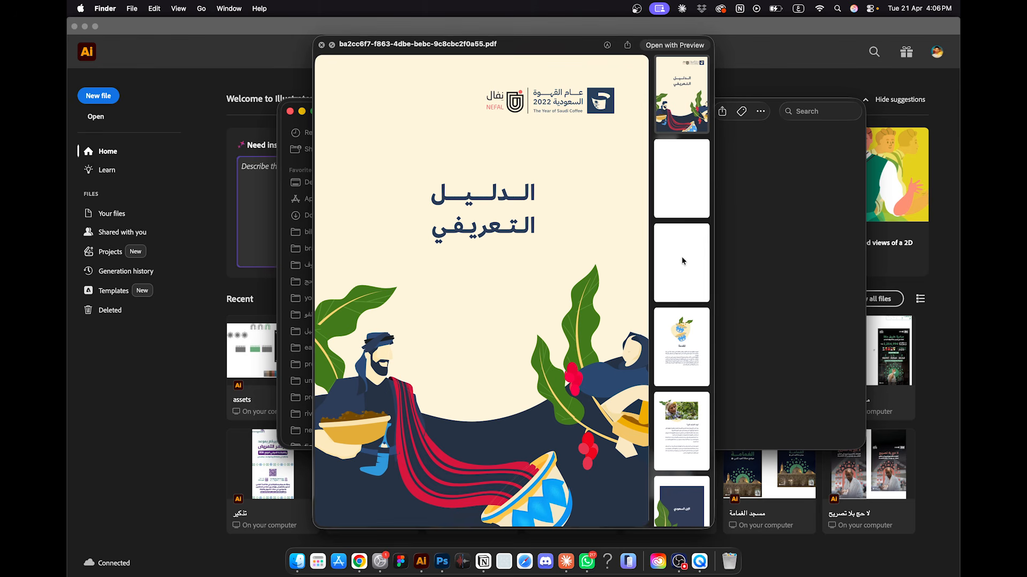
Step: Open the Saudi coffee guide PDF from the قهوة folder in Preview and examine its cover illustration
key(space)
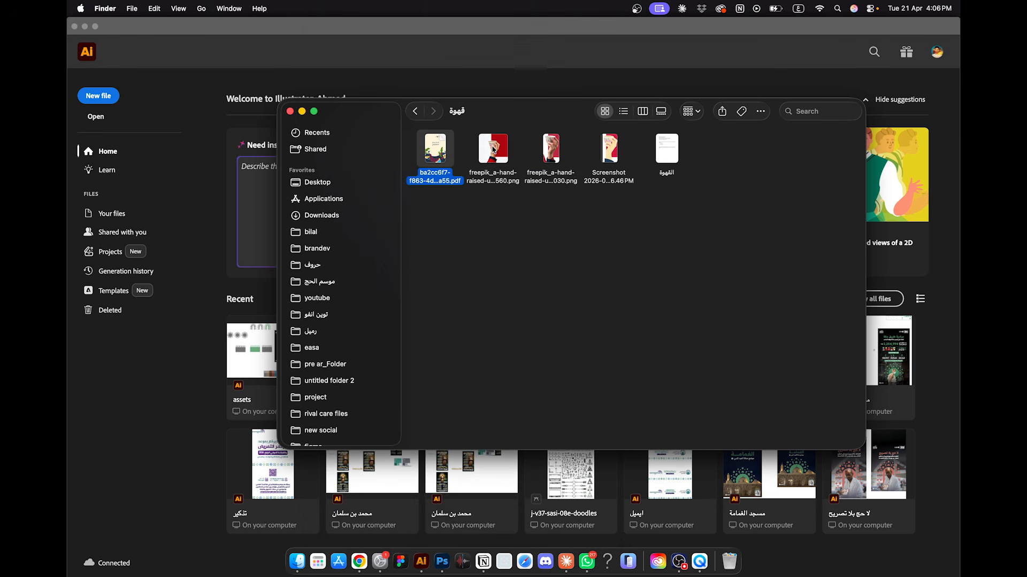
double_click(438, 142)
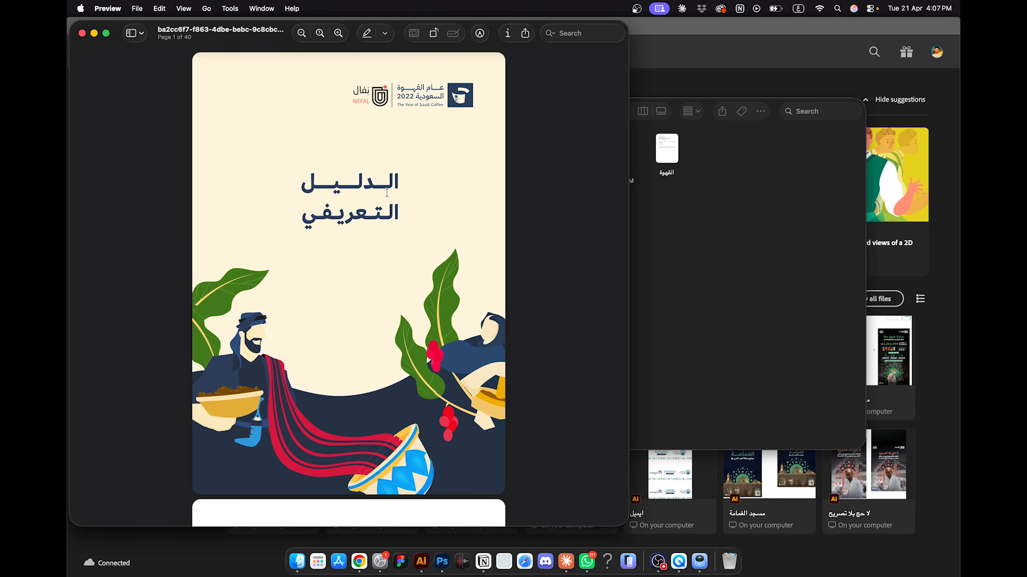
scroll(385, 195, down, 5)
scroll(385, 195, up, 5)
scroll(401, 304, down, 2)
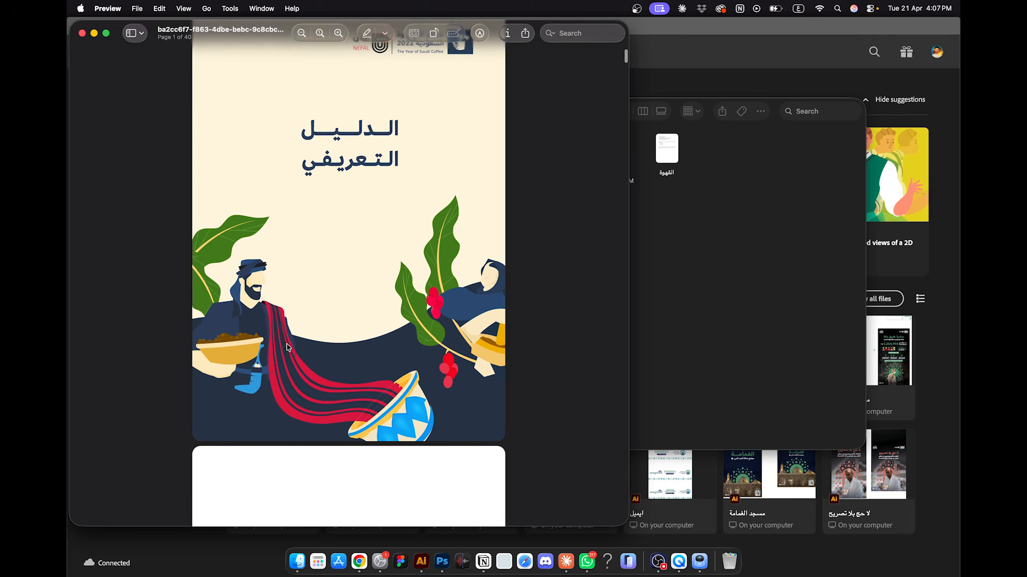
scroll(290, 350, up, 2)
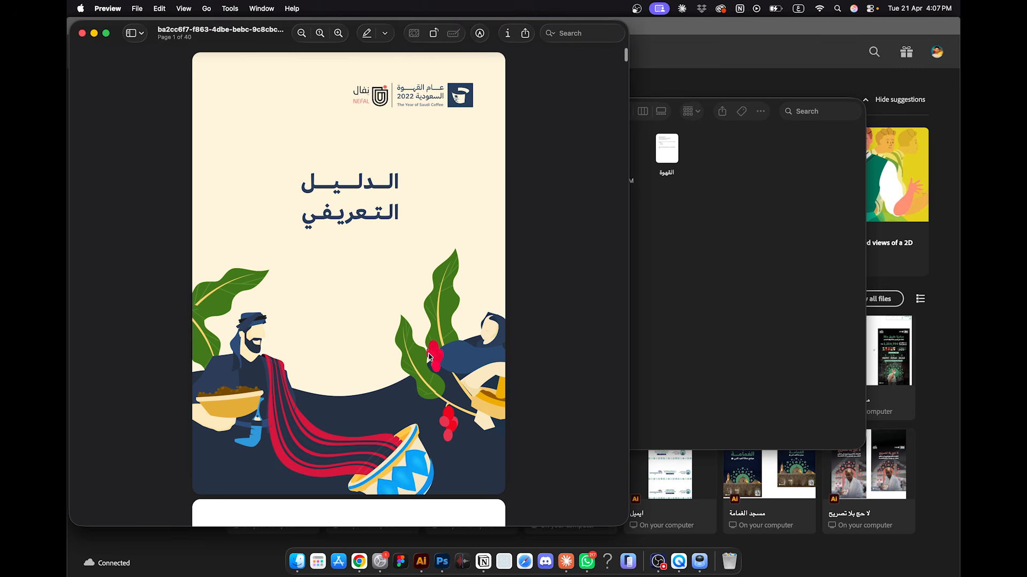
scroll(429, 357, down, 3)
scroll(406, 311, up, 2)
scroll(375, 246, down, 10)
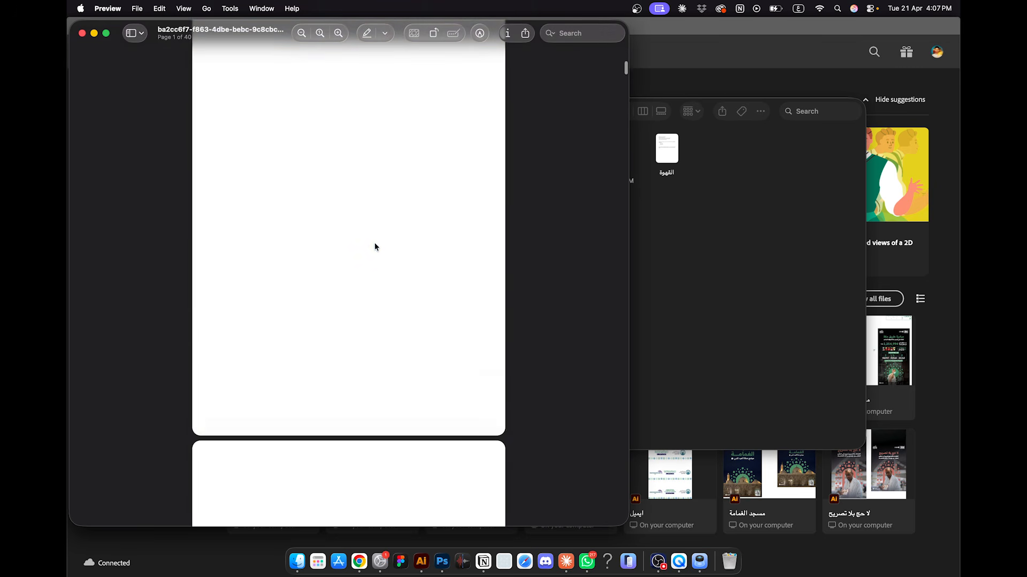
scroll(373, 262, down, 2)
scroll(375, 196, down, 3)
scroll(365, 167, up, 5)
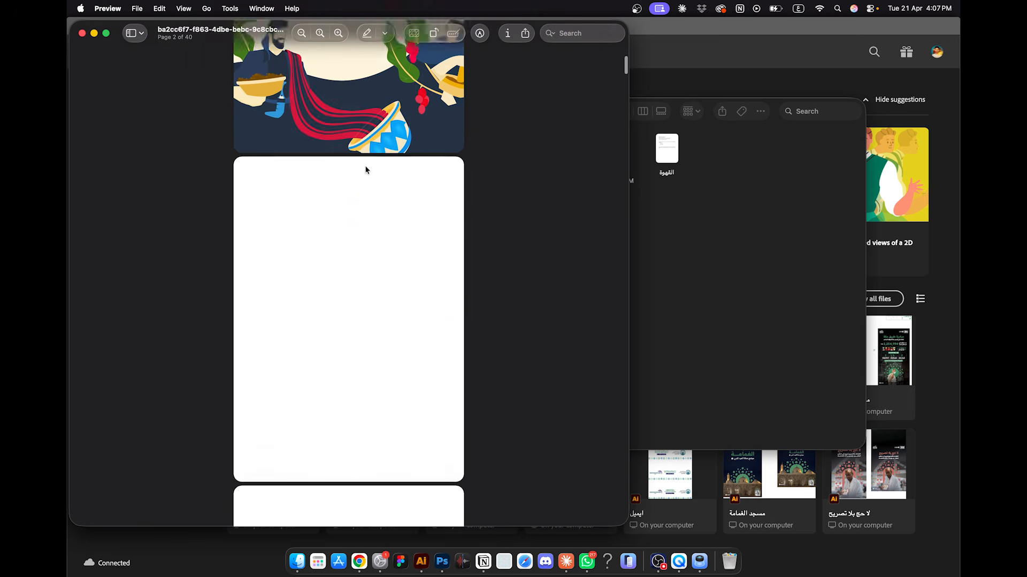
Step: Examine the guide's introduction page, the coffee discovery page and the البُن السعودي section cover for their visual style
scroll(364, 256, down, 10)
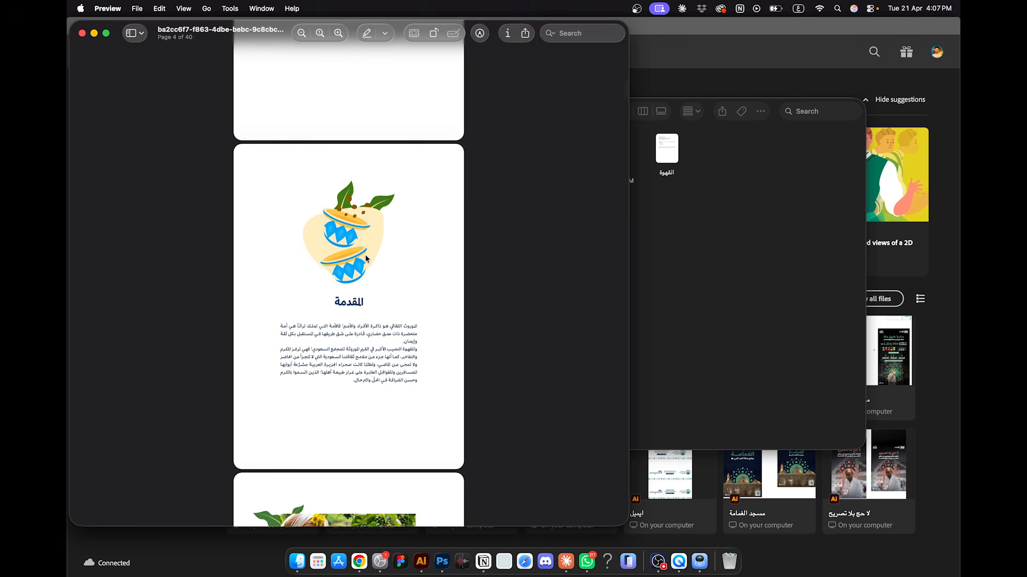
scroll(366, 259, down, 10)
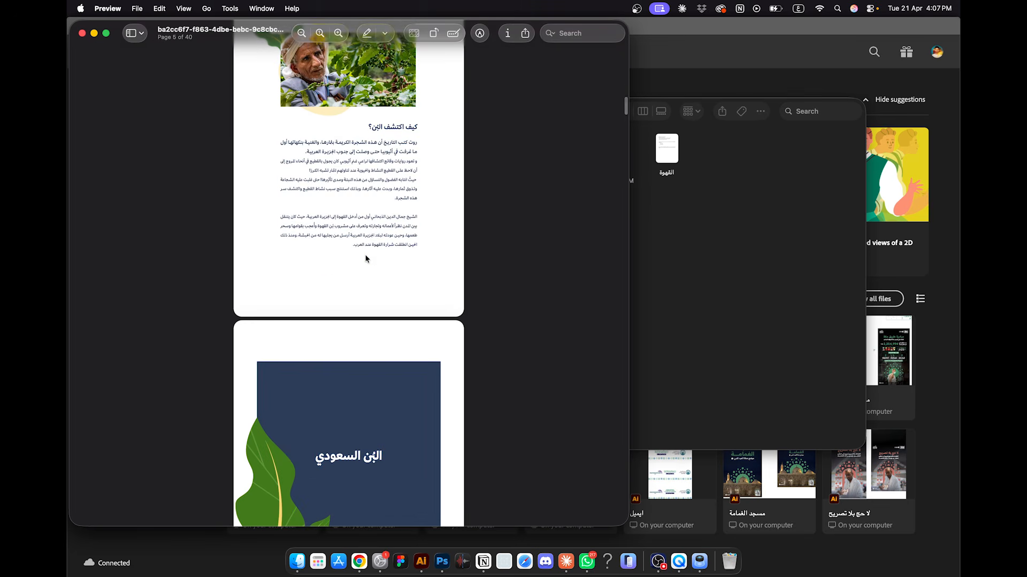
scroll(366, 259, up, 4)
scroll(272, 193, up, 5)
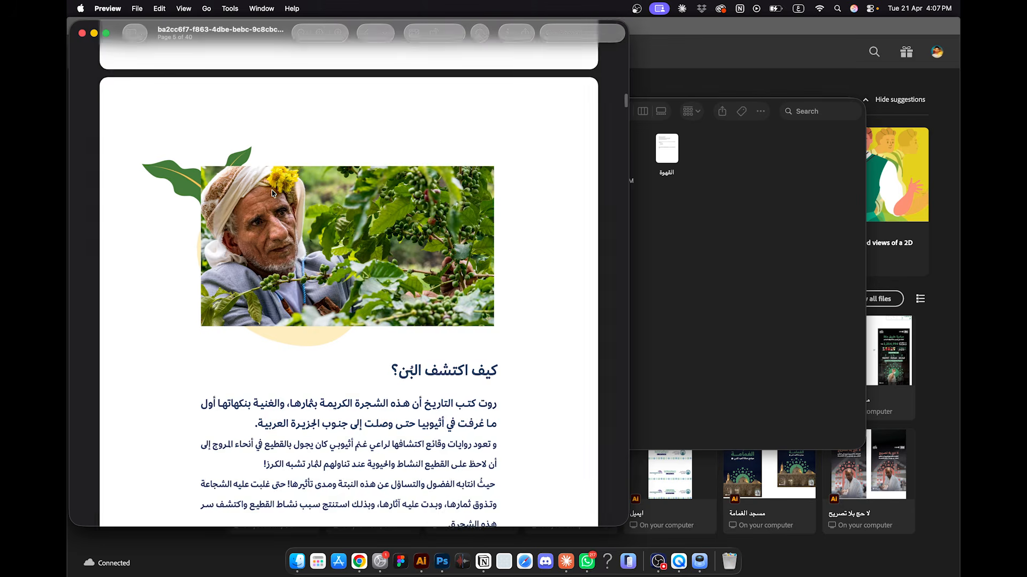
scroll(174, 213, down, 5)
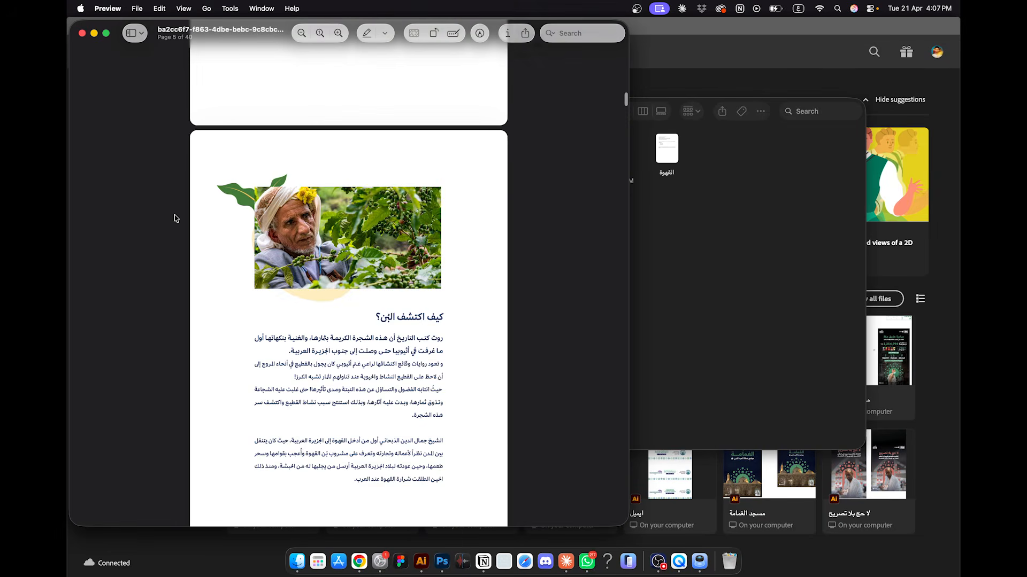
scroll(175, 215, down, 10)
scroll(175, 218, down, 4)
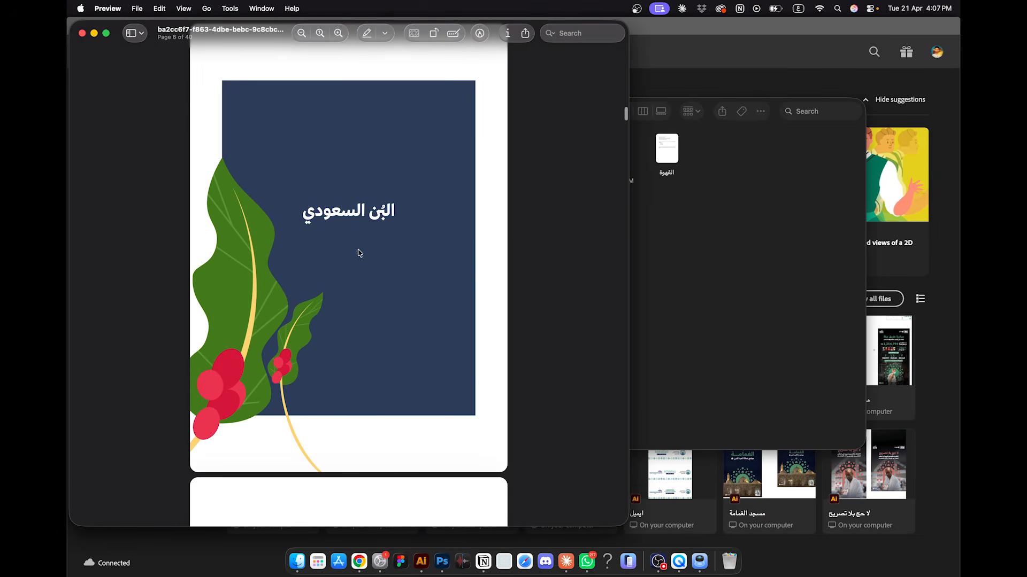
scroll(343, 217, down, 1)
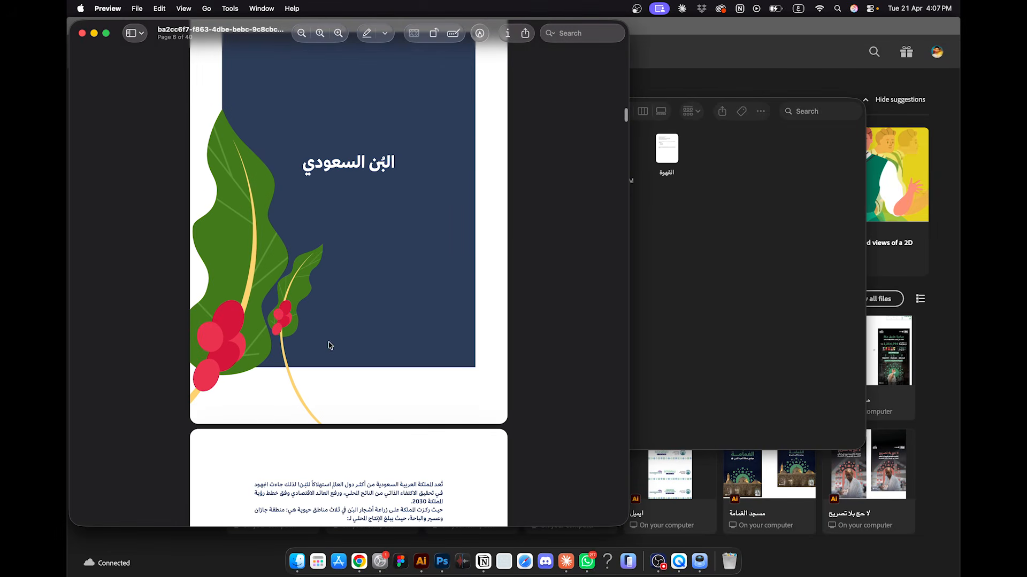
scroll(329, 345, up, 2)
Step: Look through the guide's pages from البُن السعودي to the coffee pot types, and close the PDF
scroll(347, 299, down, 15)
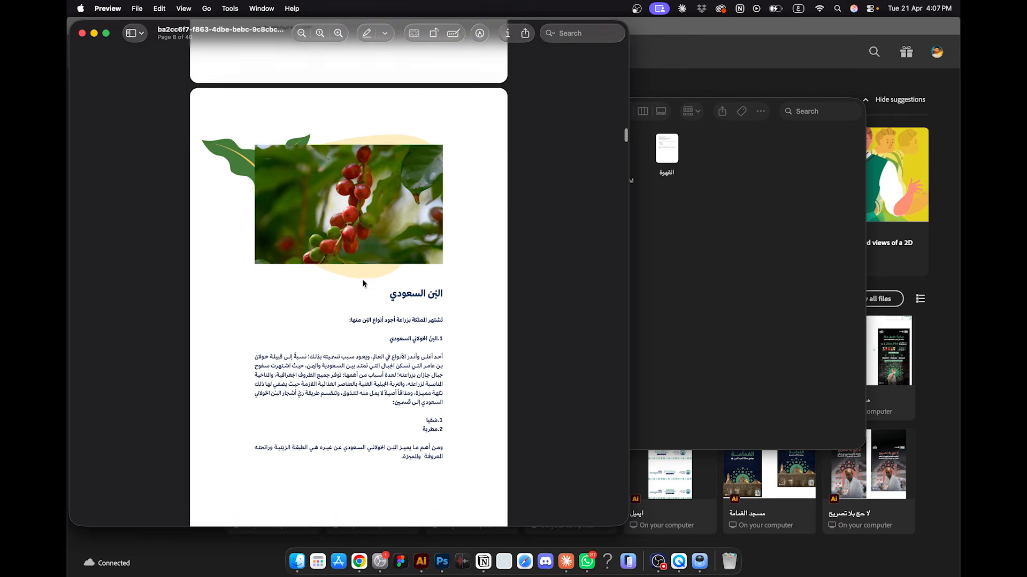
scroll(363, 284, down, 20)
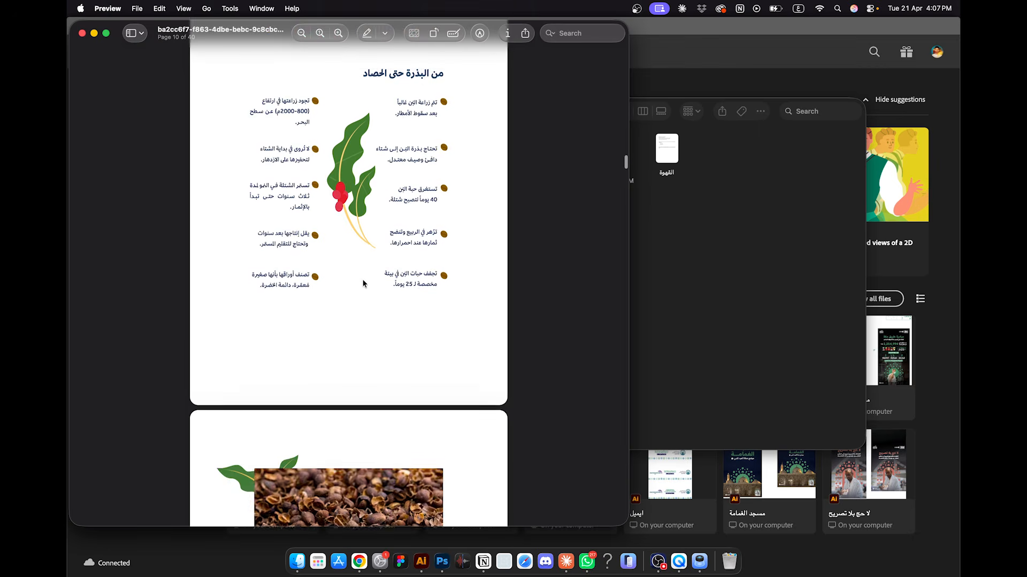
scroll(363, 284, down, 15)
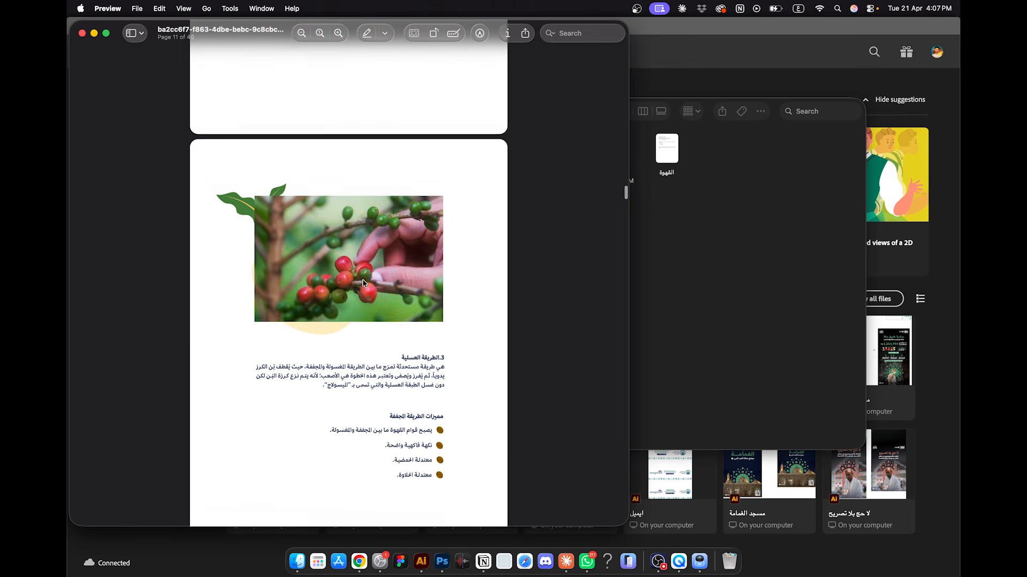
scroll(363, 284, down, 20)
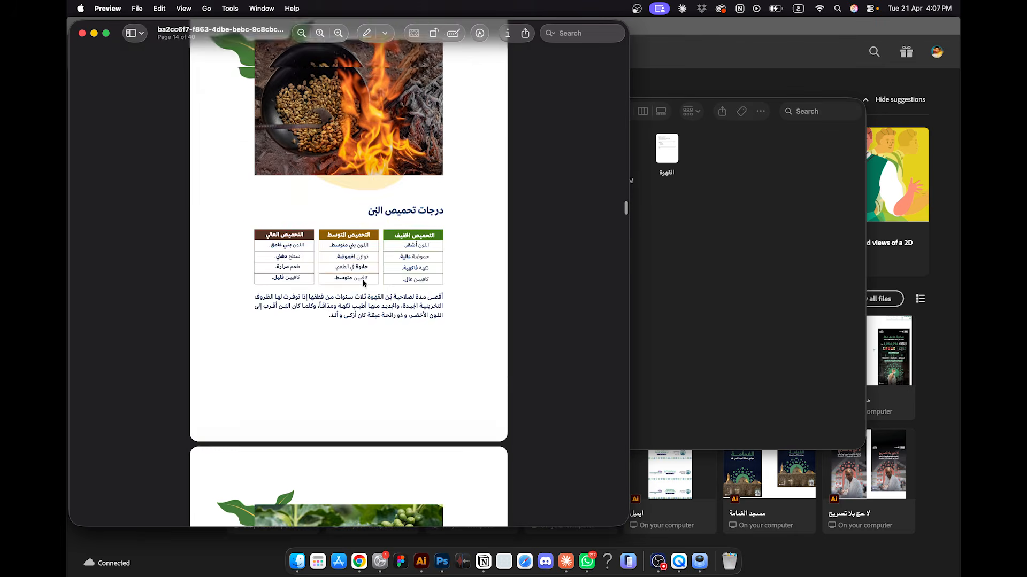
scroll(363, 283, down, 20)
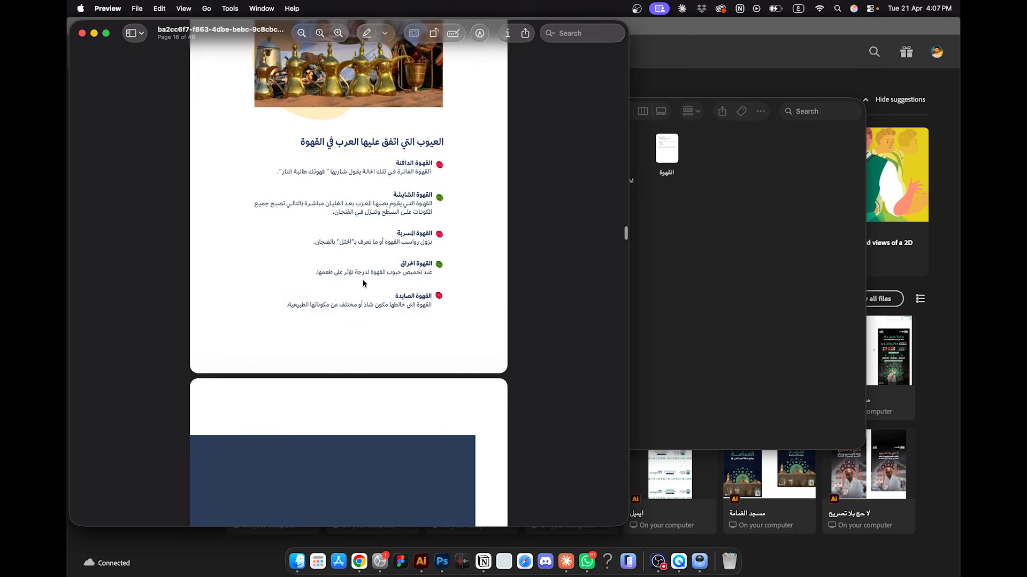
scroll(363, 284, down, 15)
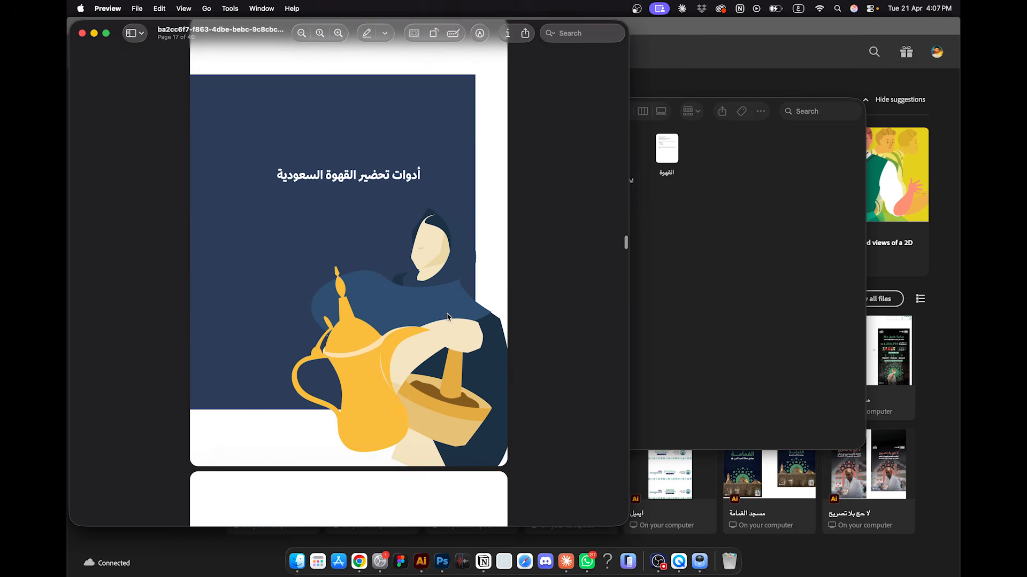
scroll(447, 317, down, 20)
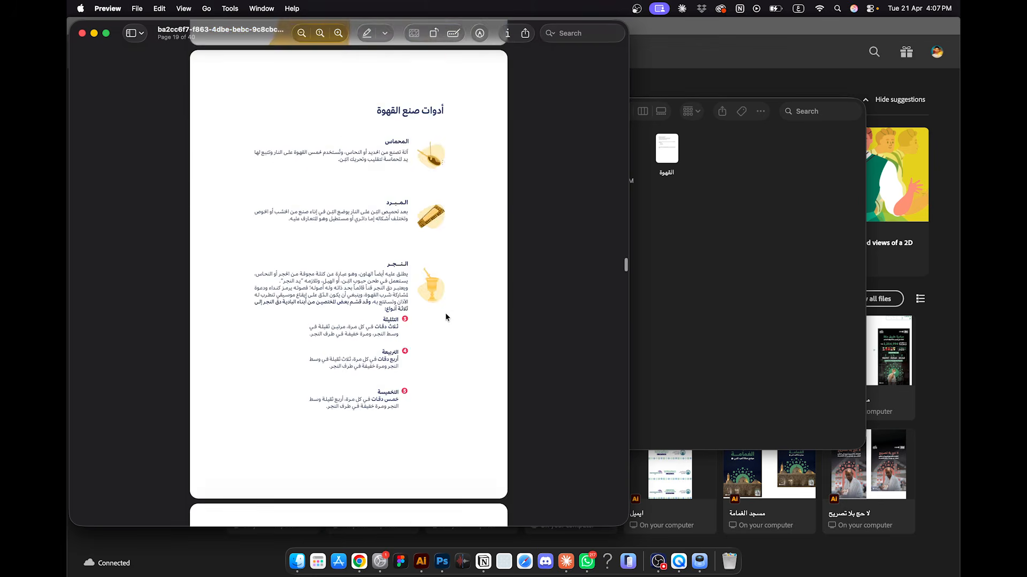
scroll(447, 317, down, 20)
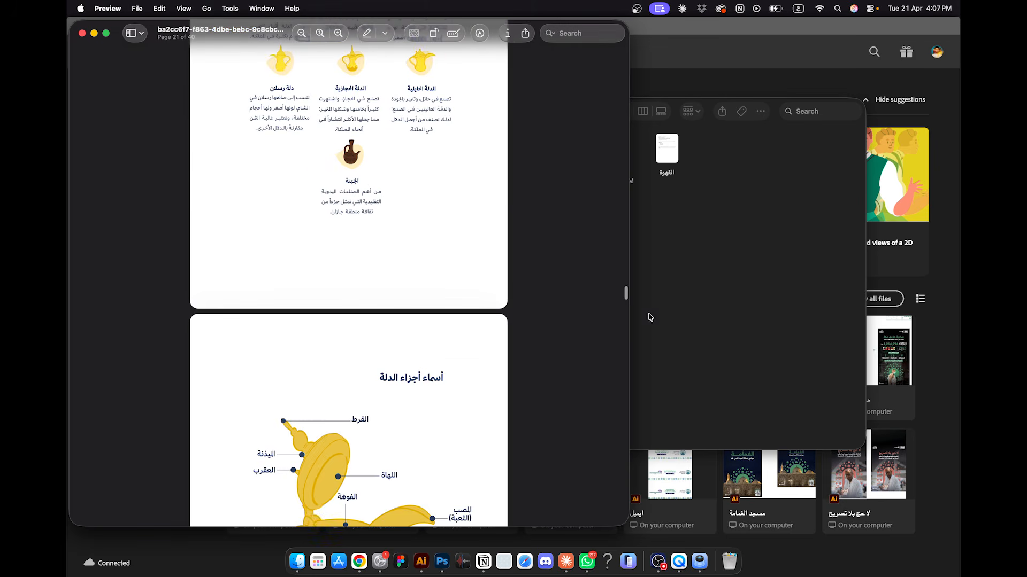
click(81, 33)
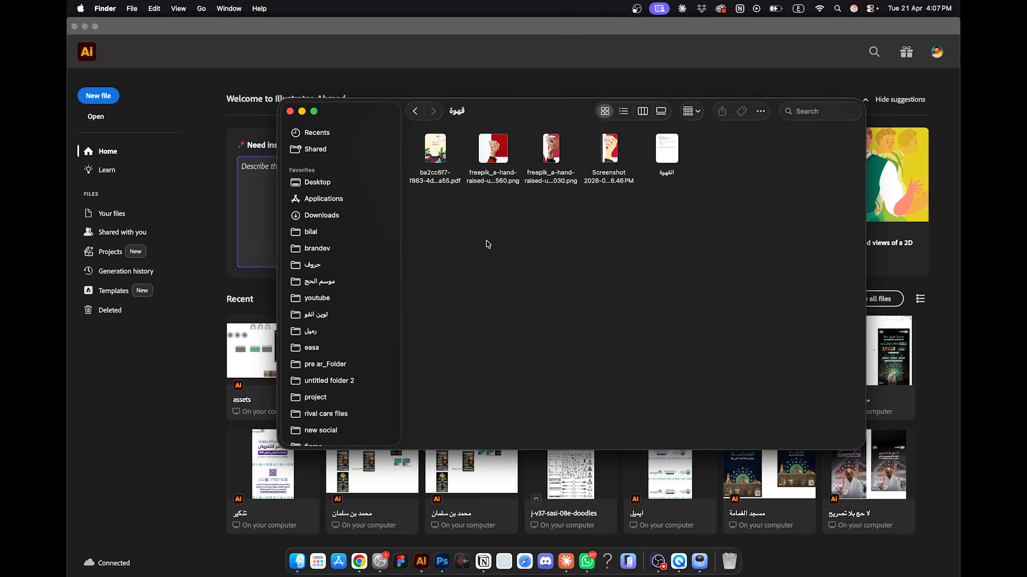
Step: Quick-preview the guide PDF in Finder and view its red poem page with the hand holding a coffee cup
key(space)
scroll(699, 373, down, 5)
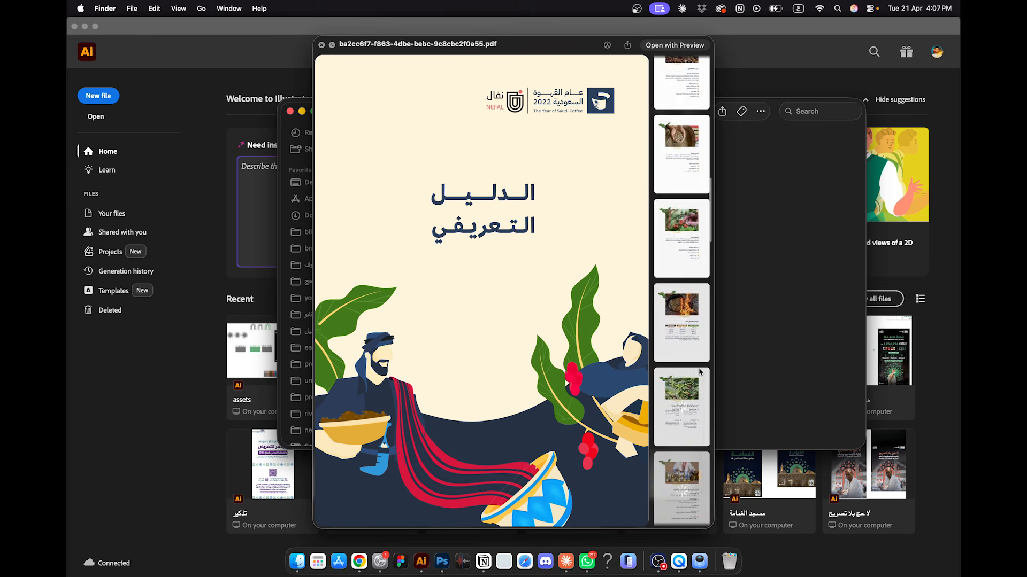
scroll(699, 373, down, 15)
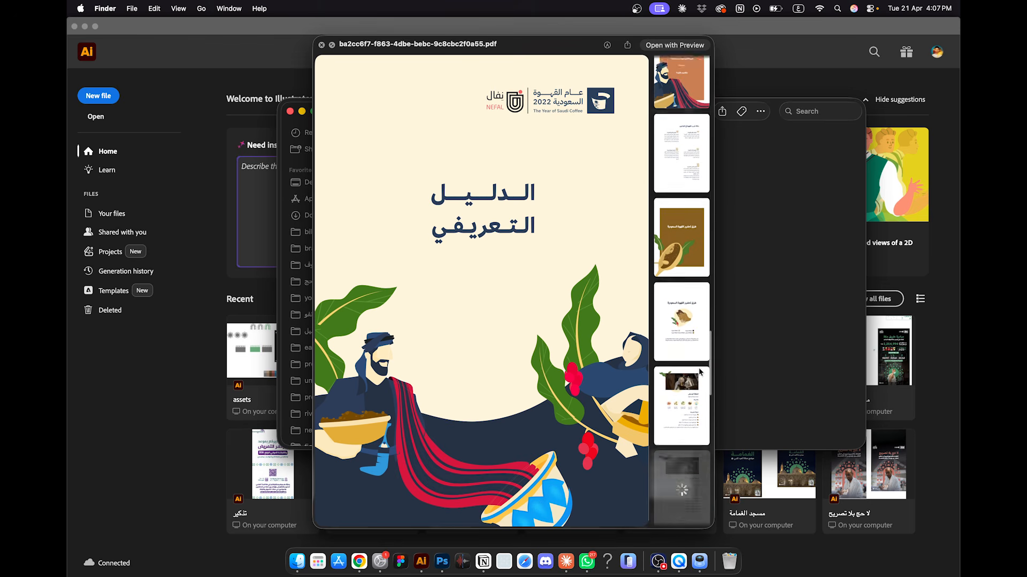
scroll(699, 373, down, 10)
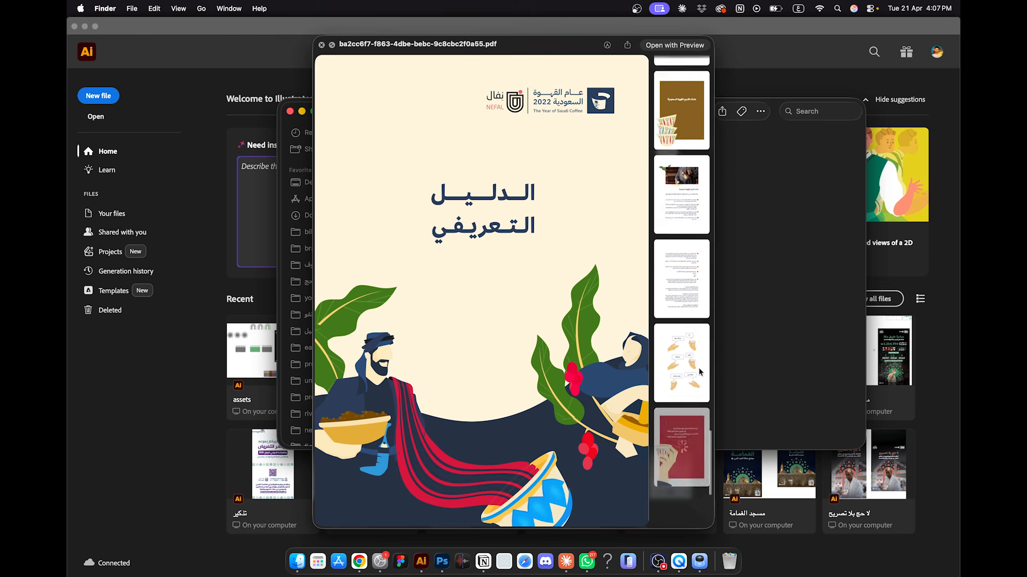
click(687, 326)
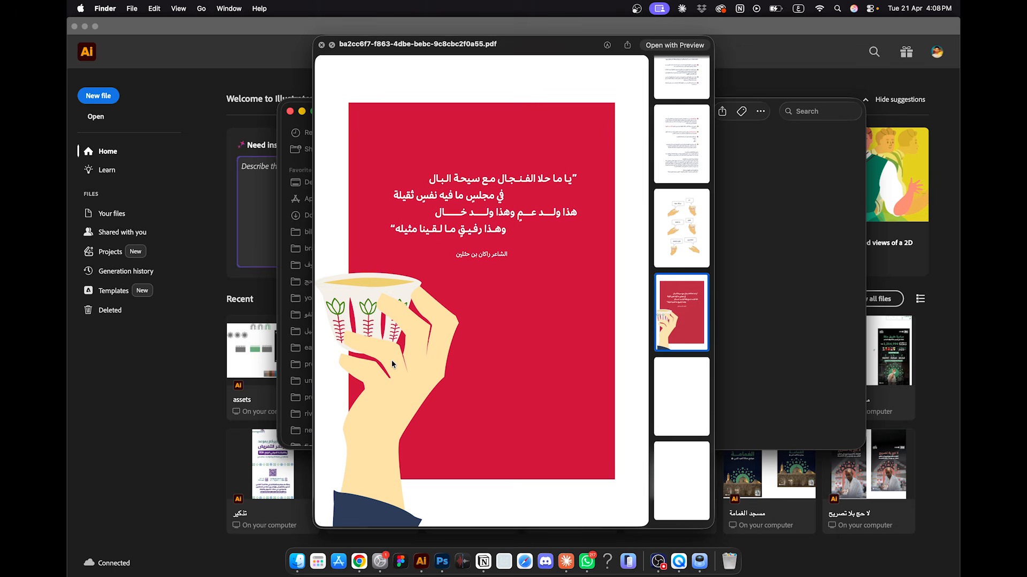
key(space)
Step: Preview the portrait Freepik hand-and-cup image and compare it with the screenshot of the original illustration
click(545, 153)
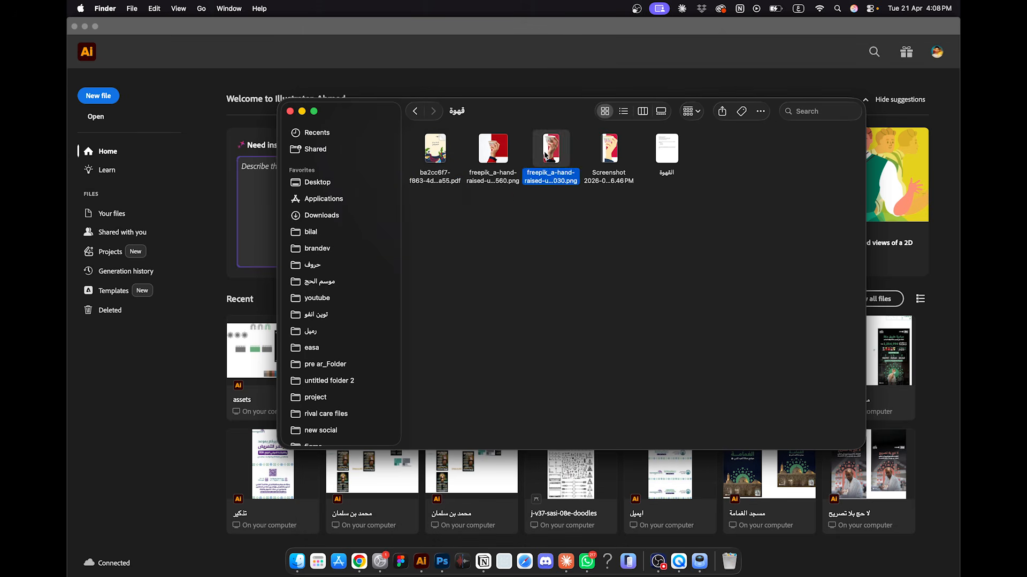
key(space)
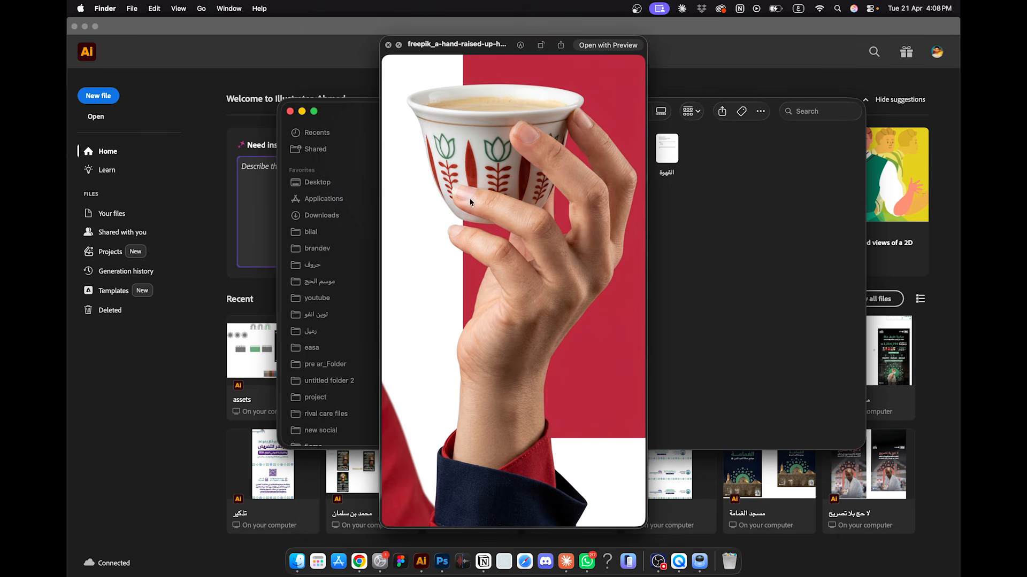
key(space)
key(Right)
key(space)
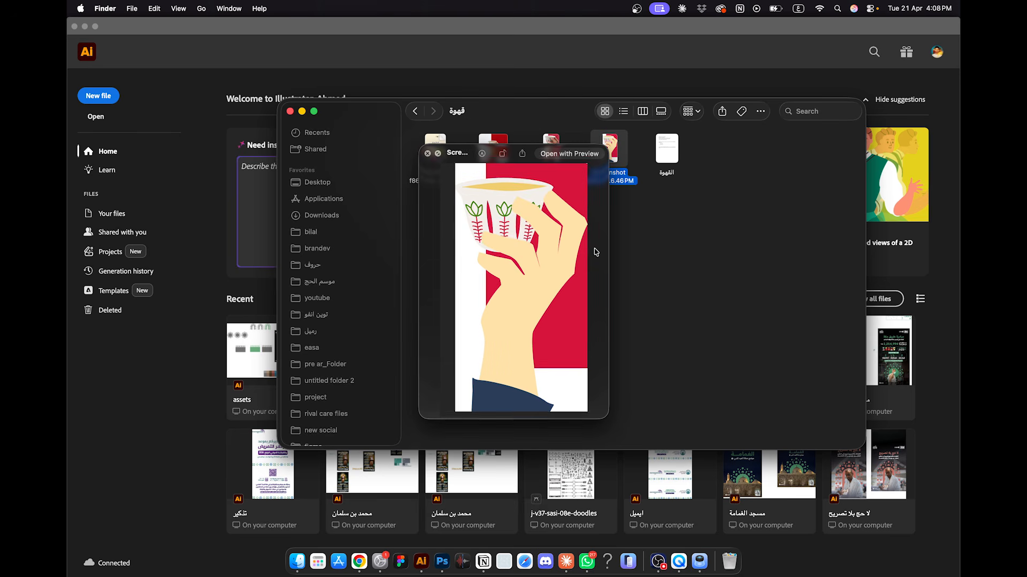
key(space)
key(Left)
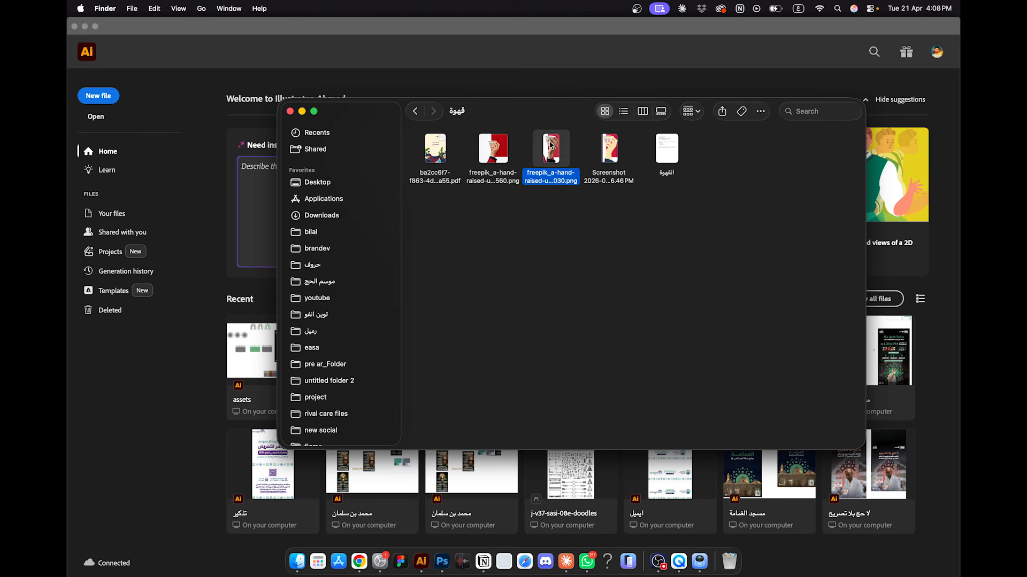
key(space)
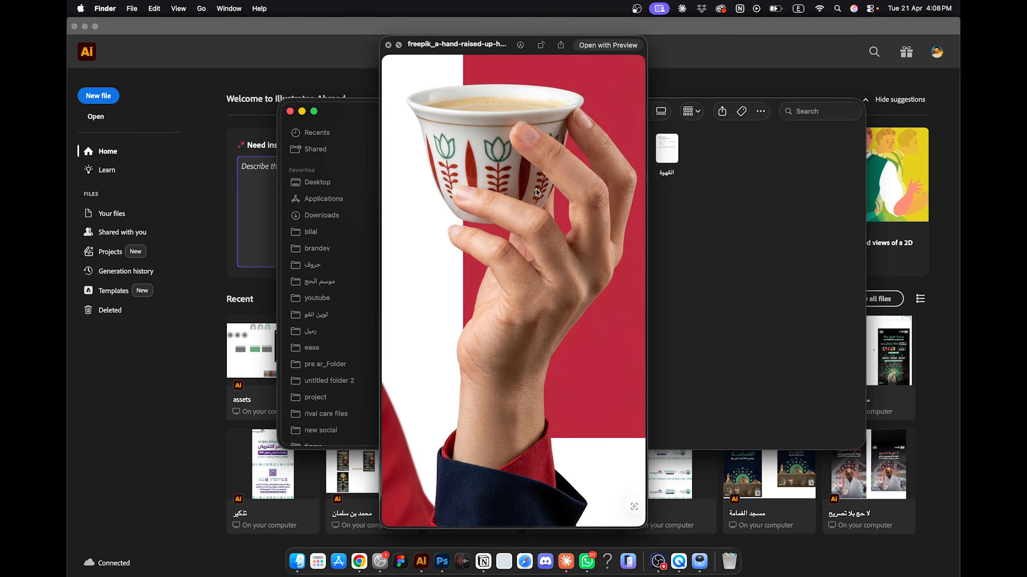
key(space)
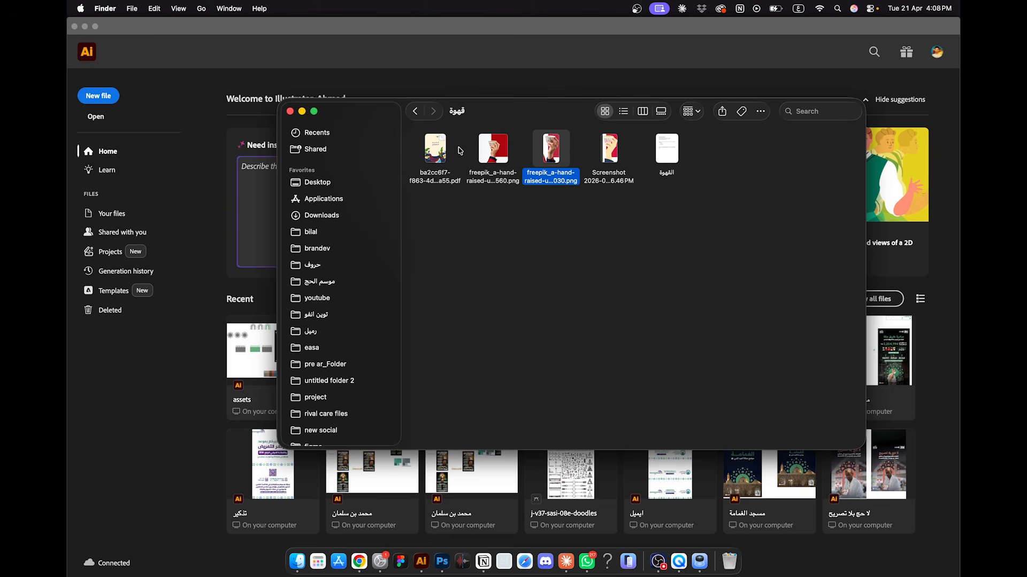
Step: Preview the القهوة text document and read the copy about Saudi coffee
click(677, 145)
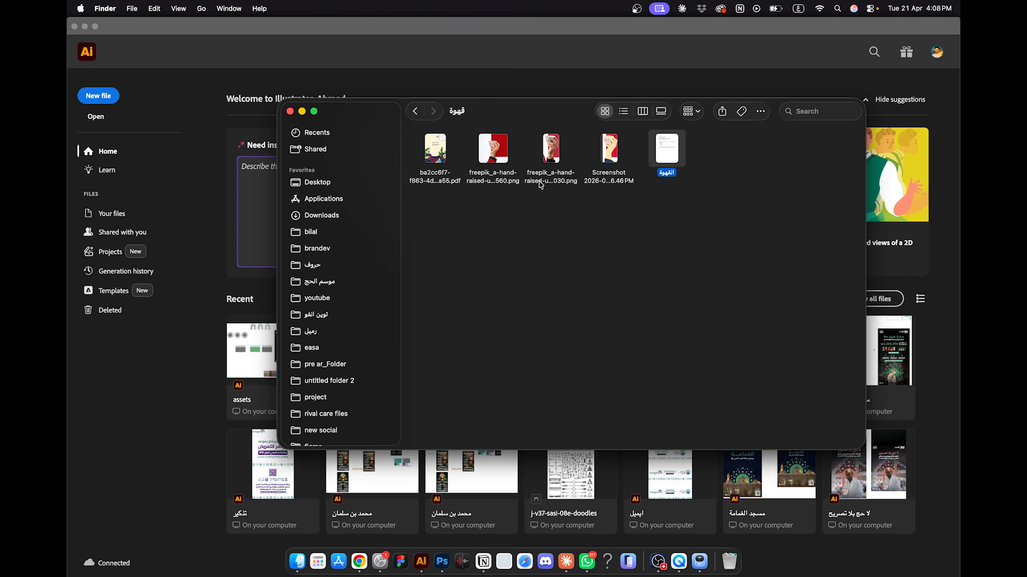
key(space)
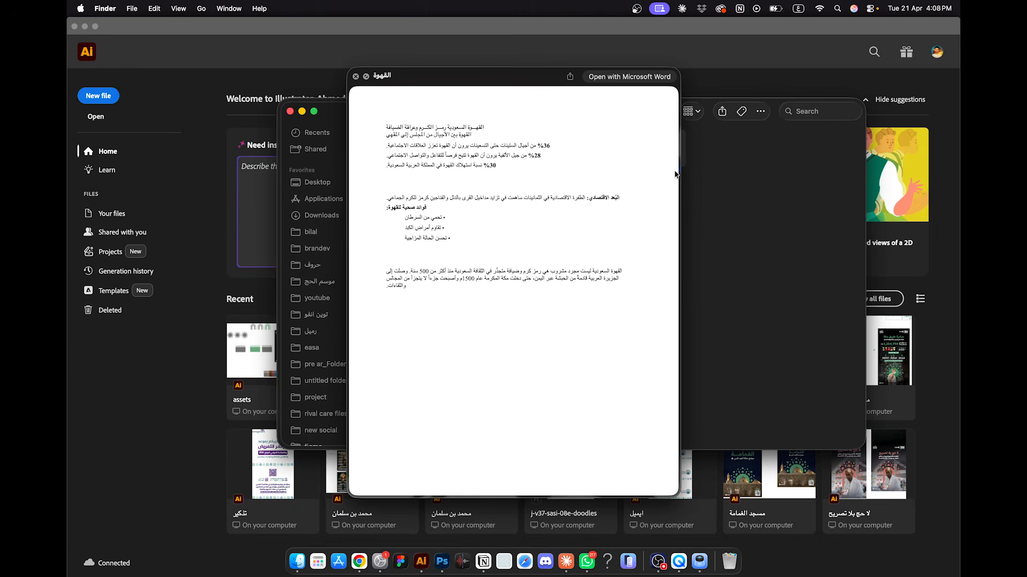
key(space)
Step: Create a new Illustrator document from the recent 1080 x 1920 px web preset
click(174, 118)
click(108, 96)
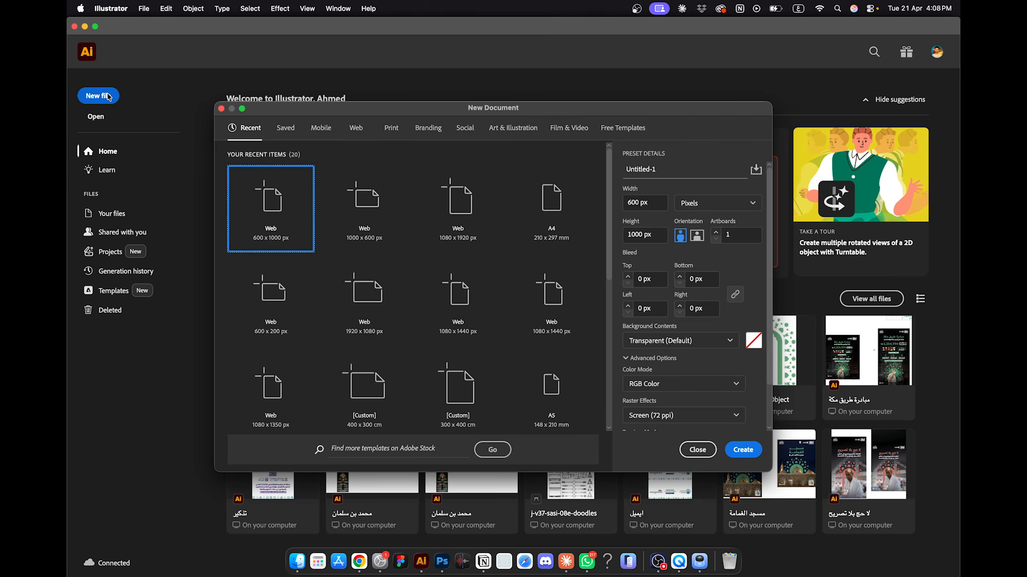
click(476, 199)
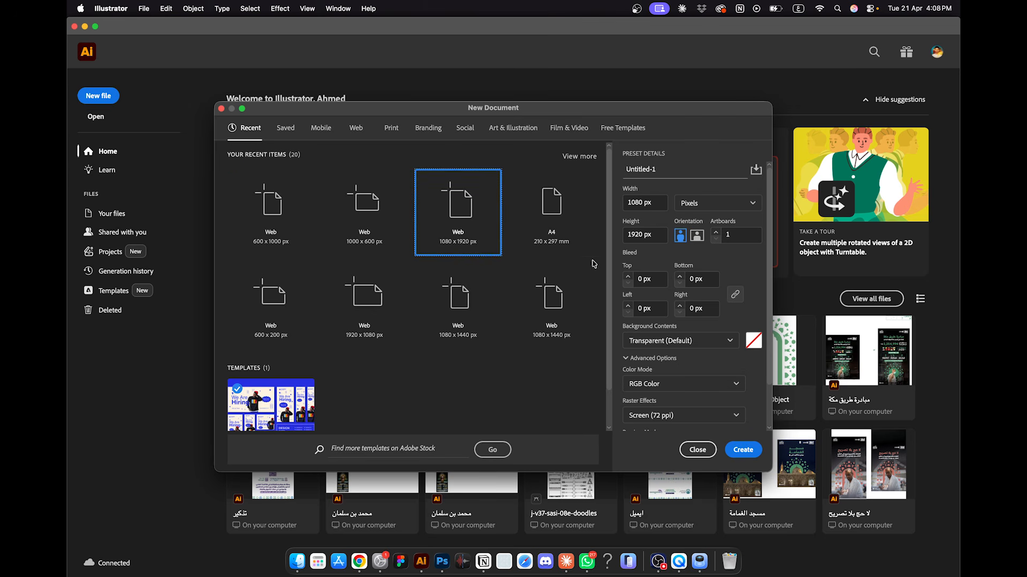
key(Return)
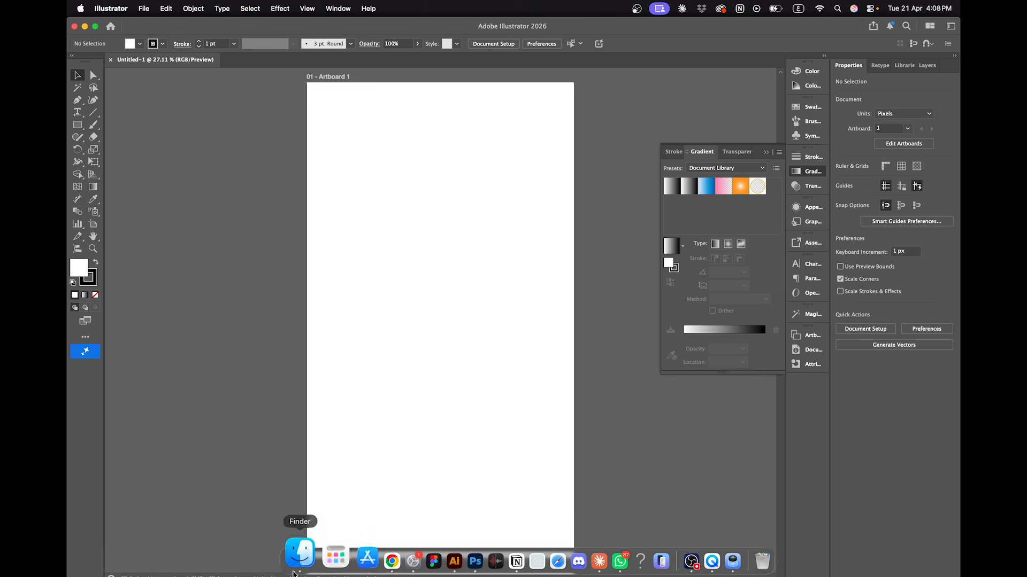
Step: Try bringing the القهوة Word document from Finder into Illustrator with the default import options, and close the imported document
click(299, 559)
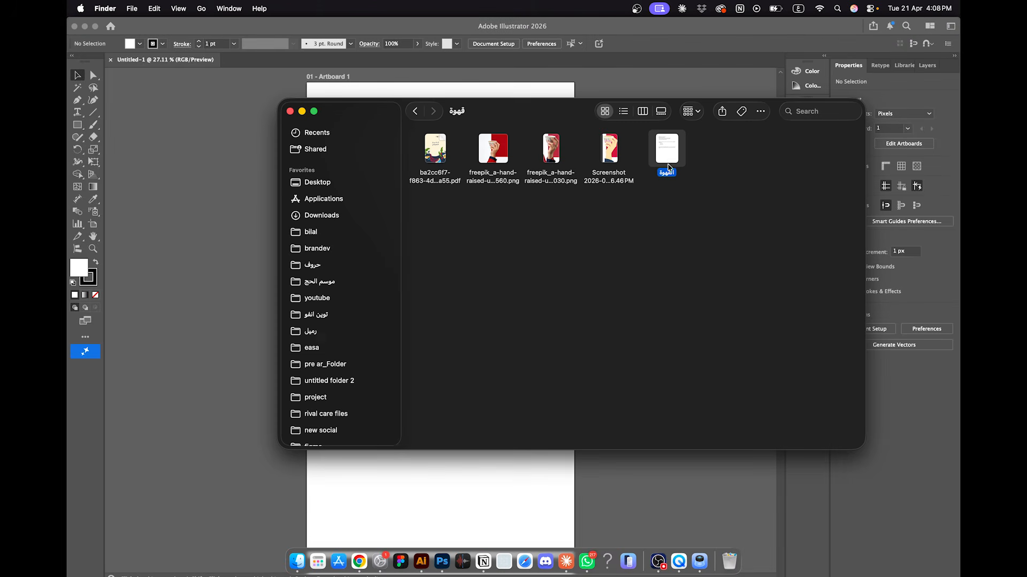
drag(668, 156, 247, 192)
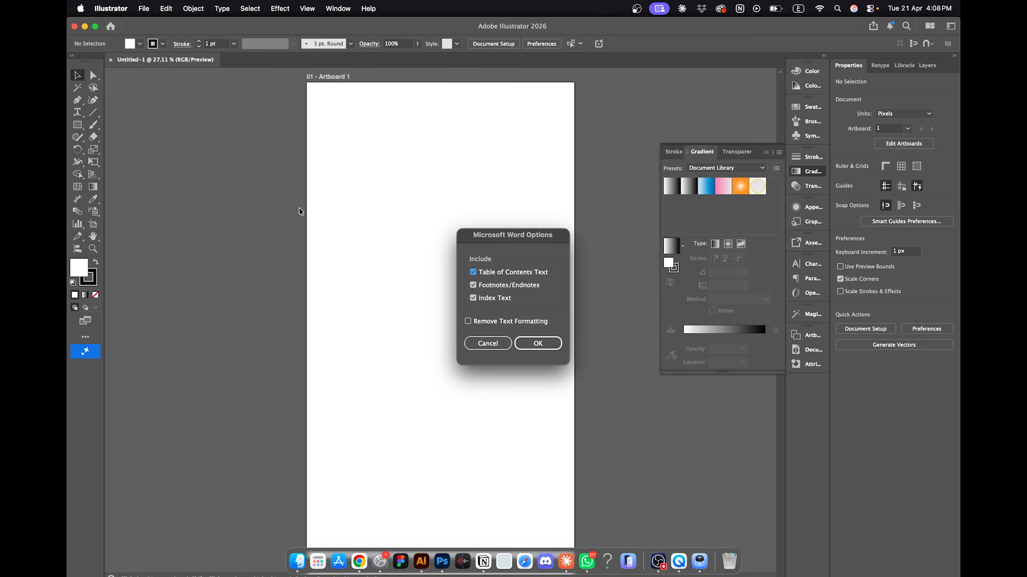
key(Return)
key(Return)
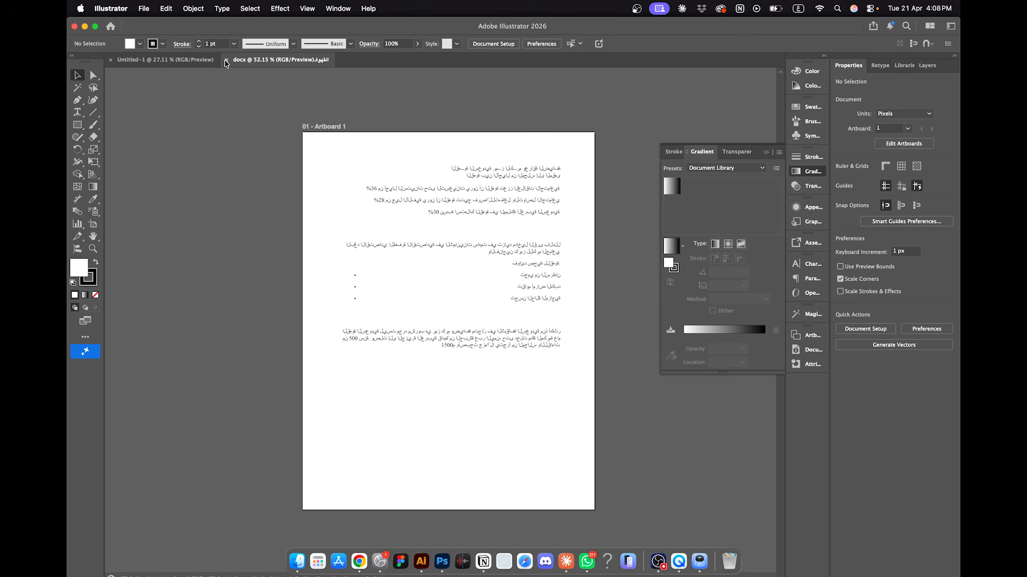
click(226, 59)
Step: Capture a screenshot of the text in the القهوة document's Finder preview and place it in the Illustrator document
click(303, 566)
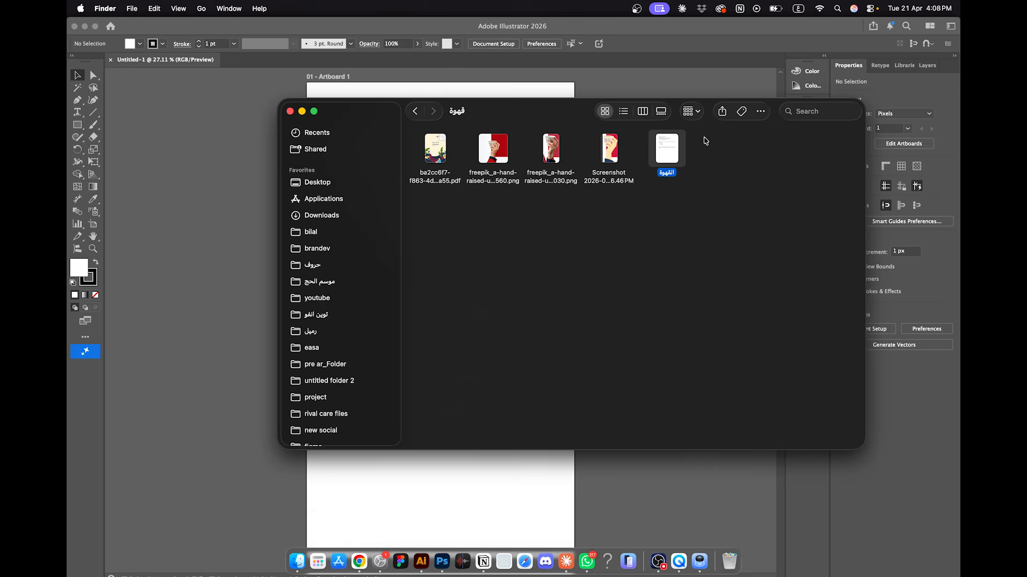
key(space)
key(super+shift+4)
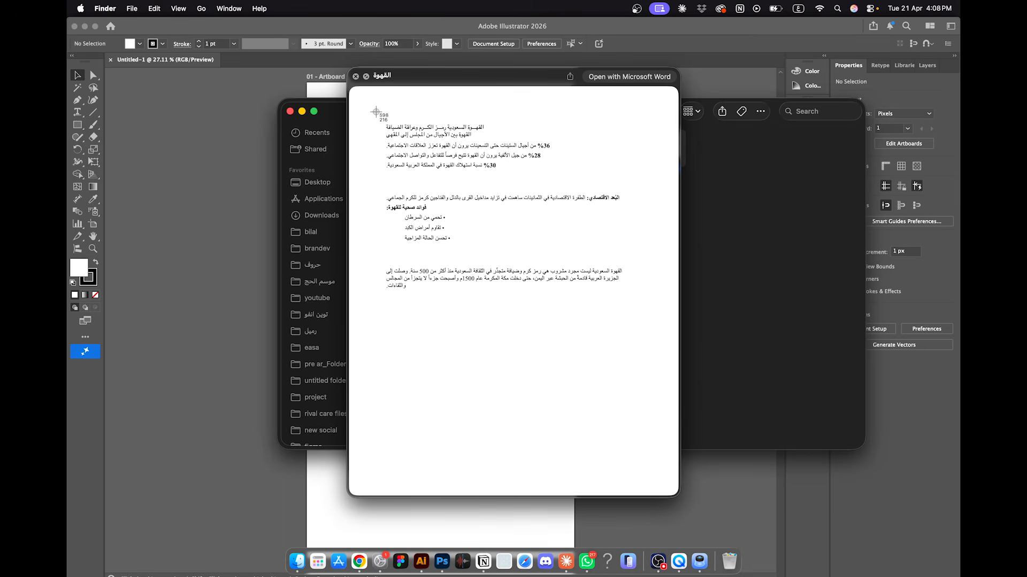
drag(378, 108, 633, 327)
key(space)
click(227, 259)
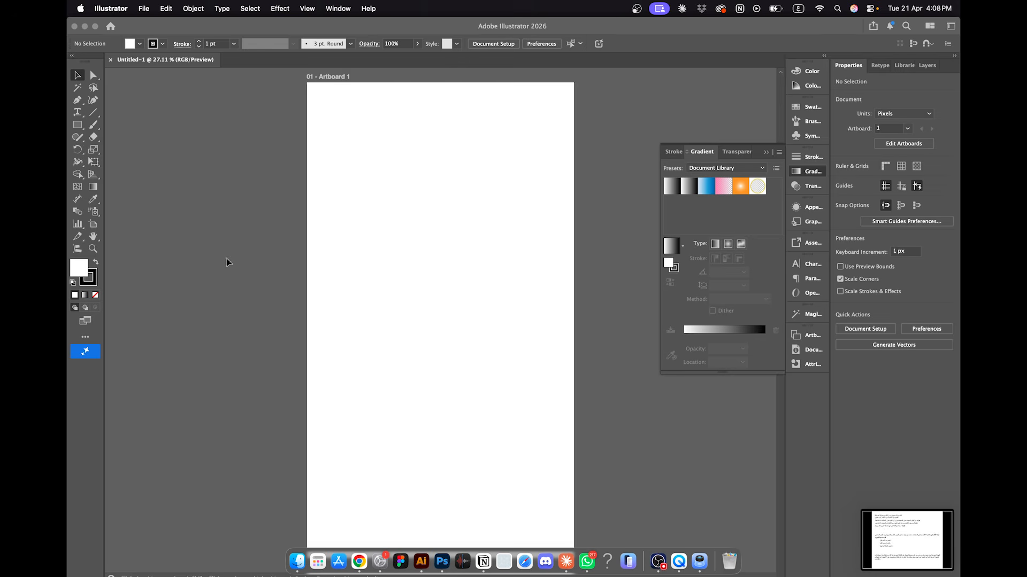
drag(907, 540, 270, 273)
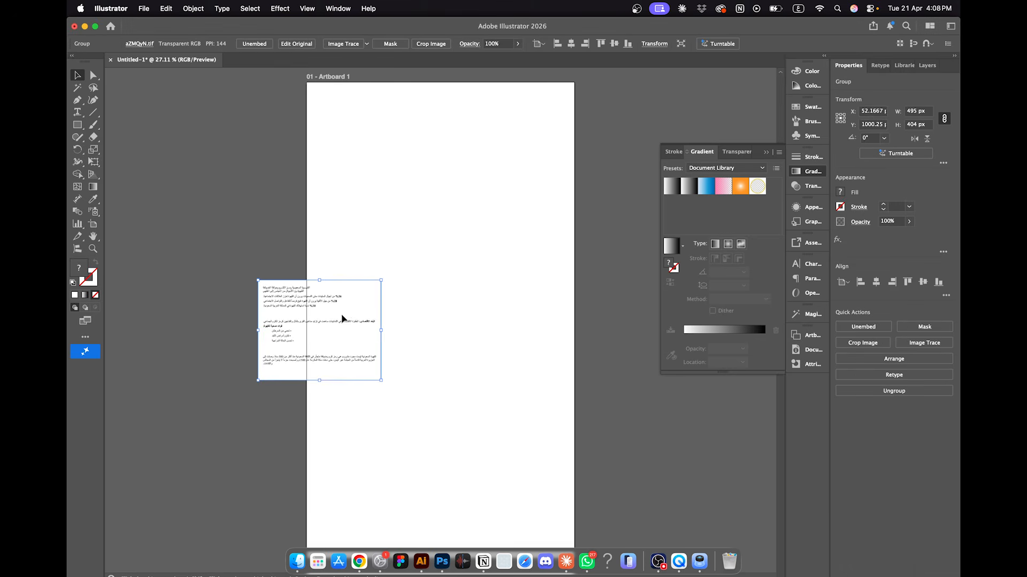
Step: Enlarge the text screenshot to about 1019 x 831 px and position it beside the artboard's left edge
drag(343, 316, 480, 277)
drag(333, 282, 253, 279)
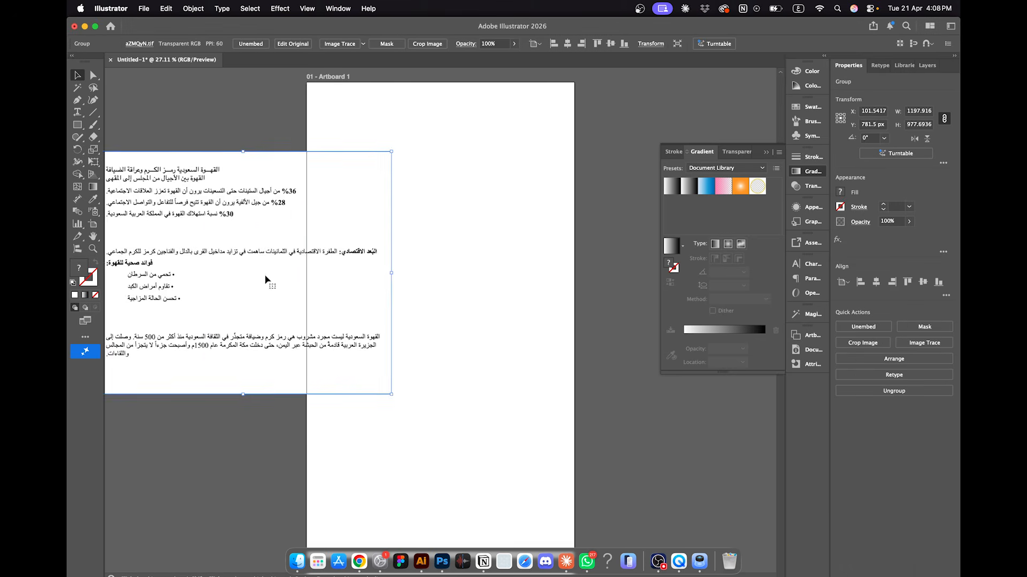
scroll(408, 275, left, 5)
drag(408, 274, 355, 273)
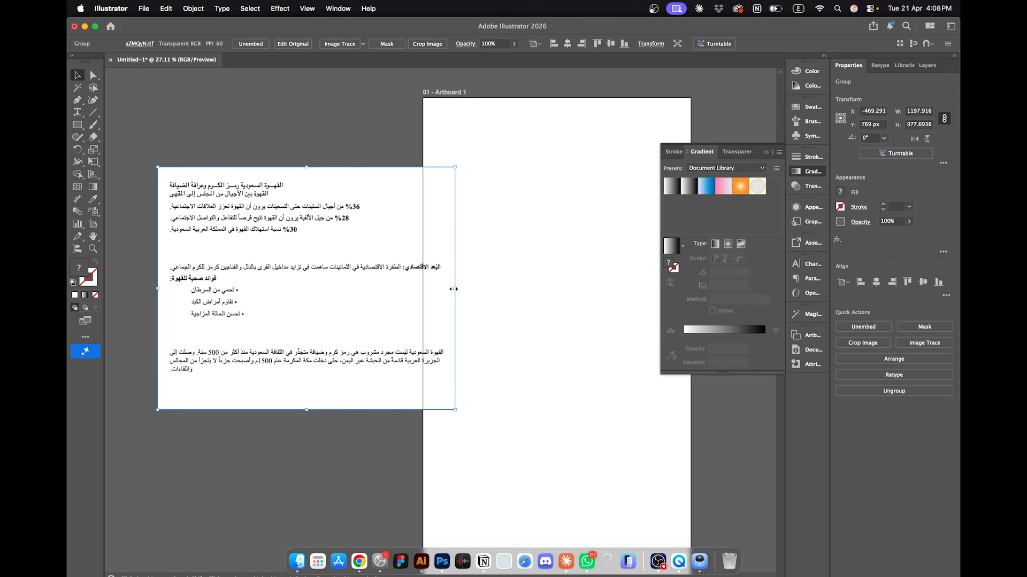
drag(454, 289, 425, 289)
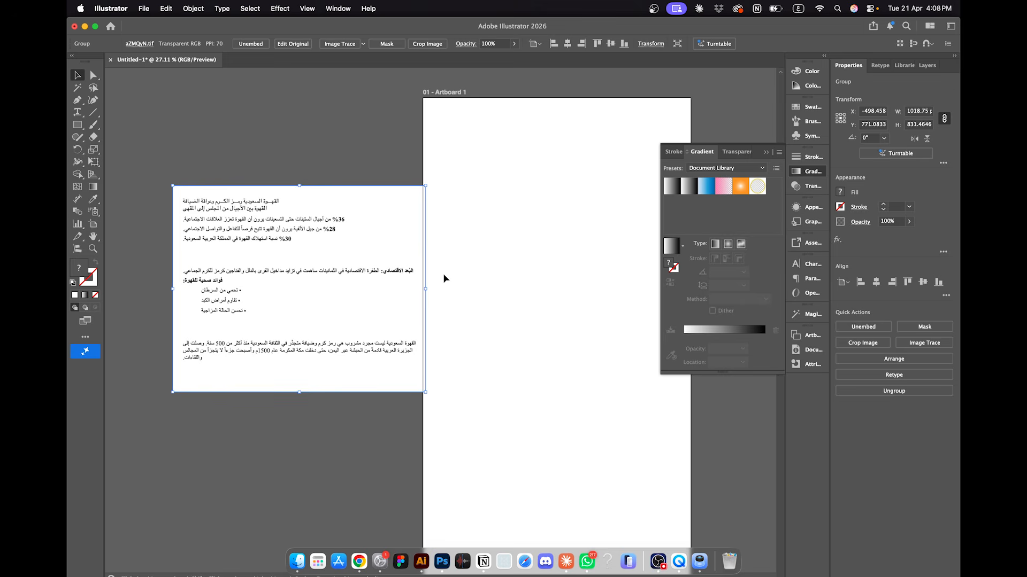
click(443, 273)
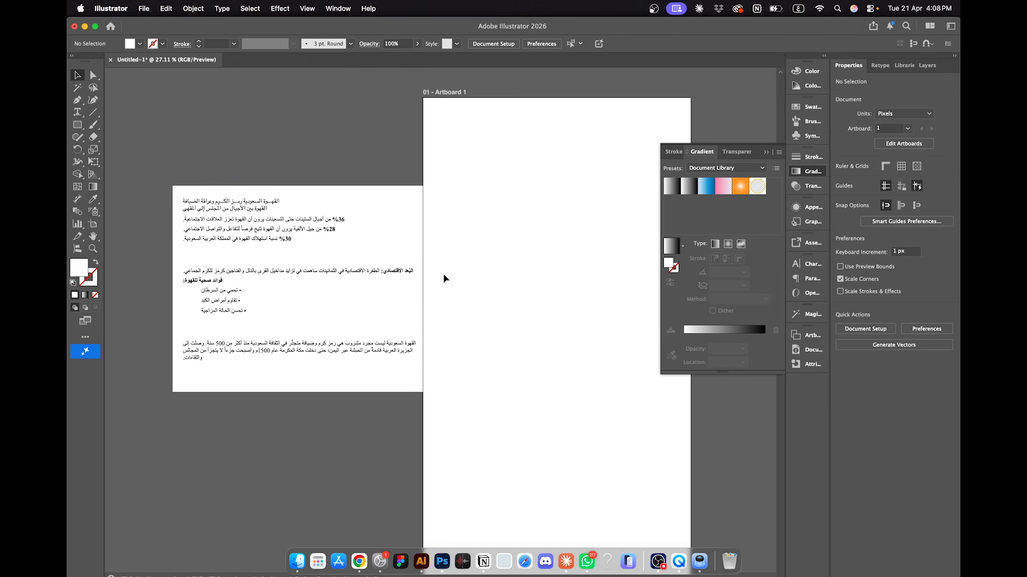
Step: Draw a wide rectangle about 925 x 154 px near the artboard's upper edge
click(78, 126)
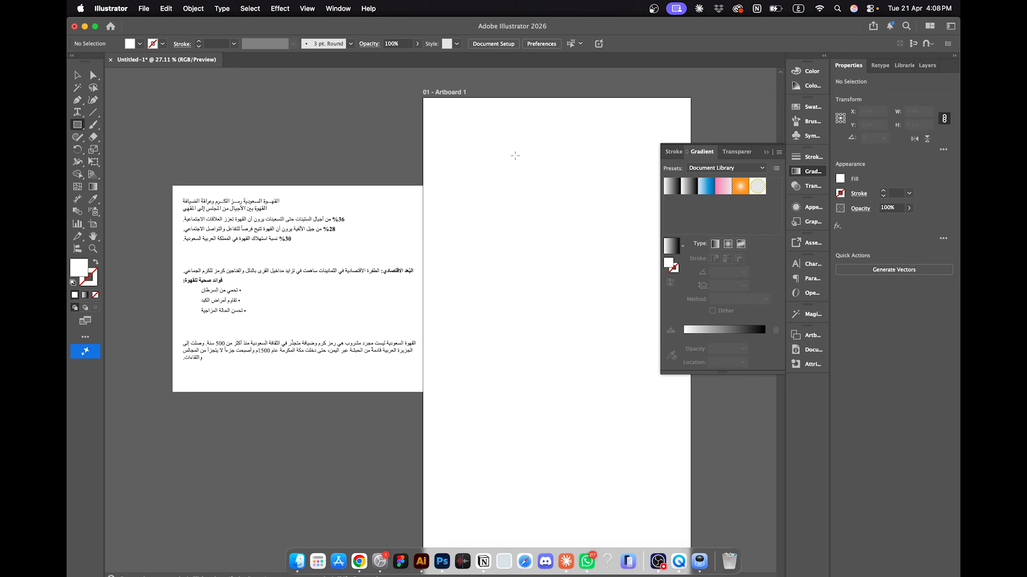
scroll(513, 156, right, 2)
drag(421, 109, 644, 148)
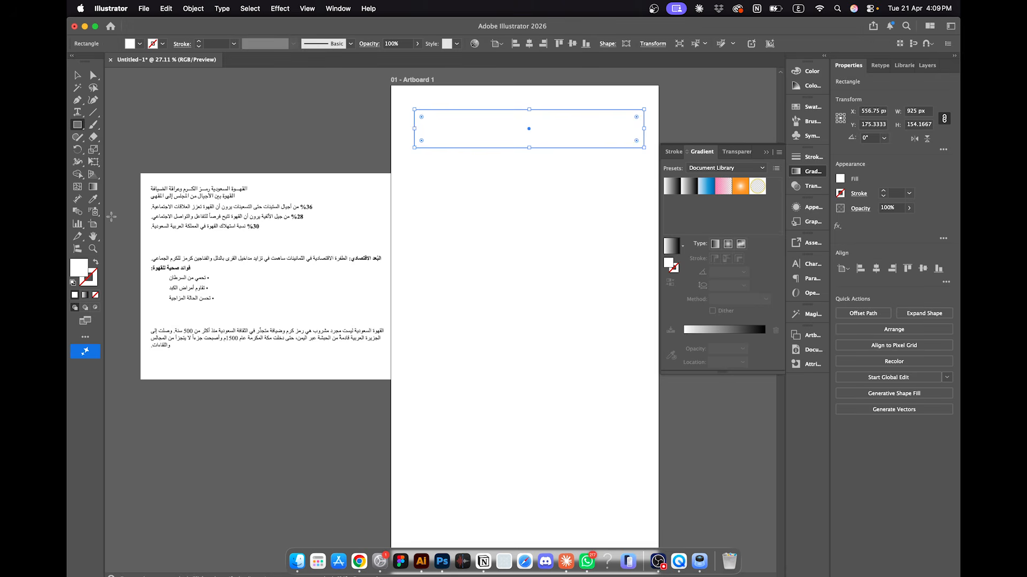
Step: Fill the rectangle with grey 999999 and center it horizontally on the artboard
double_click(79, 267)
text(999999)
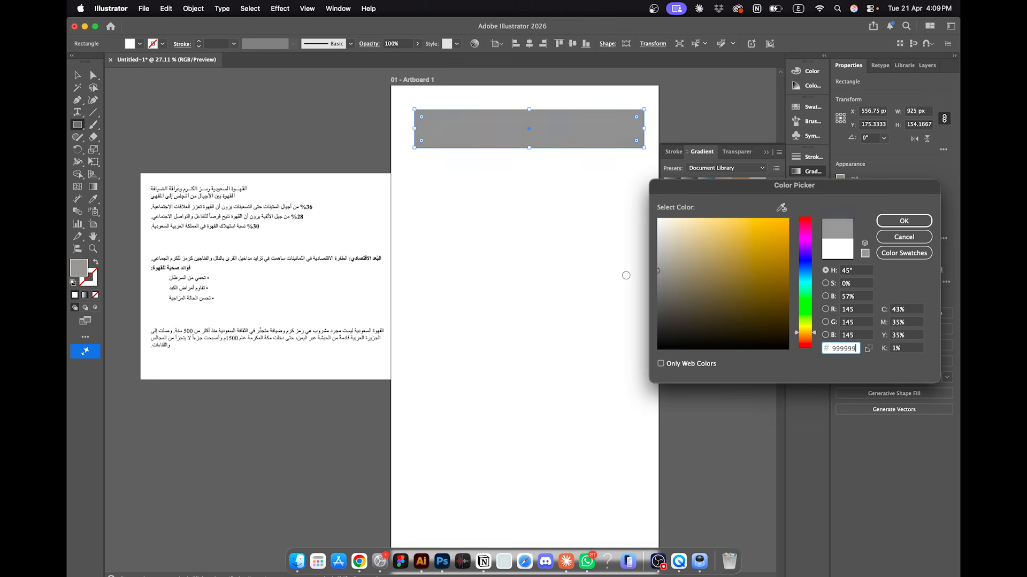
key(Return)
click(528, 43)
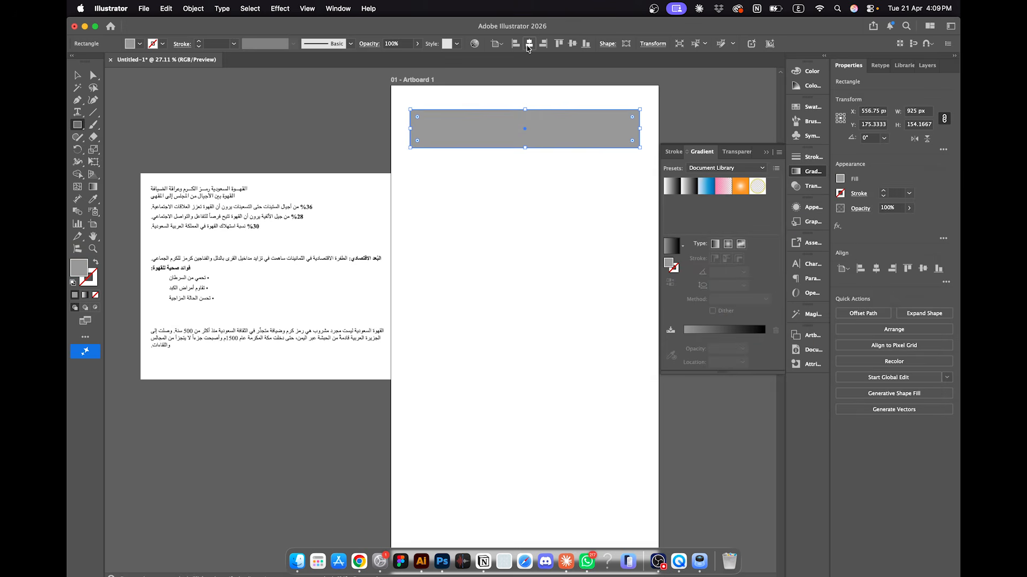
click(77, 75)
click(385, 143)
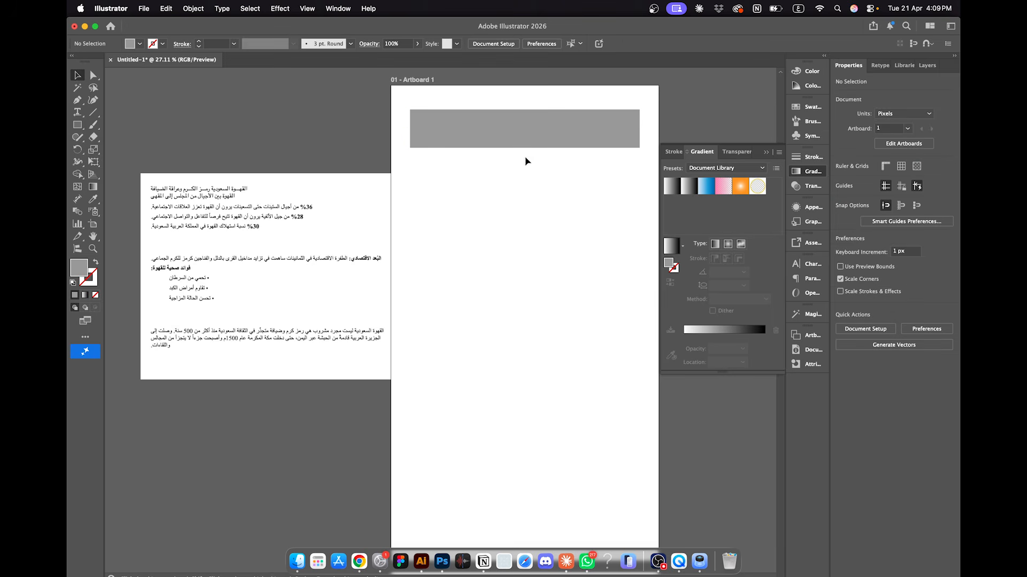
Step: Duplicate the grey rectangle directly below it as a light tan bar about 60 px high
drag(531, 142, 530, 185)
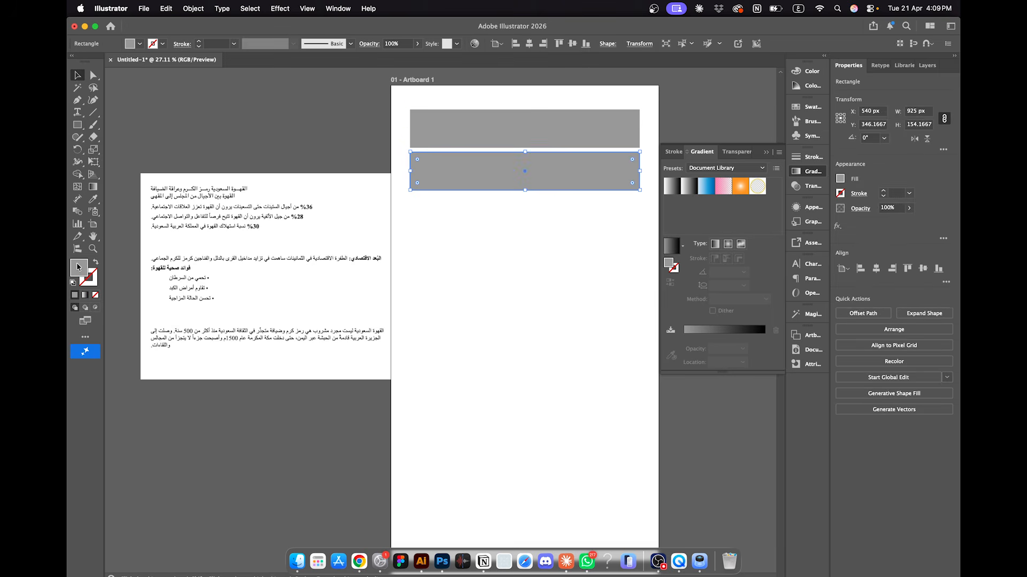
double_click(78, 267)
click(702, 234)
key(Return)
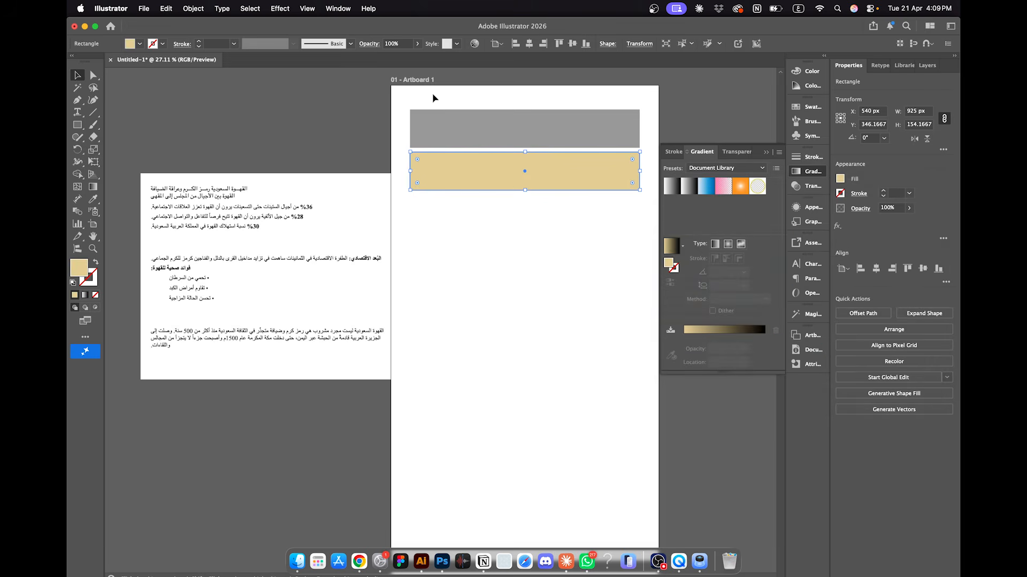
drag(525, 191, 524, 167)
click(523, 193)
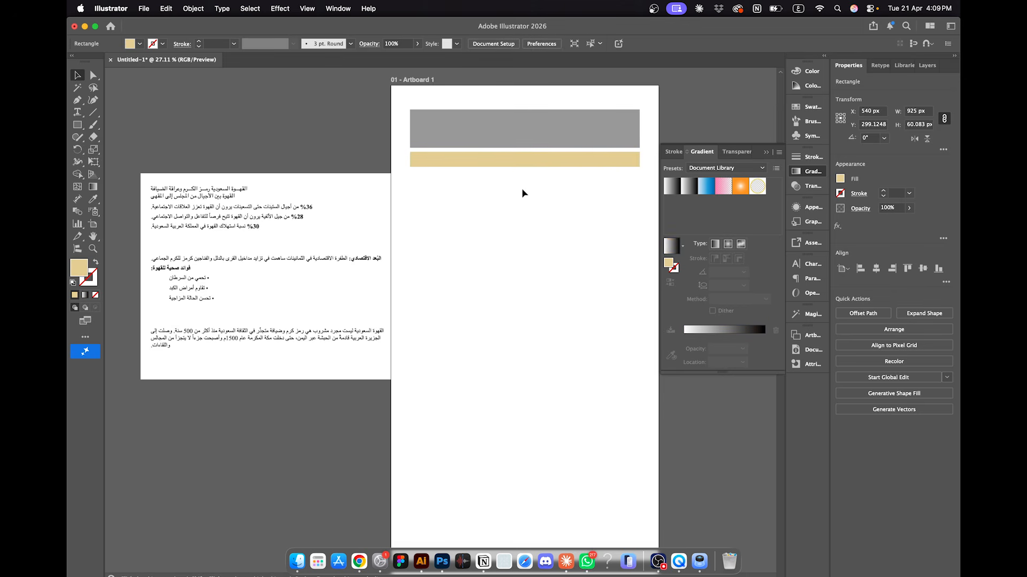
Step: Duplicate the tan bar straight down, leaving a small gap below the original
scroll(523, 193, right, 2)
scroll(523, 192, down, 1)
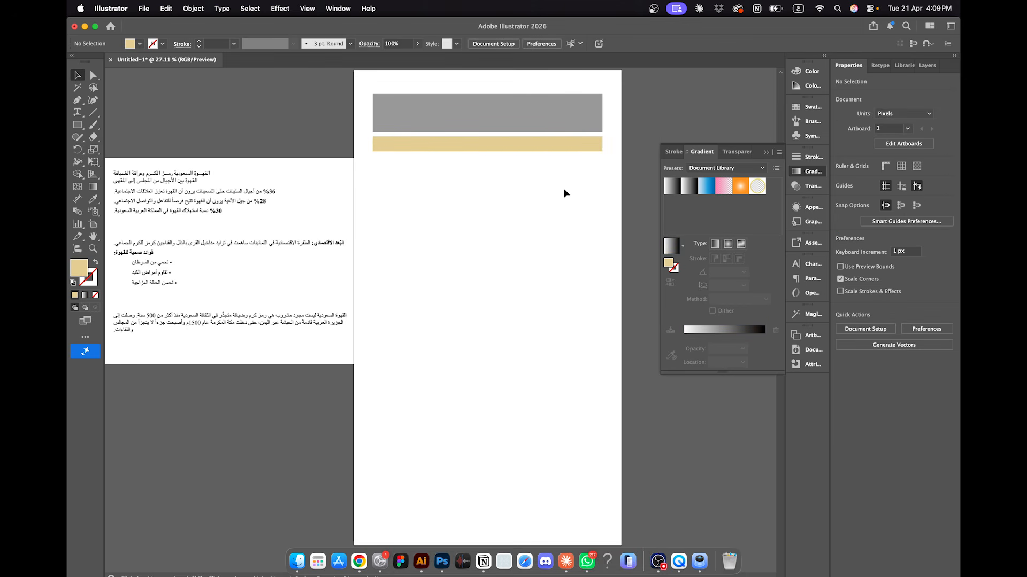
drag(556, 143, 546, 169)
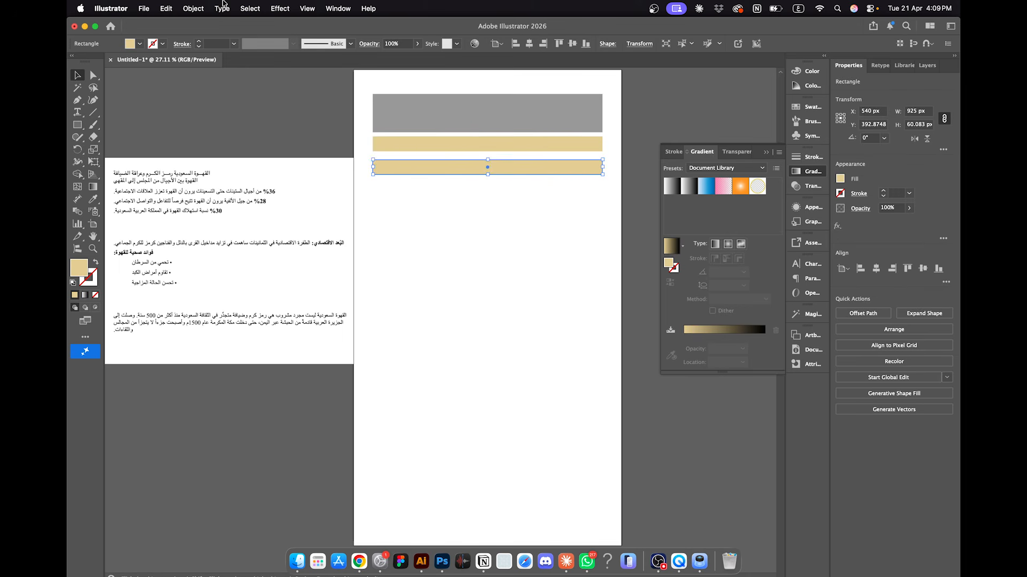
click(203, 9)
mouse_move(250, 8)
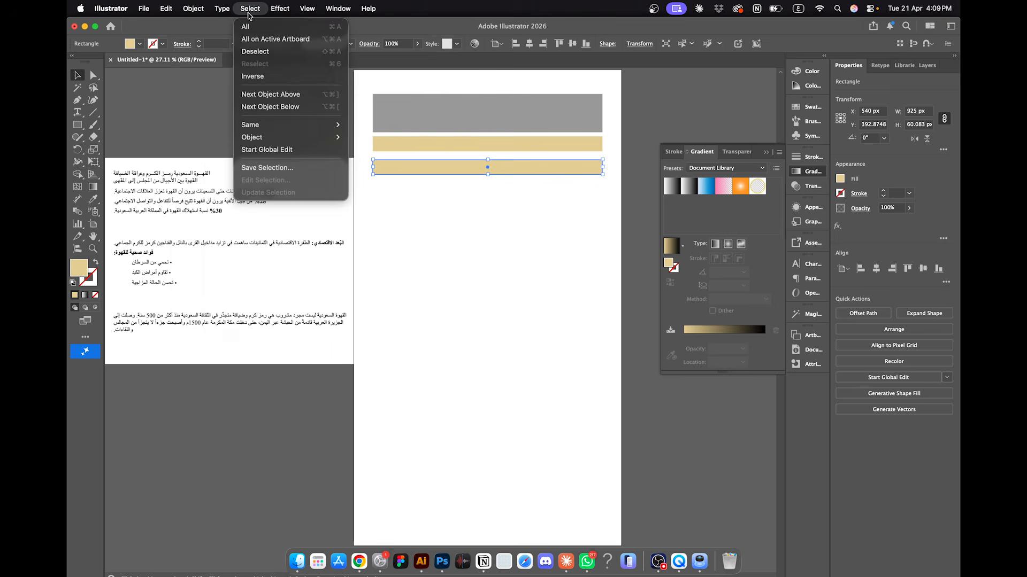
click(510, 171)
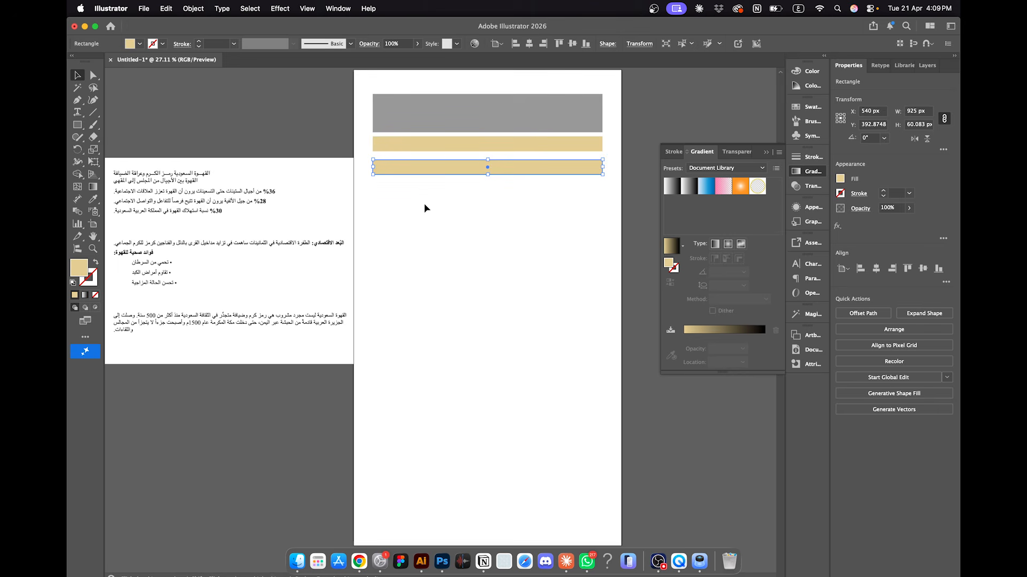
Step: Try a third tan bar below the other two, narrow it to a short block, and delete it
drag(415, 169, 415, 192)
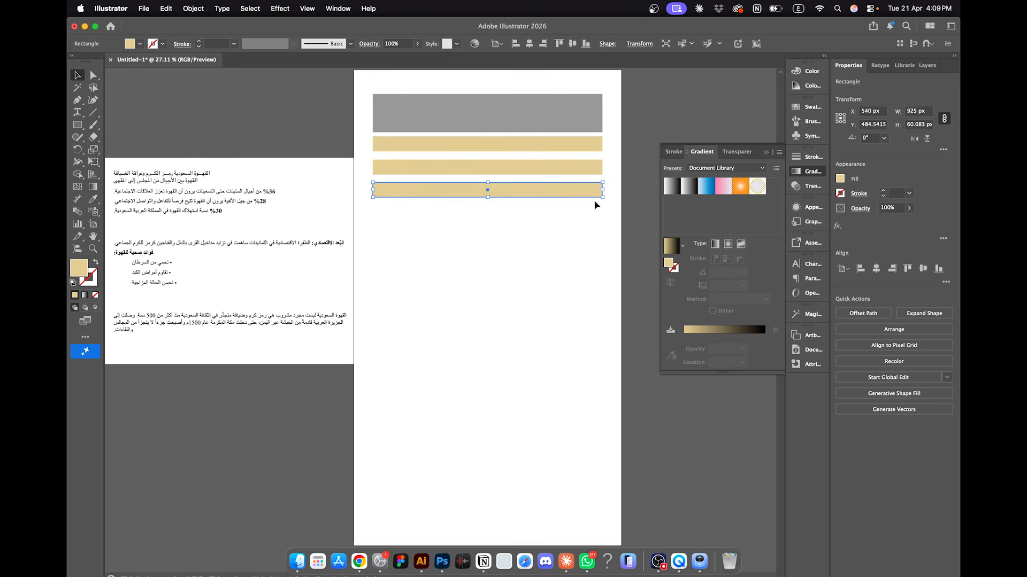
drag(602, 192, 398, 198)
key(super+z)
click(431, 205)
key(Delete)
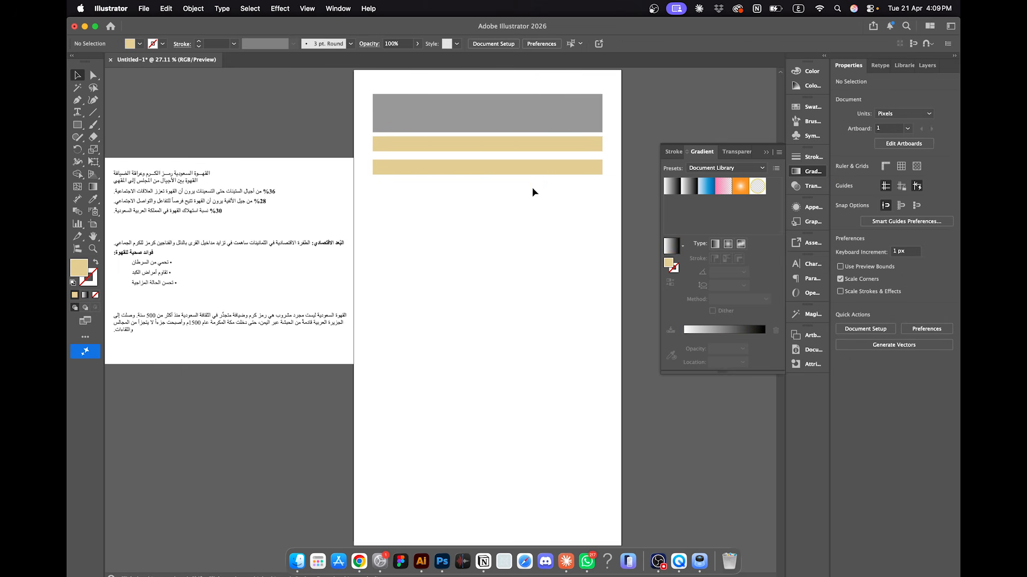
Step: Open Split Into Grid for the lower tan bar and turn on the preview
click(538, 169)
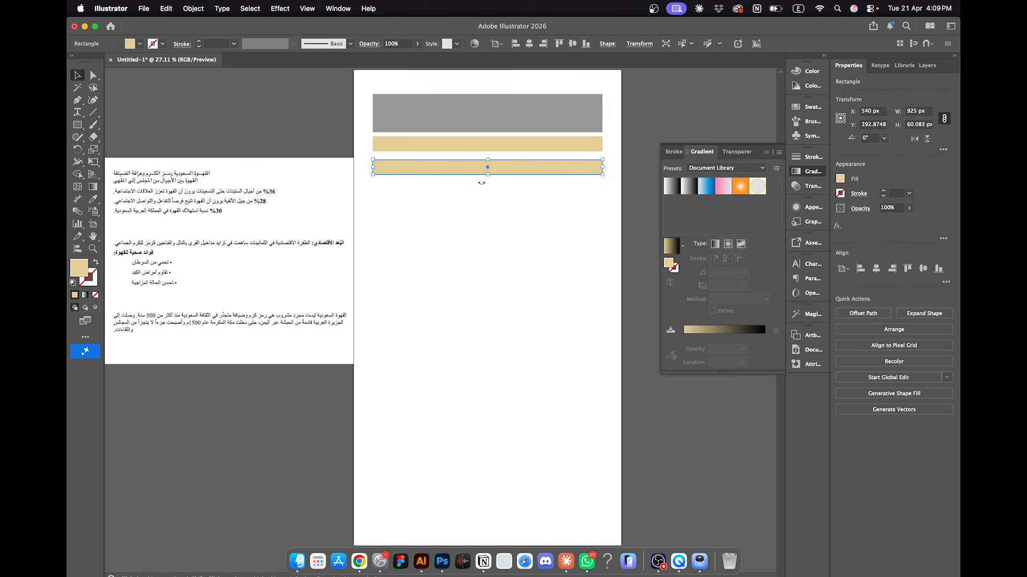
click(194, 9)
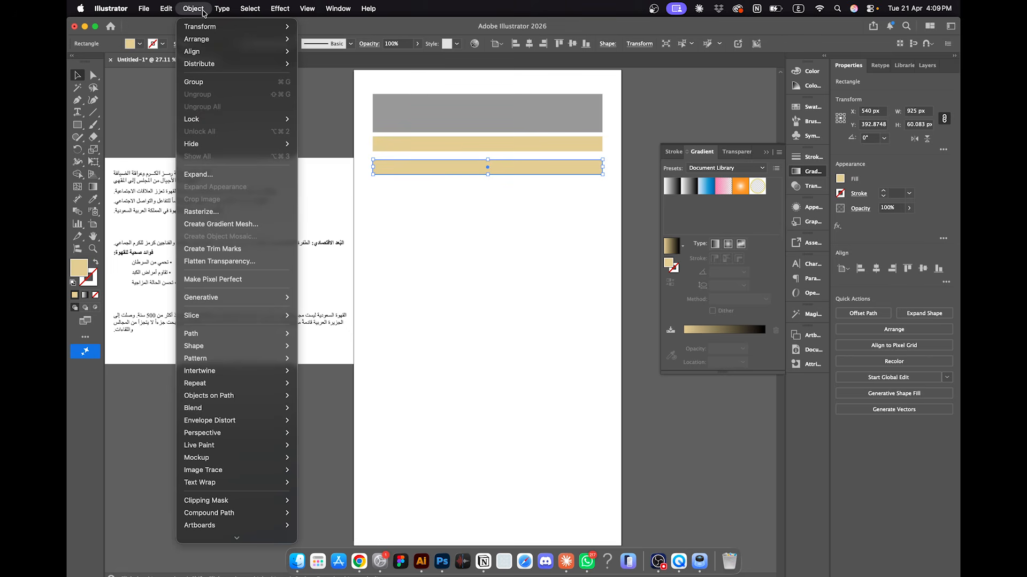
mouse_move(235, 333)
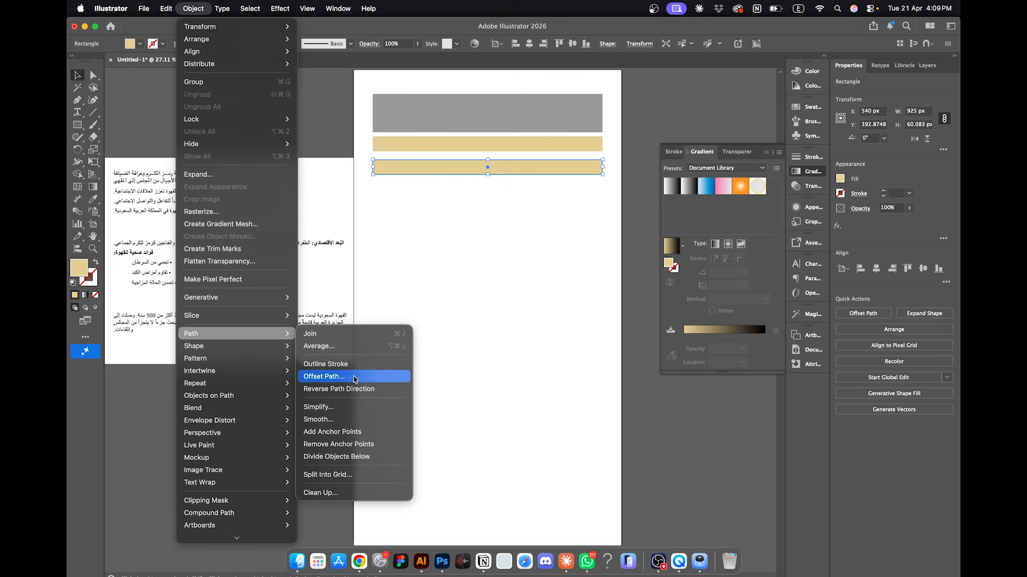
click(658, 561)
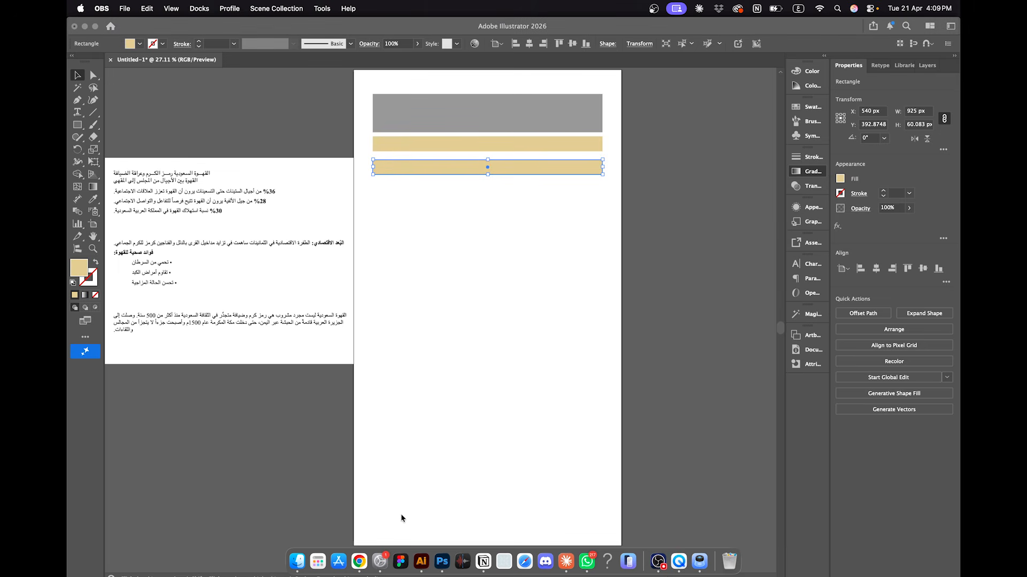
click(179, 409)
click(193, 8)
mouse_move(235, 333)
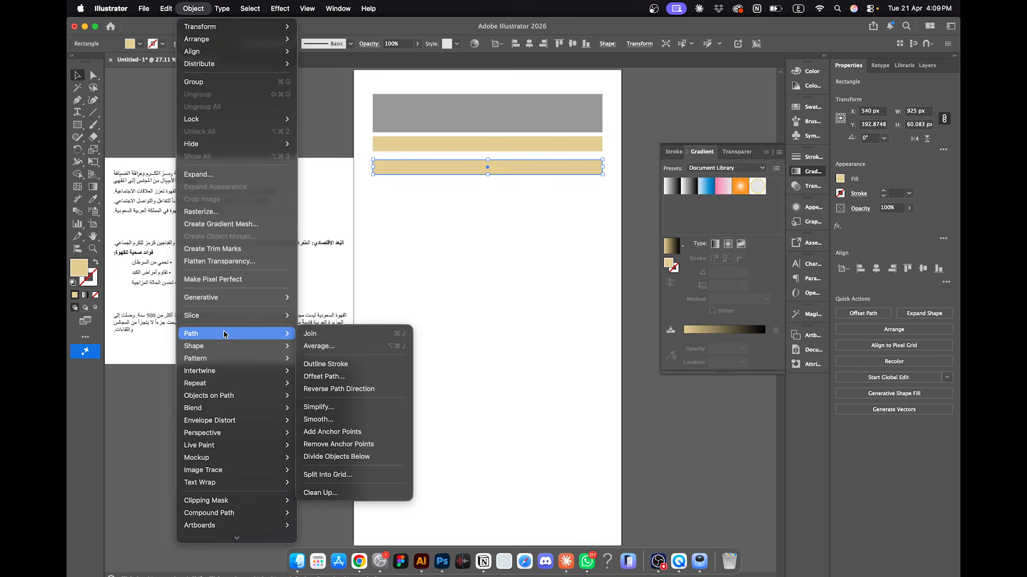
click(353, 474)
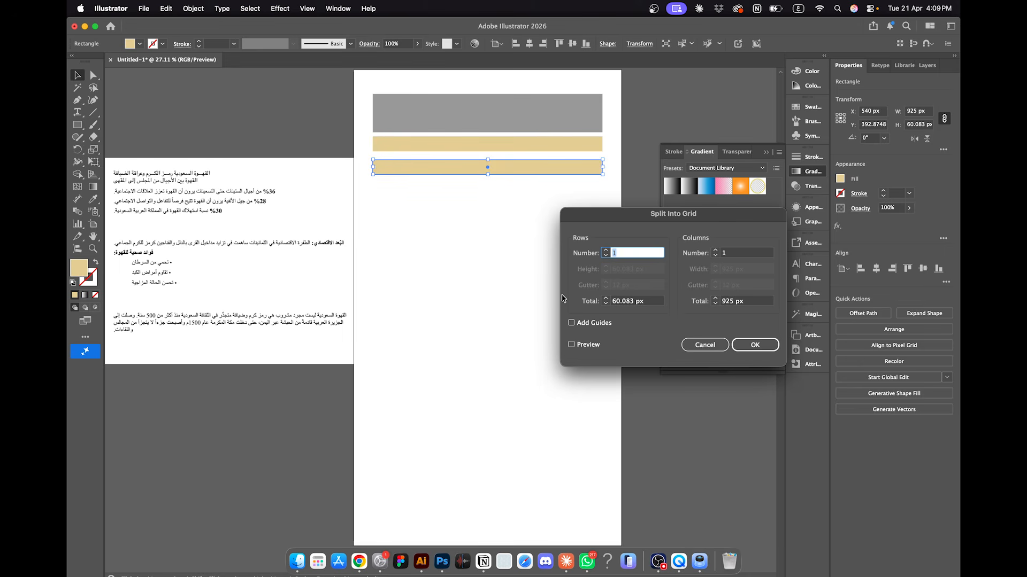
click(585, 345)
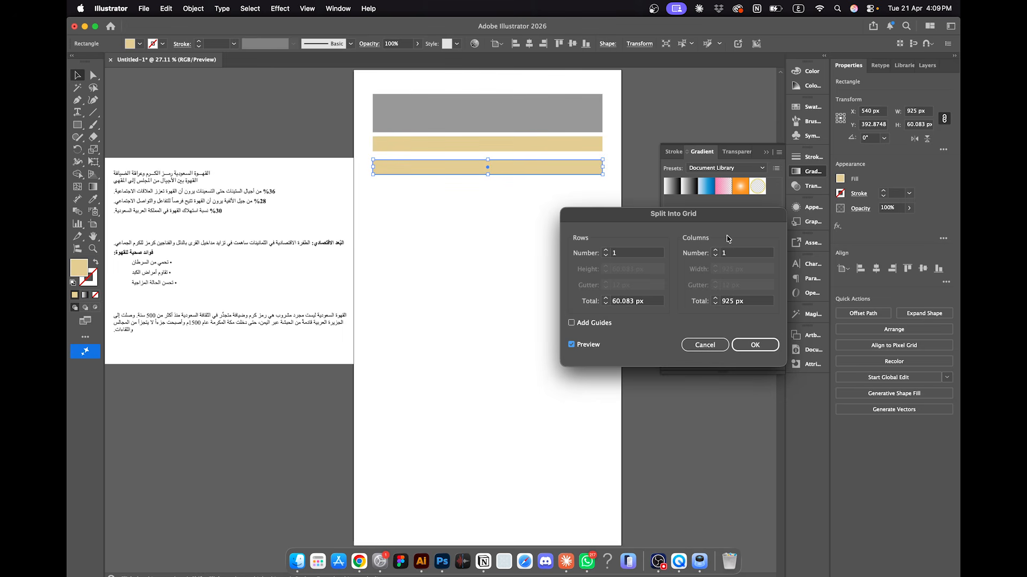
Step: Split the lower tan bar into one row of three columns with a 14 px gutter
click(606, 252)
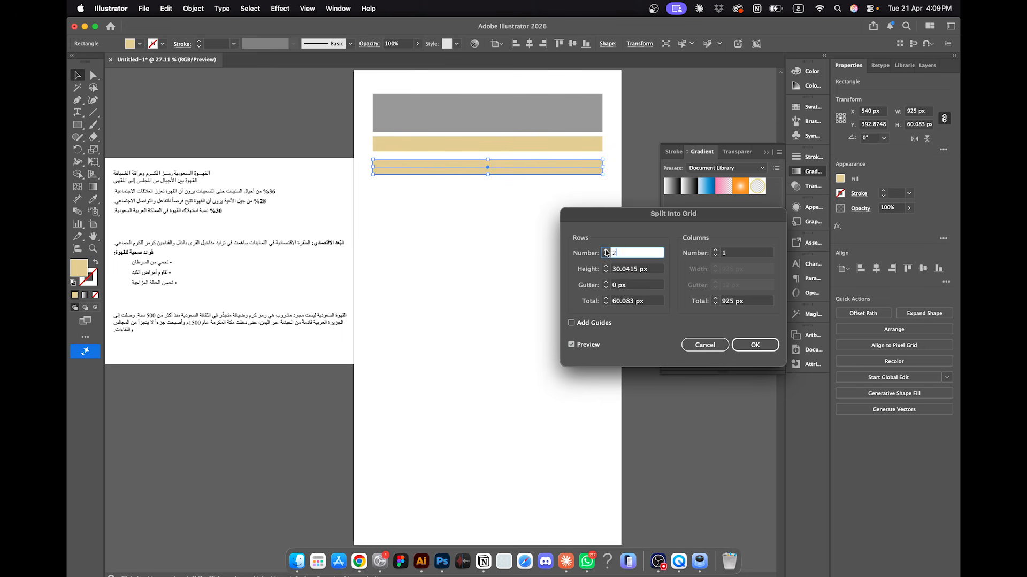
click(605, 255)
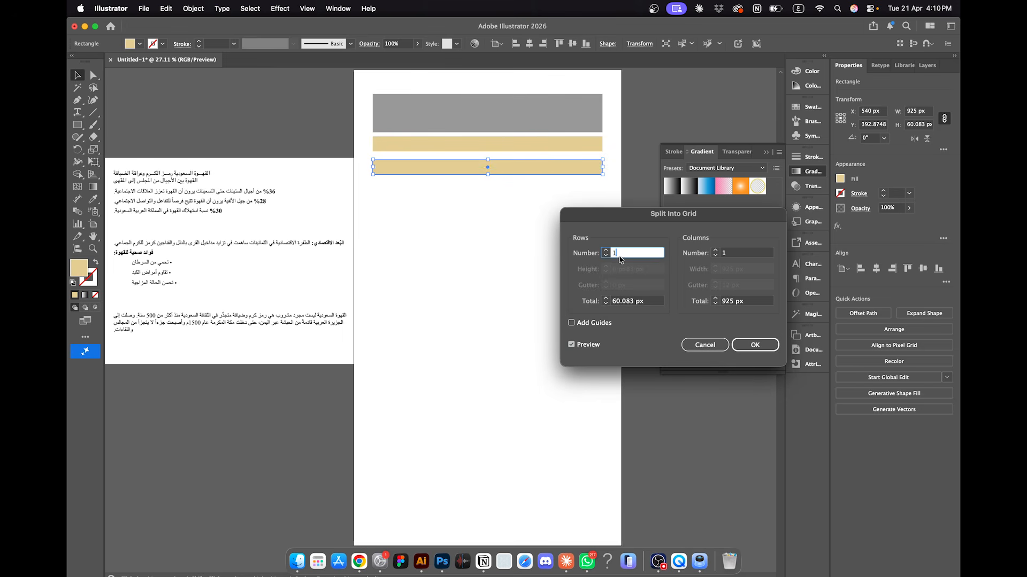
click(716, 251)
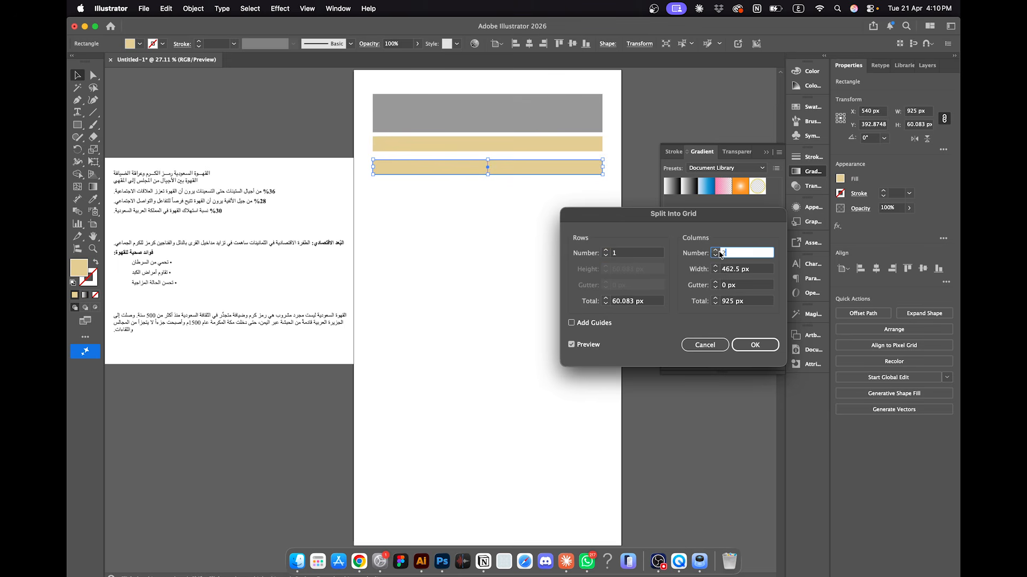
click(715, 251)
double_click(720, 285)
text(6)
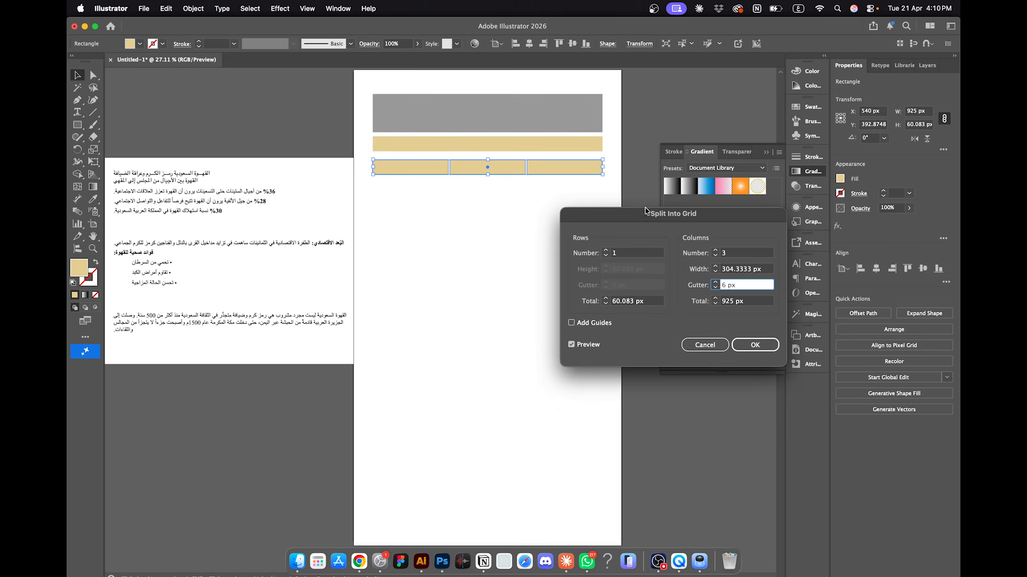
double_click(715, 285)
text(1540)
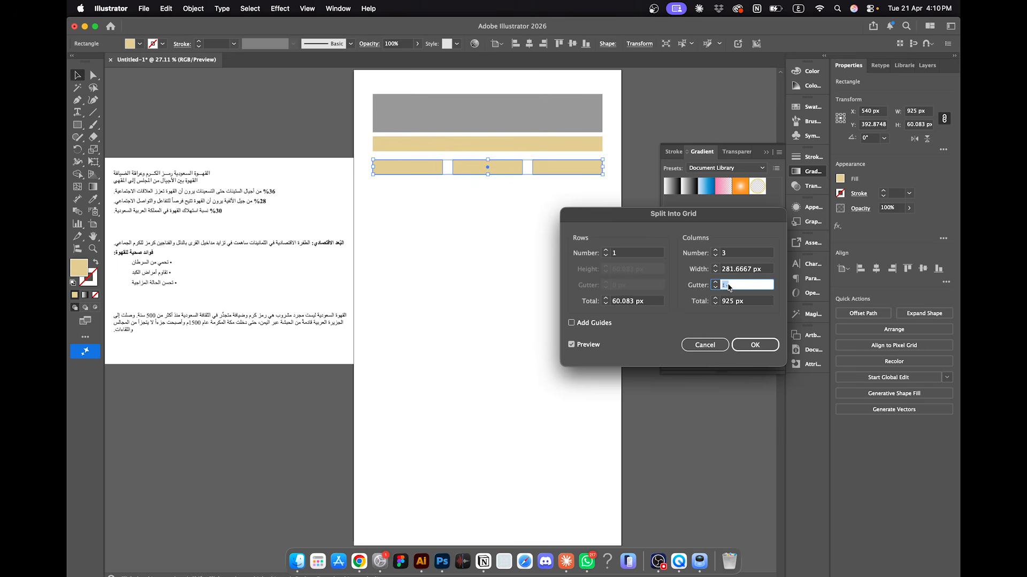
text(5)
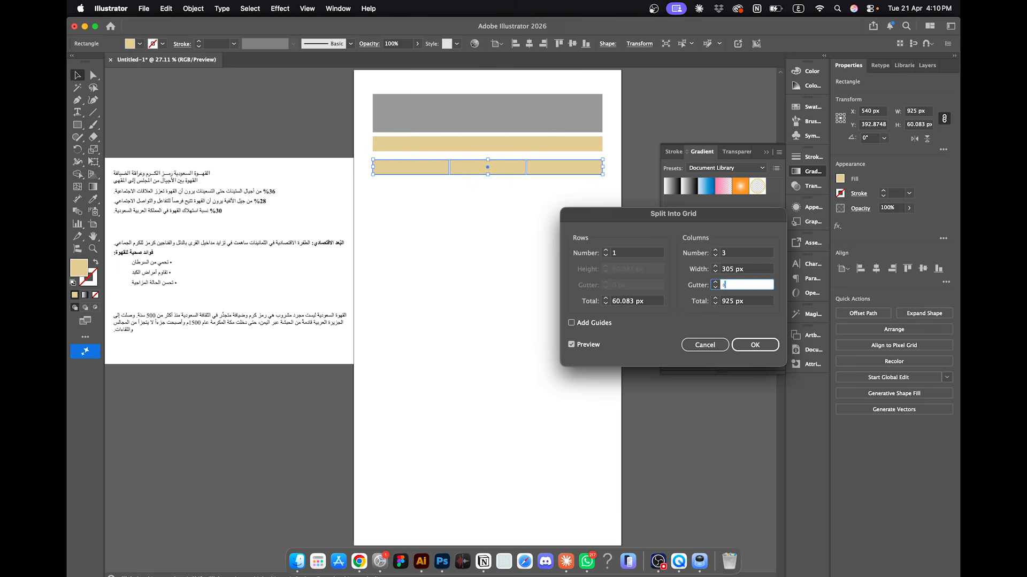
text(14)
key(Return)
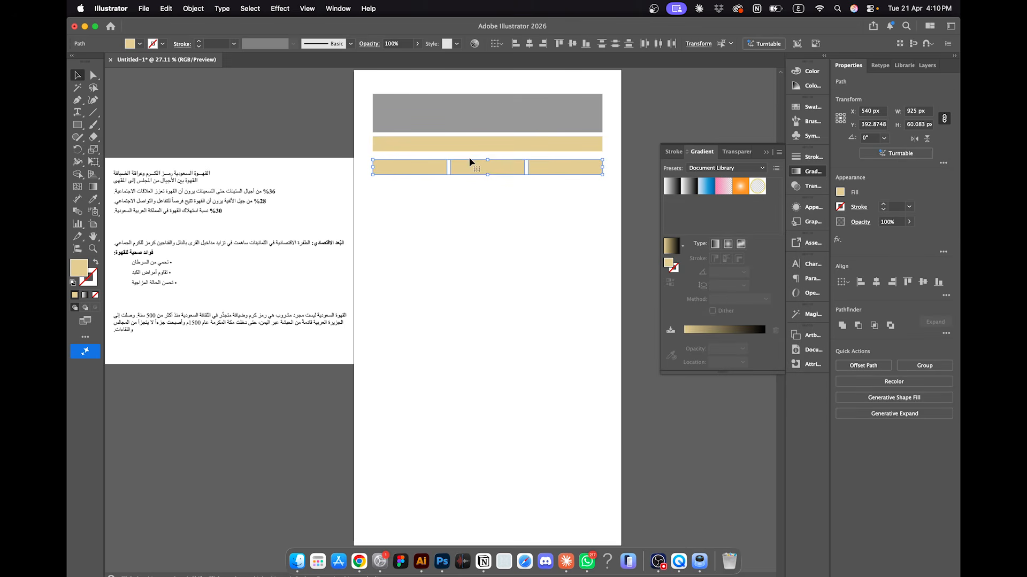
Step: Stretch the three blocks to about 246 px high, fill them with greyish tan, and bring them closer to the tan bar above
drag(487, 174, 488, 220)
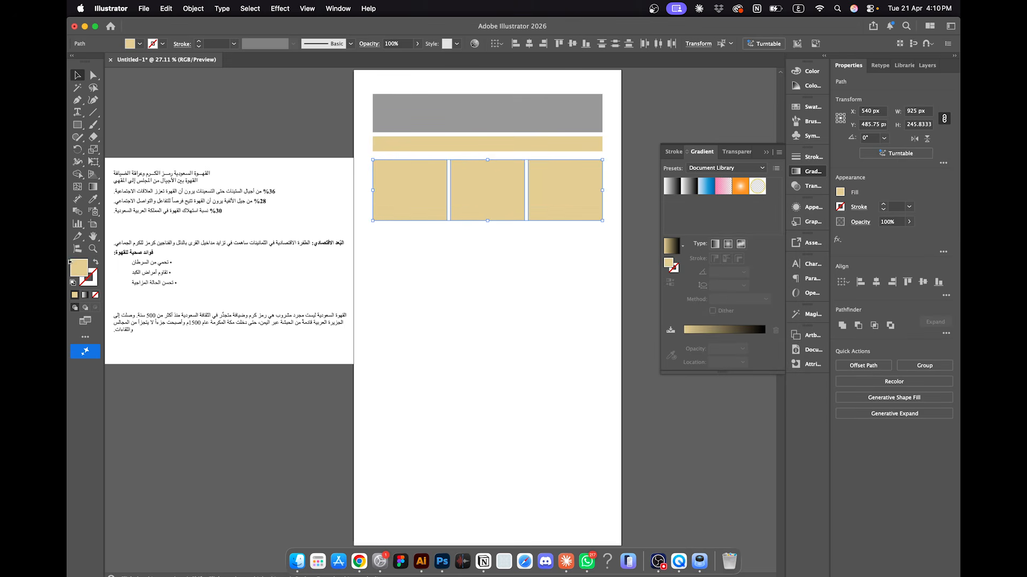
double_click(75, 264)
drag(657, 270, 671, 261)
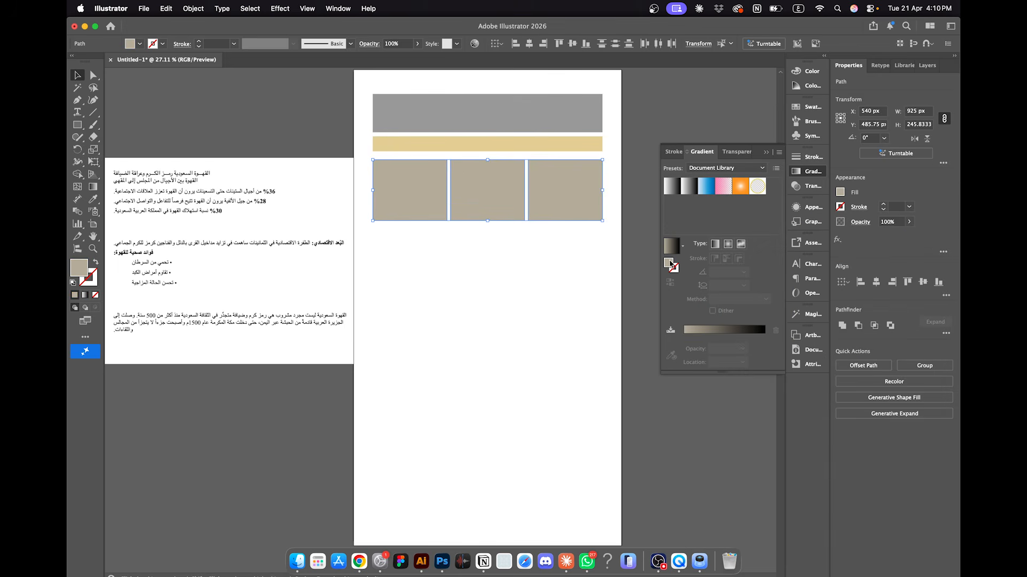
key(Return)
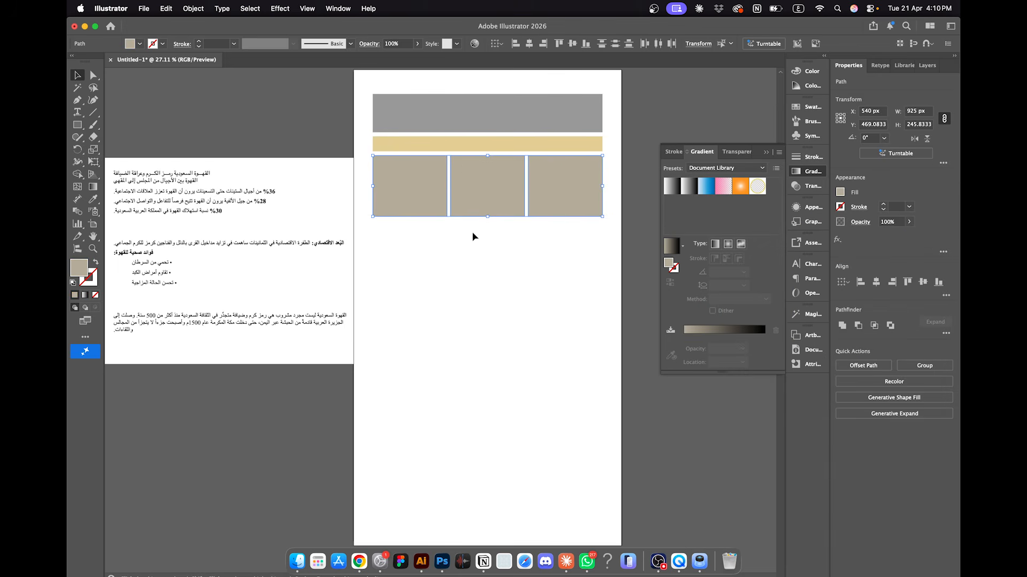
click(486, 263)
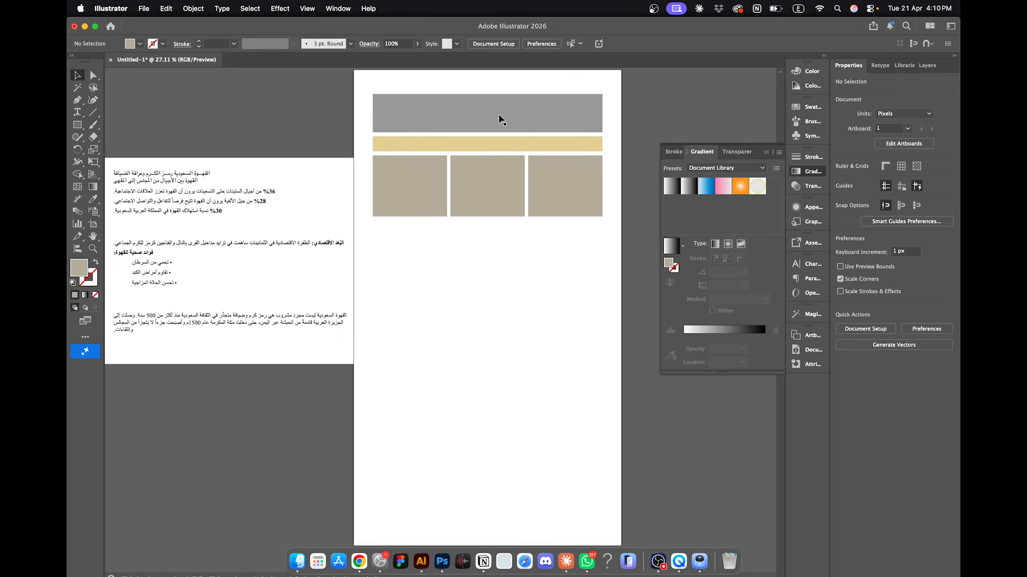
Step: Duplicate the grey header rectangle below the three blocks, and copy the tan bar with its three blocks beneath that duplicate
drag(500, 117, 487, 244)
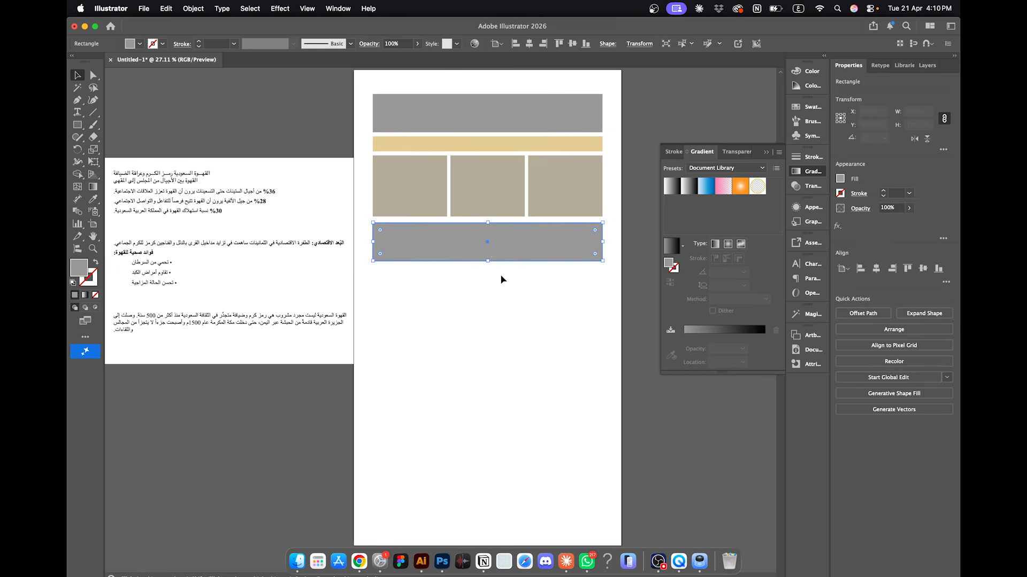
click(505, 293)
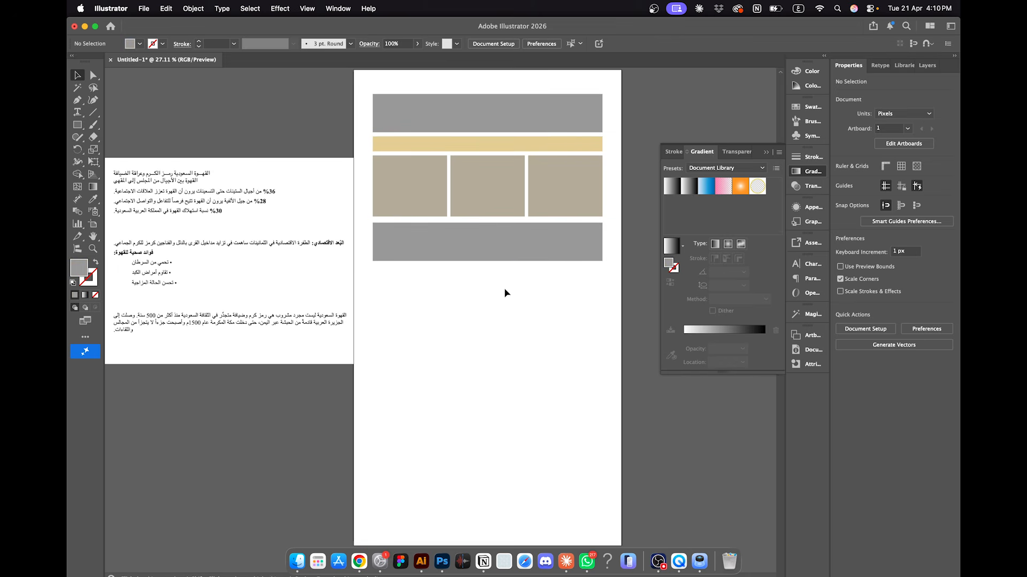
click(473, 148)
shift+click(540, 177)
shift+click(519, 178)
shift+click(383, 180)
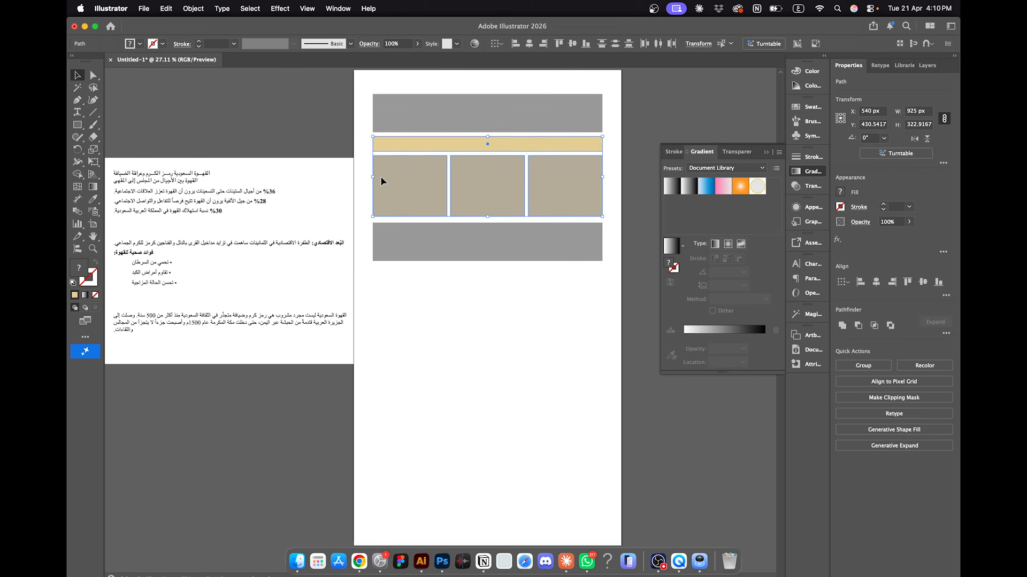
drag(415, 170, 416, 300)
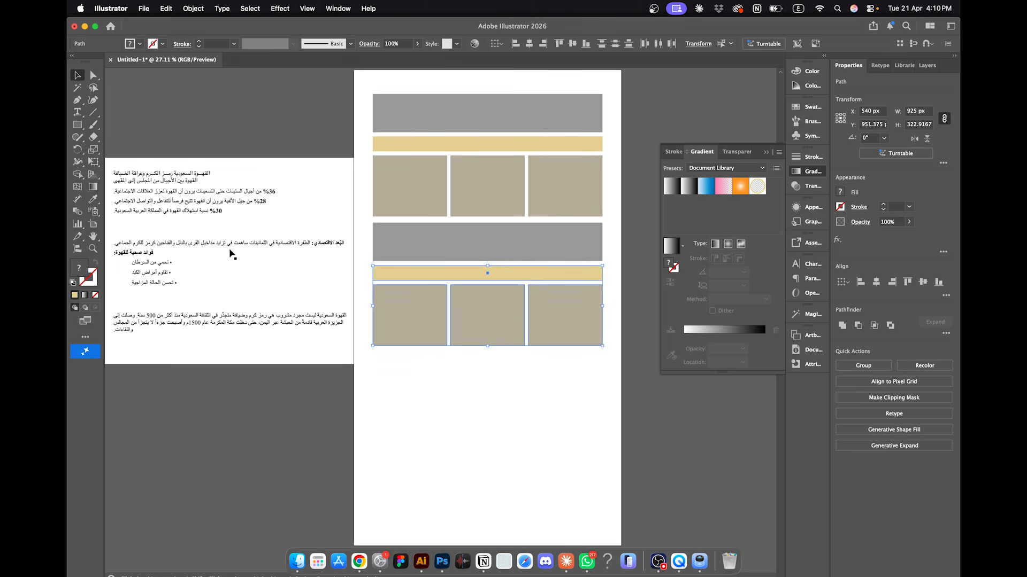
click(564, 322)
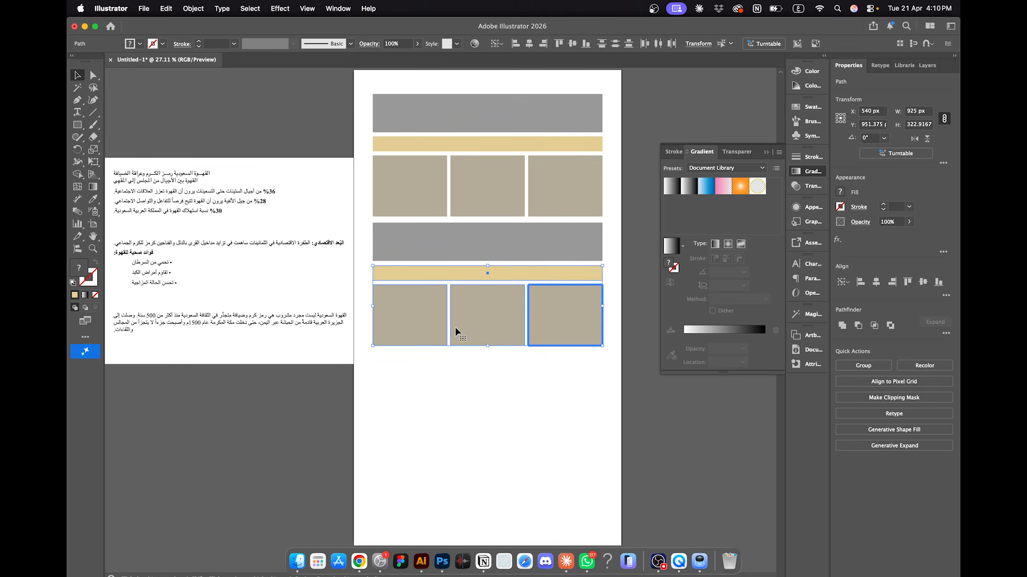
click(415, 373)
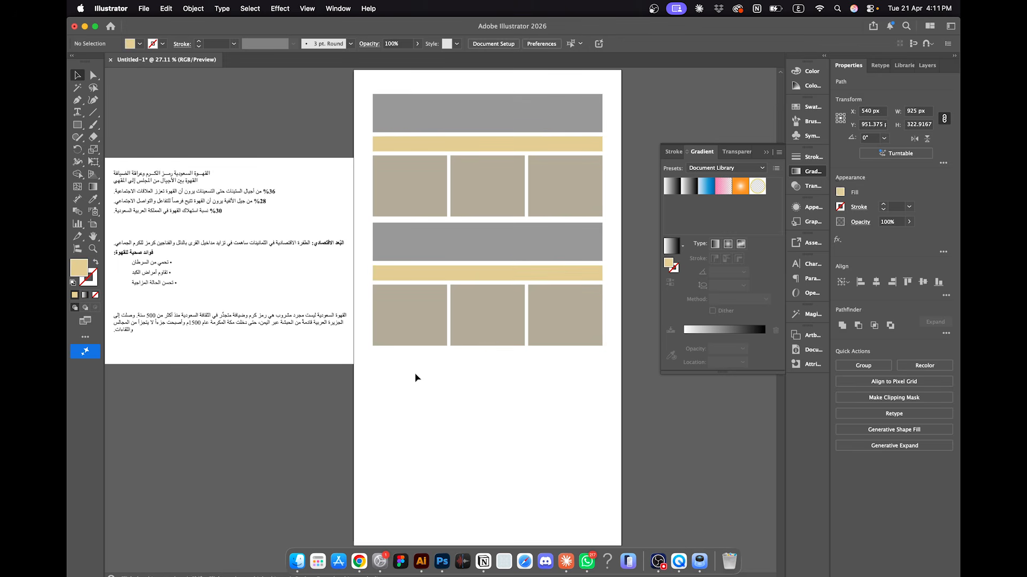
Step: Duplicate the grey rectangle below the second row of blocks and enlarge it to about 469 px high
drag(483, 249, 485, 468)
click(486, 486)
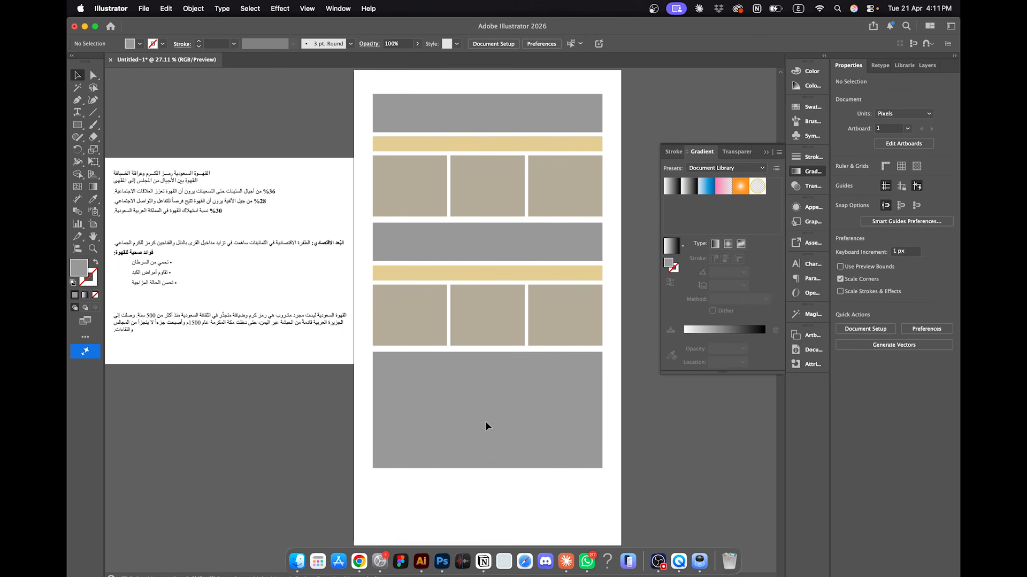
drag(485, 423, 485, 421)
click(642, 435)
Step: Fill the three blocks in the second row with a dark golden brown
click(570, 334)
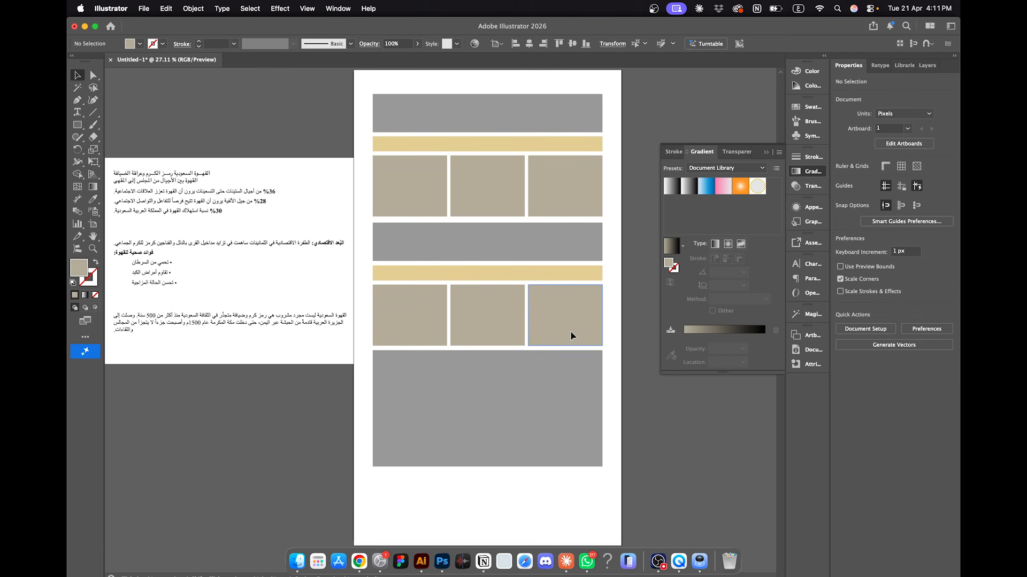
shift+click(484, 332)
shift+click(441, 332)
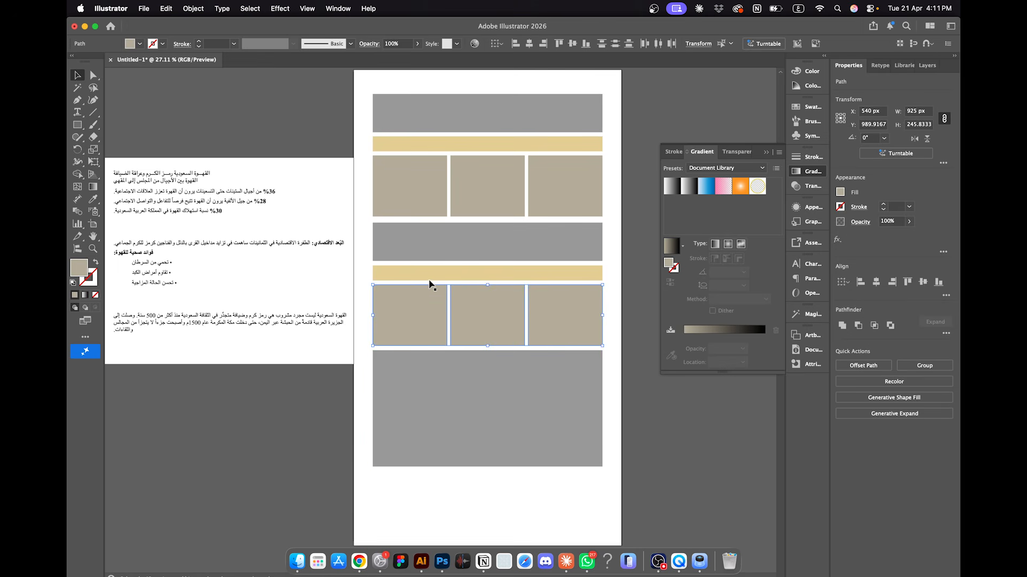
double_click(78, 272)
click(754, 271)
key(Return)
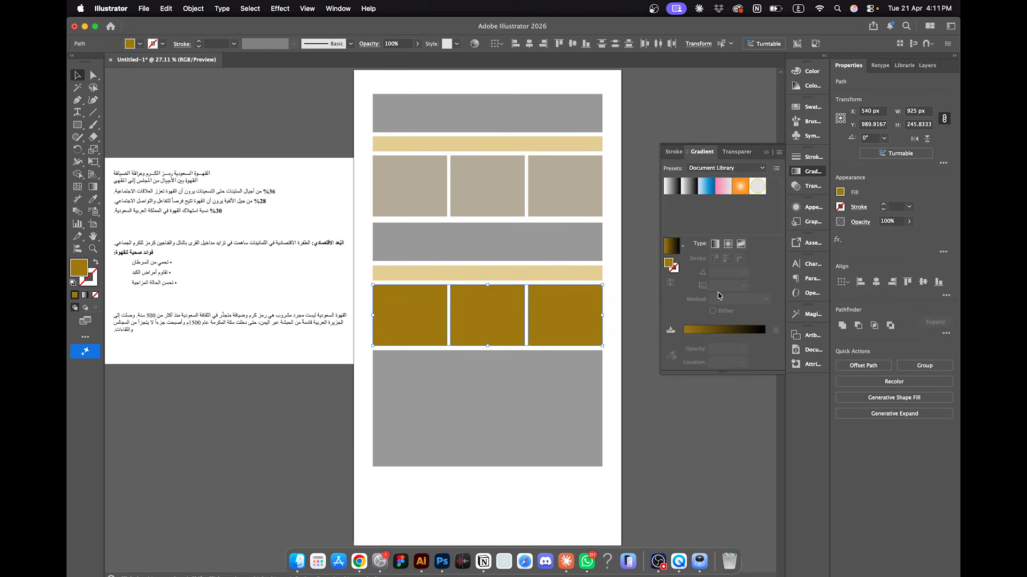
Step: Recolor the second tan bar, above the golden brown blocks, to purple
click(458, 275)
double_click(75, 270)
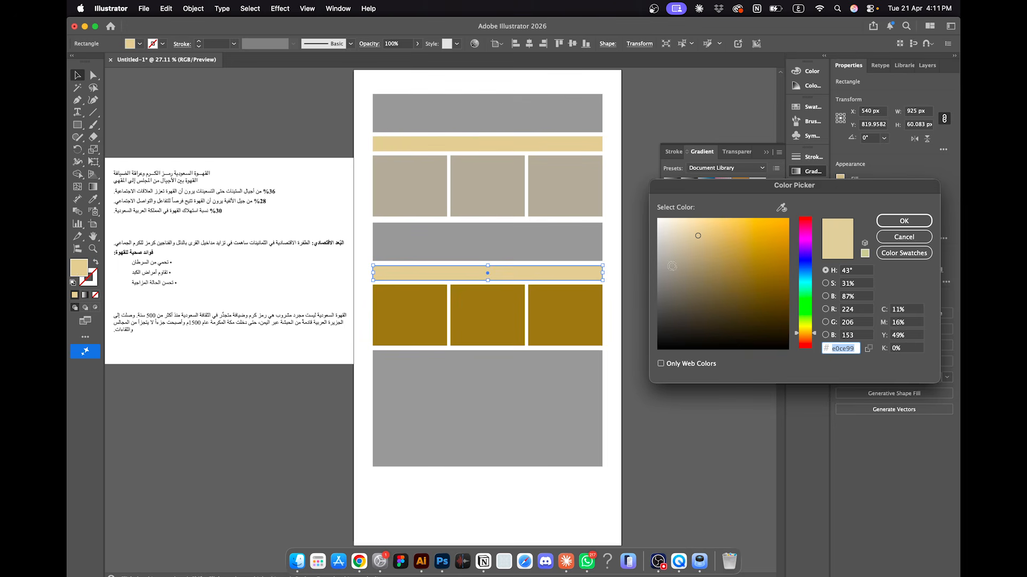
click(804, 253)
key(Return)
Step: Lighten the fill of the large grey rectangle below the golden brown blocks to a light grey
click(543, 417)
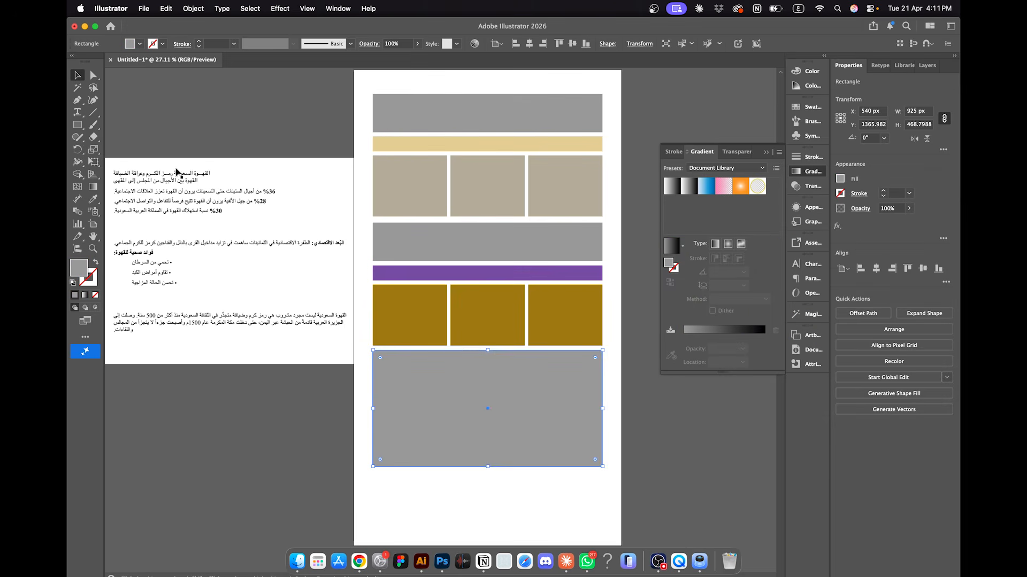
double_click(81, 268)
drag(681, 244, 601, 252)
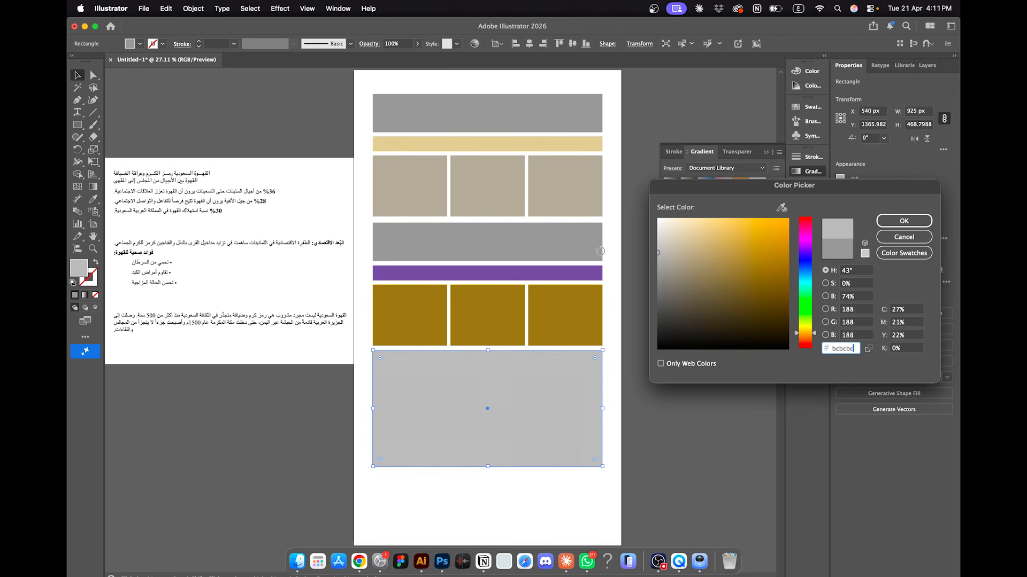
key(Return)
click(627, 249)
Step: Duplicate the large light grey rectangle below itself and shorten the copy to about 230 px high, inside the artboard
scroll(615, 256, down, 3)
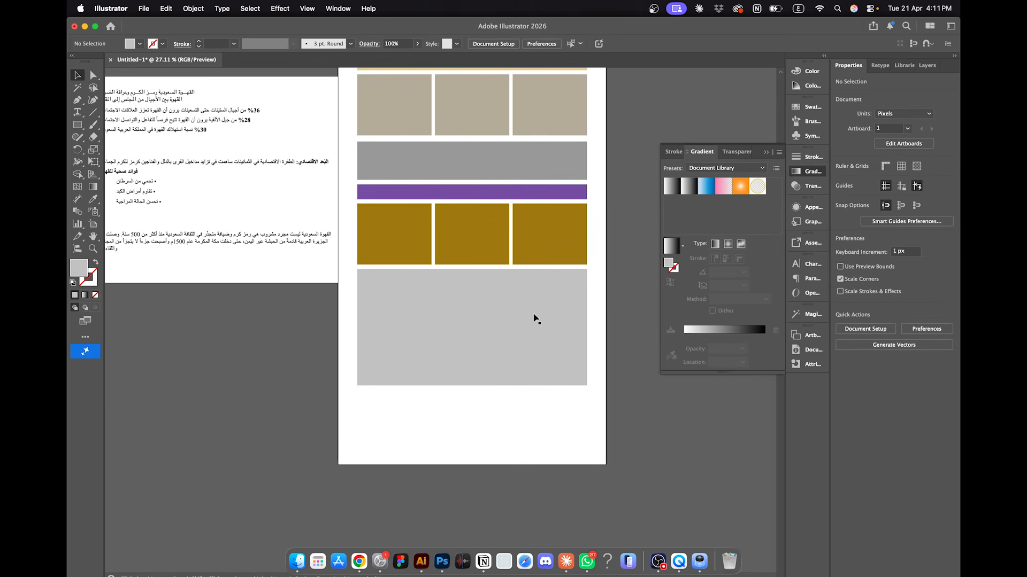
drag(531, 328, 501, 457)
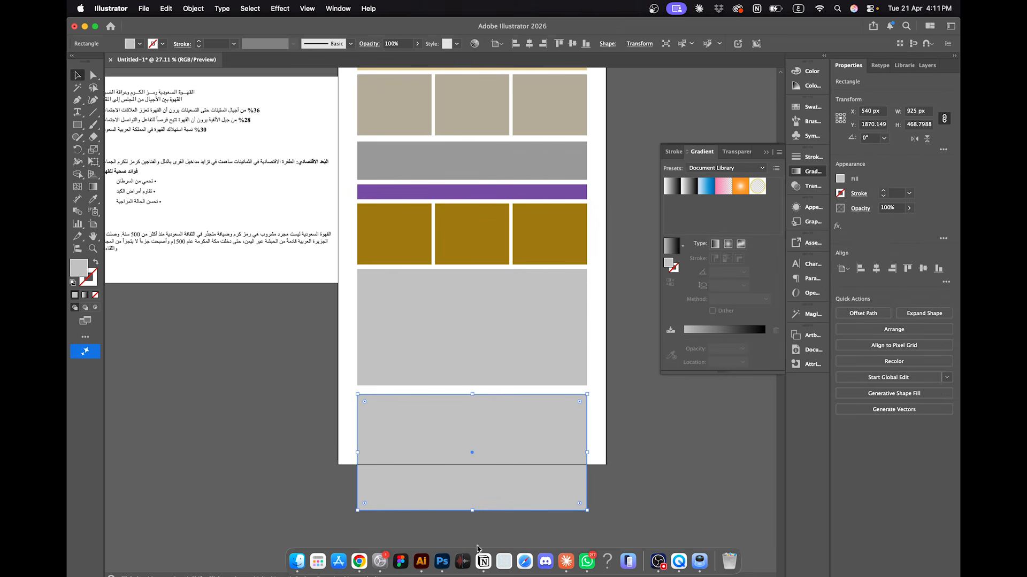
drag(472, 512, 473, 451)
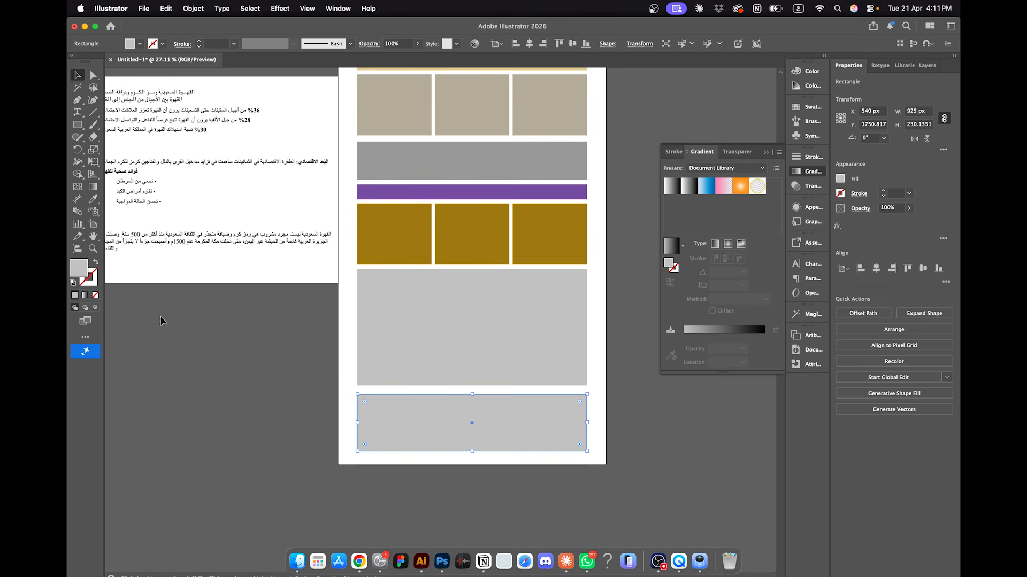
Step: Add the placeholder label "صورة" to the lowest grey rectangle, enlarge it to about 72.7 pt, and place it near the rectangle's middle
click(78, 113)
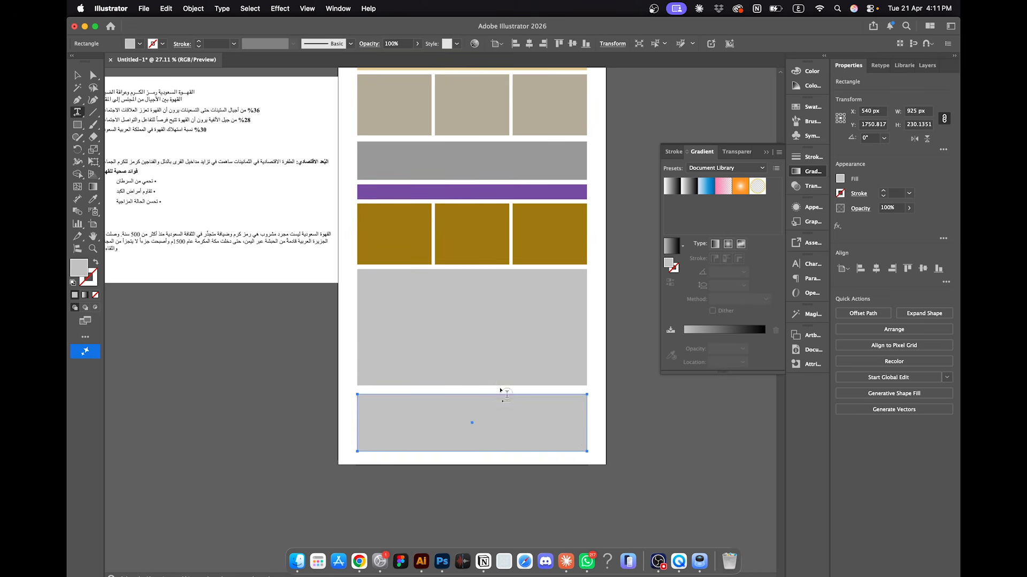
click(493, 432)
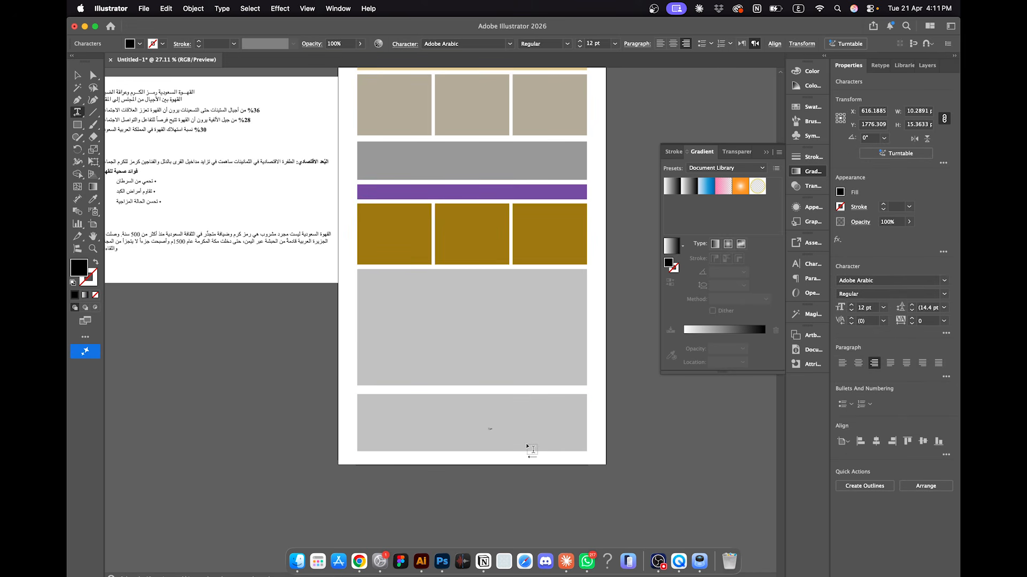
key(Escape)
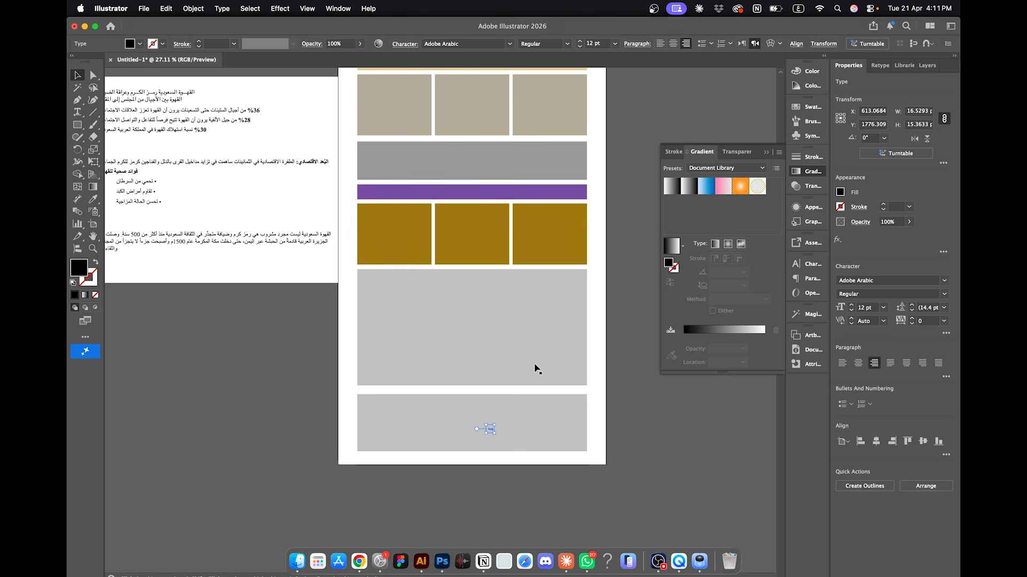
drag(499, 429, 503, 442)
click(642, 429)
scroll(642, 431, down, 3)
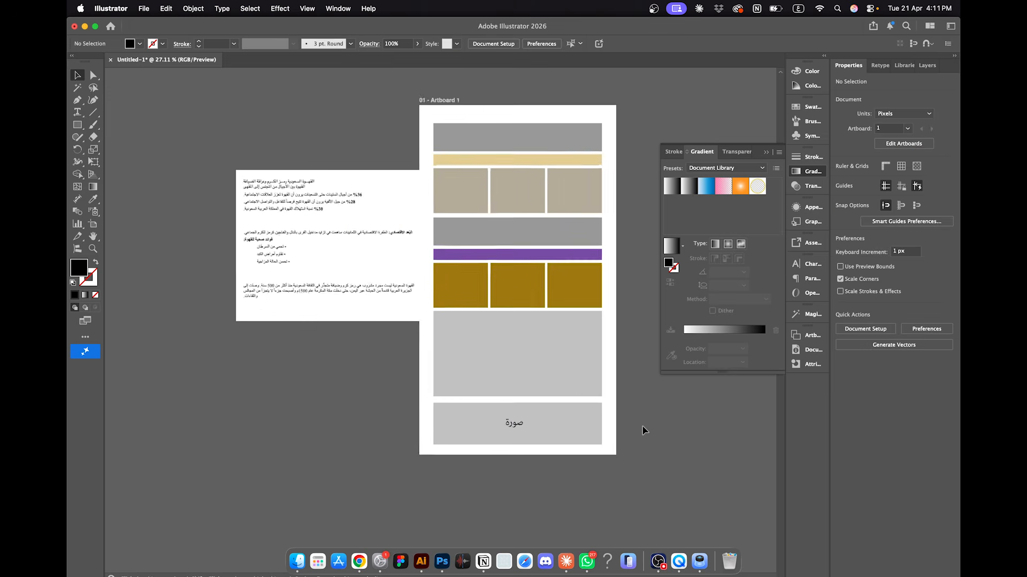
Step: Move the reference copy image off the artboard so it sits clear beside the layout
scroll(639, 428, right, 5)
drag(183, 240, 162, 199)
scroll(169, 202, left, 3)
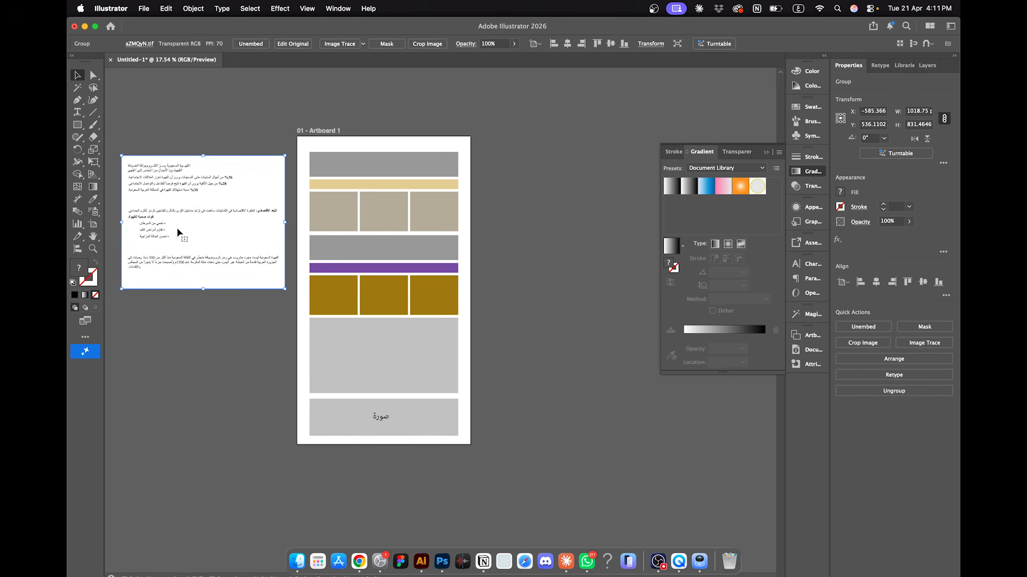
click(225, 337)
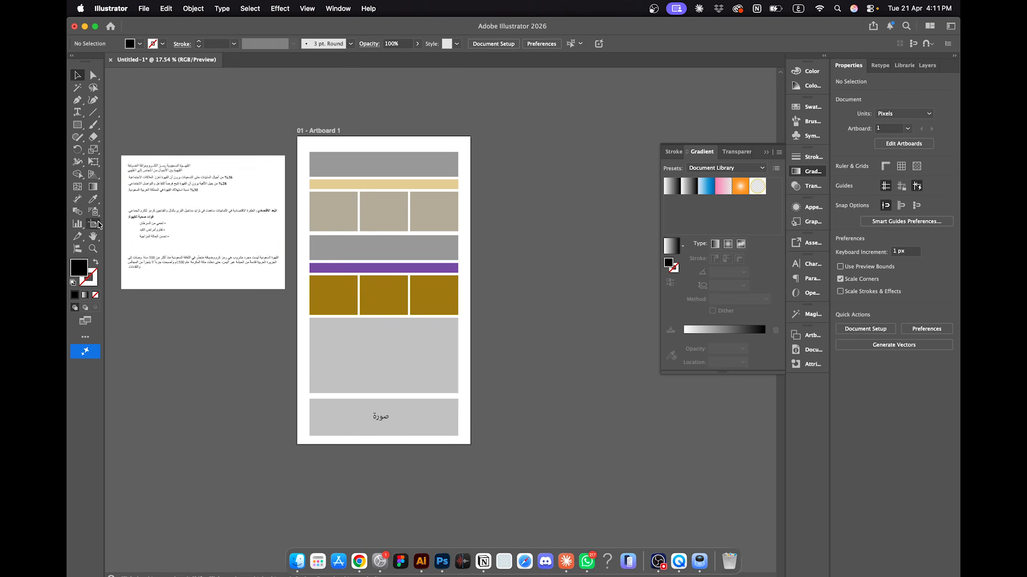
Step: Duplicate the artboard with all its placeholder shapes directly beside the original
click(93, 224)
scroll(497, 296, down, 1)
drag(423, 284, 570, 284)
click(71, 76)
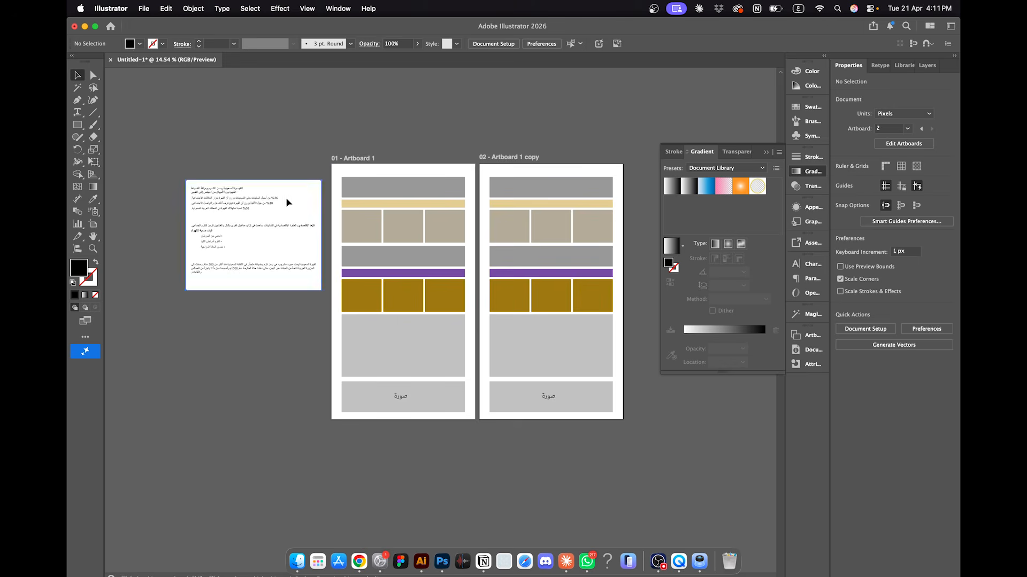
Step: Move the reference copy image above the duplicated artboard
drag(286, 201, 534, 92)
scroll(480, 149, up, 3)
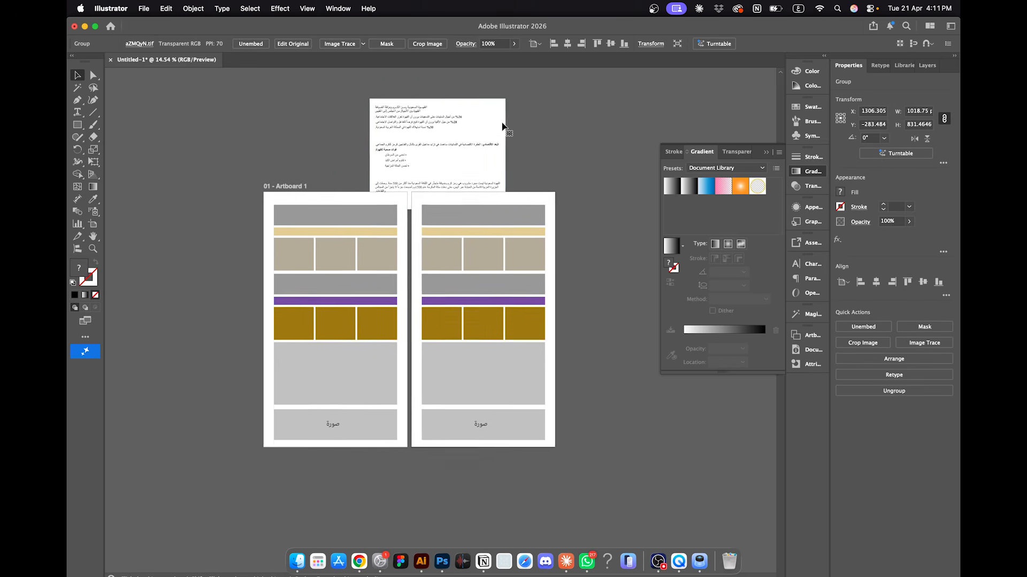
drag(371, 122, 442, 131)
click(420, 257)
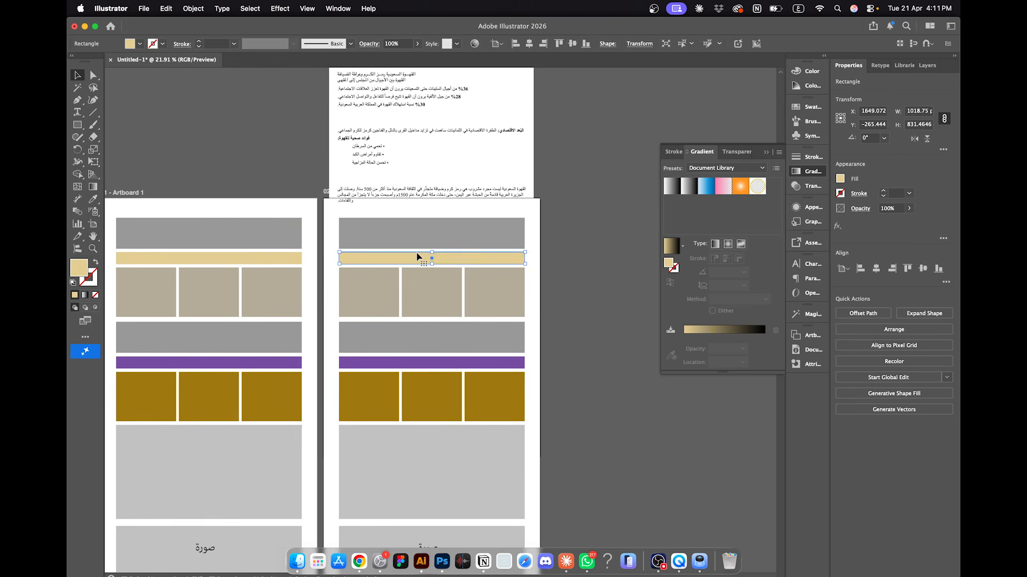
scroll(415, 203, up, 3)
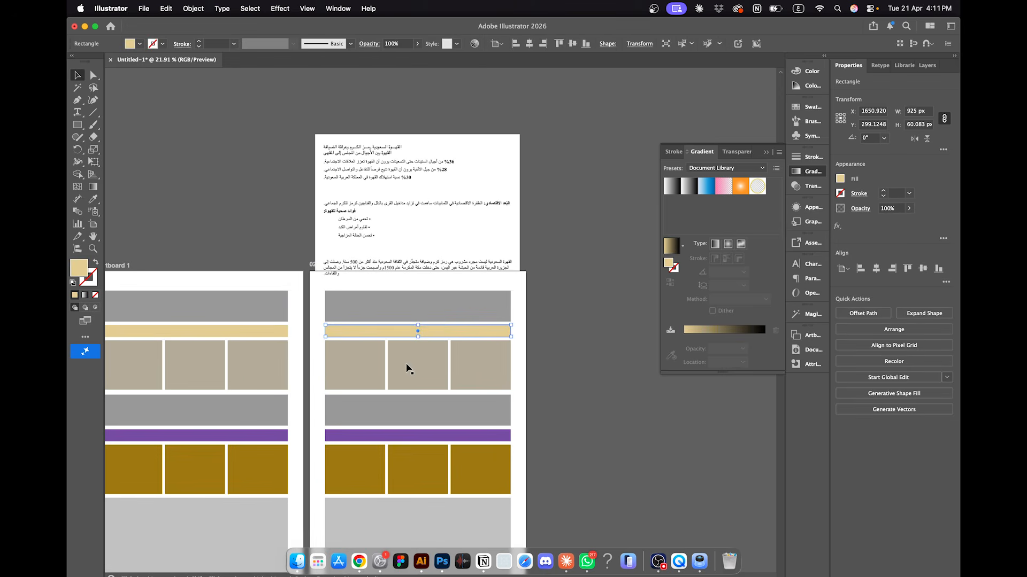
click(468, 373)
click(434, 373)
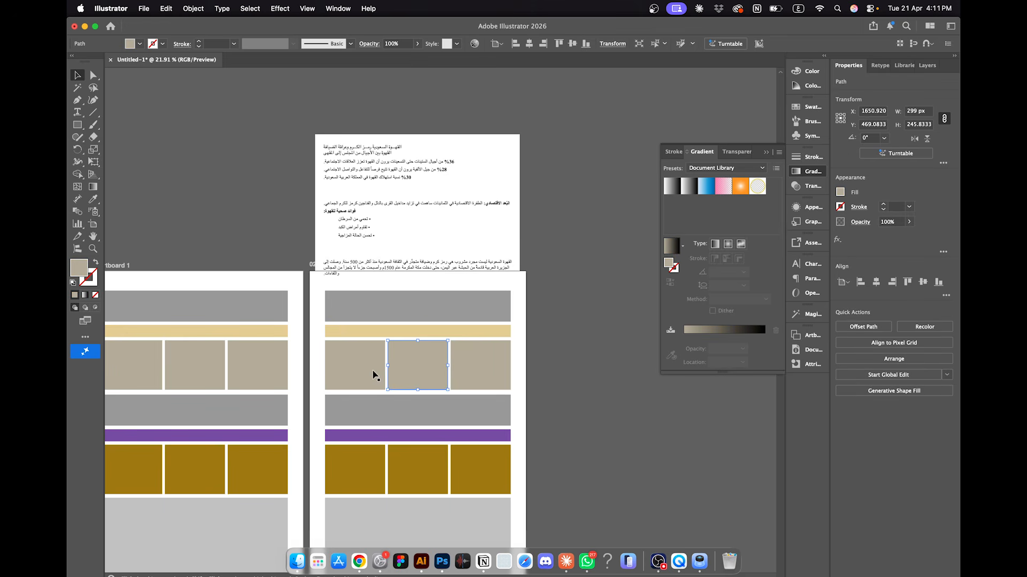
click(377, 373)
click(442, 419)
scroll(443, 425, up, 3)
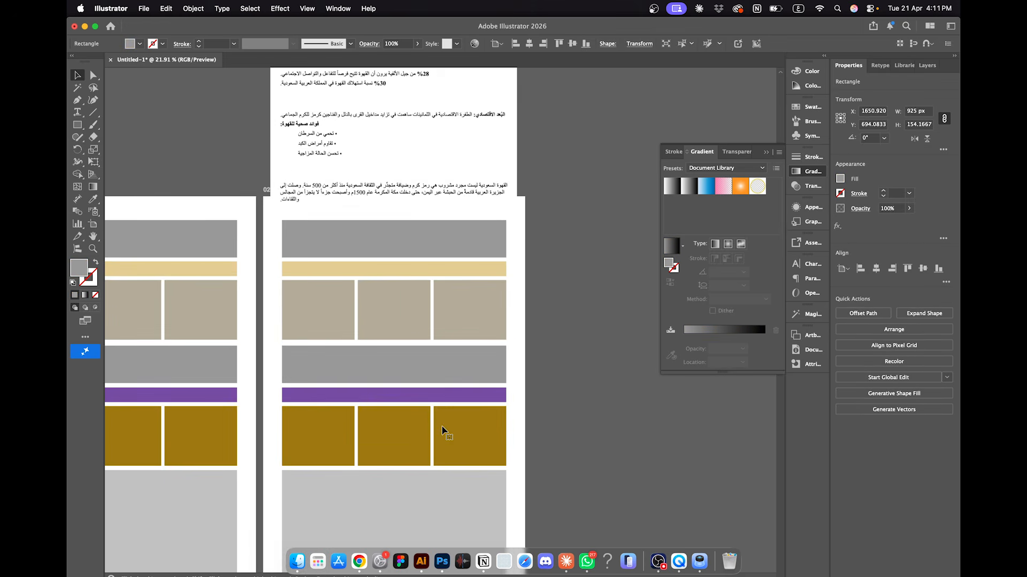
Step: Delete the second dark grey bar, the purple bar and the three golden brown blocks from the duplicated artboard
click(484, 375)
shift+click(484, 401)
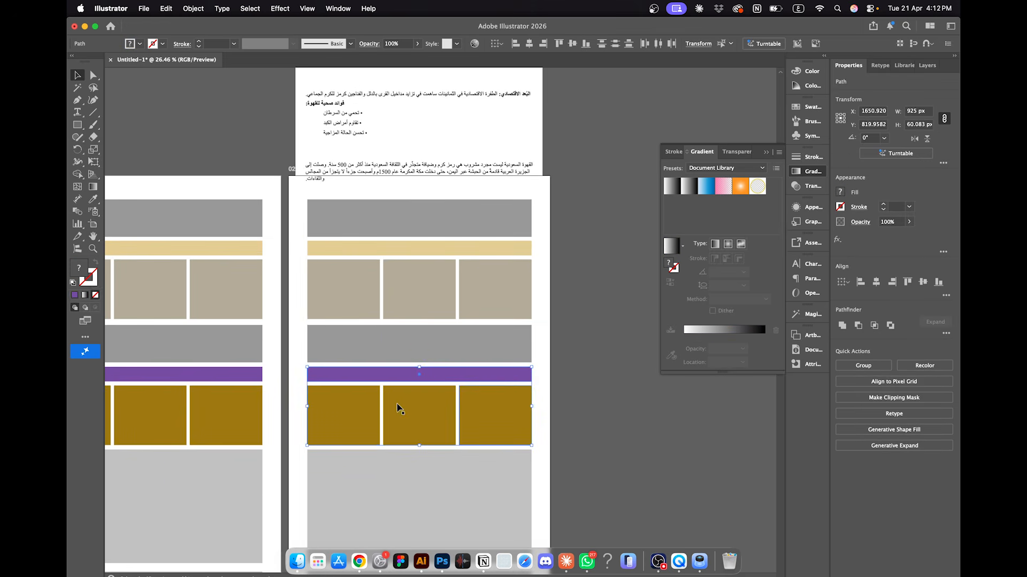
scroll(365, 399, up, 1)
shift+click(445, 363)
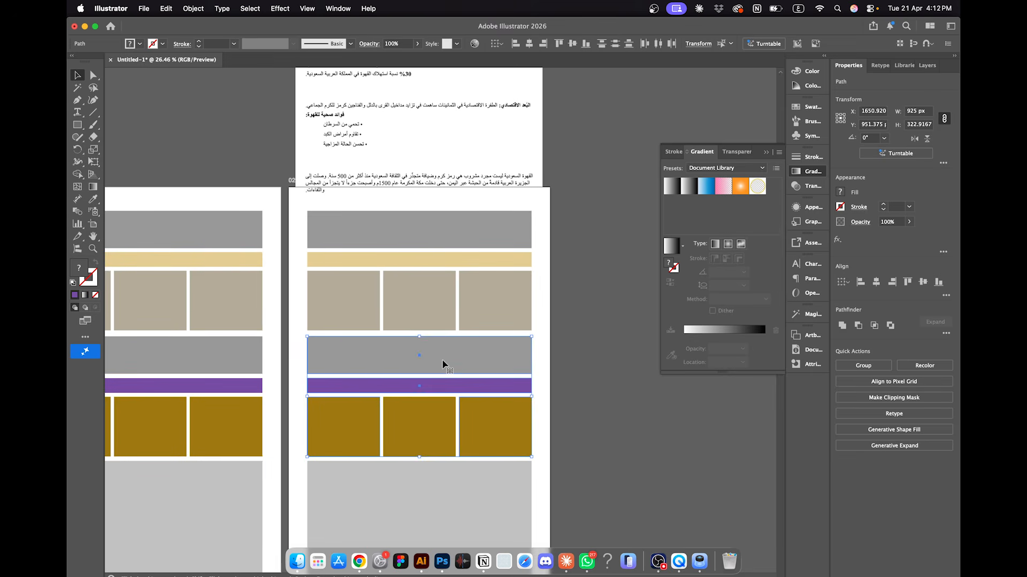
key(Delete)
click(438, 427)
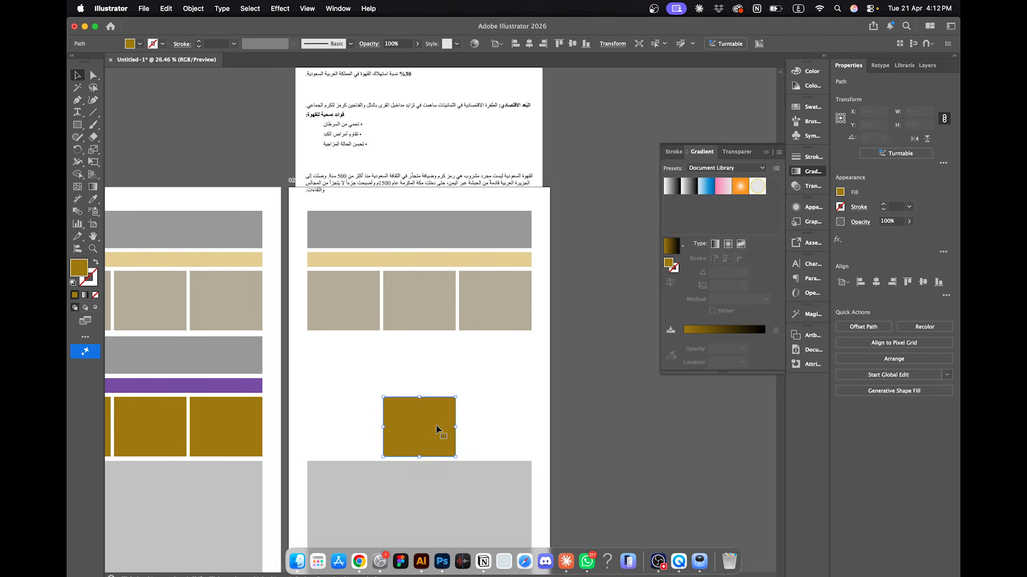
key(Delete)
Step: Duplicate a beige block below its row, widen it to about 924 px, and split it into two columns with a narrow gutter
drag(495, 309, 307, 367)
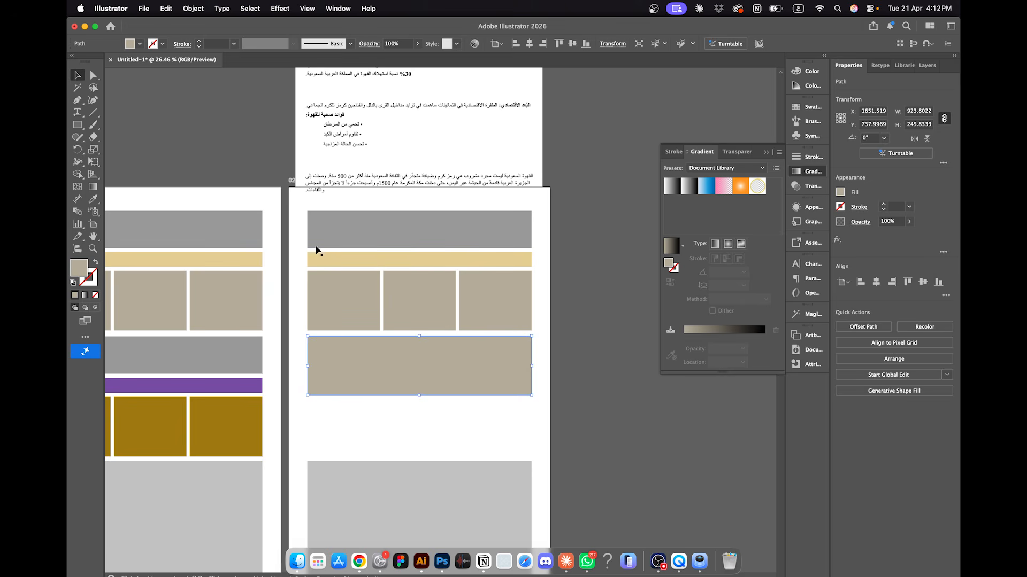
click(190, 8)
mouse_move(207, 334)
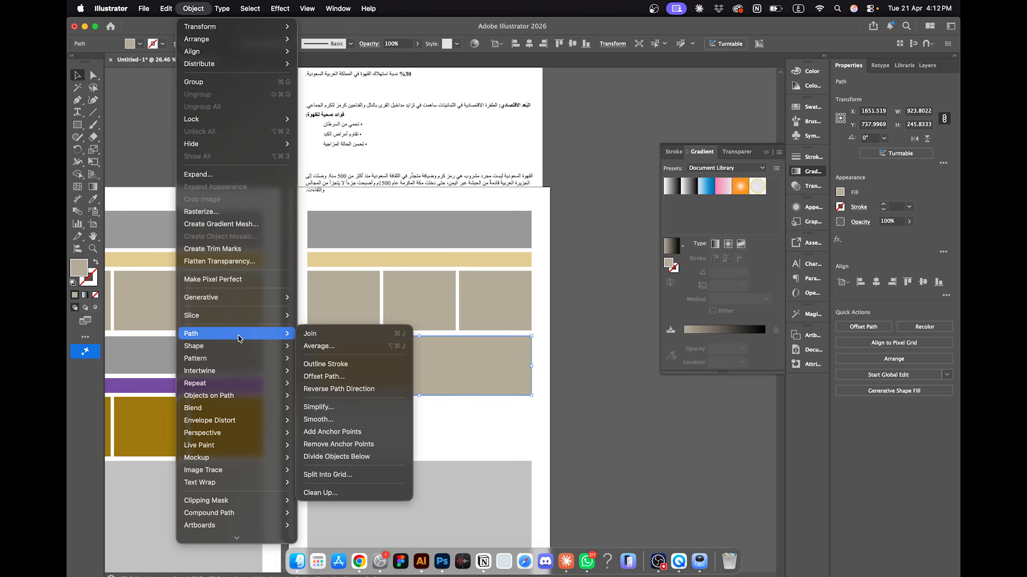
click(328, 475)
click(591, 344)
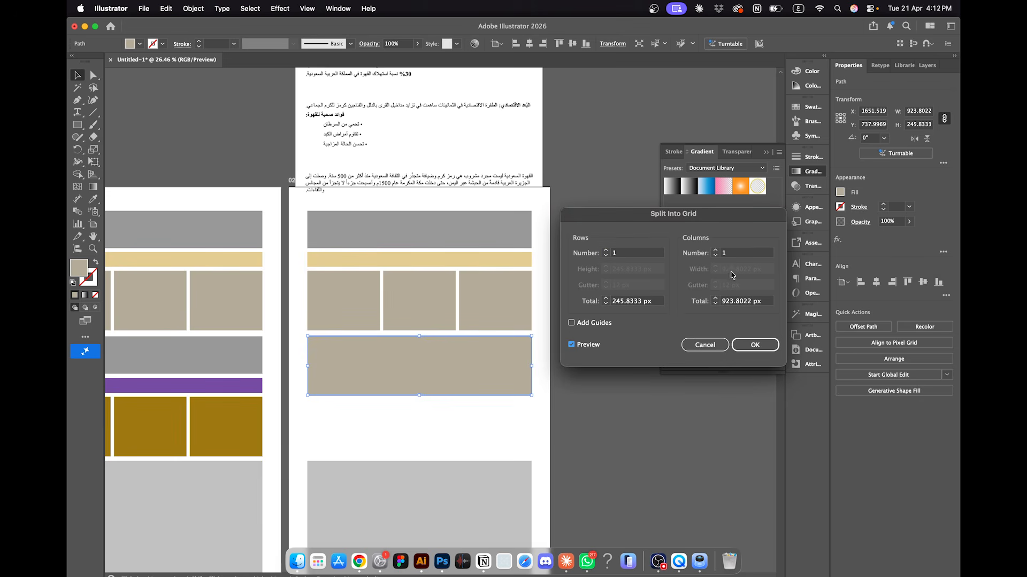
click(715, 251)
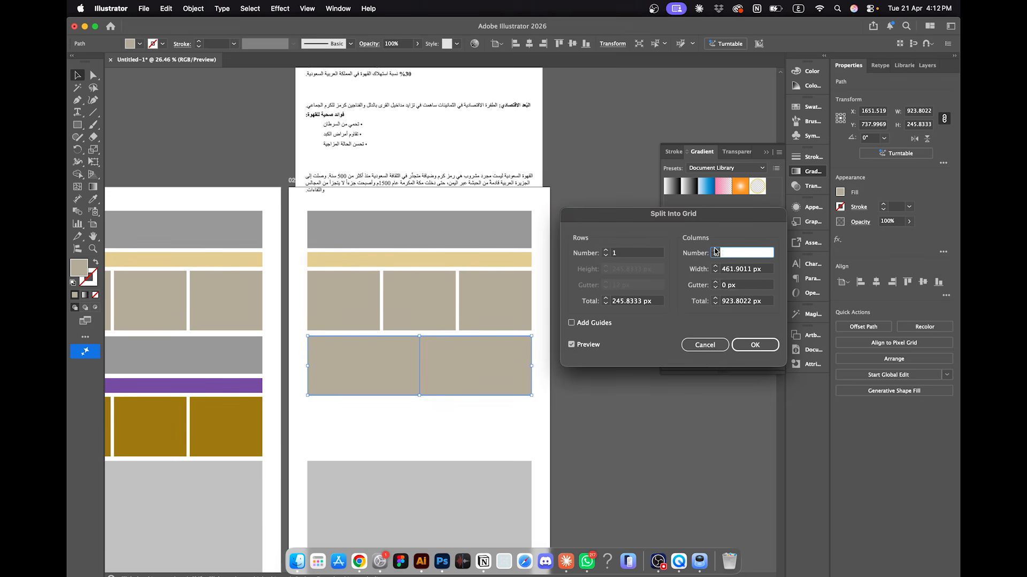
click(715, 284)
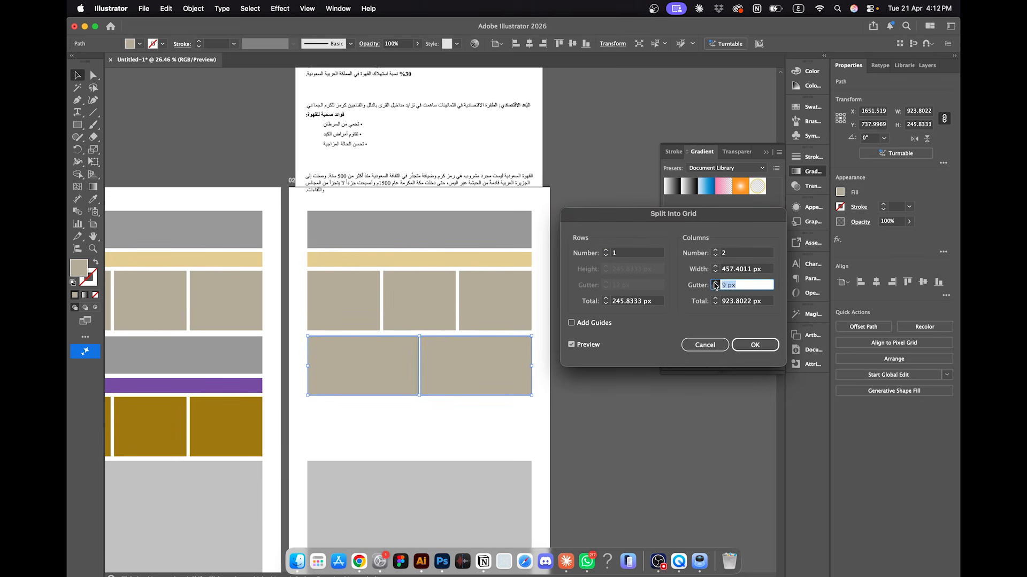
click(715, 283)
key(Return)
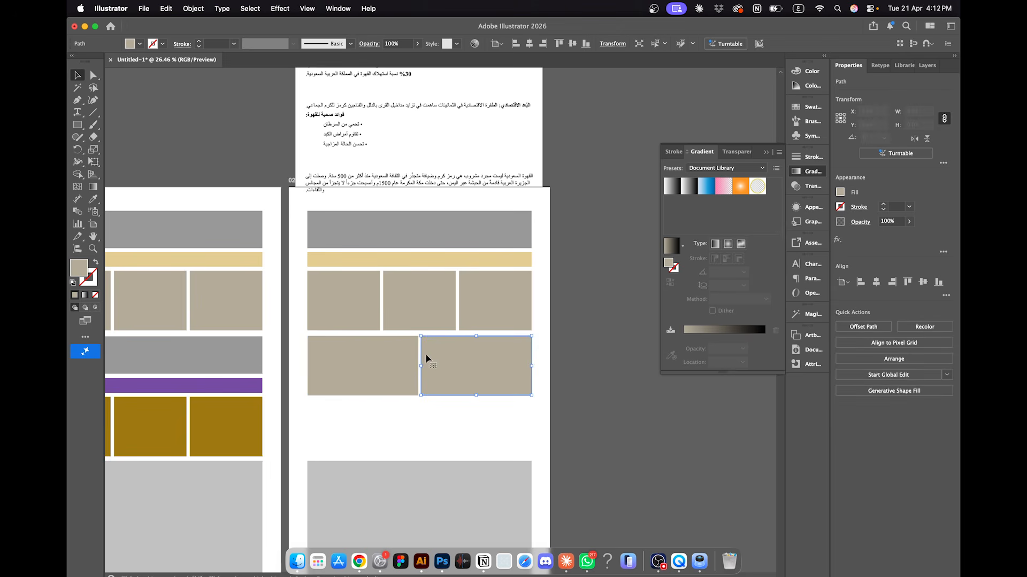
Step: Fill the two new blocks with golden yellow and stretch them downward to about 366 px high
double_click(77, 267)
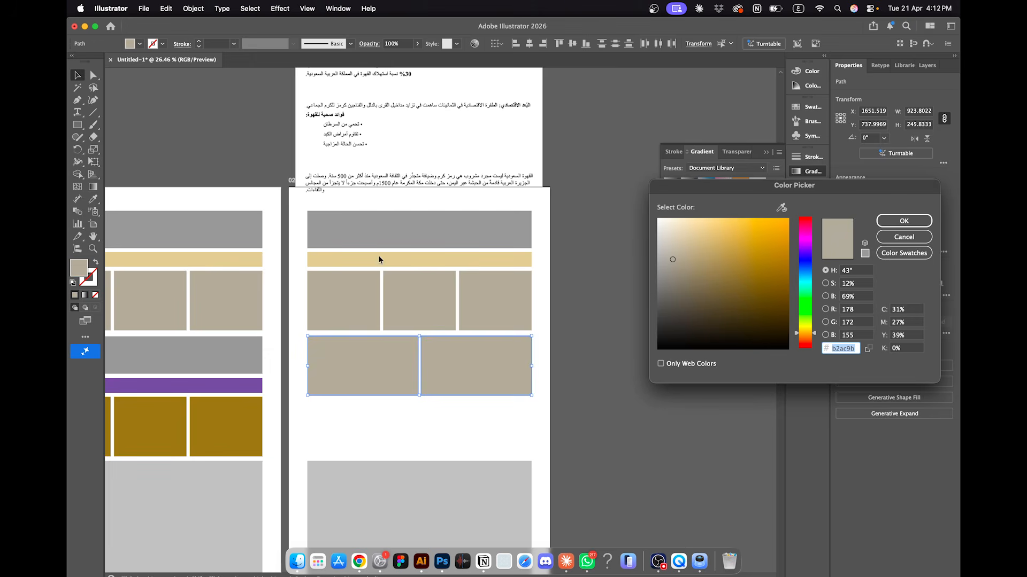
click(752, 247)
key(Return)
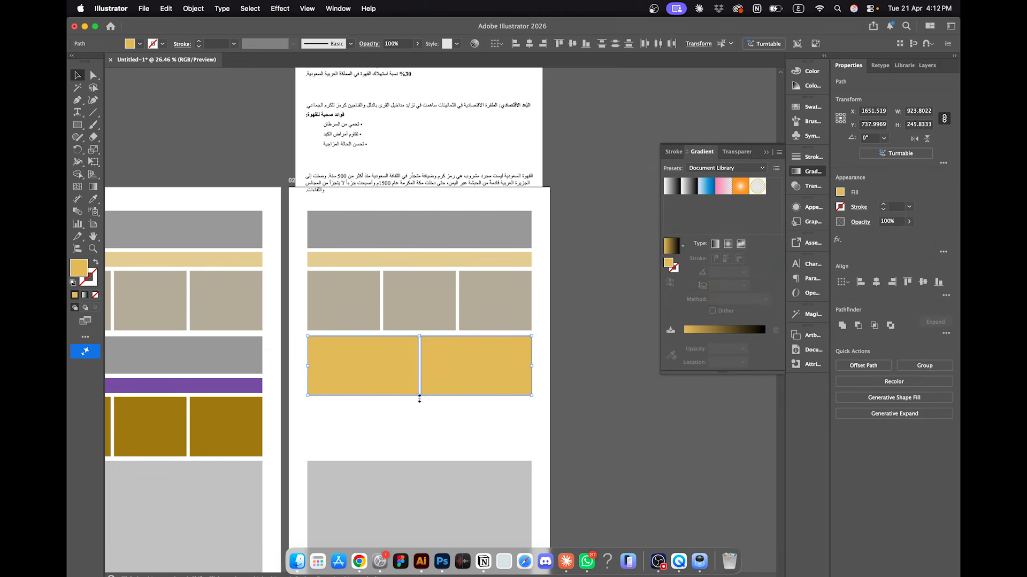
drag(419, 398, 420, 424)
click(587, 139)
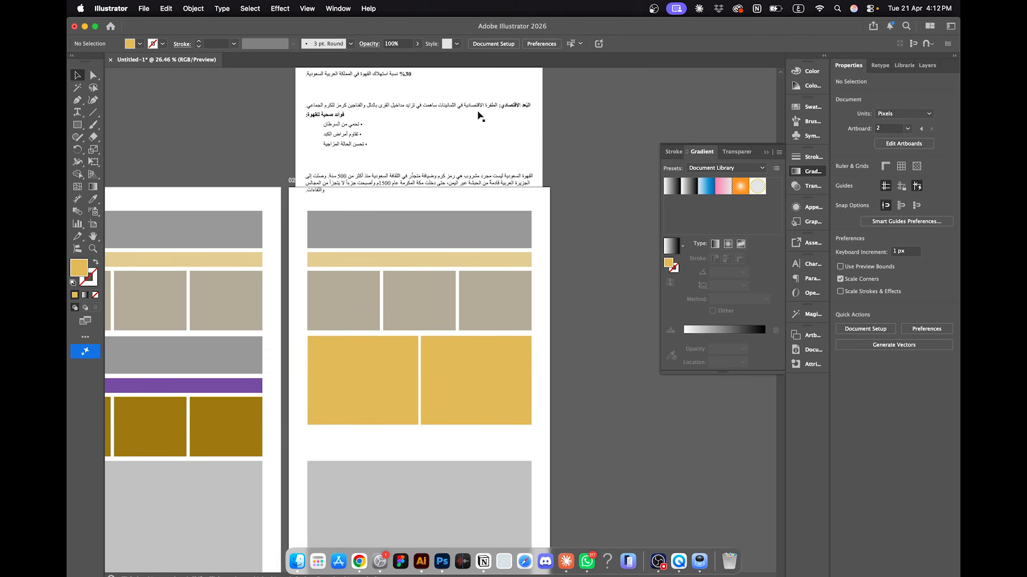
click(476, 367)
shift+click(383, 392)
scroll(415, 461, down, 2)
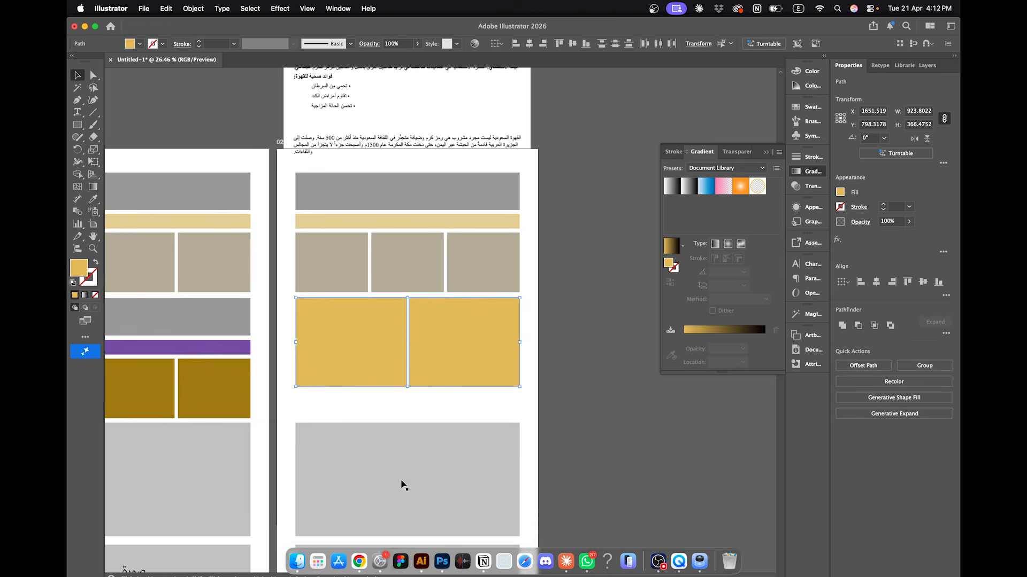
Step: Move the large light grey rectangle up beneath the yellow blocks and extend the lowest grey rectangle upward to fill the gap
click(401, 484)
drag(391, 477, 420, 420)
scroll(389, 455, down, 4)
click(431, 461)
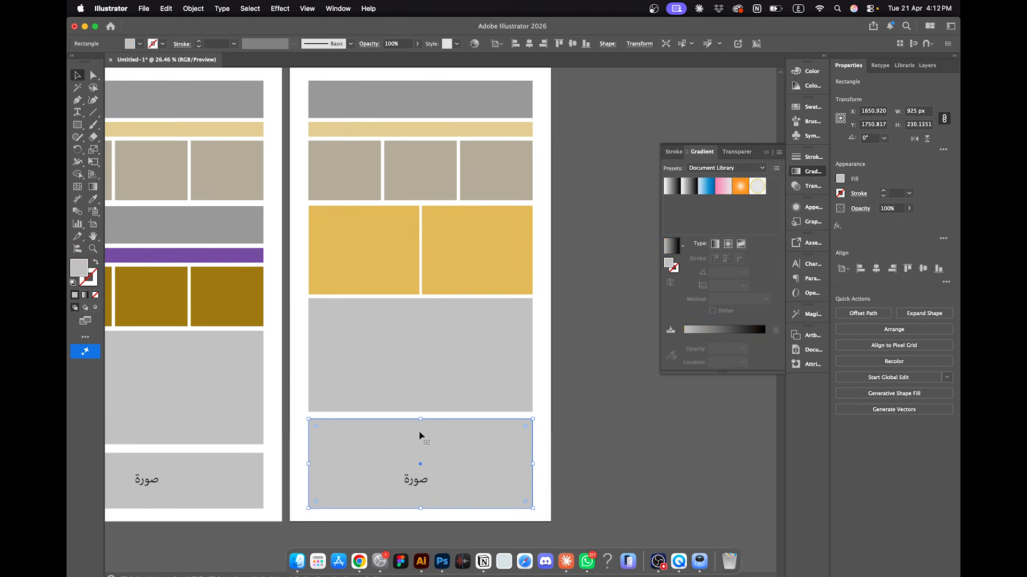
Step: Move the "صورة" label from the lowest rectangle onto the large light grey rectangle in the duplicated artboard
drag(419, 488, 411, 351)
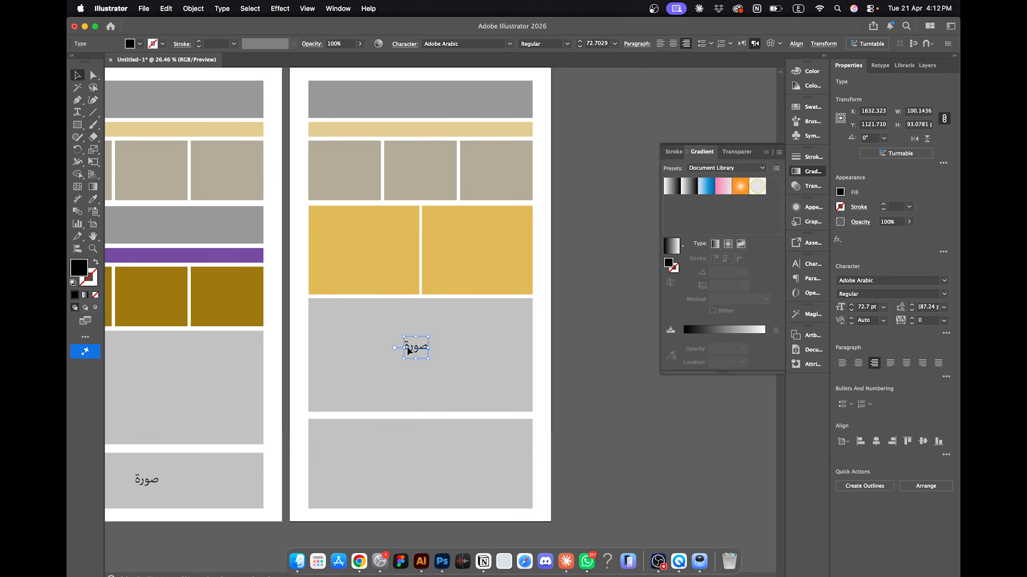
click(619, 349)
scroll(619, 348, down, 2)
scroll(619, 349, up, 3)
scroll(619, 348, down, 2)
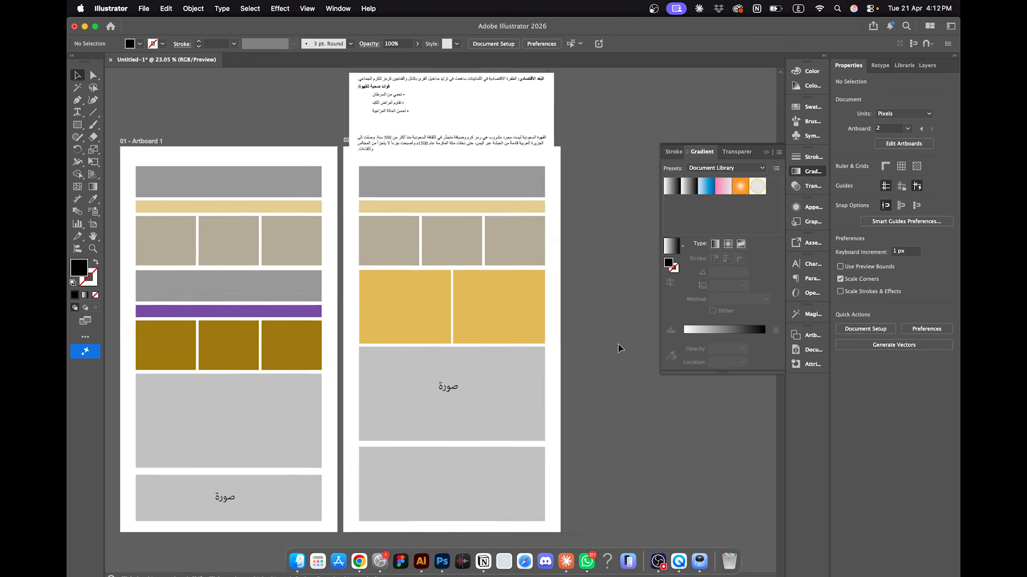
scroll(647, 347, up, 2)
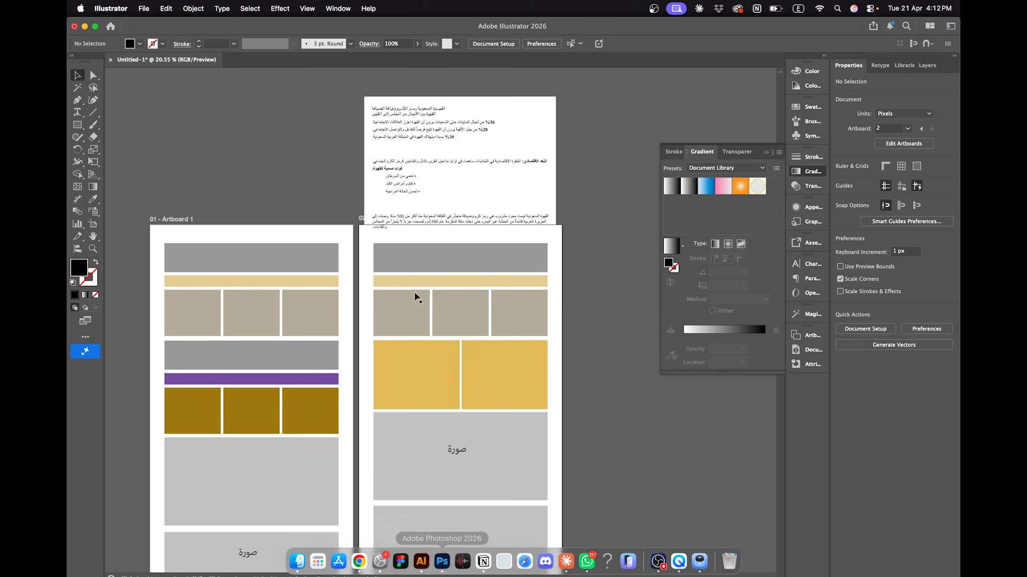
Step: Switch to Finder, open the ba2cc6f7 PDF from the قهوة folder in Preview to check its content, and close it
click(297, 560)
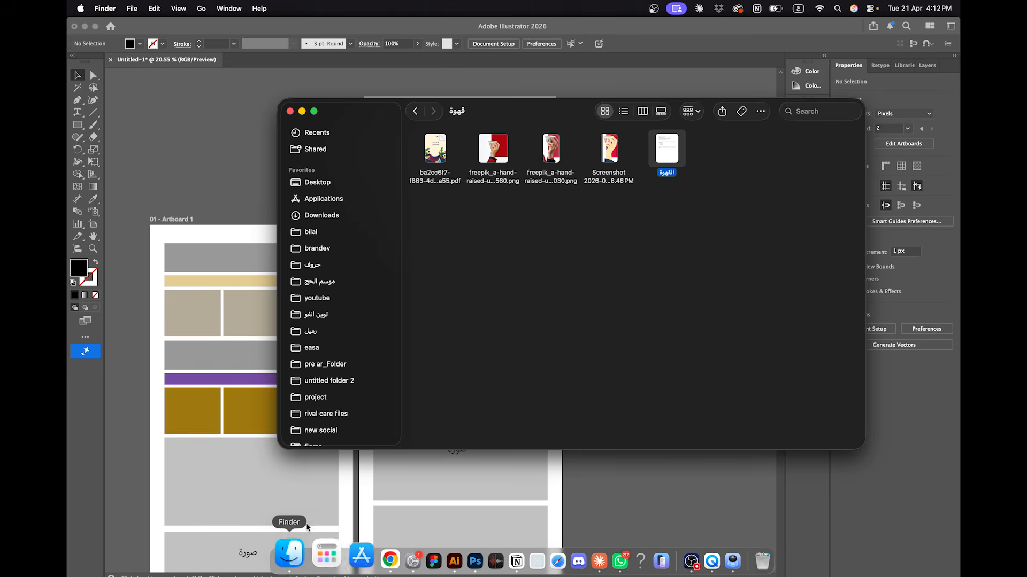
double_click(445, 151)
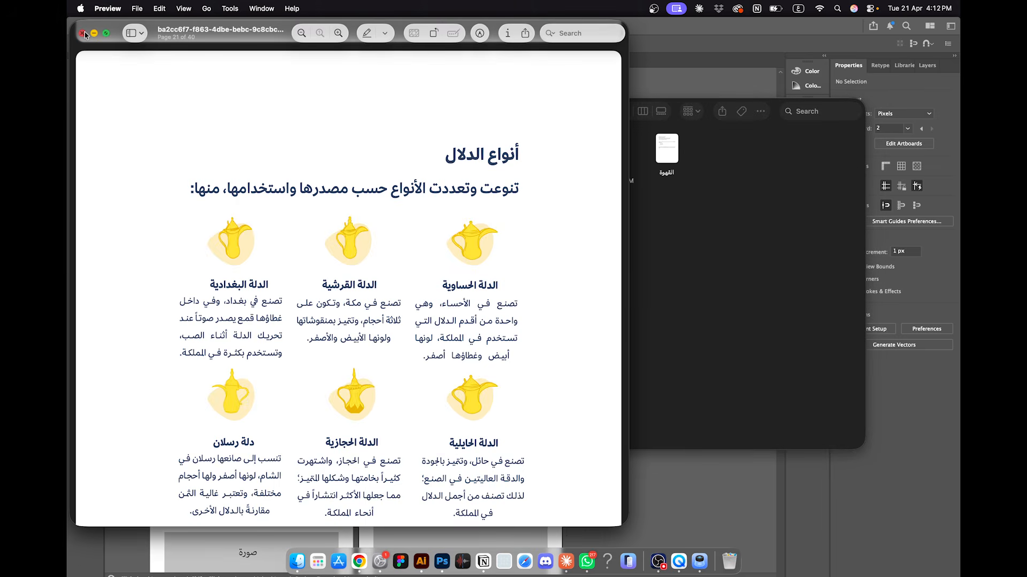
click(86, 32)
Step: Open the ba2cc6f7 PDF in Illustrator, importing all of its pages as links
right_click(429, 145)
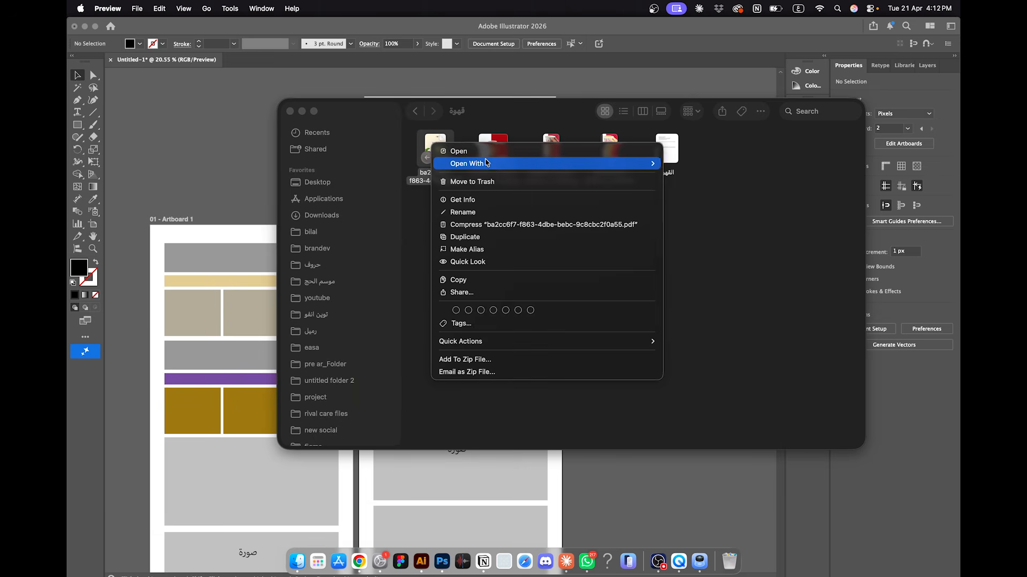
mouse_move(500, 166)
click(675, 181)
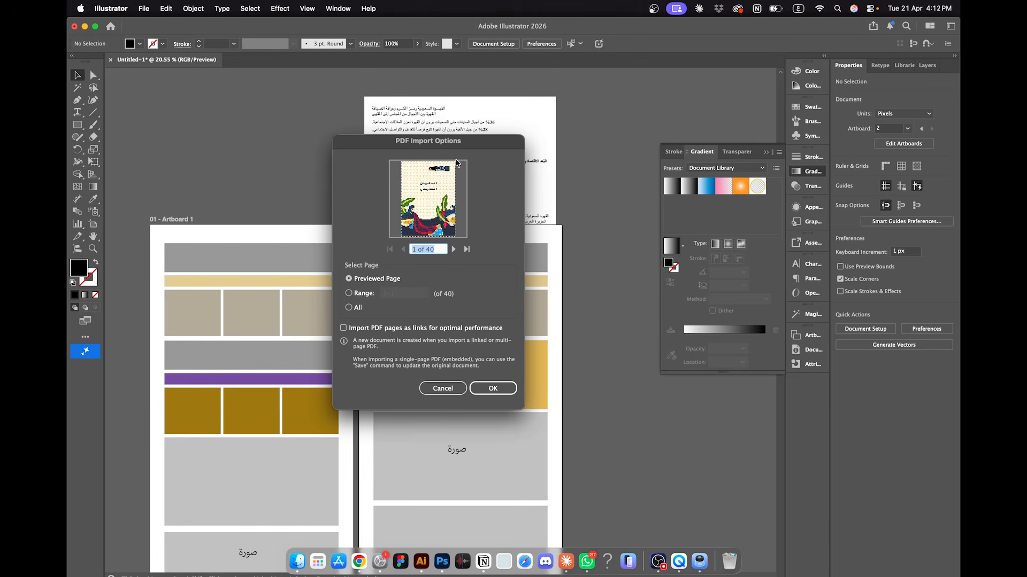
click(358, 307)
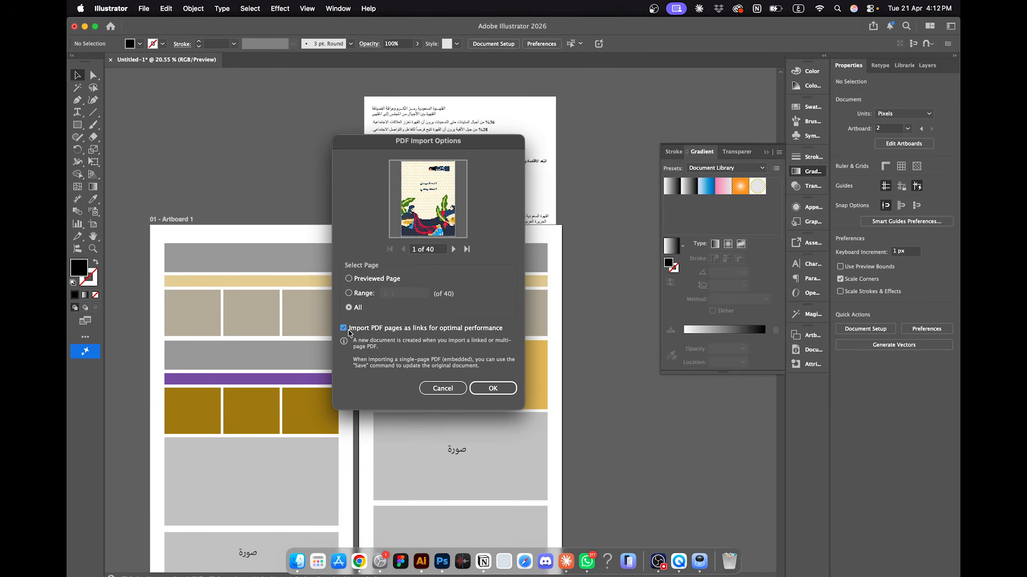
key(Return)
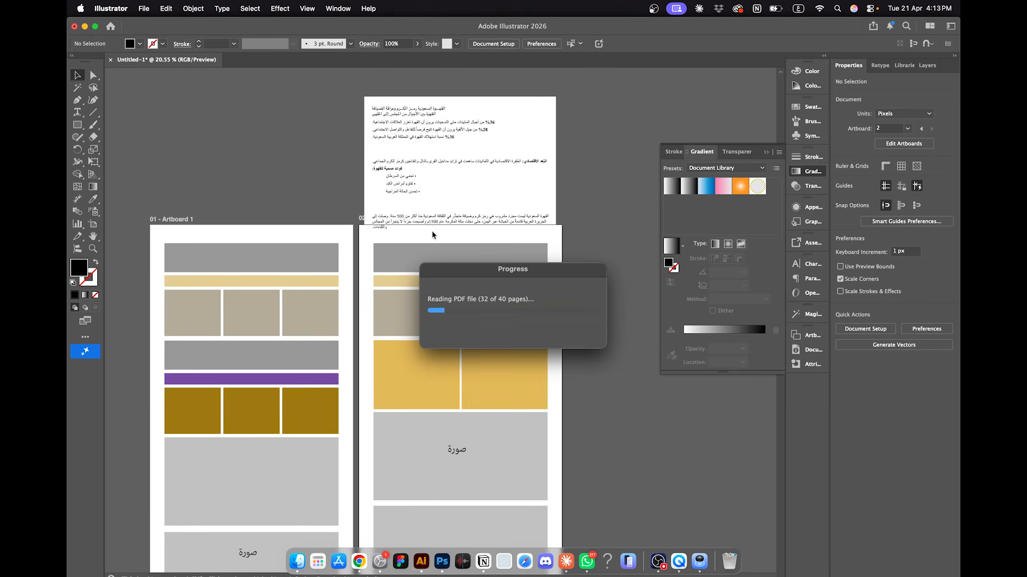
Step: Draw a square about 242 px wide beside the cover page and fill it with the cover's cream background colour
scroll(433, 236, down, 10)
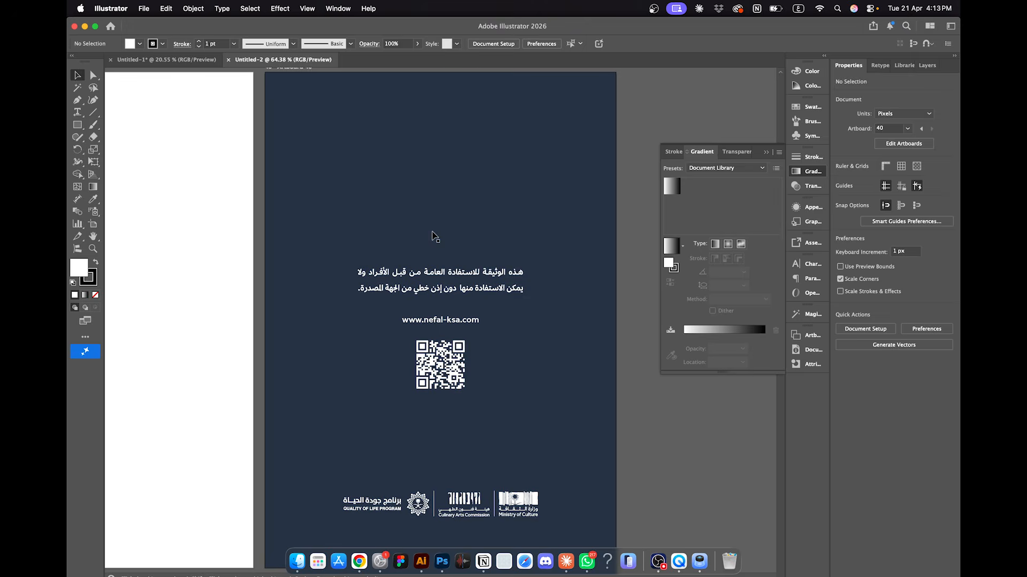
scroll(433, 235, left, 15)
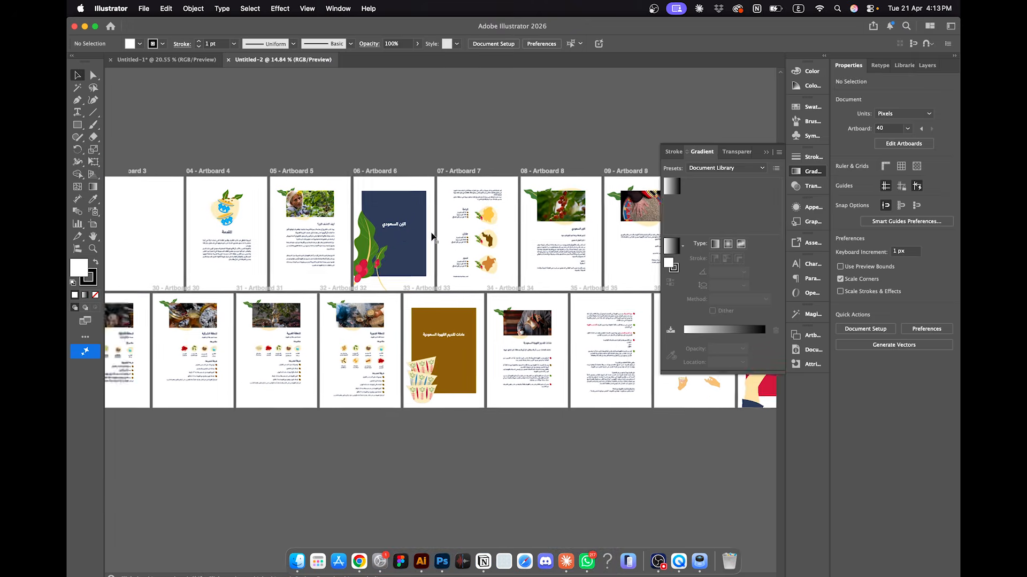
scroll(433, 238, up, 3)
scroll(434, 237, up, 3)
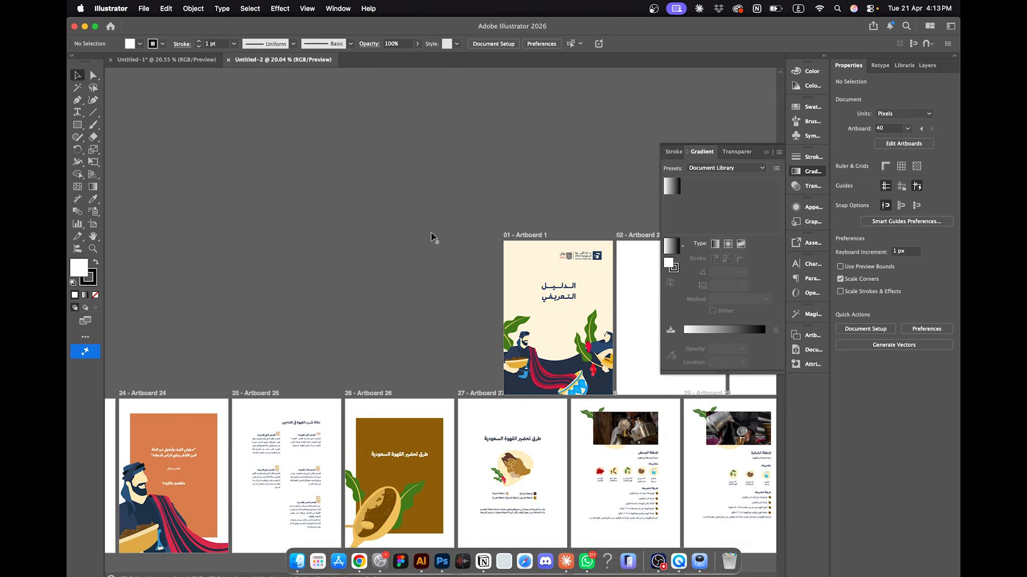
click(77, 128)
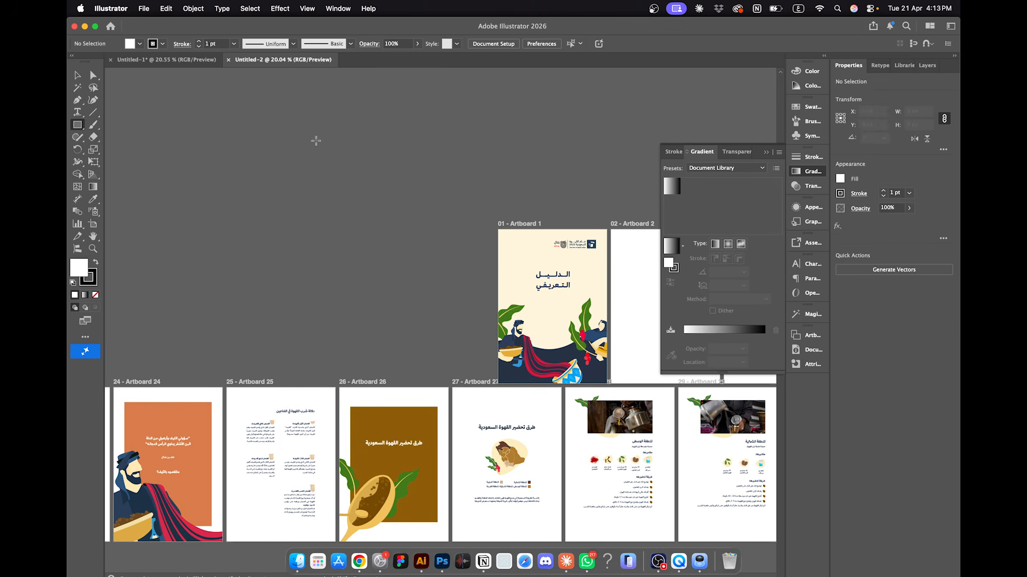
drag(410, 223, 454, 267)
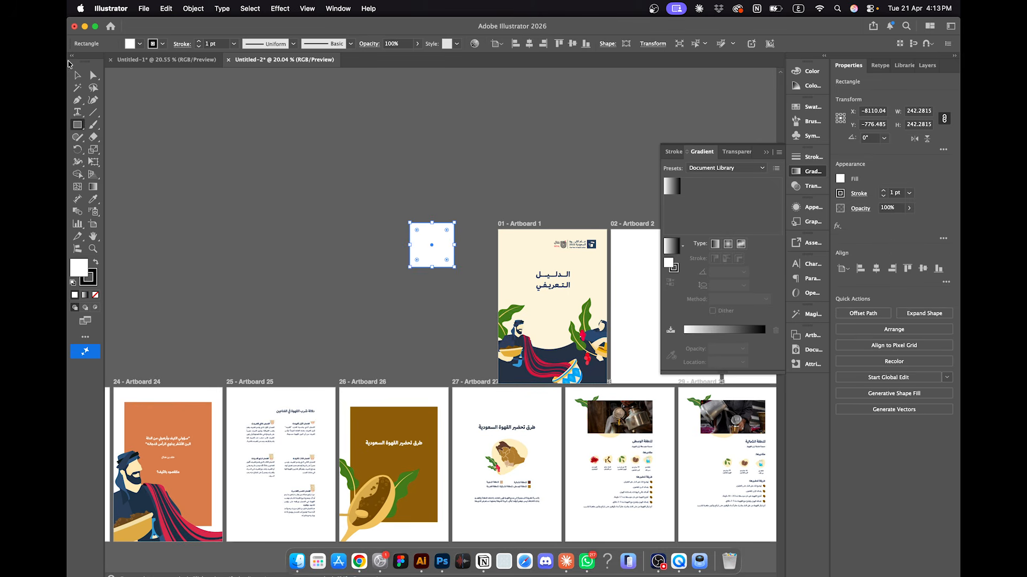
key(v)
click(93, 199)
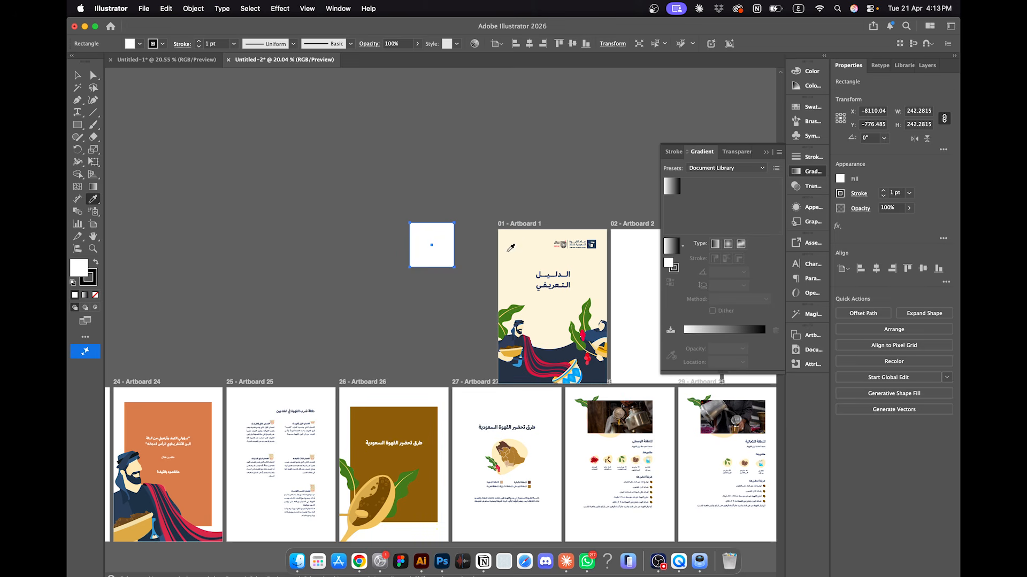
click(511, 248)
click(81, 78)
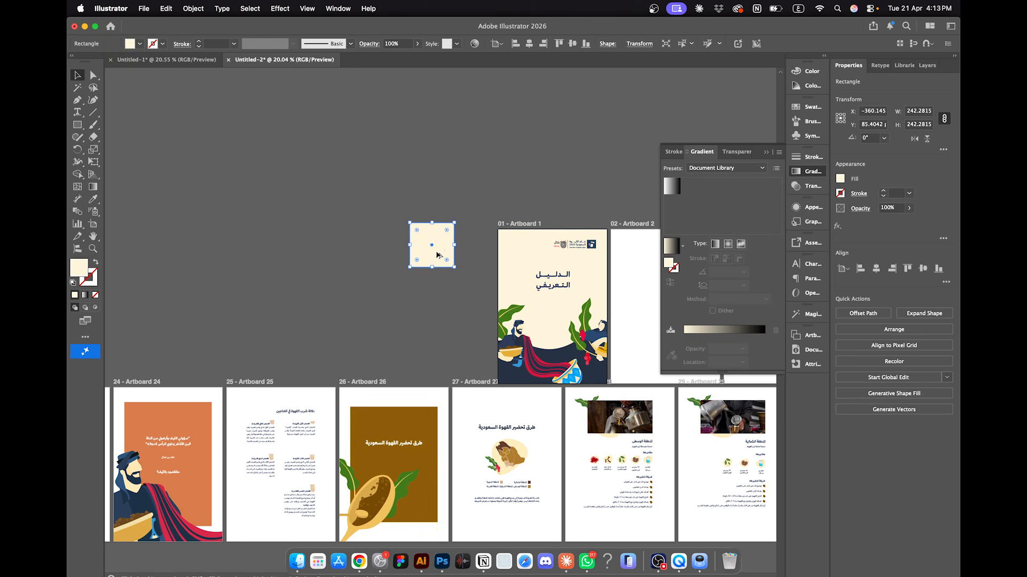
Step: Duplicate the cream square to its left and recolour the copy with the cover illustration's navy
drag(437, 255, 387, 255)
click(93, 199)
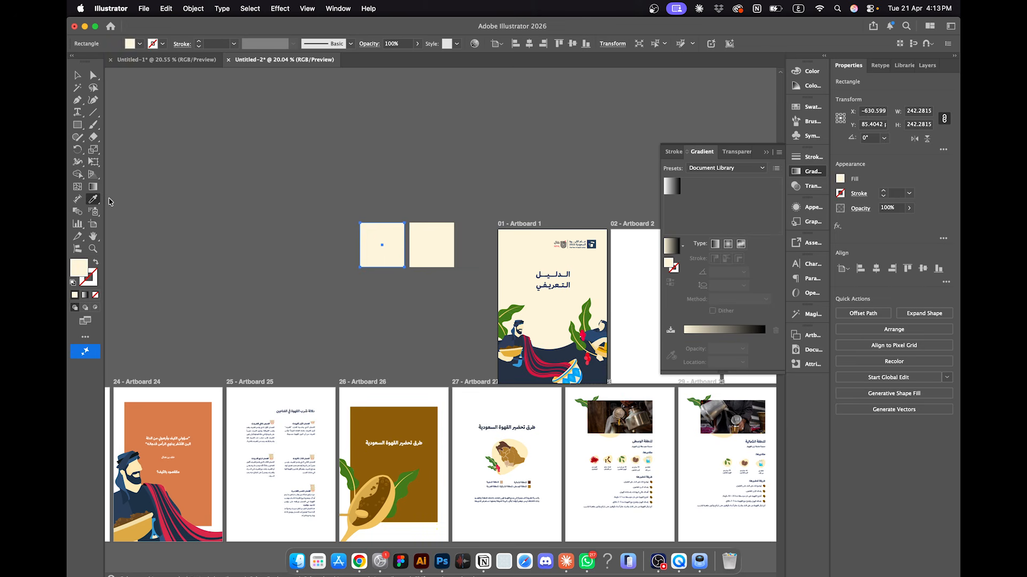
click(505, 369)
click(76, 76)
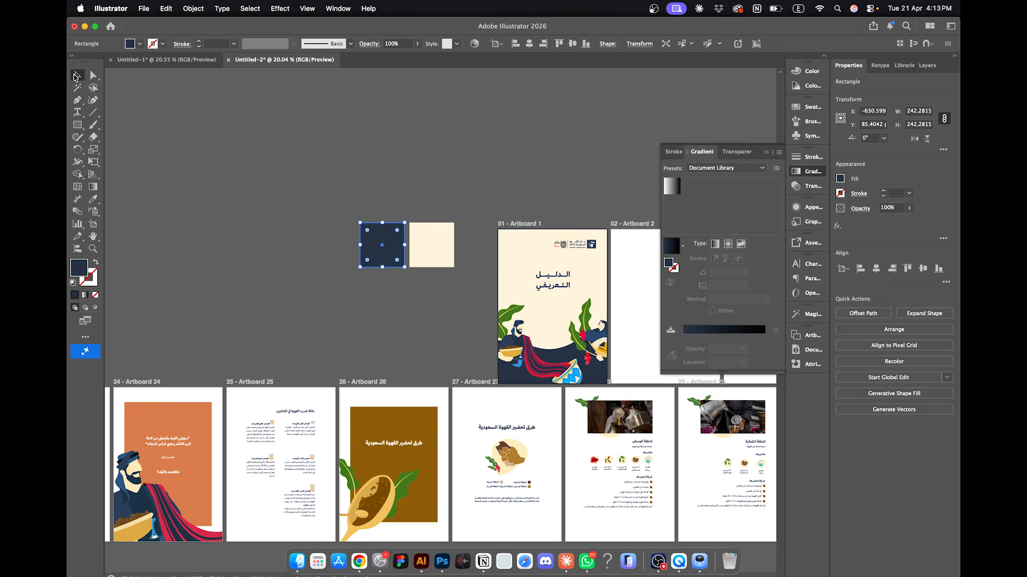
Step: Duplicate both squares below the originals and recolour the copies with the orange from Artboard 24 and the brown from Artboard 26
shift+click(428, 247)
drag(425, 246, 420, 295)
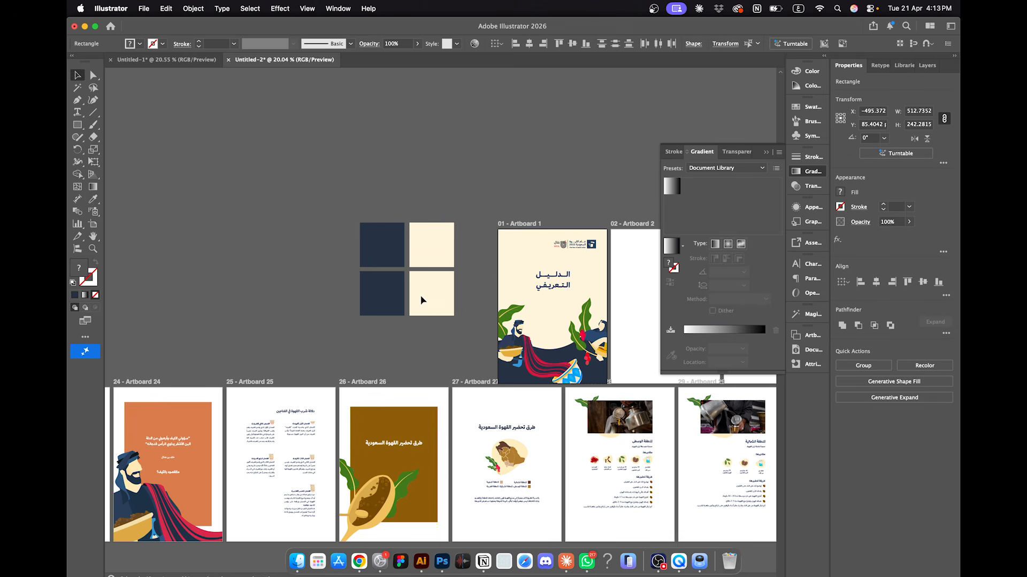
click(94, 200)
click(94, 202)
super+click(371, 298)
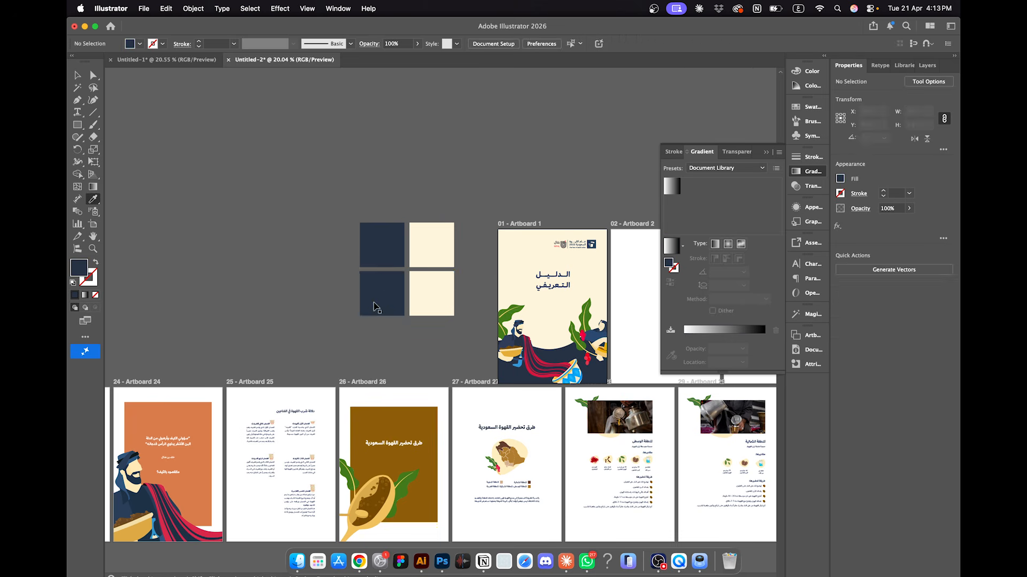
click(204, 411)
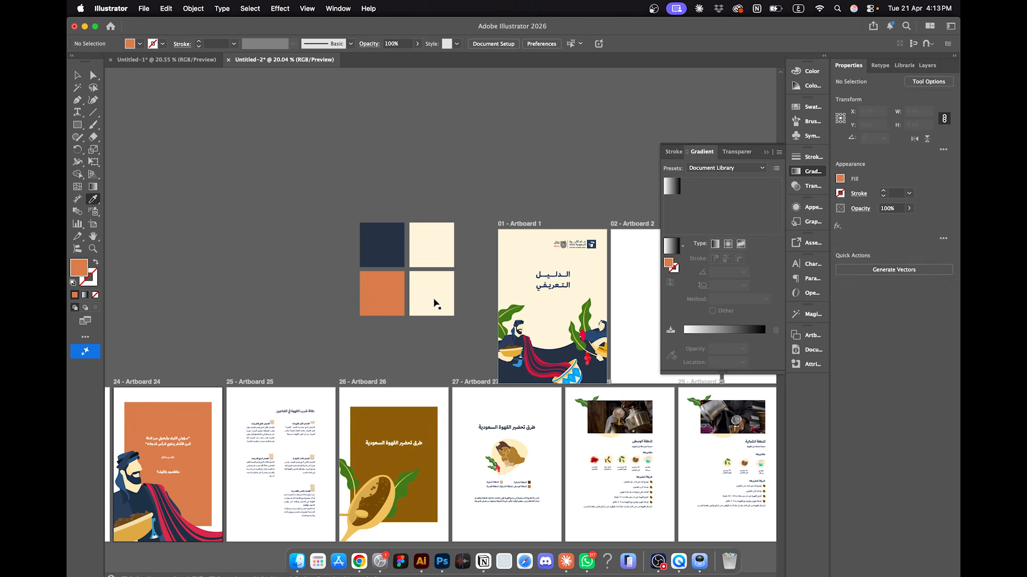
super+click(435, 299)
click(420, 410)
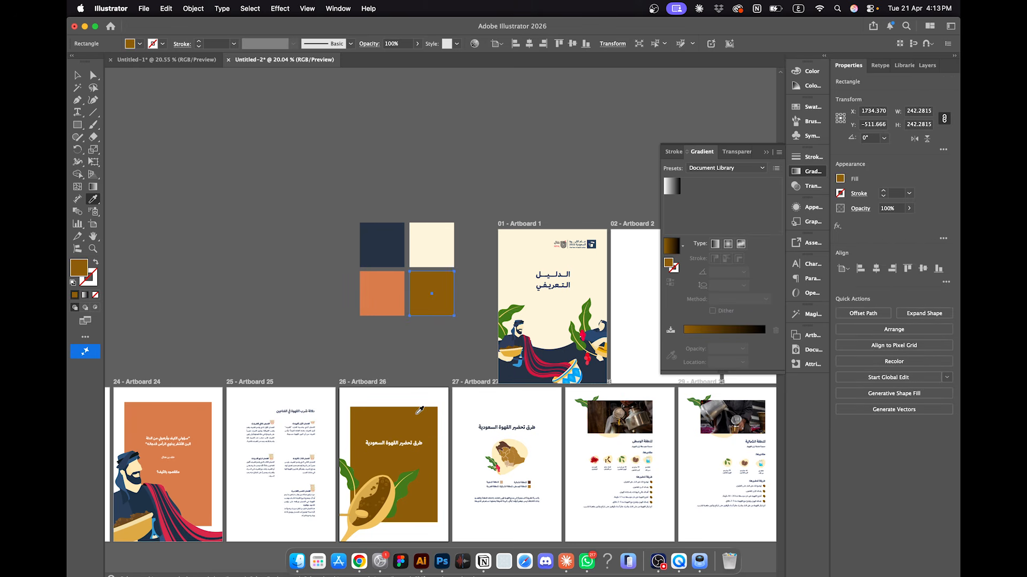
Step: Deselect the brown square and examine the cover illustration and the pages around it
scroll(420, 410, down, 3)
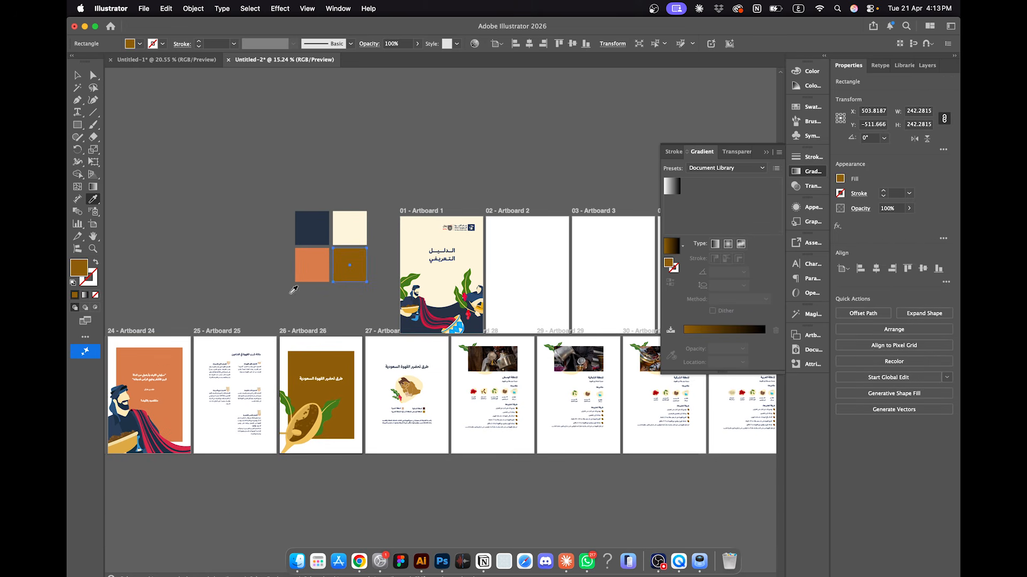
key(v)
click(219, 156)
scroll(290, 208, down, 4)
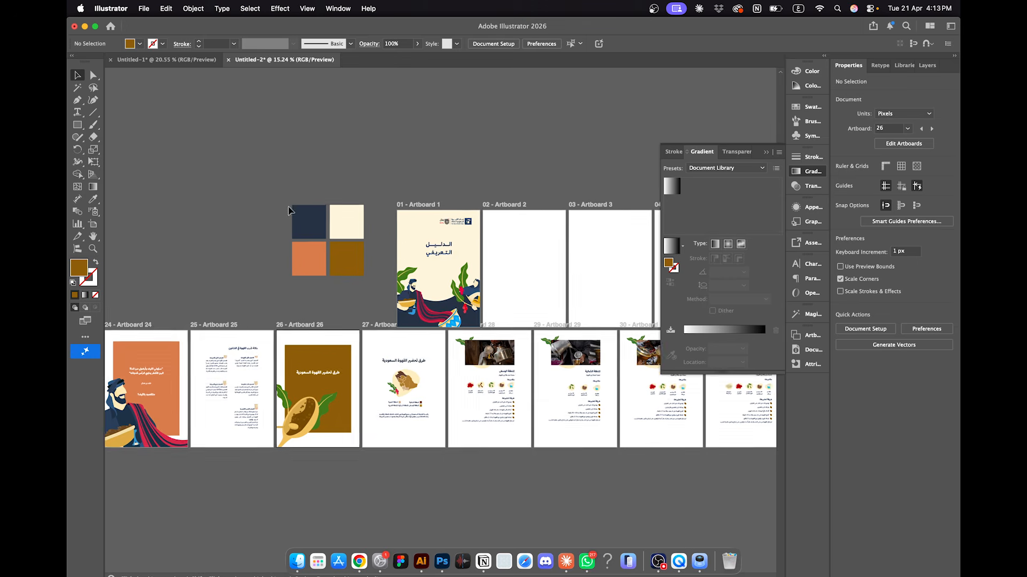
scroll(290, 208, right, 4)
scroll(276, 175, up, 5)
scroll(323, 207, up, 5)
scroll(322, 207, left, 5)
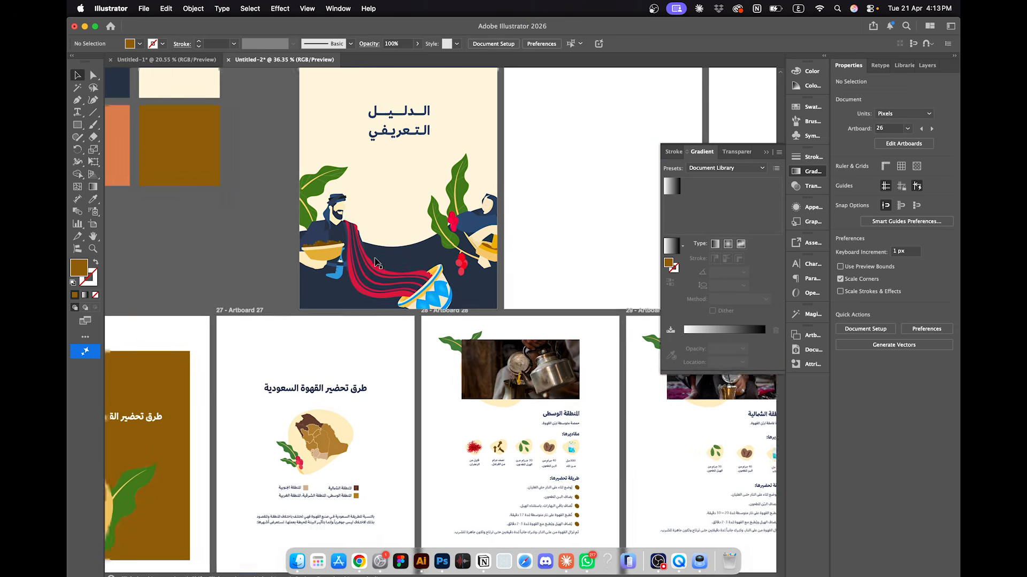
scroll(376, 262, up, 3)
scroll(533, 336, right, 2)
scroll(533, 336, up, 1)
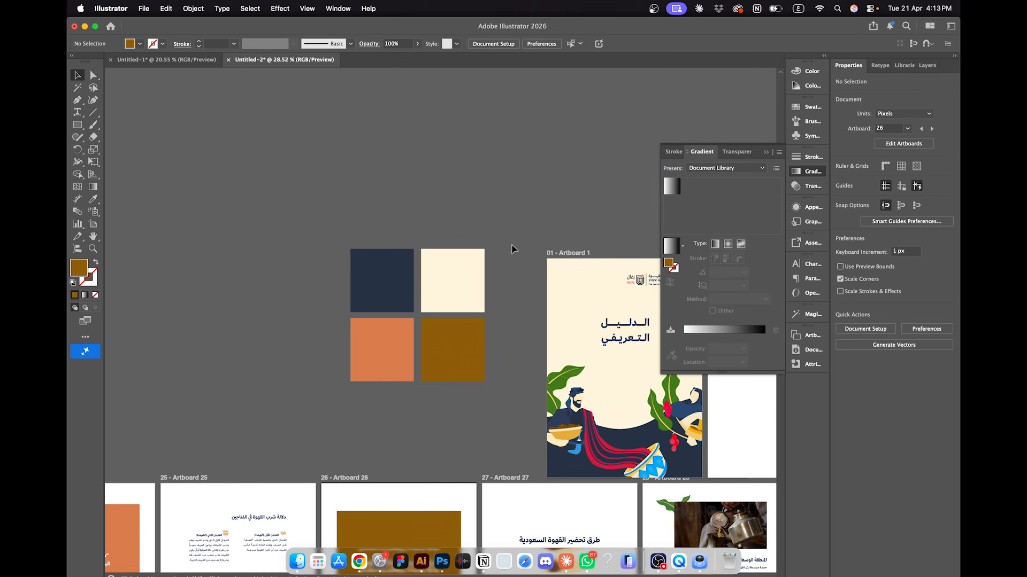
Step: Copy the four colour squares into the Untitled-1 document and place them to the right of the second artboard
drag(321, 353, 322, 353)
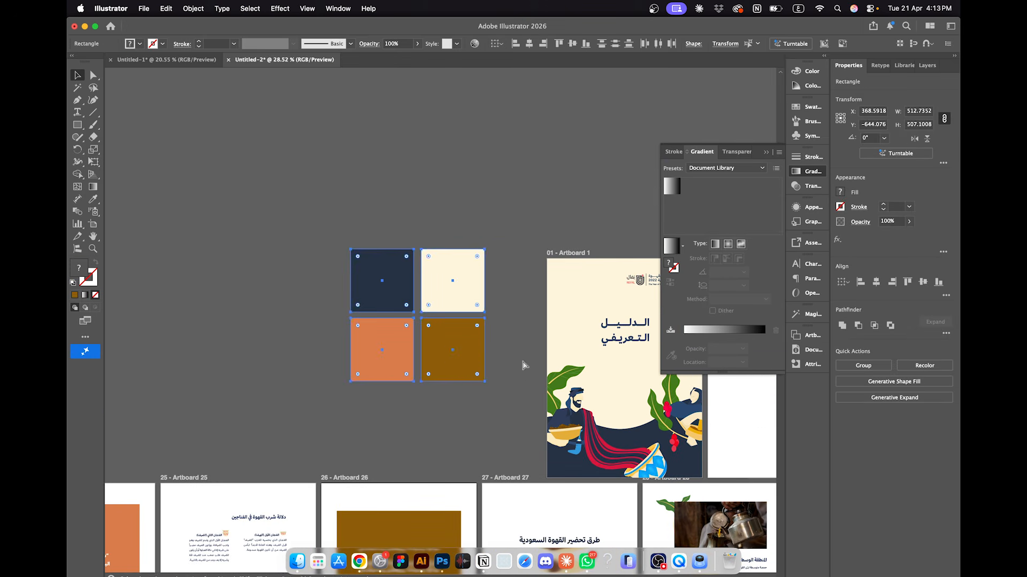
click(195, 59)
scroll(398, 284, down, 2)
scroll(398, 284, right, 4)
scroll(398, 284, down, 1)
scroll(398, 284, right, 1)
key(super+v)
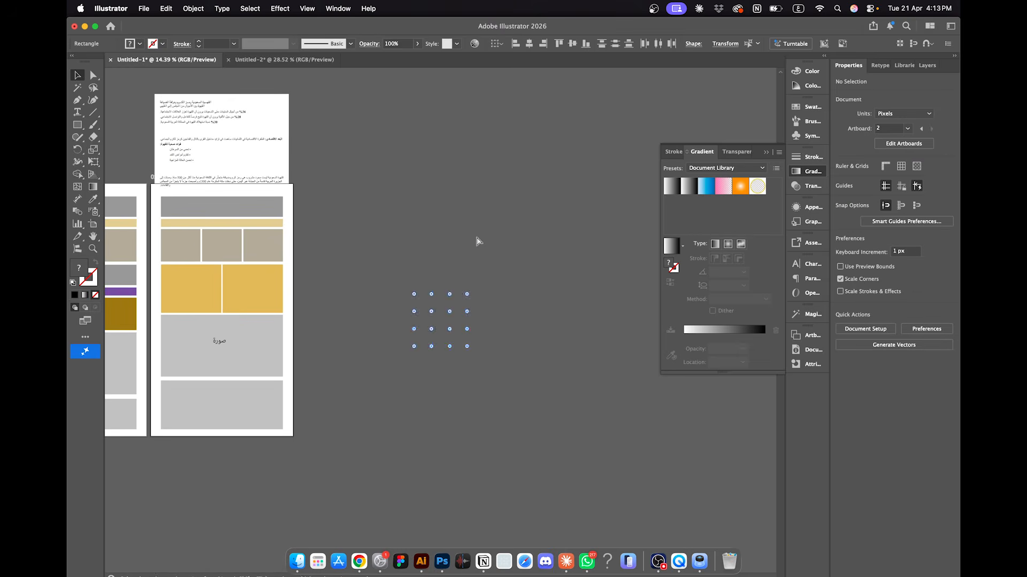
drag(405, 338, 407, 192)
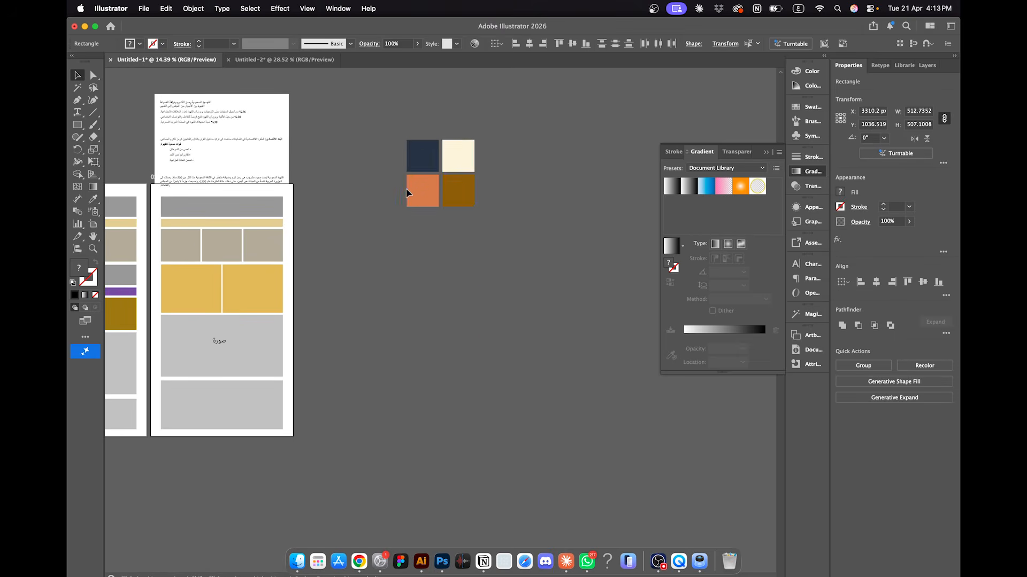
click(473, 248)
Step: Return to the Untitled-2 document and move the cover artwork off Artboard 1 to the empty area above and left of the colour squares
click(283, 60)
scroll(503, 262, down, 4)
scroll(502, 262, right, 5)
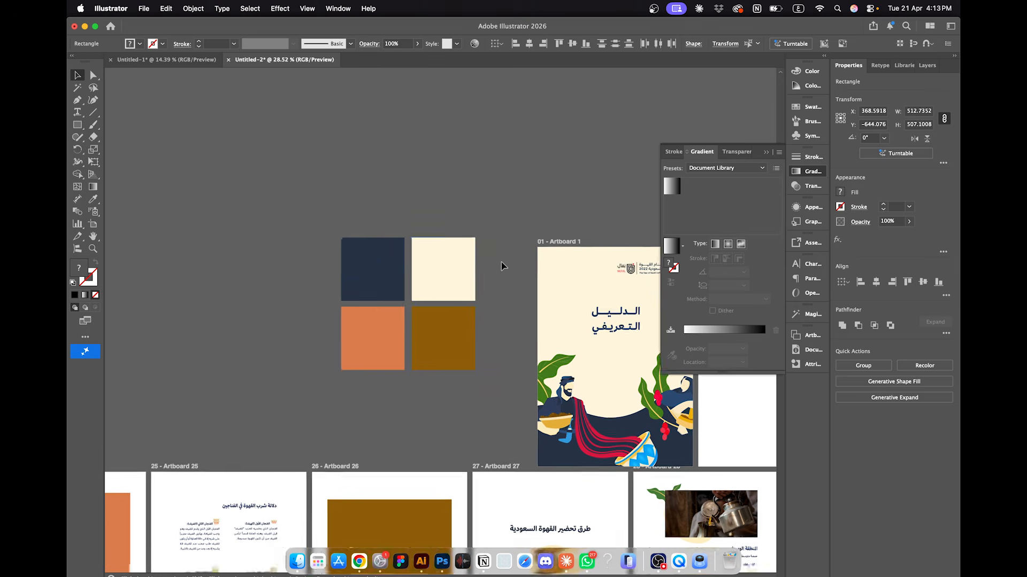
click(493, 295)
click(474, 321)
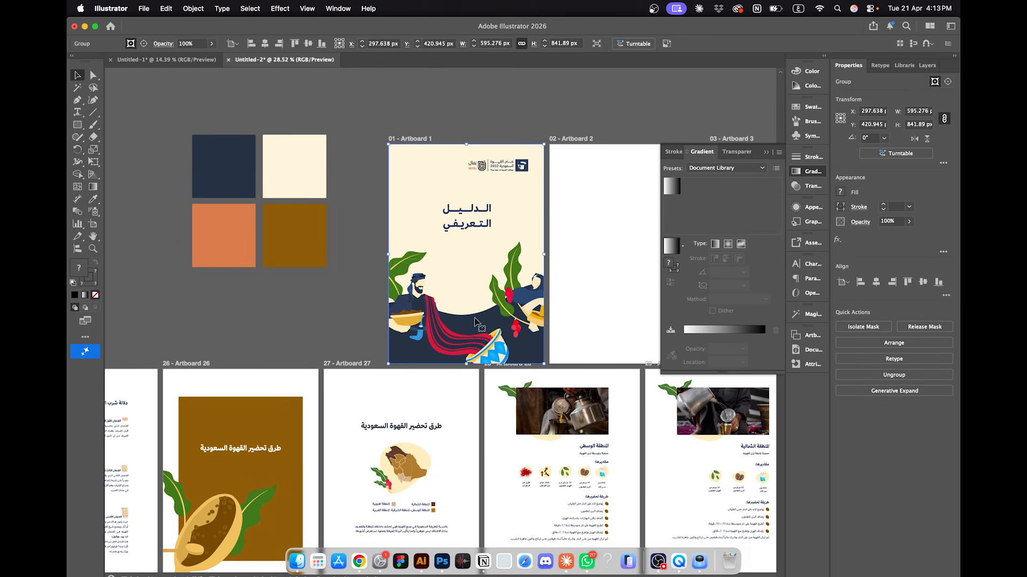
scroll(474, 321, down, 4)
scroll(457, 282, up, 6)
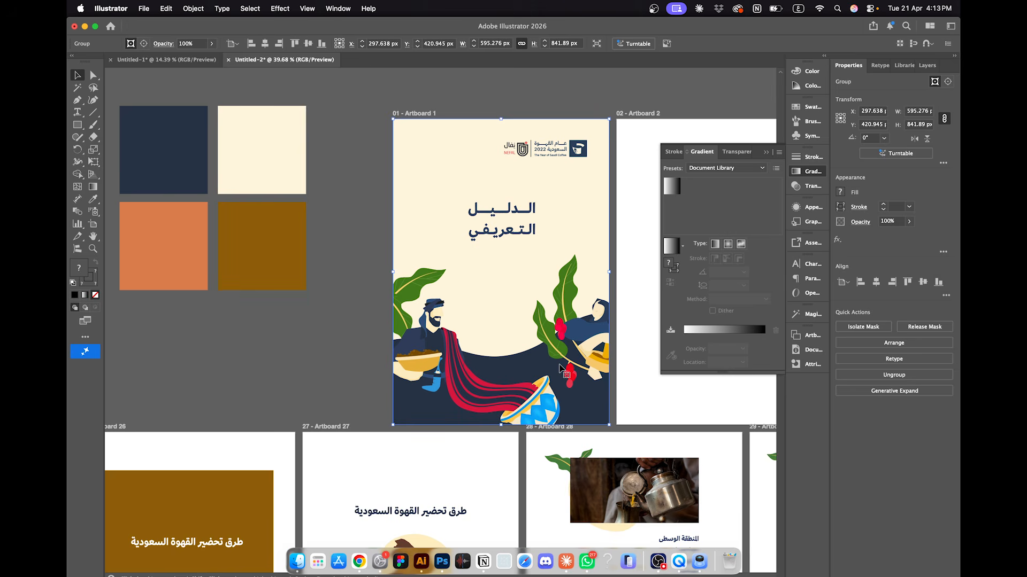
scroll(580, 365, down, 5)
drag(566, 347, 337, 193)
scroll(338, 192, up, 3)
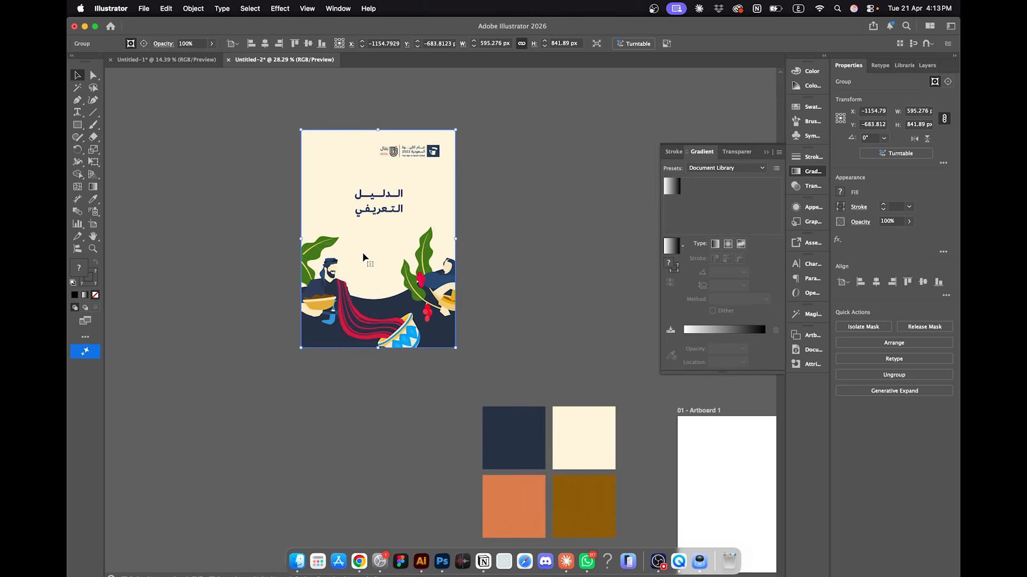
Step: Ungroup the cover artwork and release its two outer clipping masks
right_click(364, 257)
click(395, 333)
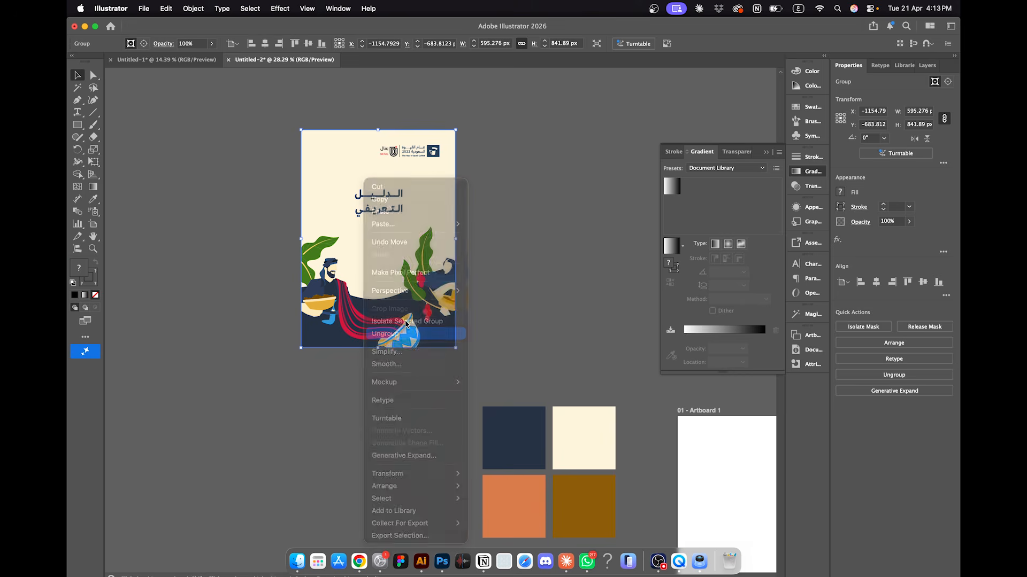
right_click(335, 251)
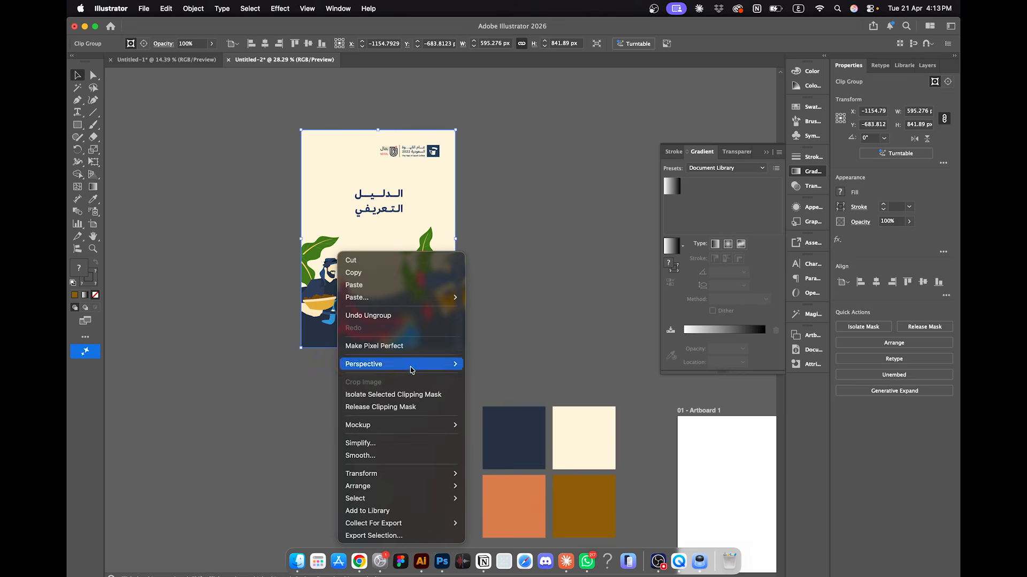
click(412, 407)
click(400, 240)
right_click(396, 252)
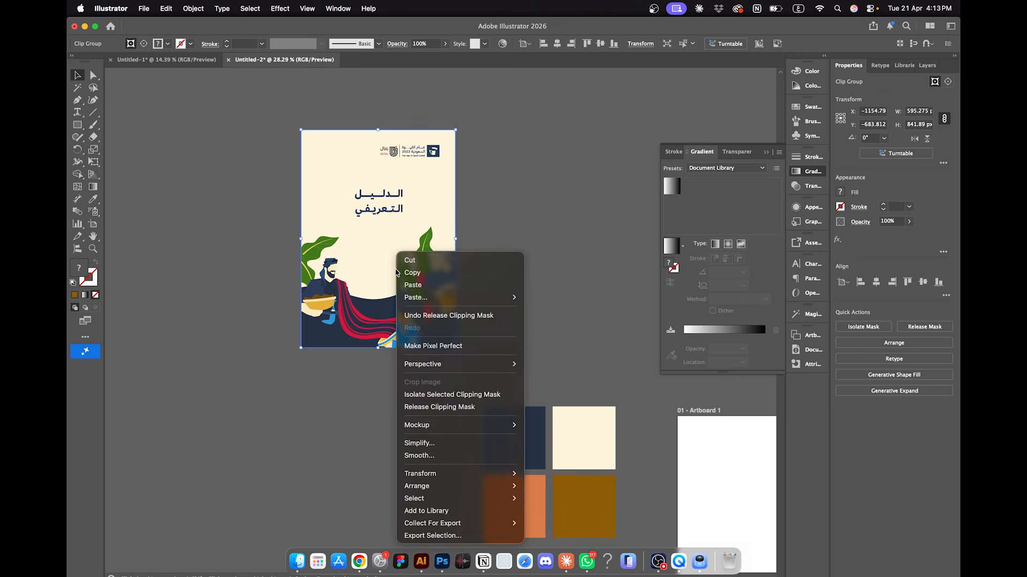
click(432, 407)
click(592, 267)
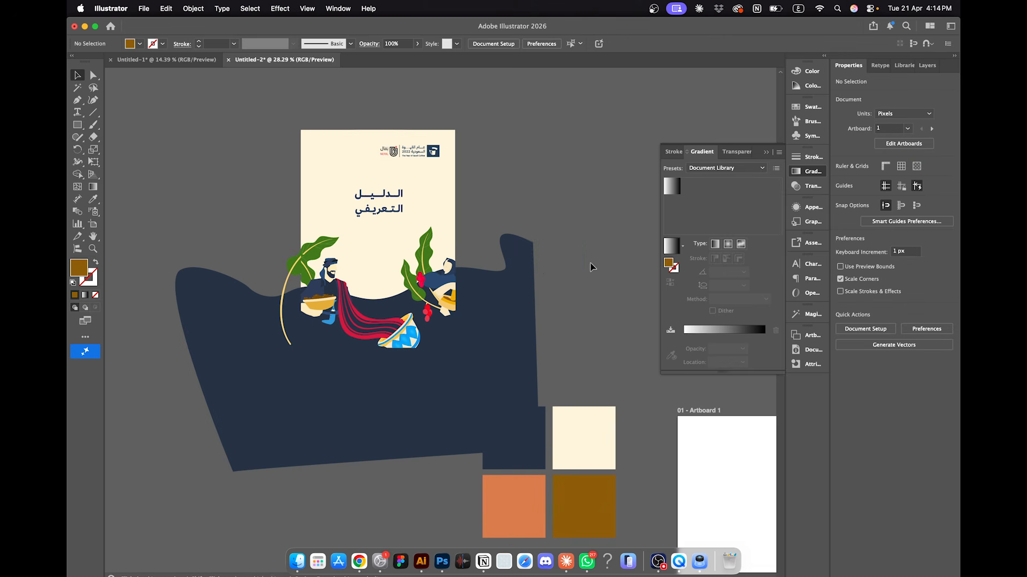
Step: Delete the cream background, the title and the logos from the released cover artwork
click(593, 466)
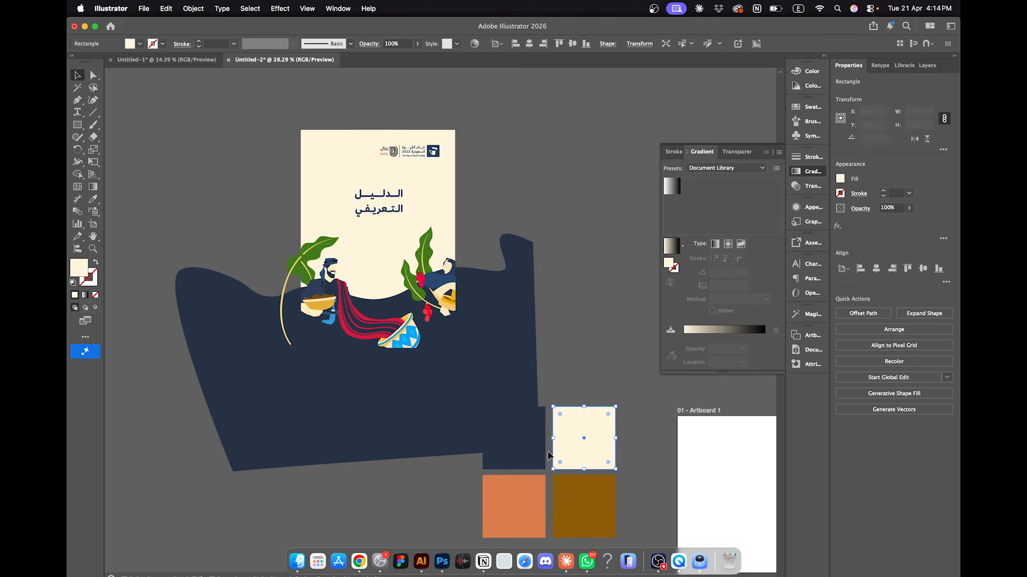
click(556, 277)
scroll(428, 265, up, 3)
click(423, 251)
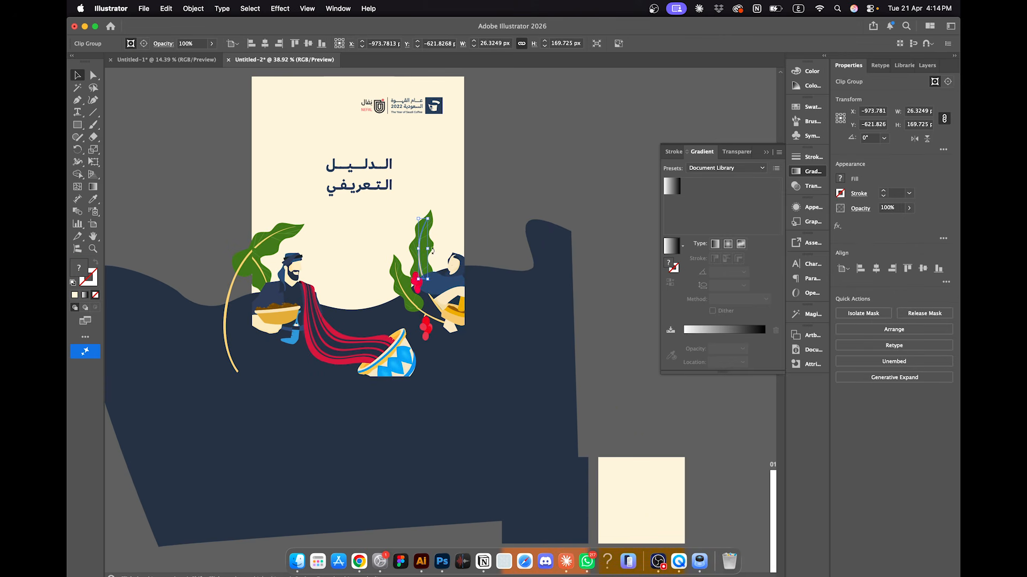
click(473, 216)
drag(446, 176, 434, 175)
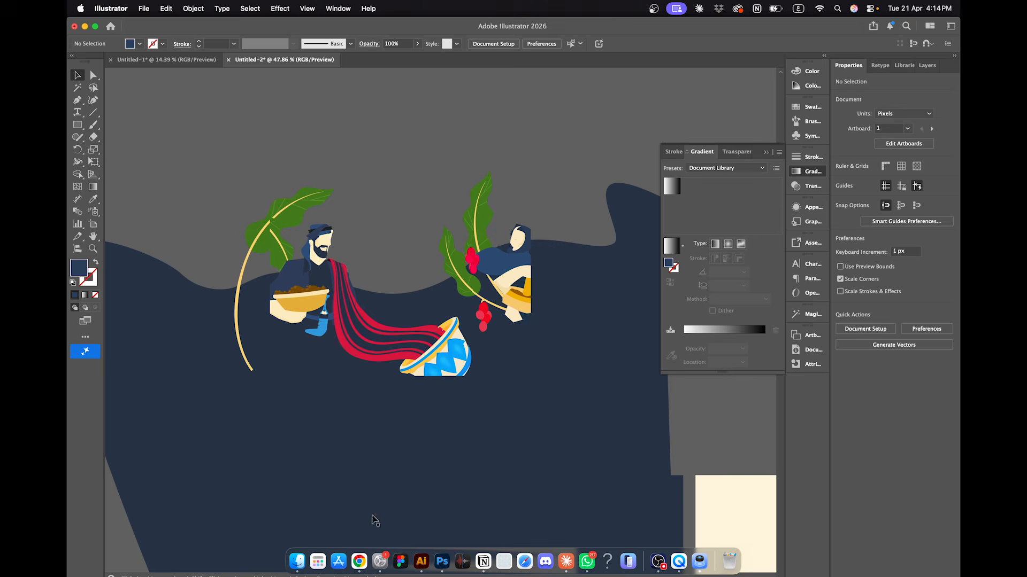
Step: Switch to Photoshop and create a new 1080 x 1920 px RGB document at 72 ppi with a white background
click(441, 561)
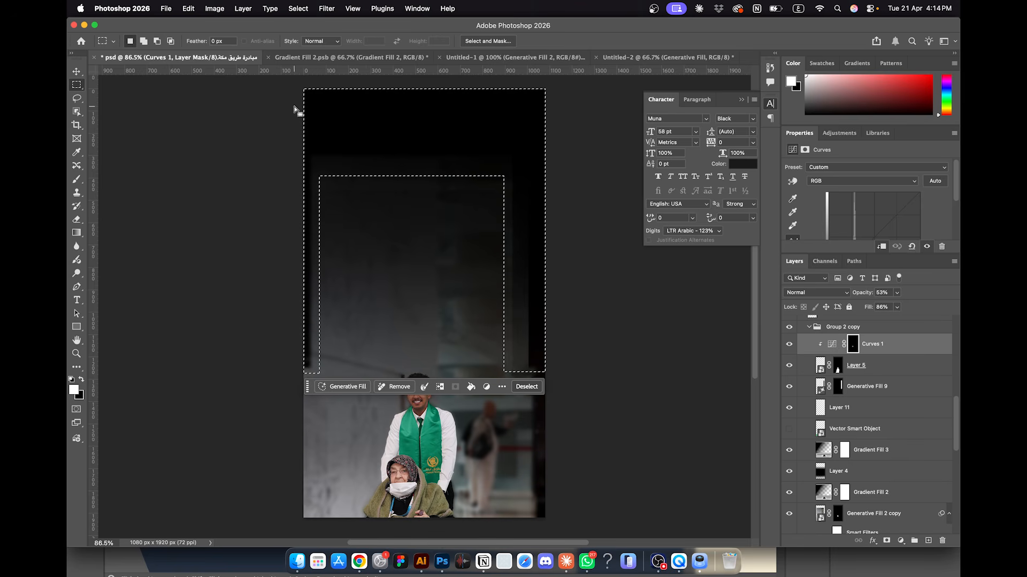
click(166, 8)
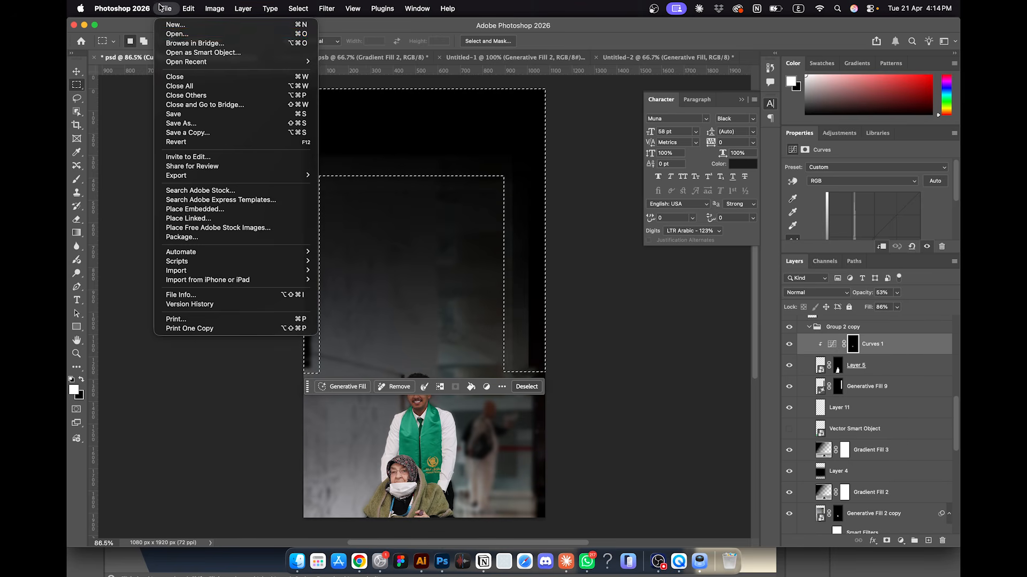
click(175, 24)
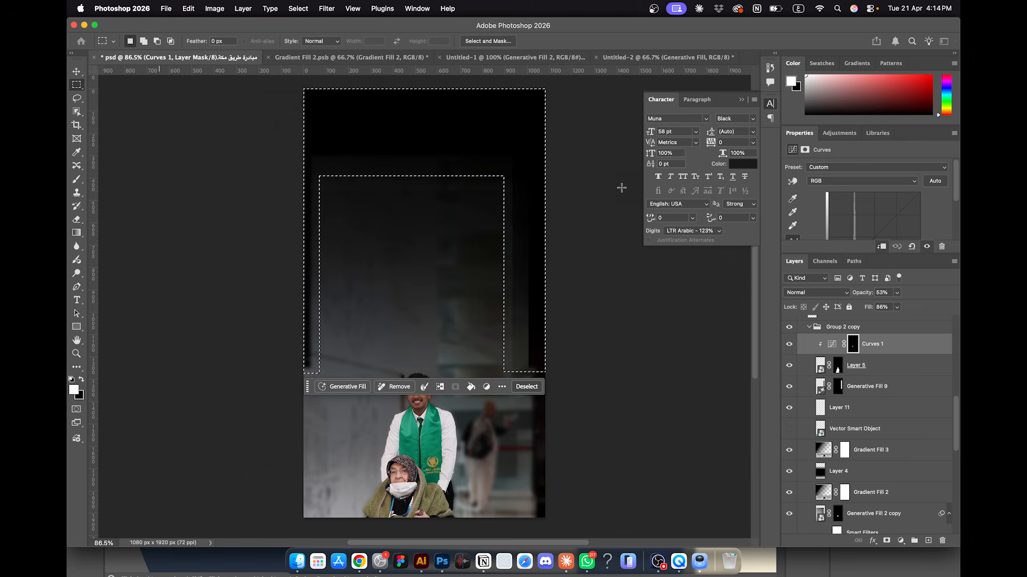
click(379, 201)
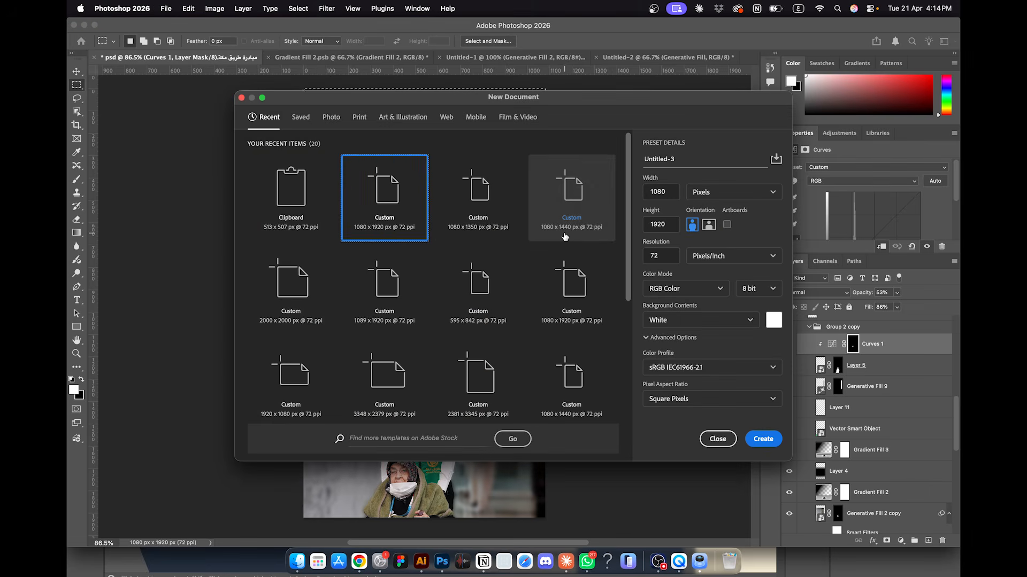
key(Return)
Step: Switch to the قهوة folder in Finder and preview the two freepik images of a raised hand holding a coffee cup for comparison
click(297, 562)
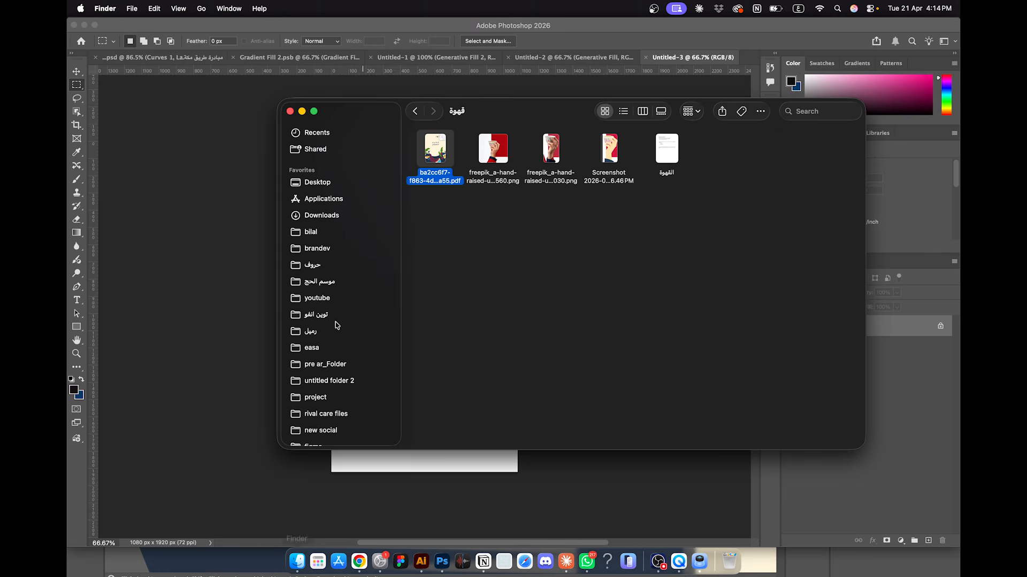
click(427, 202)
click(555, 159)
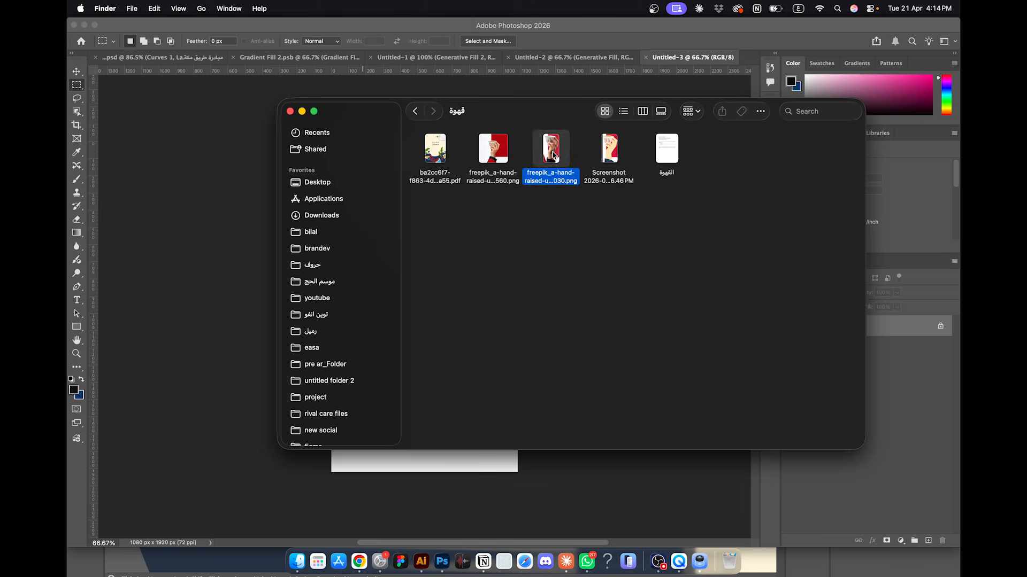
key(space)
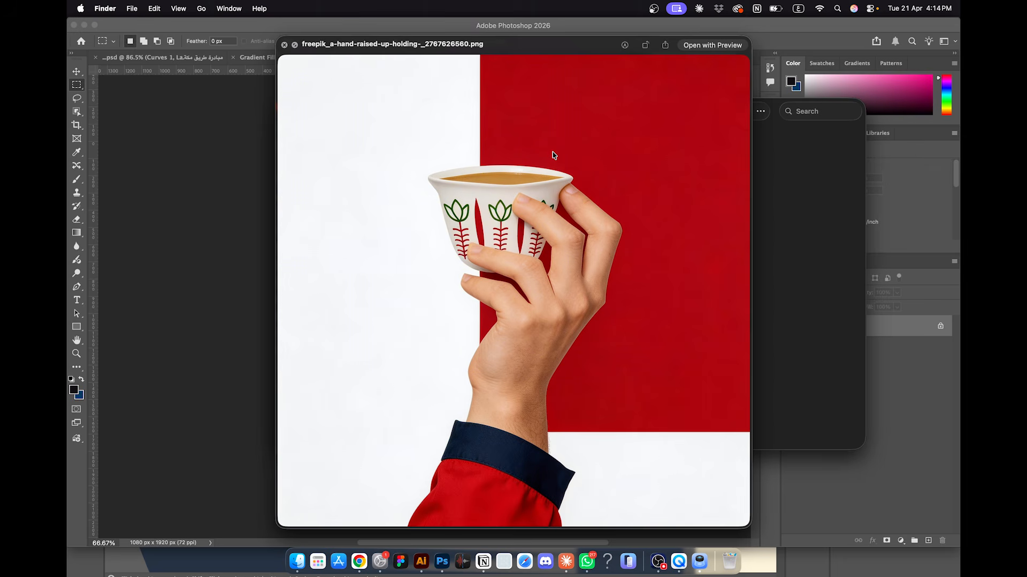
key(Right)
key(Right)
key(Right)
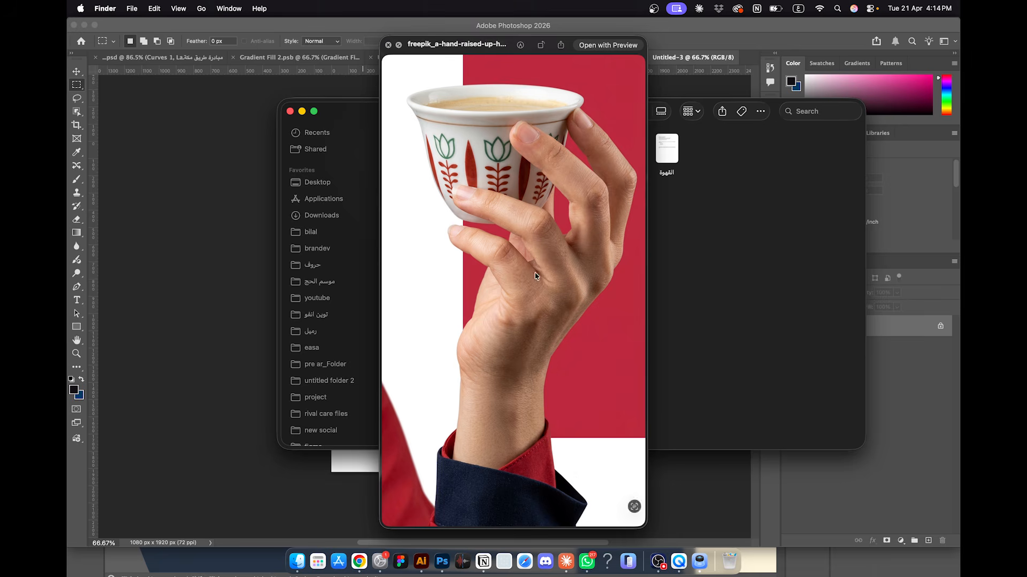
key(Right)
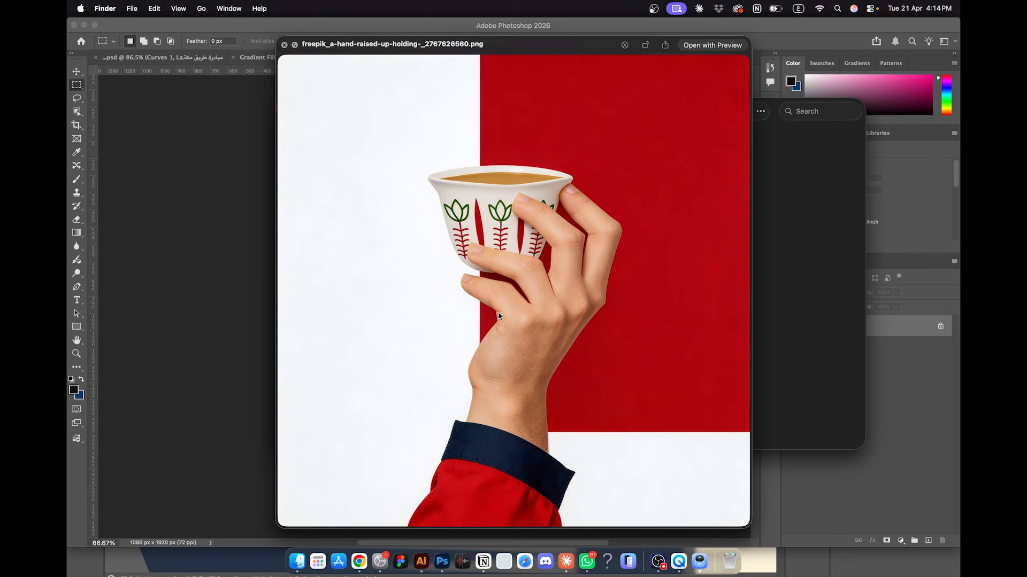
key(space)
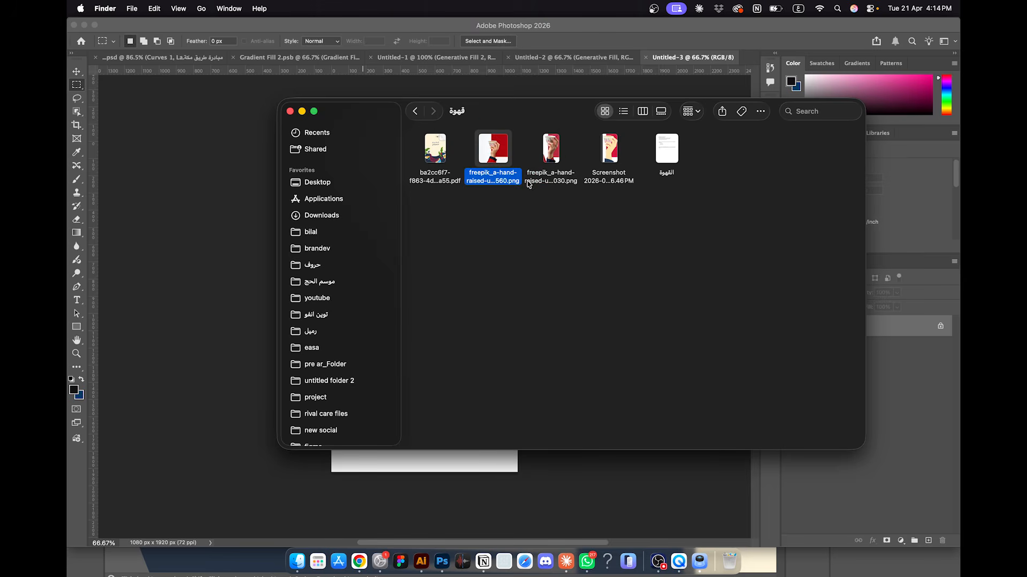
key(space)
key(Right)
key(space)
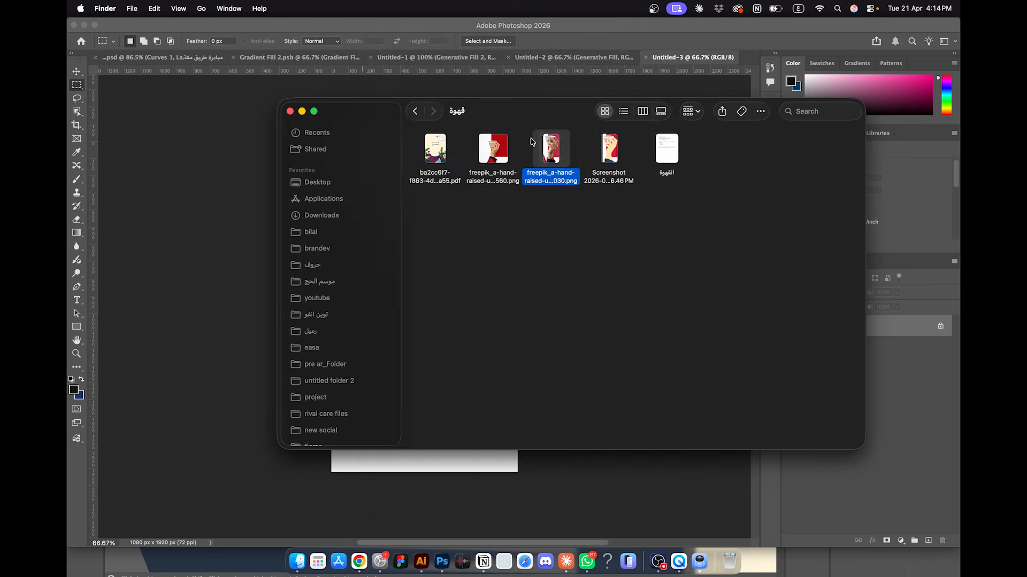
key(space)
key(Right)
key(Right)
key(Left)
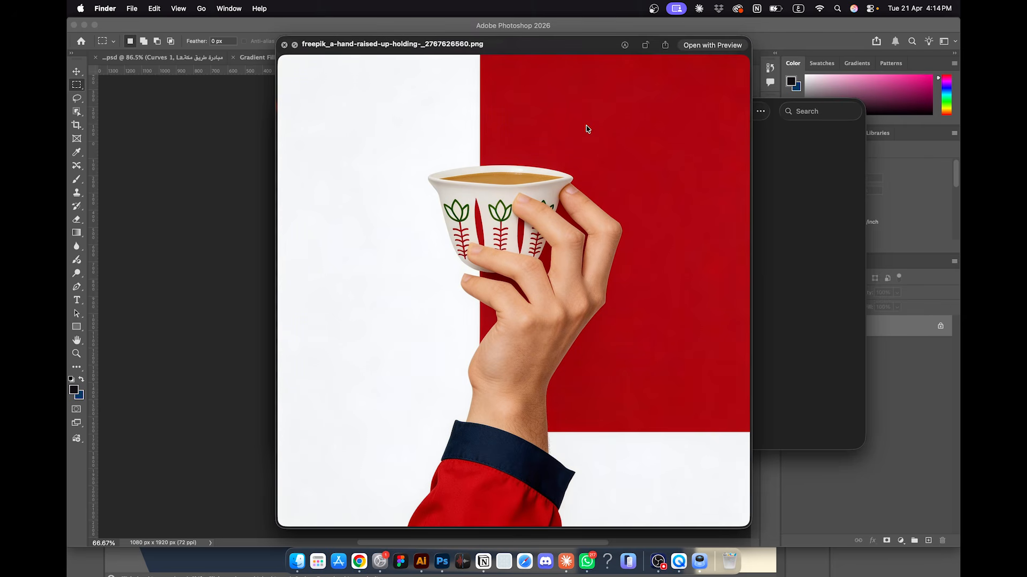
Step: Examine the cup pattern, fingers, wrist and sleeve up close in both previewed hand images
scroll(536, 228, up, 10)
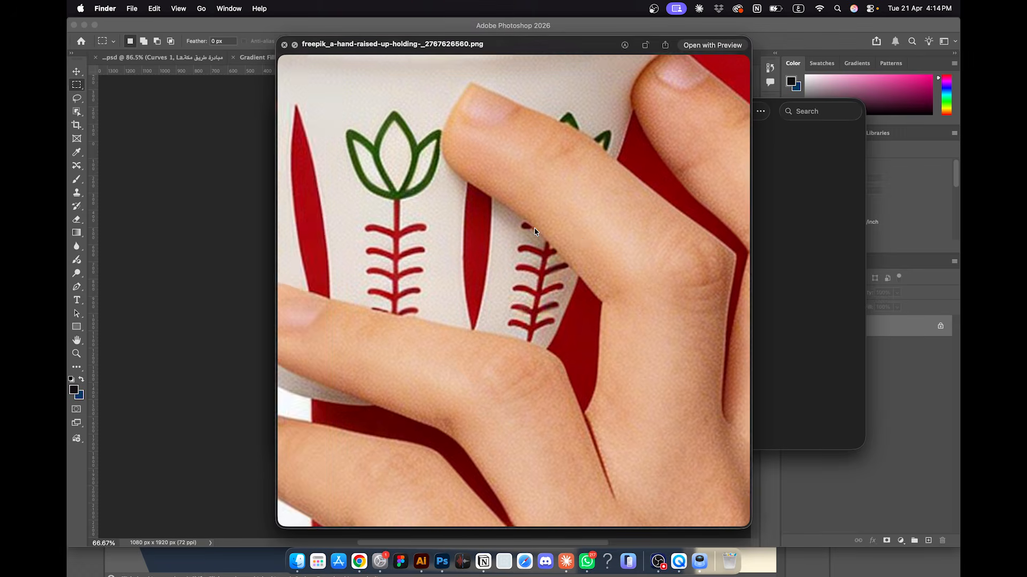
scroll(534, 228, down, 6)
scroll(534, 231, down, 5)
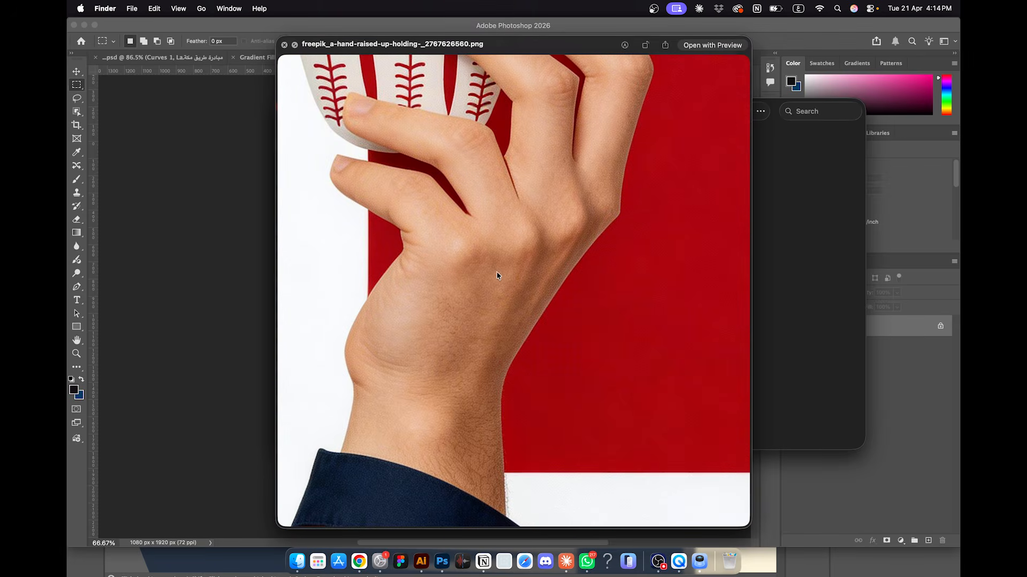
scroll(498, 278, down, 5)
key(space)
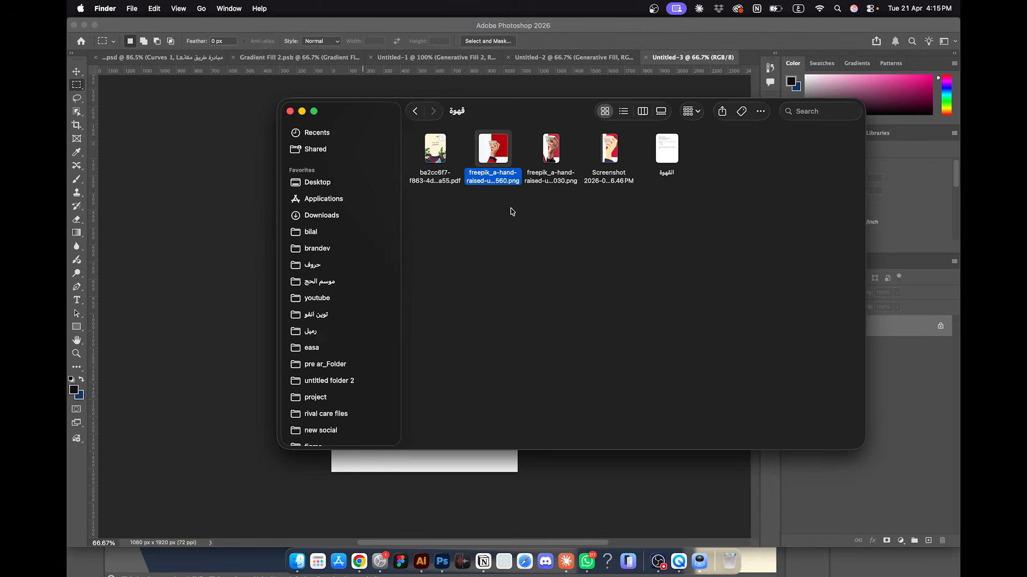
key(Right)
key(space)
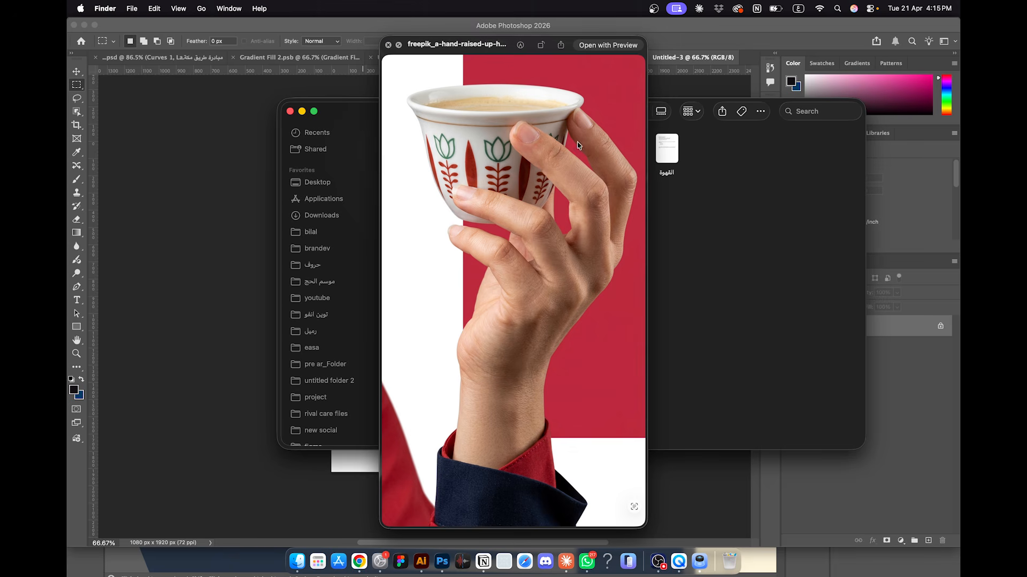
scroll(589, 233, down, 10)
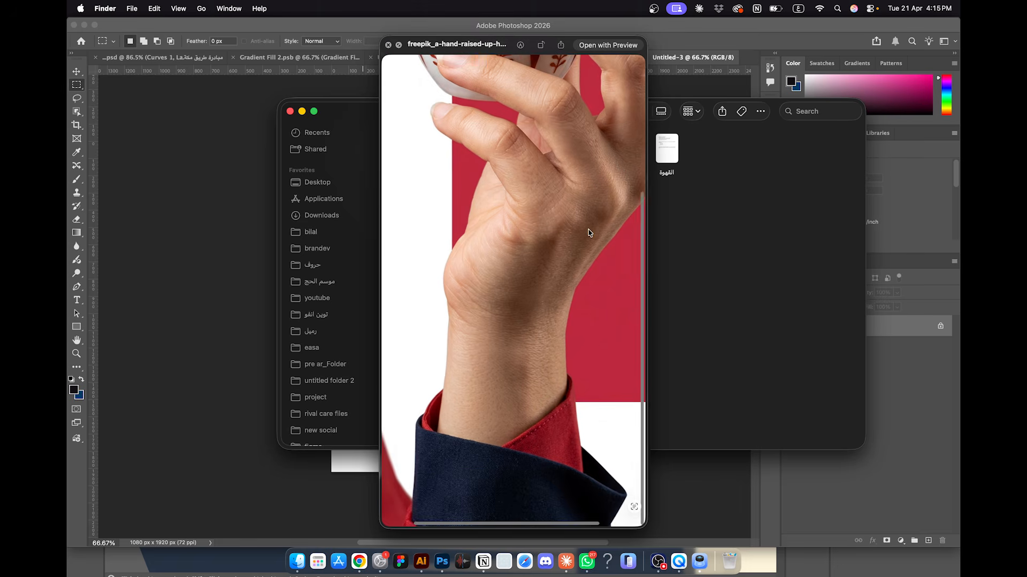
scroll(542, 249, down, 5)
key(space)
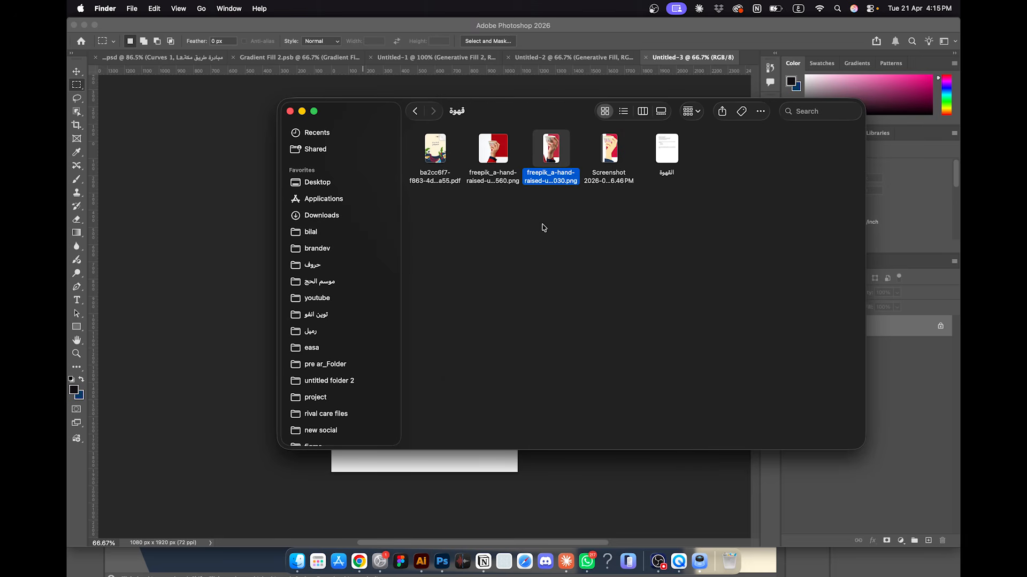
drag(545, 144, 167, 287)
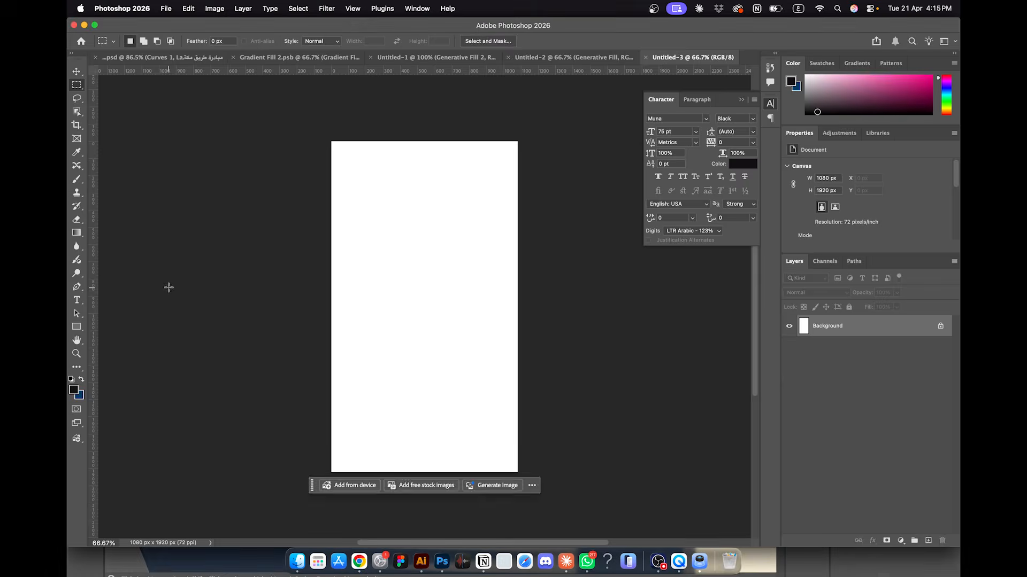
key(Return)
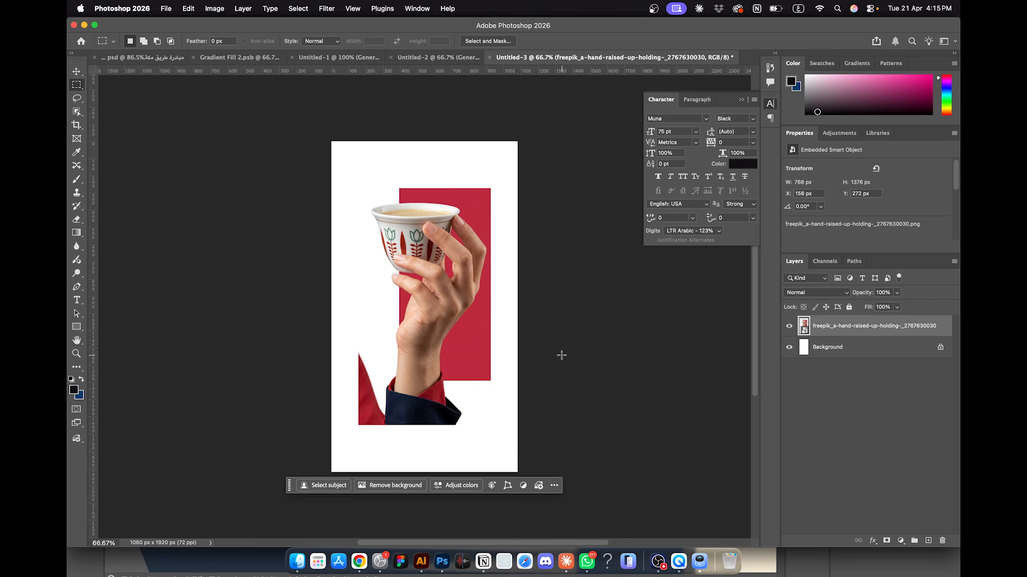
Step: Select the hand and cup with Select Subject using Cloud processing, and add a layer mask that hides the background
click(76, 111)
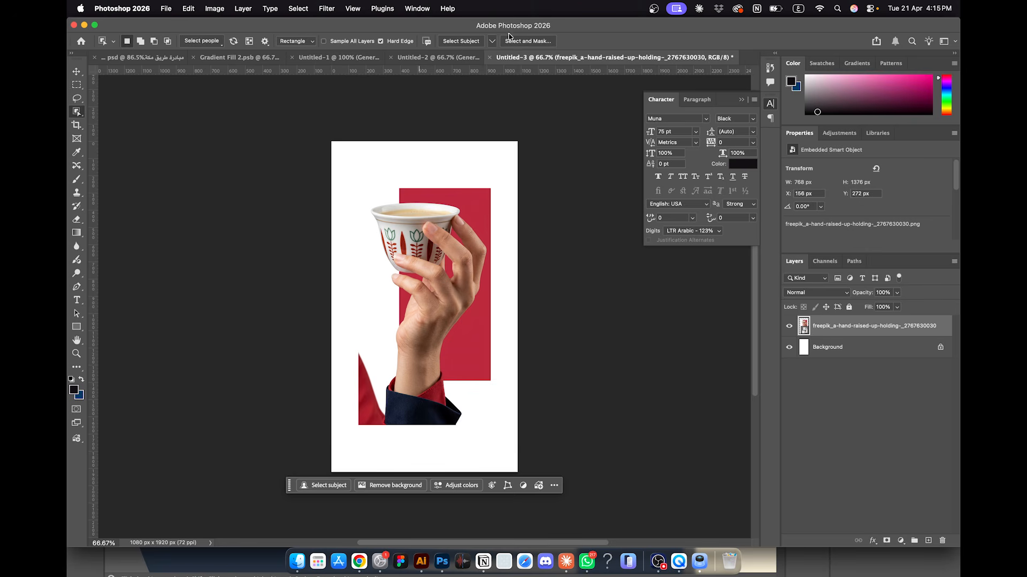
click(492, 41)
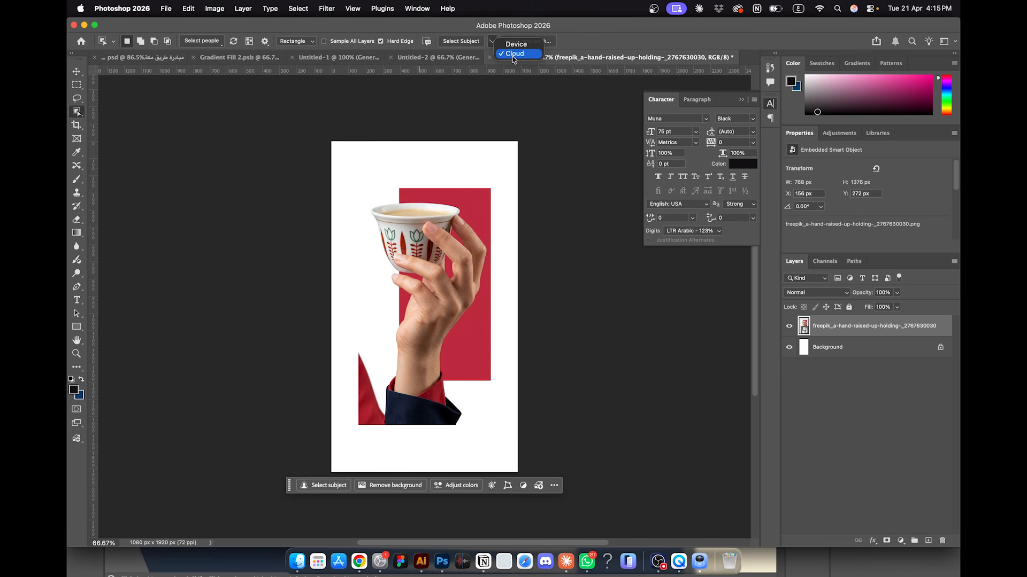
click(513, 55)
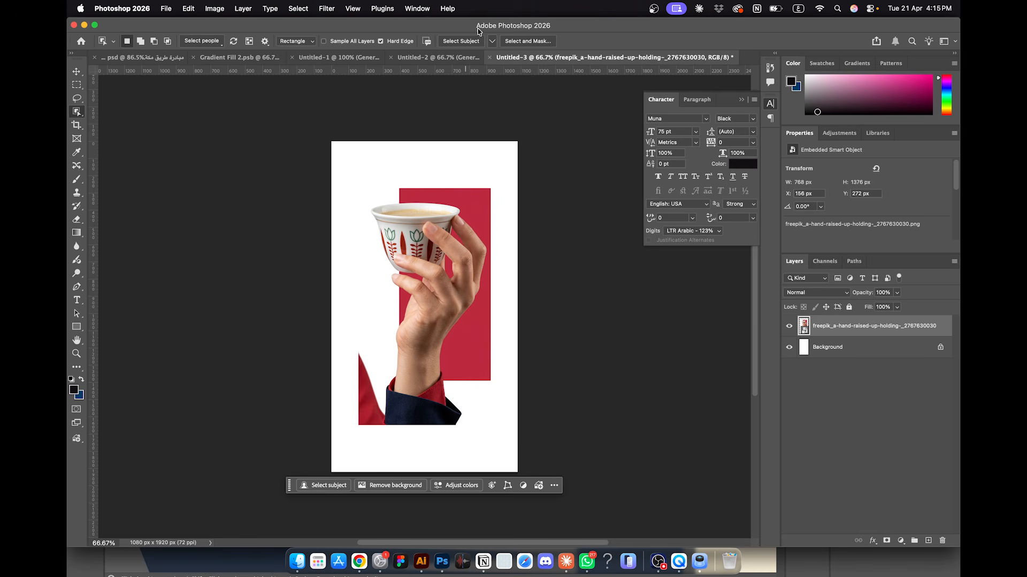
click(459, 39)
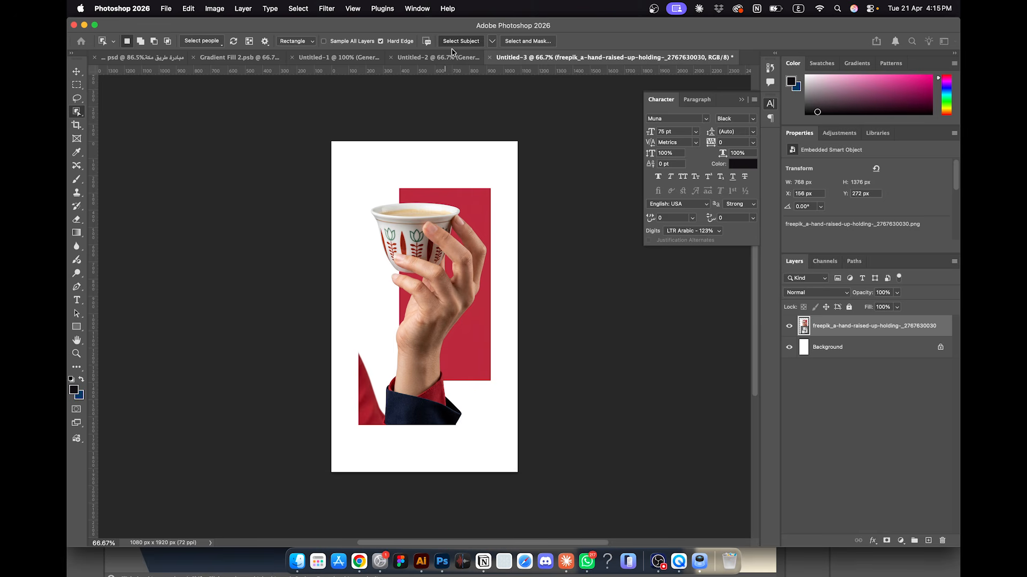
click(474, 38)
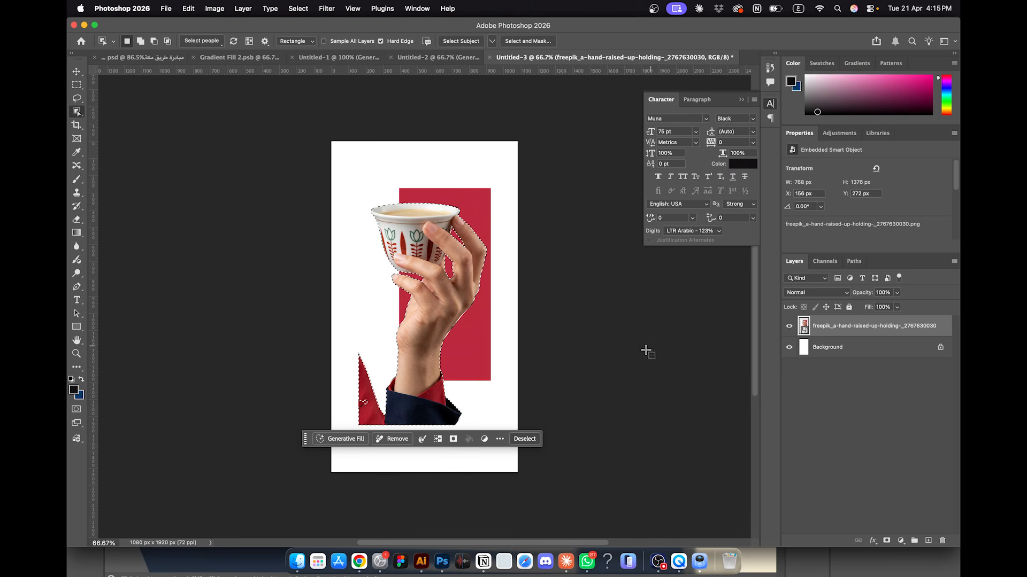
click(886, 541)
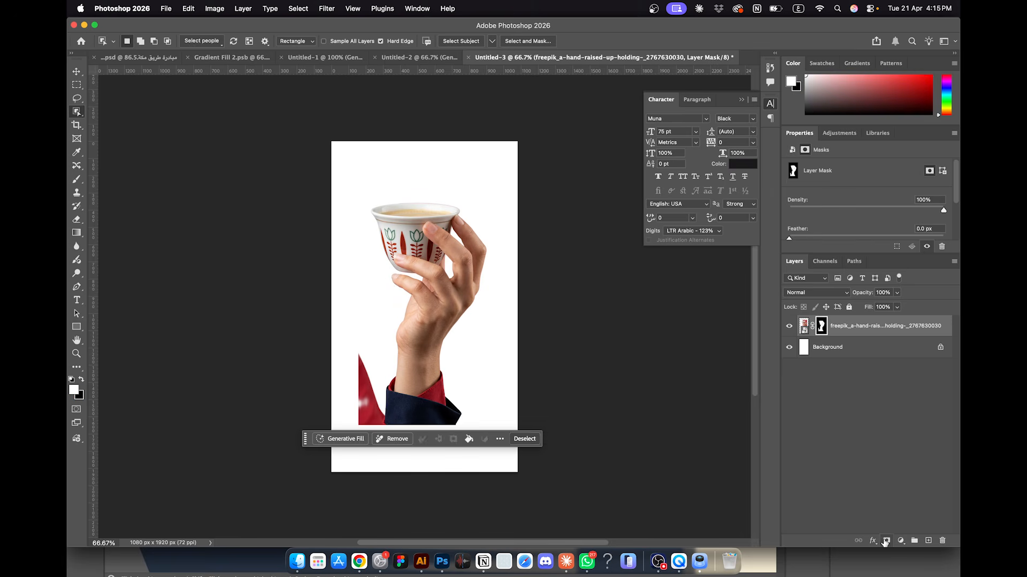
Step: Move the masked hand and cup straight down a little on the canvas
click(77, 72)
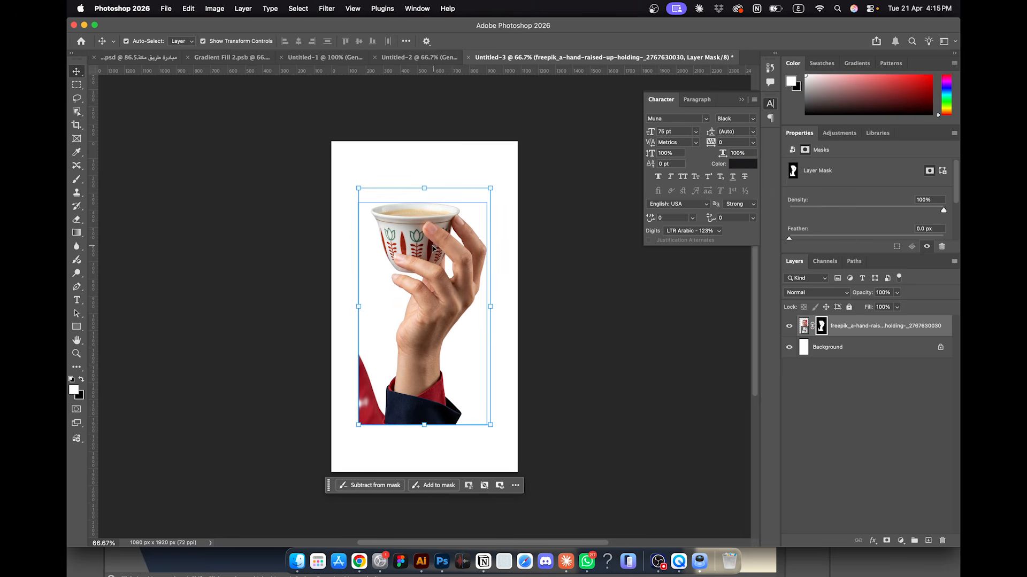
scroll(434, 309, up, 10)
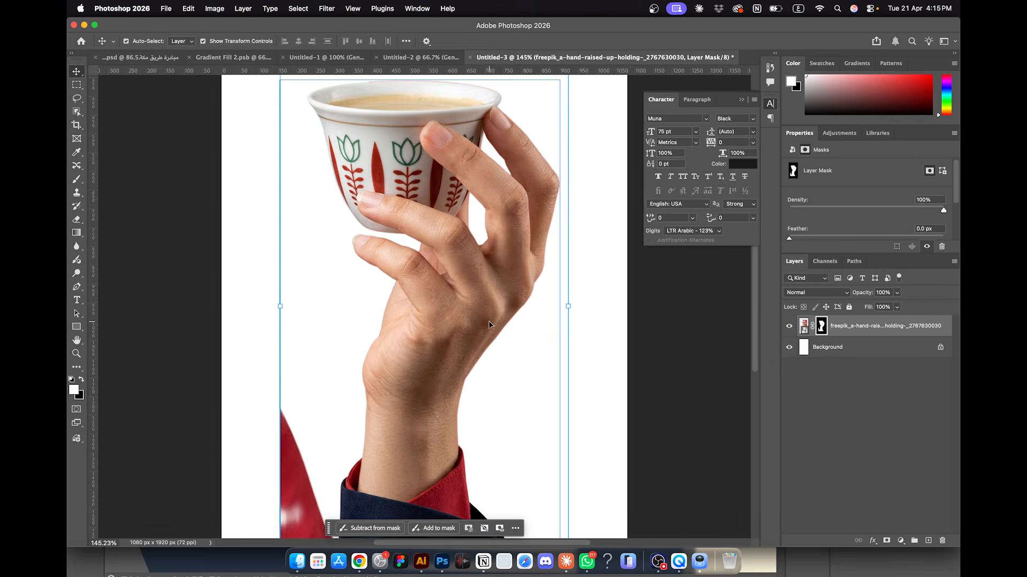
scroll(479, 392, up, 10)
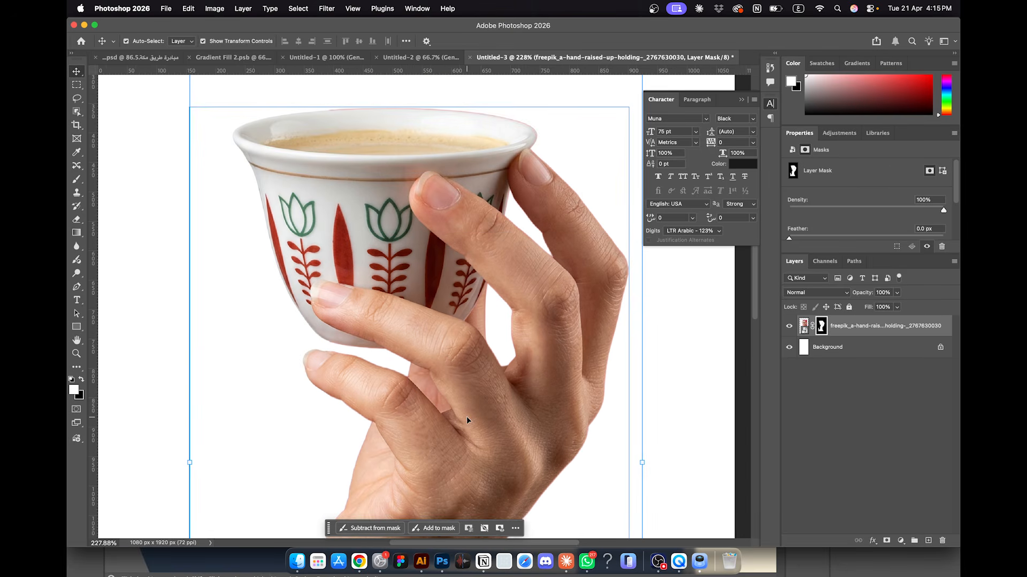
scroll(620, 287, left, 5)
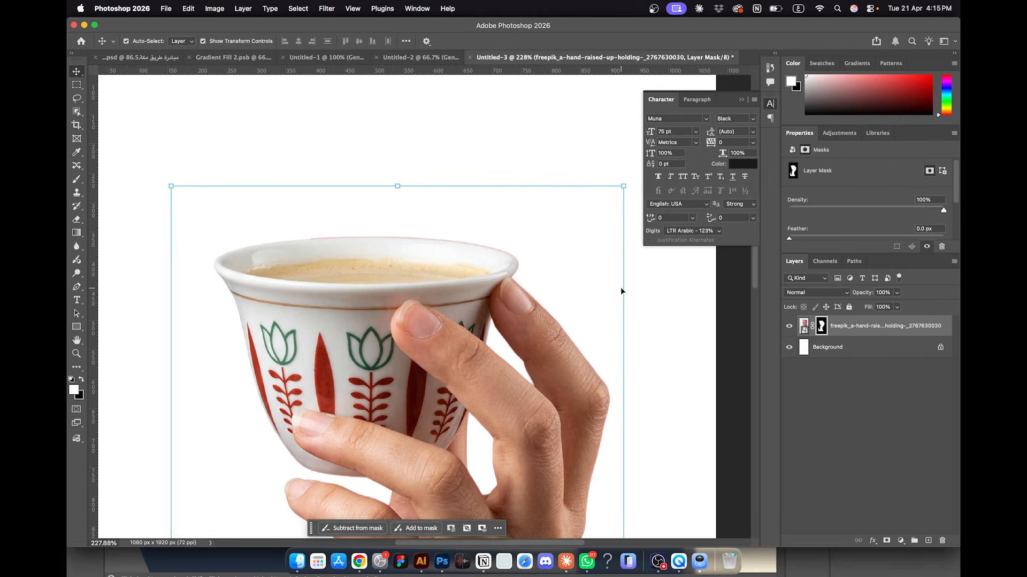
scroll(520, 208, up, 5)
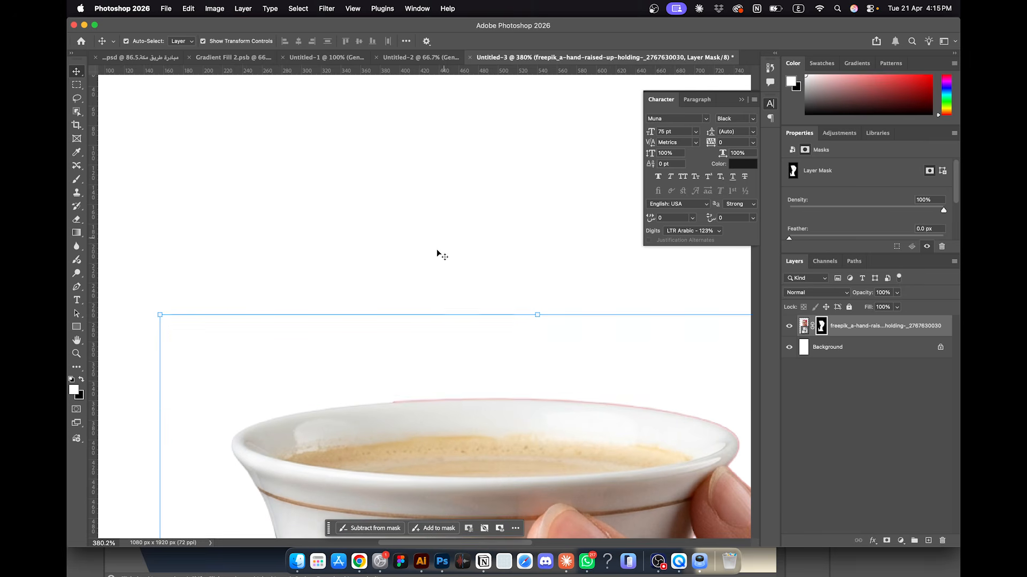
scroll(686, 429, down, 10)
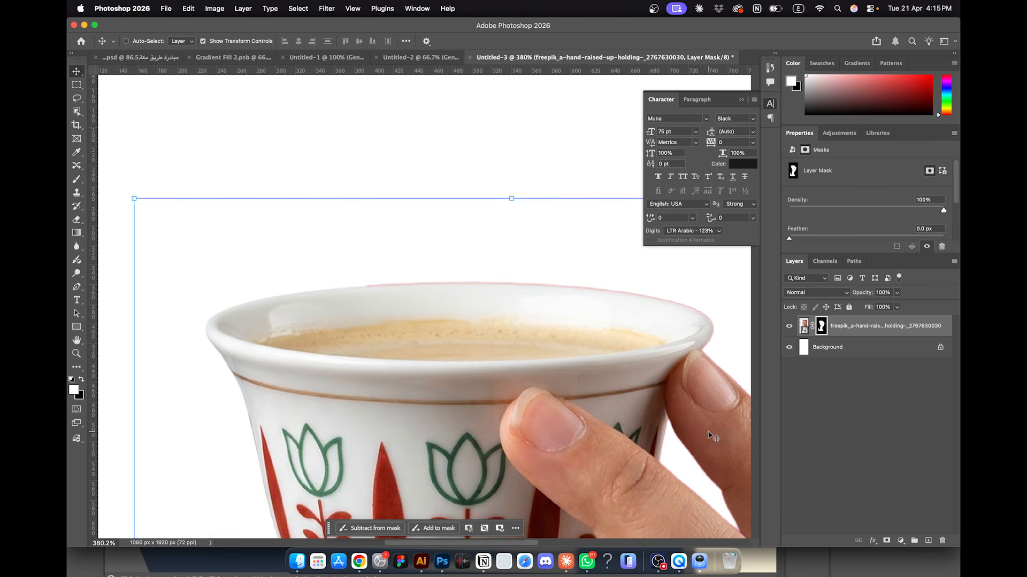
scroll(531, 326, down, 2)
scroll(530, 326, left, 2)
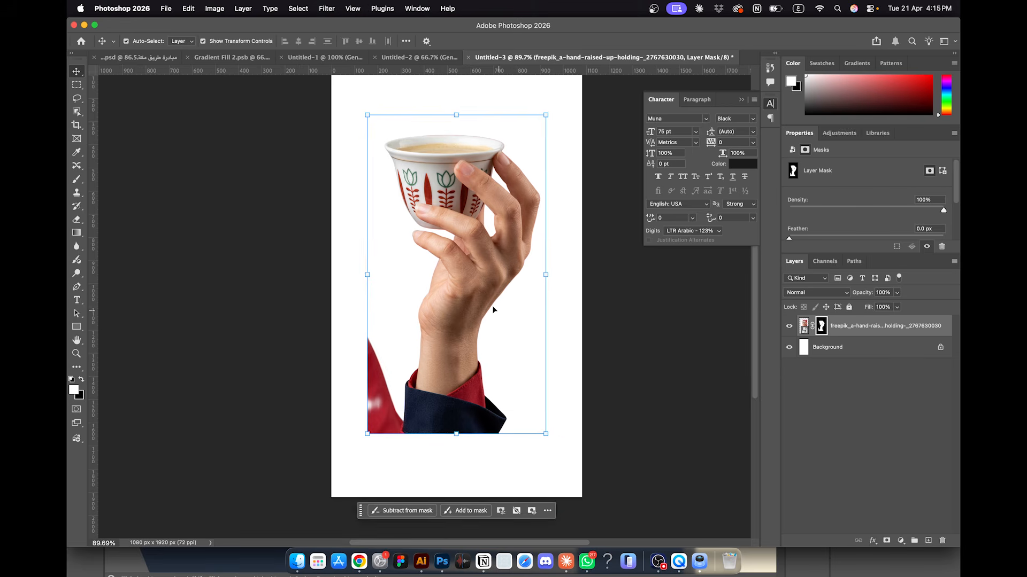
drag(465, 258, 463, 296)
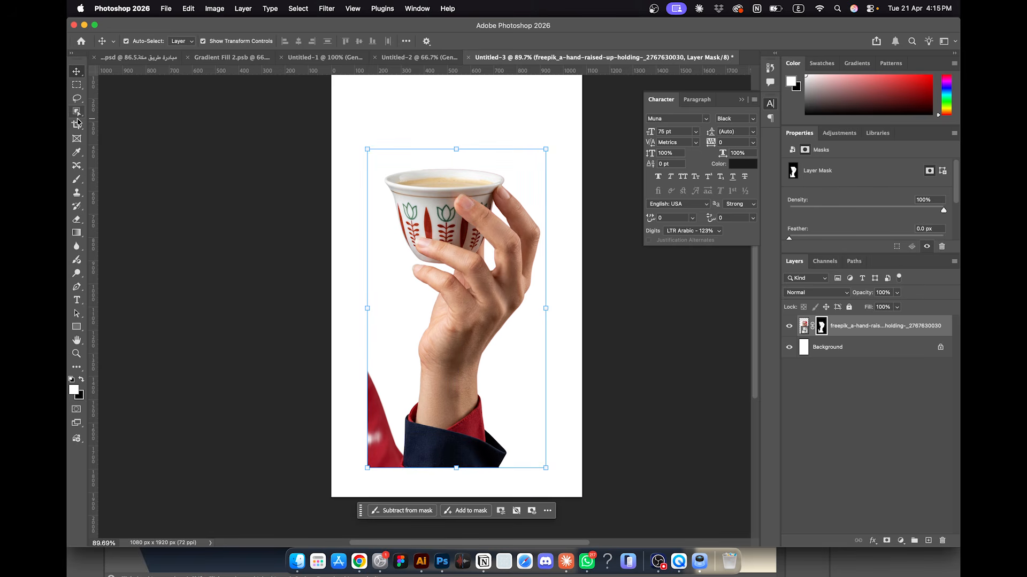
click(77, 100)
scroll(379, 441, up, 10)
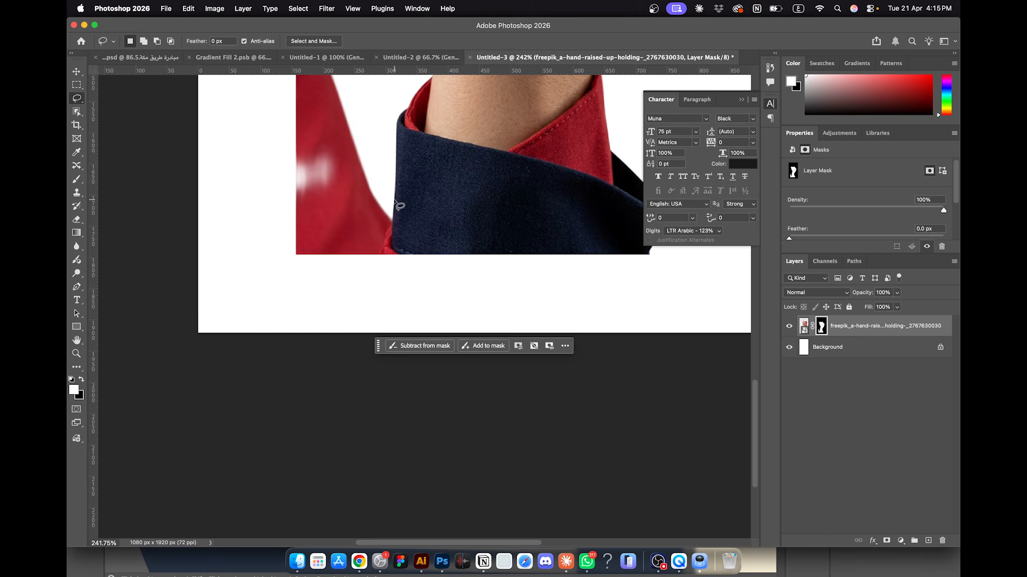
drag(394, 202, 390, 241)
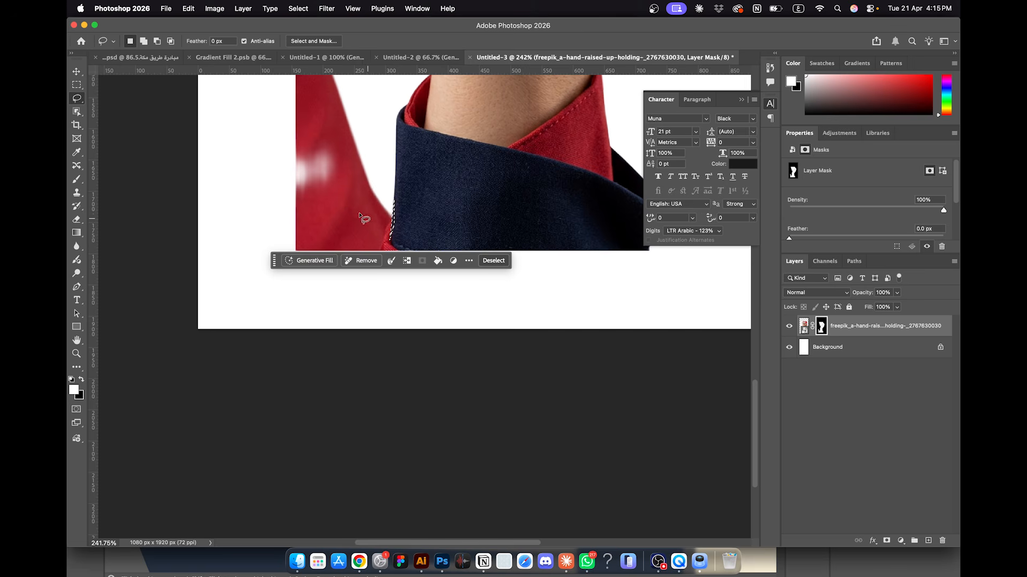
key(super+d)
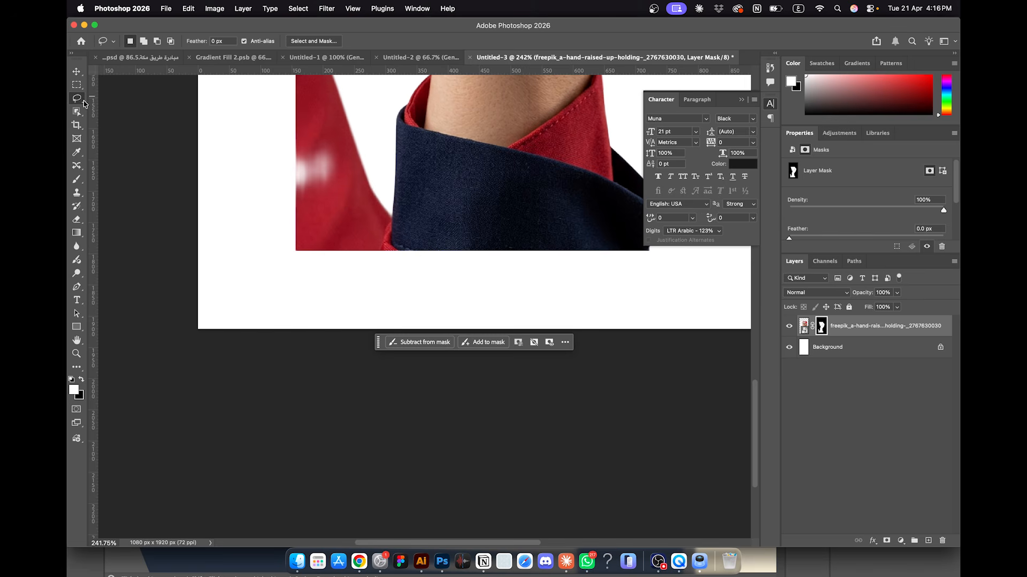
Step: Outline the leftover red garment beside the navy cuff with the Polygonal Lasso, following the cuff's edge
click(84, 103)
click(115, 112)
click(395, 203)
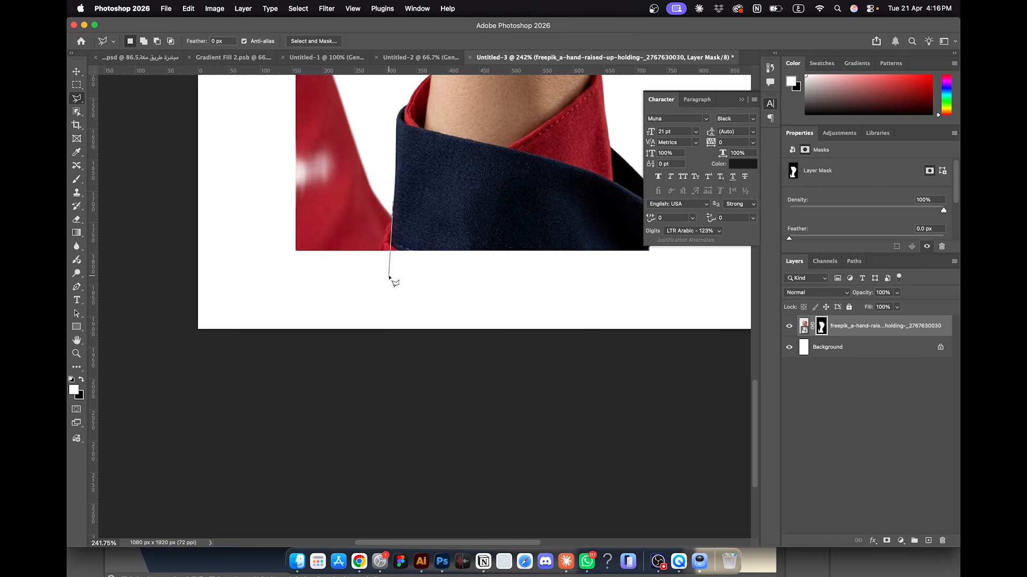
click(336, 279)
scroll(336, 279, down, 3)
click(283, 272)
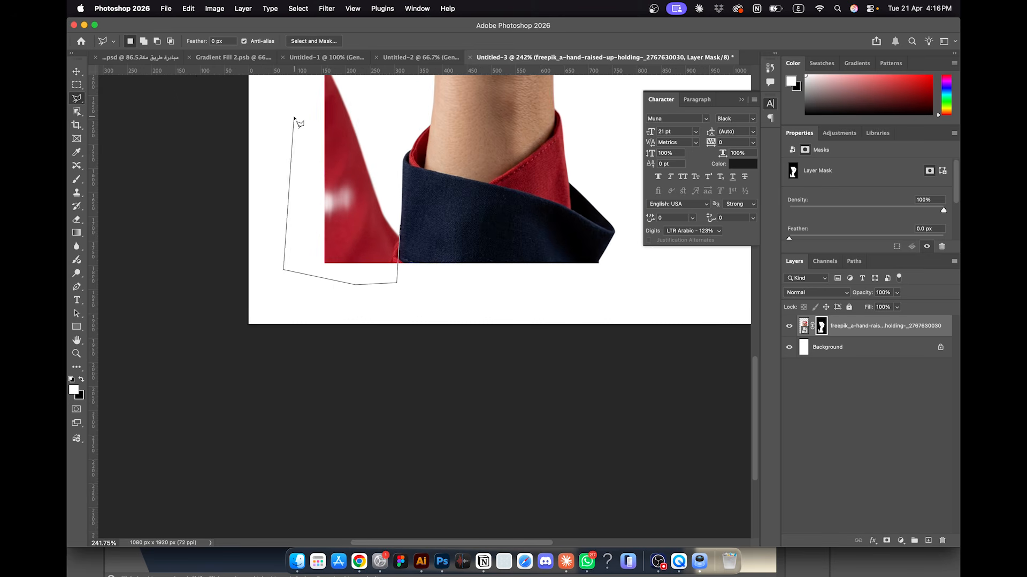
scroll(302, 123, up, 10)
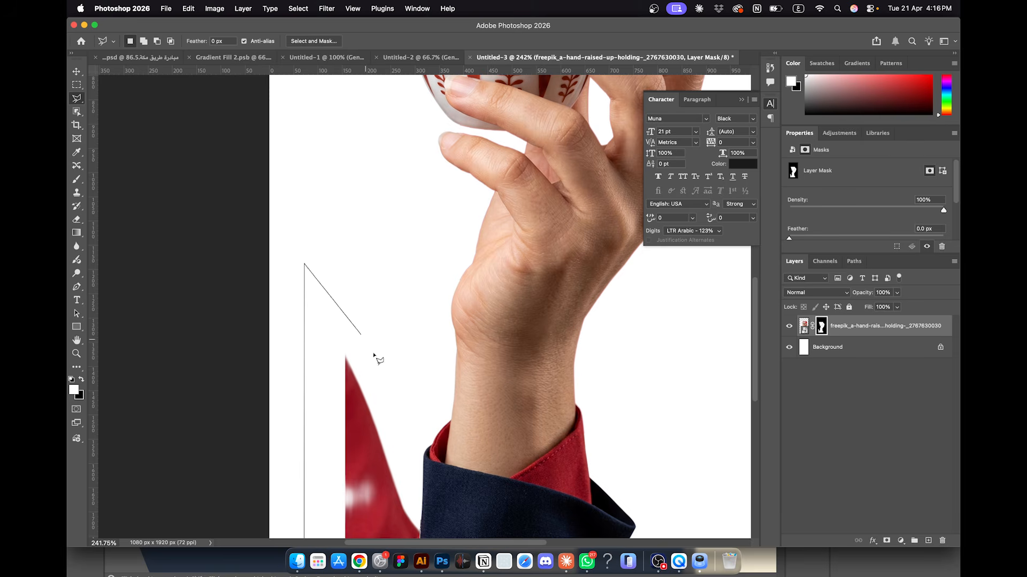
click(389, 384)
scroll(393, 386, down, 5)
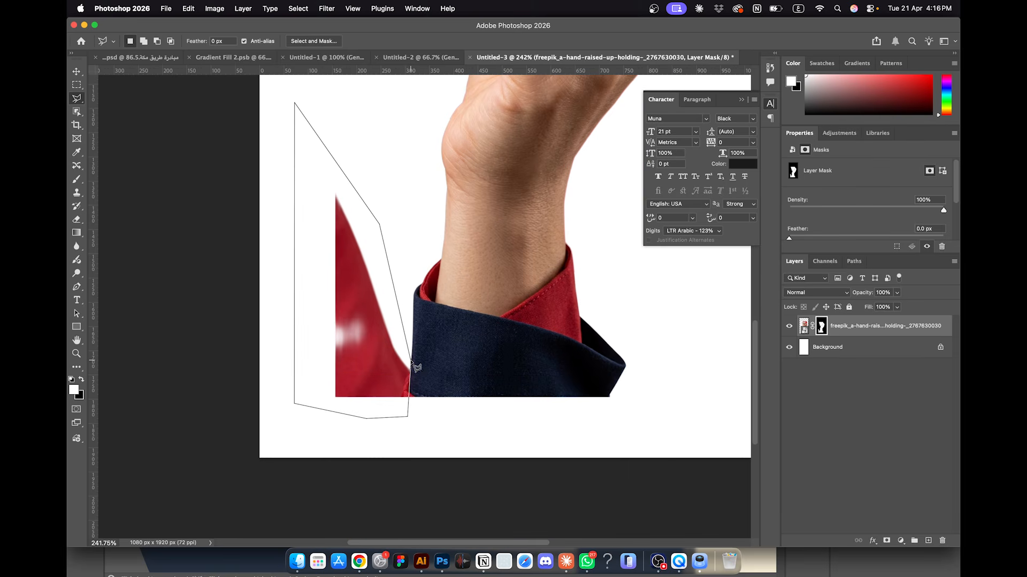
click(413, 366)
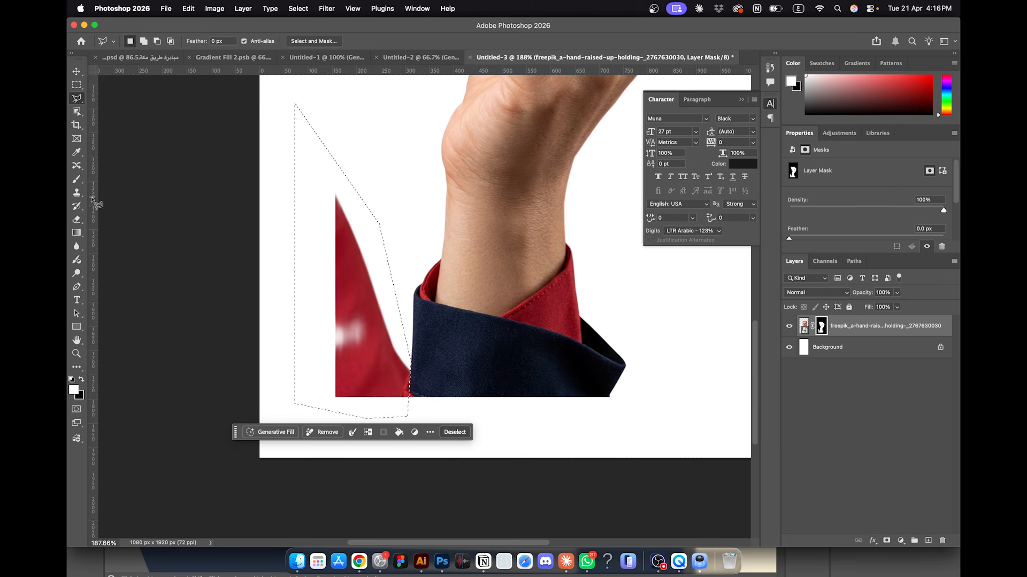
Step: Hide the selected red garment by painting black on the layer mask with a 200 px brush, and clear the selection
click(77, 180)
key(])
key(])
key(])
key(])
key(])
key(])
key(])
key(])
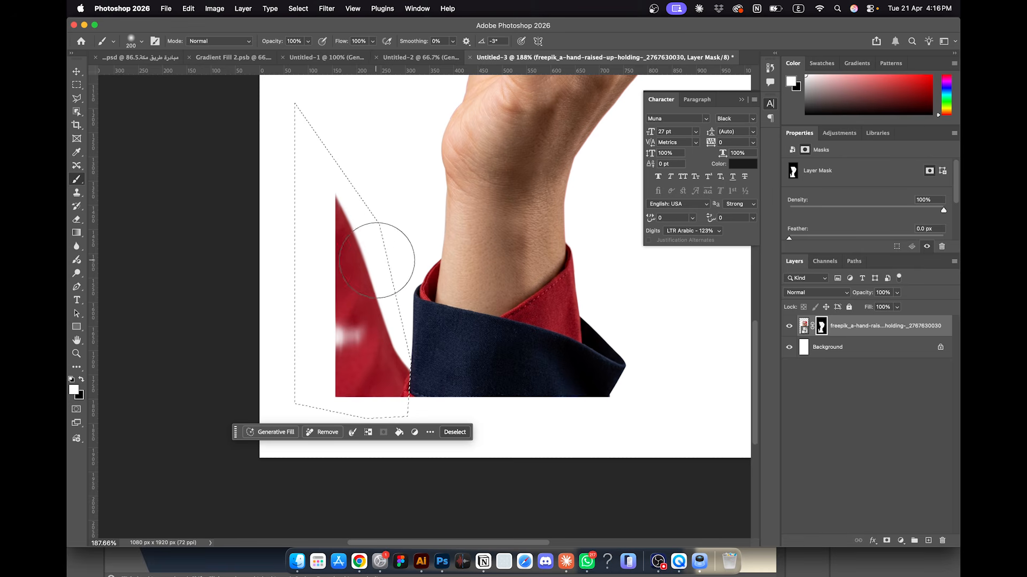
key(x)
mouse_move(327, 223)
mouse_down()
mouse_move(328, 328)
mouse_move(346, 252)
mouse_move(341, 116)
mouse_move(435, 347)
mouse_move(316, 394)
mouse_up()
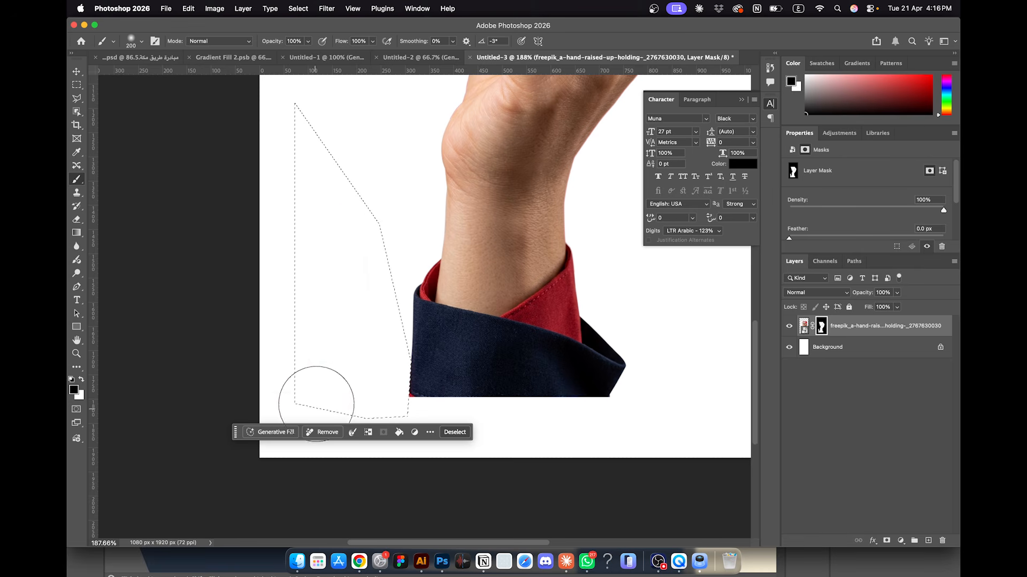
key(super+d)
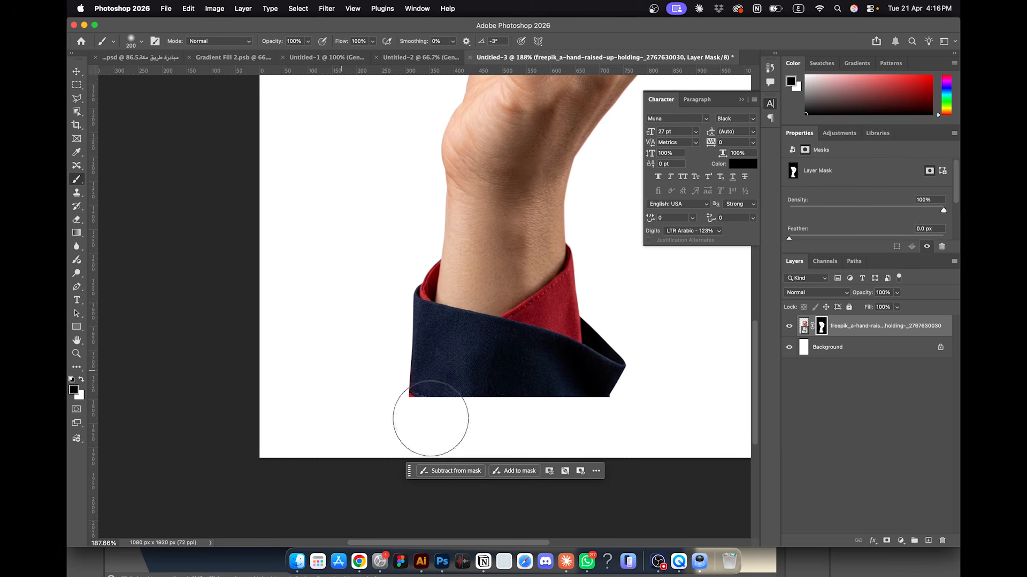
key(super+0)
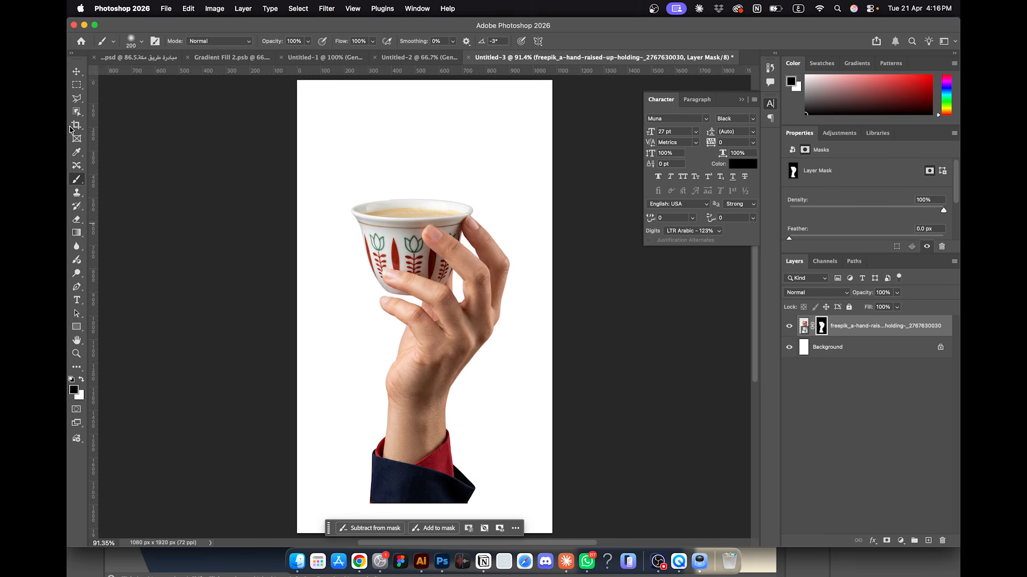
click(76, 72)
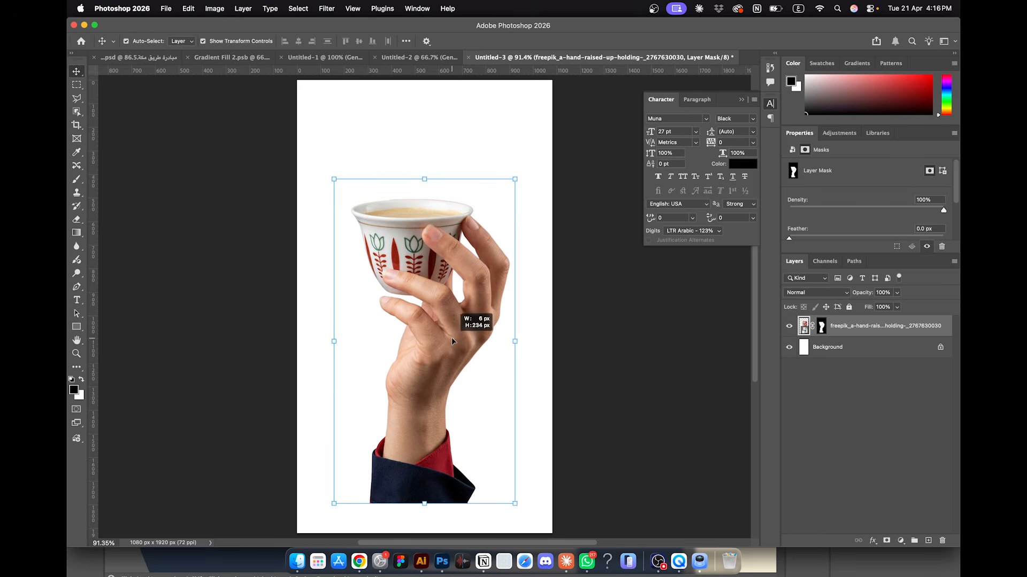
click(439, 330)
drag(423, 281, 420, 348)
key(super+z)
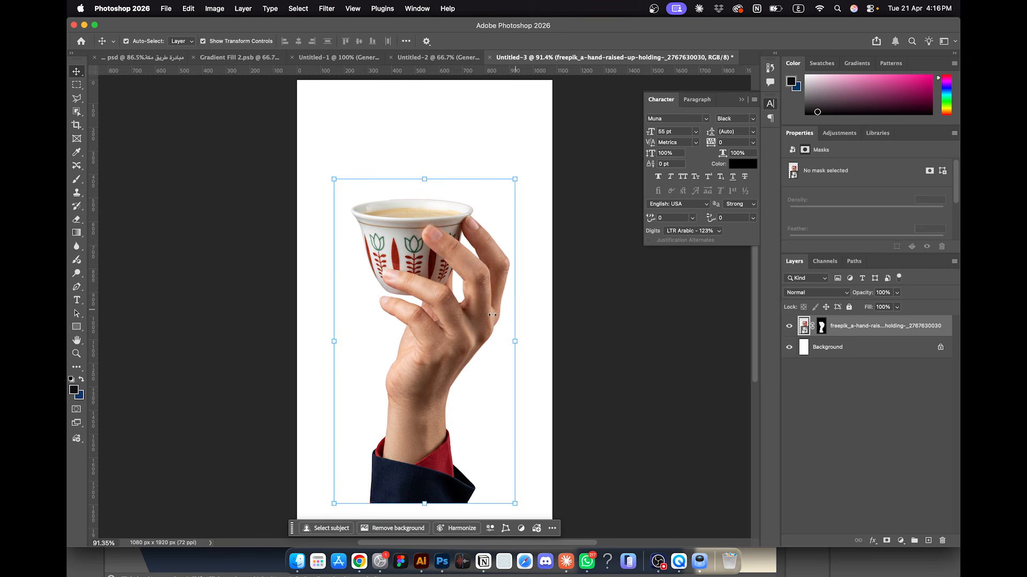
click(675, 366)
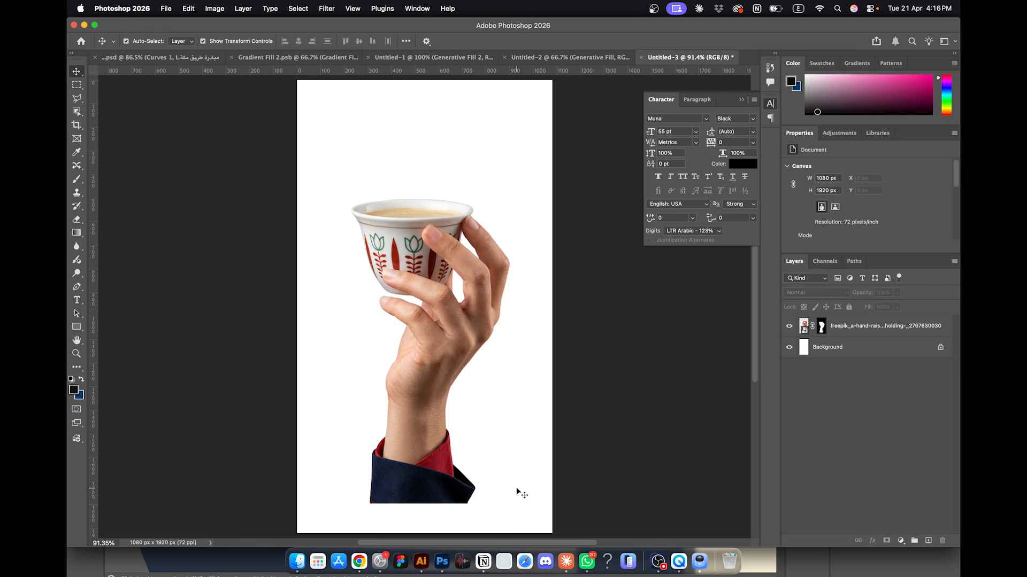
click(658, 561)
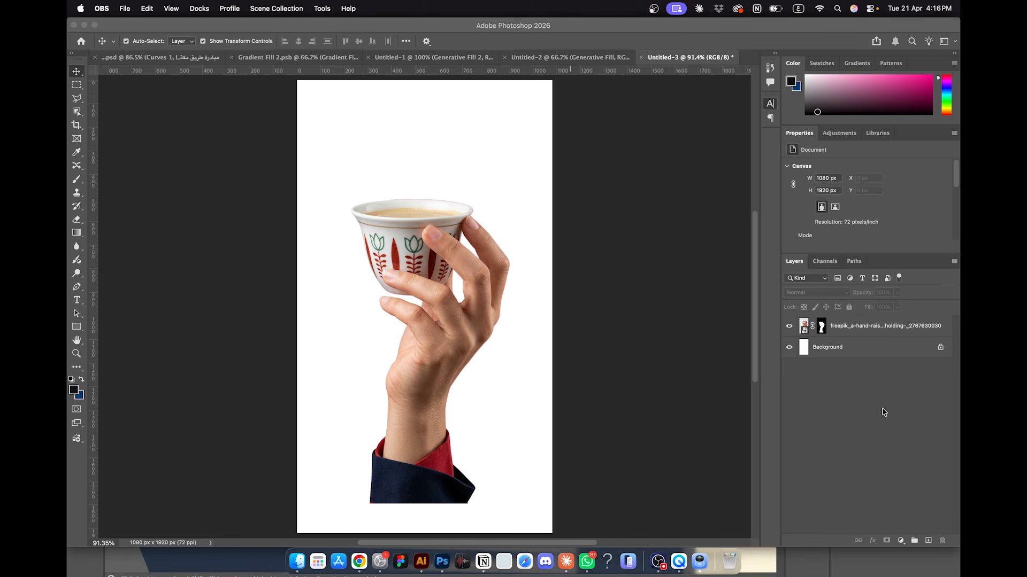
click(413, 324)
Step: Switch to Illustrator and select the tall green leaf beside the woman inside the clipped illustration
click(422, 561)
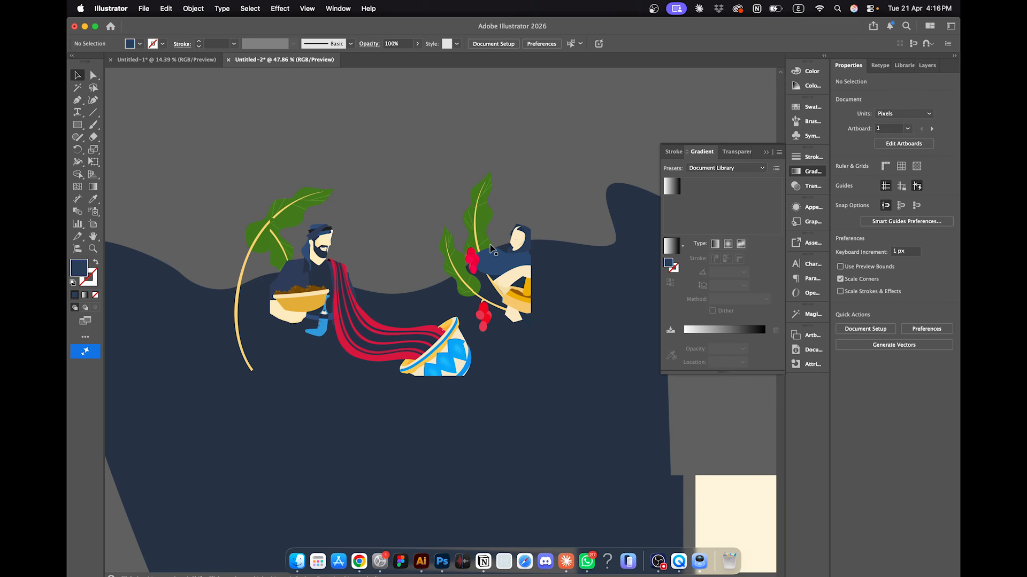
scroll(464, 277, up, 3)
scroll(464, 276, right, 2)
click(499, 260)
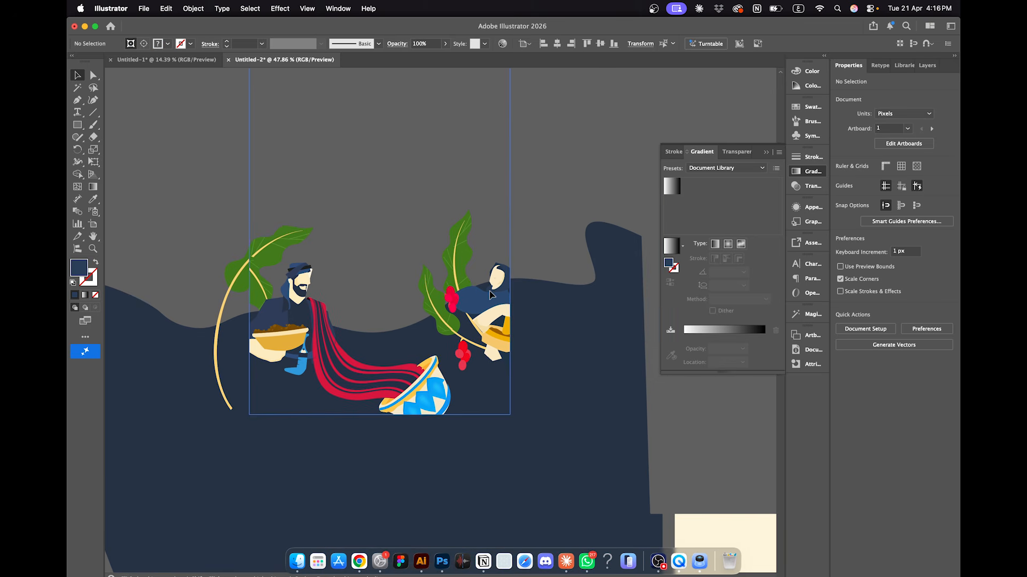
scroll(498, 260, up, 2)
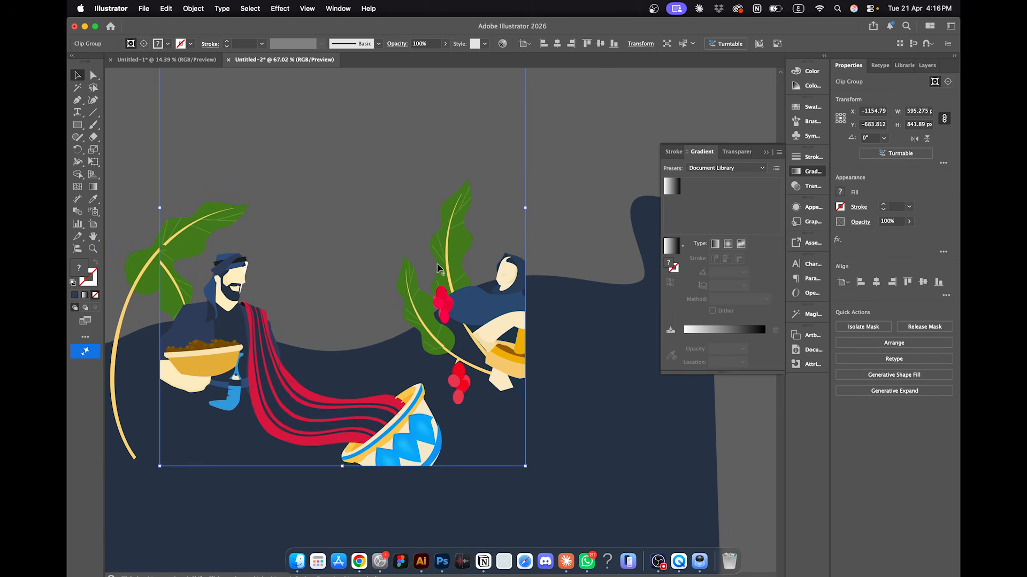
scroll(463, 278, up, 3)
click(451, 250)
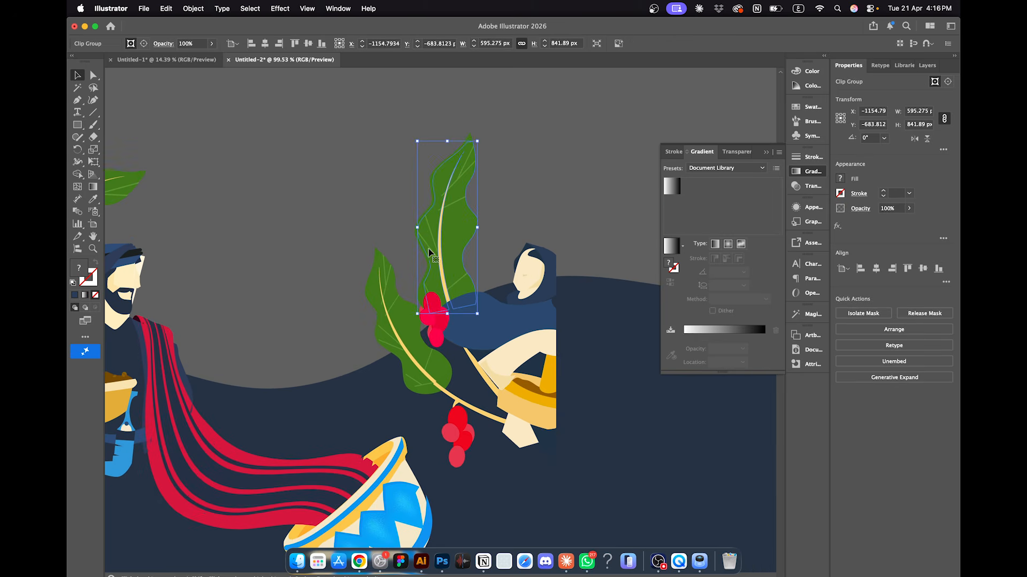
key(super+shift+a)
click(442, 279)
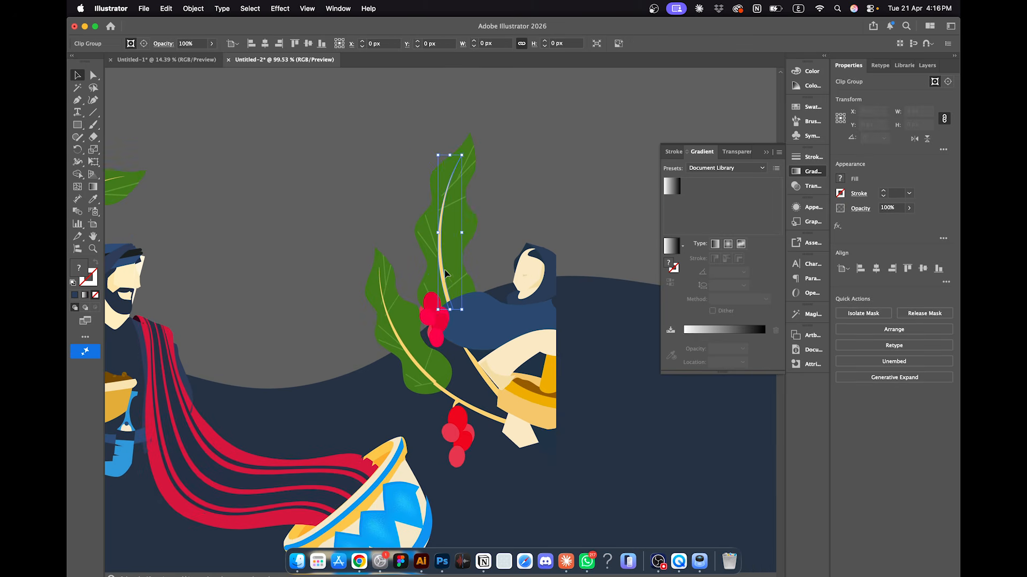
shift+click(427, 223)
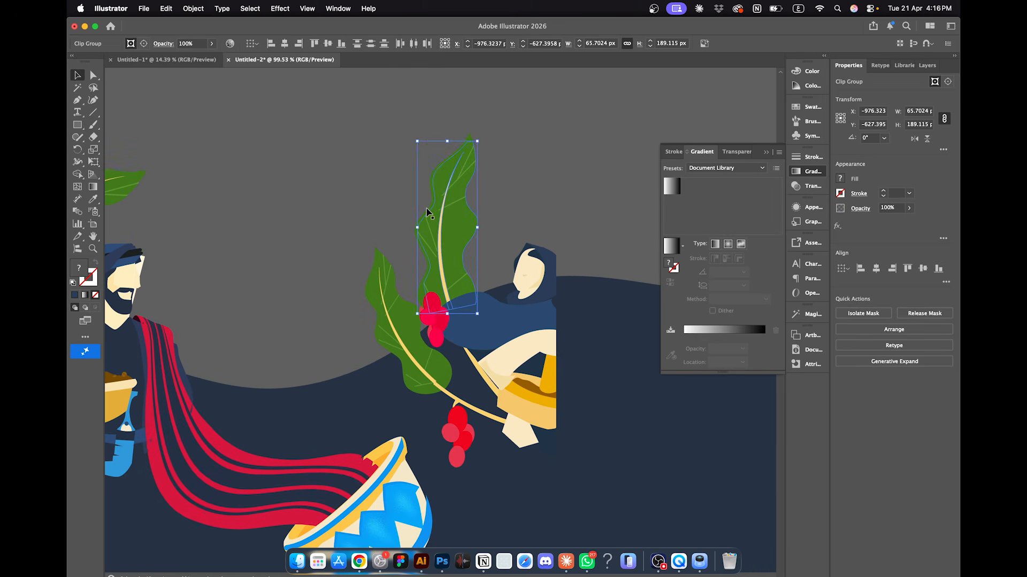
click(427, 211)
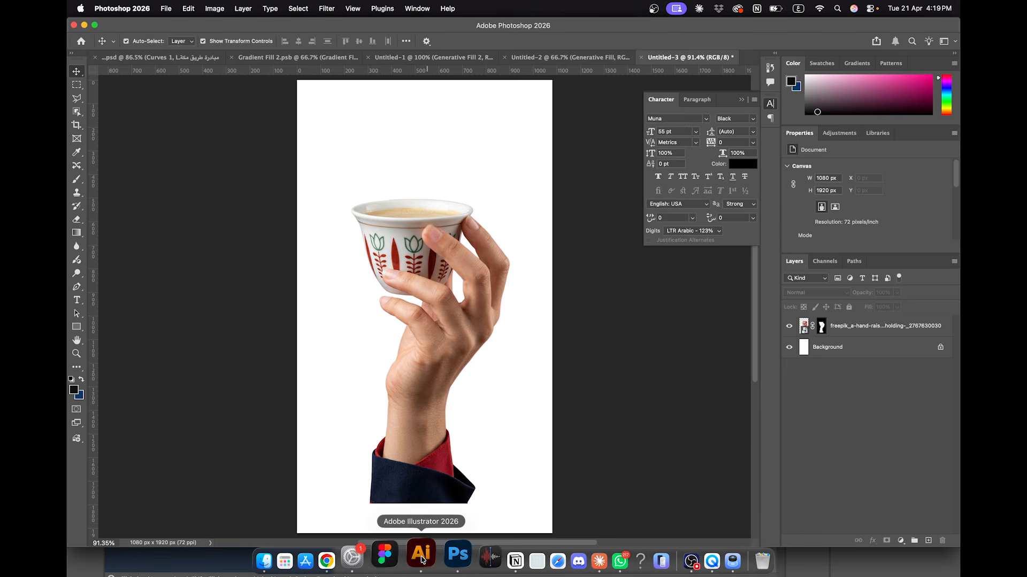
Step: Switch to Illustrator and space out the separated coffee branch, bearded man and roasting ladle illustrations above the navy shape
click(422, 559)
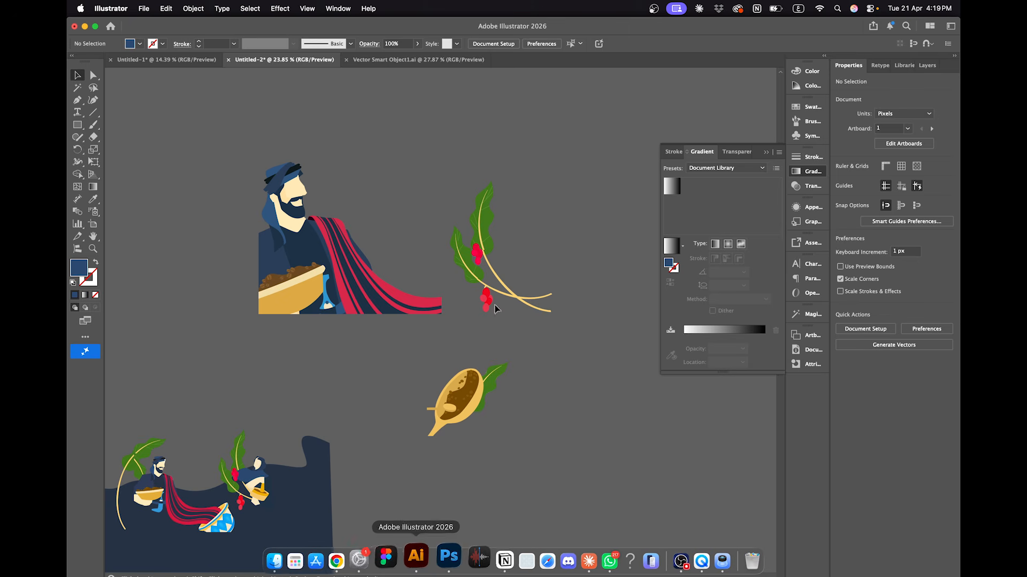
click(478, 254)
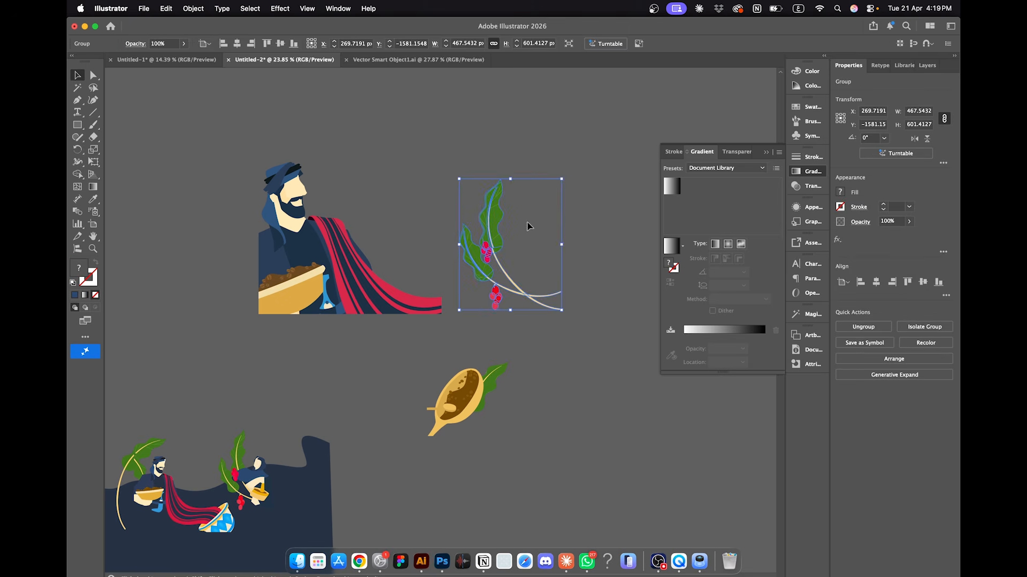
drag(337, 259, 308, 274)
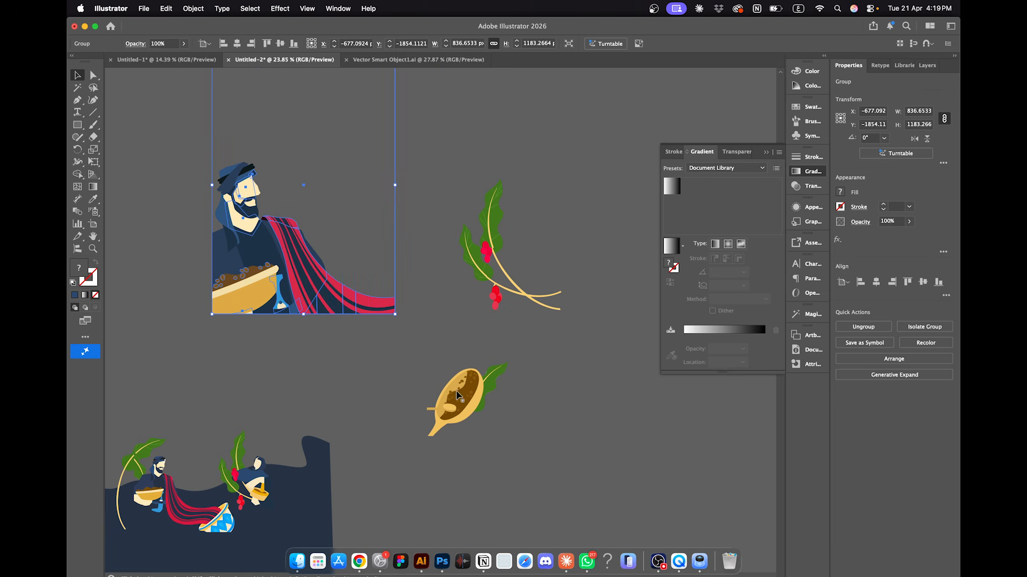
drag(457, 392, 469, 389)
click(559, 380)
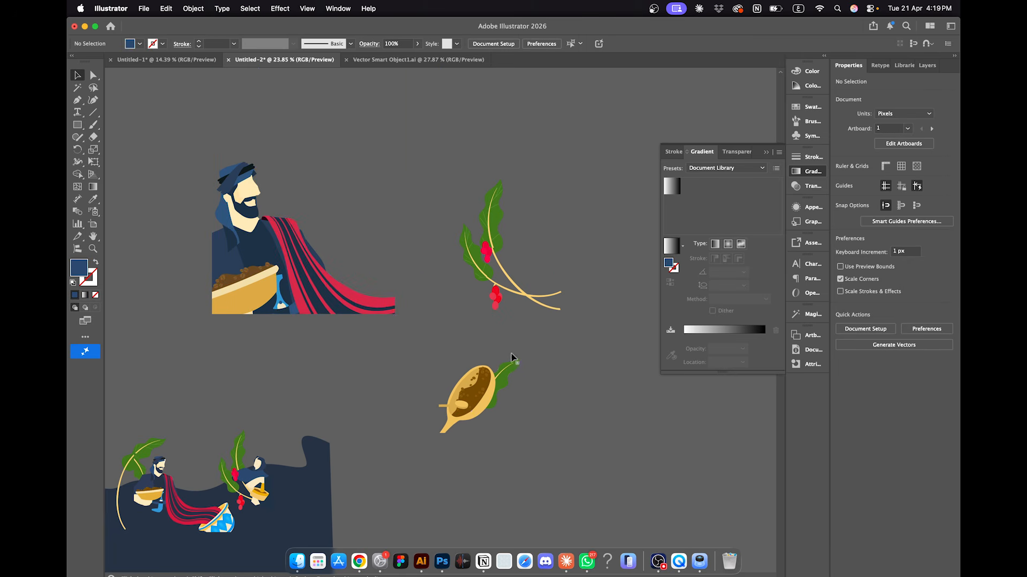
Step: Examine the separated illustrations alongside the source pages around Artboards 23 to 28
click(500, 262)
scroll(407, 365, left, 3)
scroll(407, 366, down, 5)
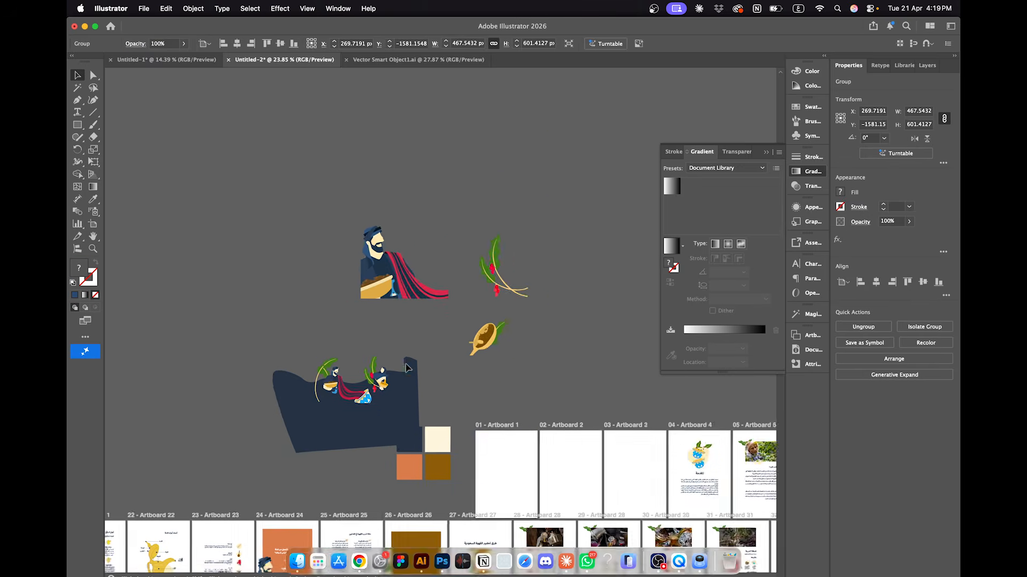
scroll(406, 365, down, 8)
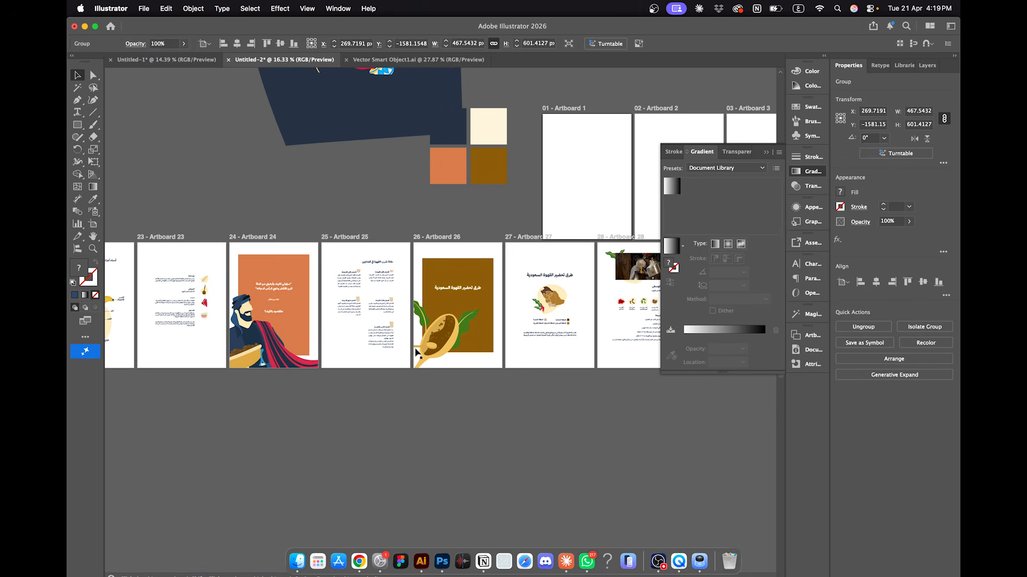
click(263, 354)
scroll(262, 354, up, 5)
scroll(263, 354, right, 3)
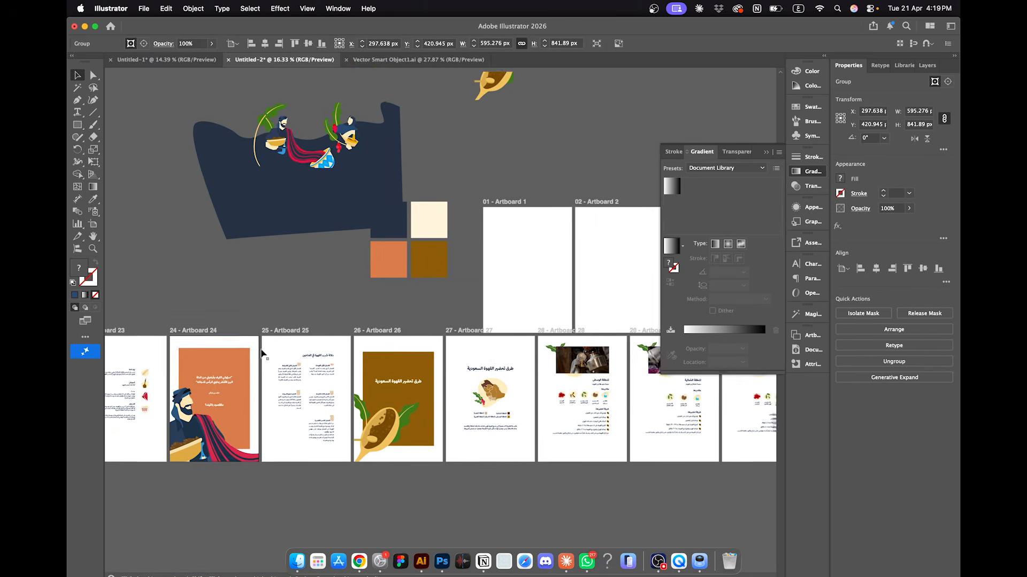
scroll(263, 354, up, 5)
scroll(263, 354, right, 3)
scroll(396, 230, up, 2)
scroll(395, 230, left, 3)
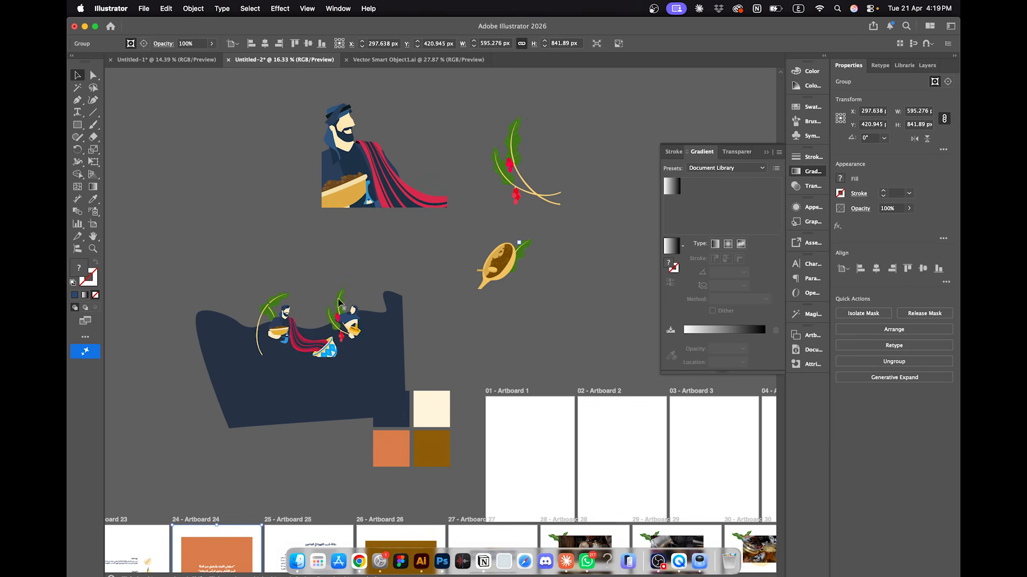
scroll(338, 302, up, 5)
scroll(375, 337, up, 5)
scroll(407, 360, right, 4)
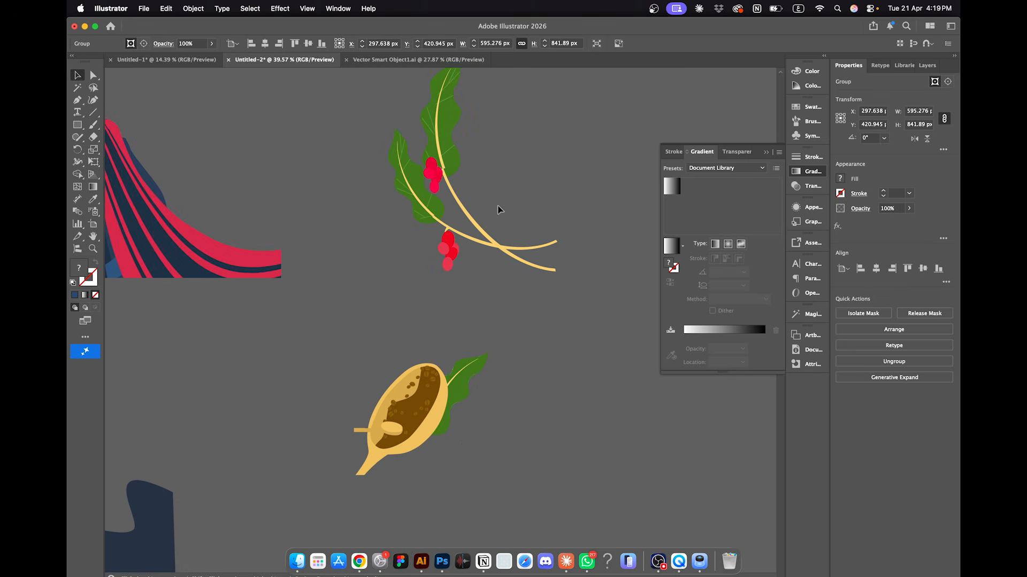
Step: Copy the coffee branch with leaves and red berries from Illustrator and paste it into the Photoshop document as a Smart Object
click(439, 402)
click(447, 160)
key(super+c)
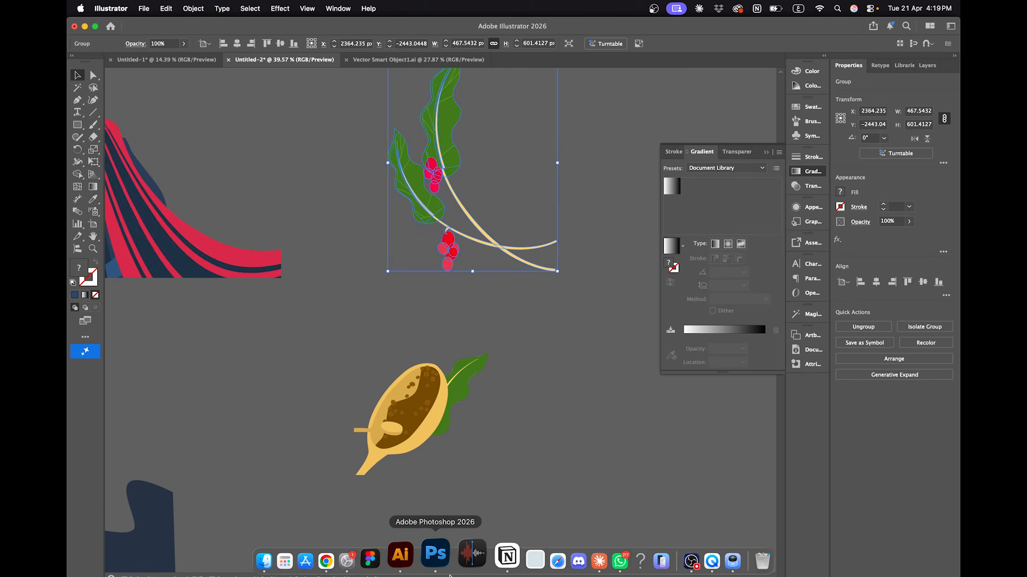
click(448, 573)
key(super+v)
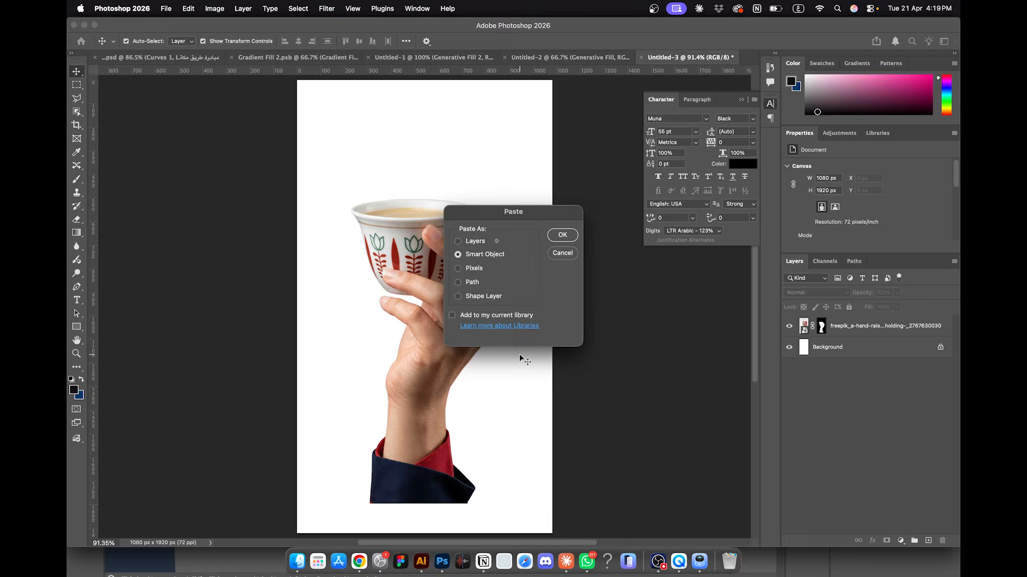
key(Return)
Step: Place the pasted coffee branch over the left side of the hand and move its layer beneath the hand photo
drag(407, 282, 378, 334)
drag(451, 318, 466, 324)
drag(378, 353, 382, 359)
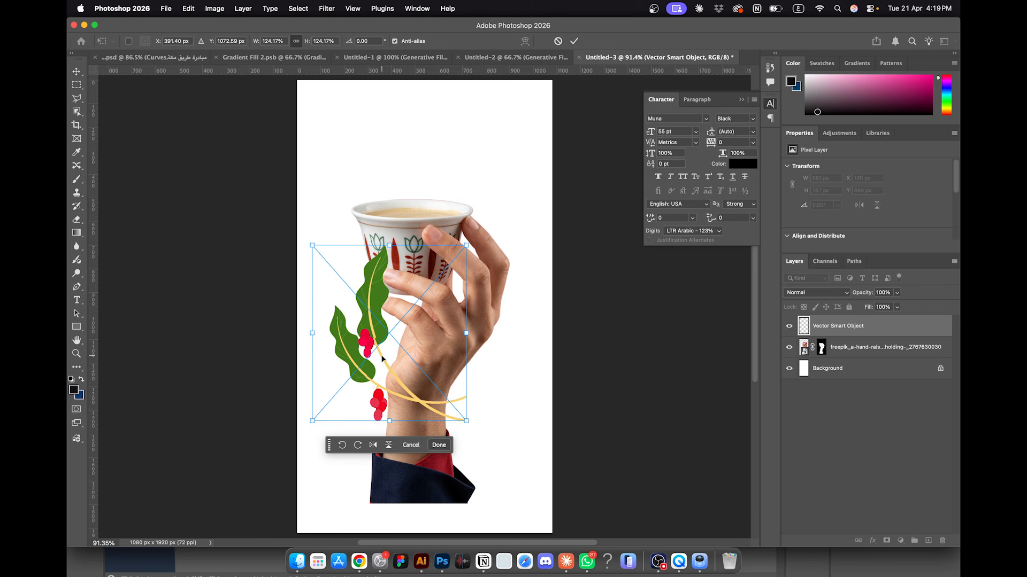
key(Return)
drag(829, 325, 826, 355)
scroll(425, 307, up, 5)
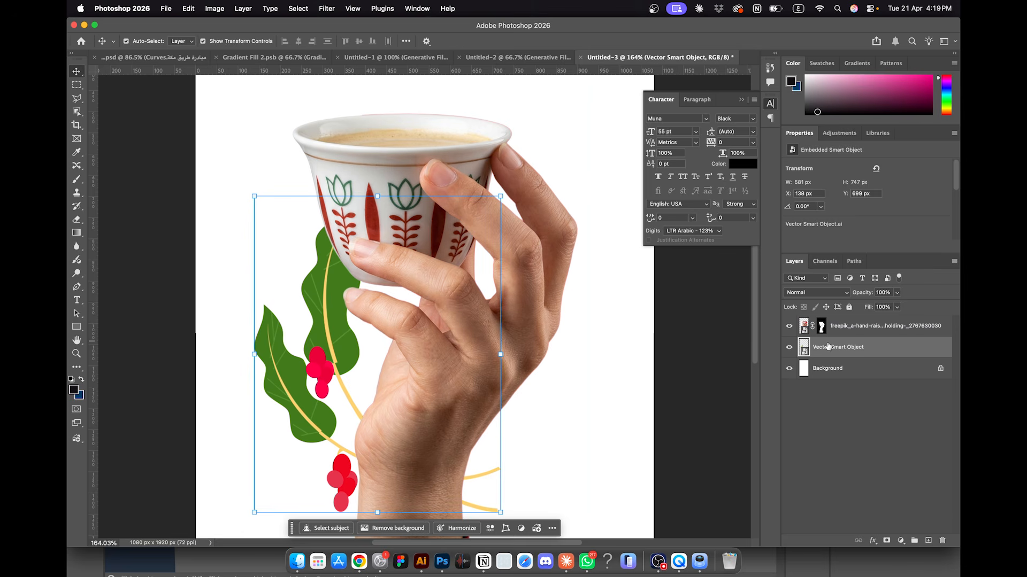
Step: Shift the coffee branch slightly right, closer to the hand, to X 155 px
drag(828, 342, 828, 321)
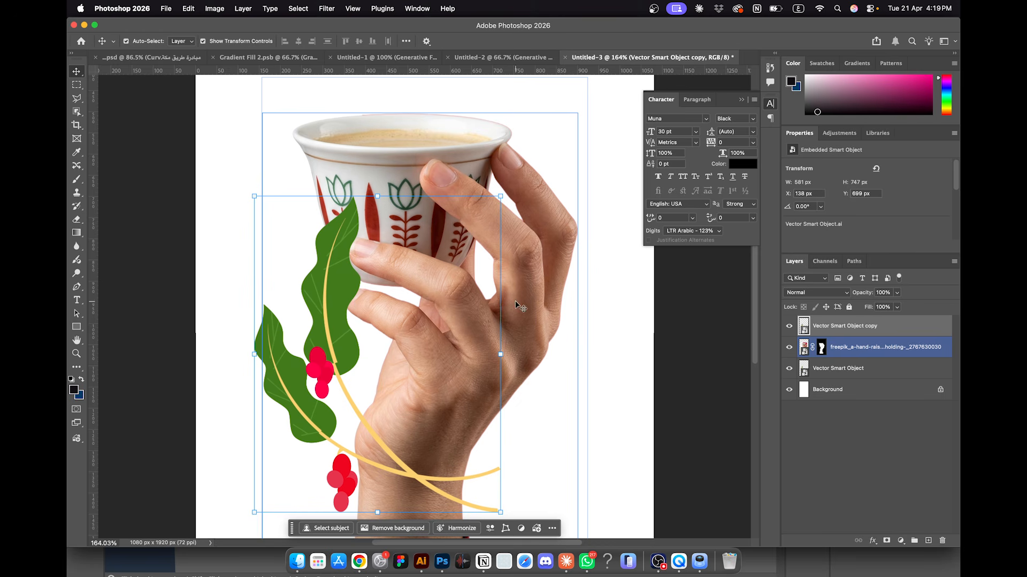
key(super+z)
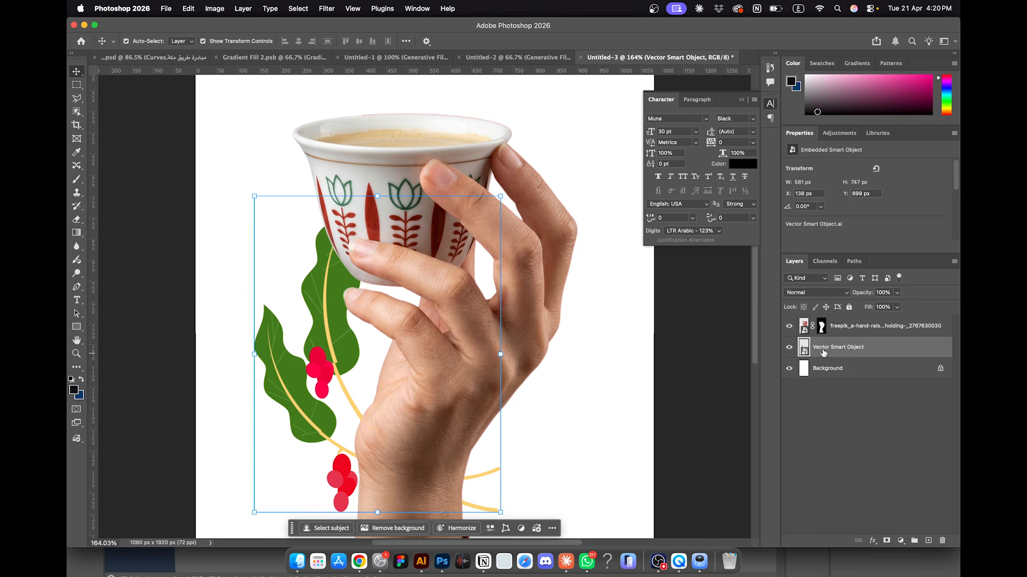
key(super+t)
drag(303, 296, 334, 305)
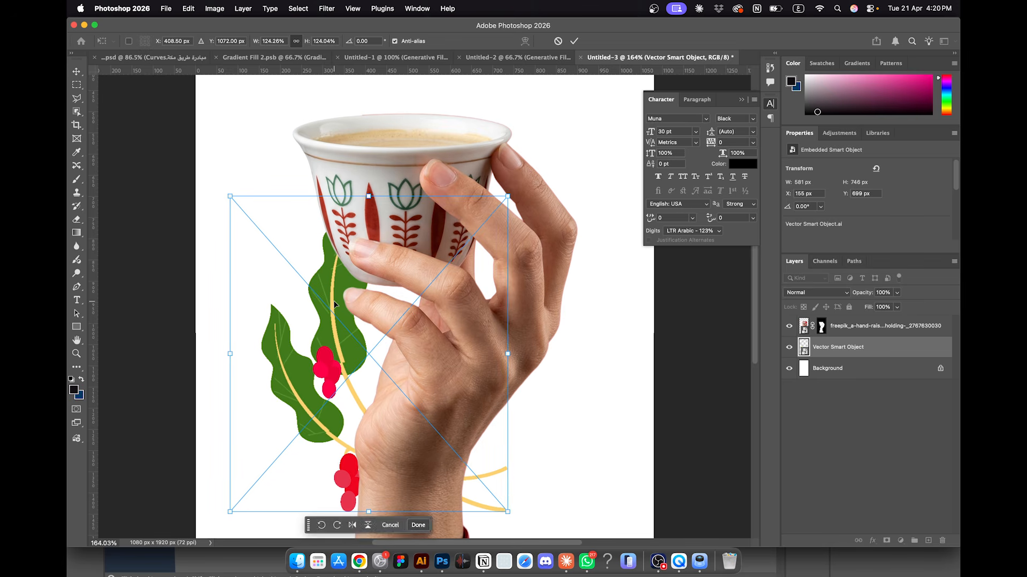
key(Return)
Step: Duplicate the branch layer, move the copy above the hand photo and hide it with a black layer mask
key(super+j)
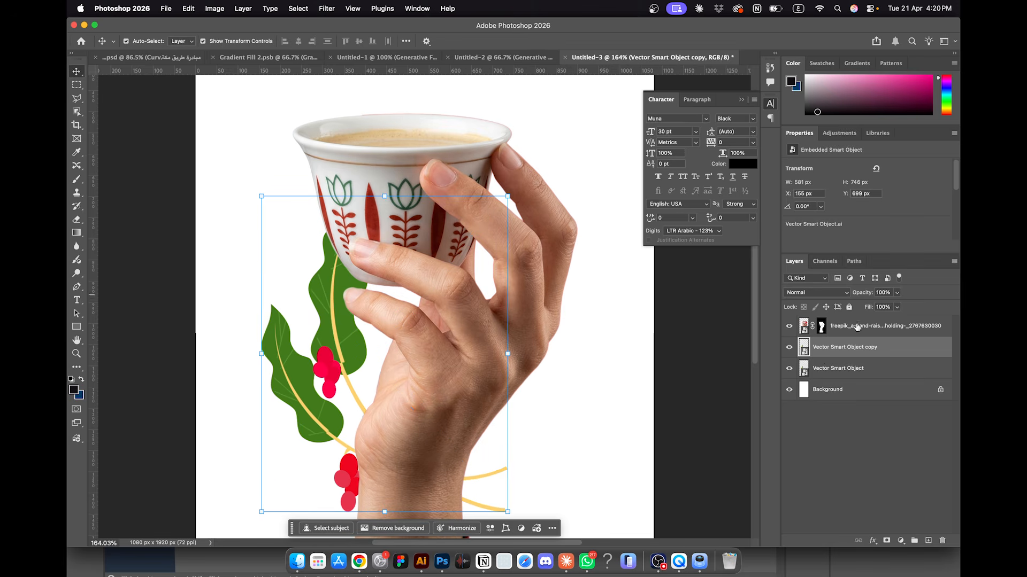
drag(829, 351, 827, 320)
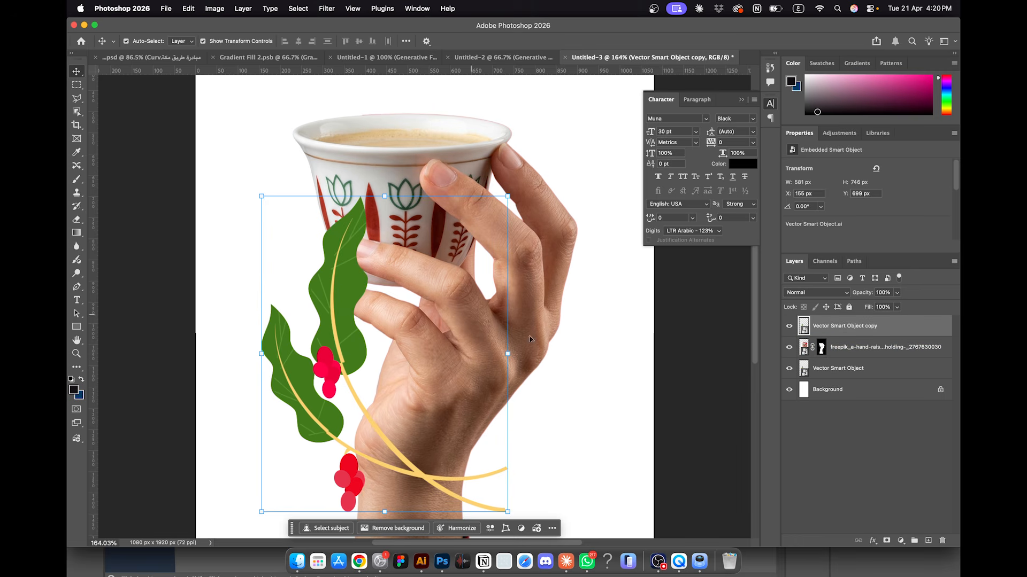
alt+click(886, 540)
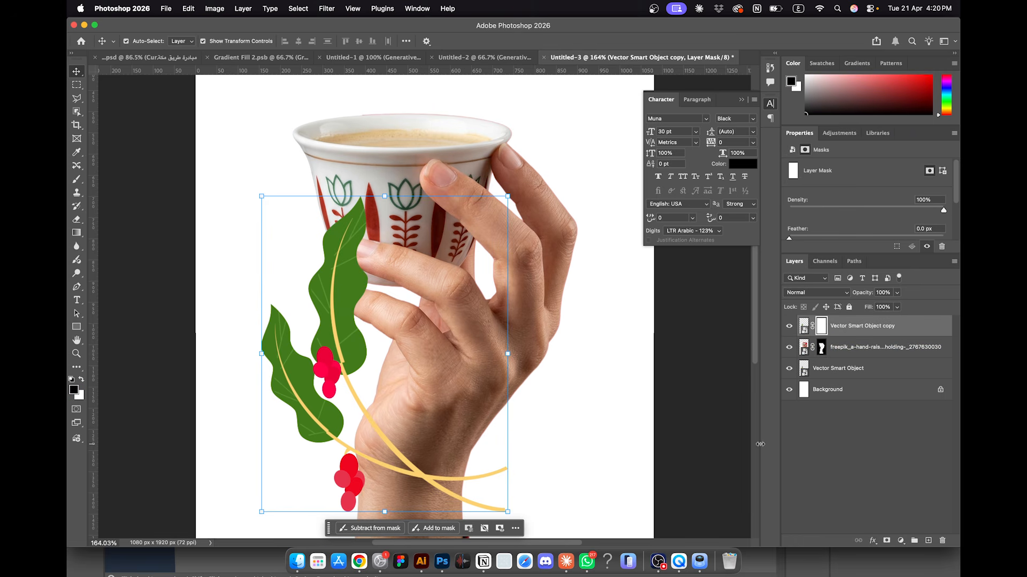
Step: Paint white on the branch copy's mask with a 125 px brush to reveal the upper leaf tip over the cup
click(77, 180)
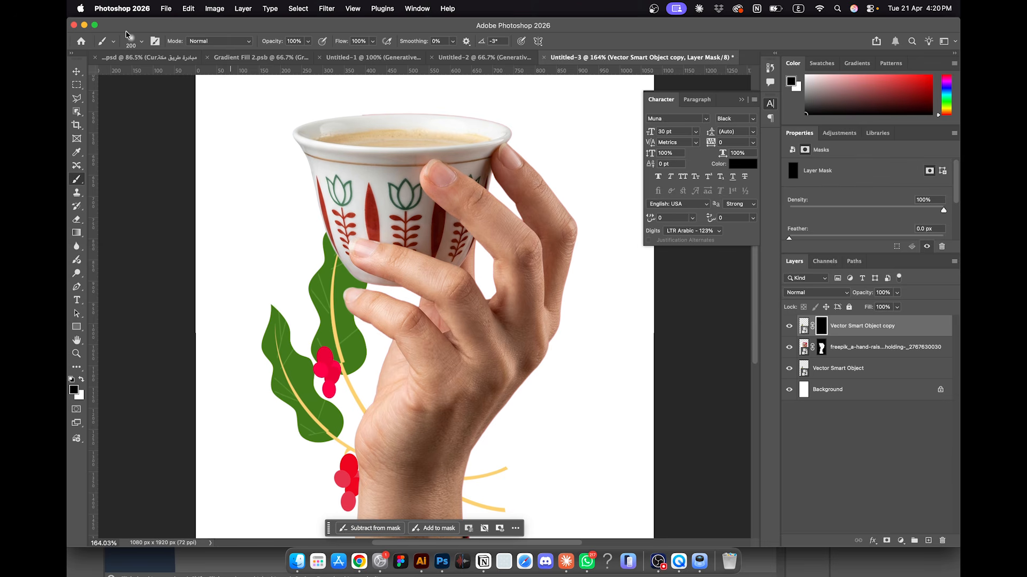
click(129, 38)
key(Return)
key(bracketleft)
key(x)
key(bracketleft)
key(bracketleft)
mouse_move(360, 256)
mouse_down()
mouse_move(347, 224)
mouse_move(335, 224)
mouse_move(335, 250)
mouse_move(329, 240)
mouse_move(363, 226)
mouse_move(380, 194)
mouse_up()
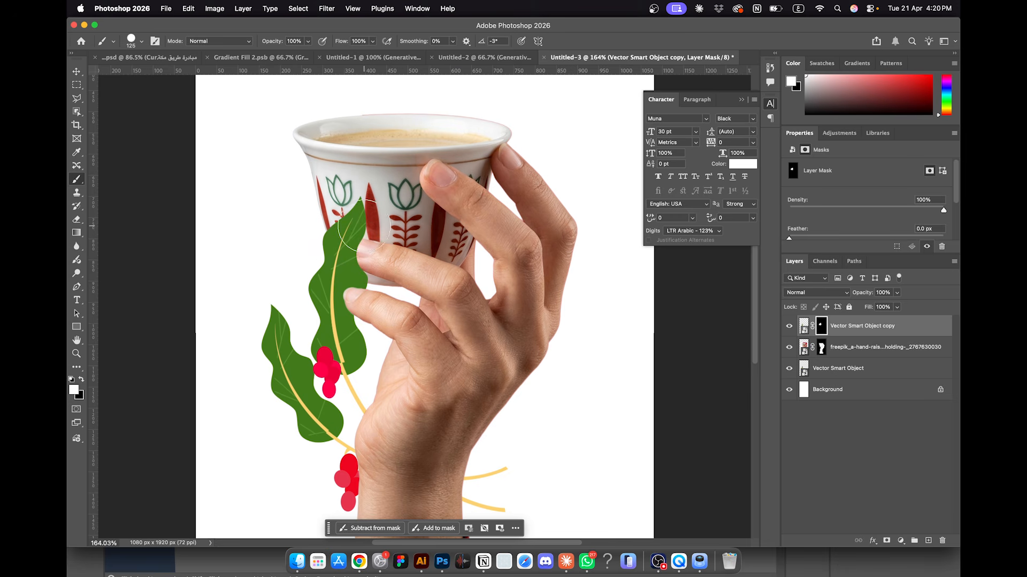
Step: Convert the masked hand photo layer to a Smart Object
scroll(364, 225, up, 5)
click(77, 113)
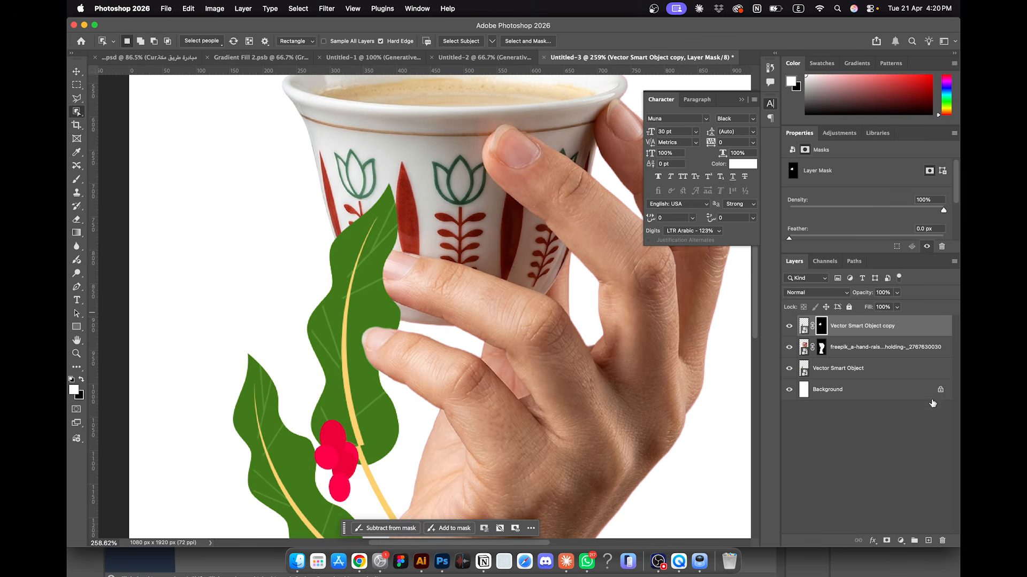
click(851, 345)
right_click(867, 350)
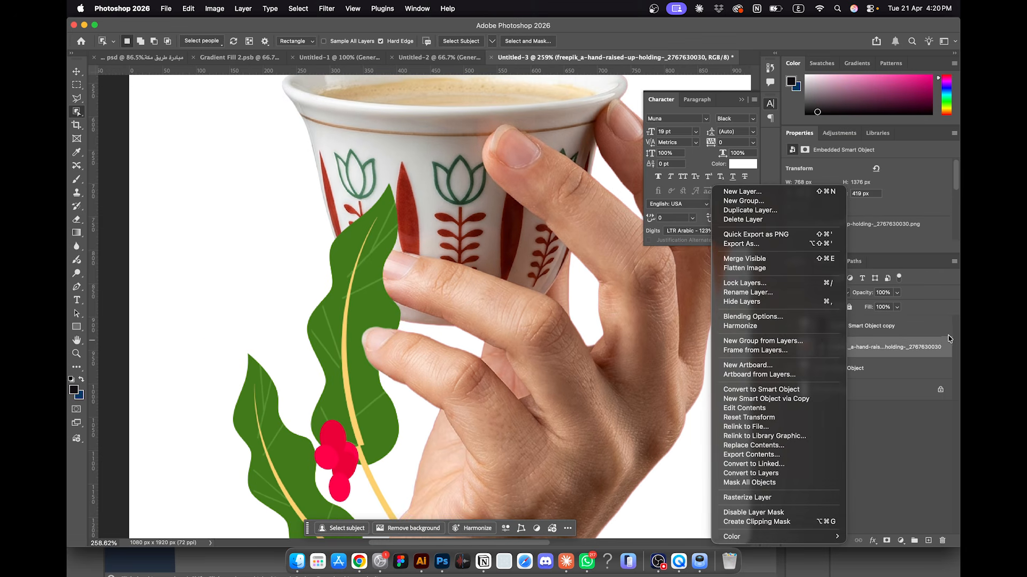
click(827, 390)
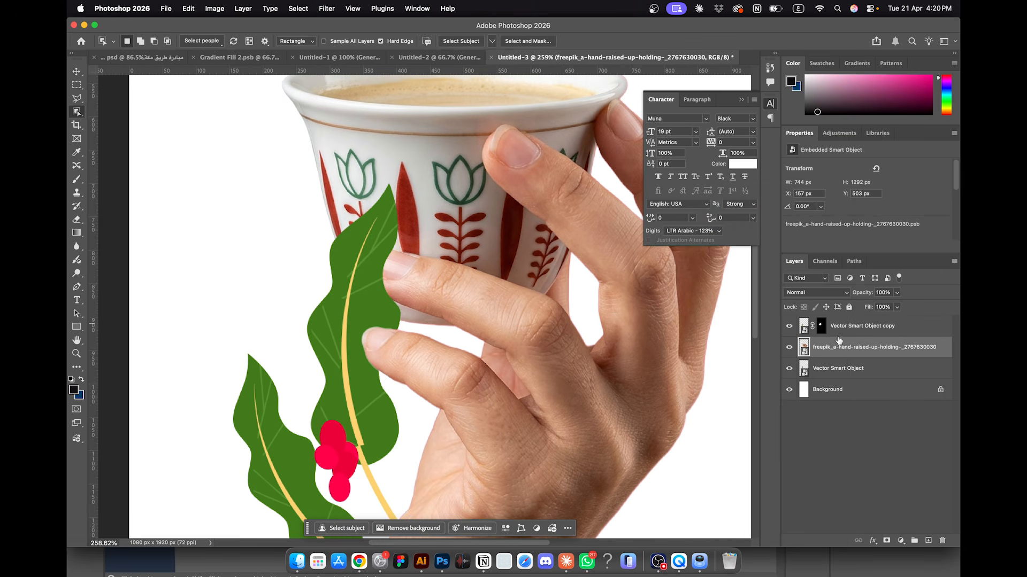
Step: Select the fingertip overlapping the leaf and paint it black on the branch copy's mask to bring the finger in front
drag(362, 245, 458, 311)
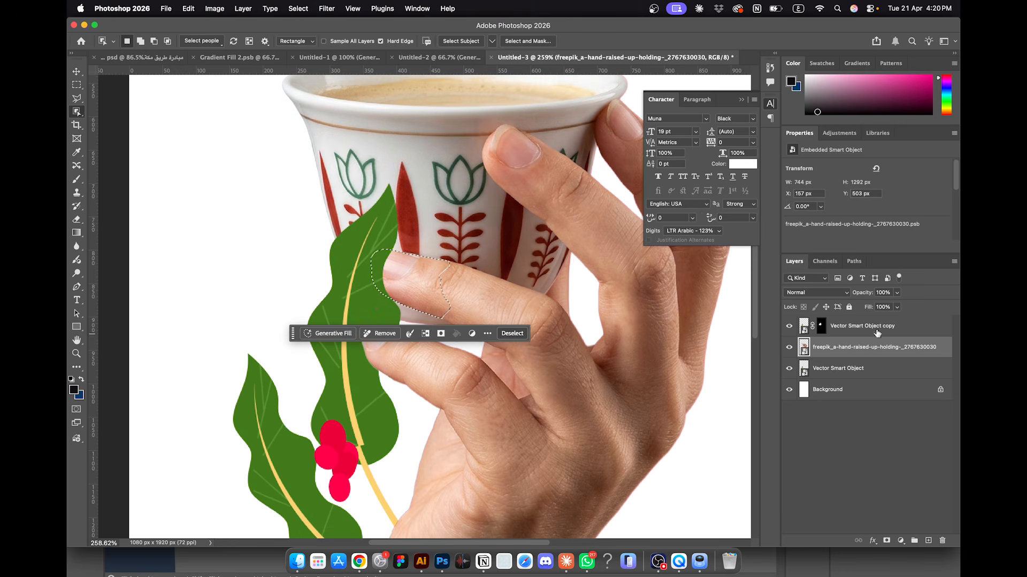
click(818, 328)
click(819, 327)
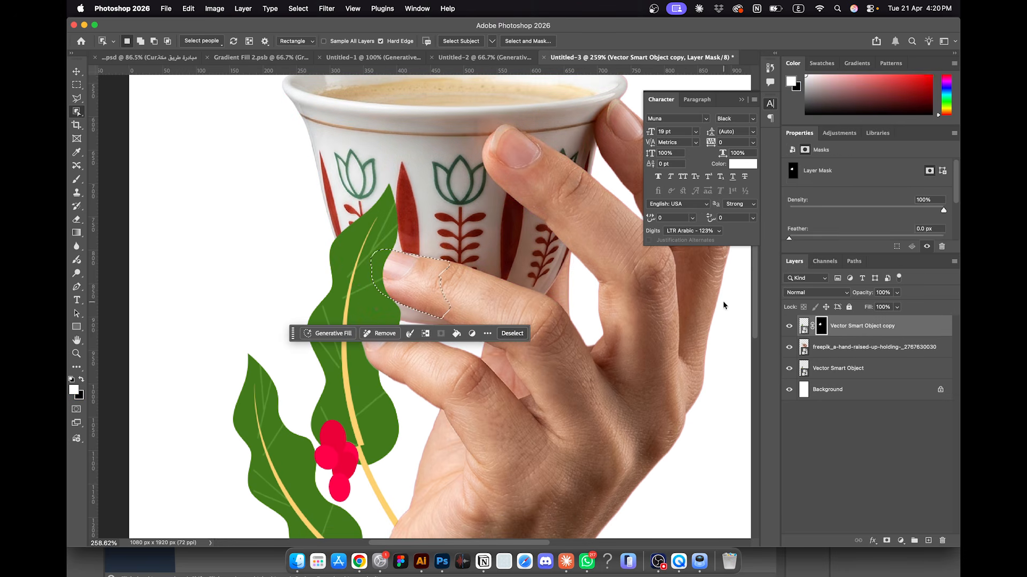
click(77, 179)
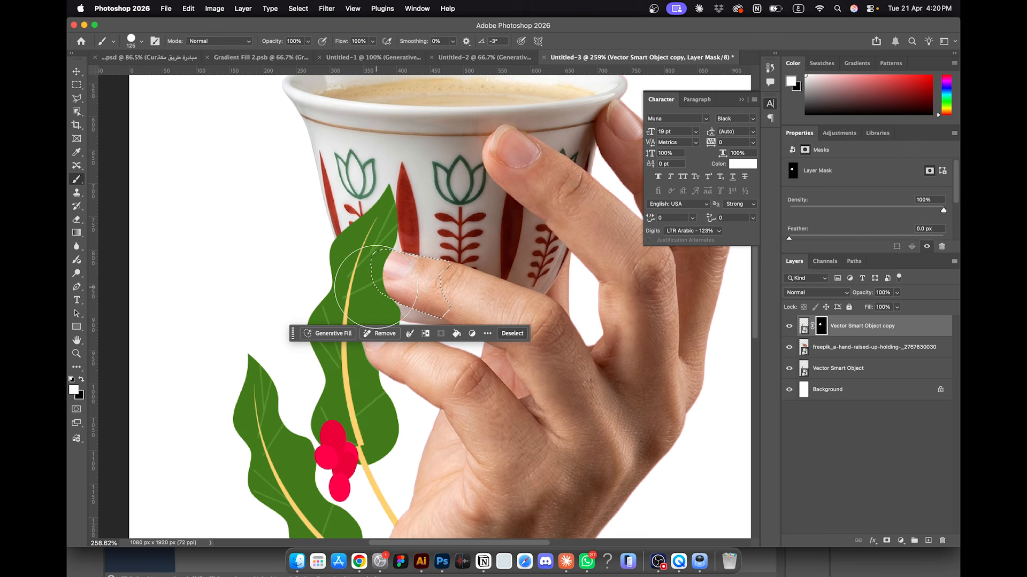
key(x)
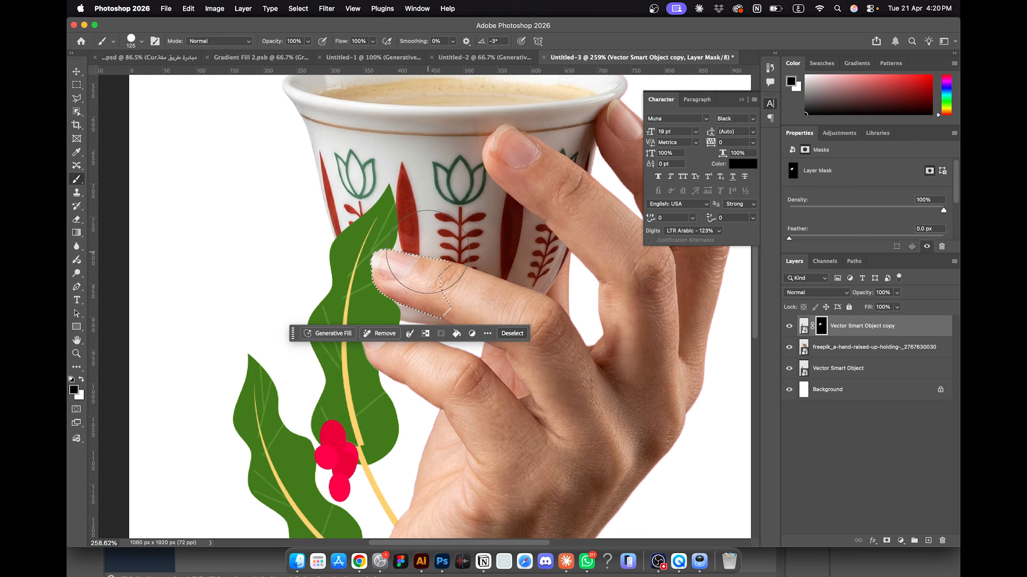
click(512, 333)
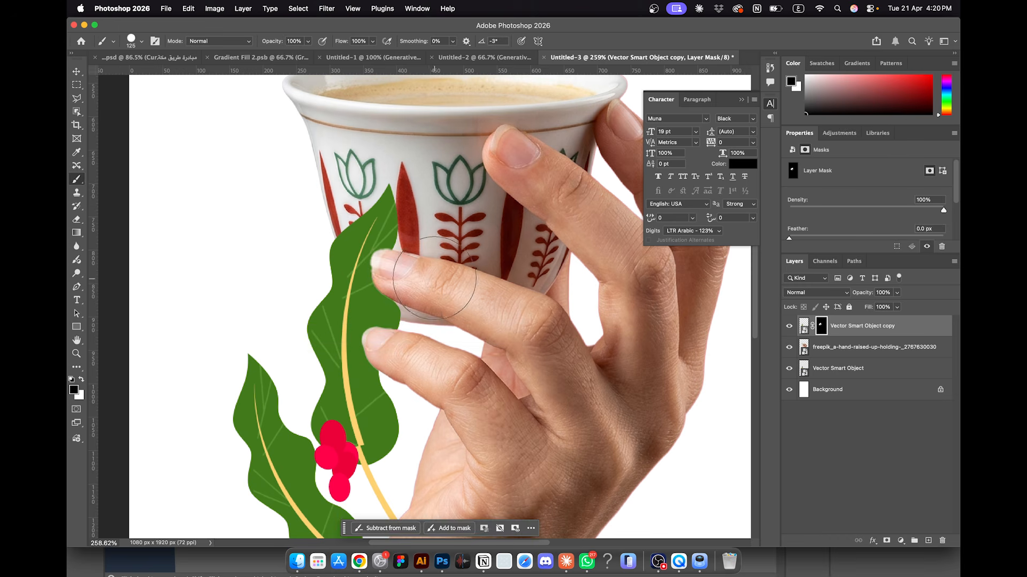
Step: Add a new layer clipped to the masked branch copy, set it to Multiply and sample the leaf's green
click(832, 352)
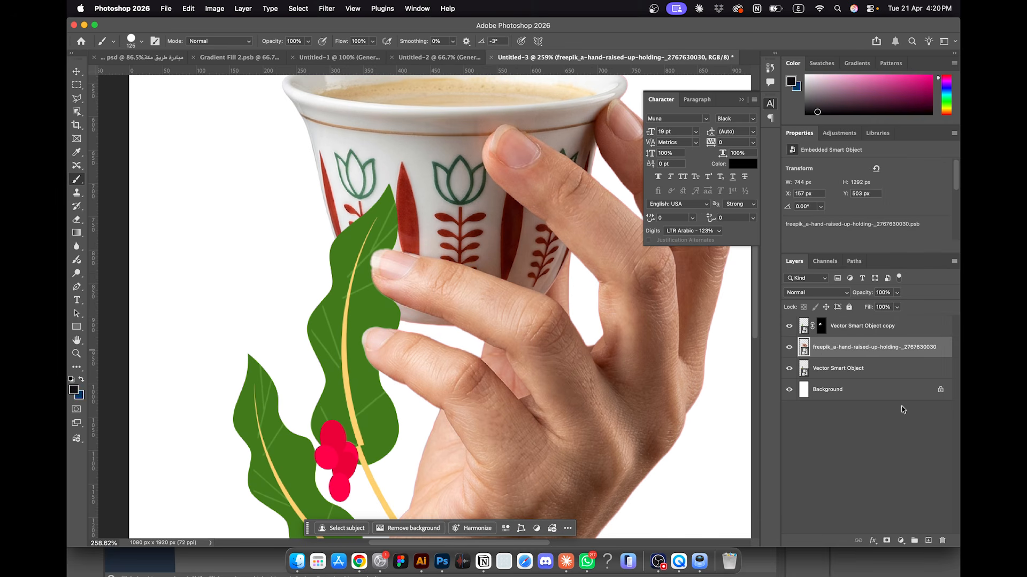
click(845, 331)
click(927, 541)
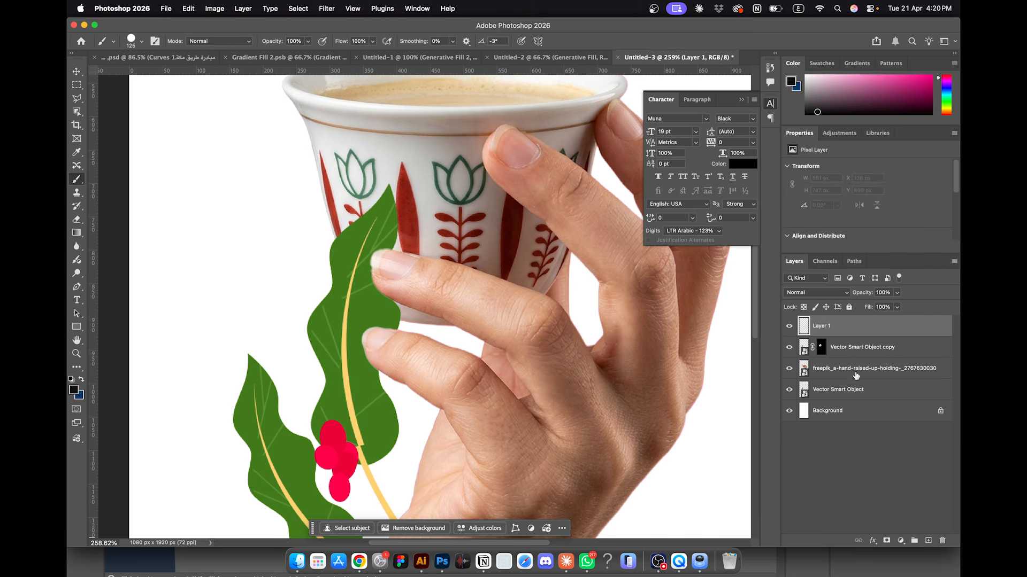
alt+click(844, 336)
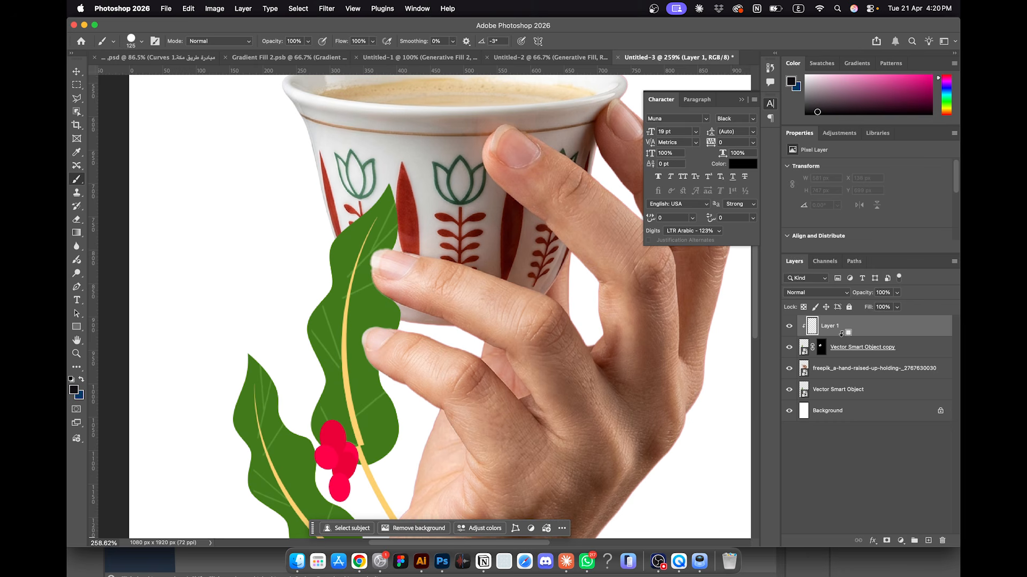
alt+click(378, 279)
click(817, 293)
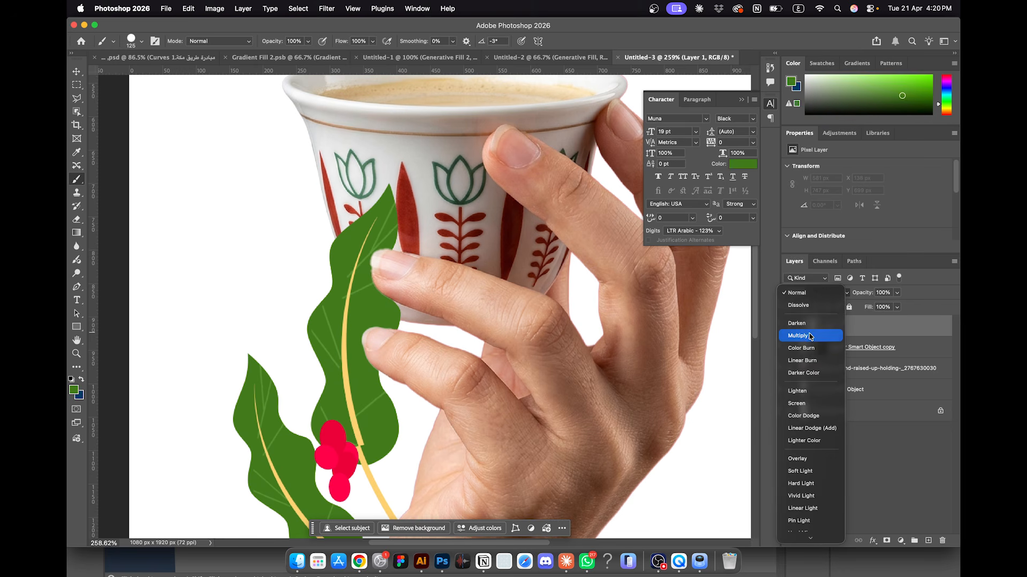
click(810, 336)
Step: Paint a soft shadow on the leaf around the fingertip with a 70 px, 0% hardness brush, at 90% layer opacity and 92% fill
key(bracketleft)
key(bracketleft)
key(bracketleft)
key(bracketleft)
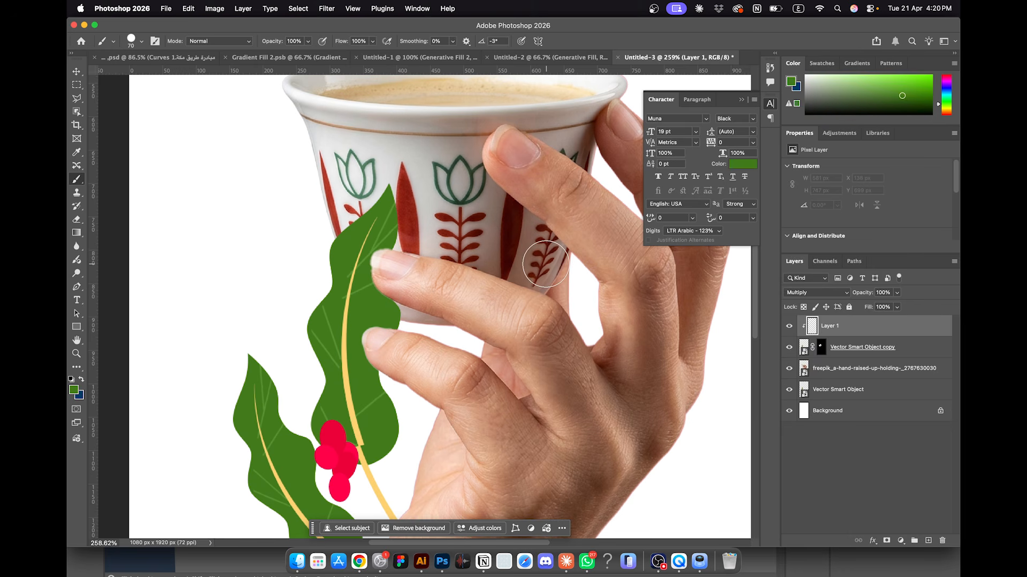
click(131, 40)
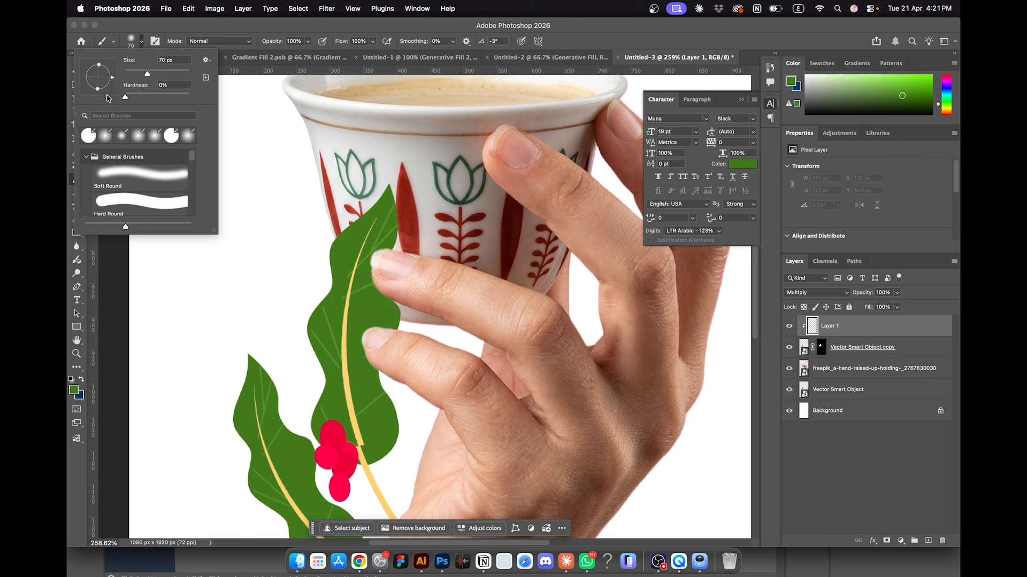
key(Return)
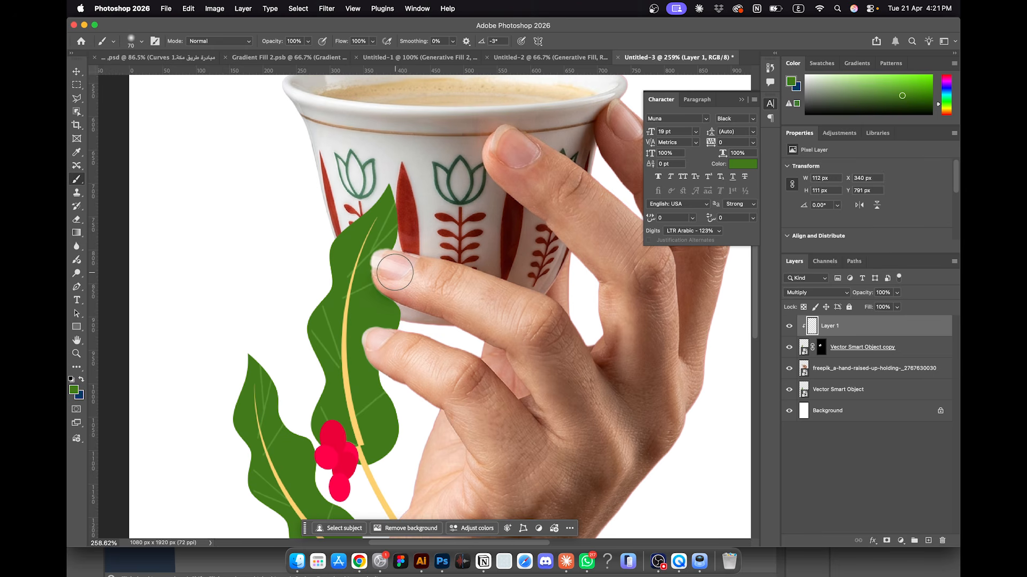
drag(390, 266, 388, 271)
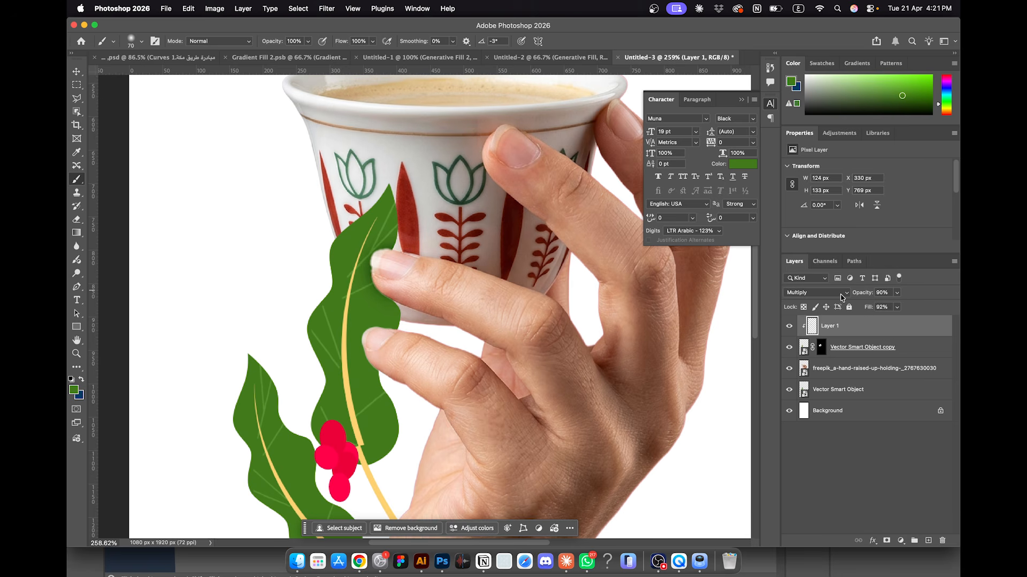
Step: Add a mask to the branch layer behind the hand and paint out the yellow stem ends right of the wrist
key(super+0)
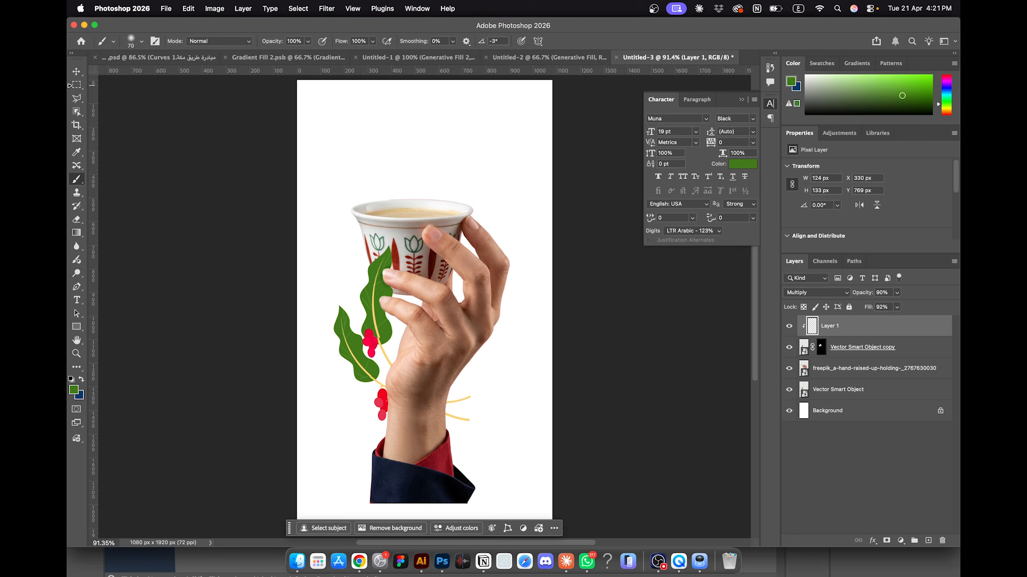
click(77, 72)
click(861, 390)
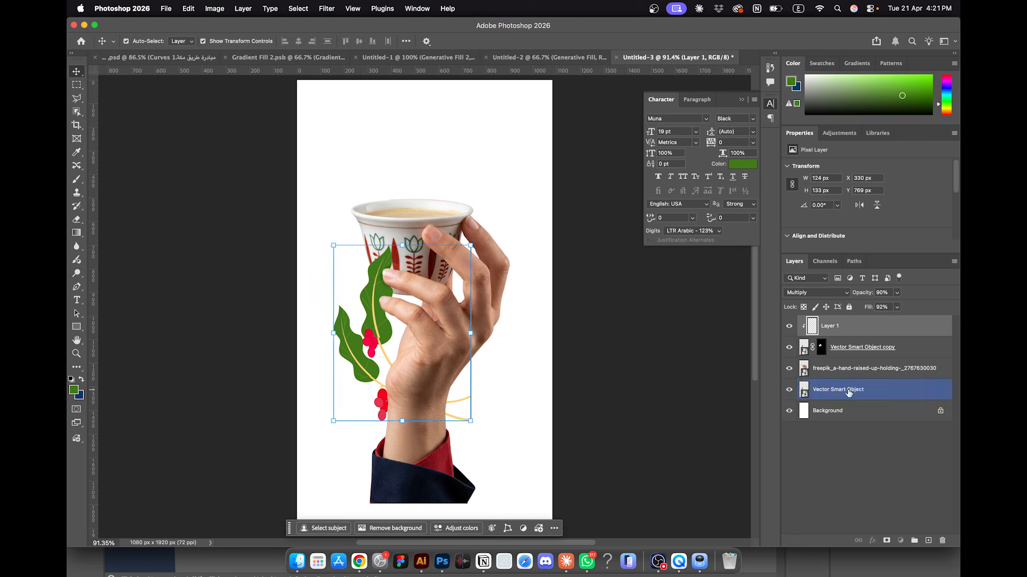
click(887, 541)
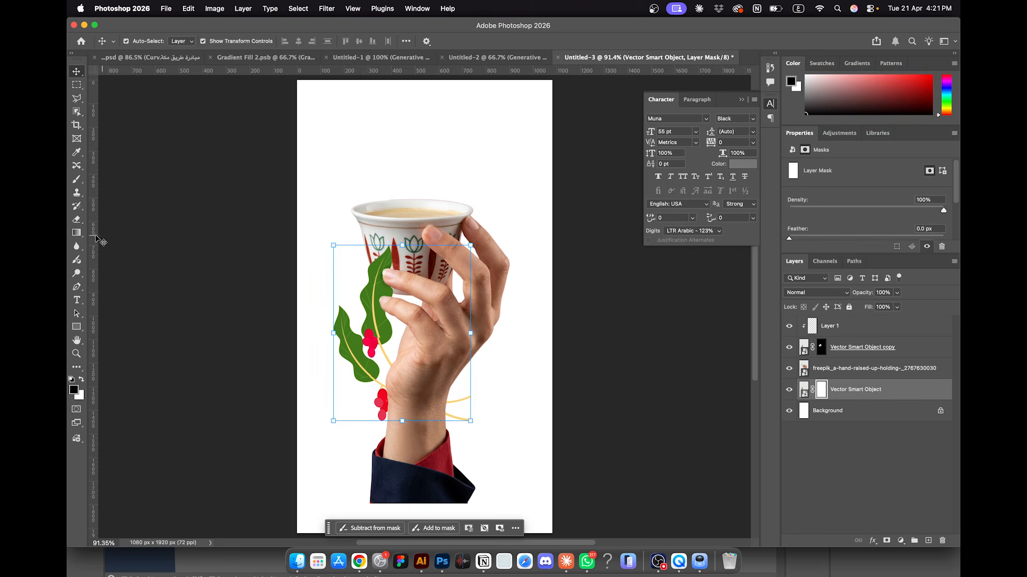
click(76, 180)
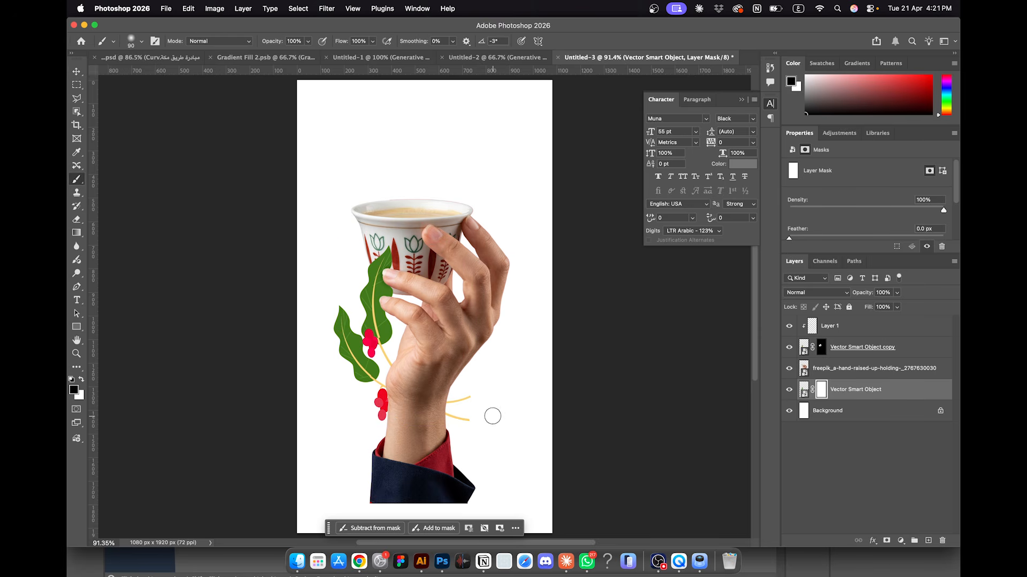
key(bracketright)
key(bracketright)
key(bracketright)
key(bracketright)
mouse_move(471, 395)
mouse_down()
mouse_move(463, 372)
mouse_move(463, 415)
mouse_up()
click(76, 71)
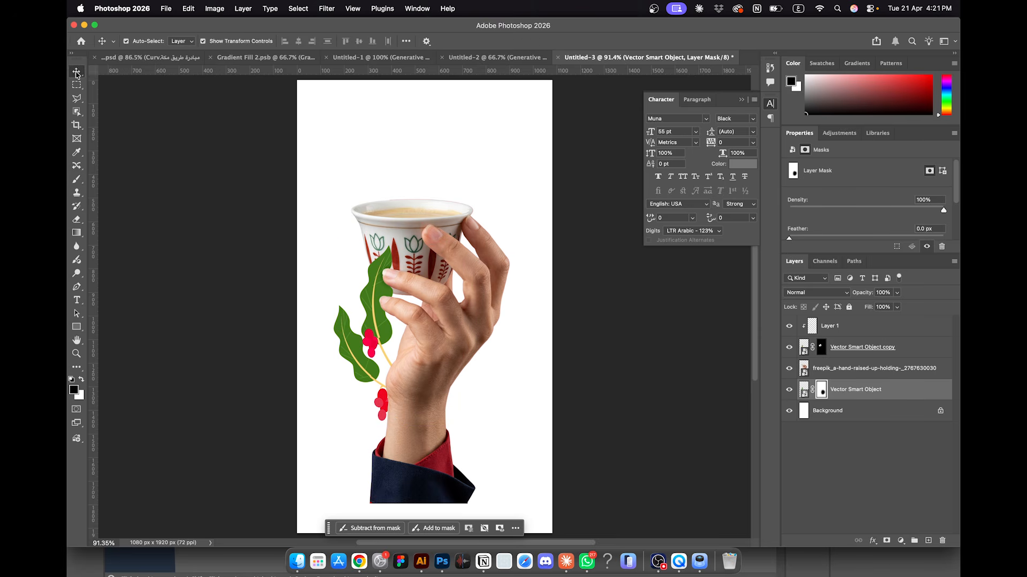
click(164, 279)
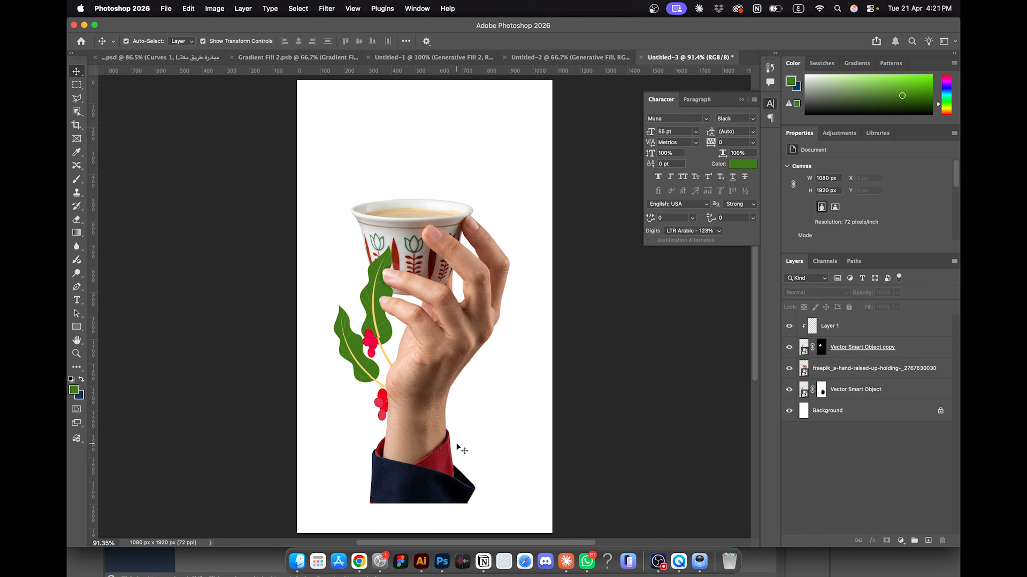
Step: Copy the coffee roasting pan with leaf from the Illustrator artwork and paste it into the Photoshop infographic as a Smart Object
click(422, 561)
scroll(498, 407, left, 5)
scroll(497, 408, up, 2)
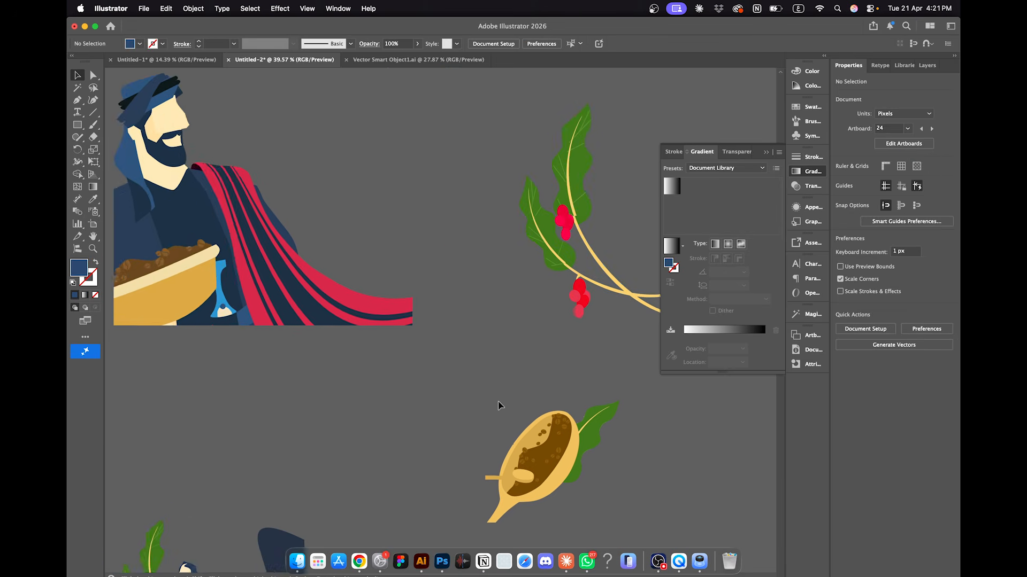
scroll(498, 406, left, 3)
alt+scroll(498, 406, down, 3)
scroll(497, 406, down, 3)
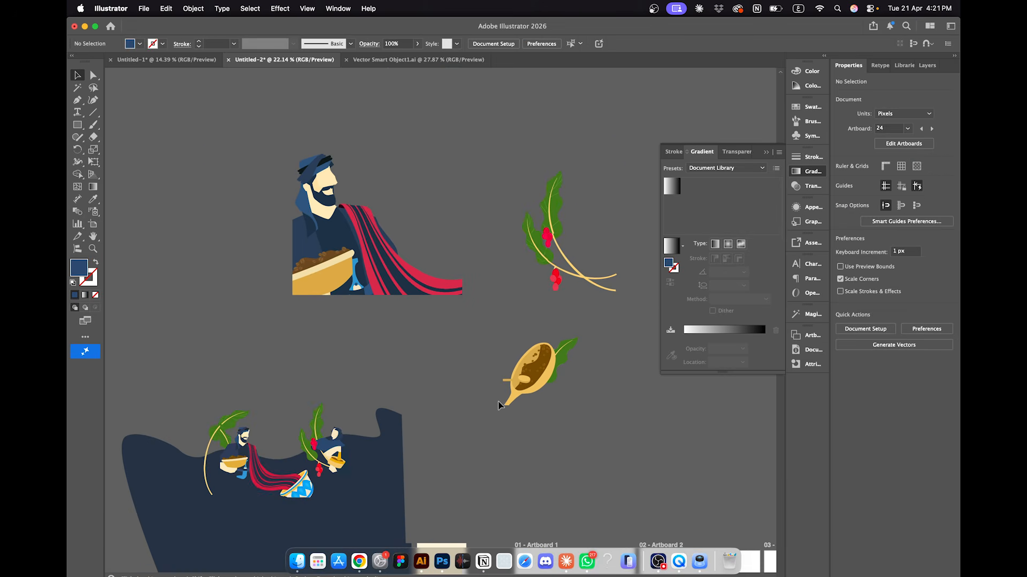
click(552, 249)
scroll(568, 334, down, 3)
scroll(568, 334, left, 1)
click(544, 345)
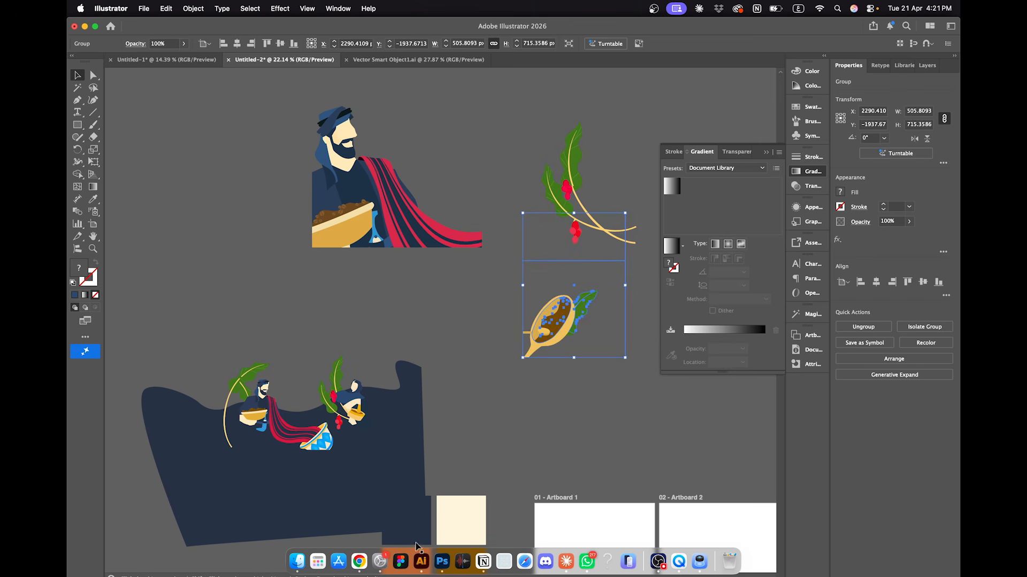
click(442, 562)
key(super+v)
key(Return)
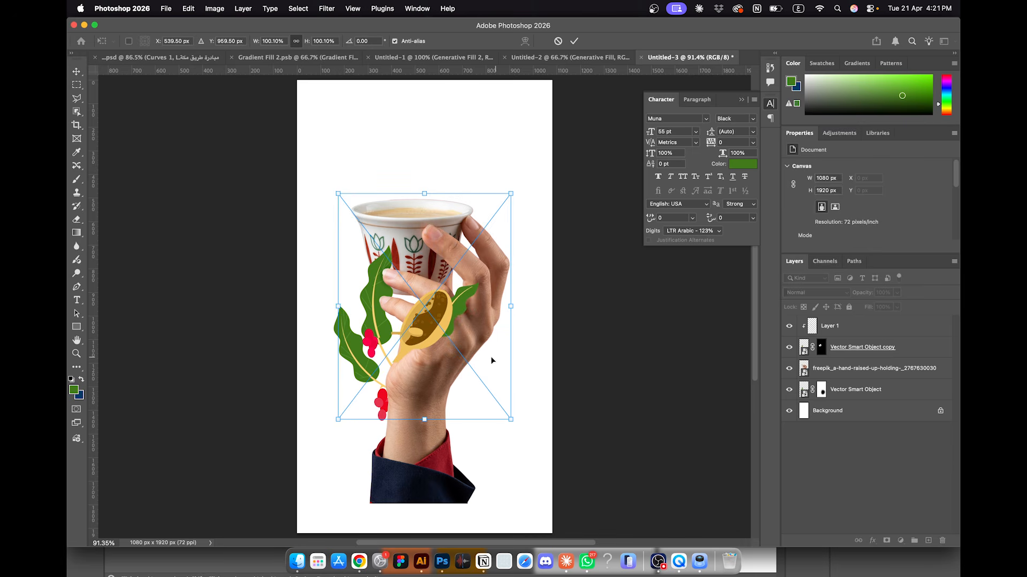
Step: Enlarge the pasted roasting pan to about 144% and place it across the wrist with its leaf showing beside the hand
drag(491, 359, 516, 416)
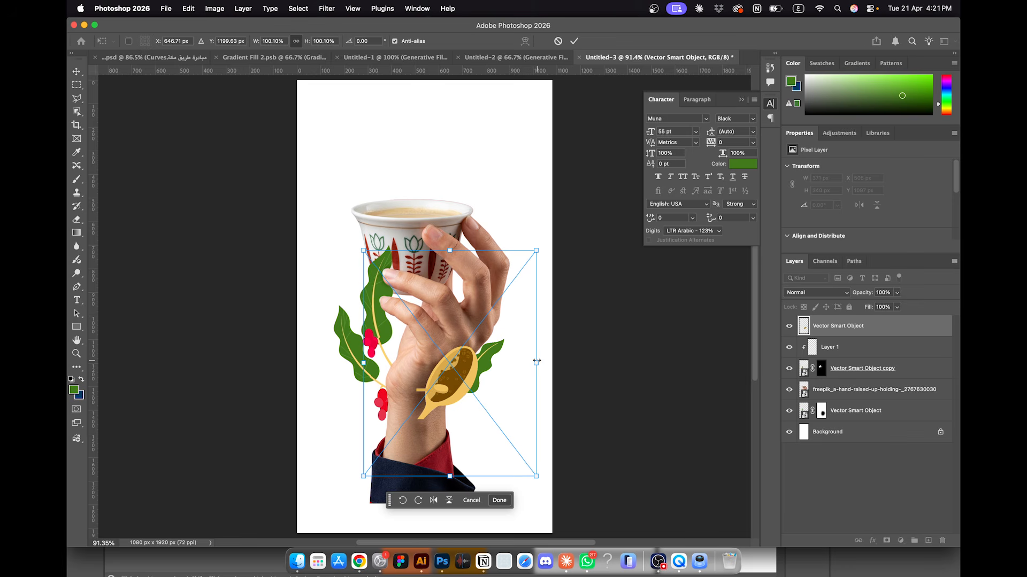
drag(537, 362, 577, 369)
mouse_move(466, 368)
mouse_down()
mouse_move(480, 364)
mouse_move(467, 375)
mouse_up()
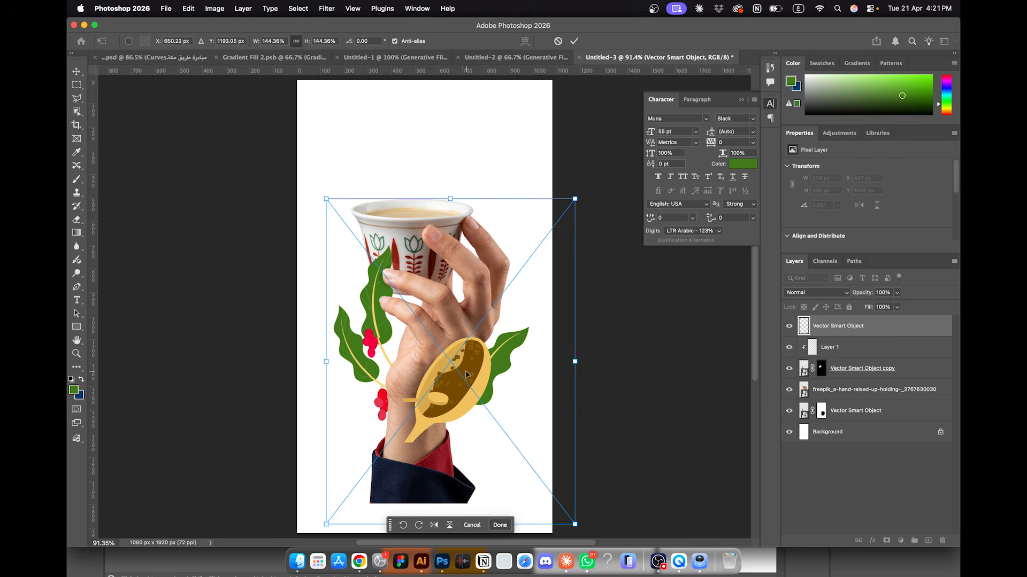
key(Return)
click(459, 465)
scroll(428, 481, up, 3)
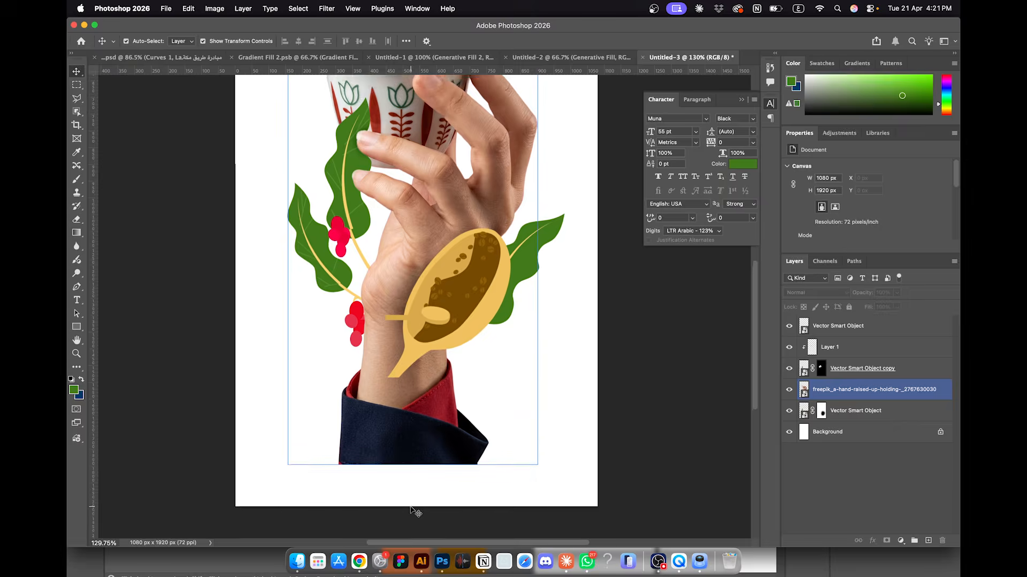
scroll(416, 512, up, 3)
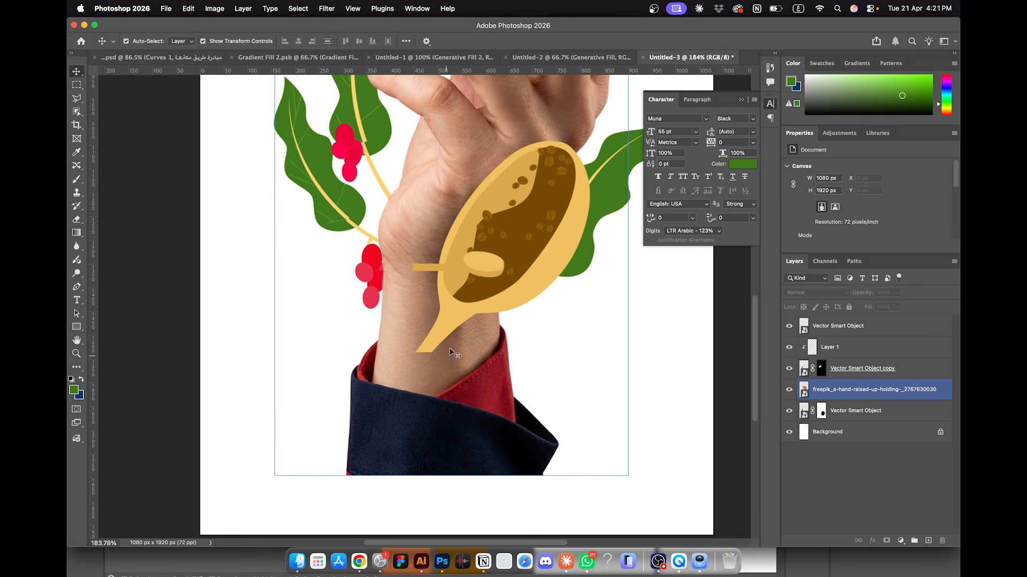
click(522, 354)
scroll(522, 355, down, 4)
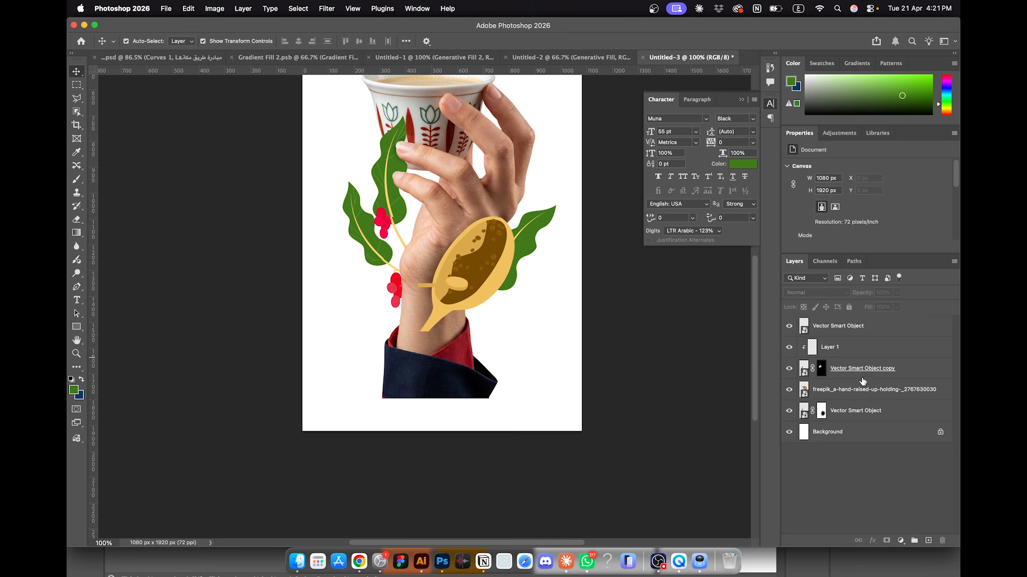
Step: Select all layers above the Background and move the composition down until the sleeve runs off the canvas's lower edge
click(837, 326)
shift+click(840, 408)
key(super+0)
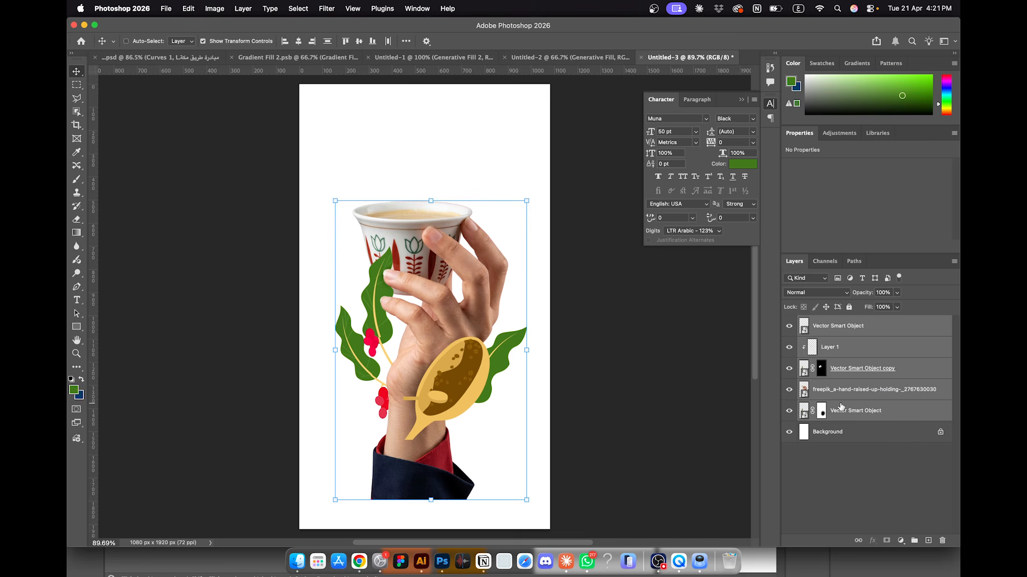
drag(429, 319, 428, 409)
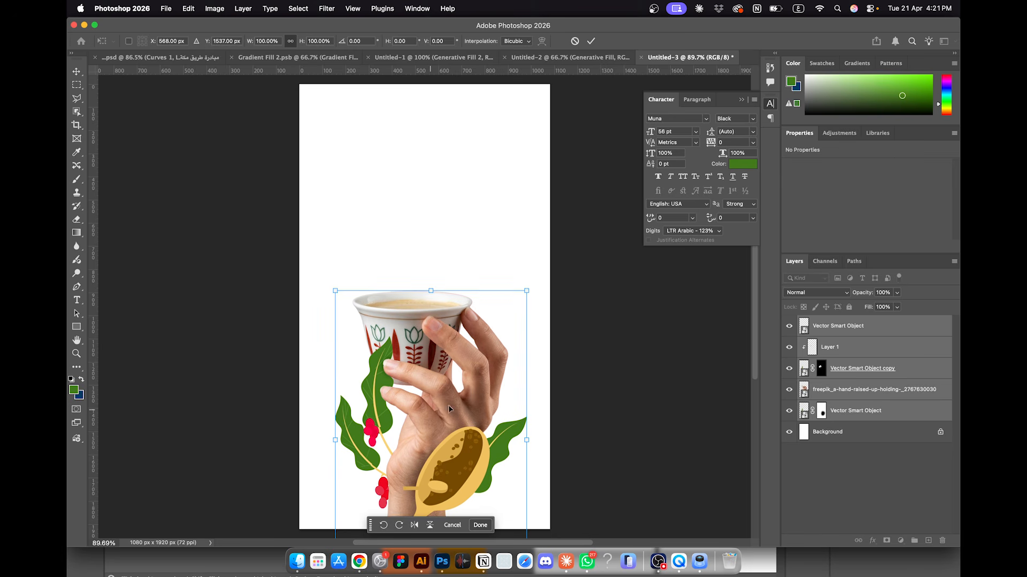
key(Return)
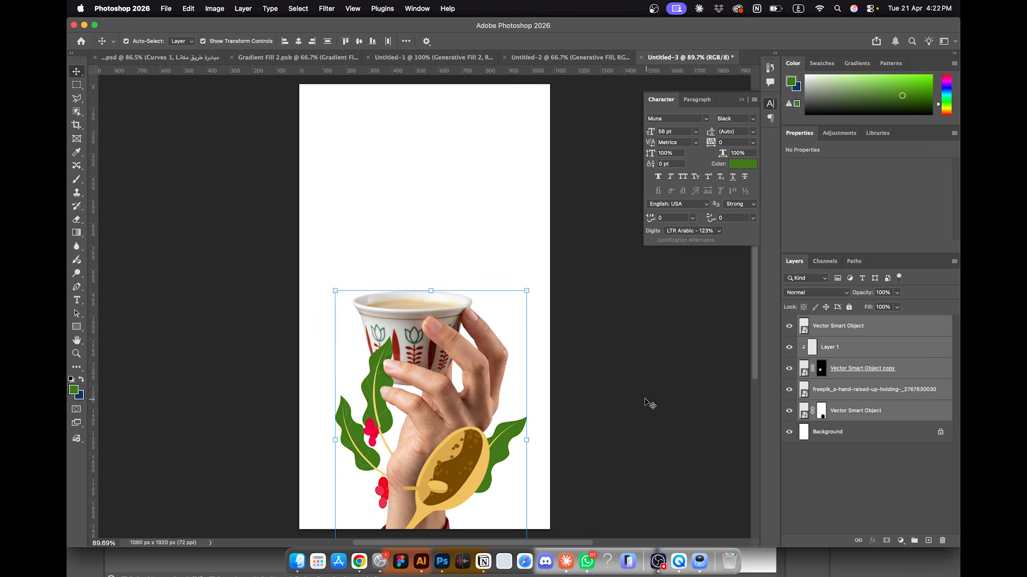
drag(528, 291, 522, 307)
drag(455, 366, 455, 377)
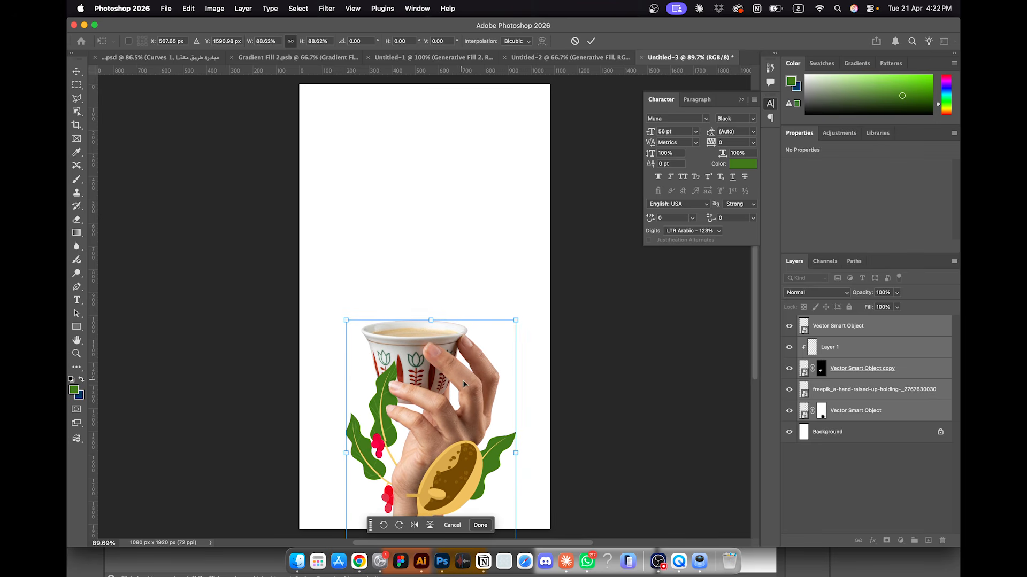
key(super+z)
key(super+z)
key(Escape)
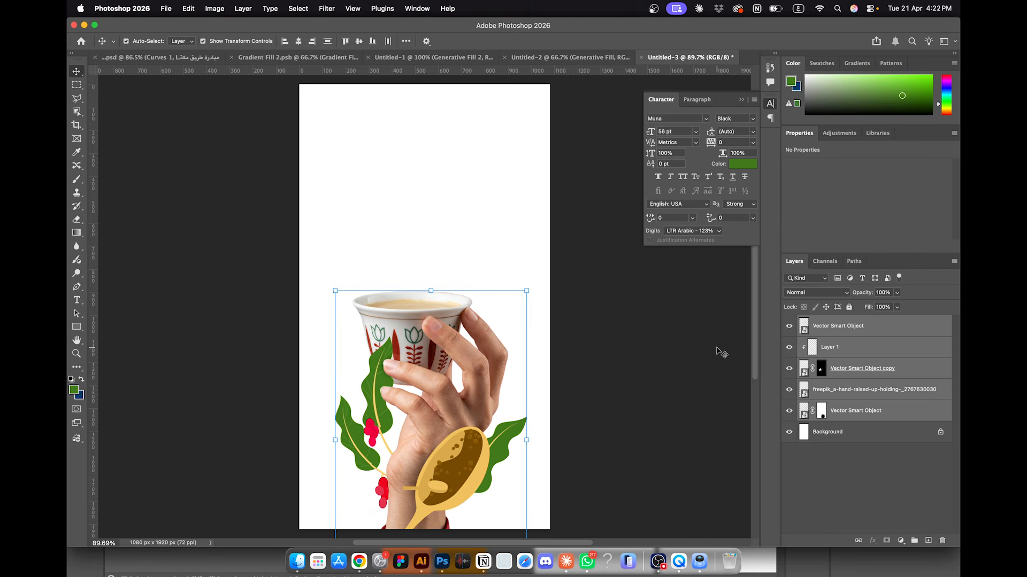
Step: Group the selected hand and illustration layers, duplicate the group, and hide the original group
key(super+g)
key(super+j)
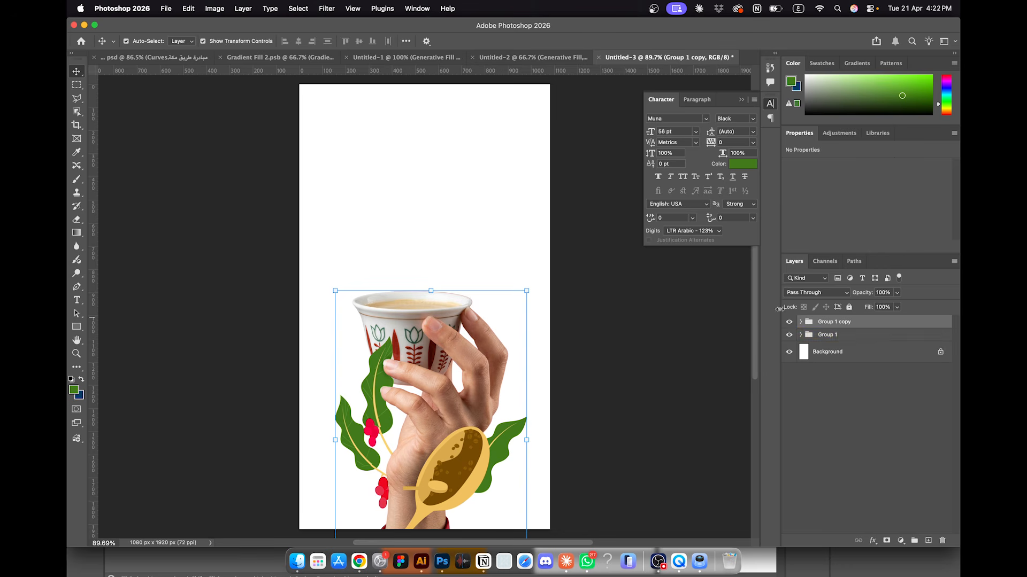
click(788, 335)
Step: Switch to Illustrator and move the navy wavy shape away from behind the small figure illustrations
click(423, 561)
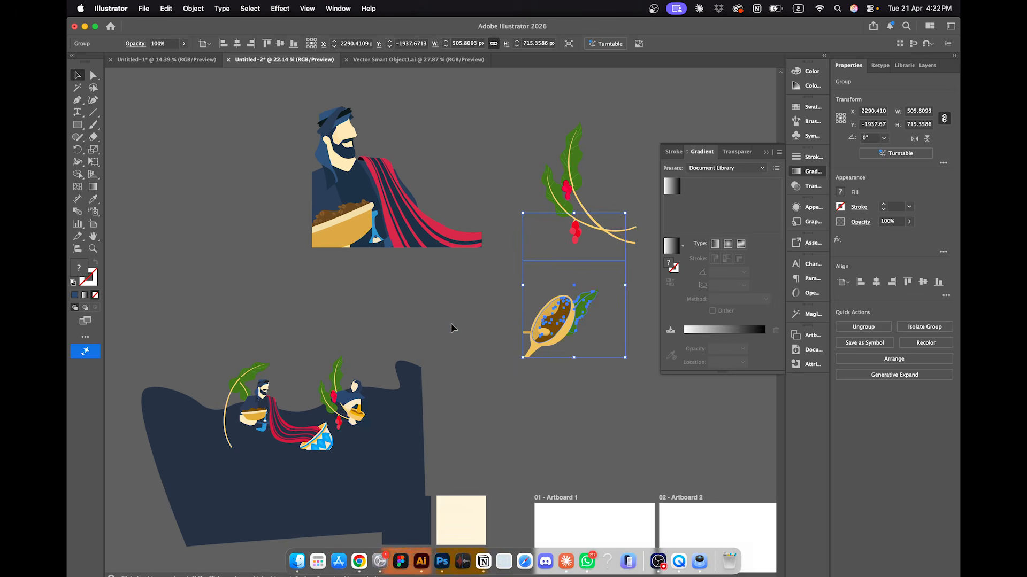
scroll(454, 326, down, 5)
scroll(455, 327, left, 5)
click(352, 308)
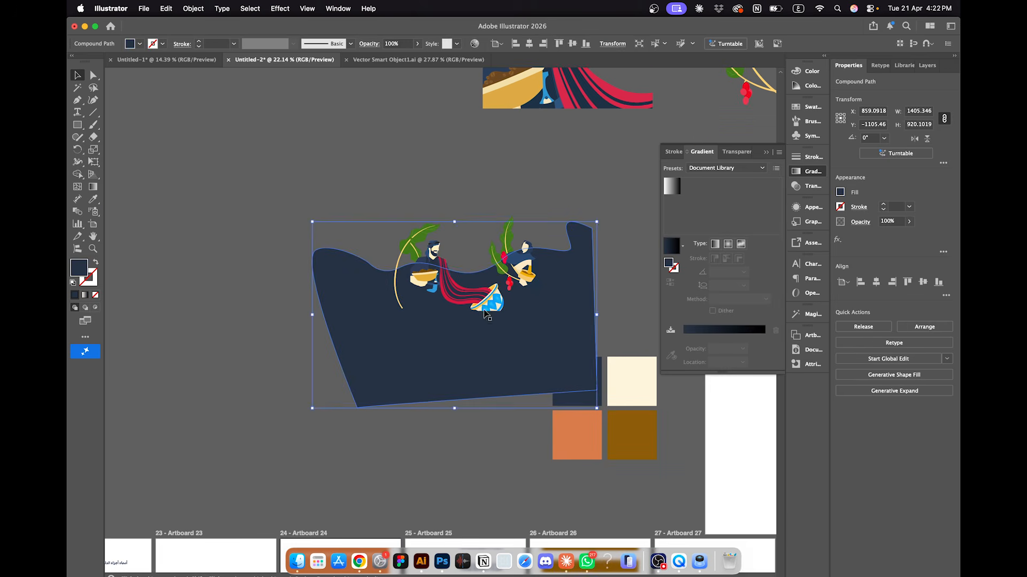
drag(451, 352, 300, 314)
key(super+z)
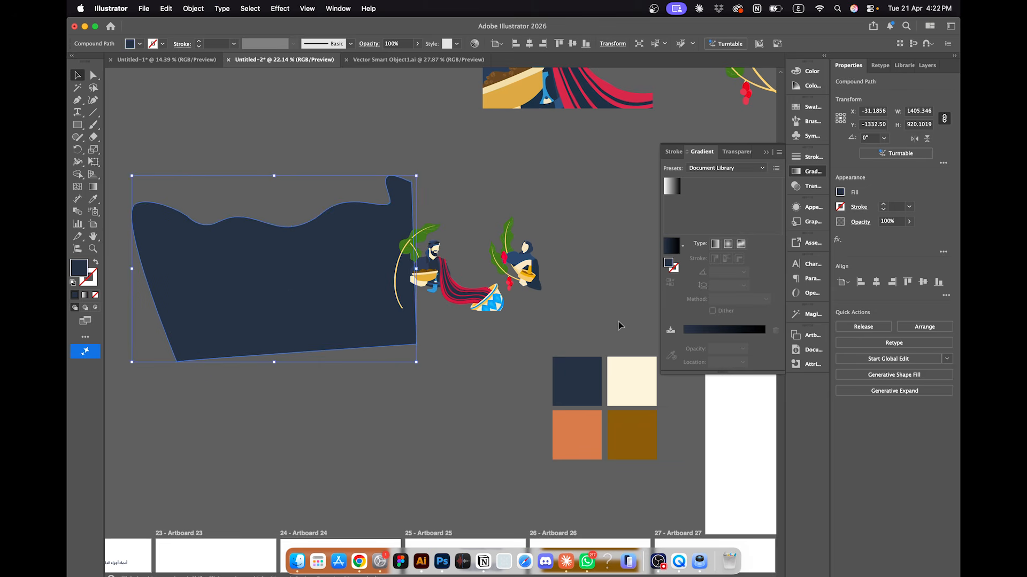
Step: Copy the cream palette square's hex colour code in Illustrator and return to Photoshop
scroll(618, 325, right, 4)
click(548, 393)
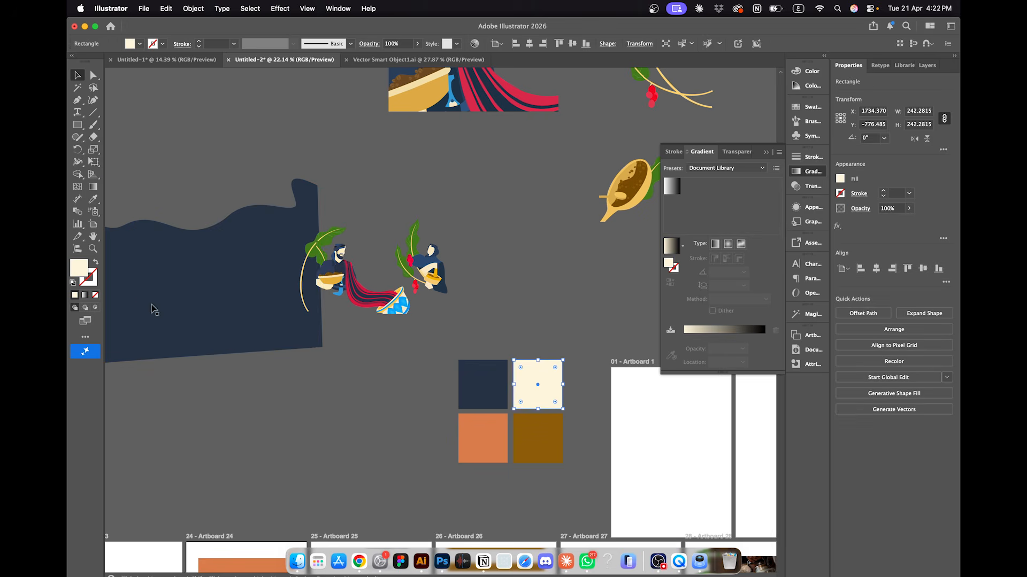
double_click(81, 267)
key(Return)
click(441, 562)
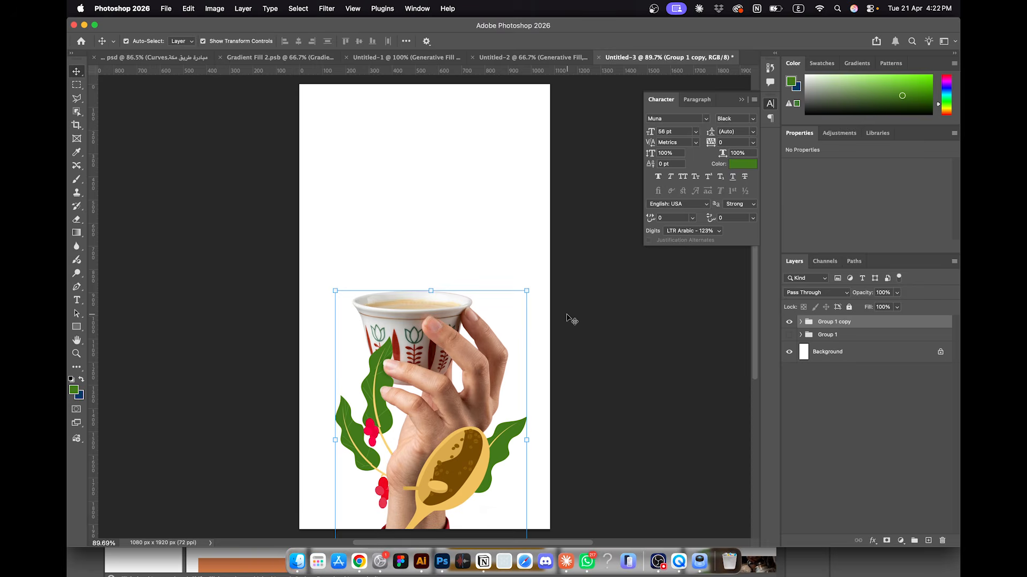
Step: Add a new layer above the hidden group and replace it with a Solid Color fill of cream #fff5db as the background
click(846, 338)
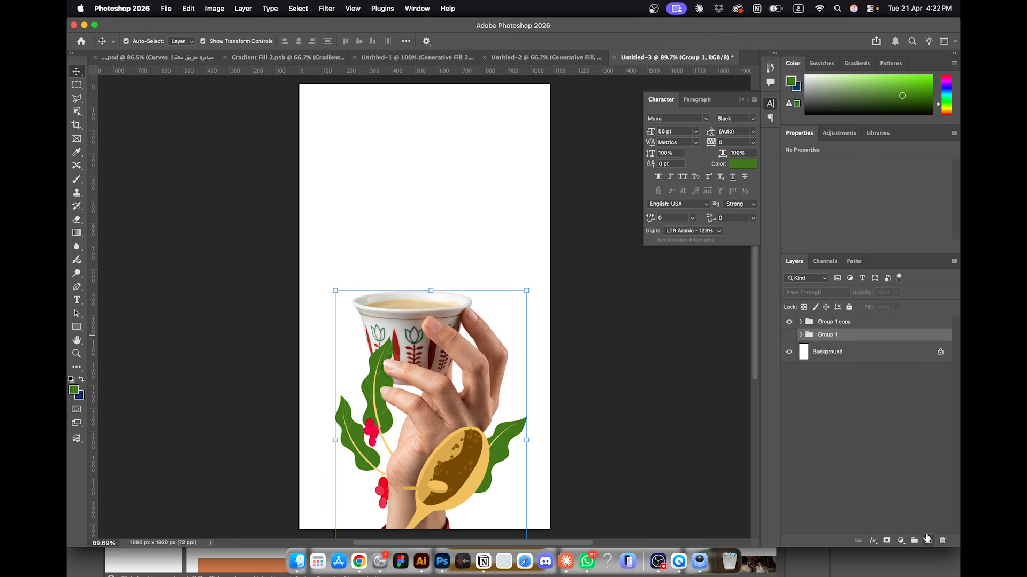
click(928, 540)
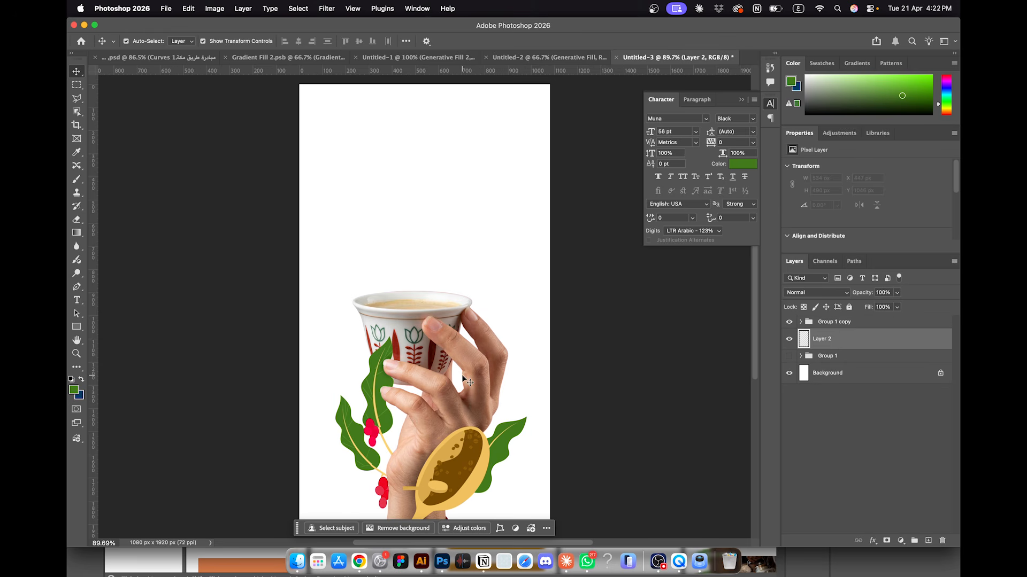
click(902, 541)
scroll(896, 497, down, 4)
click(896, 513)
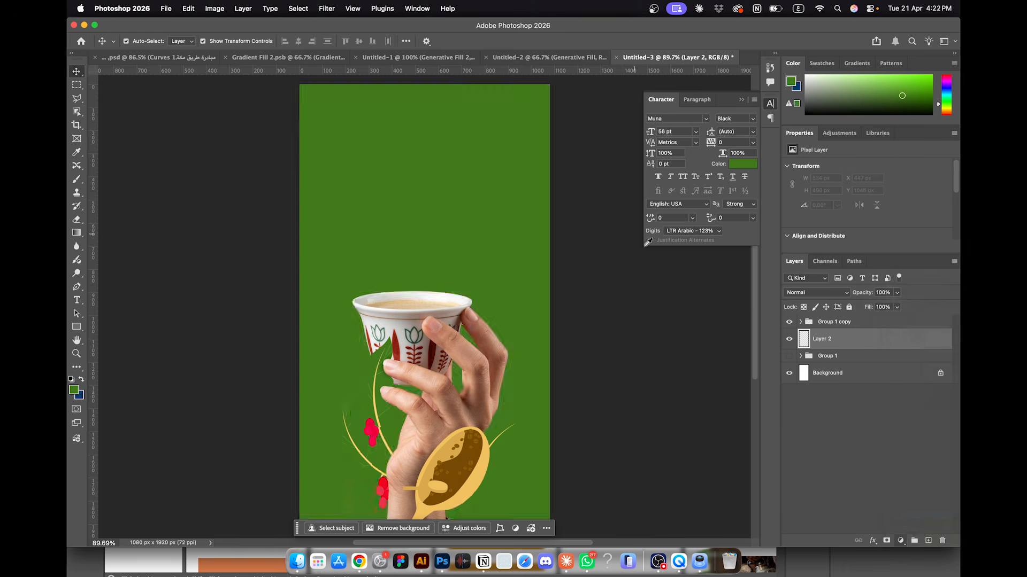
text(fff5db)
key(Return)
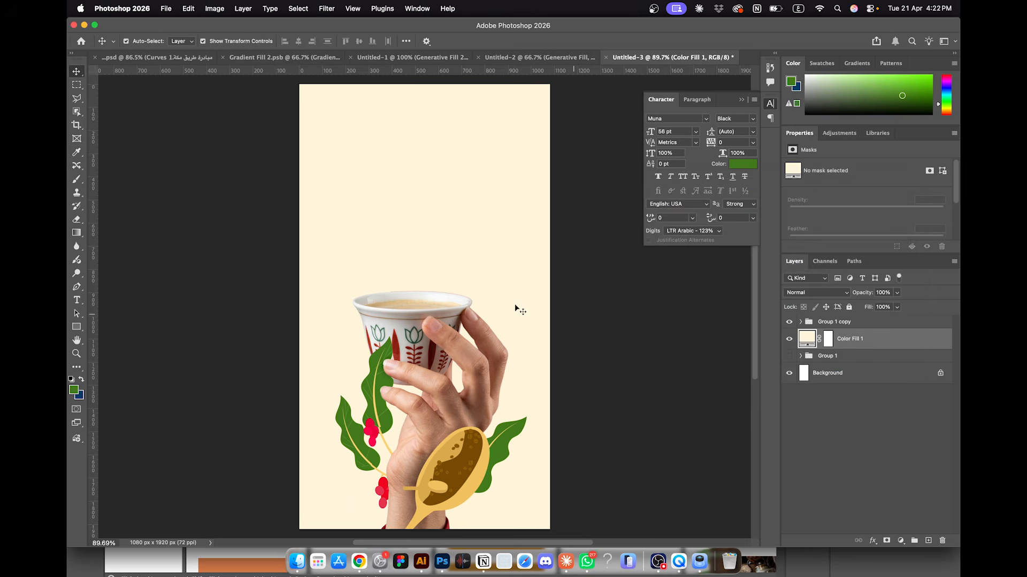
Step: Save the document as قهوة.psd in the Downloads folder with Maximize Compatibility on
click(223, 305)
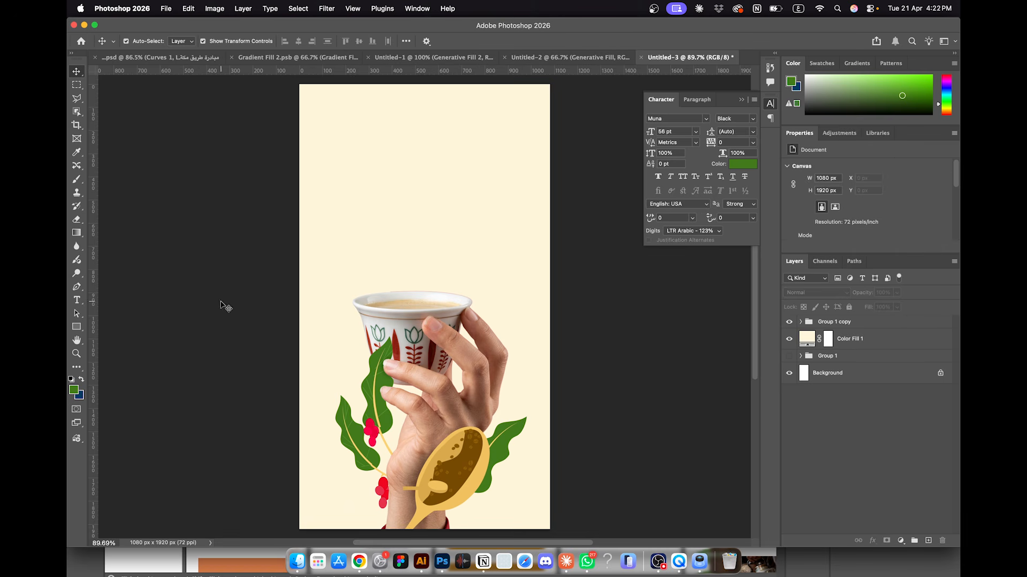
key(super+s)
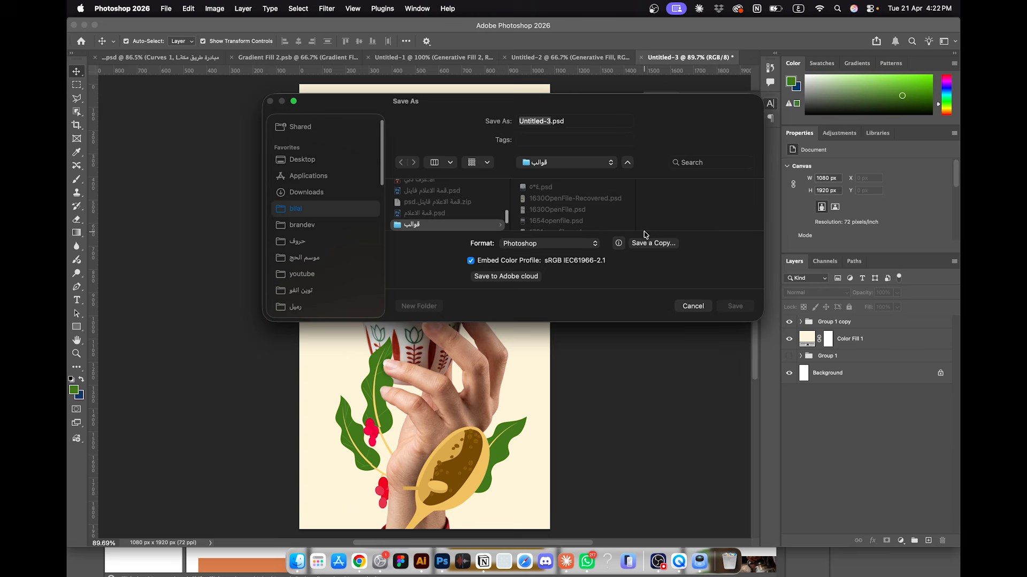
click(289, 193)
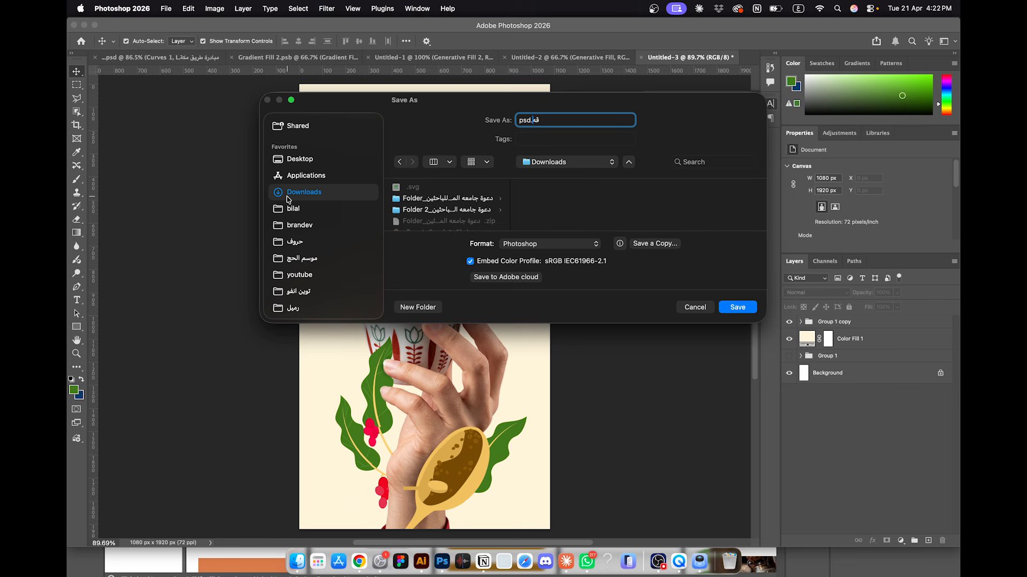
key(Return)
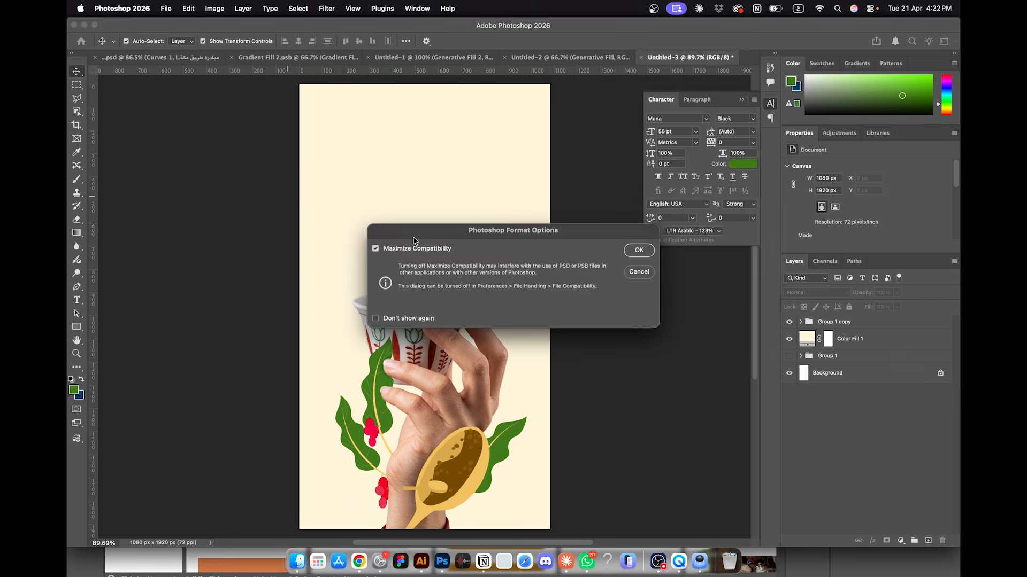
key(Return)
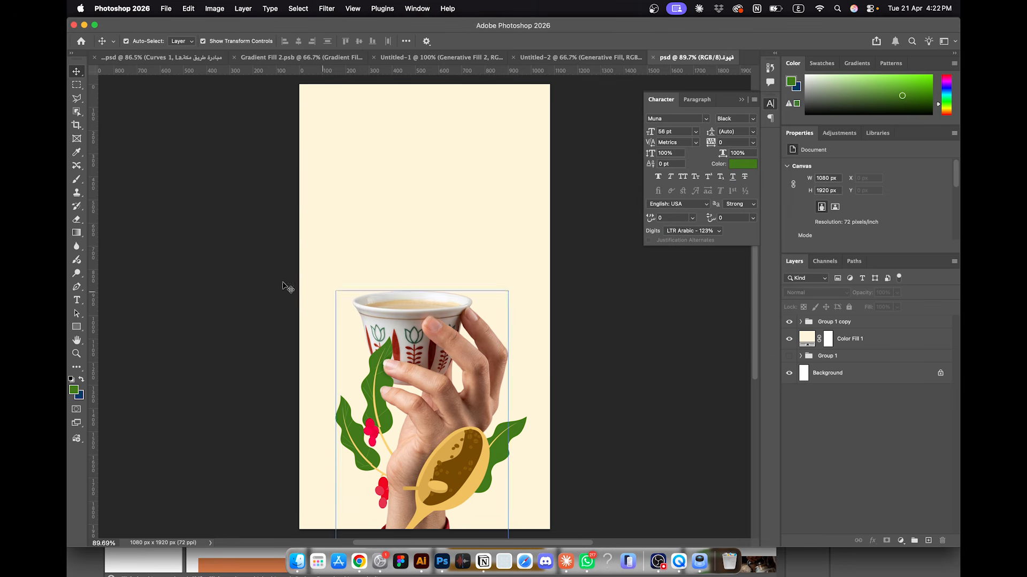
Step: Switch to Illustrator and bring up the Untitled-1 document with the two infographic wireframes
click(421, 561)
click(375, 60)
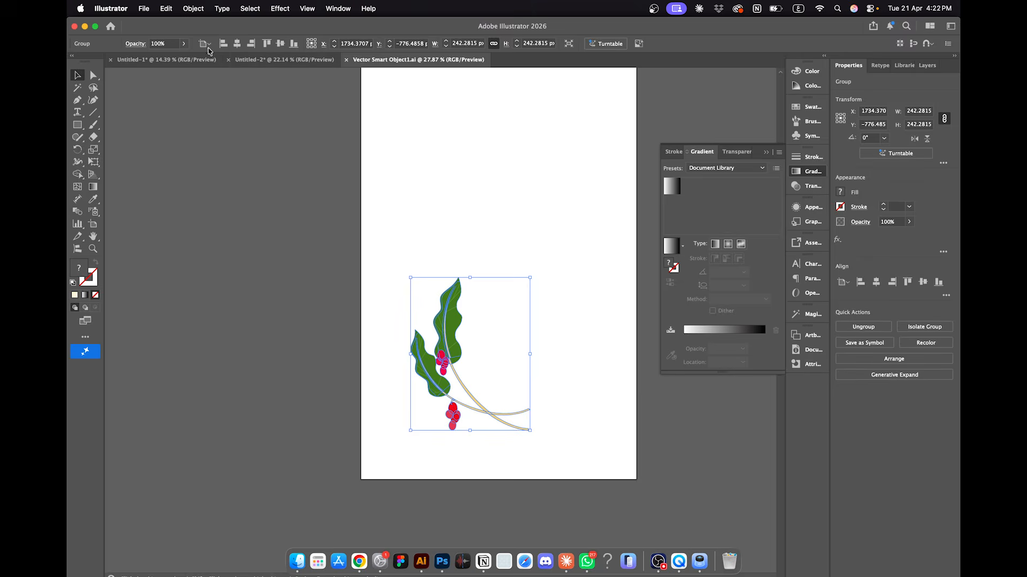
key(ctrl+Tab)
click(374, 60)
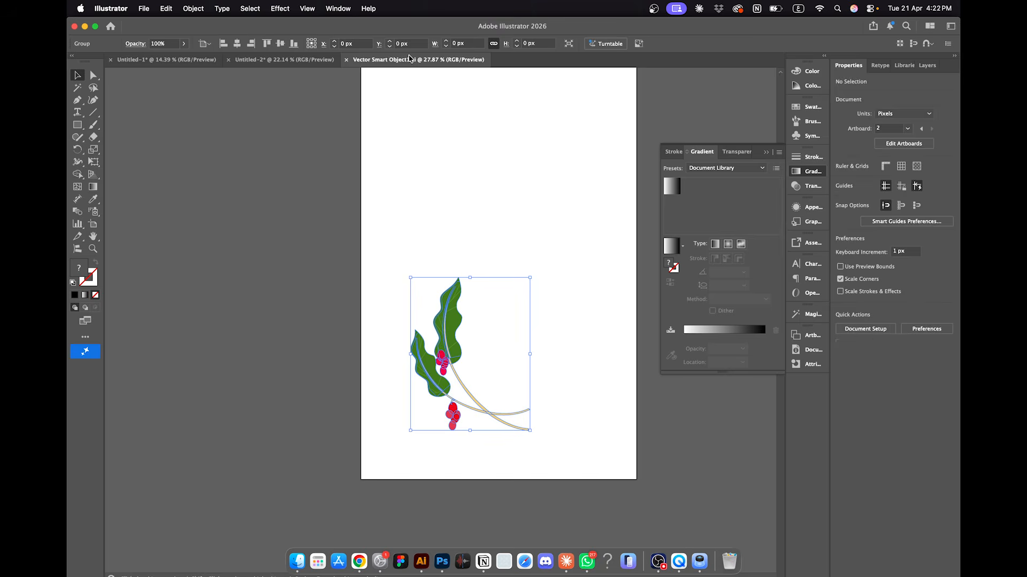
click(163, 60)
scroll(390, 205, left, 10)
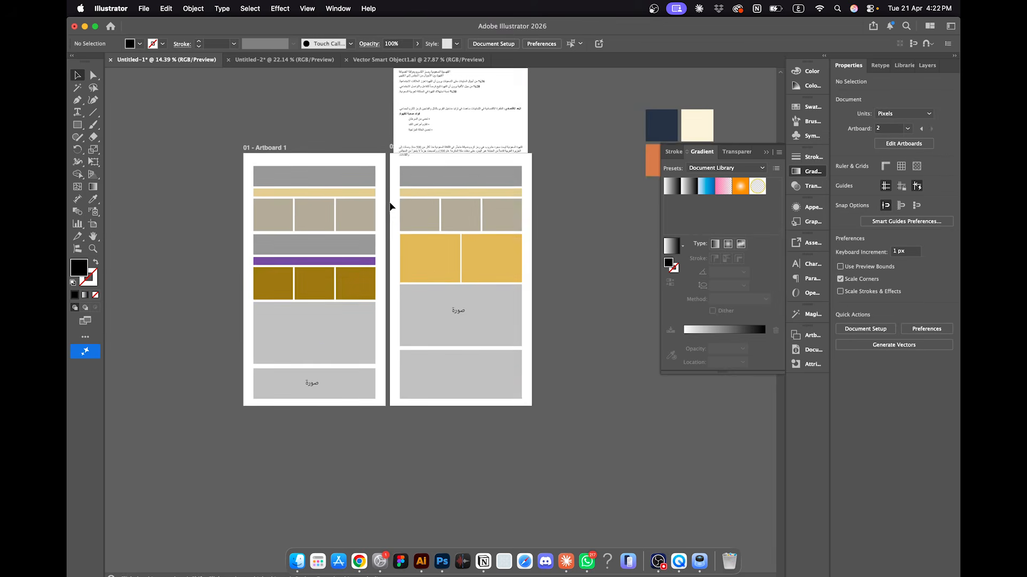
Step: Duplicate the second wireframe artboard with its artwork into the empty area left of Artboard 1
click(535, 206)
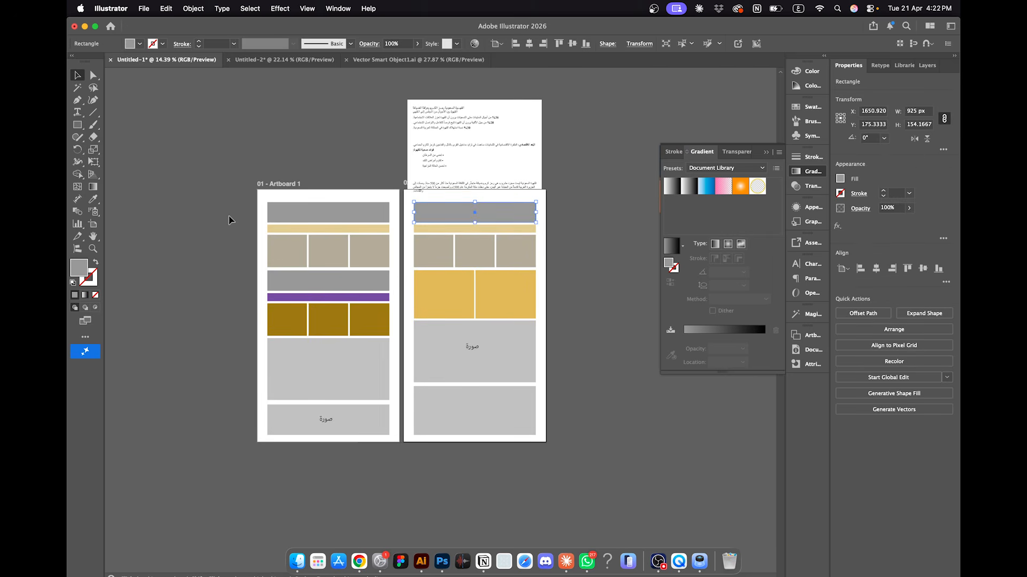
click(206, 313)
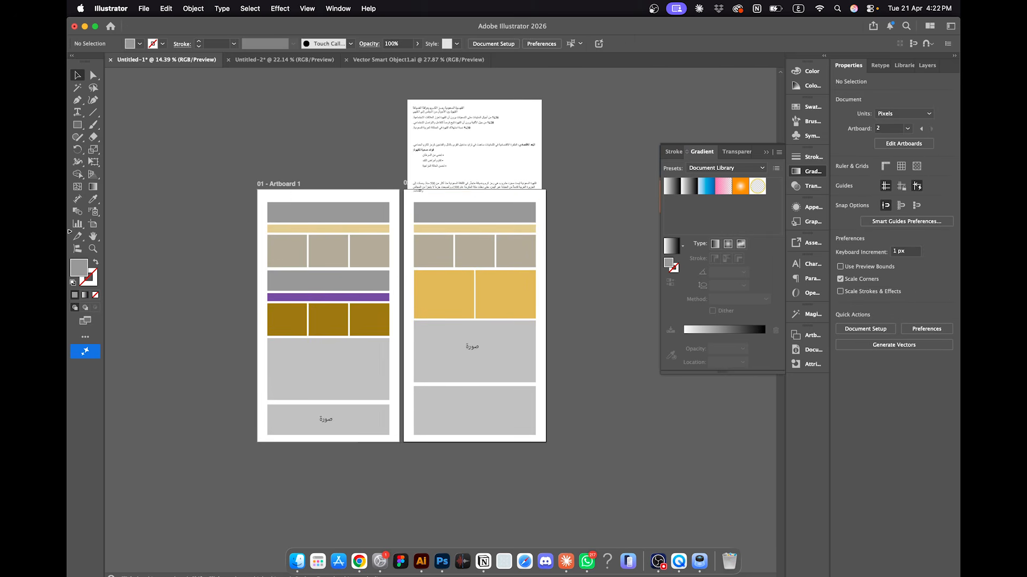
click(93, 224)
scroll(319, 268, left, 10)
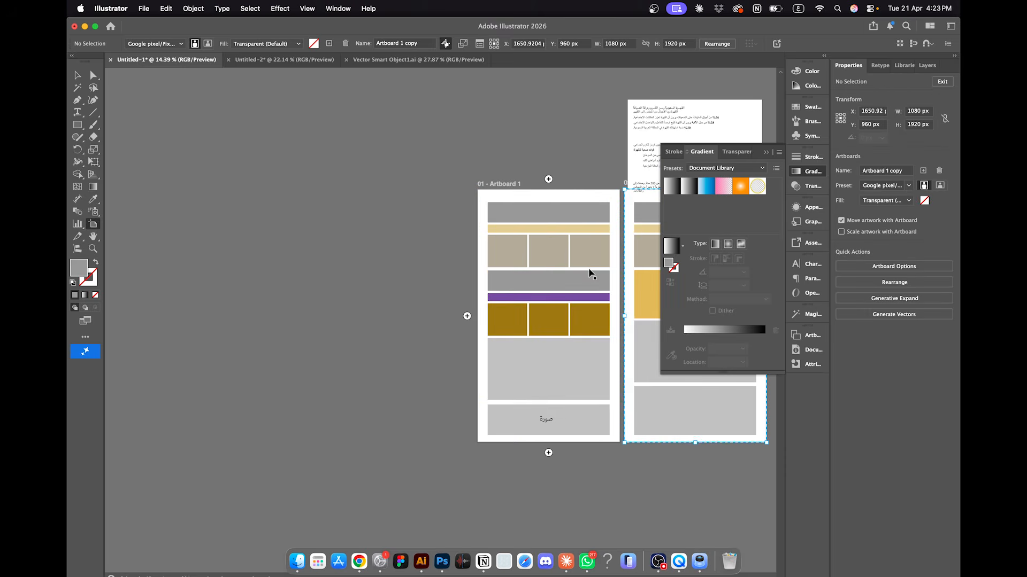
drag(536, 301, 240, 314)
click(76, 75)
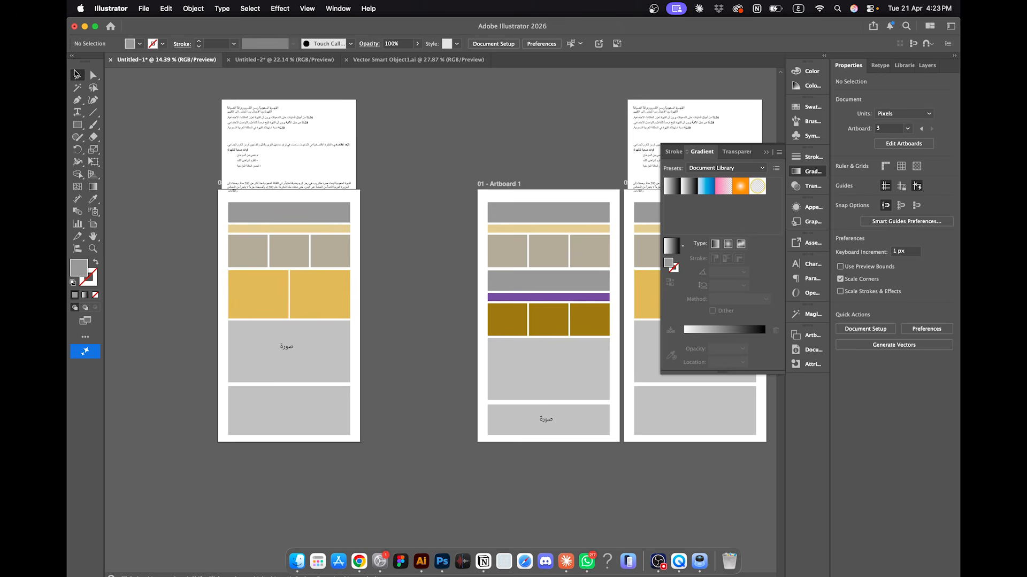
Step: Delete the duplicated text image and all wireframe blocks from the new artboard, leaving it empty
drag(244, 129, 122, 140)
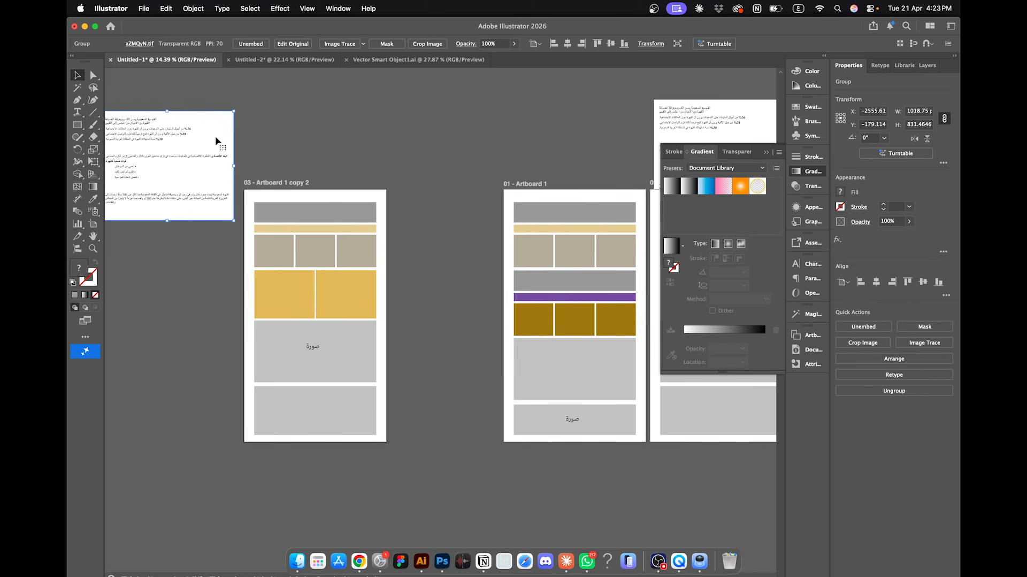
key(Delete)
key(super+alt+a)
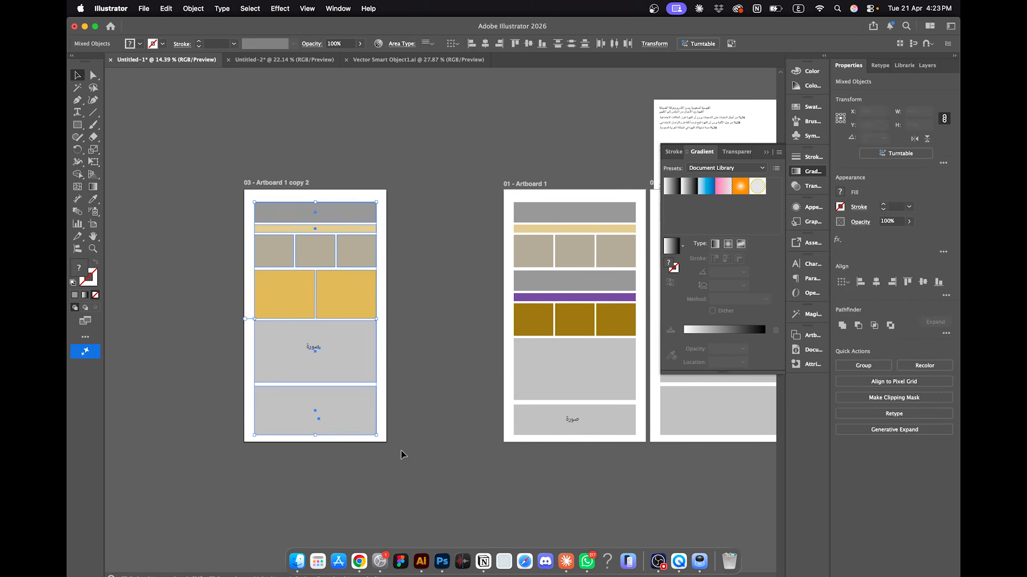
key(Delete)
Step: Place قهوة.psd from the Downloads folder onto the empty artboard and align it to fill the artboard exactly
click(297, 559)
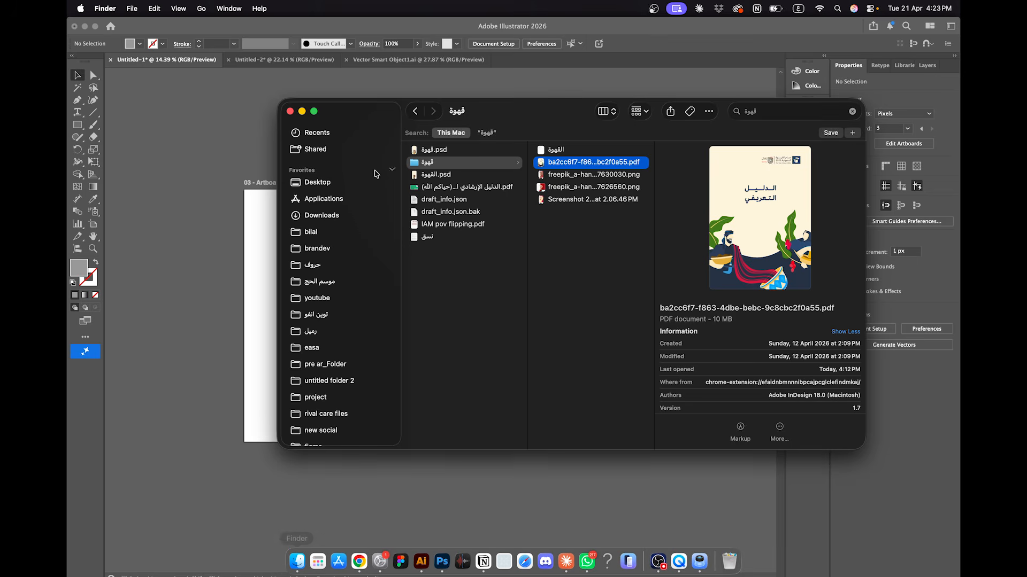
click(328, 216)
drag(427, 170, 246, 252)
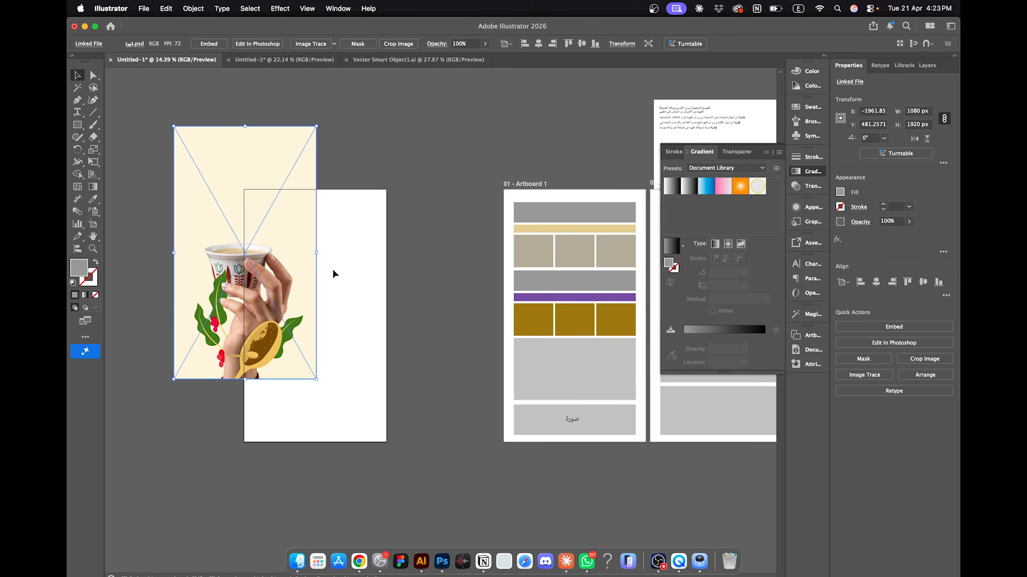
click(538, 44)
click(582, 43)
click(451, 179)
scroll(452, 181, left, 3)
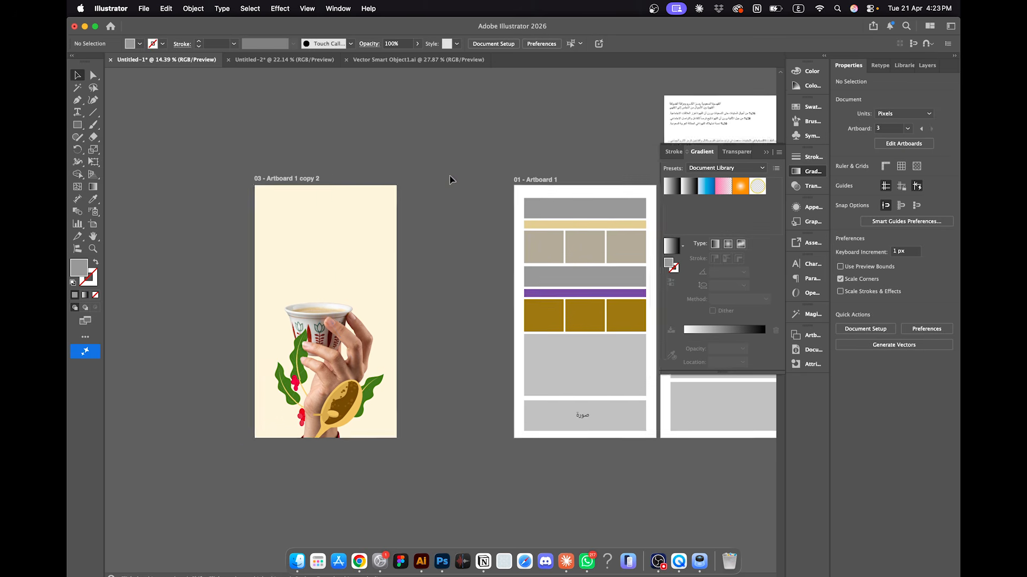
Step: Move the صورة label off the second wireframe's upper grey block to below the artboard
scroll(555, 197, down, 2)
scroll(558, 198, right, 3)
scroll(558, 198, right, 5)
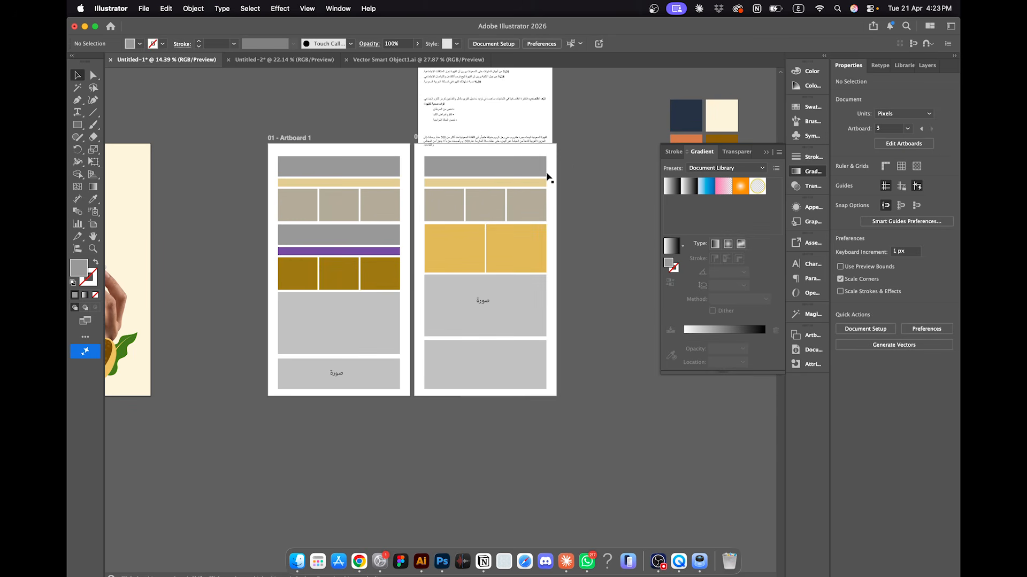
click(494, 355)
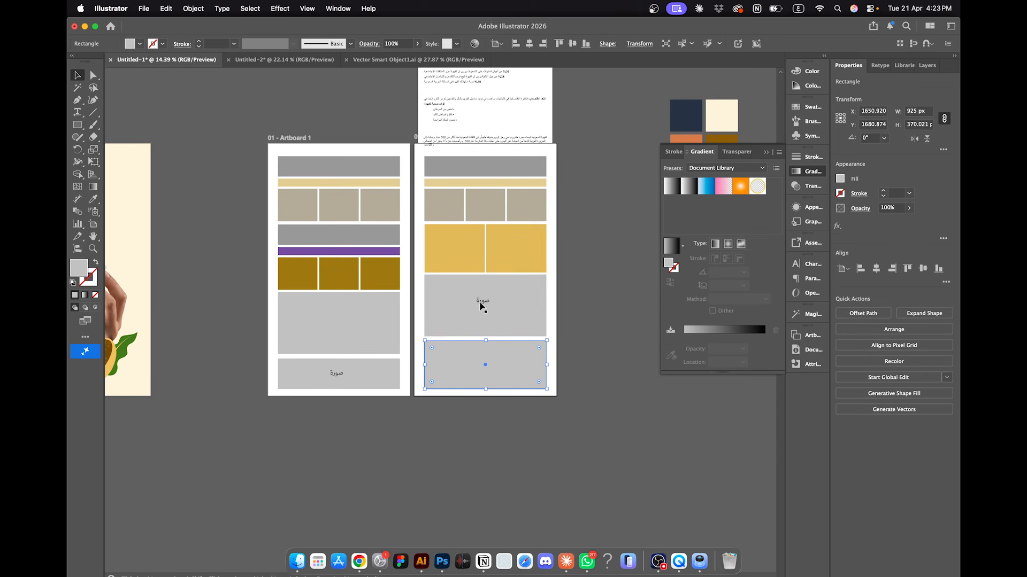
click(481, 302)
click(485, 327)
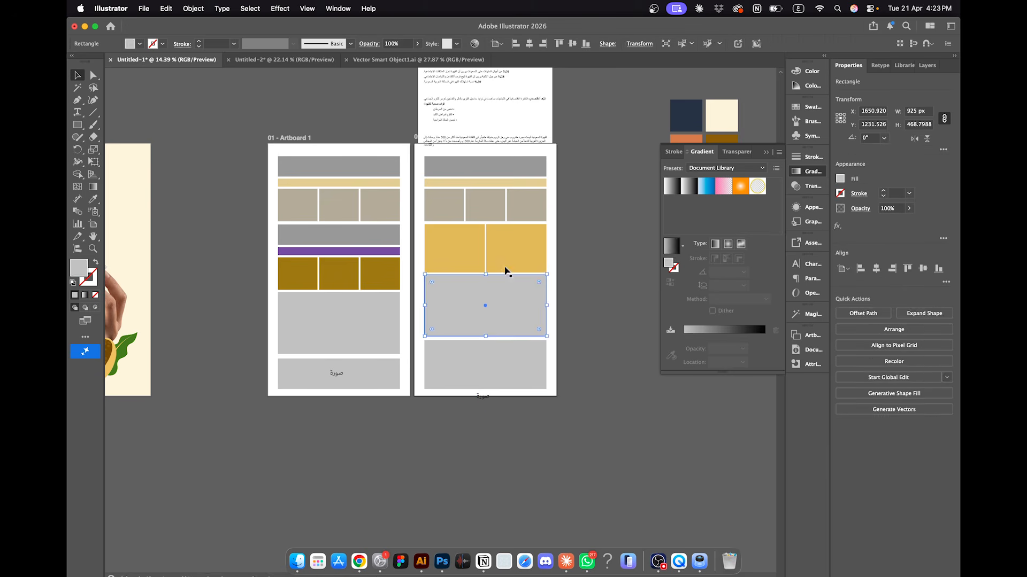
Step: Copy the second wireframe's blocks, except the lowest grey one, and paste them over the placed coffee image in the matching position
shift+click(506, 263)
drag(454, 303, 453, 303)
scroll(484, 309, left, 10)
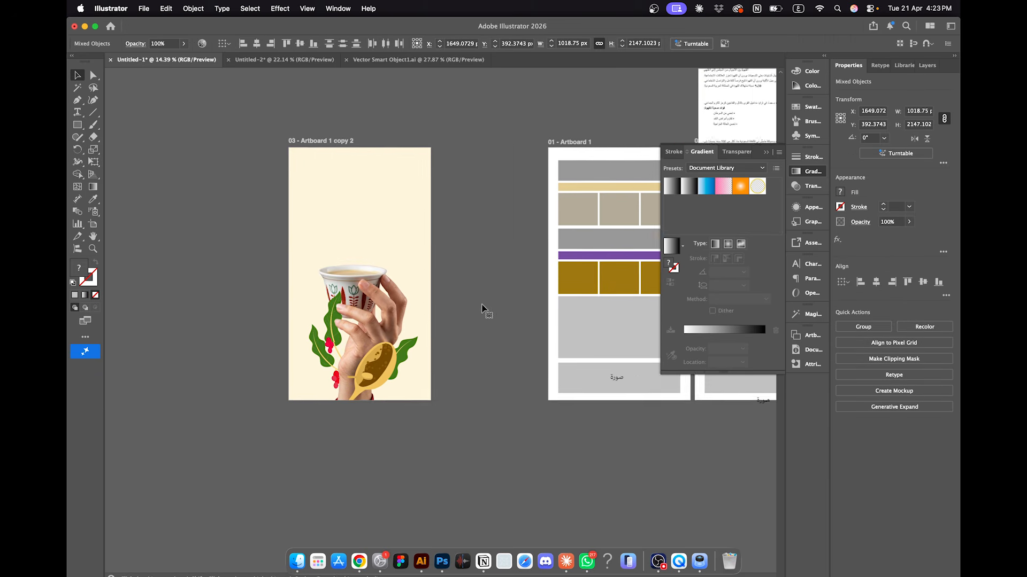
scroll(601, 222, right, 7)
scroll(474, 167, left, 10)
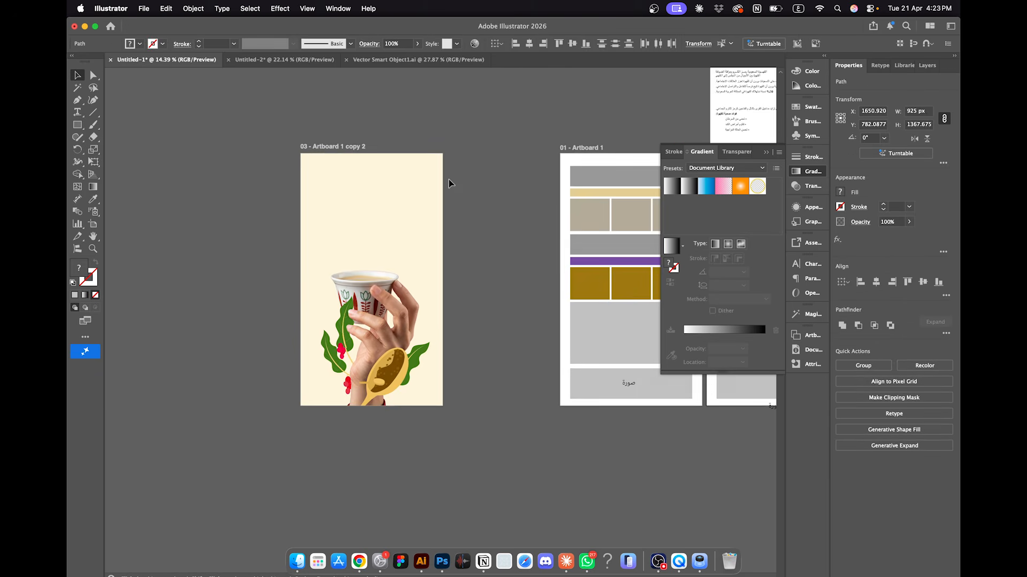
click(376, 213)
key(super+shift+v)
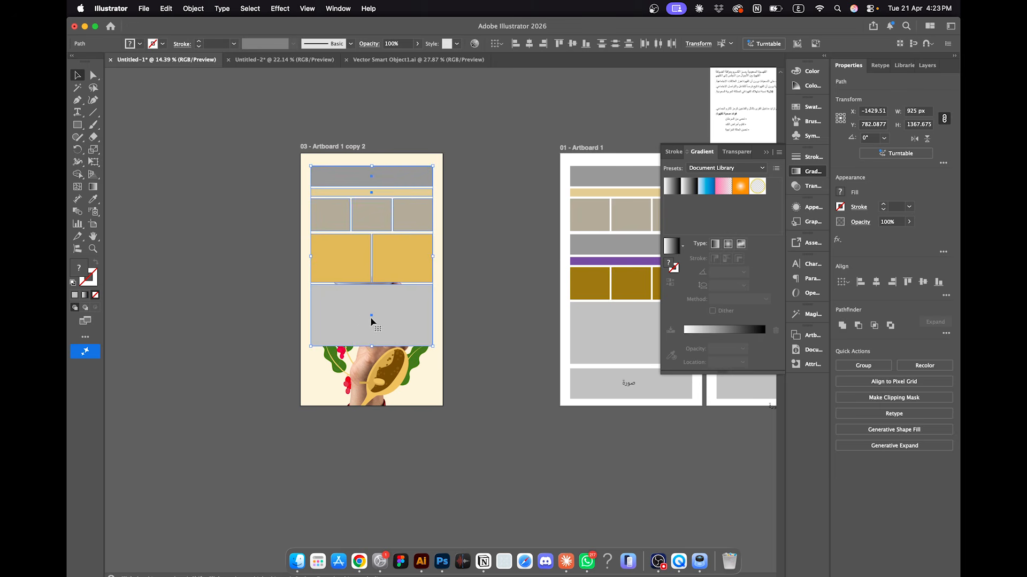
Step: Shift the pasted wireframe blocks slightly upward on the coffee artboard and deselect them
drag(372, 320, 379, 317)
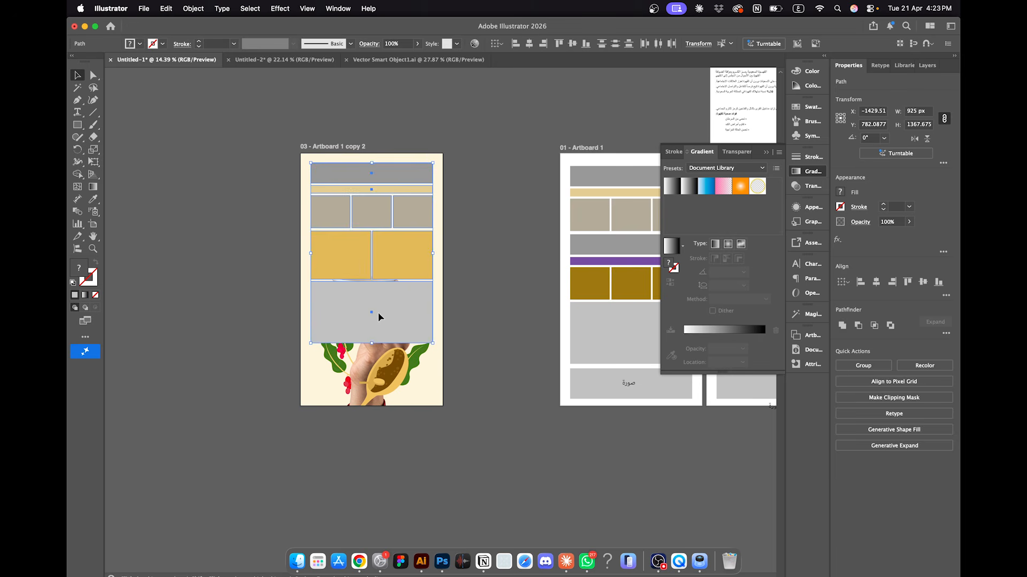
drag(408, 246, 408, 246)
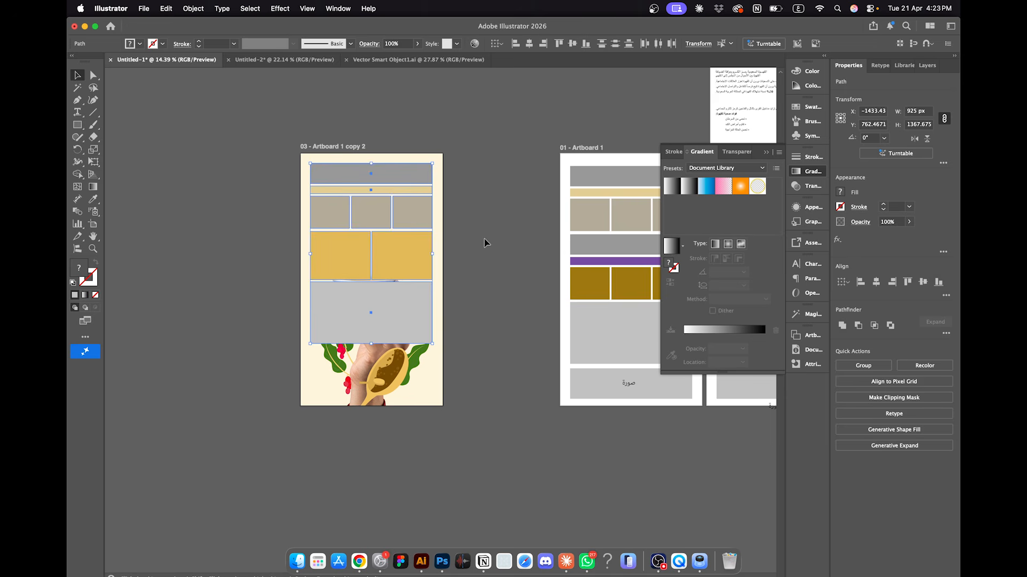
click(486, 241)
Step: Duplicate the coffee artboard to its left and delete the wireframe blocks from the copy, keeping the placed image
scroll(510, 241, left, 3)
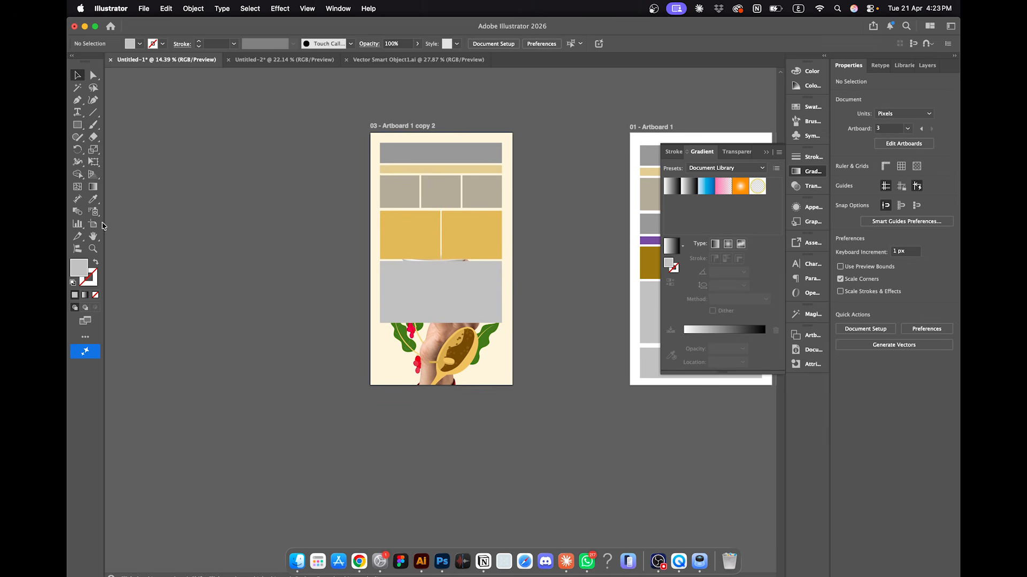
click(93, 224)
click(360, 259)
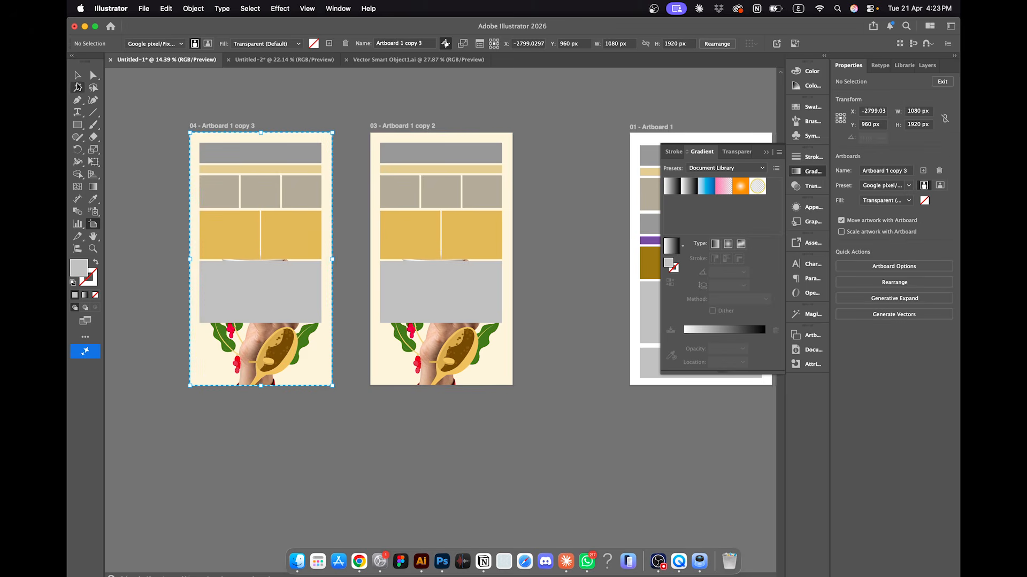
click(78, 76)
click(322, 299)
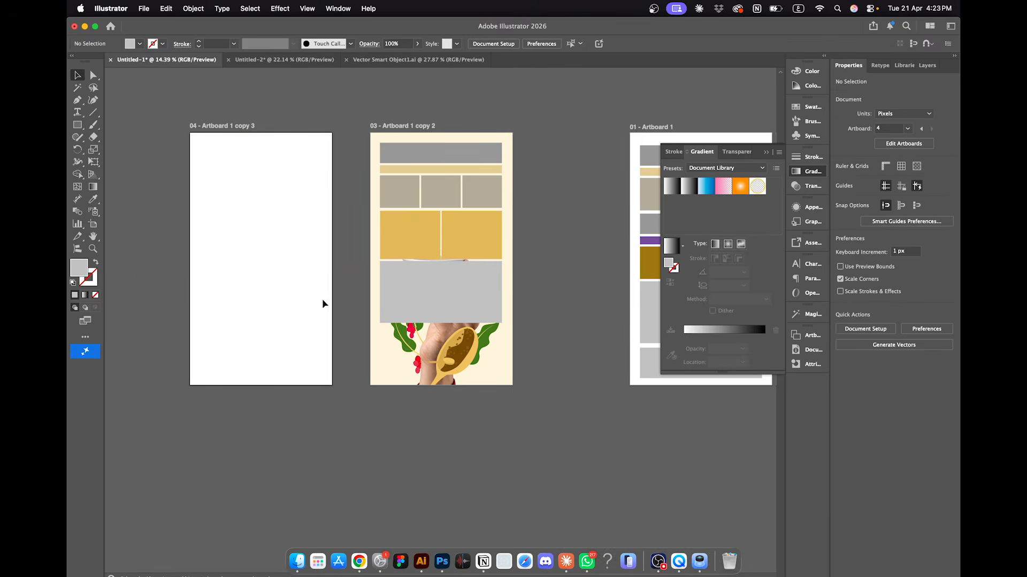
key(Delete)
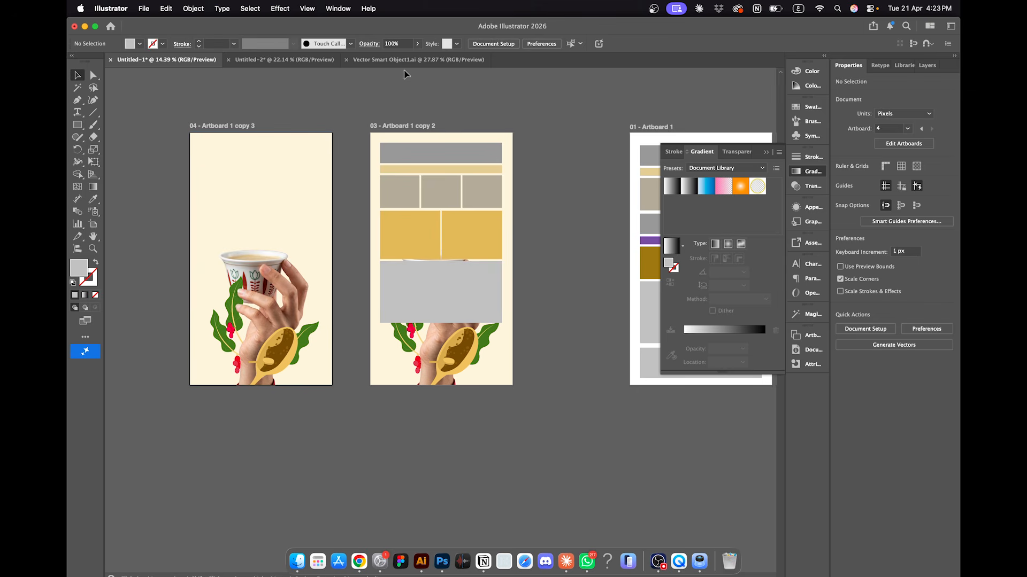
Step: Copy the navy wavy shape from Untitled-2 and paste it over the coffee image on the new artboard in Untitled-1
click(289, 60)
scroll(425, 204, left, 5)
click(305, 305)
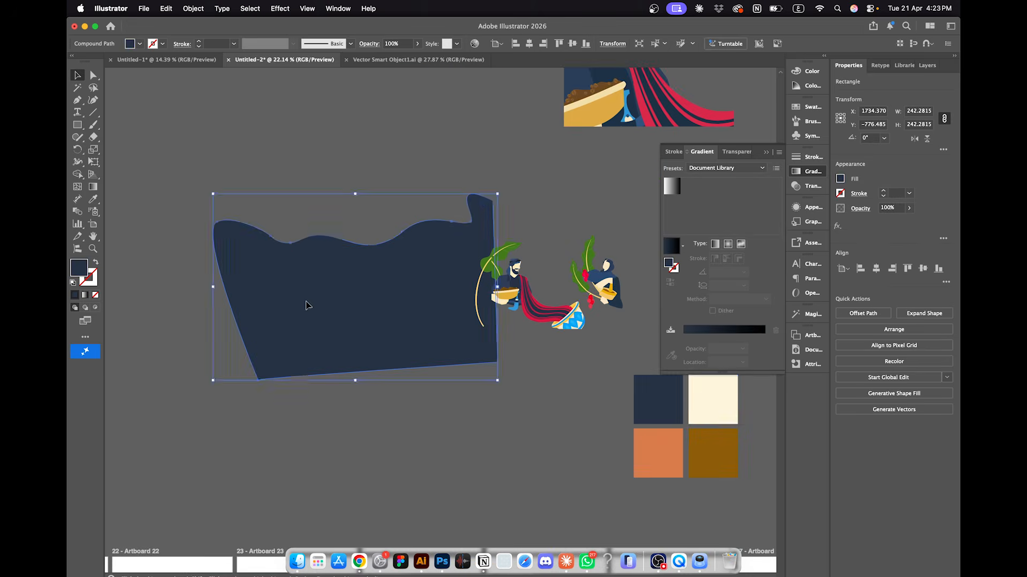
click(161, 59)
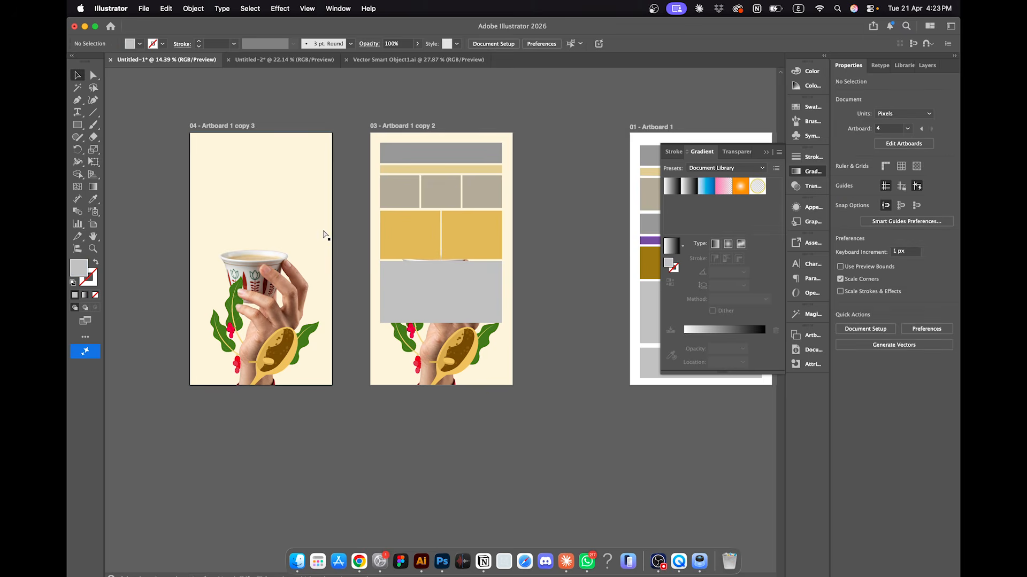
key(ctrl+v)
drag(453, 319, 245, 225)
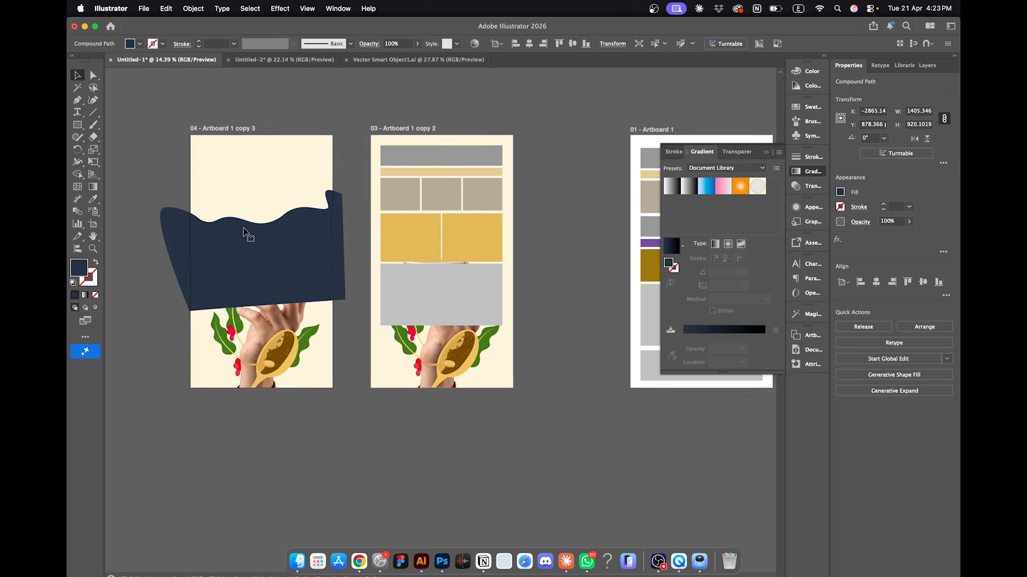
Step: Move the Arabic text image from above the second wireframe to the gap beside the clean coffee artboard
scroll(246, 234, down, 2)
scroll(245, 234, up, 4)
scroll(245, 233, left, 2)
scroll(246, 234, down, 2)
scroll(246, 234, right, 10)
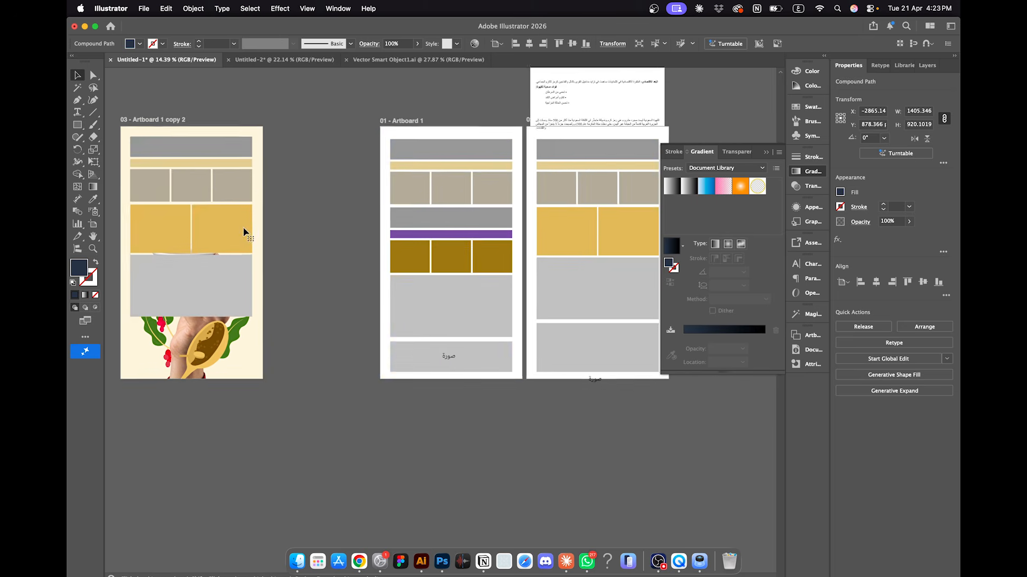
scroll(460, 162, up, 3)
scroll(463, 162, left, 4)
drag(622, 155, 152, 158)
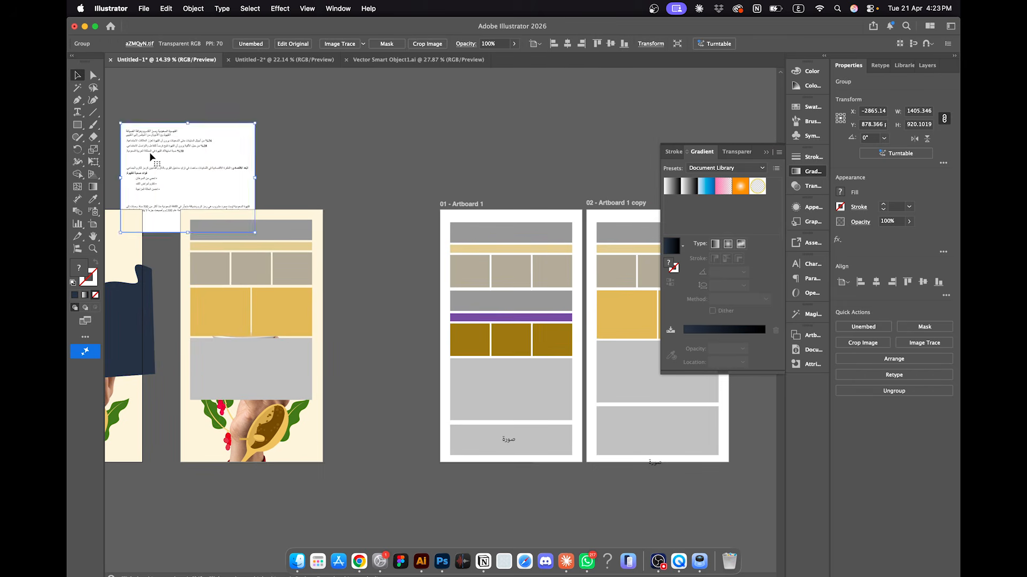
scroll(153, 159, left, 8)
scroll(152, 158, up, 3)
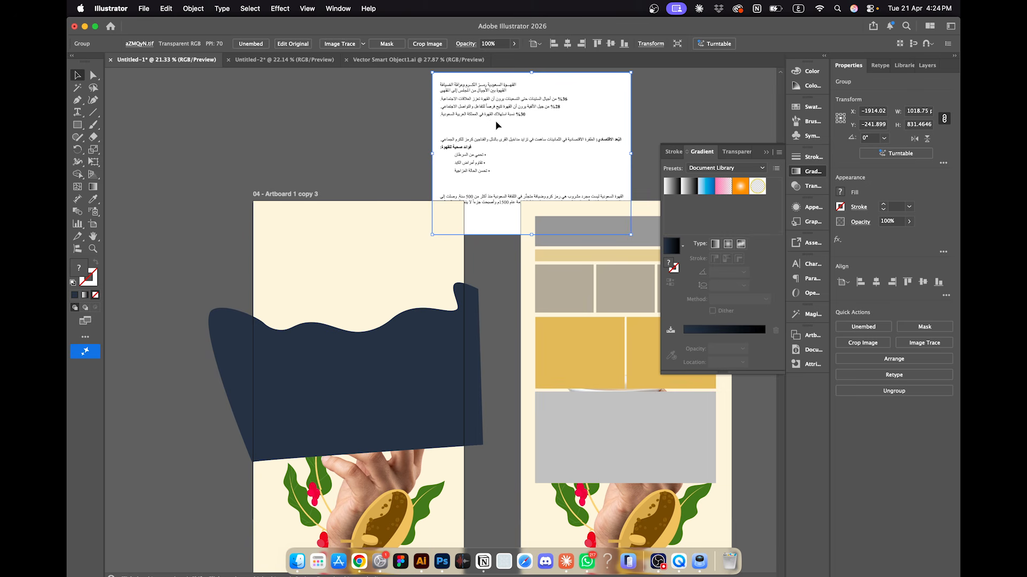
drag(496, 121, 529, 121)
Step: Move the navy wavy shape completely off the coffee artboard into the empty area to its left
click(480, 298)
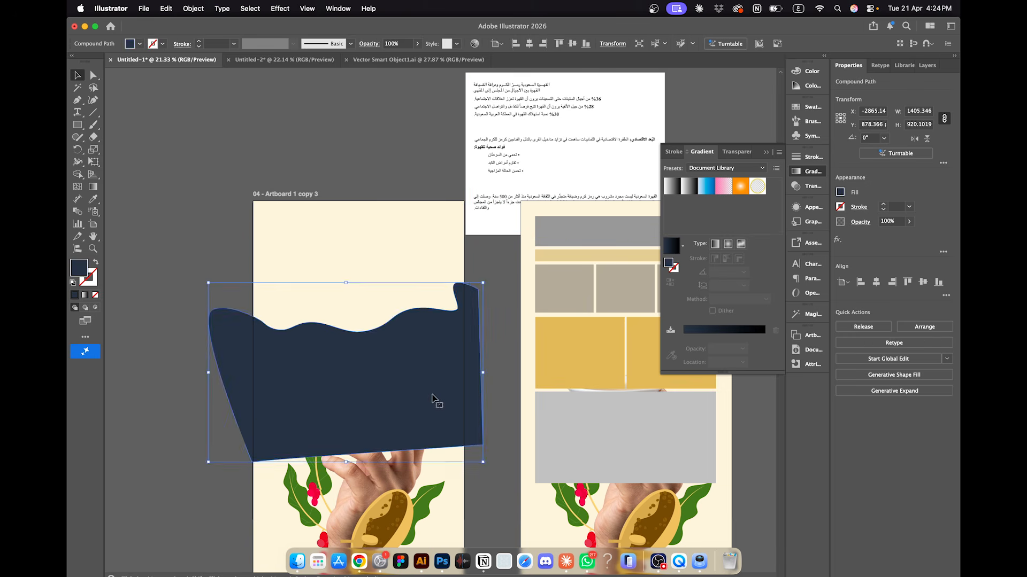
drag(432, 399, 312, 398)
scroll(314, 401, left, 5)
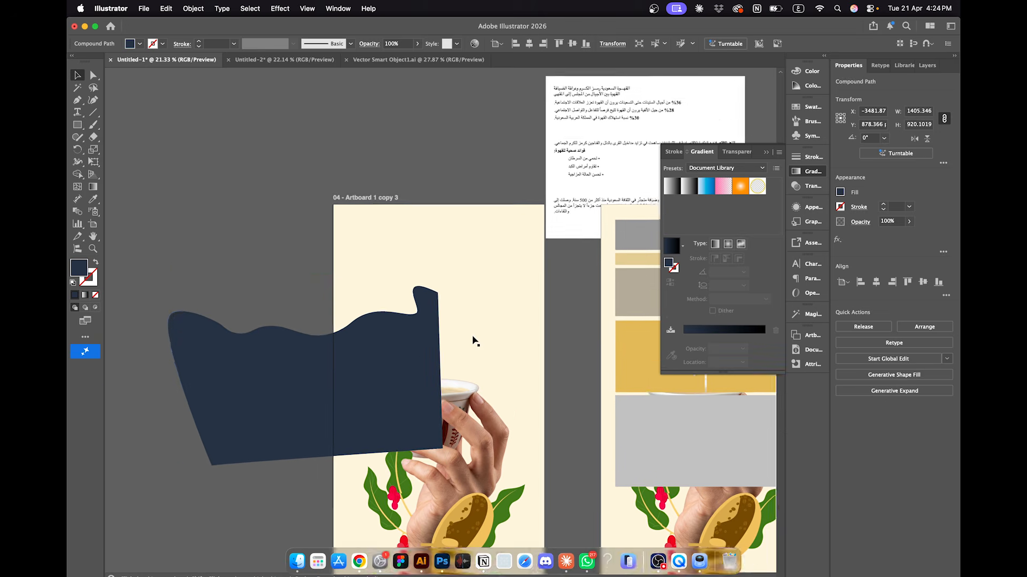
scroll(475, 341, right, 3)
scroll(475, 341, up, 3)
scroll(475, 342, down, 2)
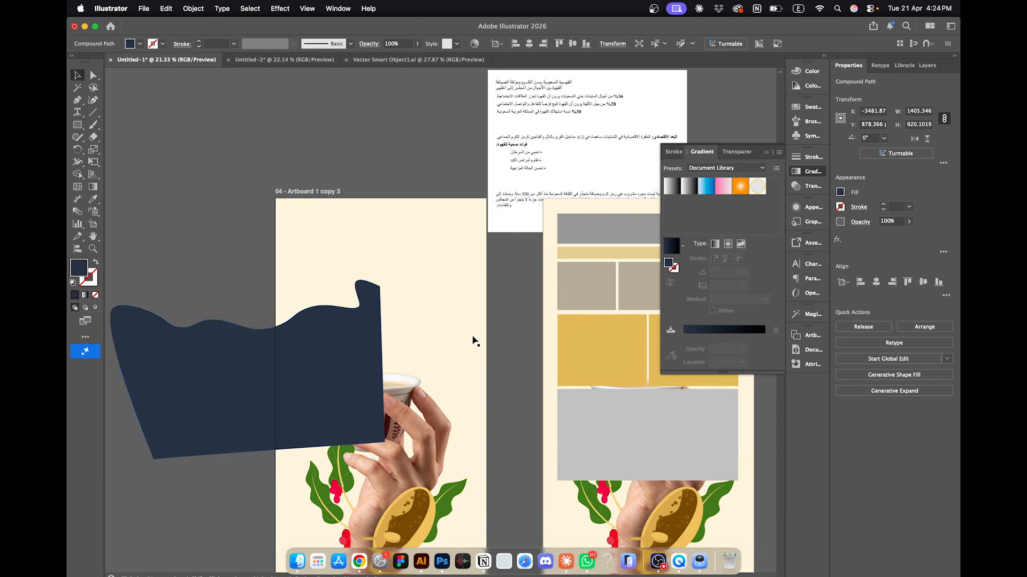
scroll(444, 364, down, 3)
scroll(416, 363, left, 2)
drag(415, 361, 248, 362)
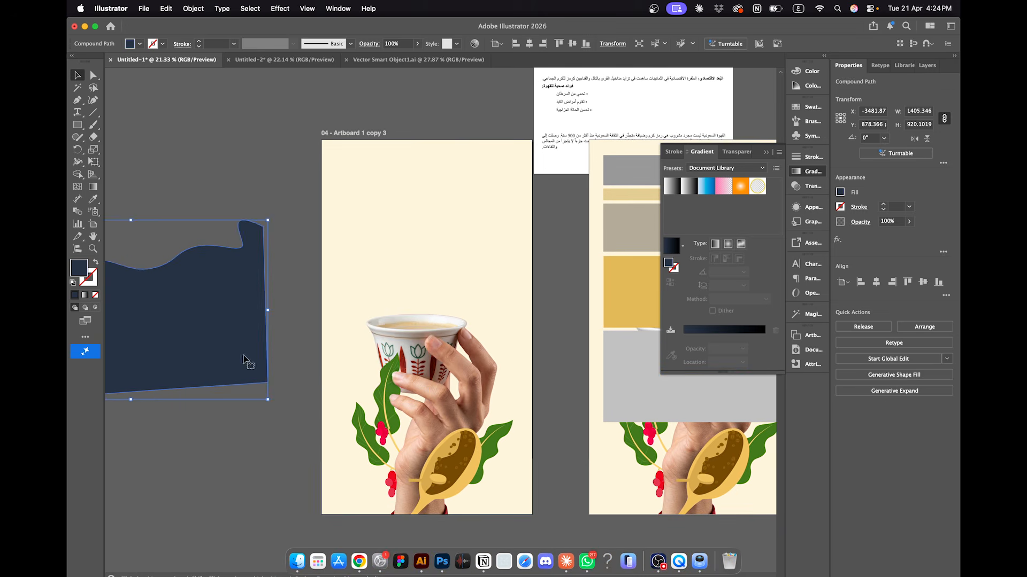
Step: Move the navy wavy shape back over the middle of the clean coffee artboard
scroll(480, 362, up, 3)
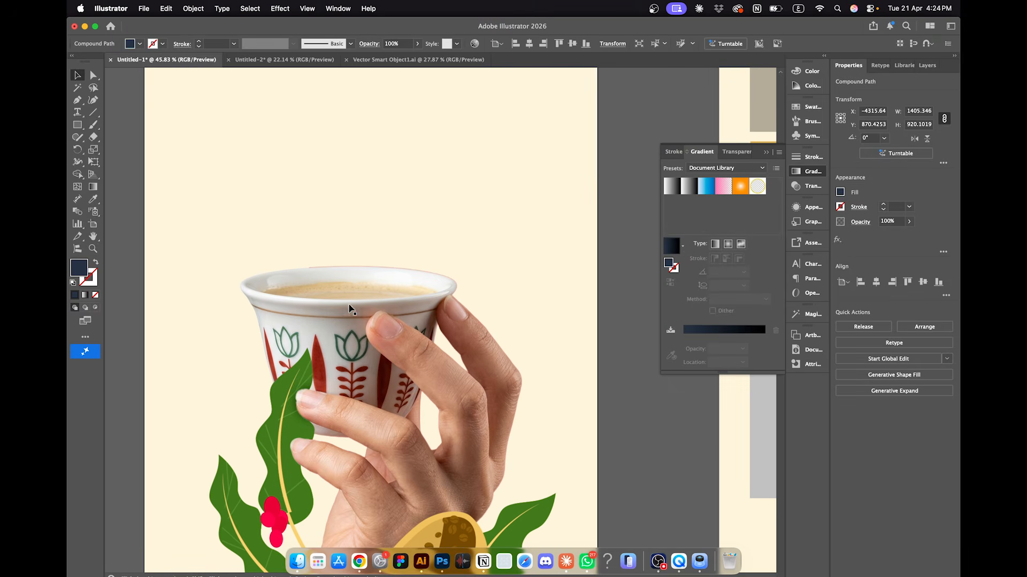
scroll(344, 393, down, 5)
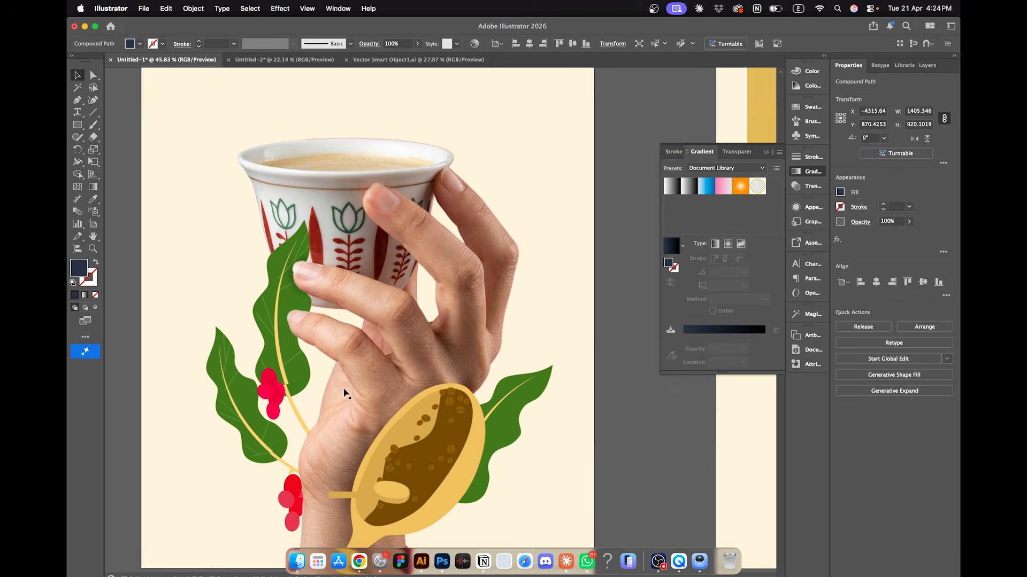
scroll(328, 408, down, 5)
scroll(478, 458, up, 3)
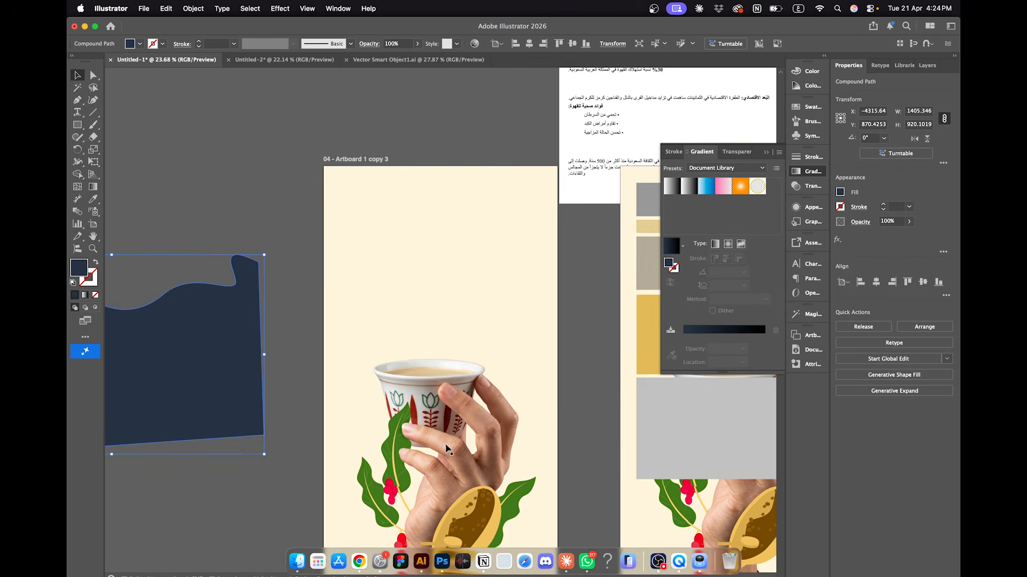
click(477, 459)
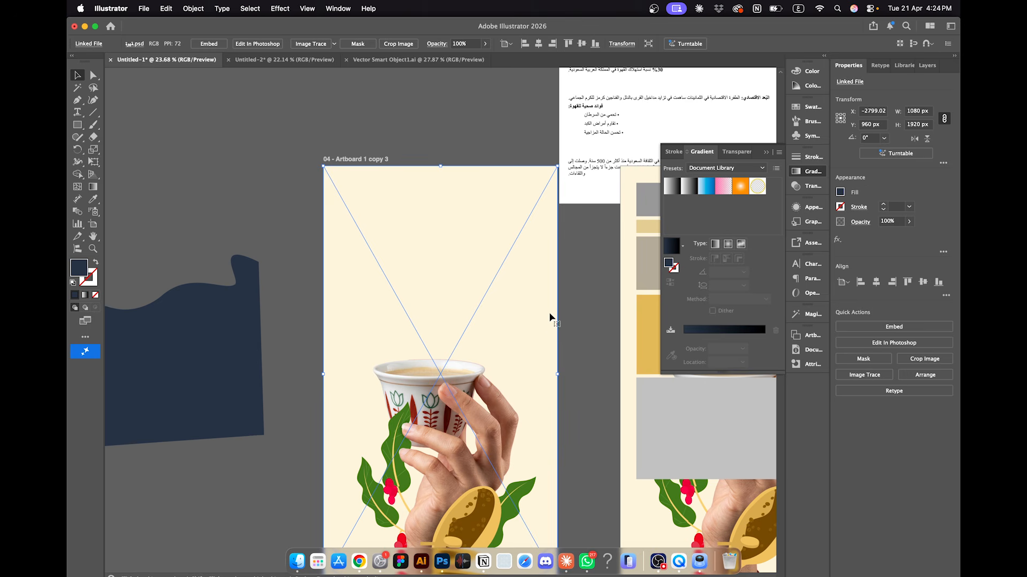
scroll(536, 432, right, 2)
scroll(536, 432, left, 4)
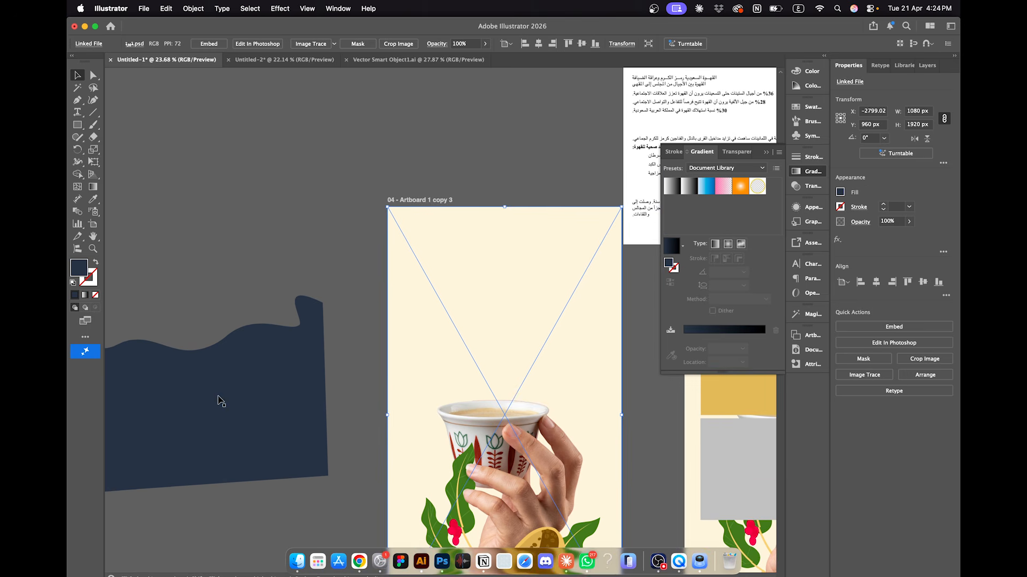
scroll(219, 401, right, 2)
scroll(220, 401, down, 2)
scroll(220, 401, right, 2)
drag(167, 360, 497, 344)
Step: Scale the placed coffee image down to about 609 x 1082 px and move it up in the artboard's upper right area
click(389, 467)
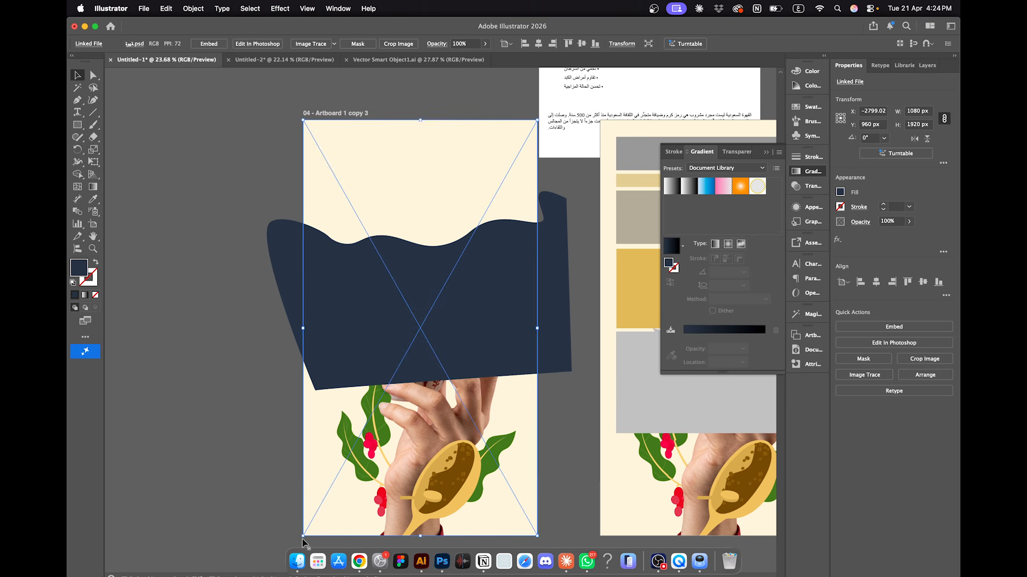
click(303, 539)
click(345, 515)
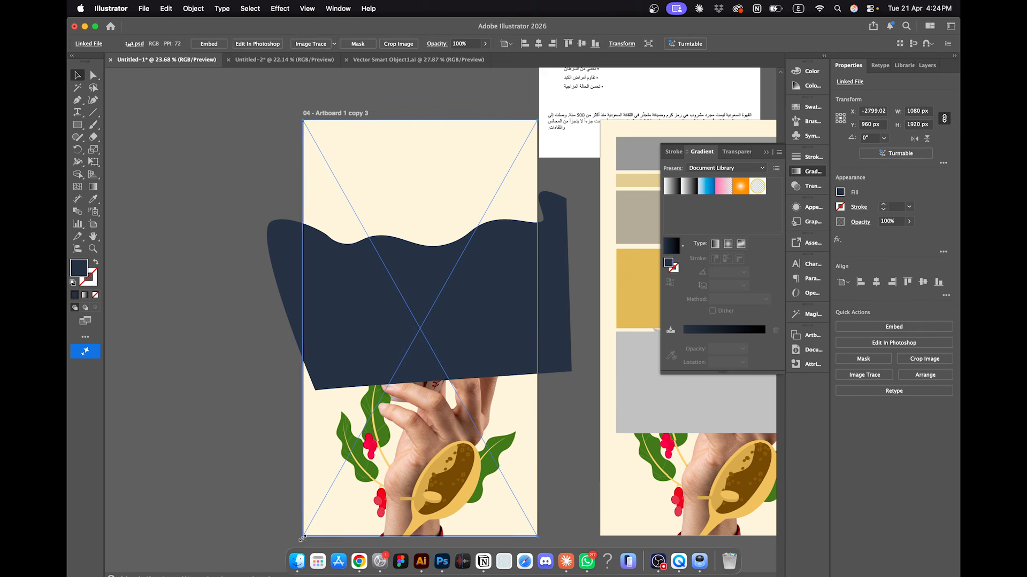
drag(303, 539, 408, 424)
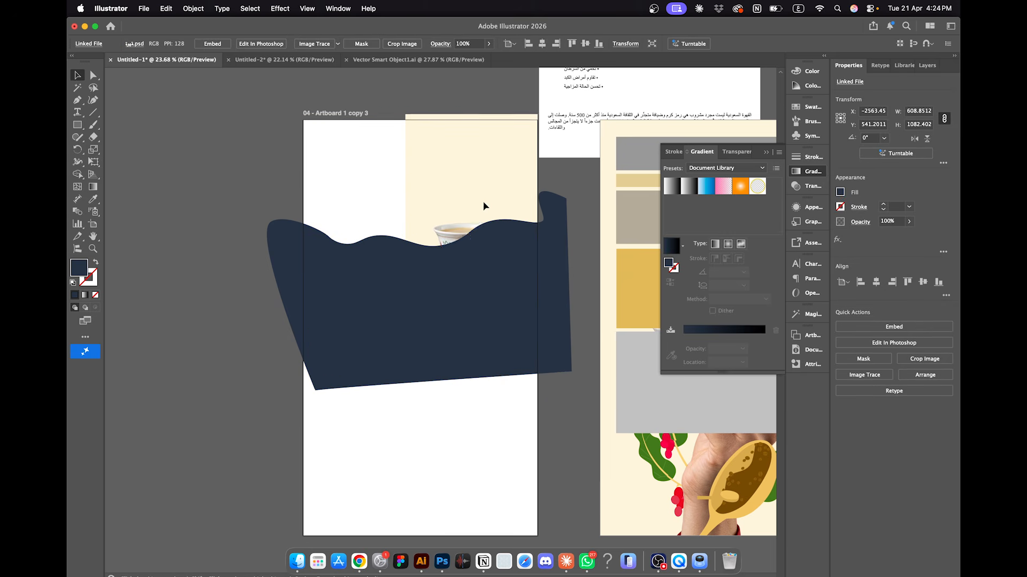
drag(484, 205, 475, 135)
scroll(483, 228, up, 3)
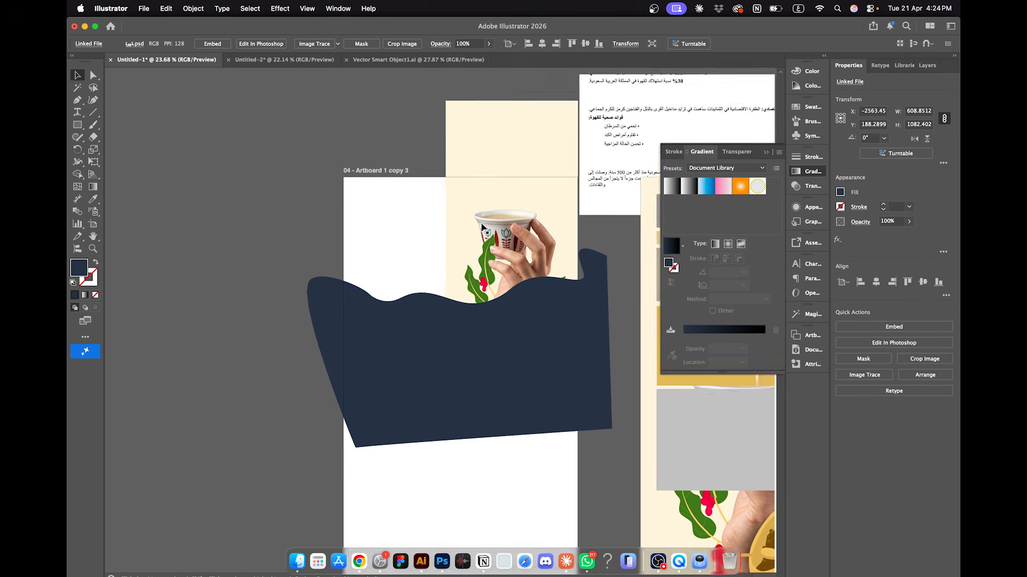
Step: Lower the navy wavy shape on the artboard and shift the coffee image slightly left
click(344, 134)
drag(483, 360, 481, 392)
drag(524, 260, 508, 258)
Step: Rotate the navy wavy shape clockwise to about 356.8° so its lower edge runs nearly level, keeping it across the artboard
click(595, 356)
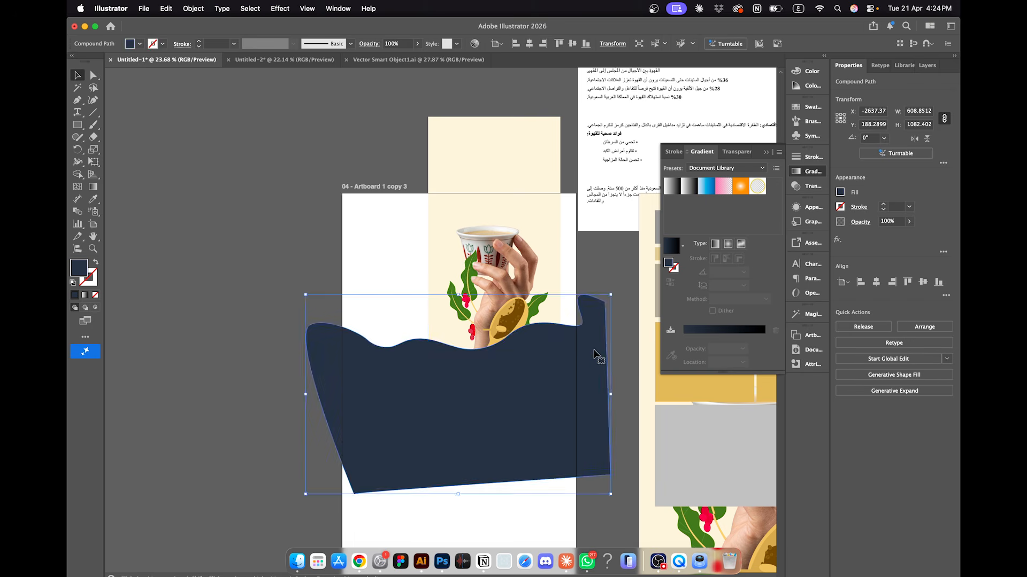
drag(595, 356, 596, 356)
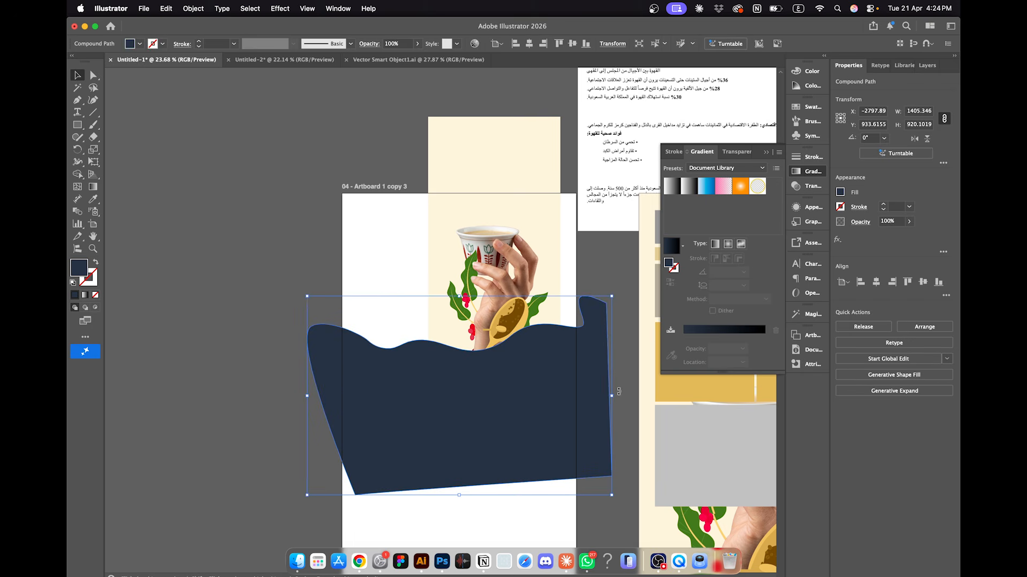
drag(618, 391, 614, 412)
drag(541, 411, 540, 414)
drag(607, 415, 608, 405)
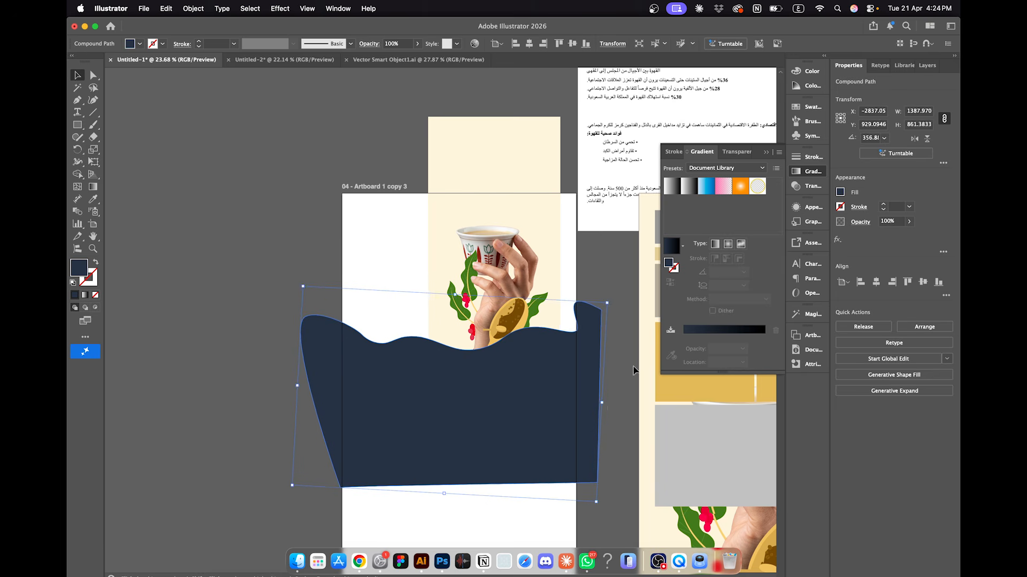
Step: Shift the coffee image toward the artboard's right edge and try lowering the navy wavy shape slightly
mouse_move(502, 264)
mouse_down()
mouse_move(518, 255)
mouse_move(517, 264)
mouse_up()
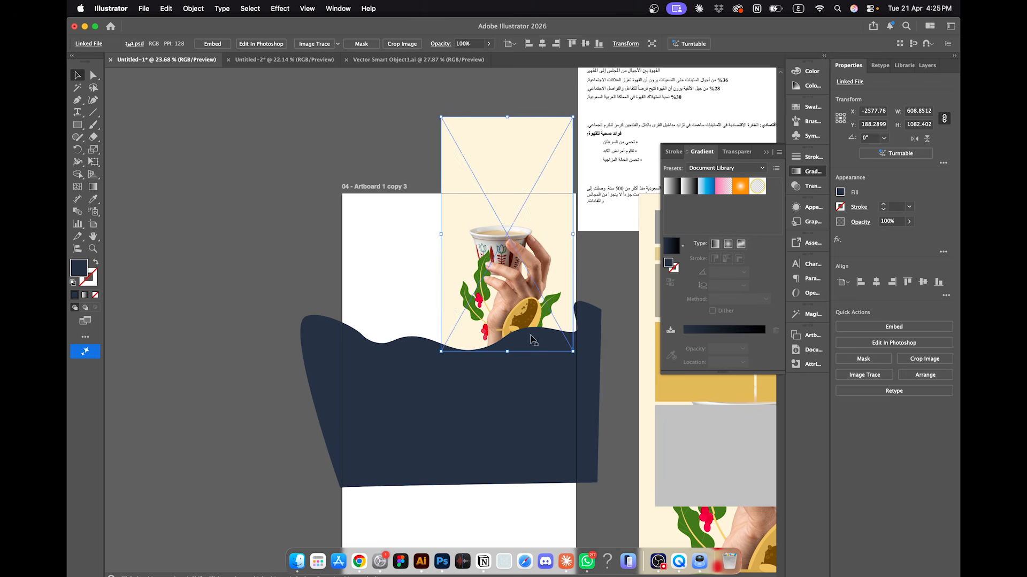
click(513, 378)
drag(513, 378, 513, 433)
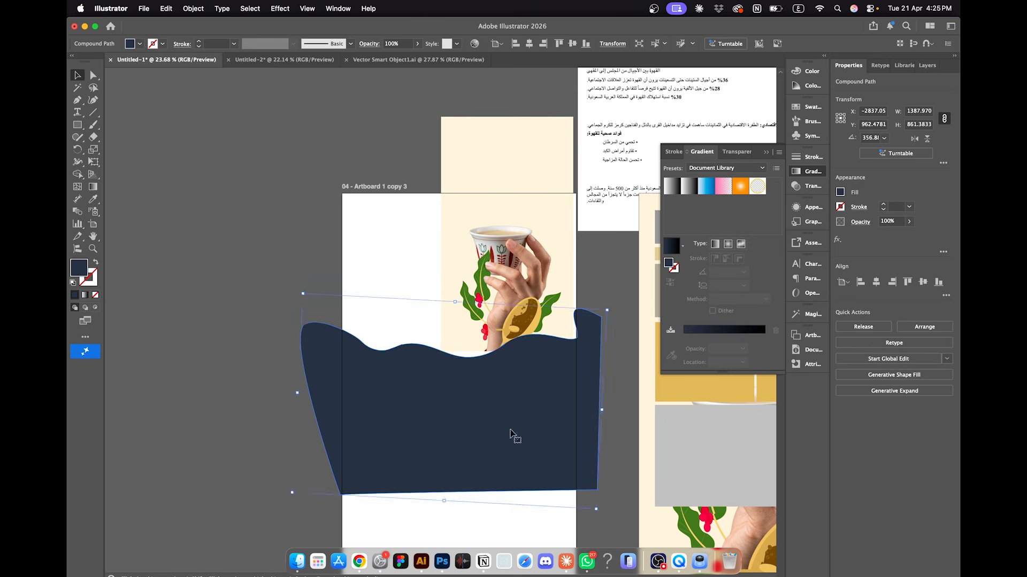
Step: Switch to Photoshop, move Group 1 copy up to Y 1176 px so the whole sleeve shows, and save the file
click(442, 561)
drag(835, 321, 810, 345)
key(super+t)
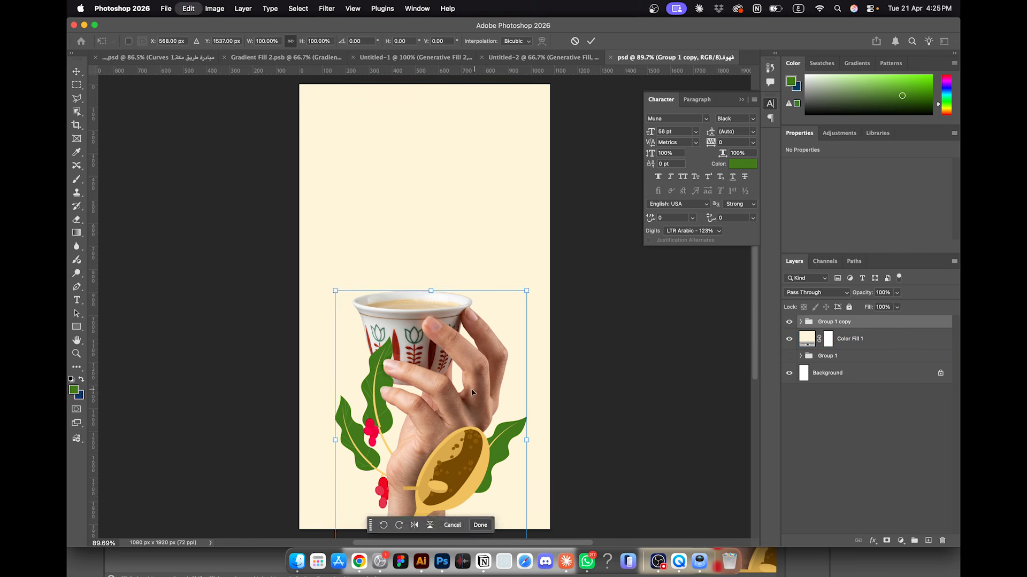
drag(449, 420, 448, 334)
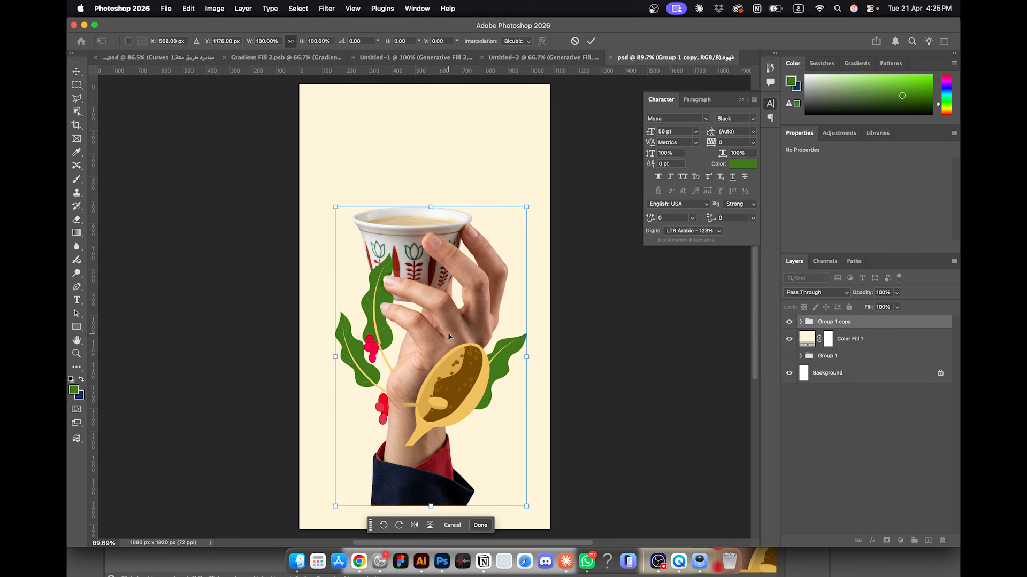
key(Return)
key(super+s)
Step: Switch back to Illustrator, update the modified linked image, and lower it so the sleeve tucks behind the navy shape
click(421, 561)
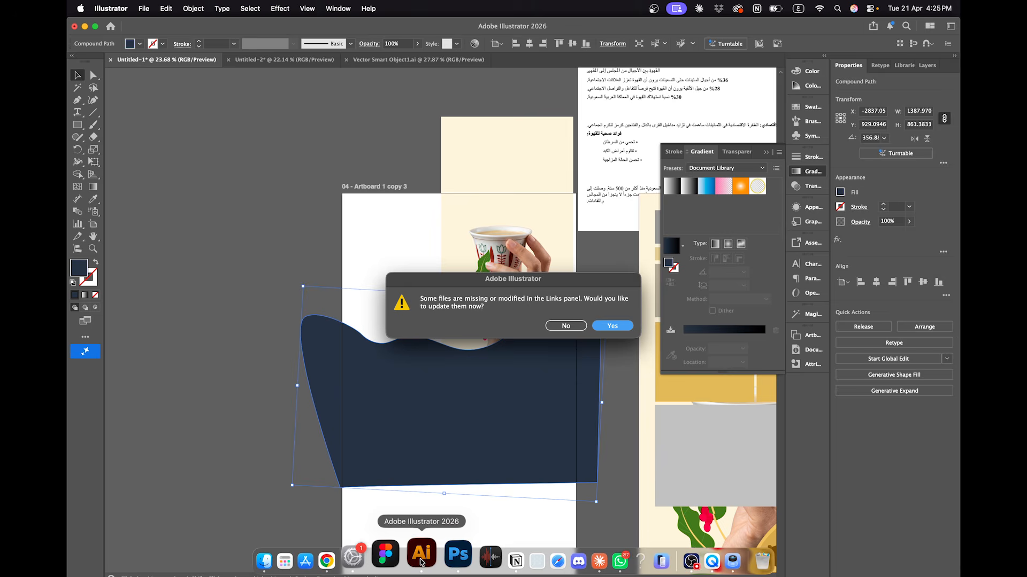
key(Return)
drag(509, 232, 505, 259)
scroll(506, 258, down, 2)
drag(494, 340, 494, 338)
click(509, 357)
scroll(467, 360, down, 3)
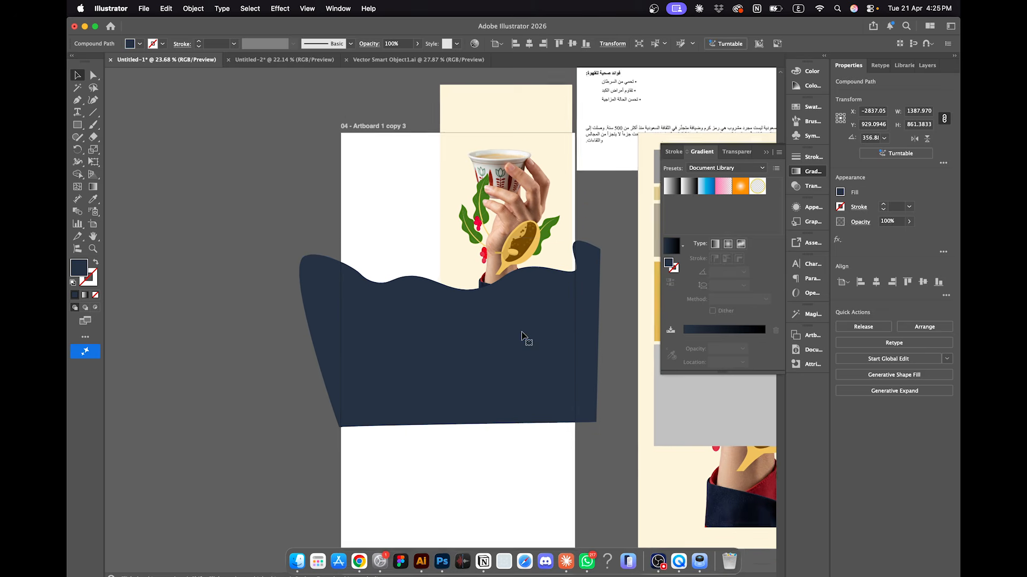
click(540, 186)
click(413, 138)
click(77, 125)
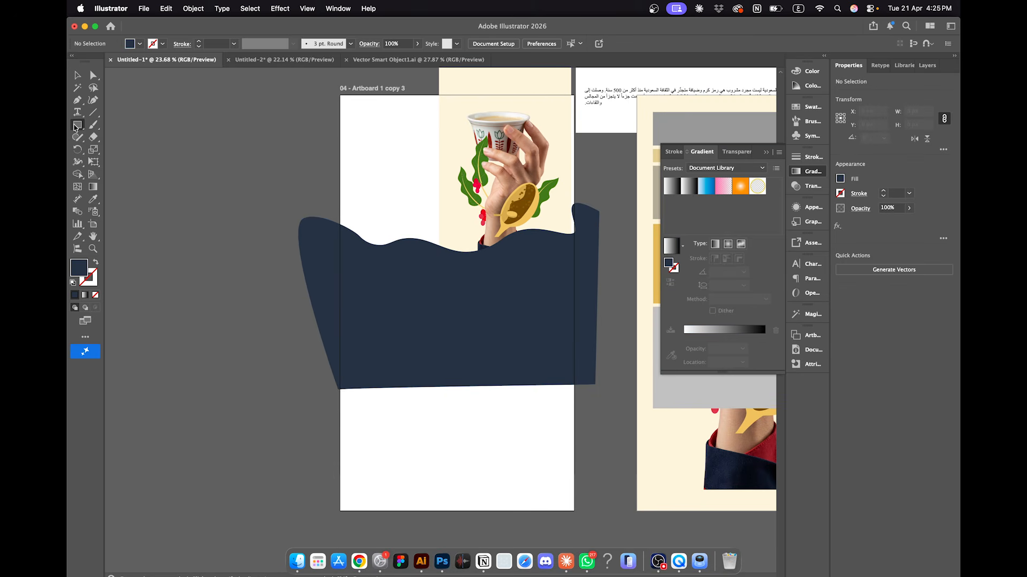
drag(338, 93, 574, 512)
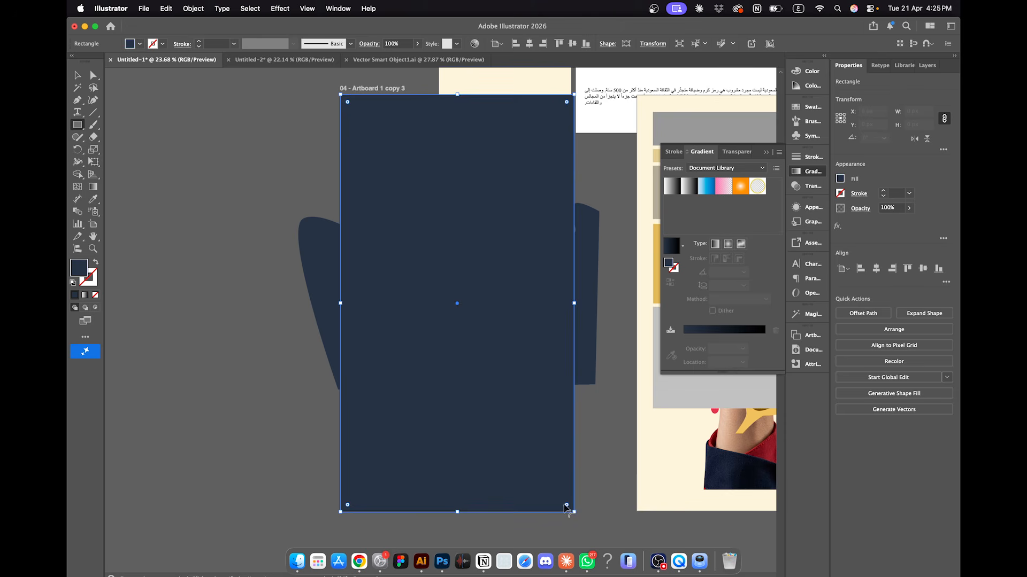
key(BackSpace)
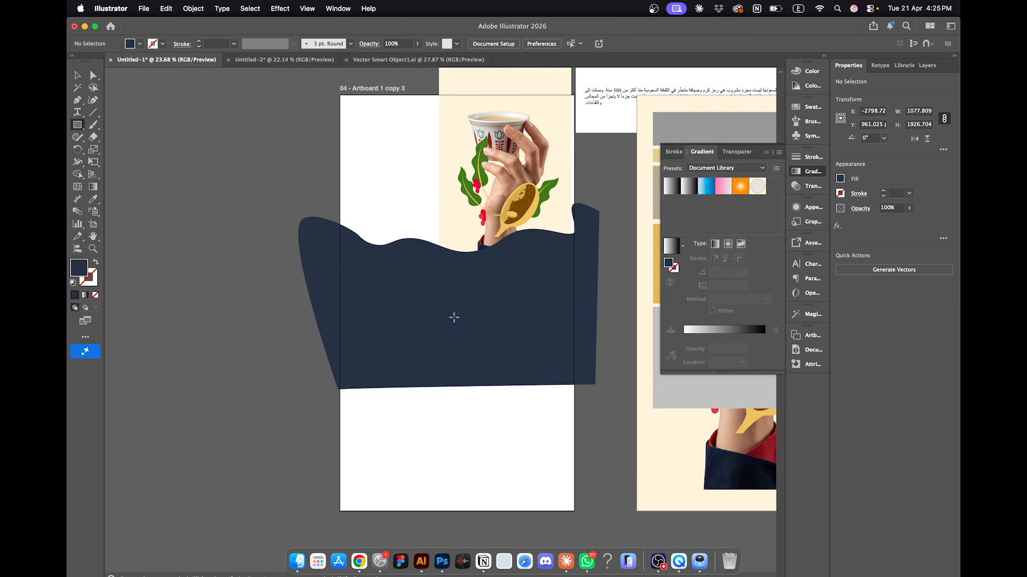
Step: Create a 1080 x 1920 px rectangle and align it to the left and top edges of the coffee artboard
click(431, 297)
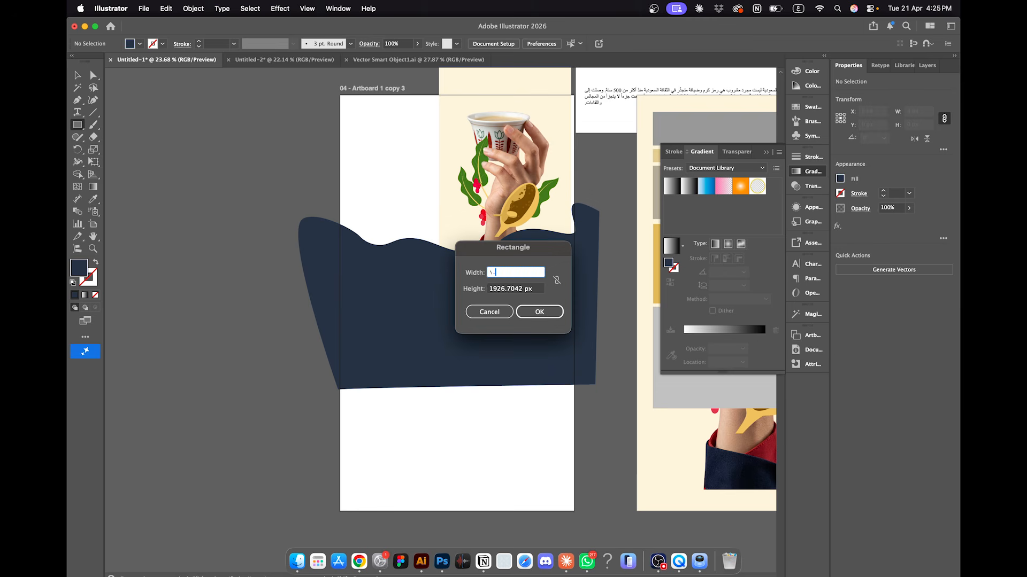
key(Tab)
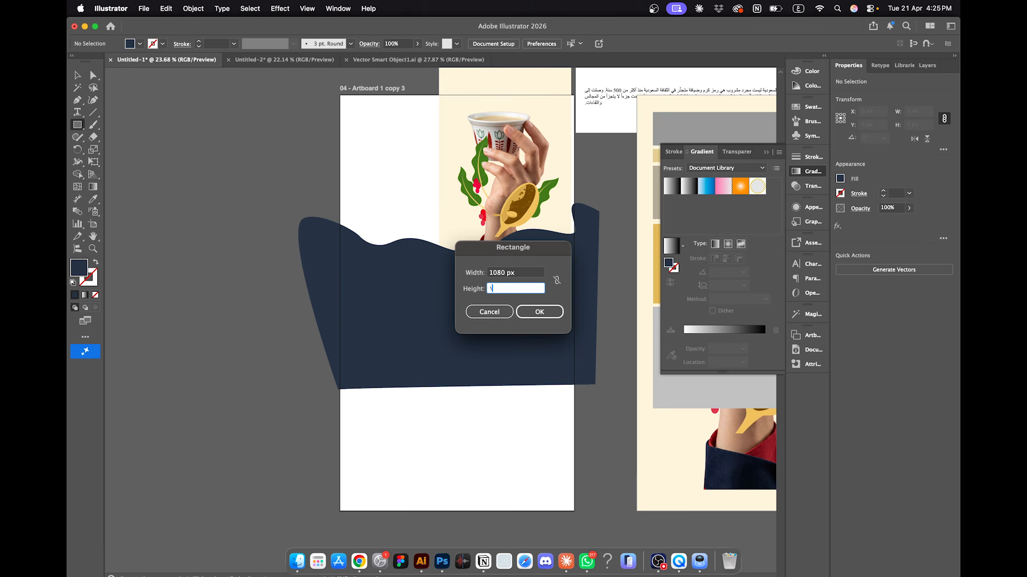
text(١٩٢٠)
key(Return)
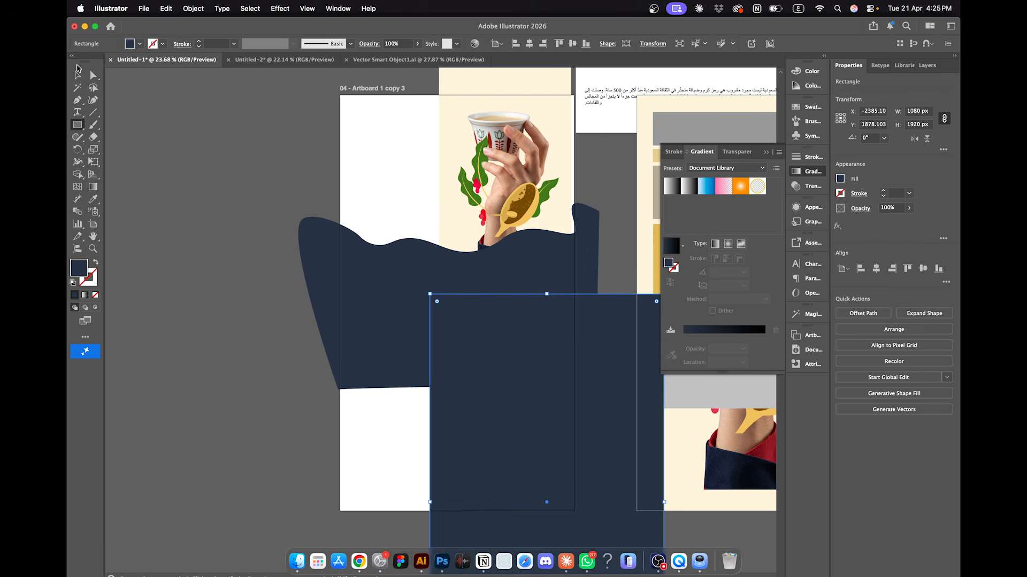
click(529, 43)
click(573, 43)
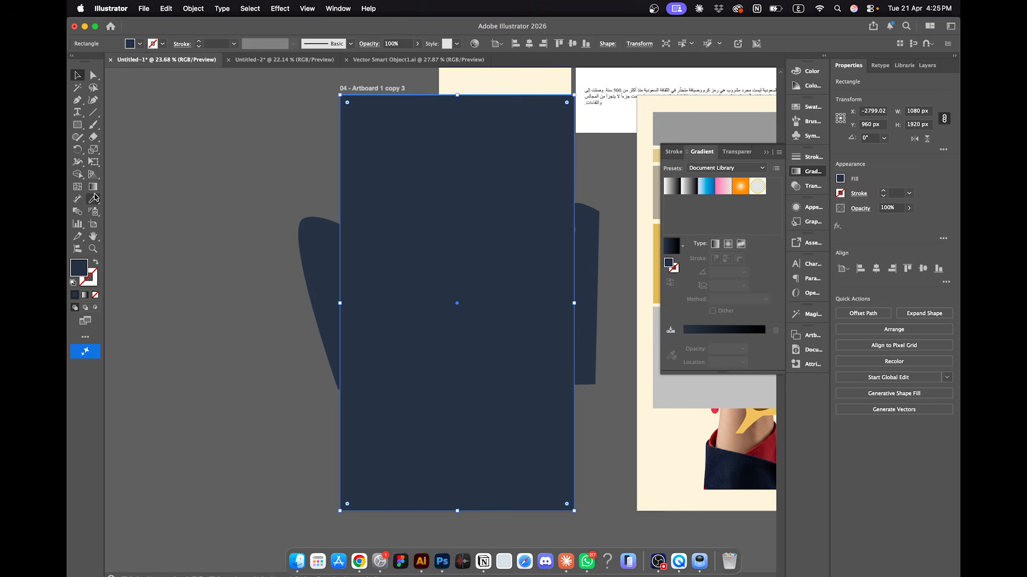
Step: Fill the artboard-sized rectangle with the coffee image's cream colour and send it to the back
click(93, 198)
click(446, 80)
click(77, 75)
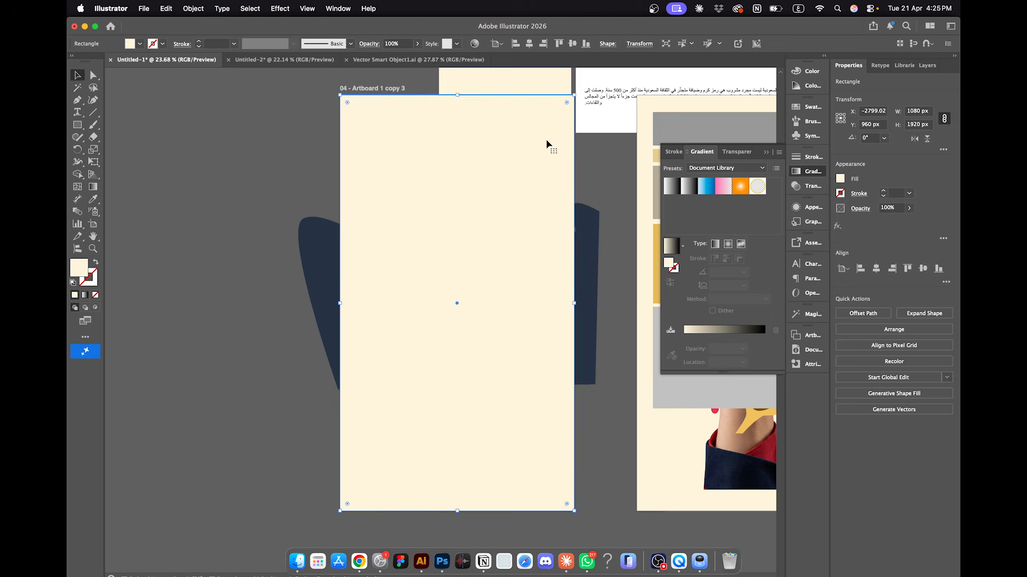
key(super+shift+bracketleft)
Step: Expand Layer 1 and lock the cream background rectangle
click(924, 65)
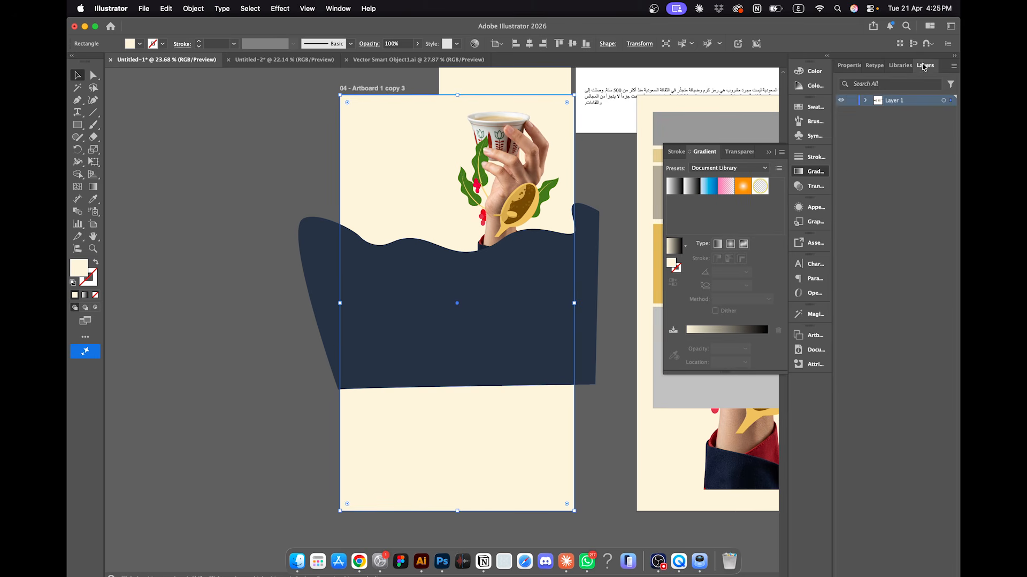
click(866, 101)
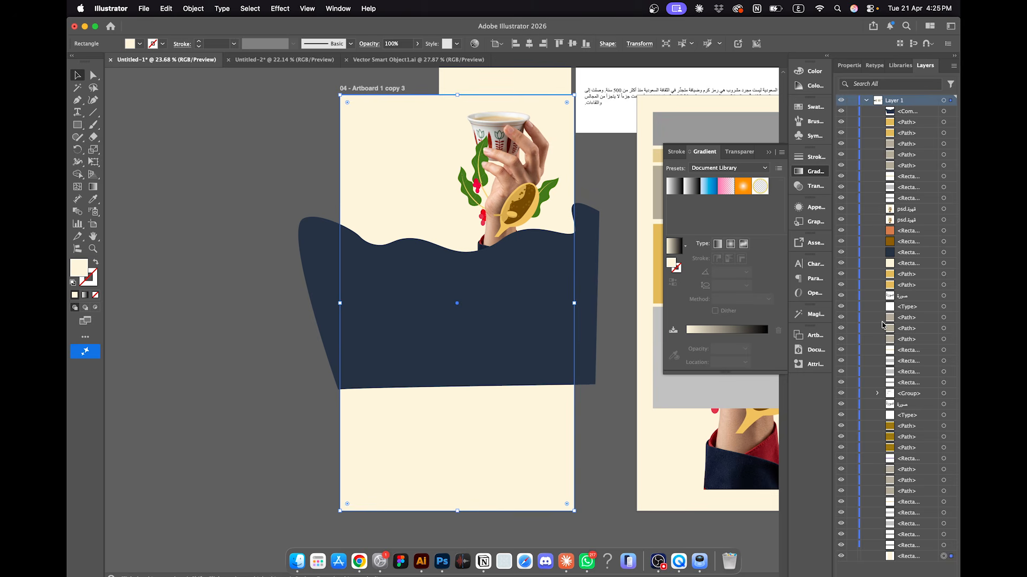
click(851, 557)
Step: Stretch the navy shape's two bottom anchor points down past the artboard's lower edge
key(super+minus)
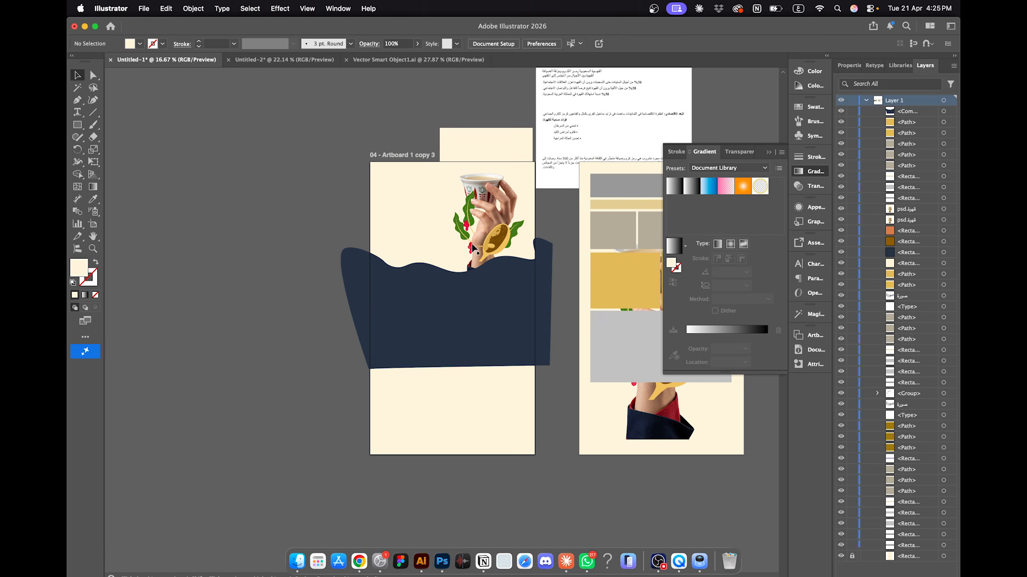
click(473, 247)
click(408, 320)
click(92, 77)
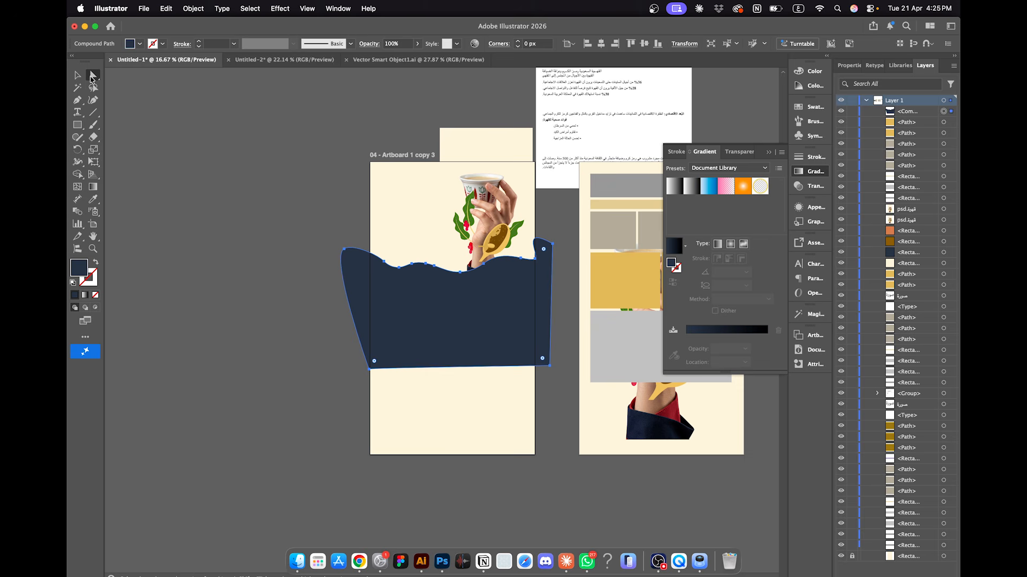
drag(561, 394, 546, 462)
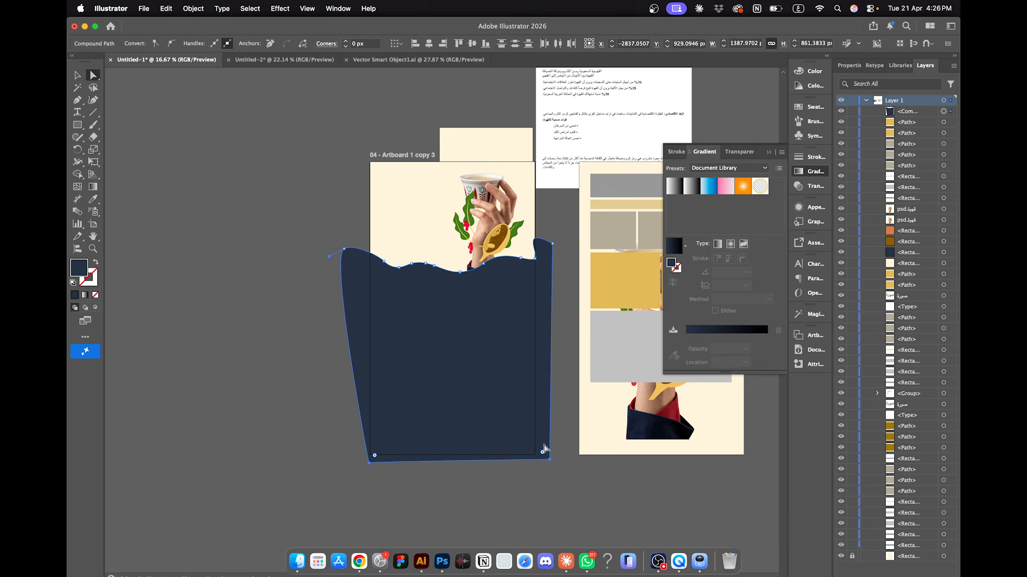
click(77, 76)
click(183, 188)
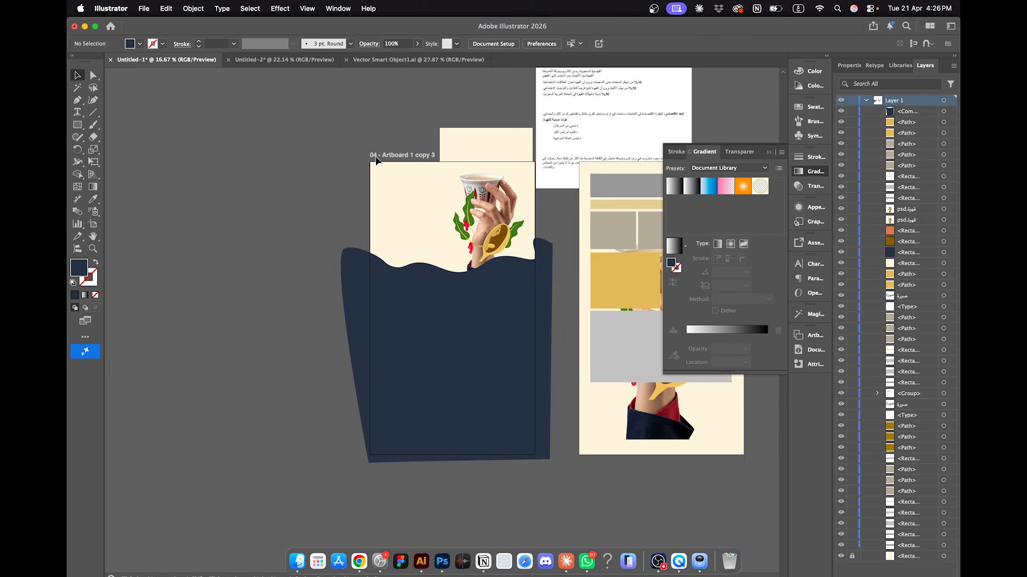
Step: Nudge the navy wavy shape and the coffee image slightly down on the artboard
key(super+minus)
scroll(469, 208, up, 5)
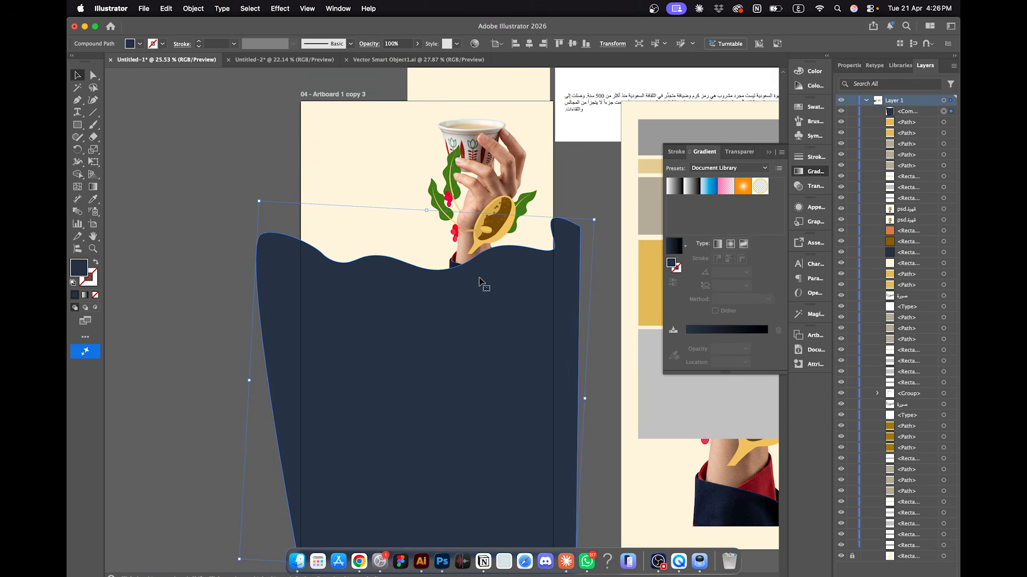
mouse_move(479, 278)
mouse_down()
mouse_move(480, 296)
mouse_move(481, 284)
mouse_up()
click(475, 176)
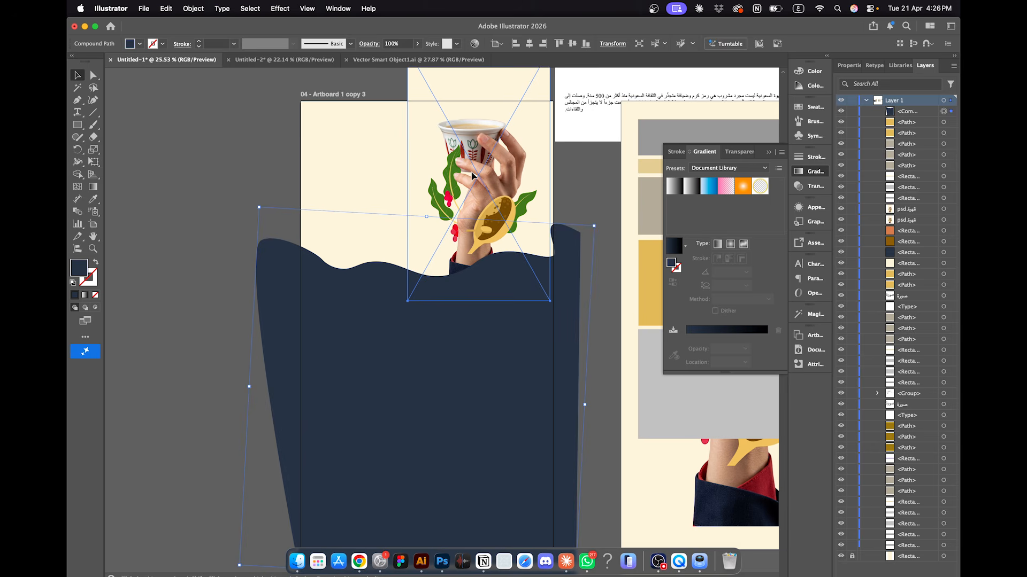
mouse_move(475, 176)
mouse_down()
mouse_move(475, 200)
mouse_move(476, 169)
mouse_move(483, 194)
mouse_up()
click(465, 316)
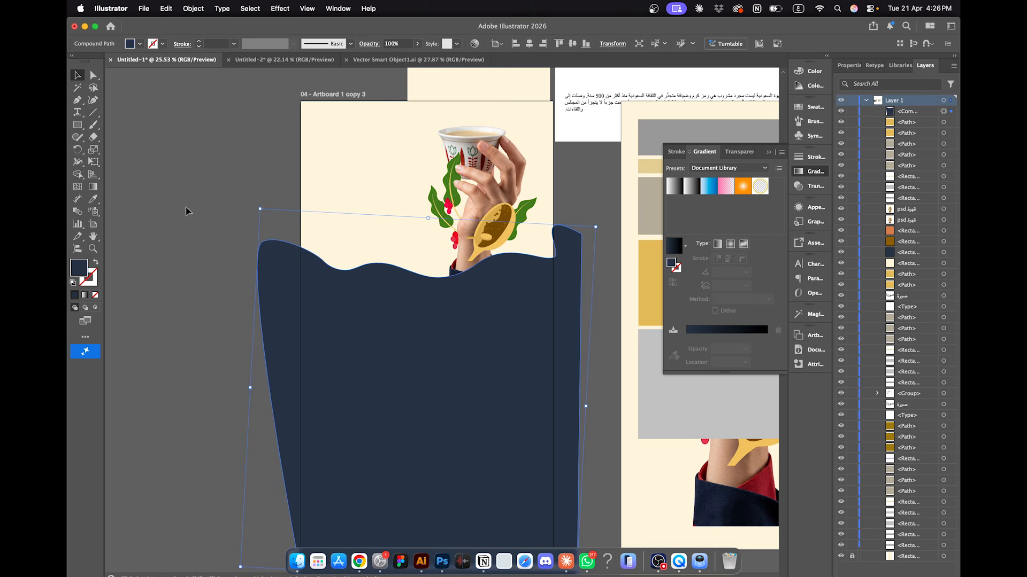
click(154, 203)
scroll(155, 203, down, 5)
scroll(154, 203, up, 7)
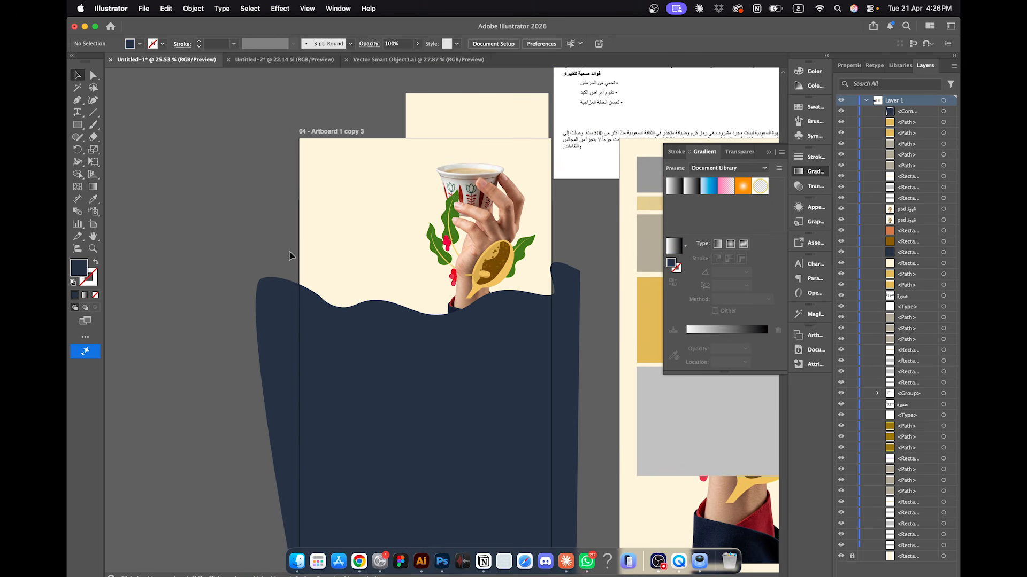
scroll(290, 256, down, 2)
scroll(289, 255, right, 1)
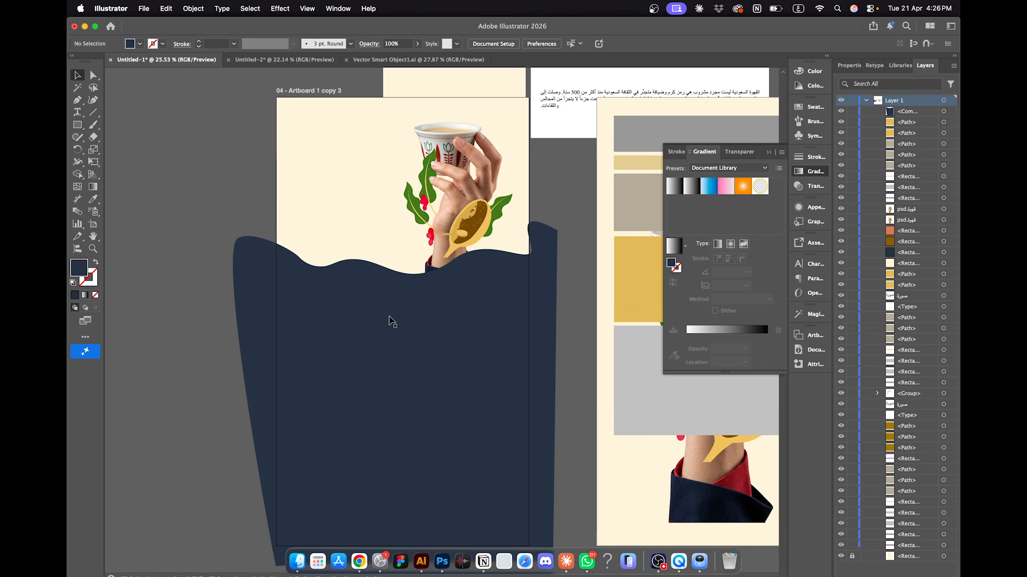
scroll(462, 275, up, 5)
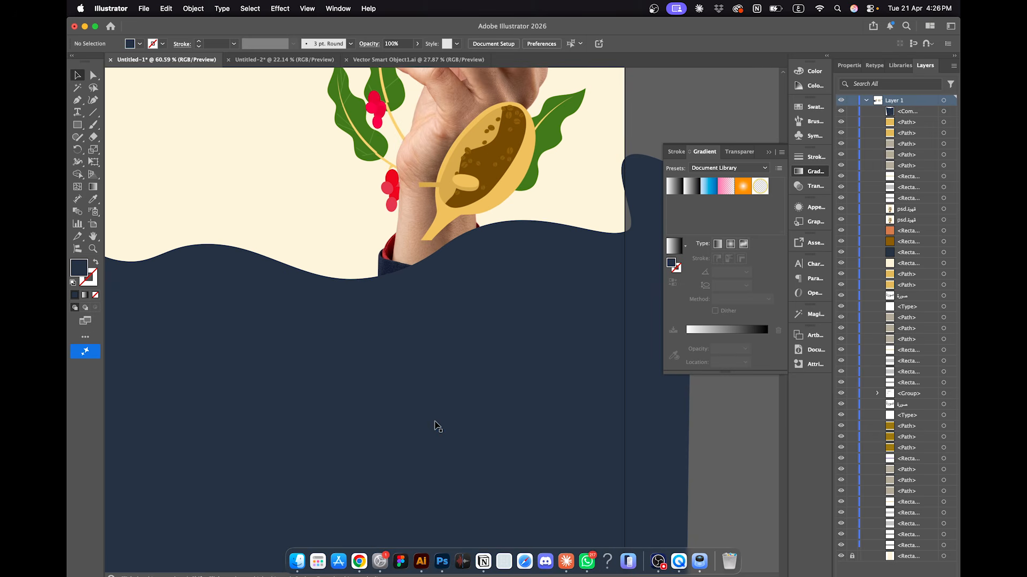
Step: Switch to Photoshop, expand Group 1 copy in the coffee document and check which part its hand layer holds
click(442, 562)
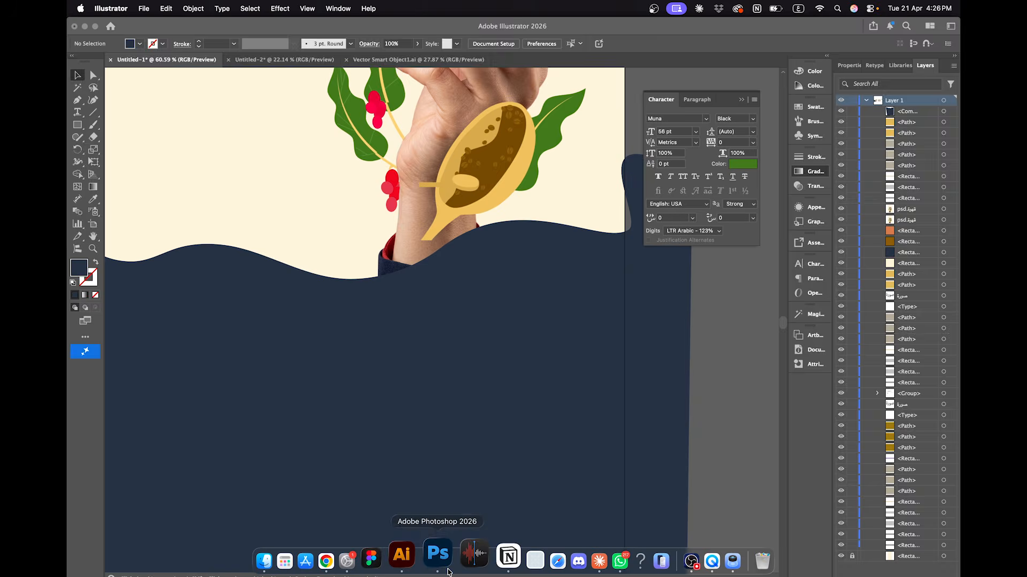
click(822, 321)
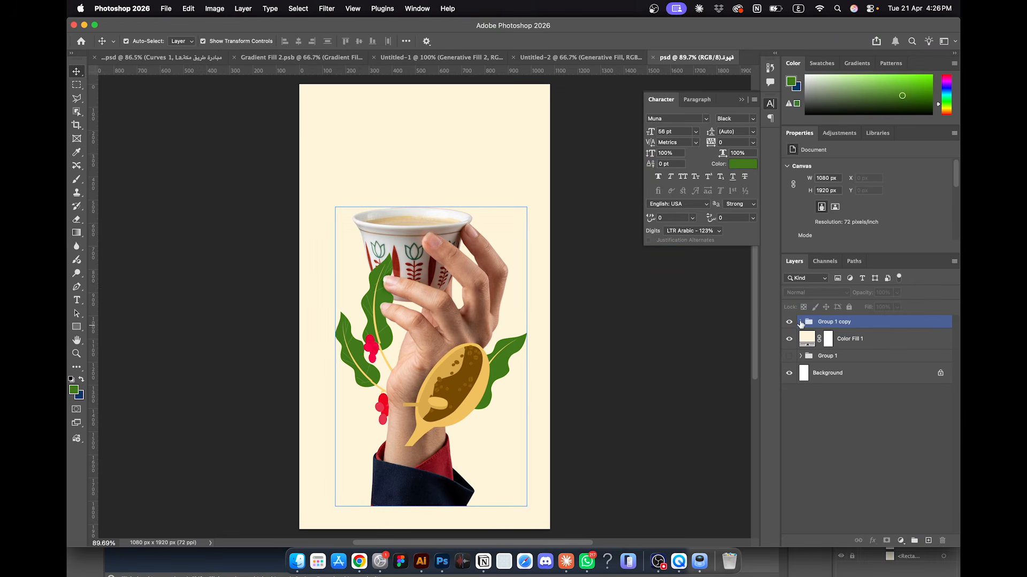
click(800, 322)
click(867, 402)
scroll(406, 473, up, 5)
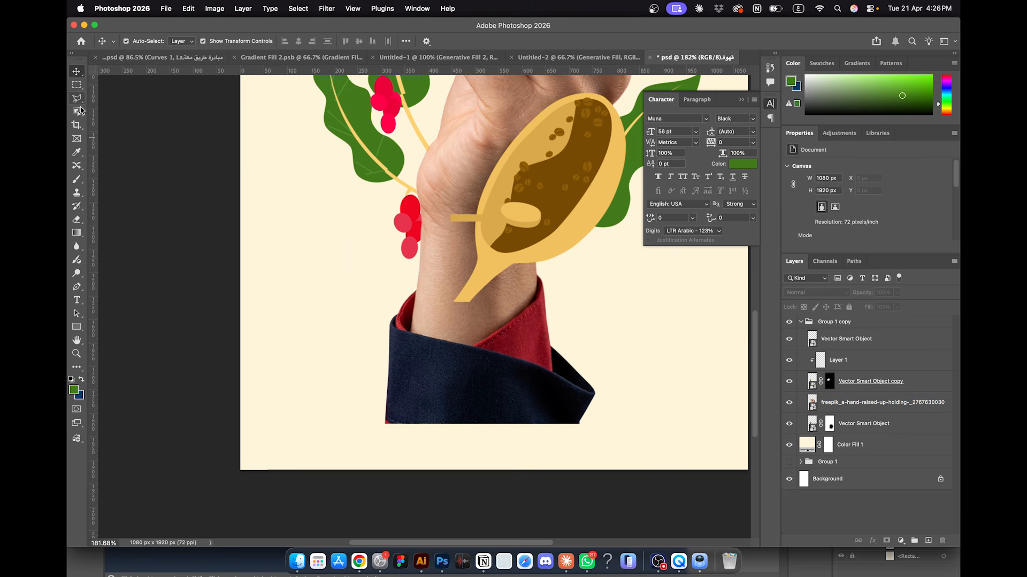
click(811, 404)
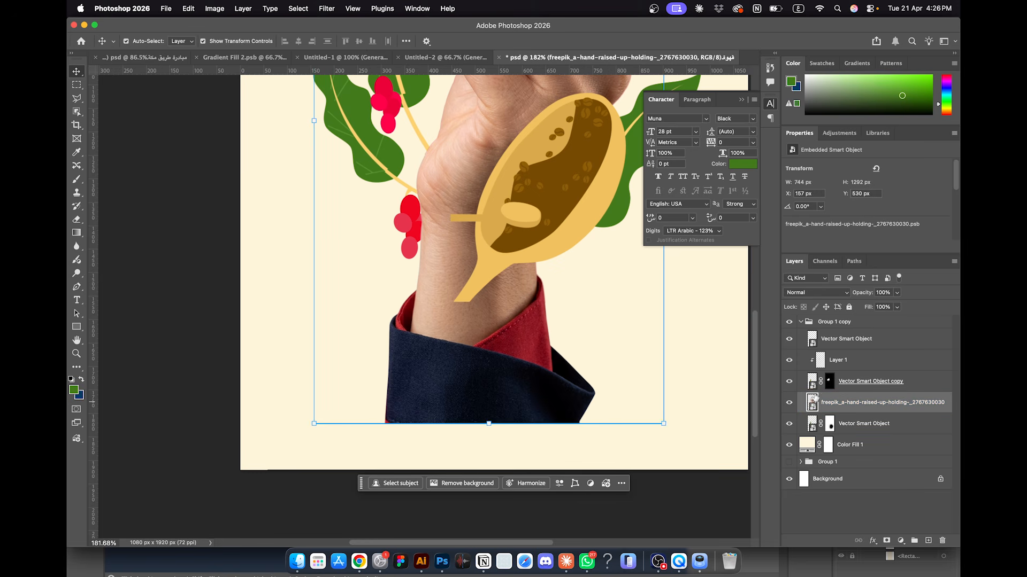
click(789, 402)
click(789, 402)
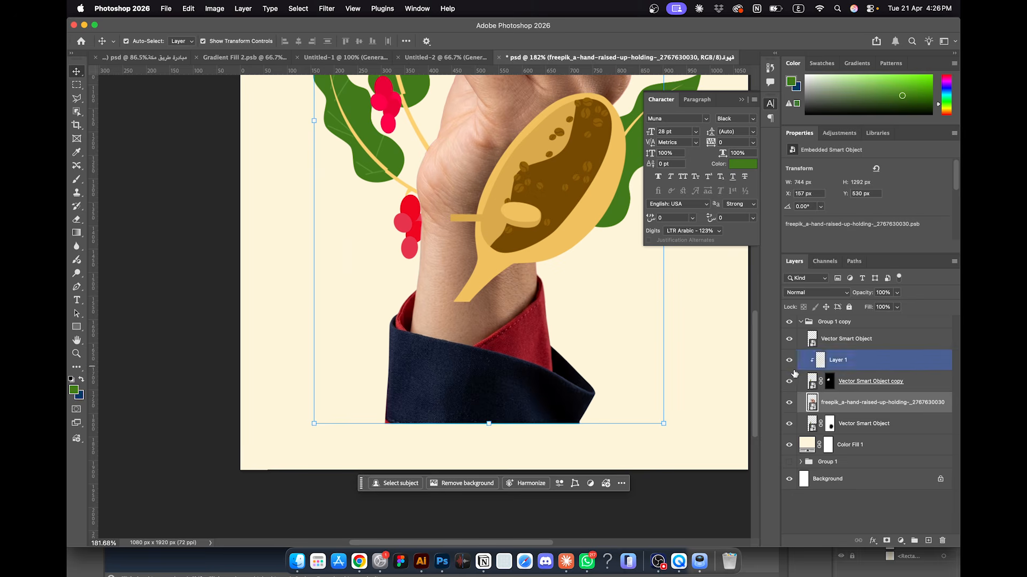
double_click(811, 339)
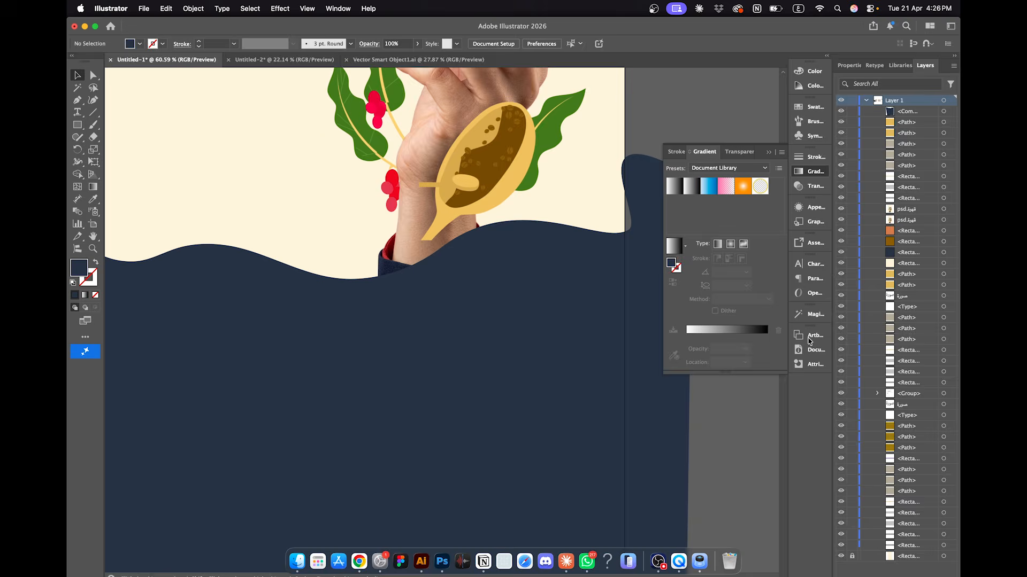
scroll(441, 289, down, 5)
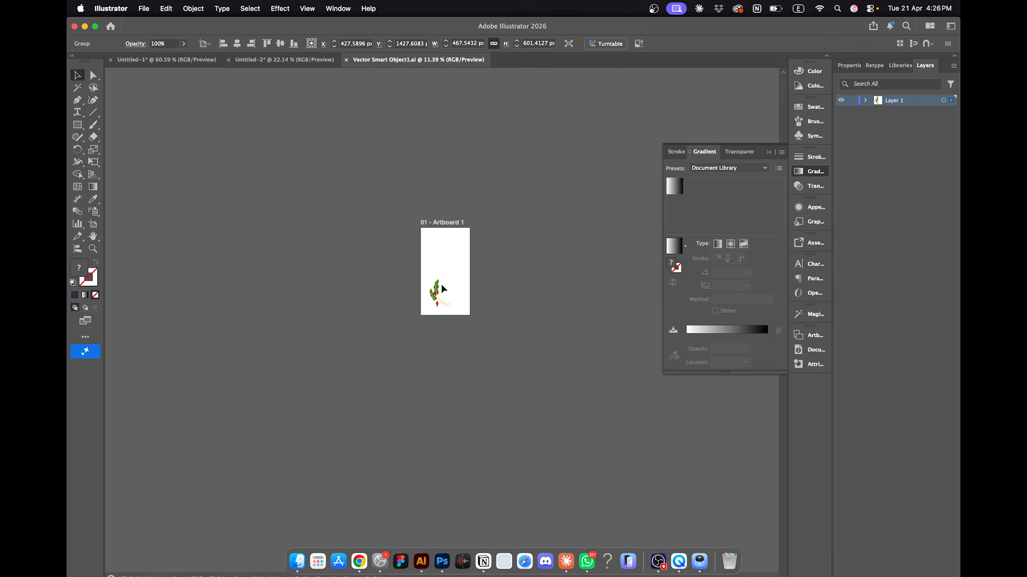
click(346, 60)
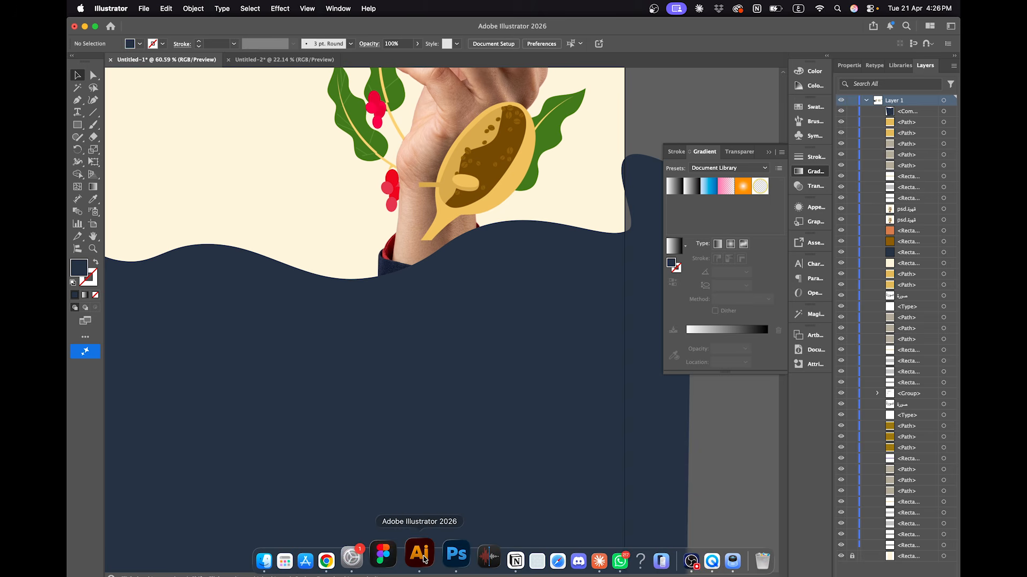
Step: Switch back to Photoshop and open the contents of the spoon's Vector Smart Object in Illustrator
click(442, 562)
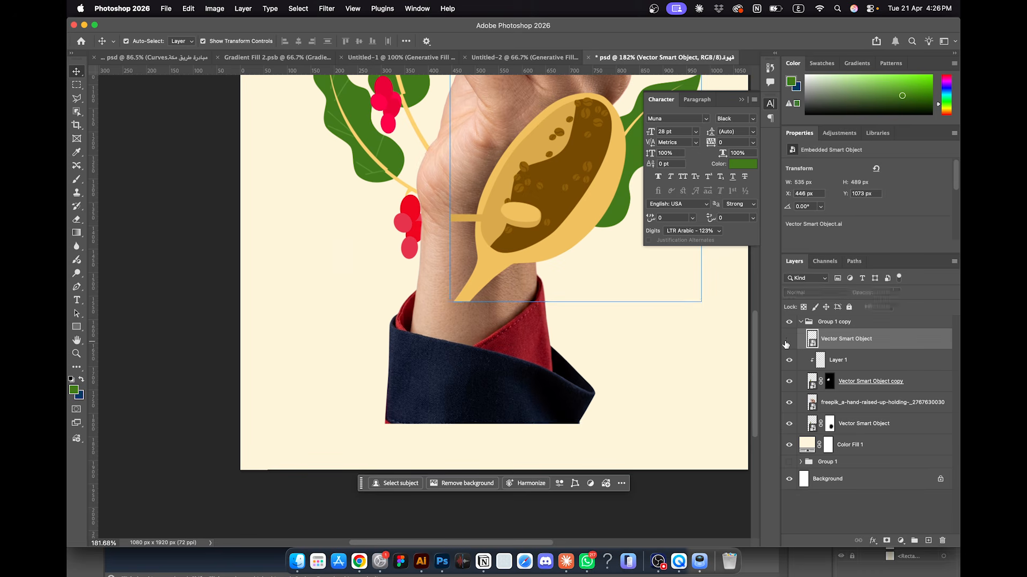
double_click(812, 341)
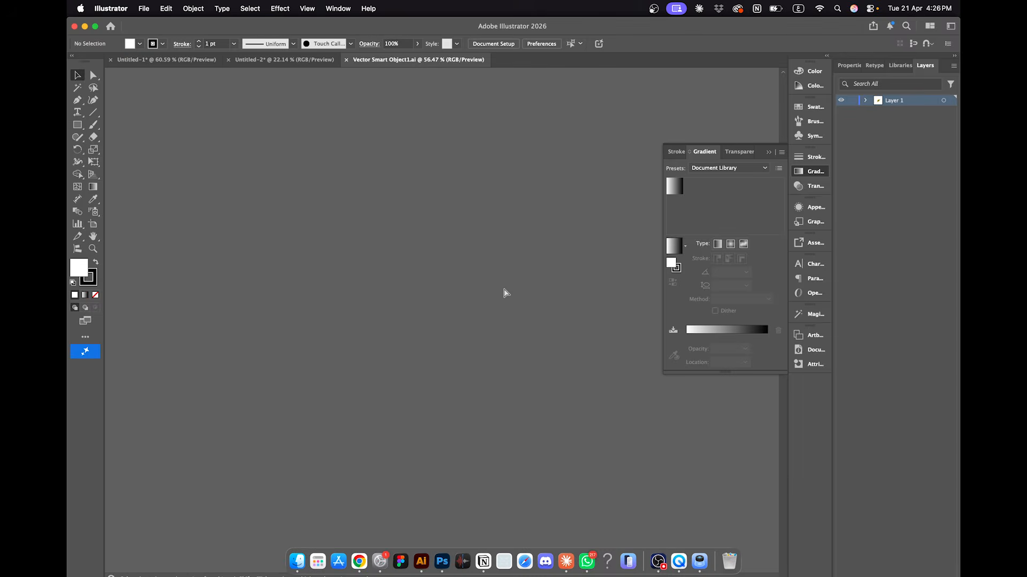
scroll(506, 293, down, 10)
scroll(505, 293, up, 5)
scroll(506, 293, right, 3)
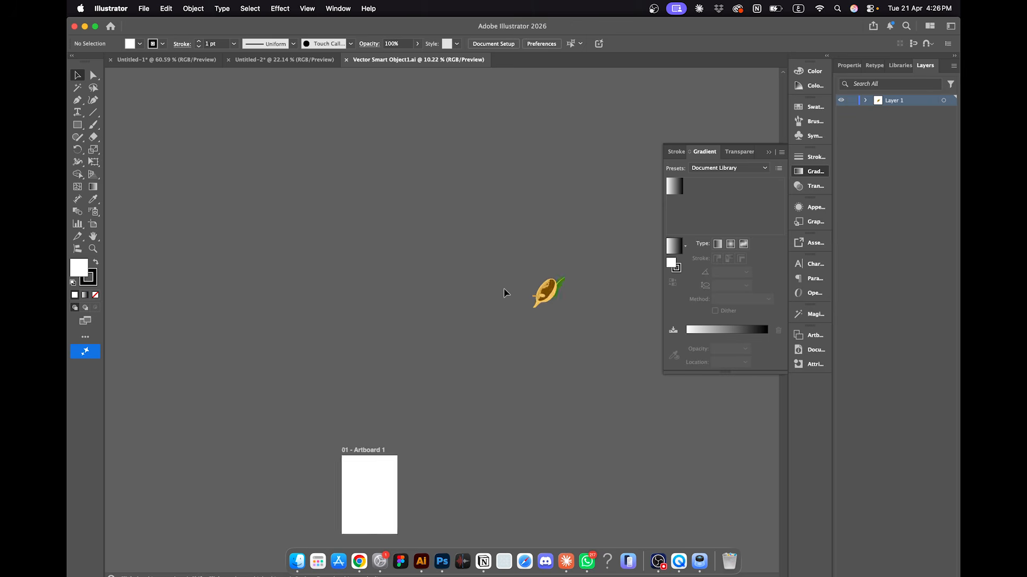
scroll(504, 293, up, 10)
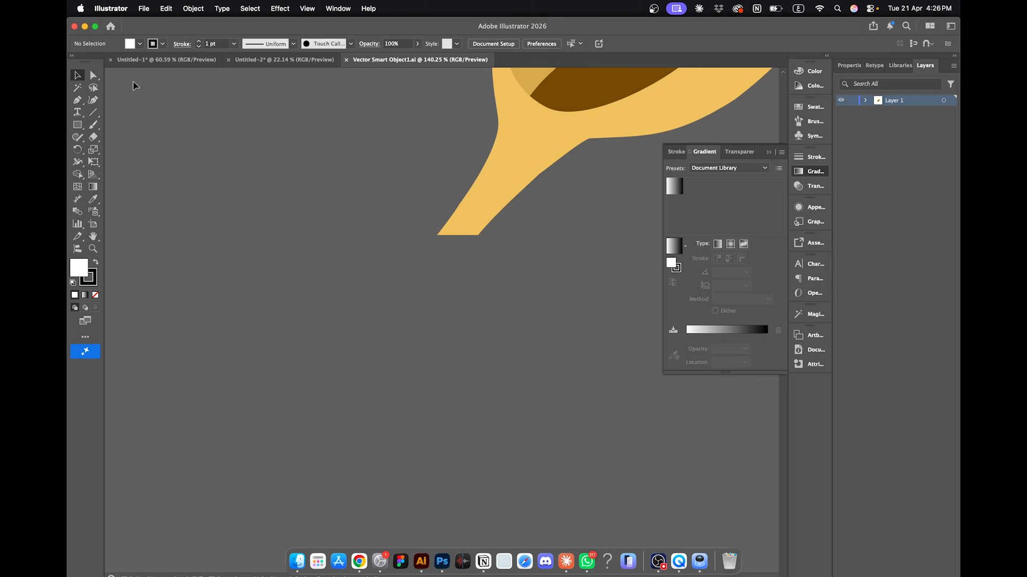
click(92, 77)
click(474, 237)
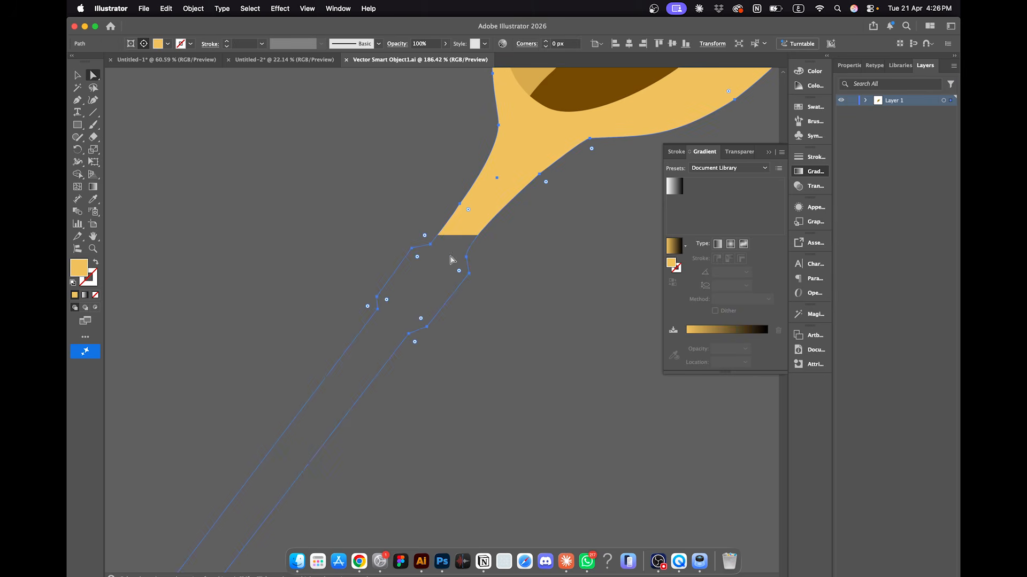
click(453, 236)
right_click(447, 237)
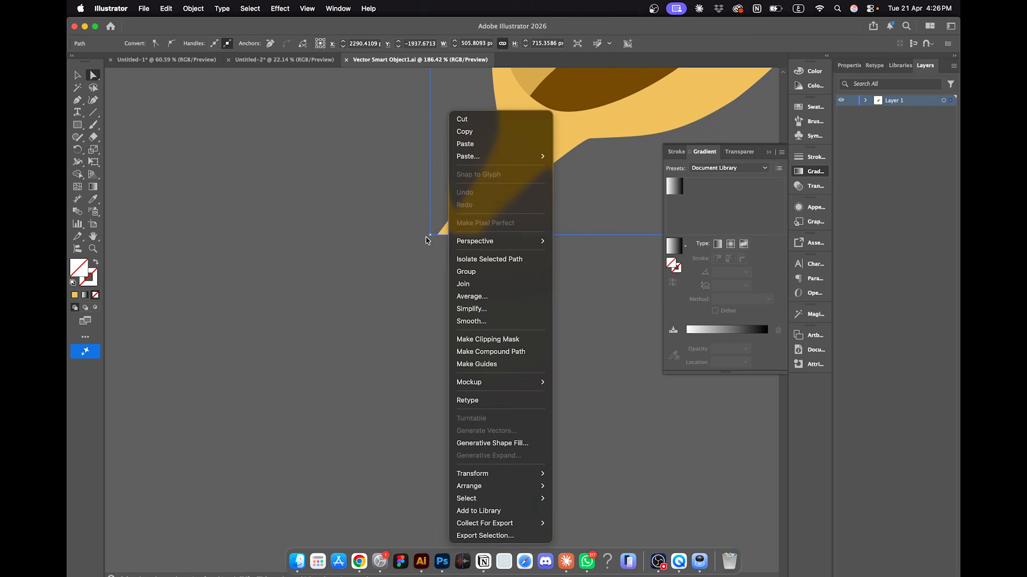
click(79, 76)
scroll(207, 169, down, 5)
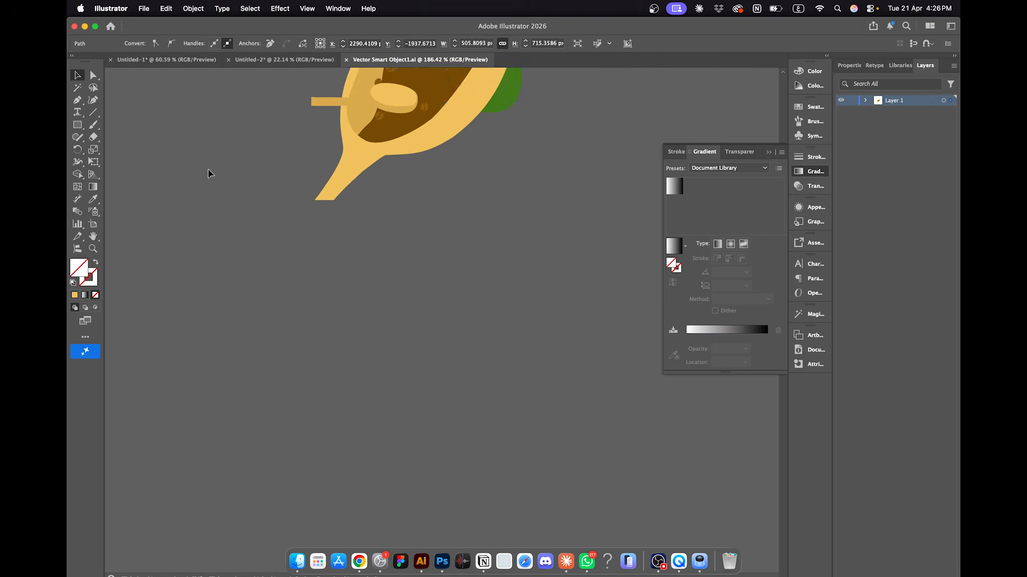
click(334, 182)
right_click(334, 183)
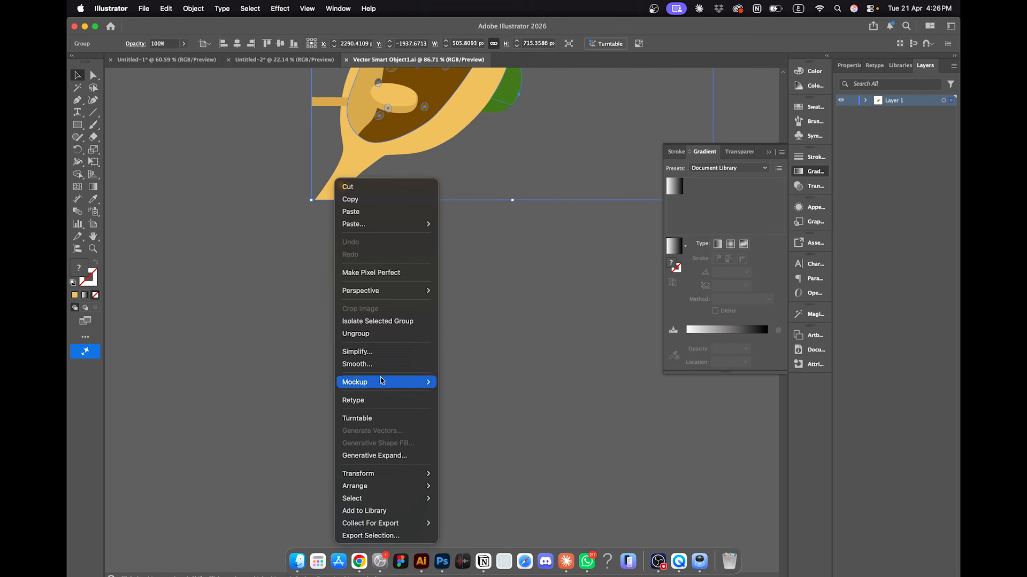
click(377, 322)
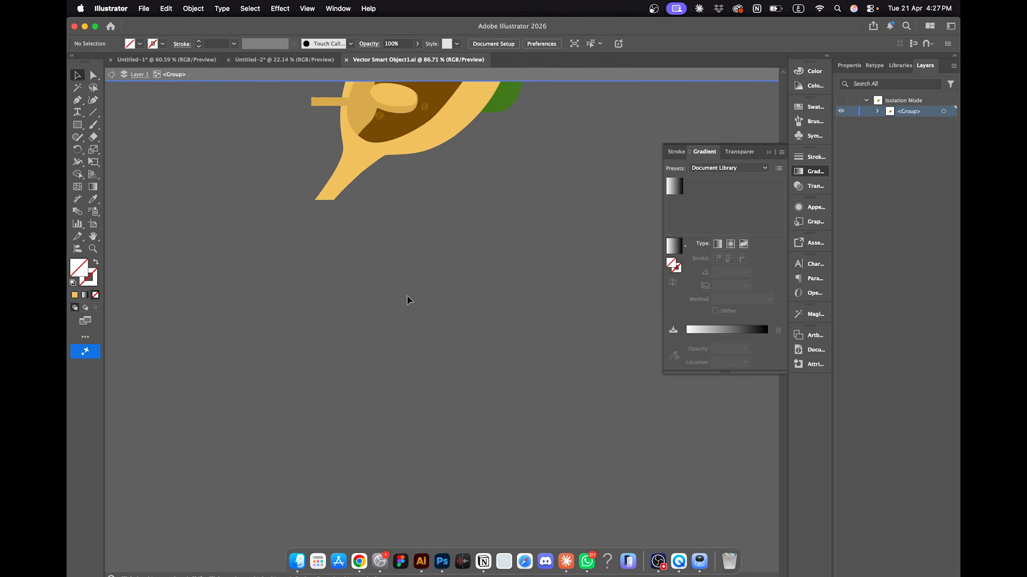
key(Escape)
Step: Ungroup the spoon artwork and release its clipping mask to uncover the full handle
click(332, 179)
right_click(333, 182)
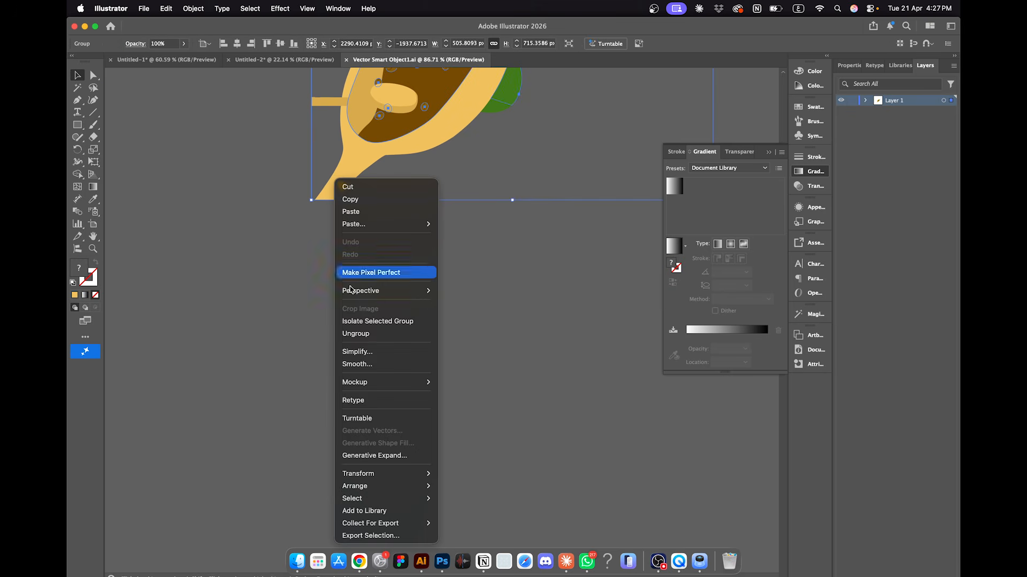
click(357, 335)
click(348, 194)
right_click(330, 205)
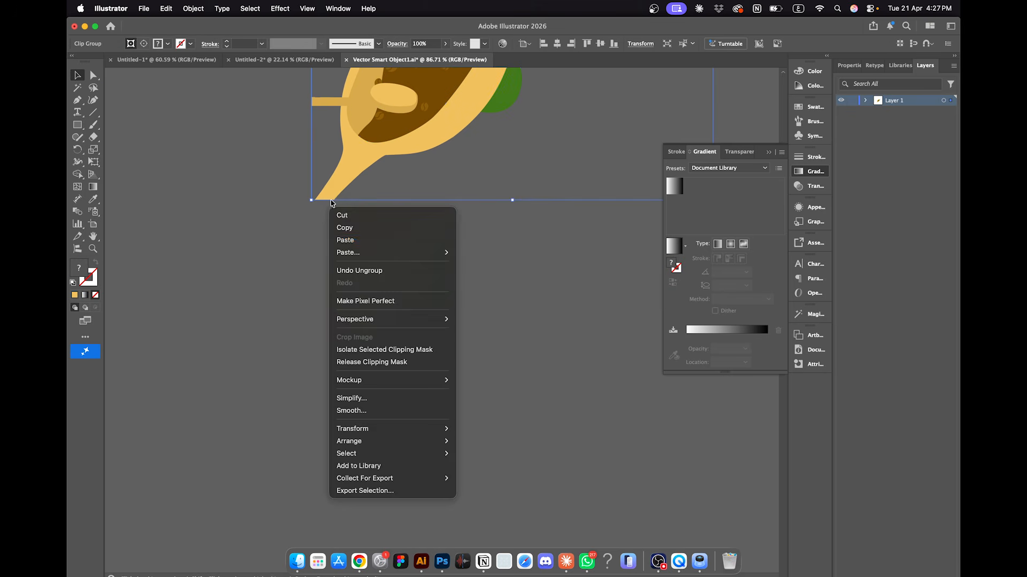
click(374, 362)
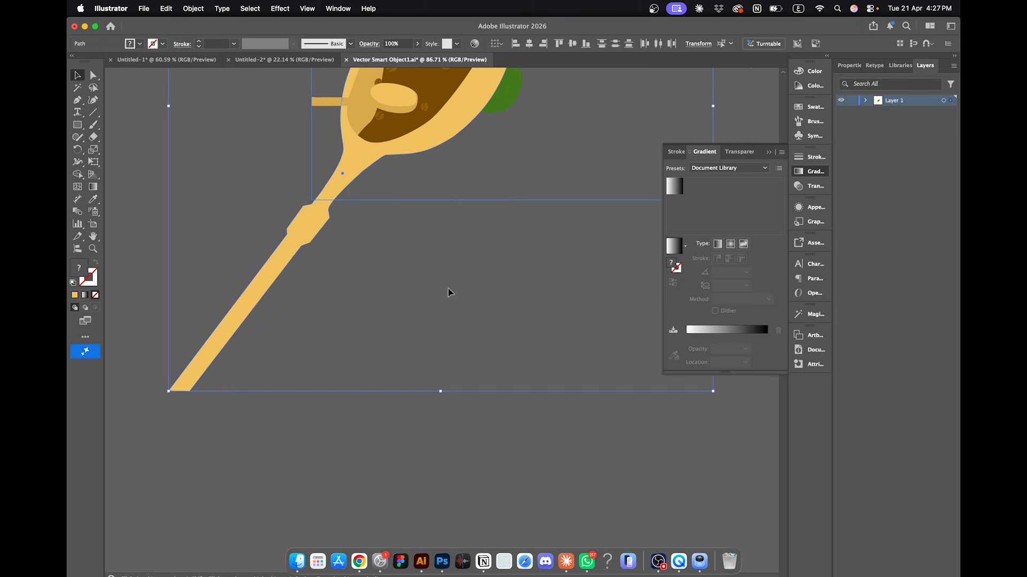
Step: Save and close the edited spoon file, and save the coffee document in Photoshop
click(448, 292)
scroll(448, 292, down, 4)
key(super+s)
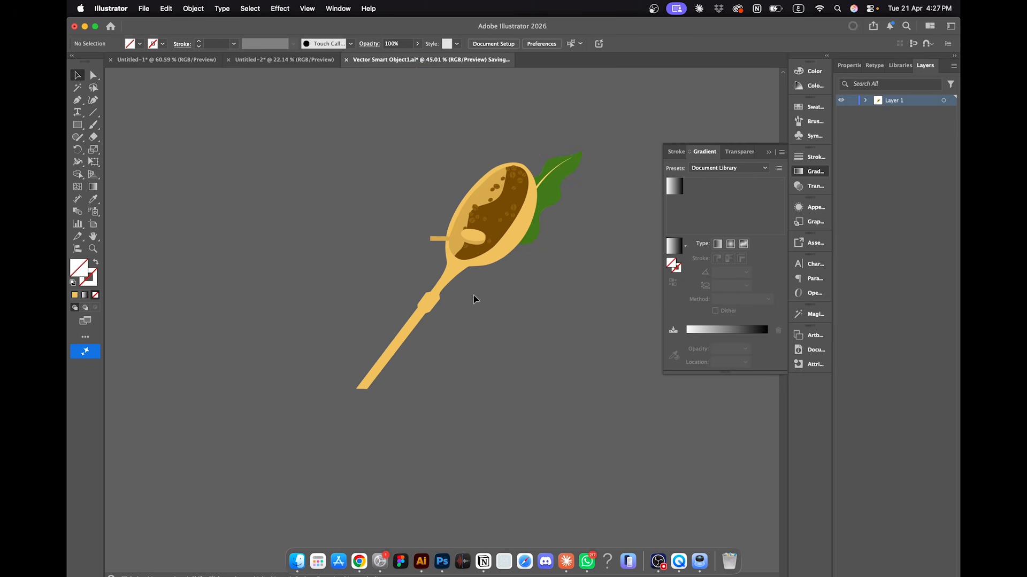
click(345, 60)
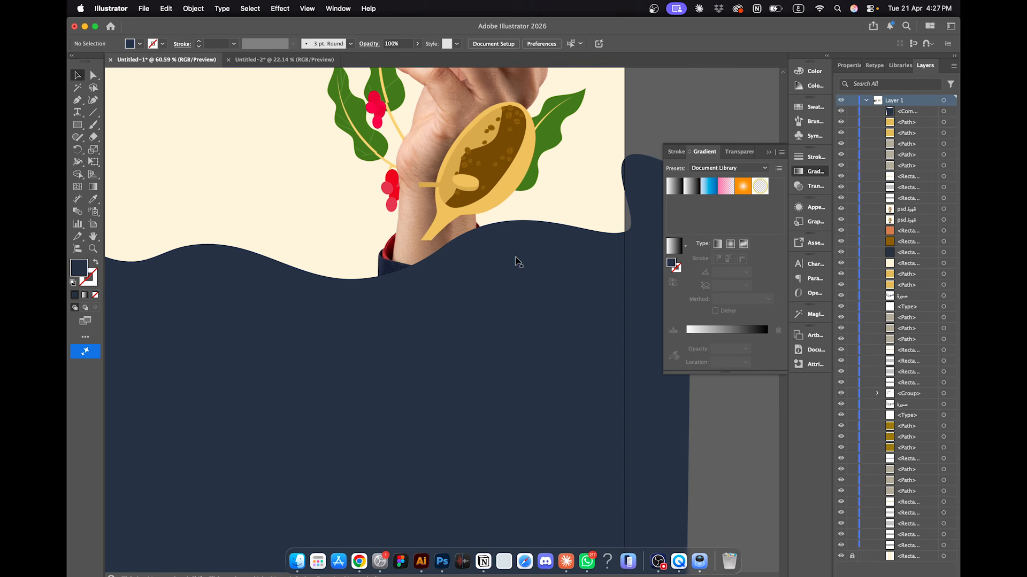
click(441, 561)
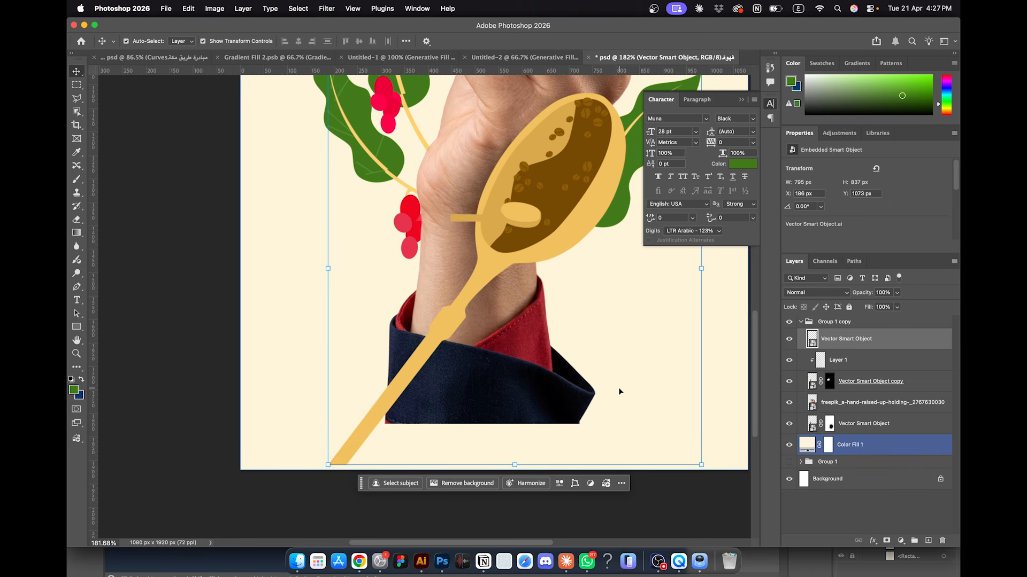
key(super+s)
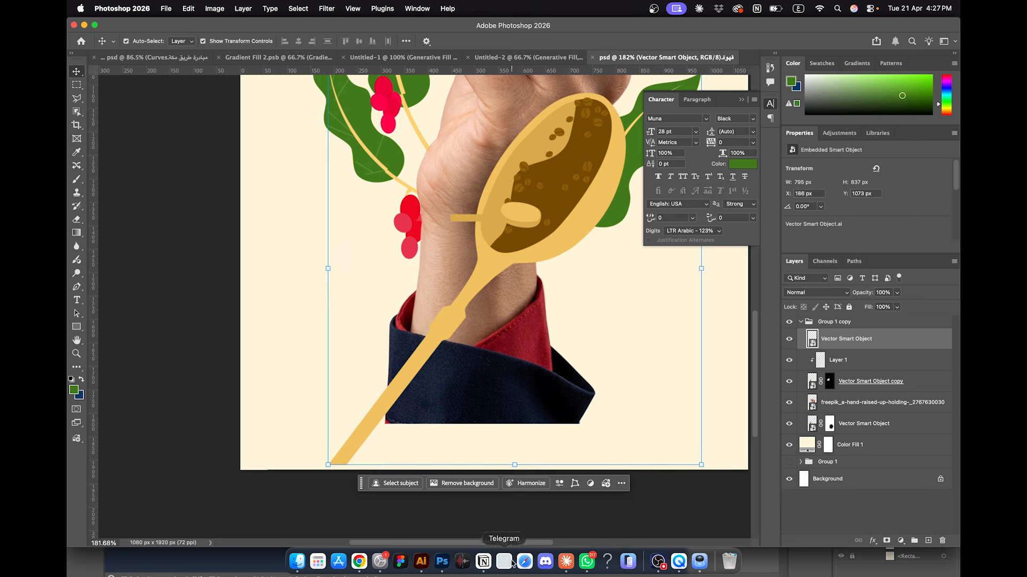
Step: Return to Illustrator and update the modified link of the hand-and-cup image
click(411, 556)
click(438, 561)
click(417, 559)
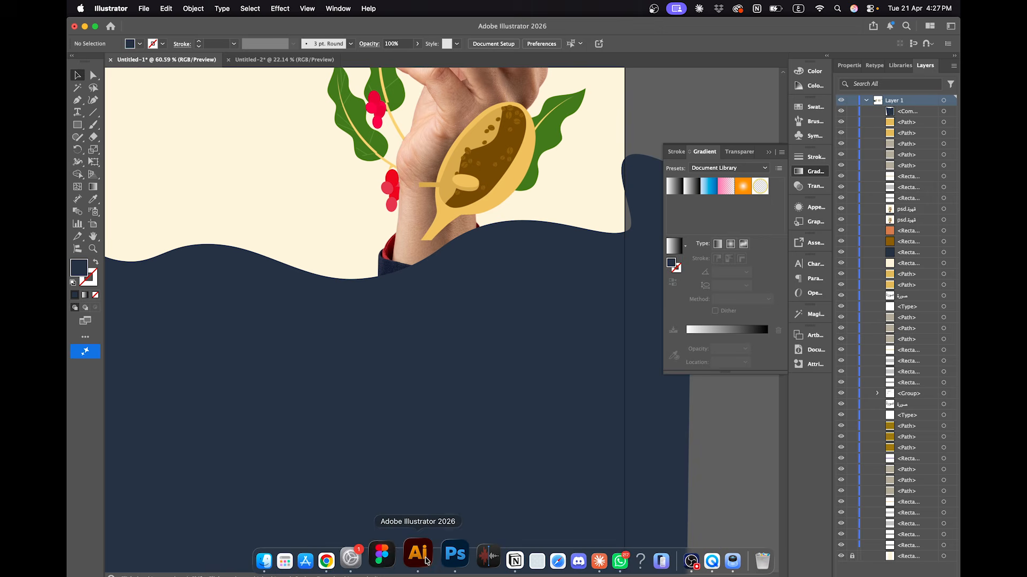
scroll(405, 422, down, 5)
click(441, 559)
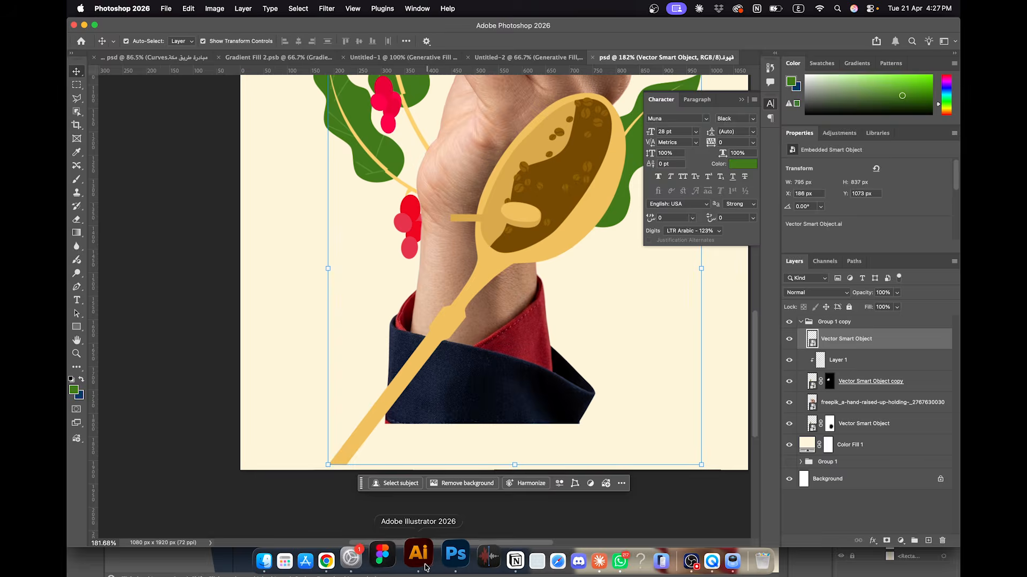
click(421, 560)
key(Return)
click(455, 303)
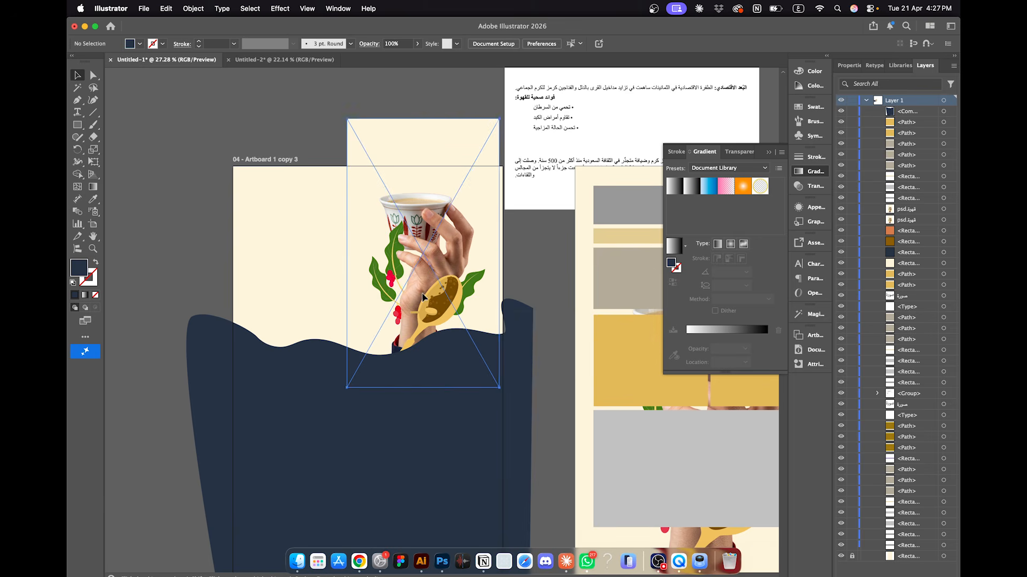
scroll(456, 288, up, 3)
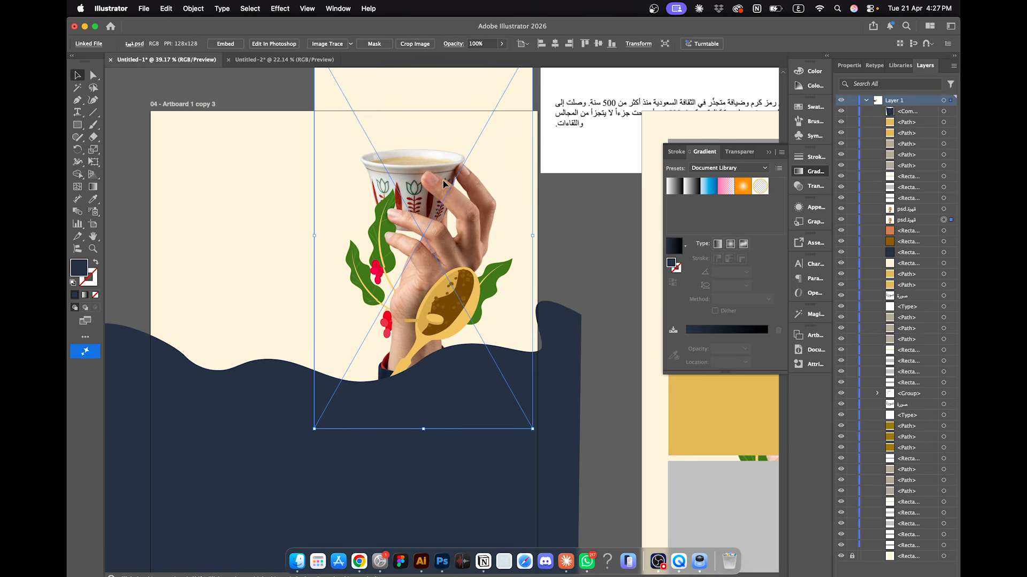
click(630, 249)
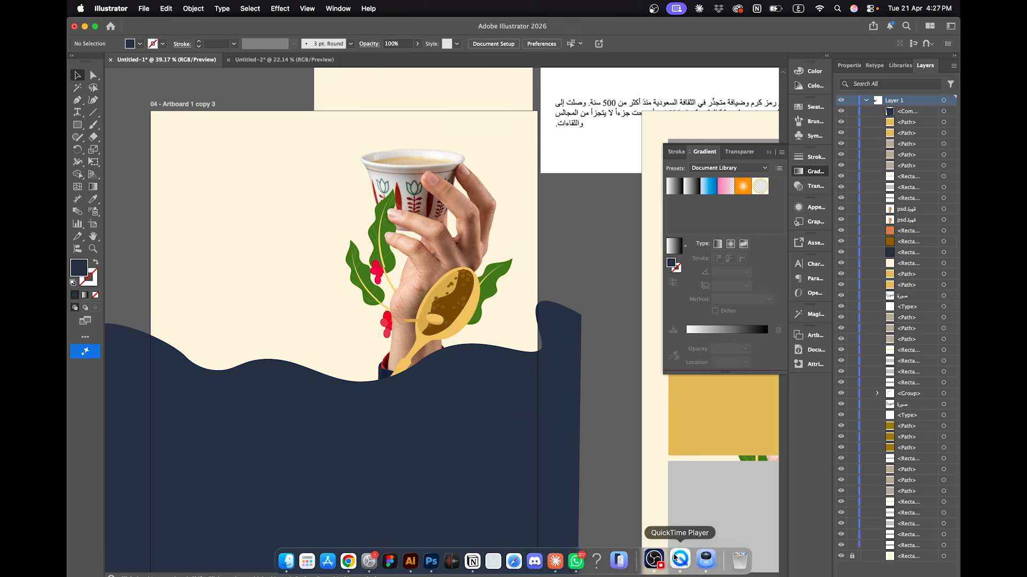
Step: Switch to Finder, search the Mac for "قهوة" and open the القهوة Word document from the قهوة folder
click(304, 560)
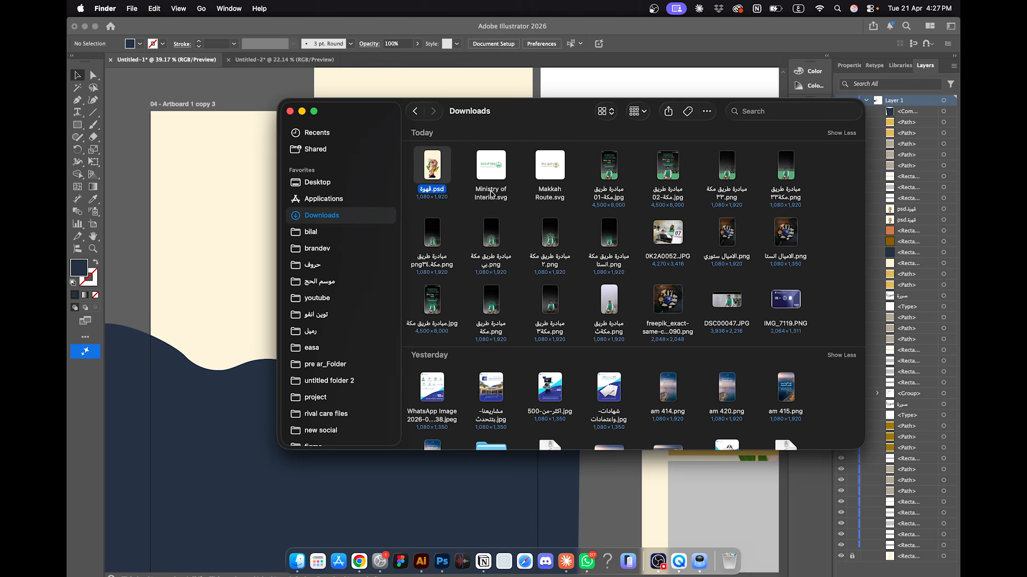
key(super+f)
text(قهوة)
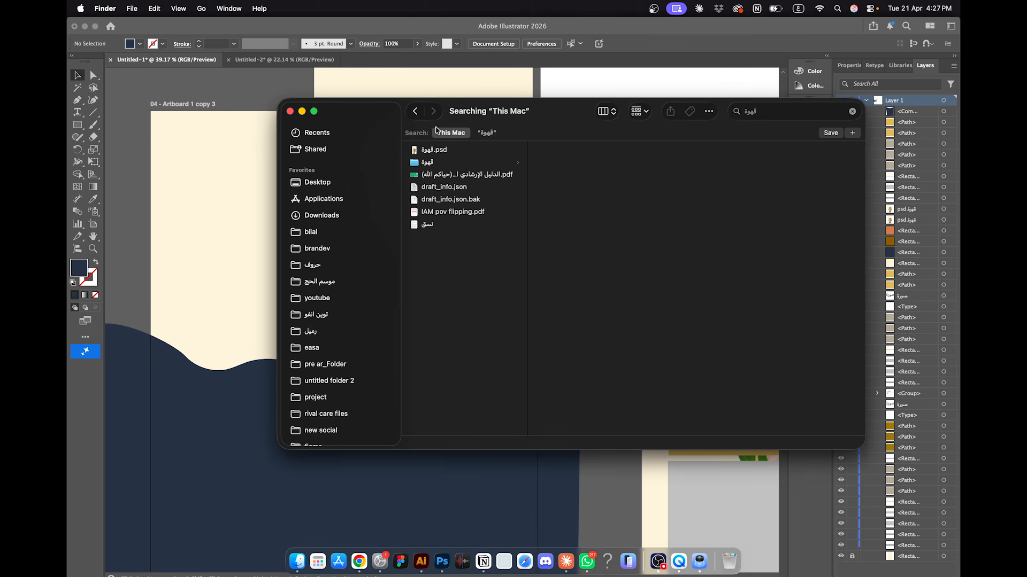
click(428, 163)
click(564, 151)
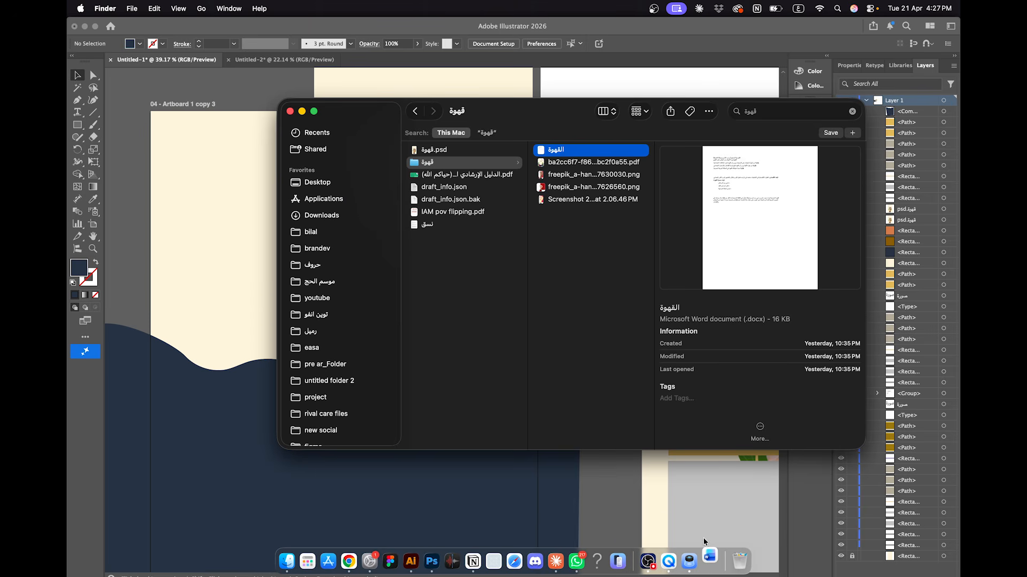
click(647, 562)
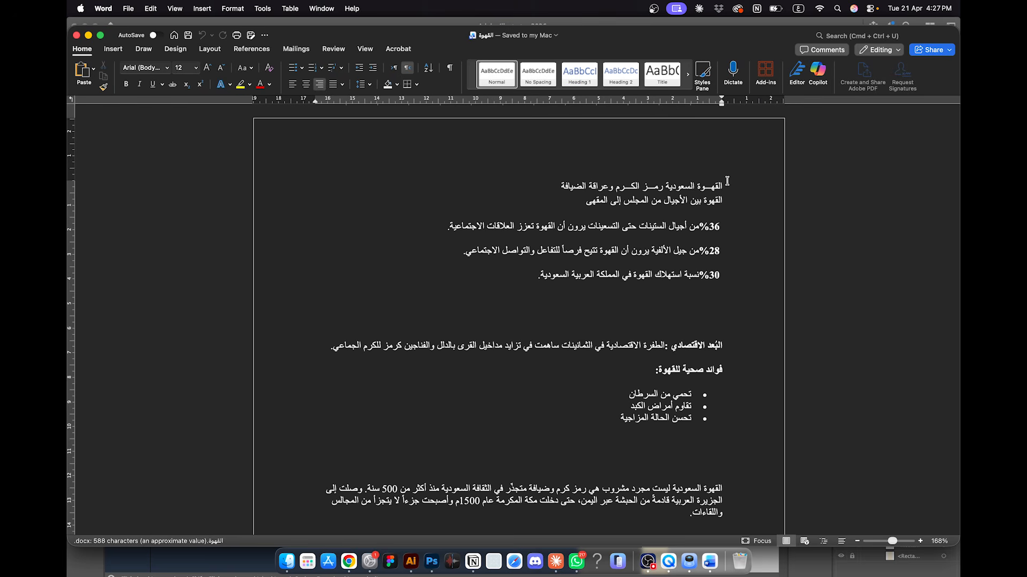
Step: Select the words "القهــوة السعودية" in the Word document's first line and return to the Illustrator artboard
drag(728, 182, 684, 184)
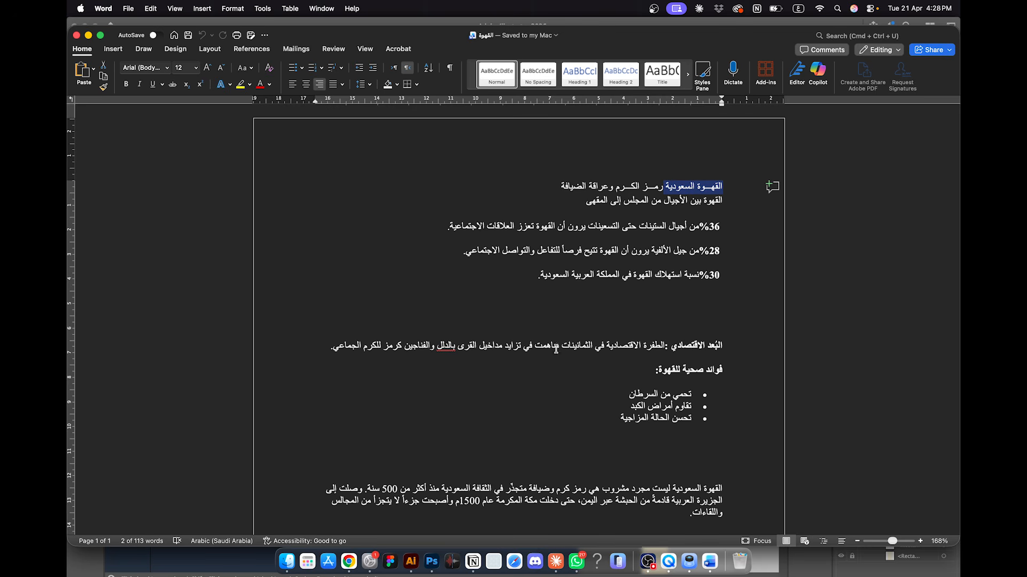
click(410, 561)
scroll(312, 220, up, 1)
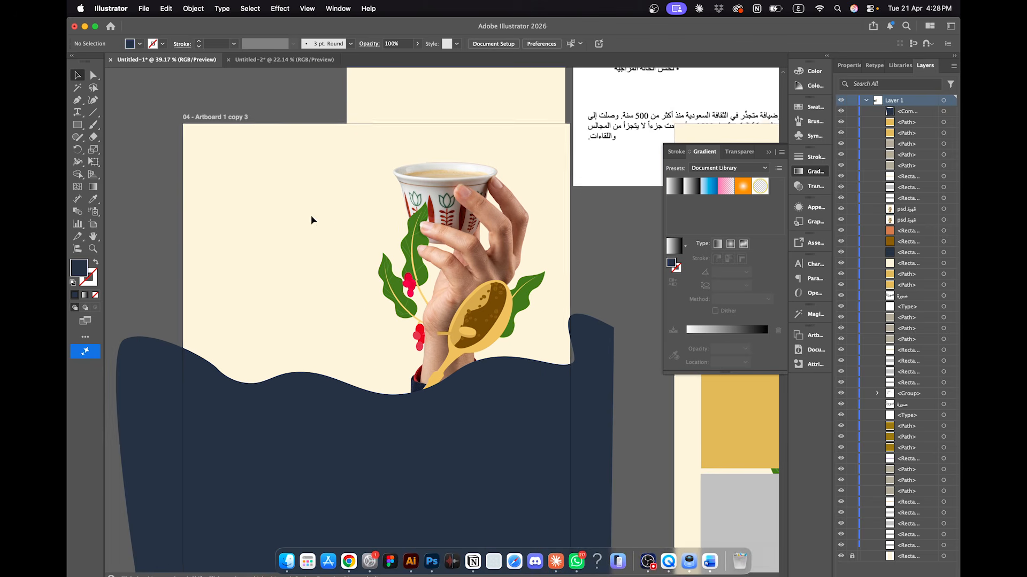
Step: Paste the title "القهـــوة السعودية" as text on the cream area beside the cup and enlarge it to about 99 pt
click(78, 113)
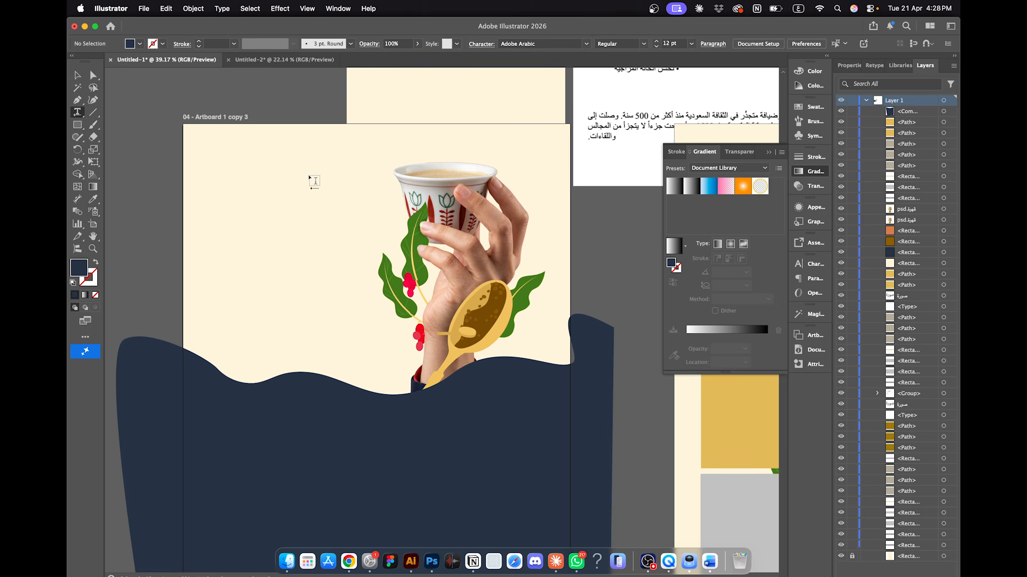
click(311, 244)
key(super+v)
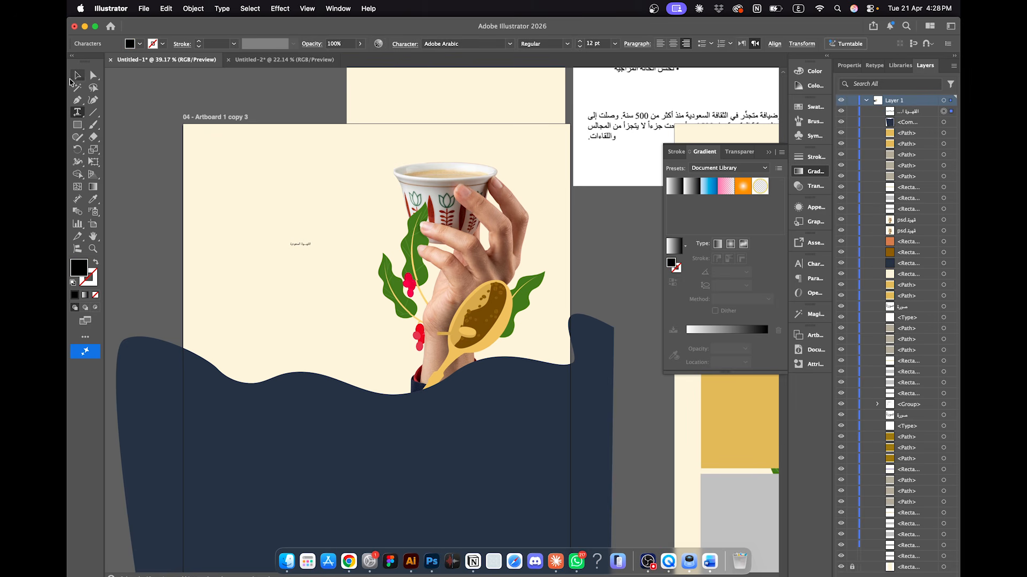
click(71, 79)
drag(315, 246, 393, 262)
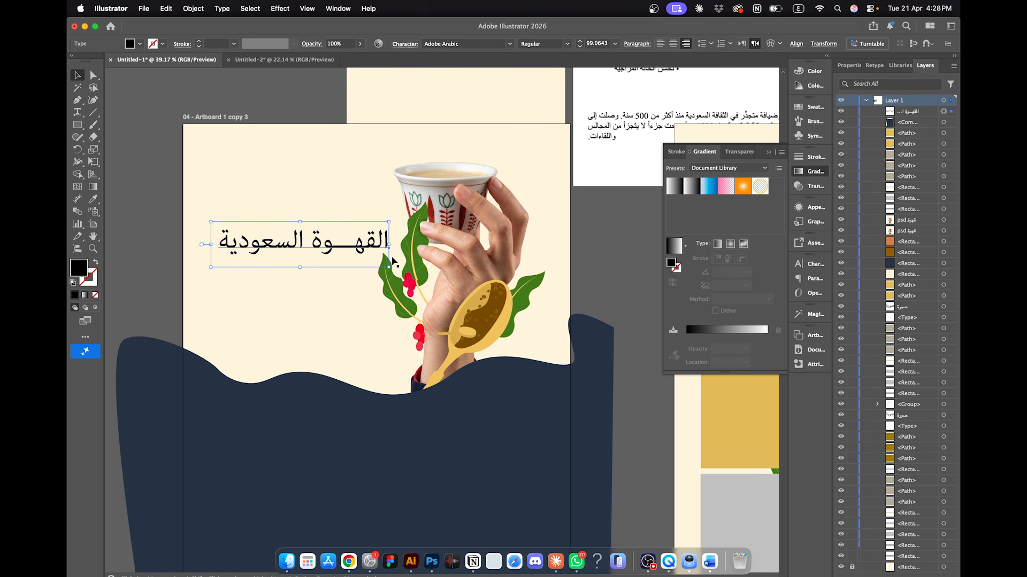
Step: Bring up the character settings, examine the heading and body lettering in the Untitled-2 document, and return to Untitled-1
click(805, 263)
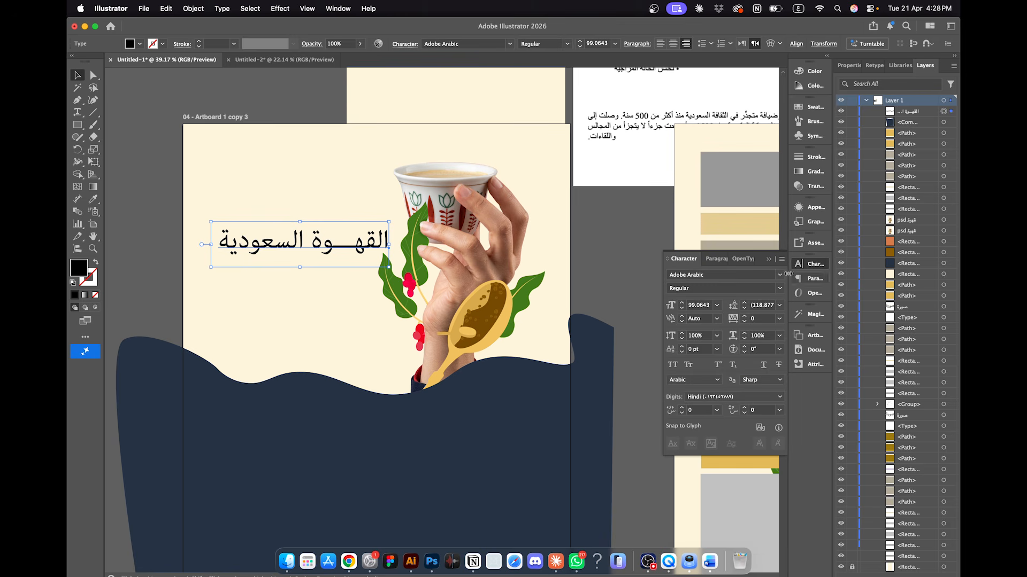
click(279, 59)
scroll(409, 239, down, 5)
scroll(409, 239, up, 8)
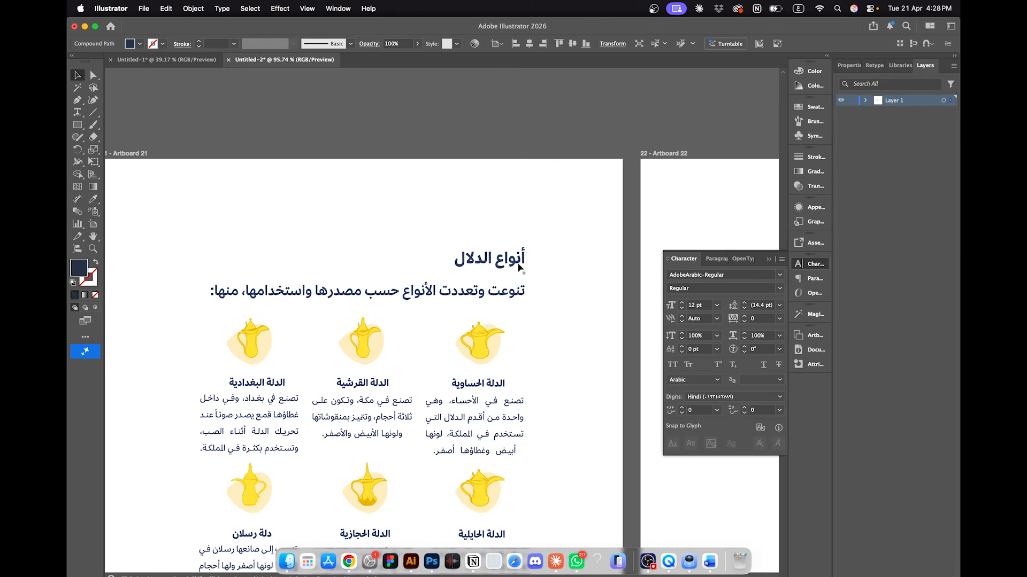
scroll(517, 265, up, 5)
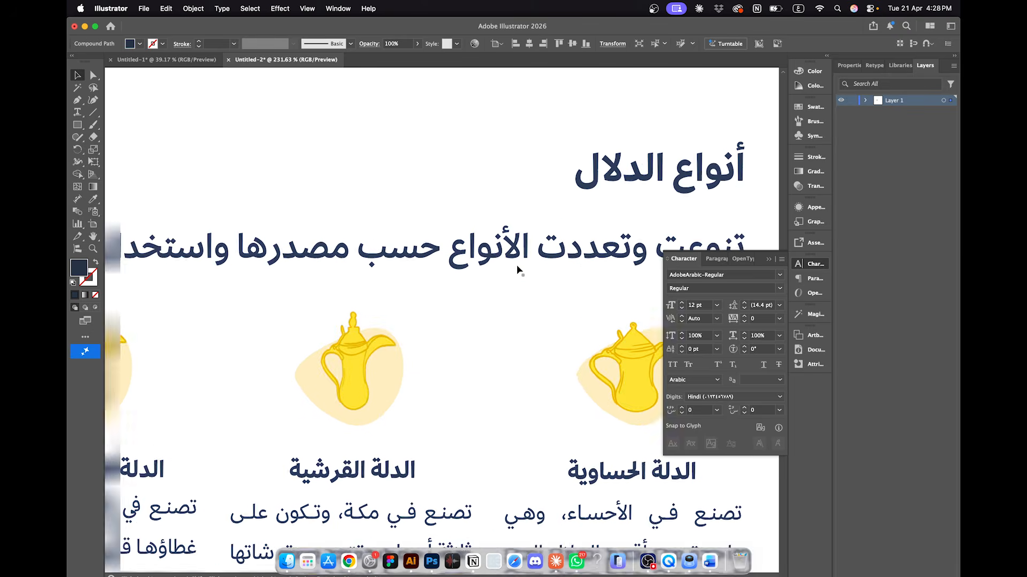
scroll(518, 264, down, 3)
scroll(518, 265, right, 10)
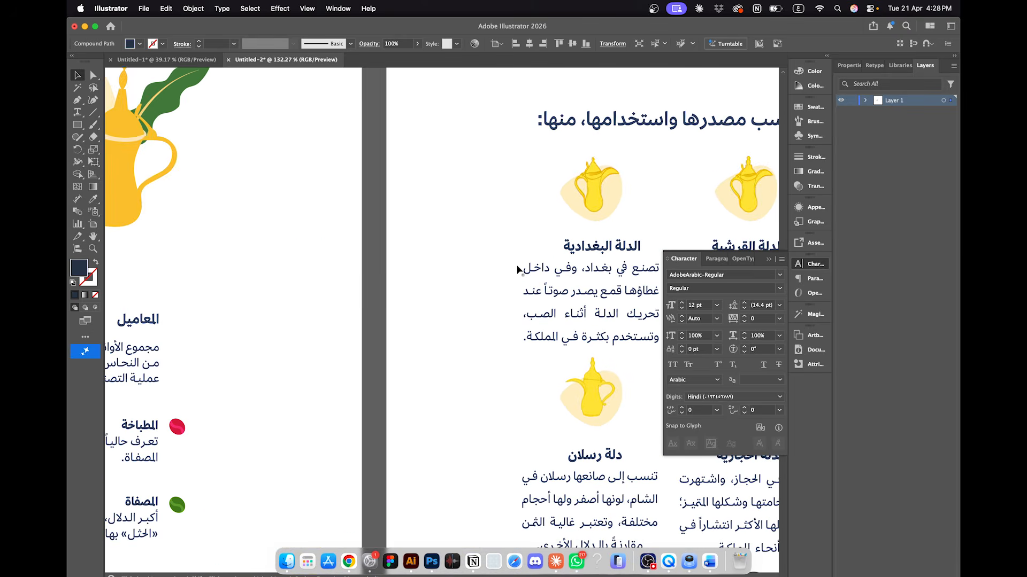
scroll(517, 269, right, 5)
scroll(468, 237, up, 8)
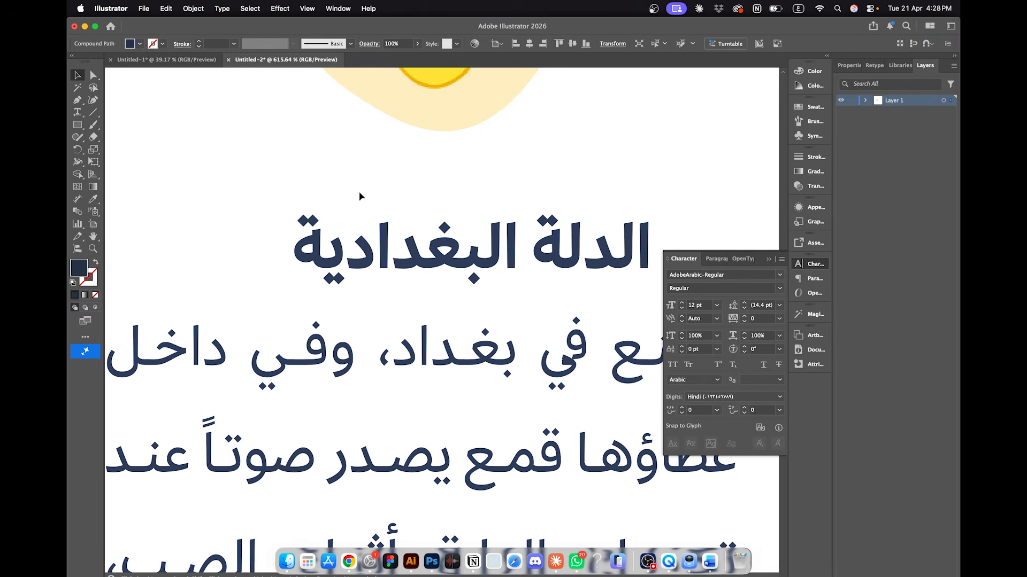
click(166, 60)
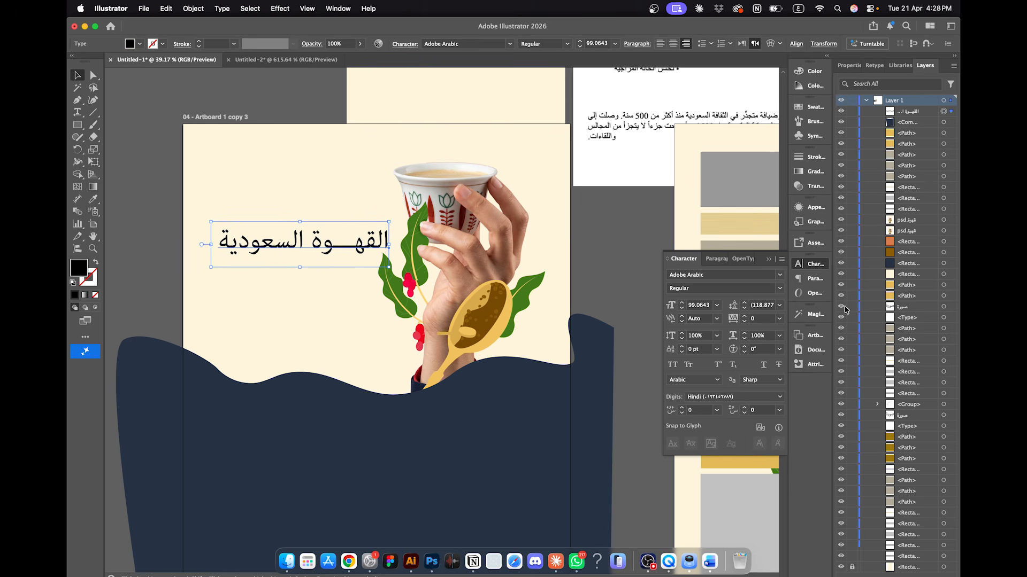
Step: Try the title in the HT Moshreq Pro font with the Black style
click(780, 274)
scroll(749, 161, up, 2)
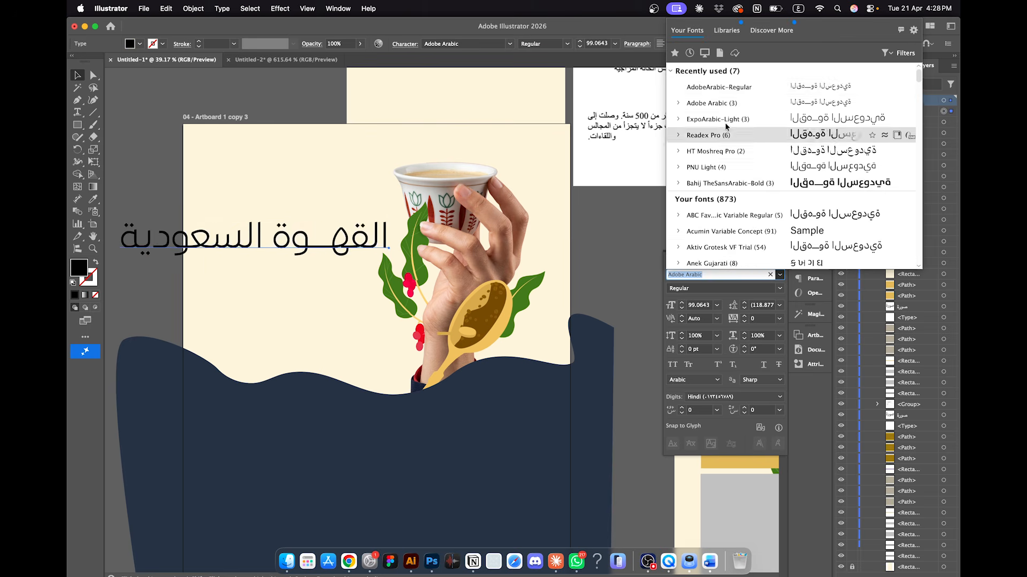
key(Down)
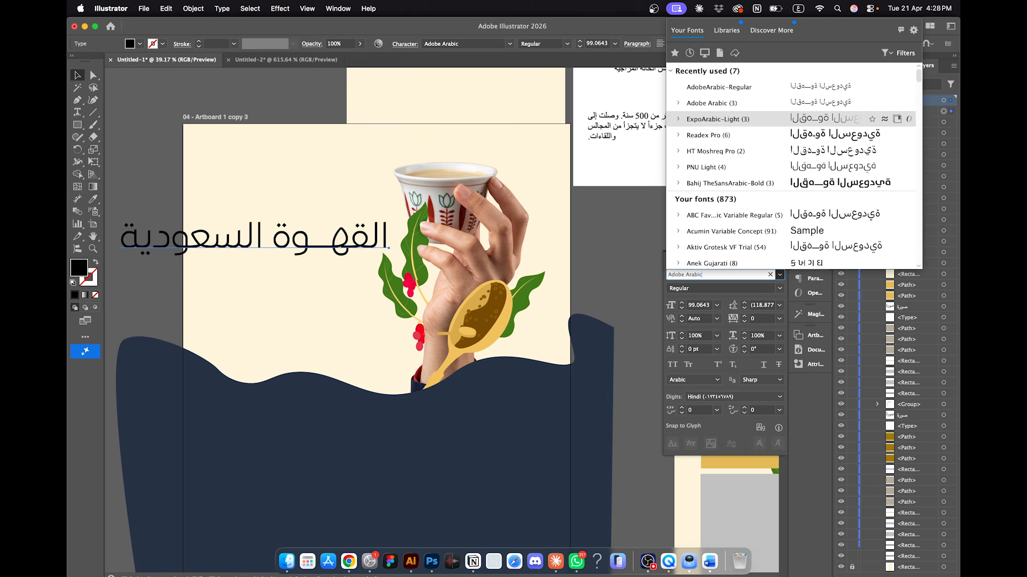
key(Down)
key(Down)
key(Down)
key(Down)
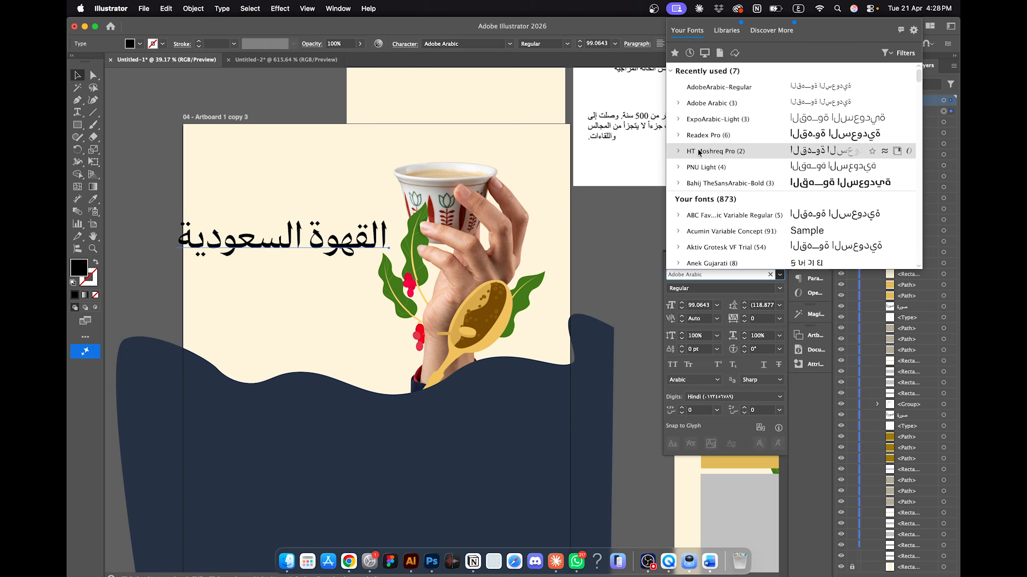
click(685, 153)
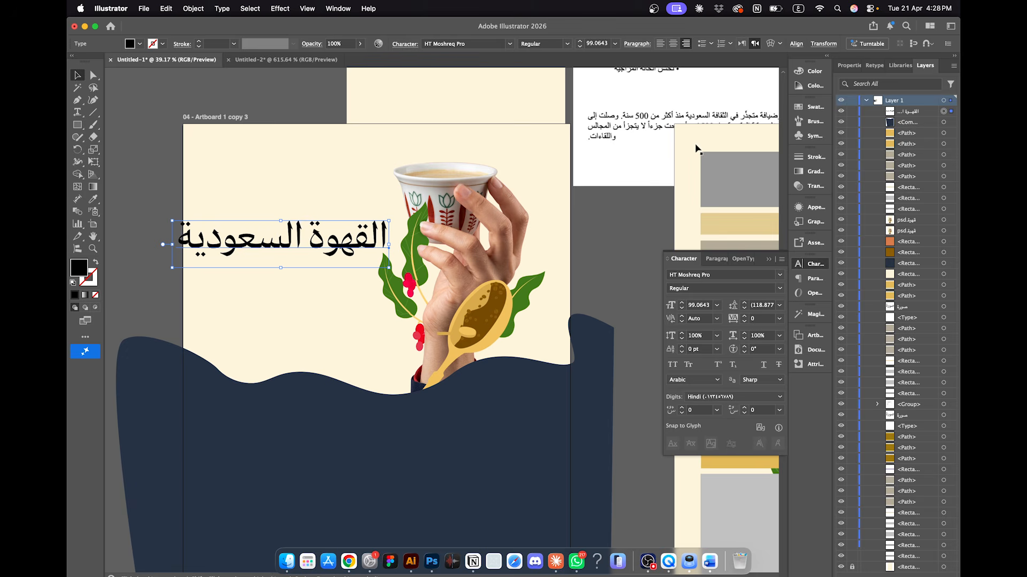
click(780, 293)
click(716, 310)
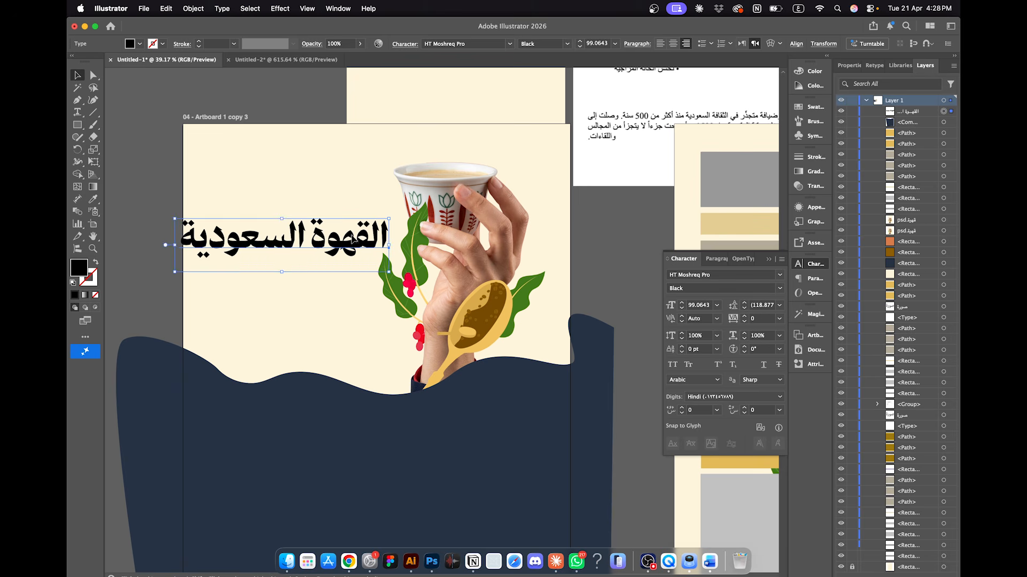
Step: Try stretching the word "السعودية" in the title with kashida extensions between its letters
double_click(230, 239)
click(196, 242)
text(ـــ)
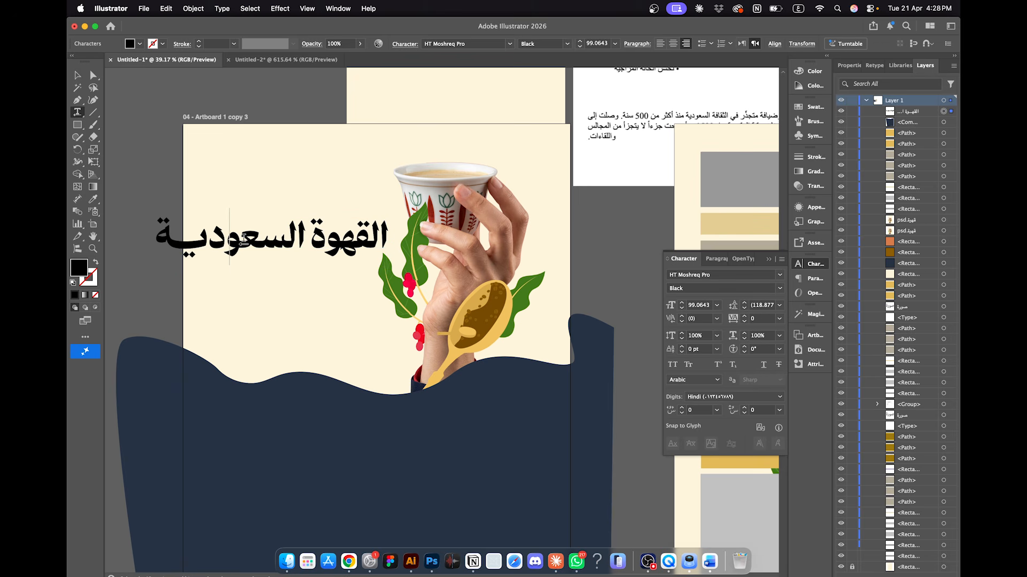
text(ــ)
key(BackSpace)
key(BackSpace)
click(76, 87)
click(765, 283)
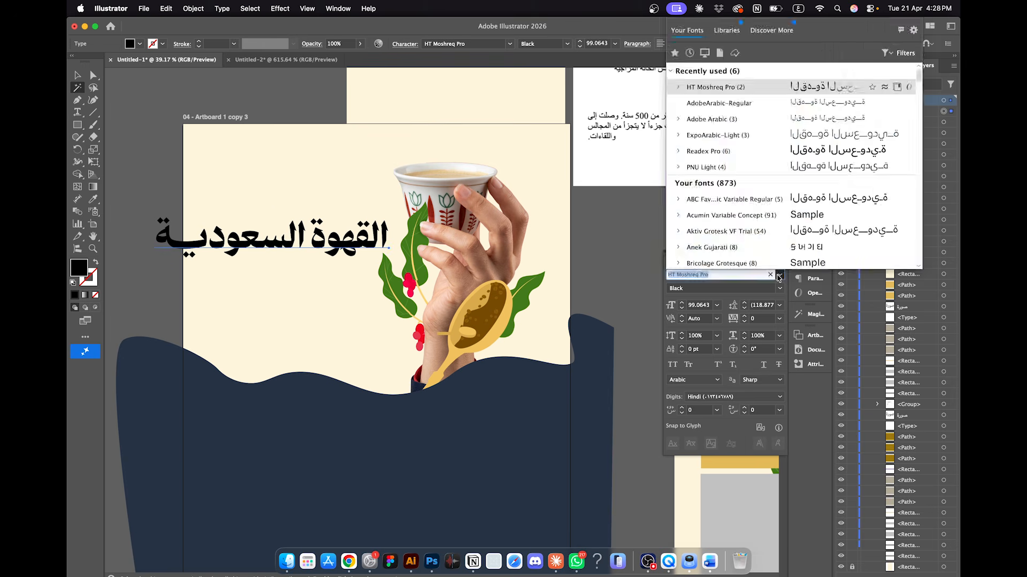
key(Escape)
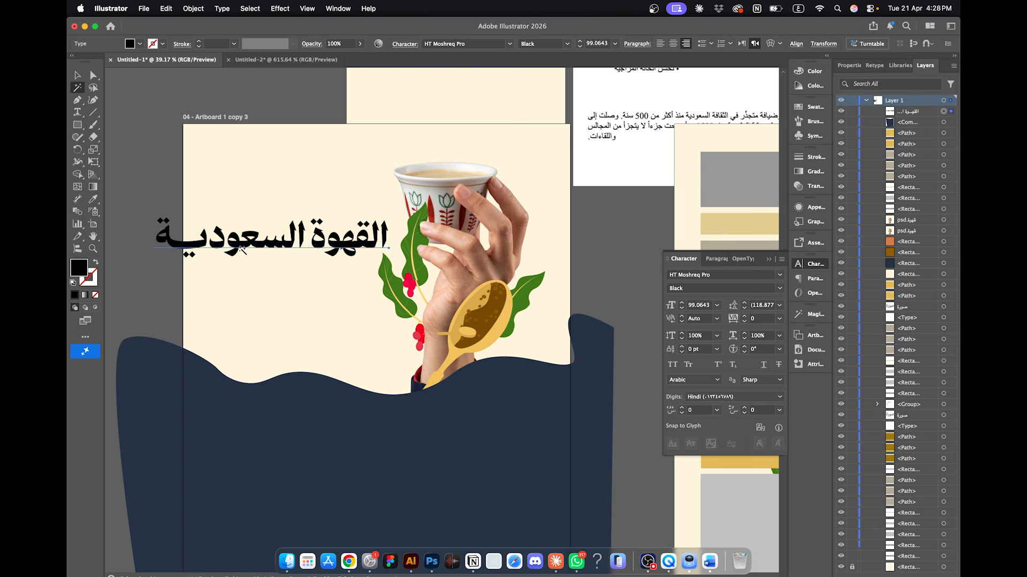
click(79, 73)
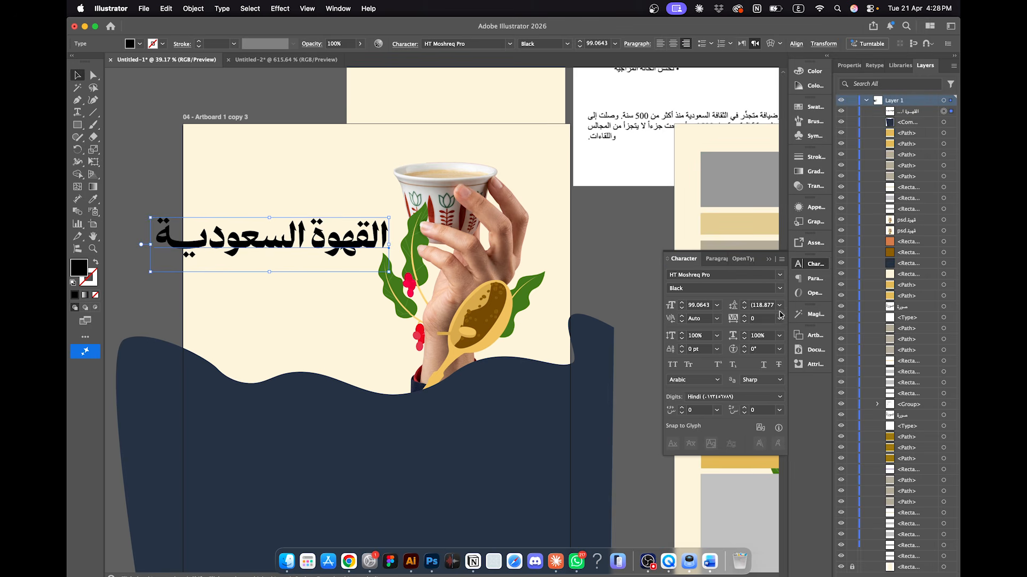
Step: Set the title's font to ExpoArabic-Light Bold and break it into two lines before "السعودية"
click(780, 278)
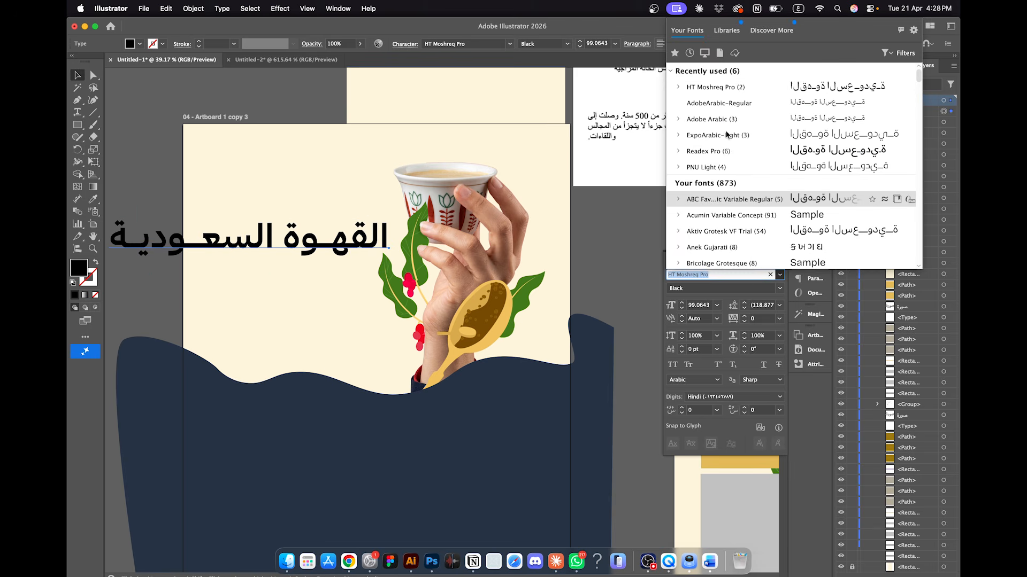
click(688, 137)
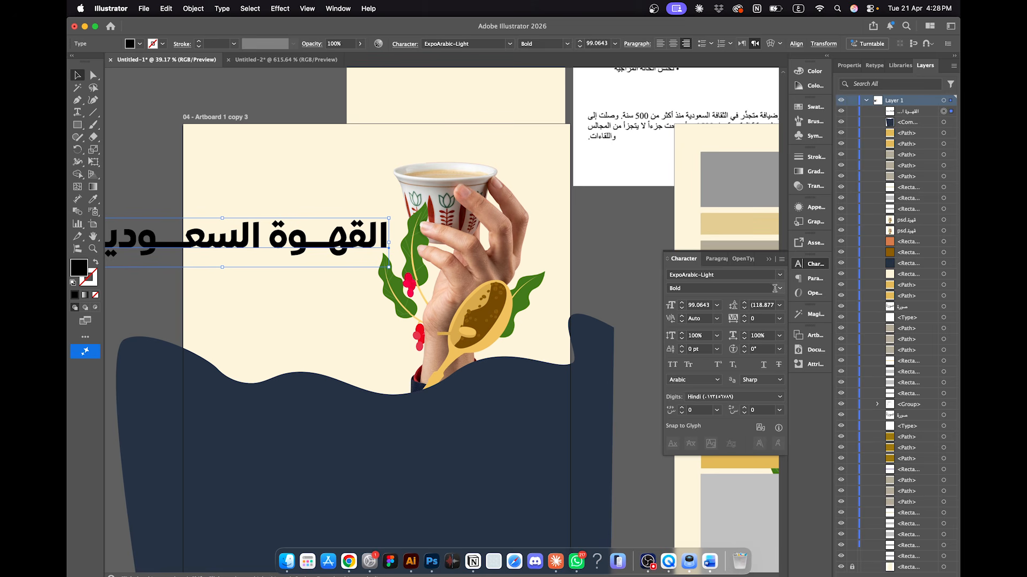
scroll(357, 236, left, 5)
double_click(380, 227)
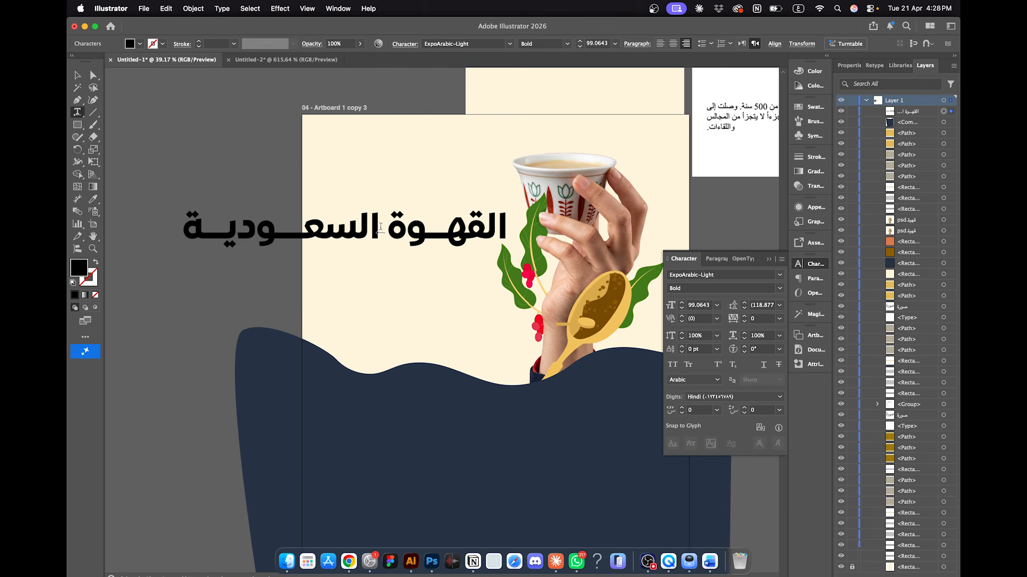
key(BackSpace)
key(Return)
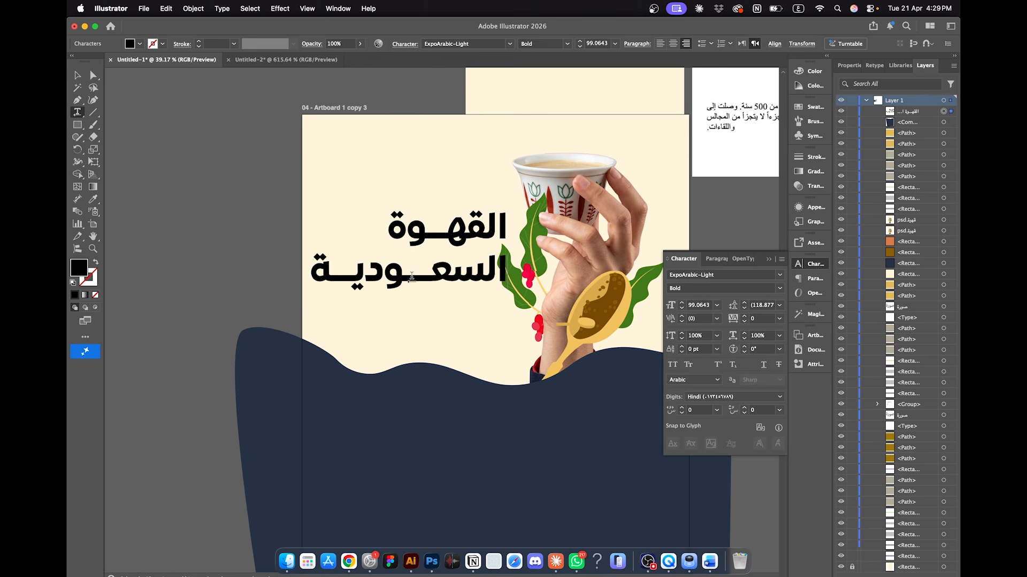
Step: Remove the kashidas from "السعودية" and lengthen the one in "القهـــوة" until both title lines are equally wide
scroll(412, 277, up, 3)
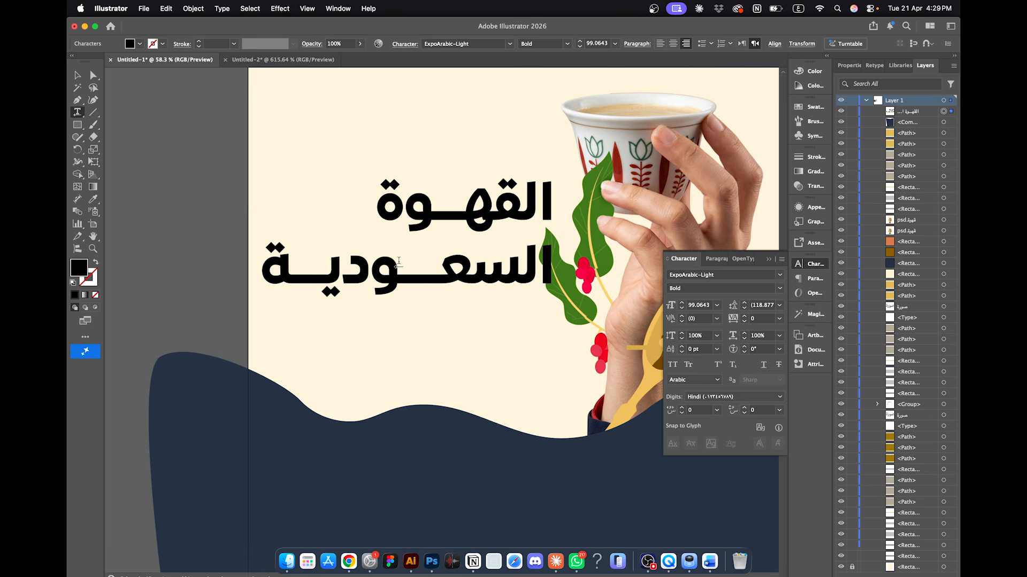
drag(398, 261, 444, 262)
key(BackSpace)
drag(365, 275, 335, 276)
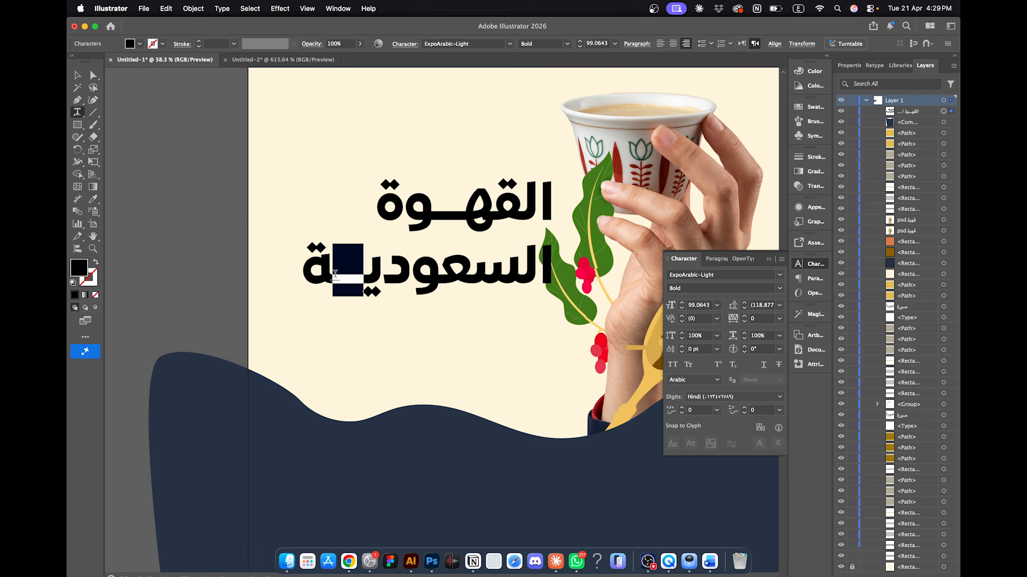
key(BackSpace)
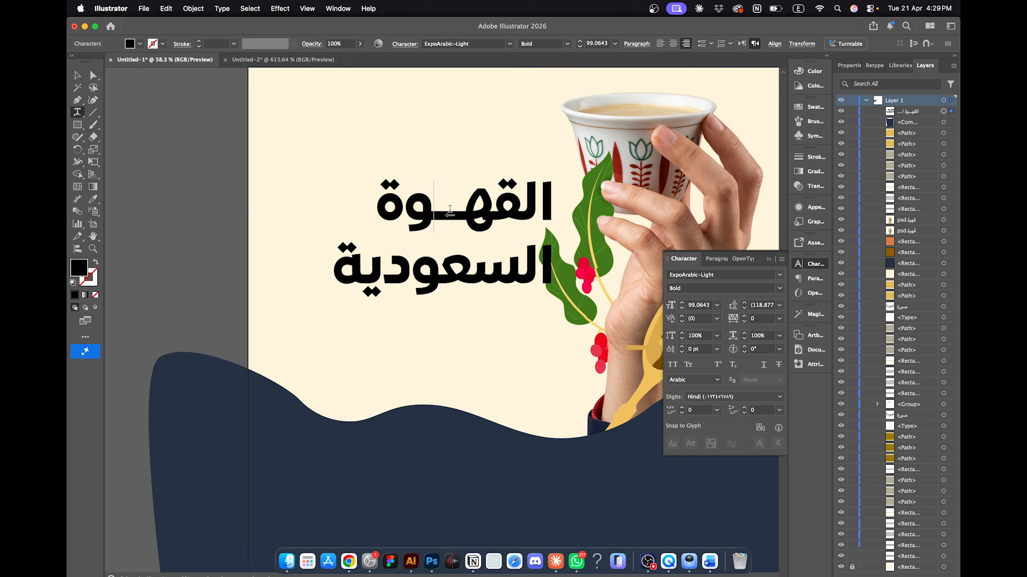
text(ــــ)
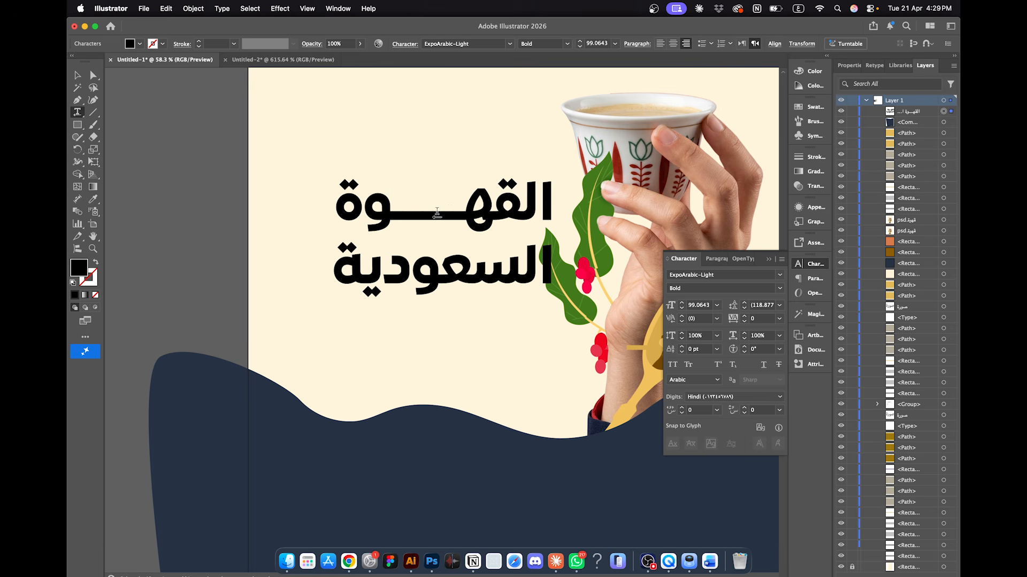
Step: Sample the wave's navy colour onto the title and set its leading to 122 pt
click(76, 74)
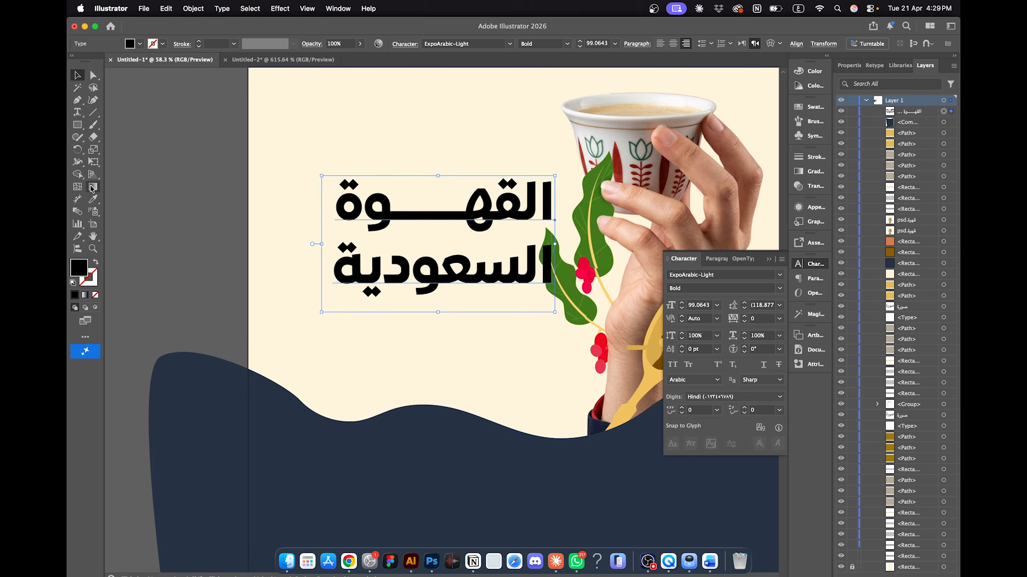
click(92, 199)
click(195, 379)
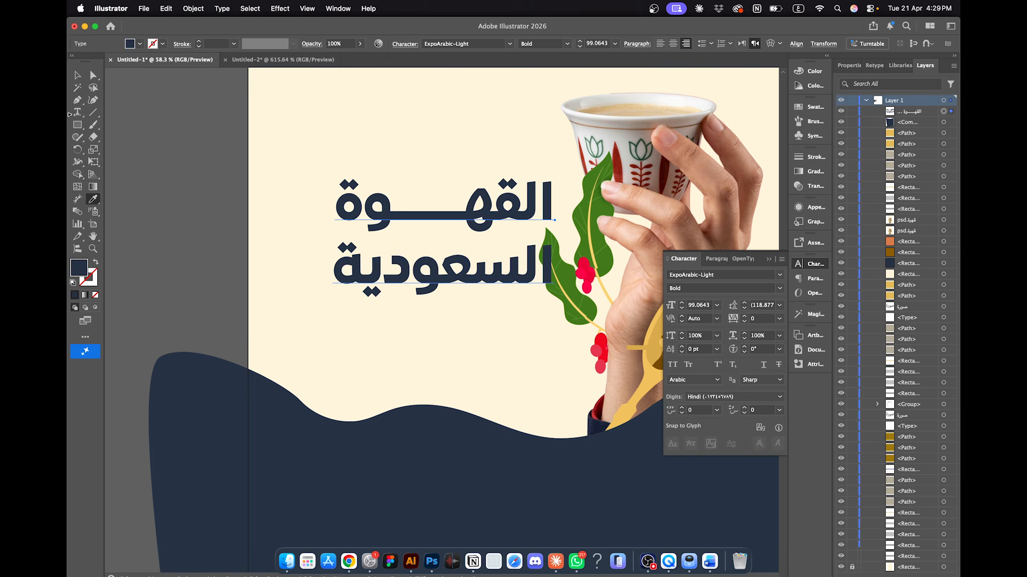
click(76, 74)
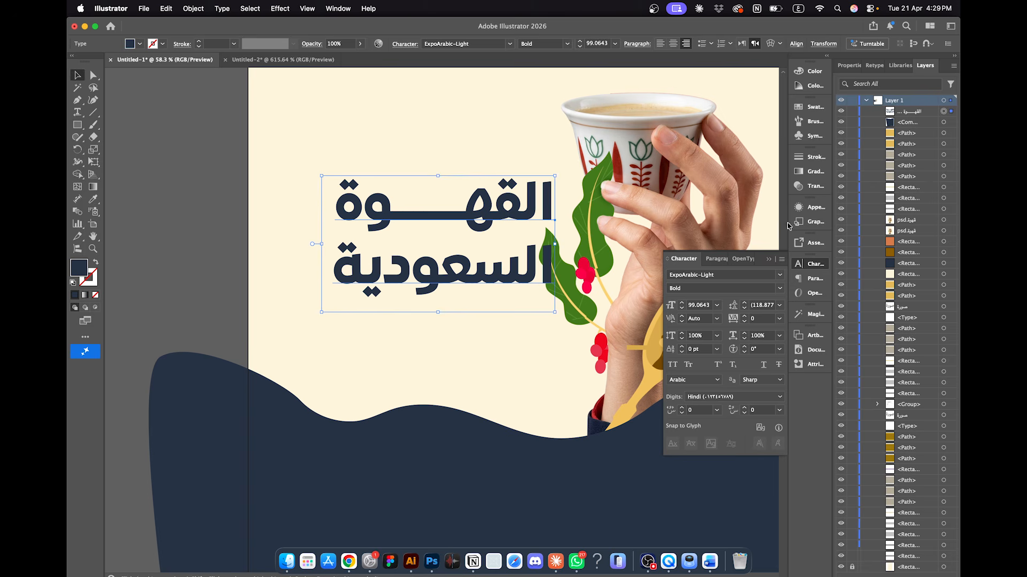
click(744, 302)
click(744, 303)
click(744, 303)
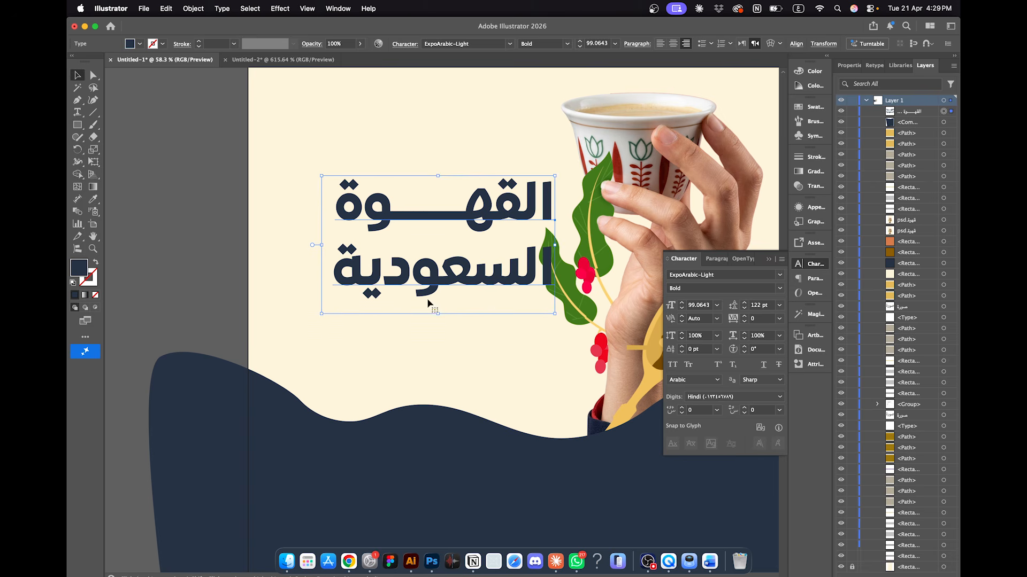
Step: Move the two-line title up and left so it clears the coffee leaves, and deselect it
click(153, 244)
scroll(252, 219, down, 3)
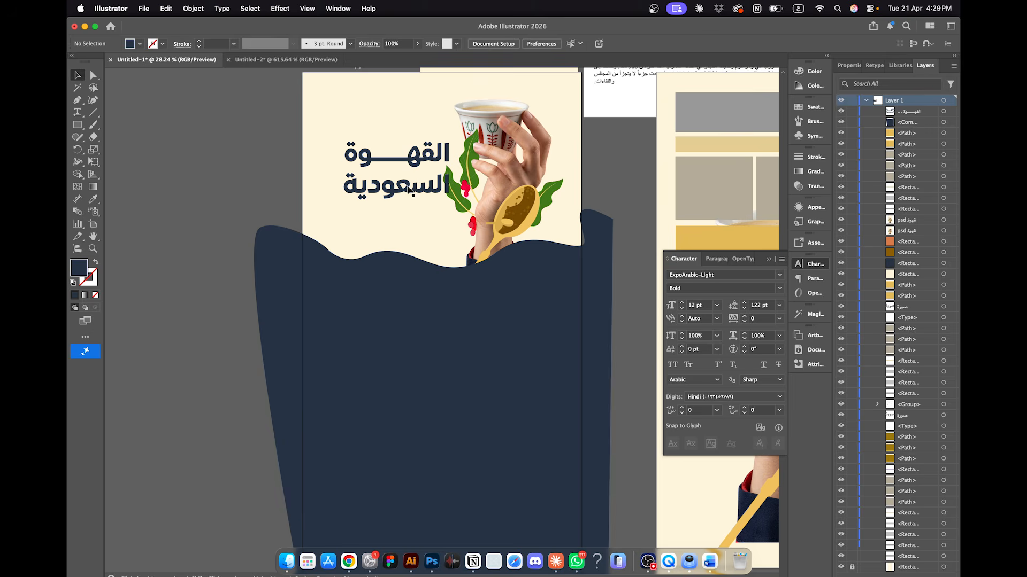
drag(408, 190, 390, 171)
click(243, 184)
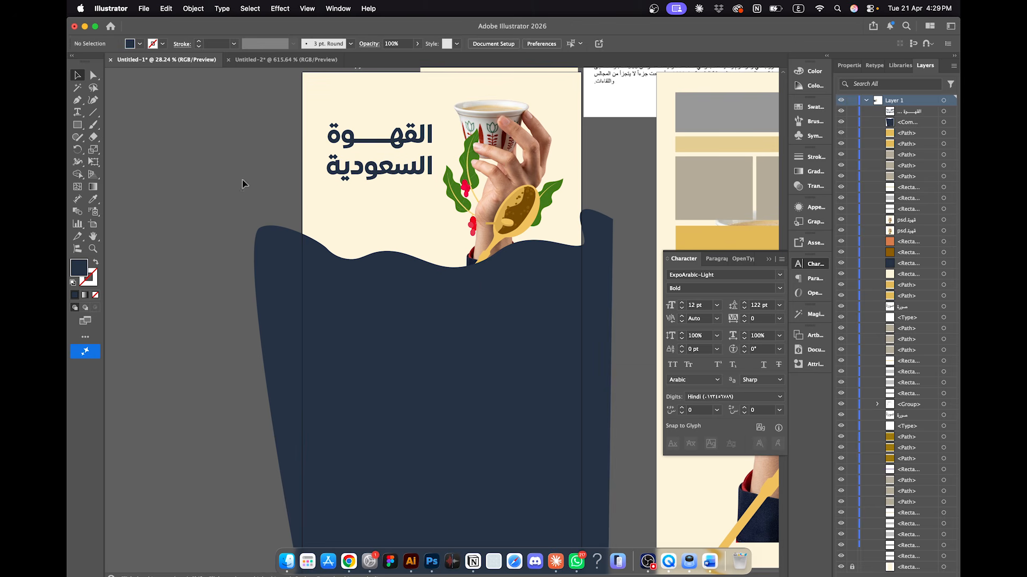
Step: Switch to Word, copy the phrase "رمــز الكــرم وعراقة الضيافة" from the first line, and return to Illustrator
click(710, 562)
click(664, 200)
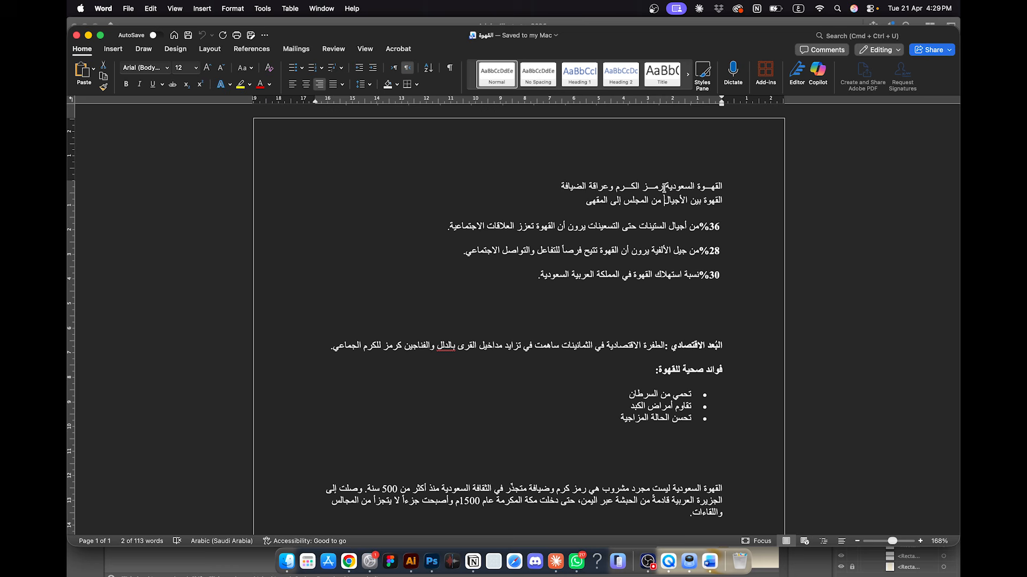
drag(643, 187, 561, 187)
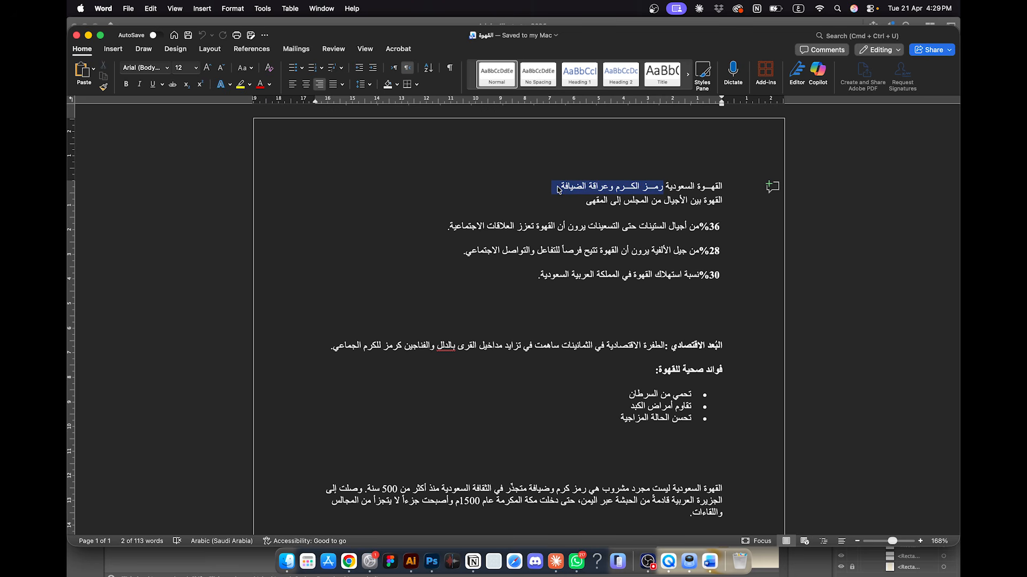
click(432, 561)
click(410, 561)
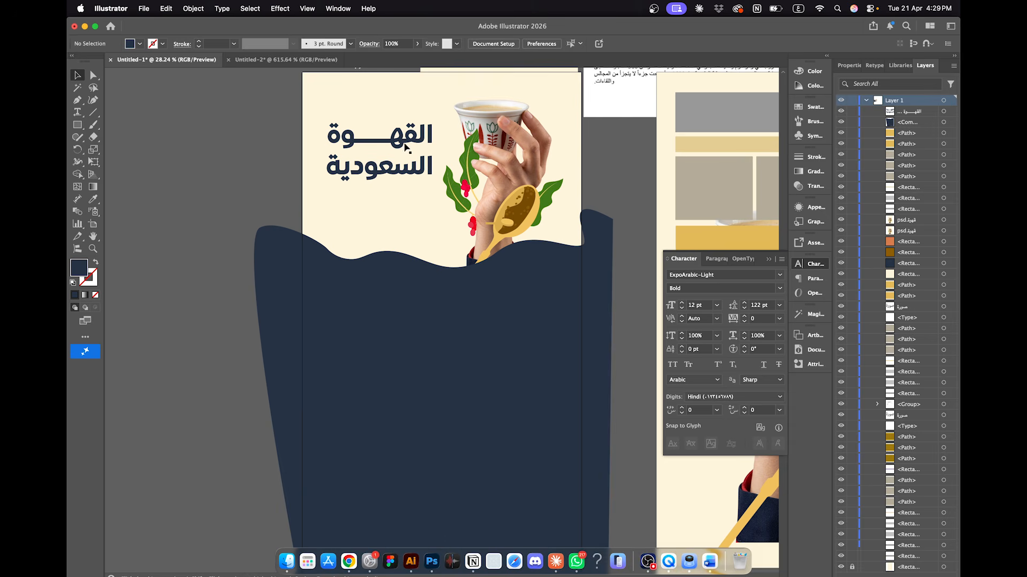
Step: Select the two-line title and set its font size to 102 pt
click(404, 143)
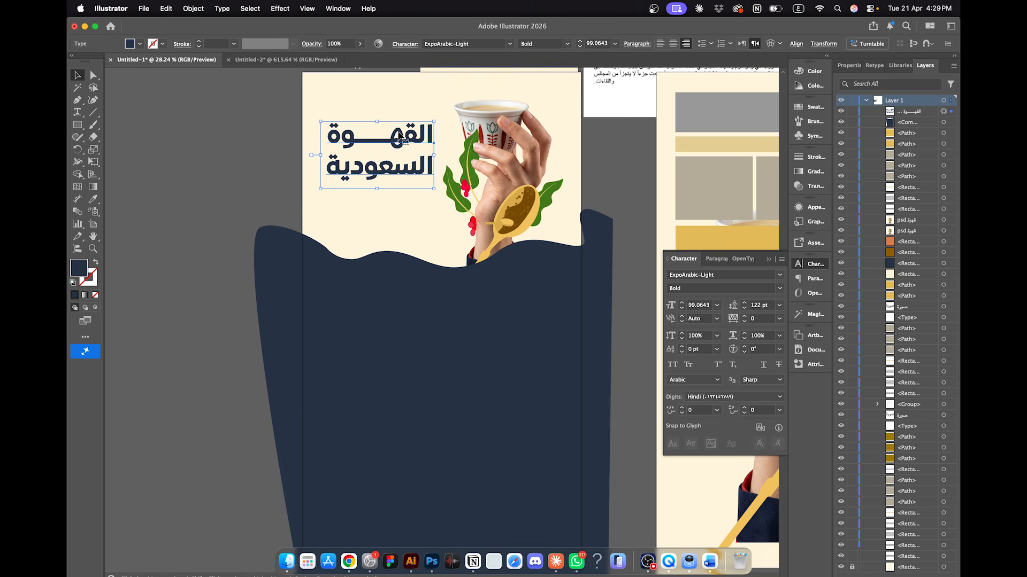
click(582, 42)
click(581, 42)
click(581, 42)
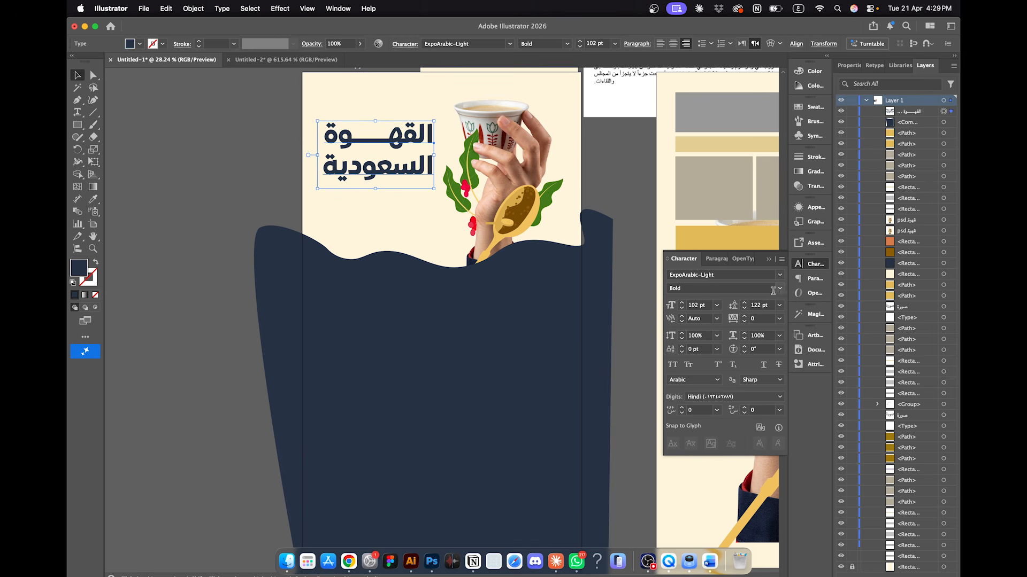
Step: Increase the title's leading to 130 pt and deselect it
click(744, 303)
click(743, 303)
click(744, 303)
click(743, 303)
click(744, 303)
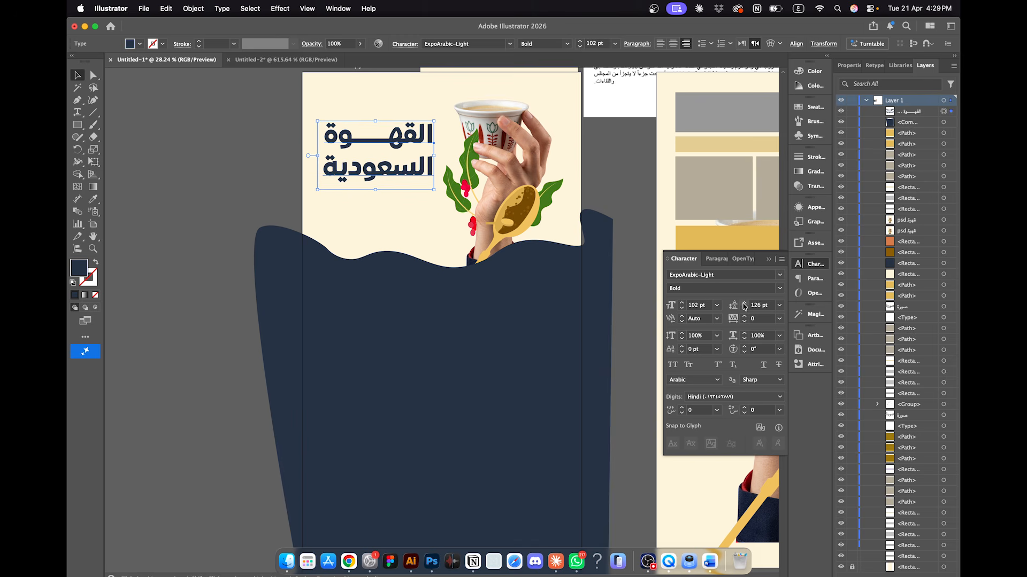
click(744, 303)
click(744, 303)
click(744, 303)
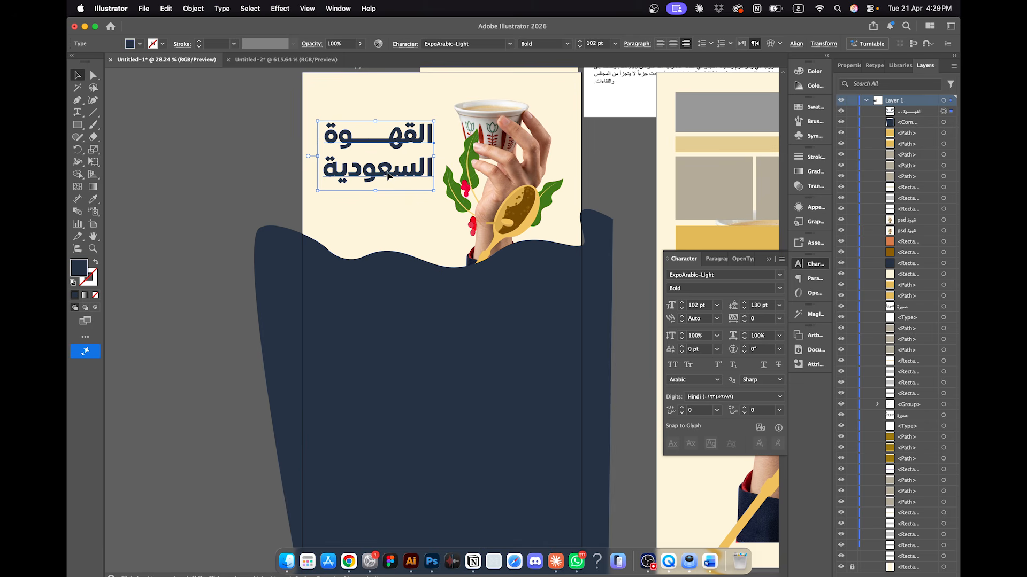
click(143, 134)
Step: Paste the copied phrase "رمــز الكــرم وعراقة الضيافة" as a new text object below the title
click(77, 113)
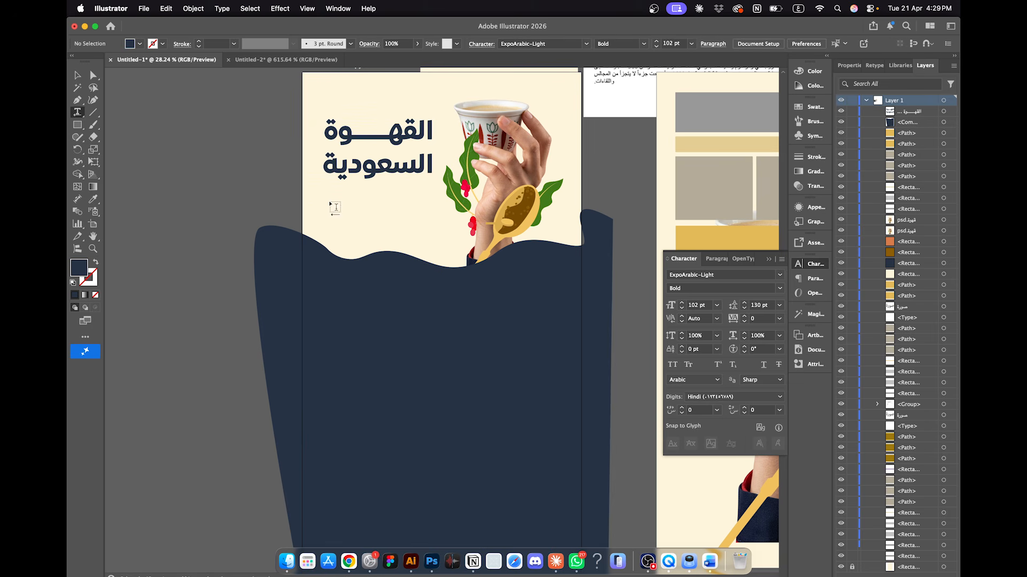
click(335, 208)
key(cmd+v)
key(cmd+a)
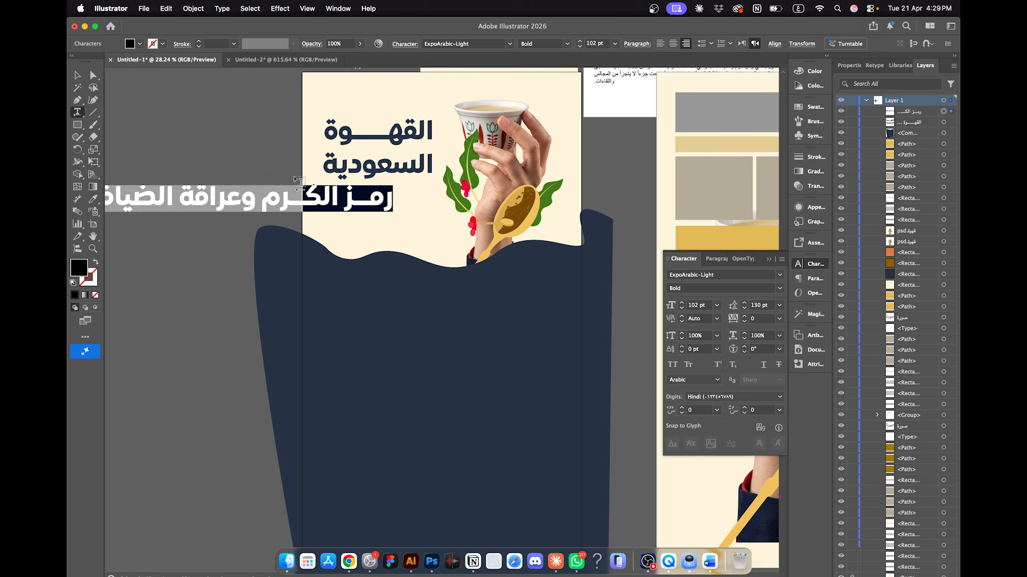
Step: Copy the four palette swatches from beside the other artboards and place the copy on the empty canvas next to the poster
click(93, 200)
scroll(408, 244, down, 5)
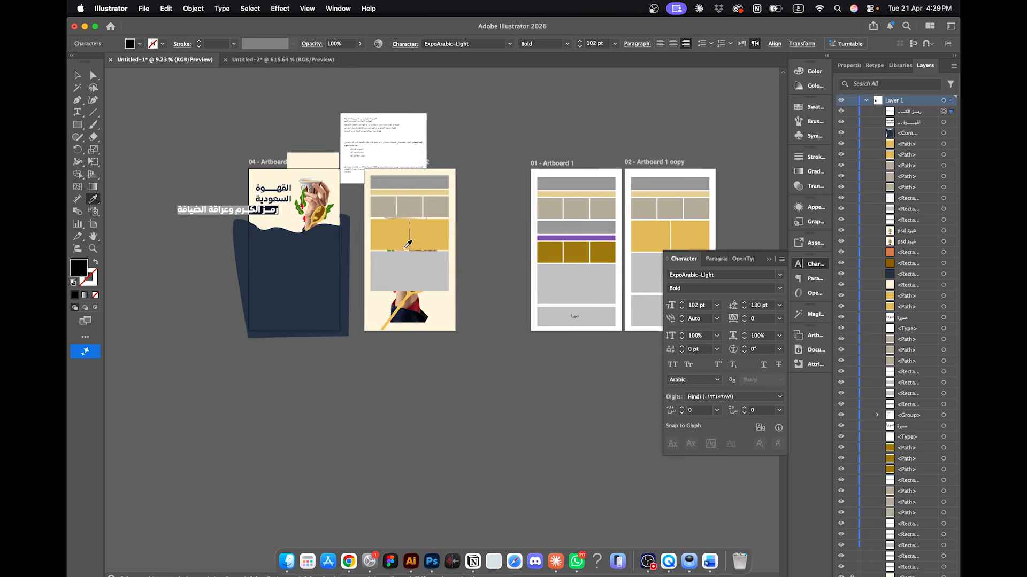
scroll(408, 244, right, 5)
click(77, 75)
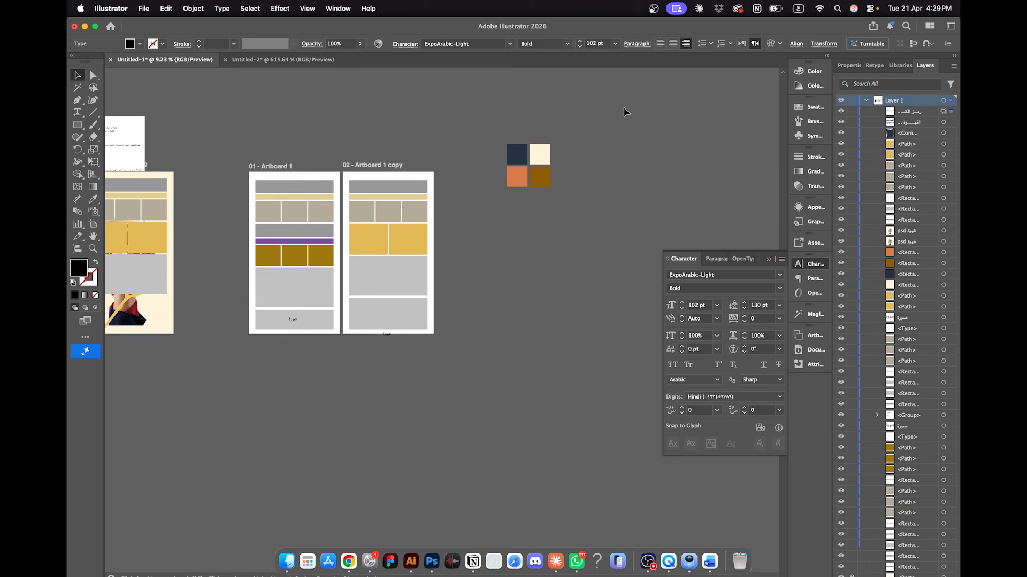
drag(623, 110, 505, 206)
scroll(506, 207, left, 5)
scroll(505, 207, left, 6)
scroll(505, 207, up, 5)
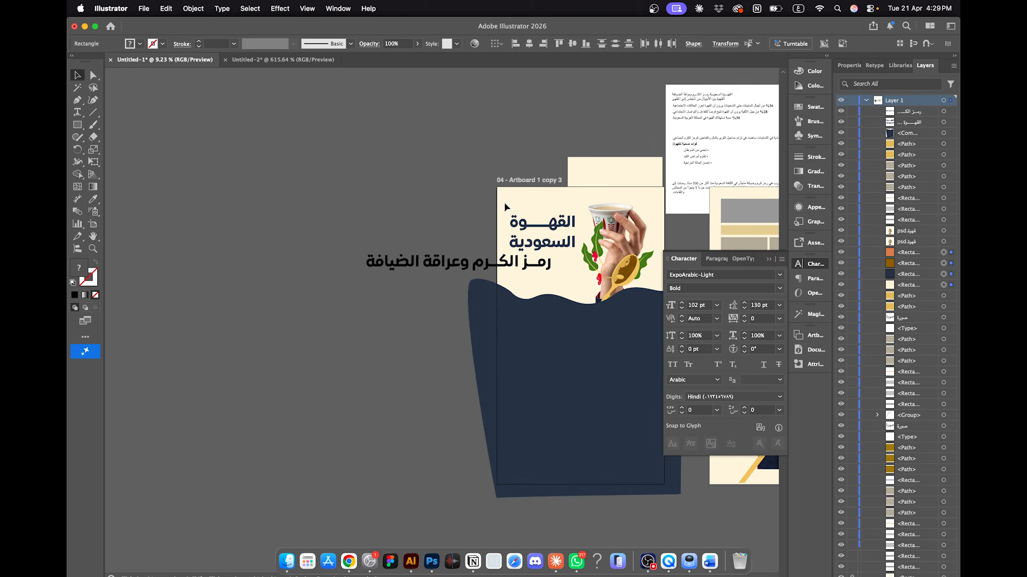
key(super+v)
drag(434, 326, 387, 206)
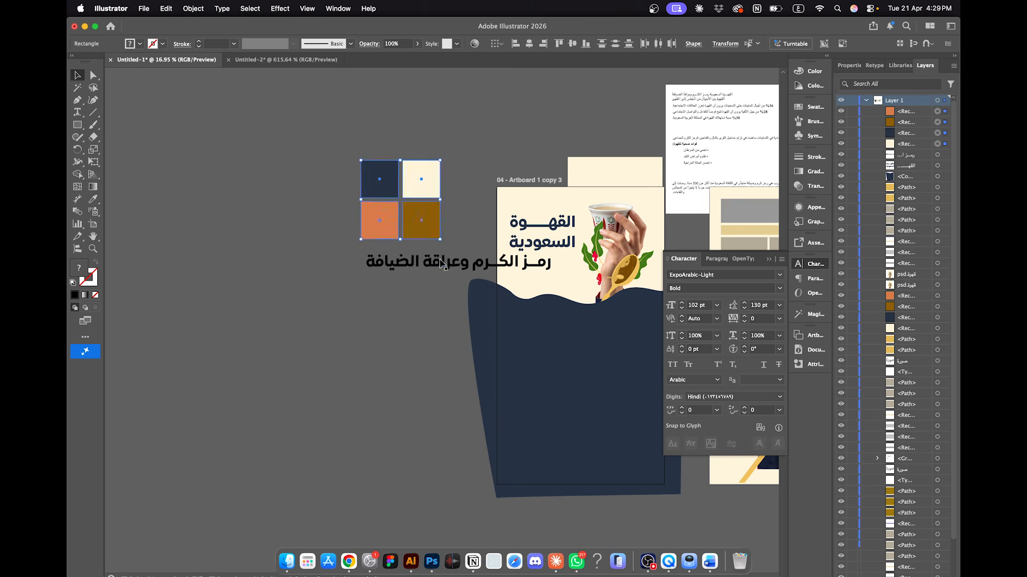
Step: Sample the orange swatch's colour onto the subtitle text
click(442, 263)
scroll(442, 263, up, 3)
click(93, 199)
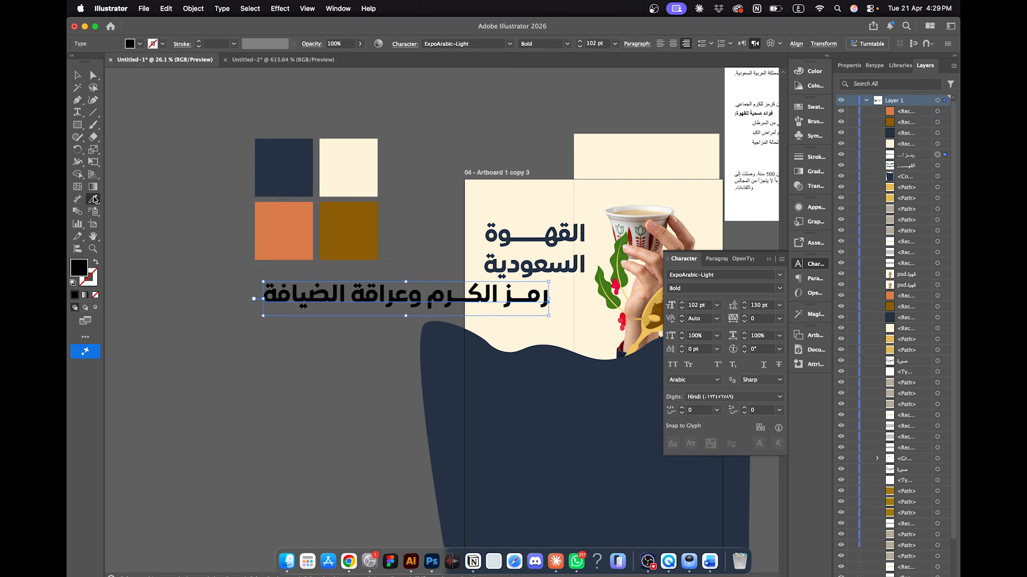
click(285, 223)
click(78, 75)
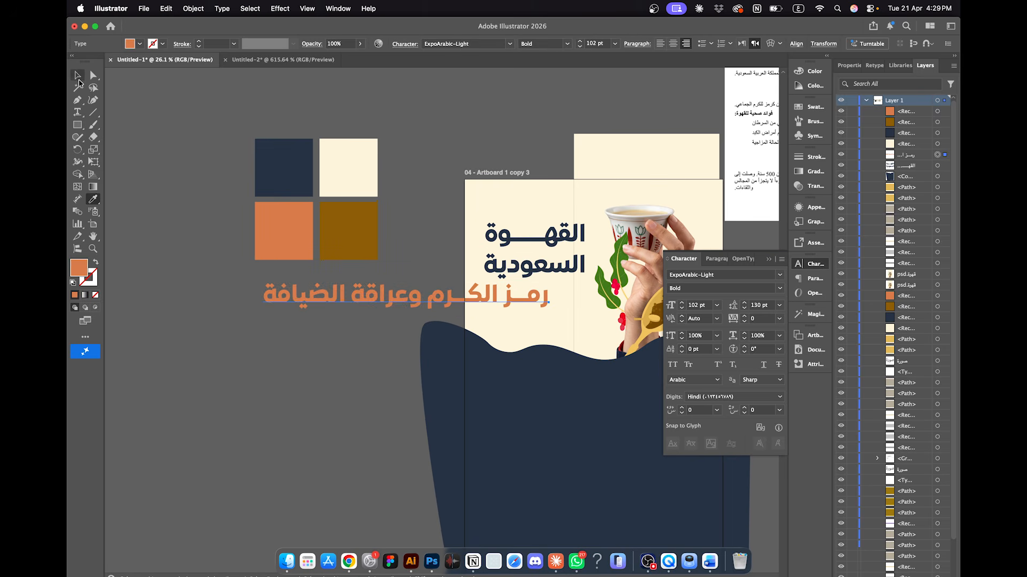
Step: Set the subtitle's font weight to Medium and its size to 60 pt
click(566, 45)
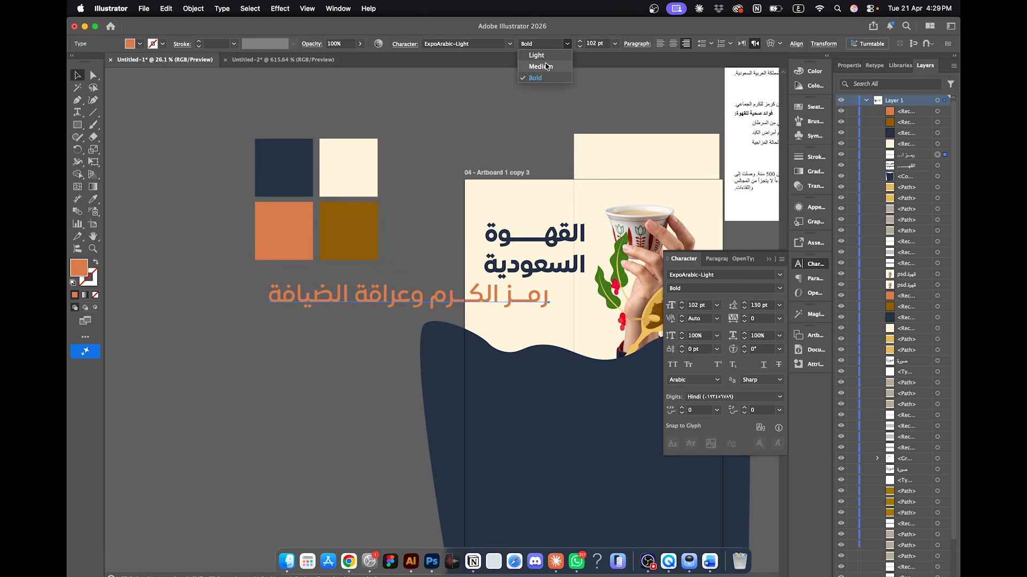
click(540, 66)
click(591, 44)
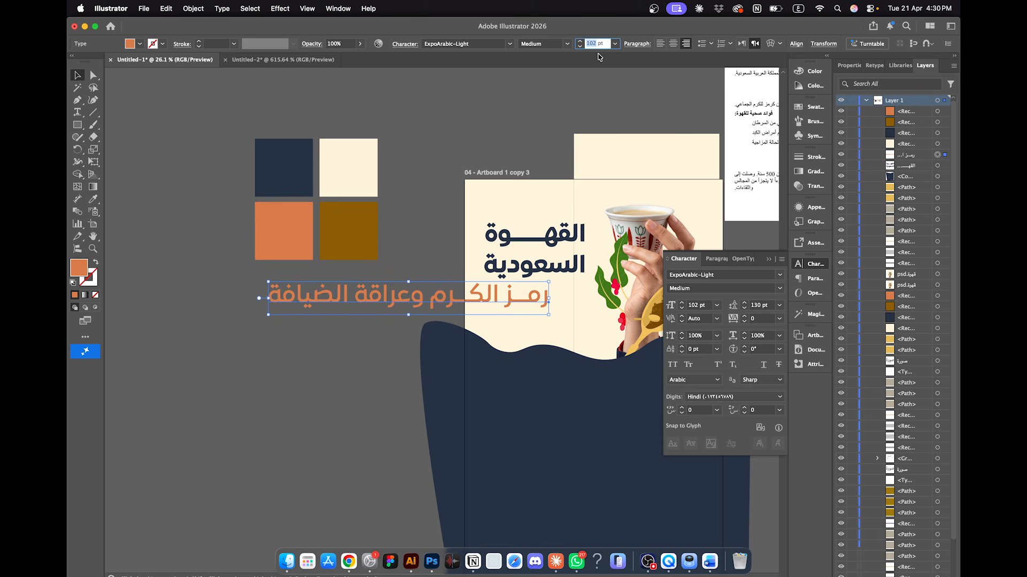
text(60)
key(Return)
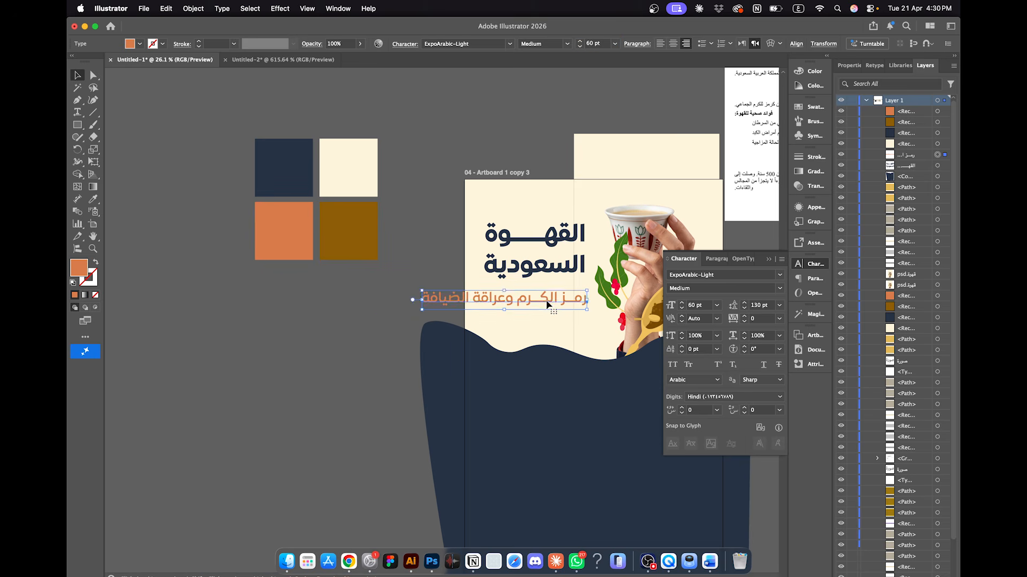
Step: Move the subtitle up beneath the title, aligned to its right edge, and break it into two lines before "وعراقة"
scroll(530, 289, up, 5)
drag(535, 317, 530, 290)
double_click(400, 295)
key(BackSpace)
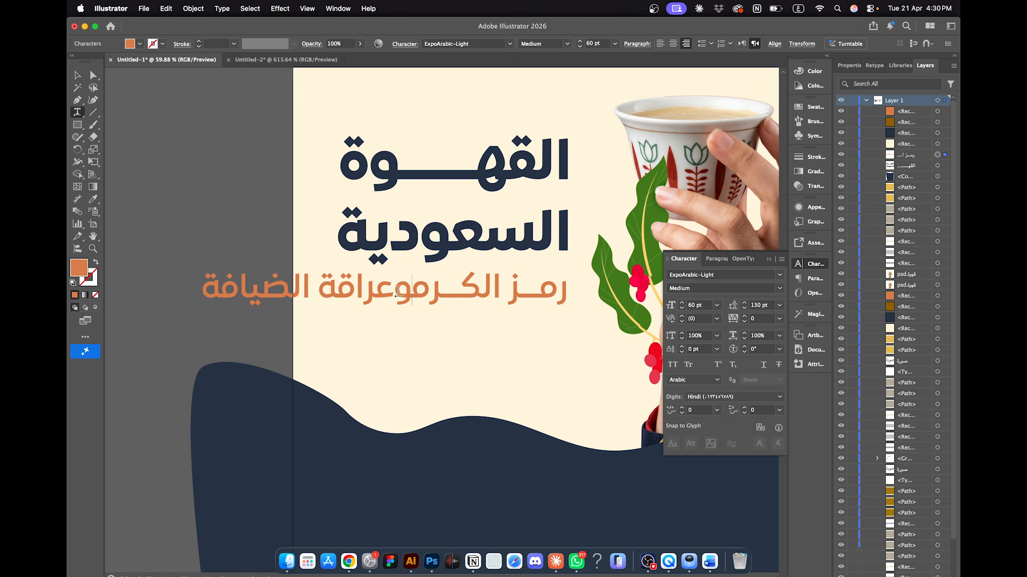
key(Return)
Step: Set the subtitle's leading to 77 pt, add a kashida in "وعراقـة", and deselect the text
key(super+a)
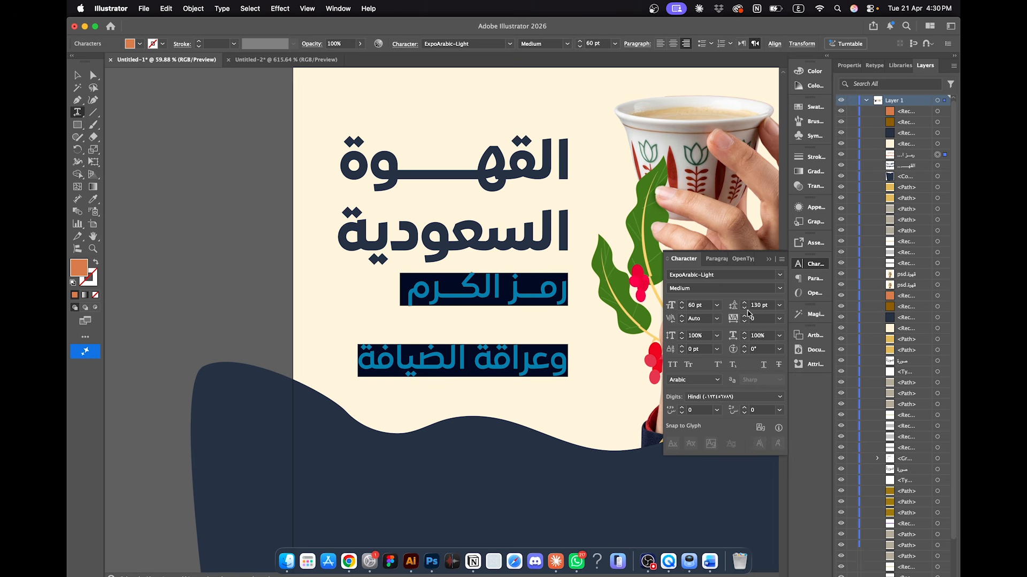
drag(746, 309, 746, 309)
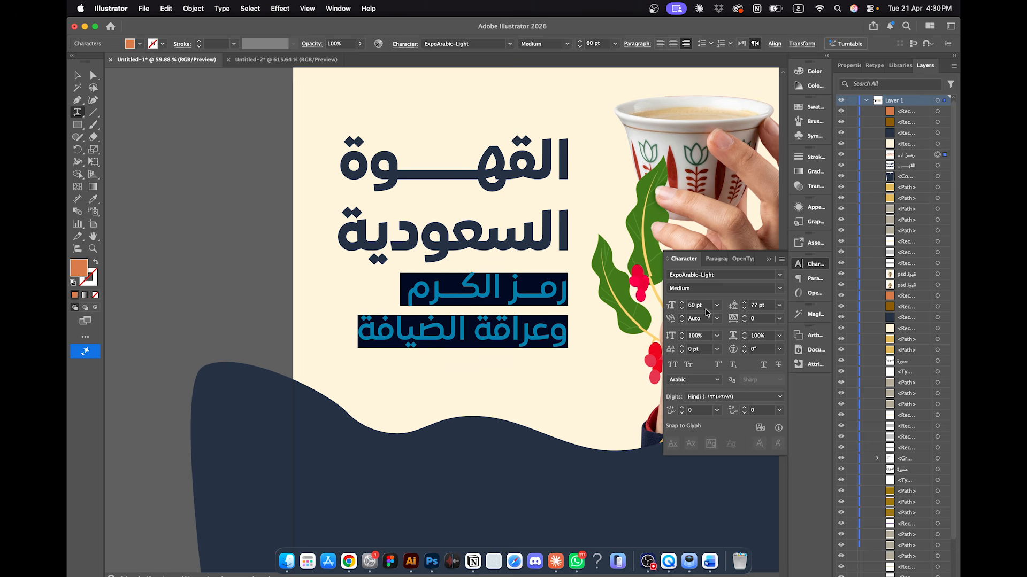
click(480, 329)
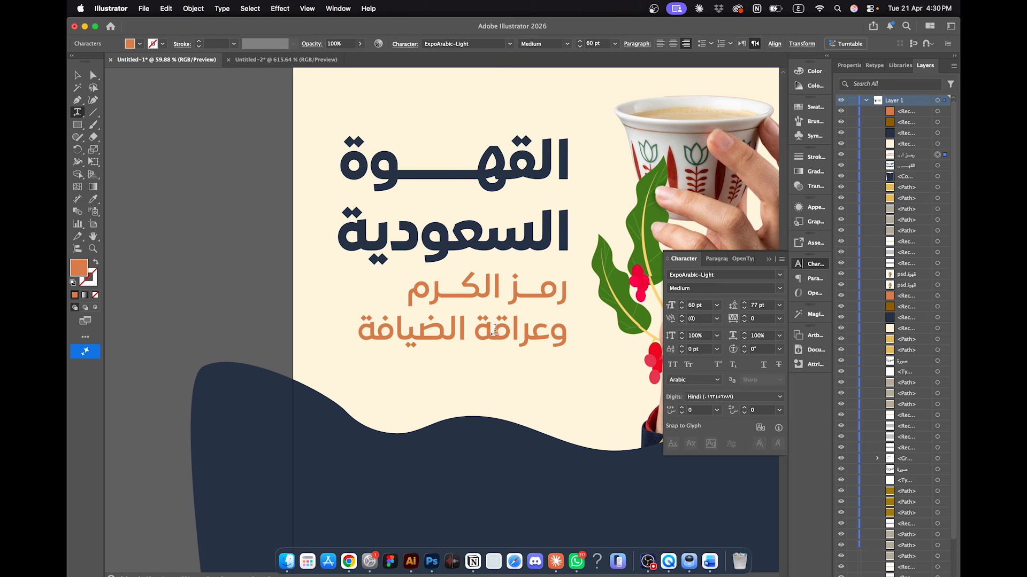
click(78, 75)
click(163, 217)
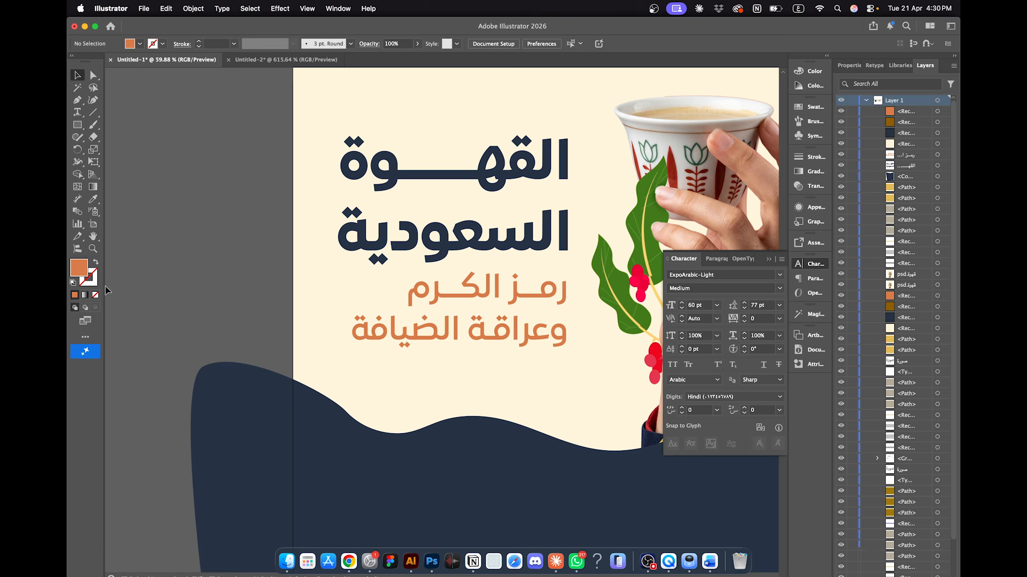
Step: Show the rulers and place a vertical guide at the title's left edge
key(super+r)
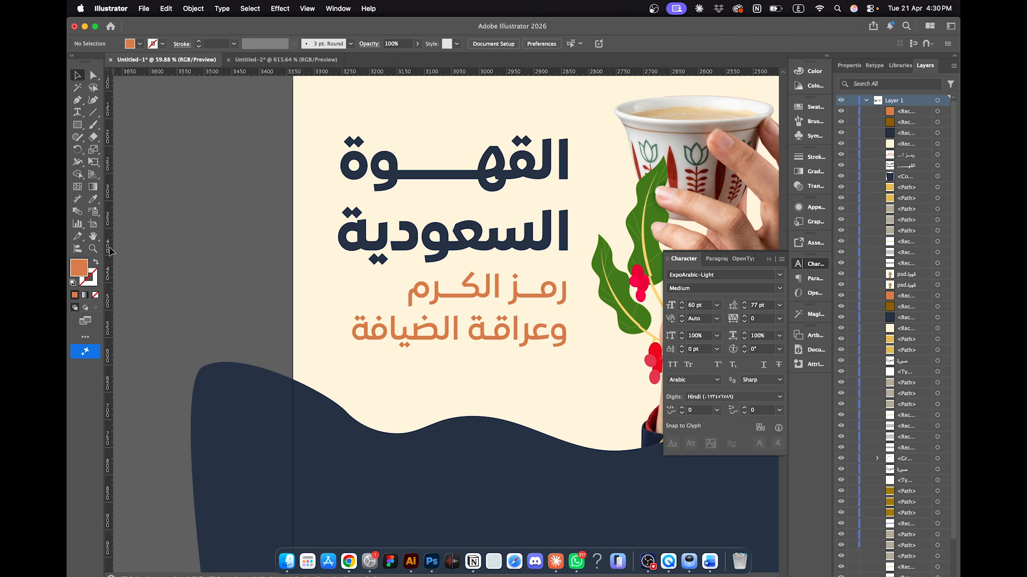
drag(372, 261, 336, 261)
double_click(425, 326)
click(78, 77)
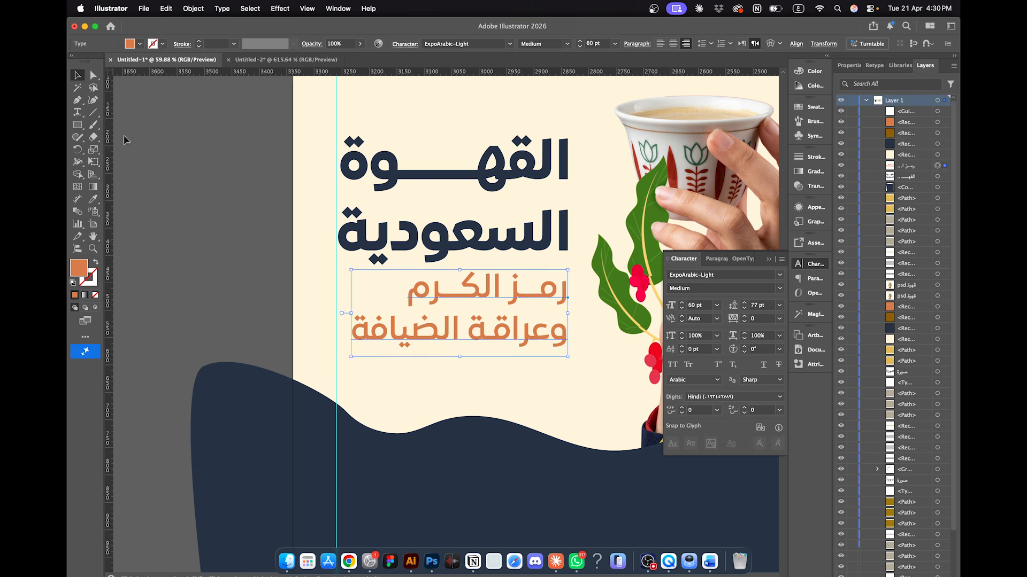
click(132, 147)
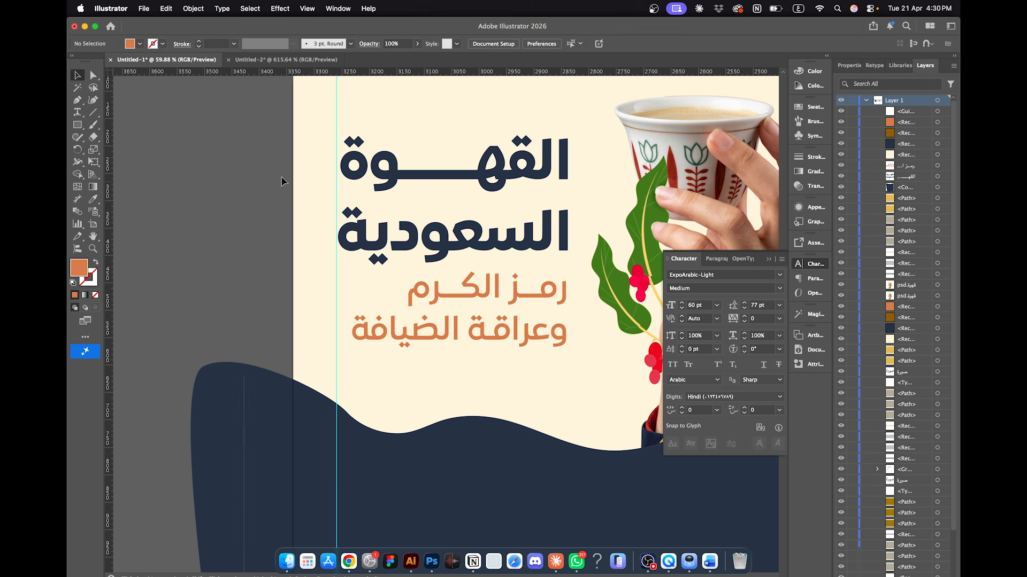
Step: Lengthen the kashidas in "رمـــز" and "الكـــرم" to stretch the first subtitle line close to the guide
drag(282, 182, 70, 152)
click(556, 283)
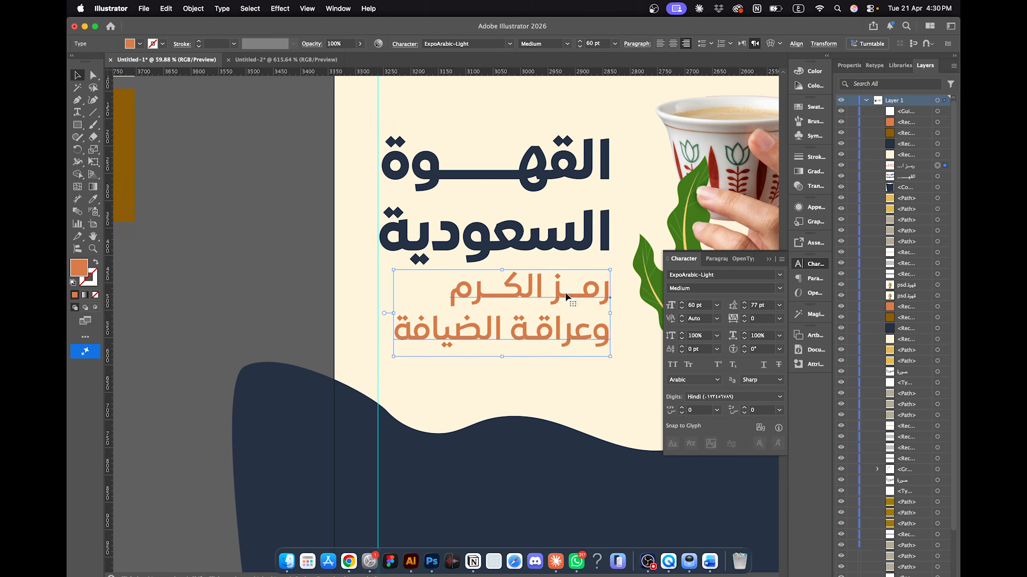
double_click(564, 289)
text(ـــ)
click(465, 287)
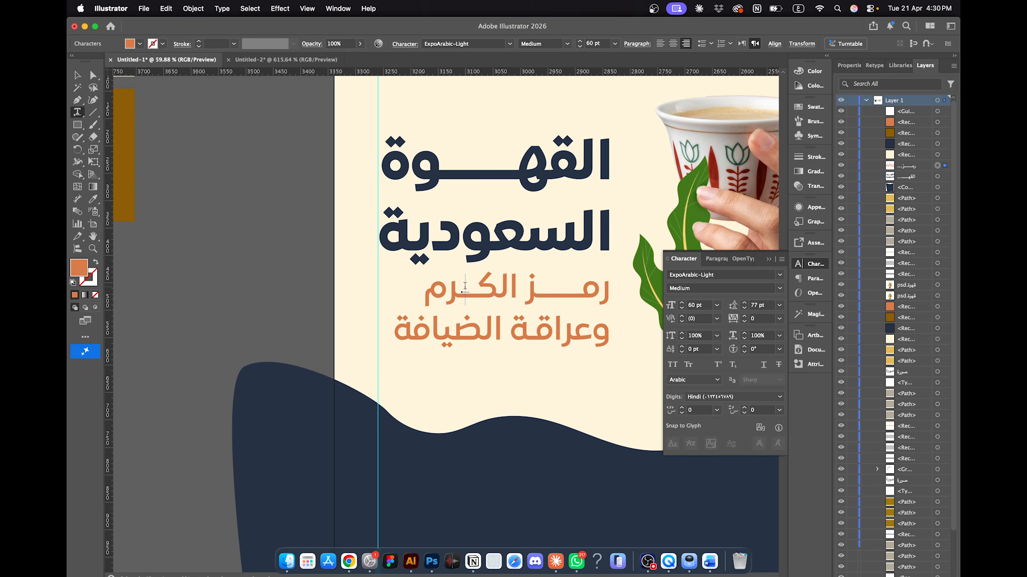
text(ــــ)
text(ـــ)
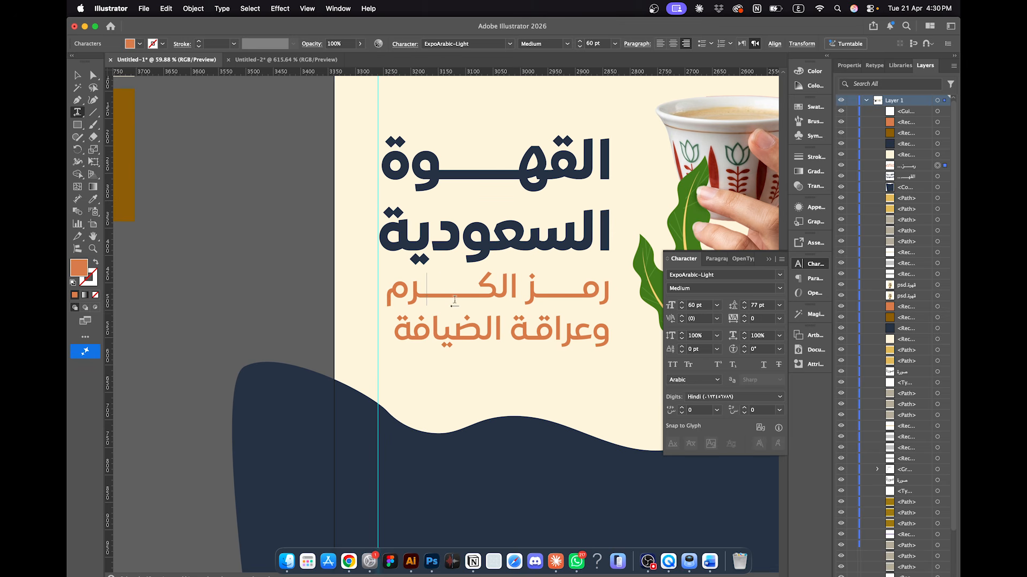
Step: Widen the second subtitle line with one kashida in "الضيافـة" and one more in "وعراقـة"
click(410, 330)
text(ــ)
key(BackSpace)
click(532, 329)
text(ـ)
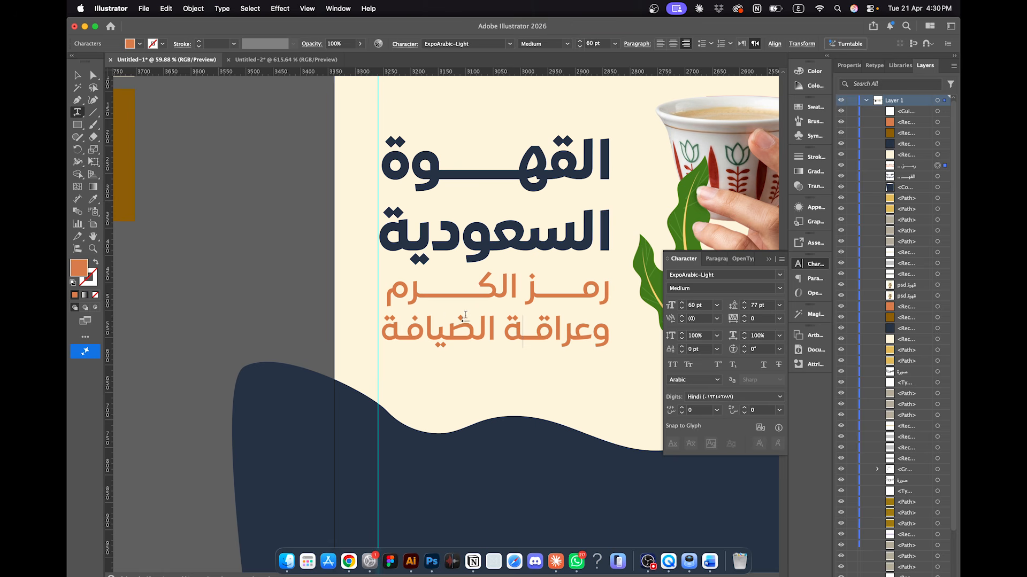
Step: Add one more kashida in "الكـــرم" so both subtitle lines match in width, and finish editing the text
click(435, 294)
text(ـ)
click(440, 323)
text(ـ)
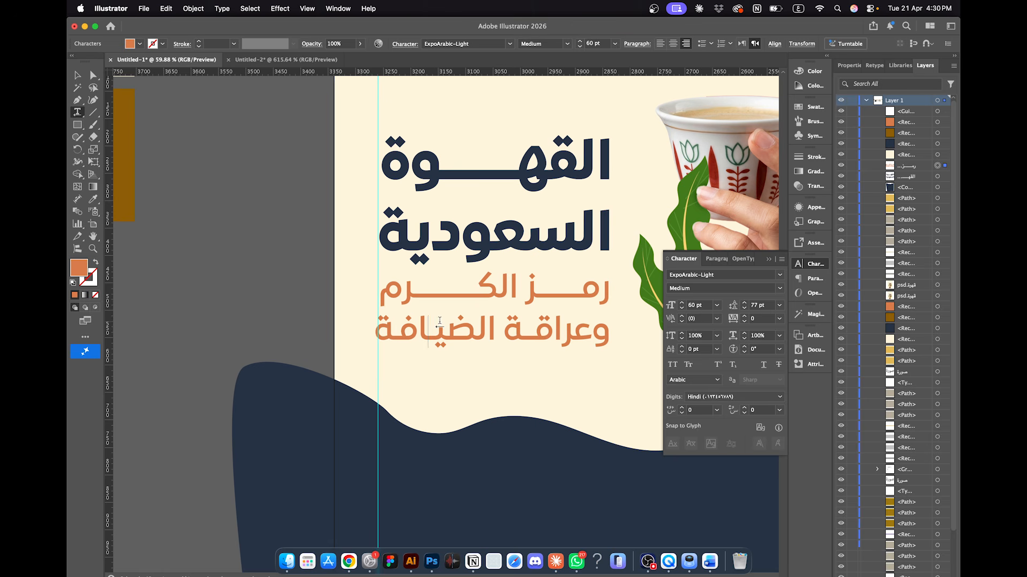
key(BackSpace)
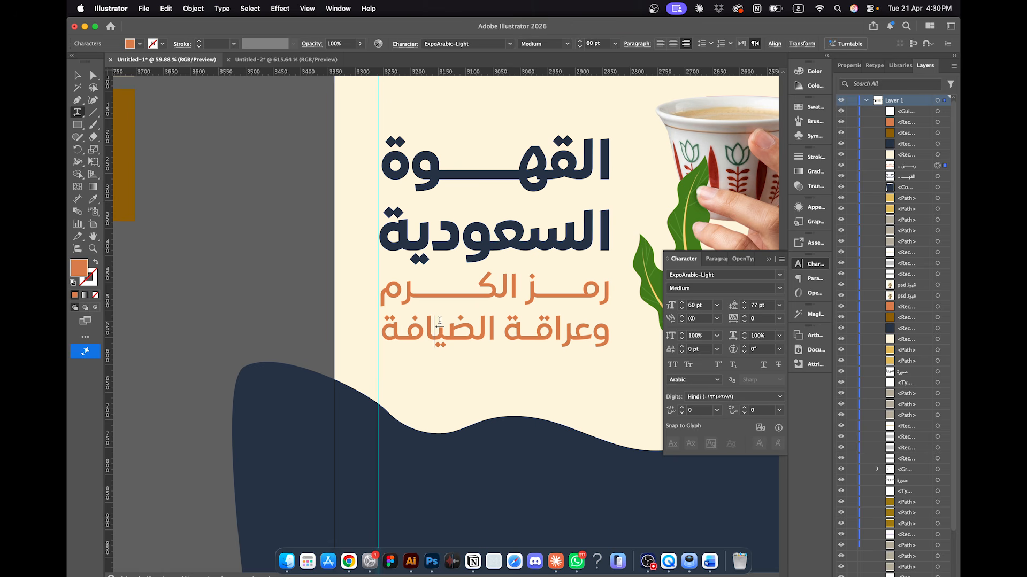
click(77, 75)
click(156, 172)
Step: Move the title up for more space above the subtitle, shift both together slightly up and right, and deselect them
drag(523, 255, 523, 244)
shift+click(516, 295)
drag(515, 294, 515, 283)
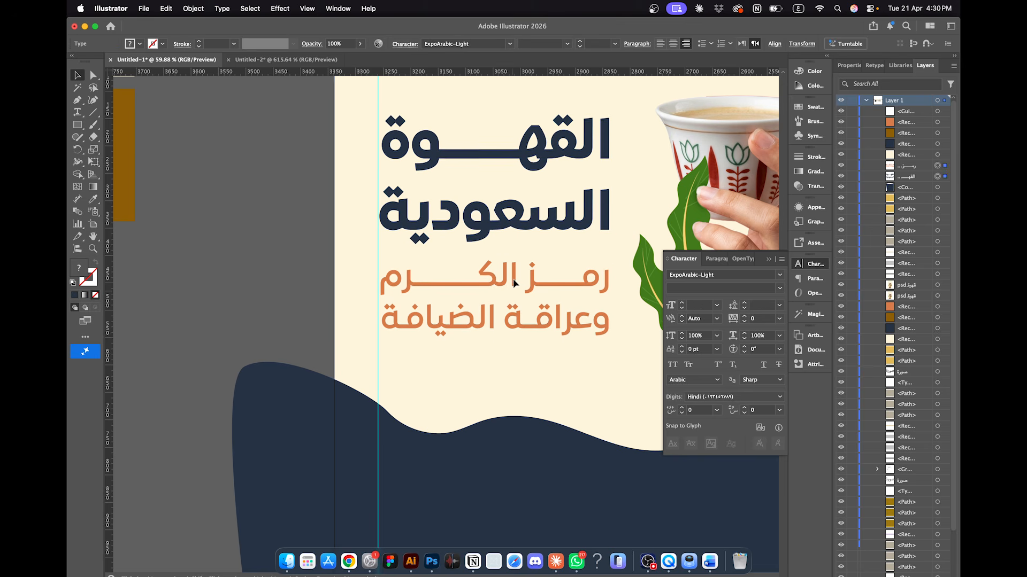
scroll(515, 287, down, 5)
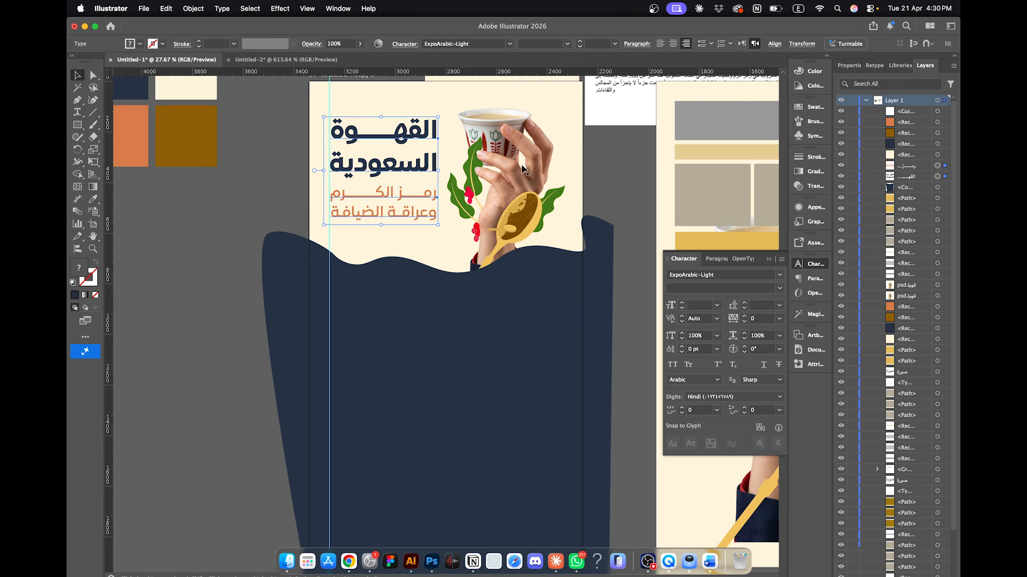
drag(410, 168, 445, 167)
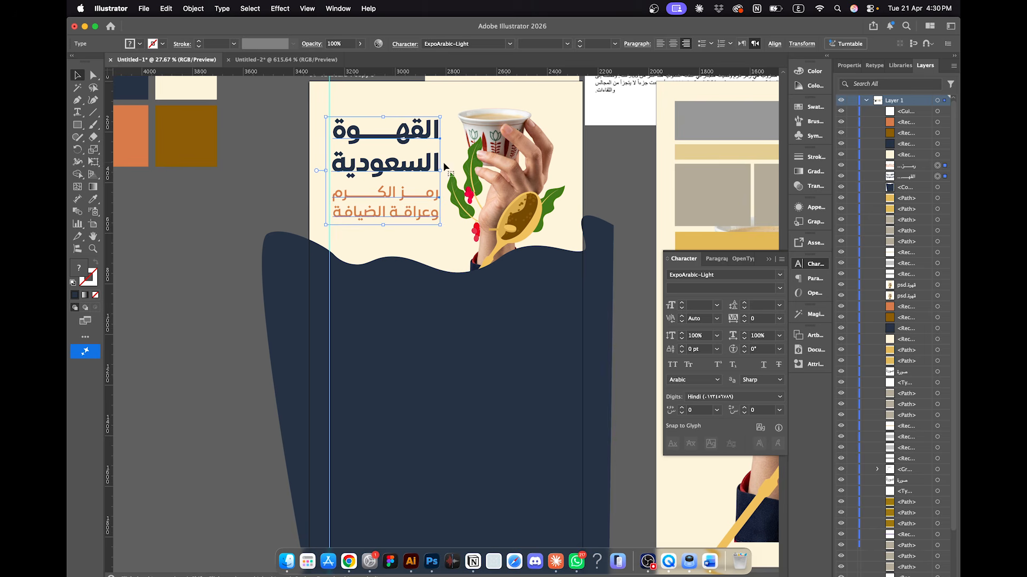
click(621, 178)
Step: Preview the poster in Presentation Mode, exit the preview, and select the linked hand-and-cup image
click(307, 9)
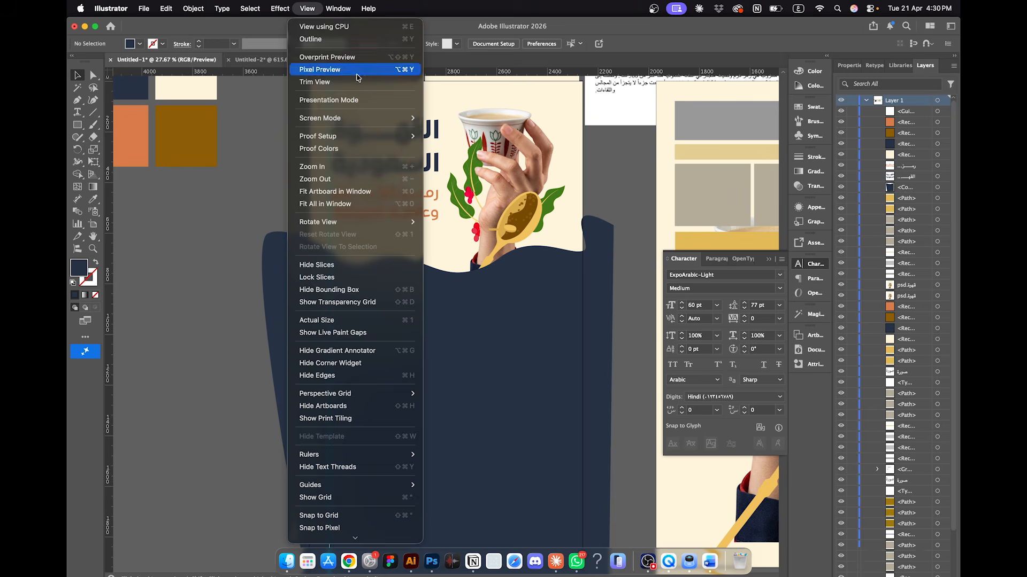
click(355, 98)
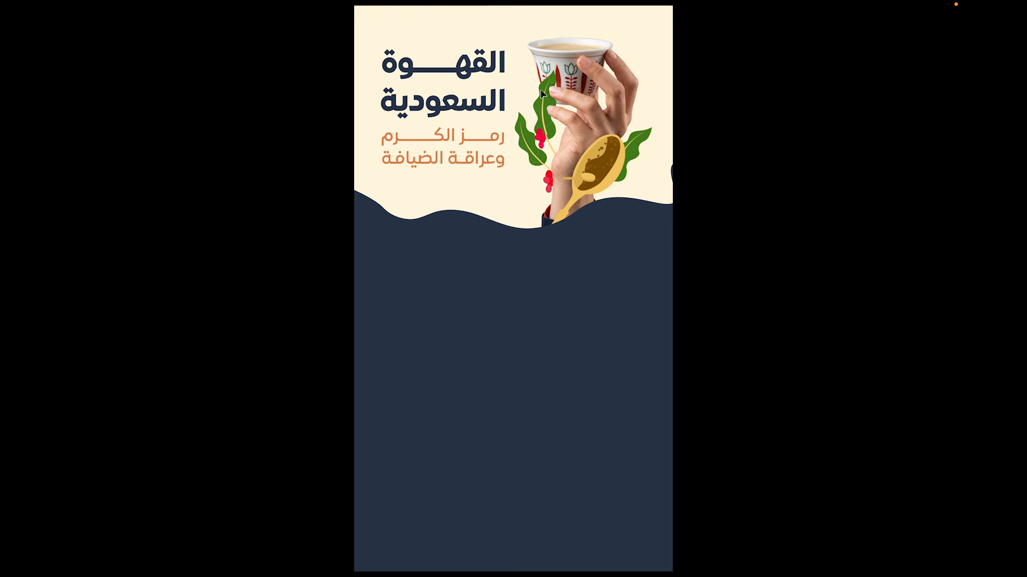
key(Escape)
click(545, 157)
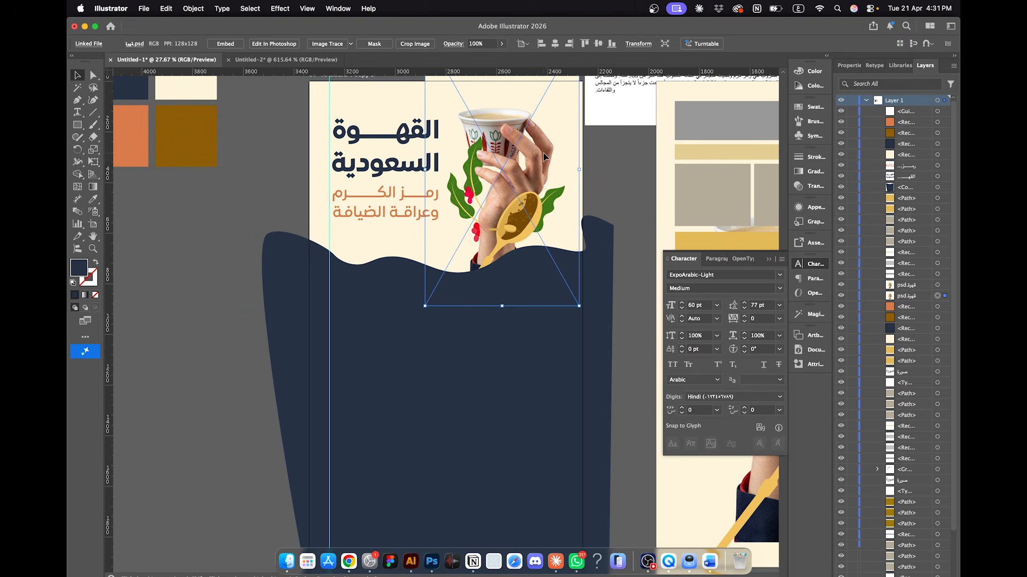
Step: Shift the hand-and-cup image slightly right to the artboard edge, and move the title and subtitle together slightly right
drag(533, 159, 537, 159)
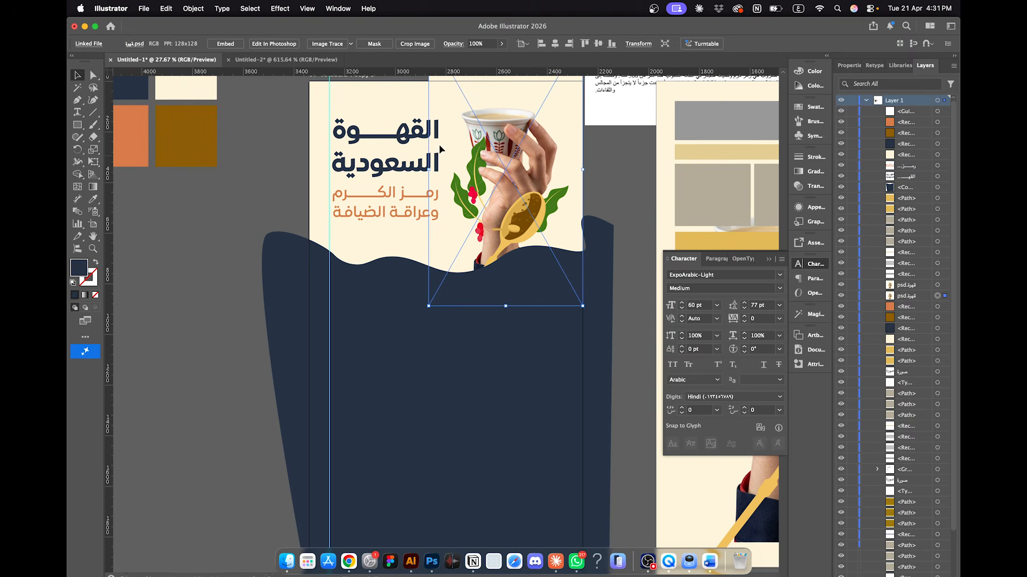
click(381, 182)
shift+click(364, 198)
drag(362, 199, 365, 198)
click(671, 186)
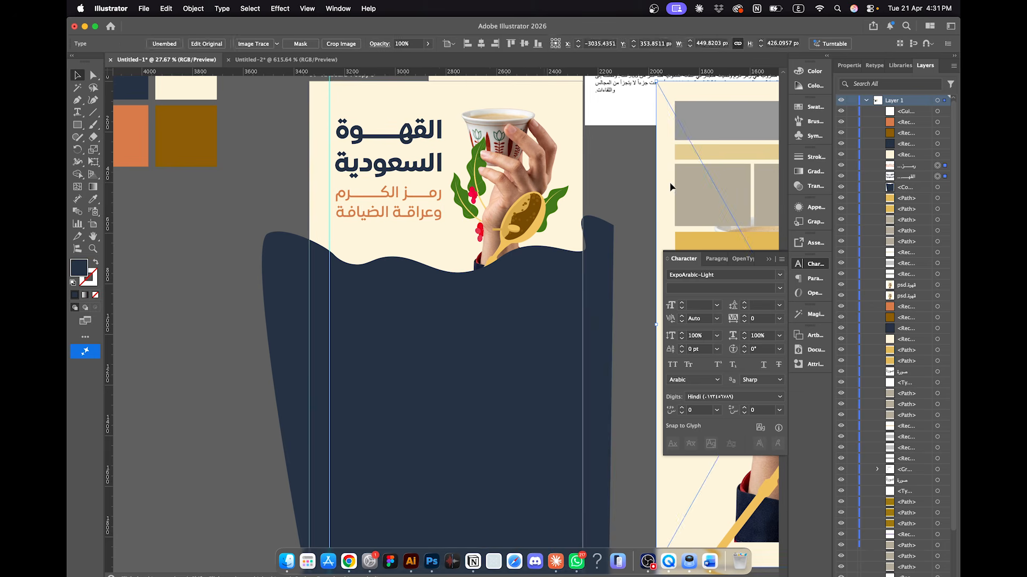
Step: Move the navy wave shape slightly up and right, and preview the poster in Presentation Mode
click(516, 290)
mouse_move(549, 303)
mouse_down()
mouse_move(549, 292)
mouse_move(552, 305)
mouse_up()
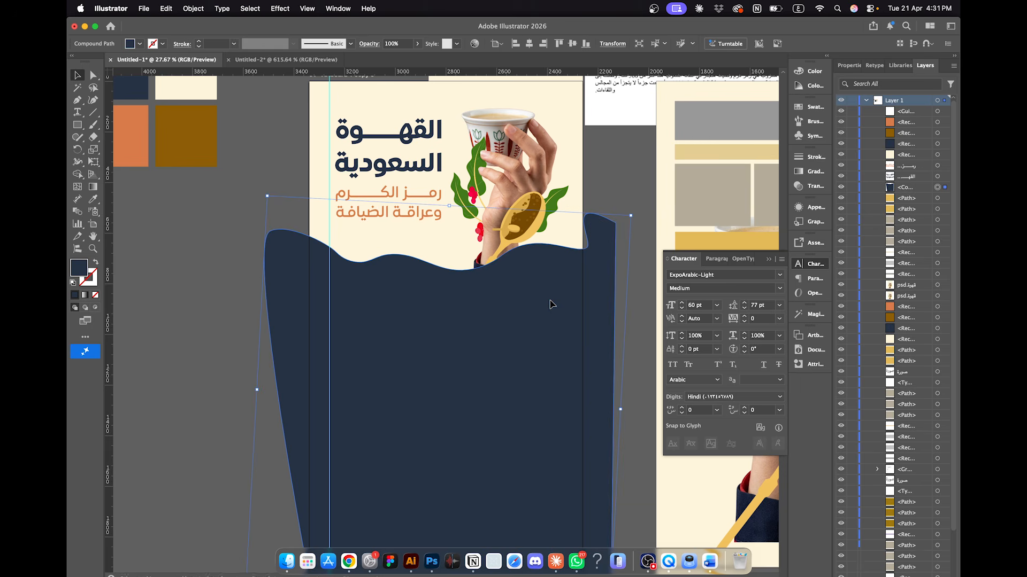
click(262, 128)
click(307, 9)
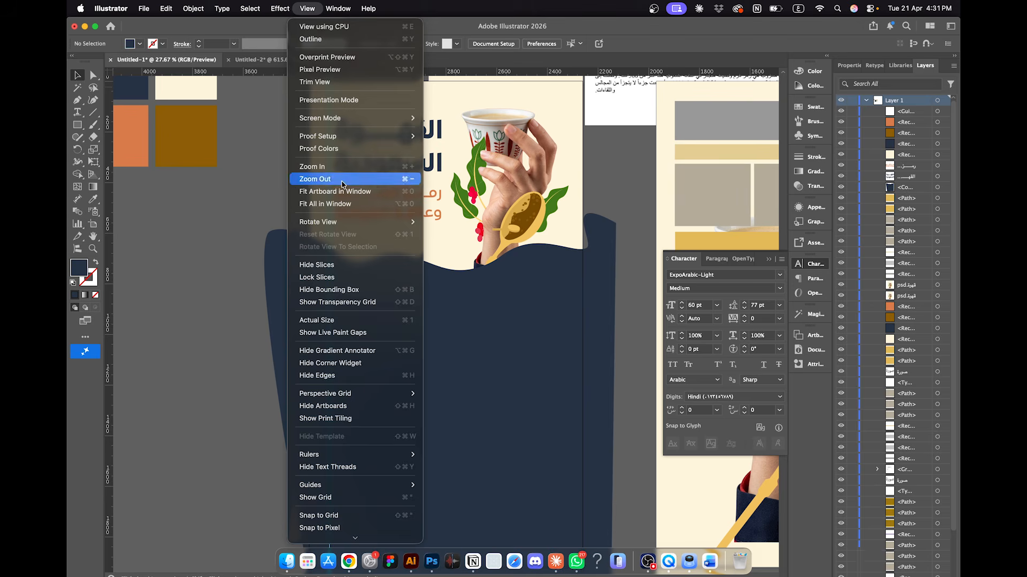
click(532, 215)
key(shift+f)
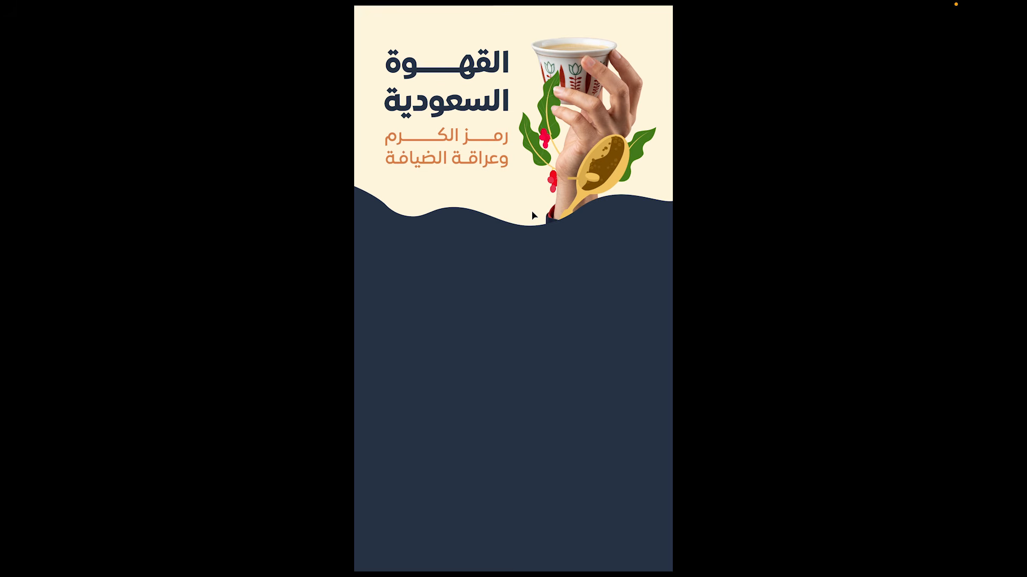
key(Escape)
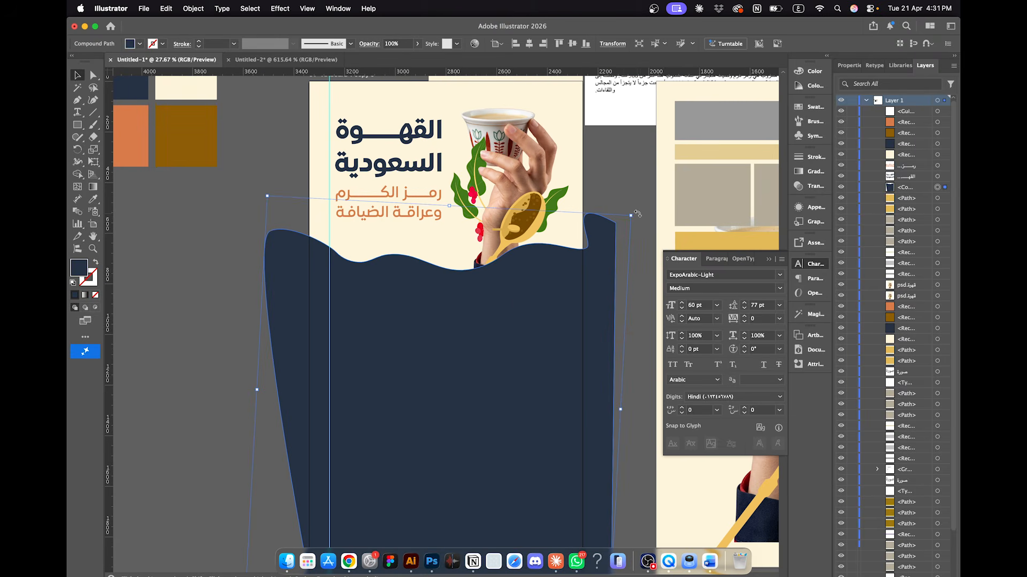
Step: Widen the navy wave shape slightly, rotate it a little clockwise, and raise it to cover the hand's sleeve
drag(636, 214, 632, 202)
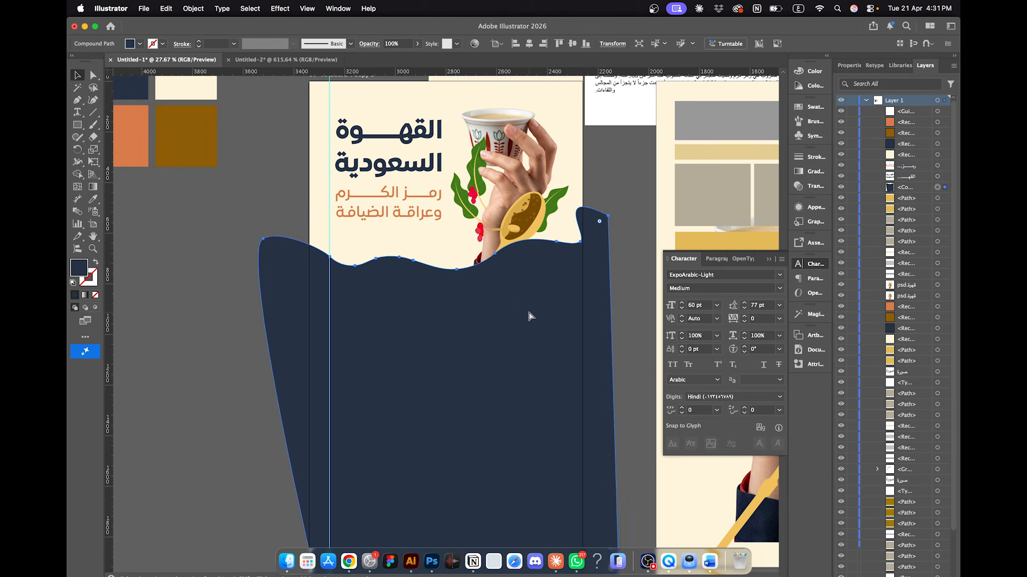
key(super+z)
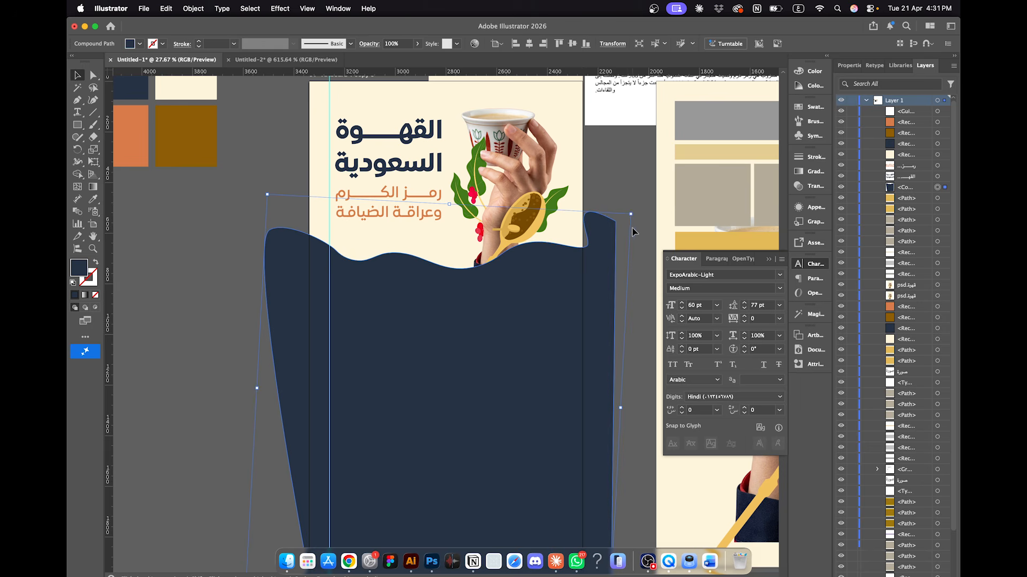
drag(622, 412, 632, 411)
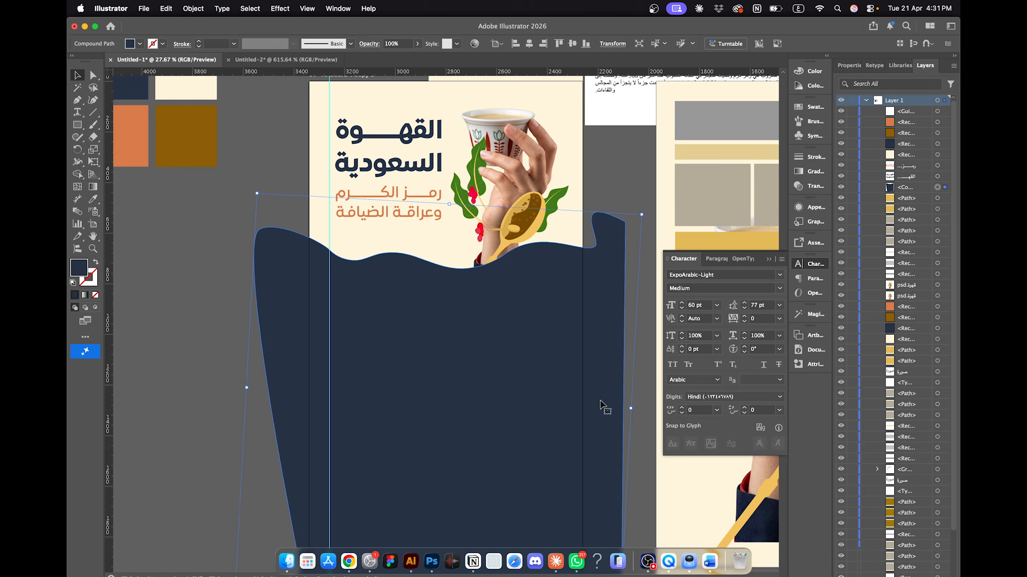
drag(588, 383, 591, 385)
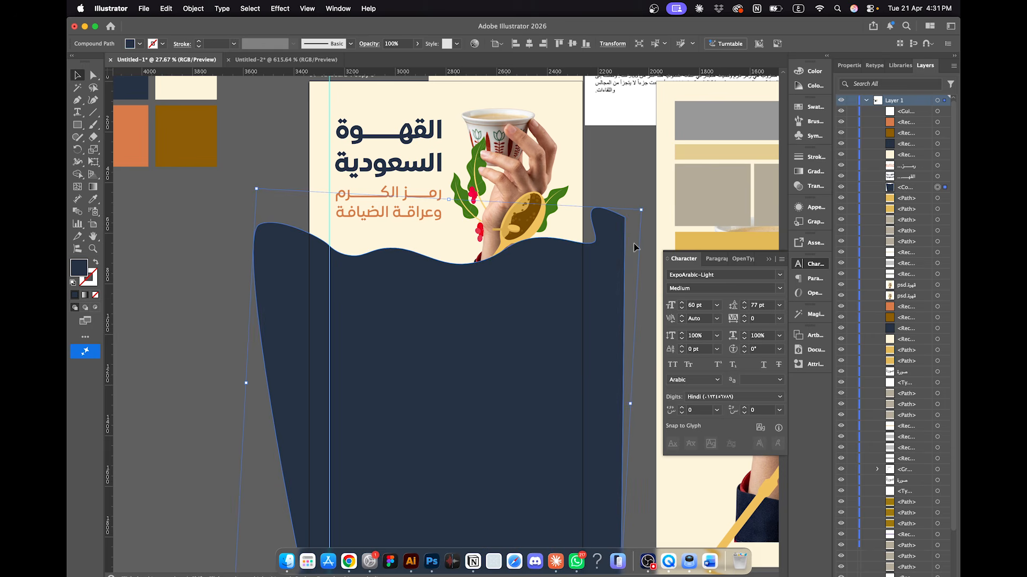
drag(644, 204, 645, 212)
drag(579, 296, 570, 293)
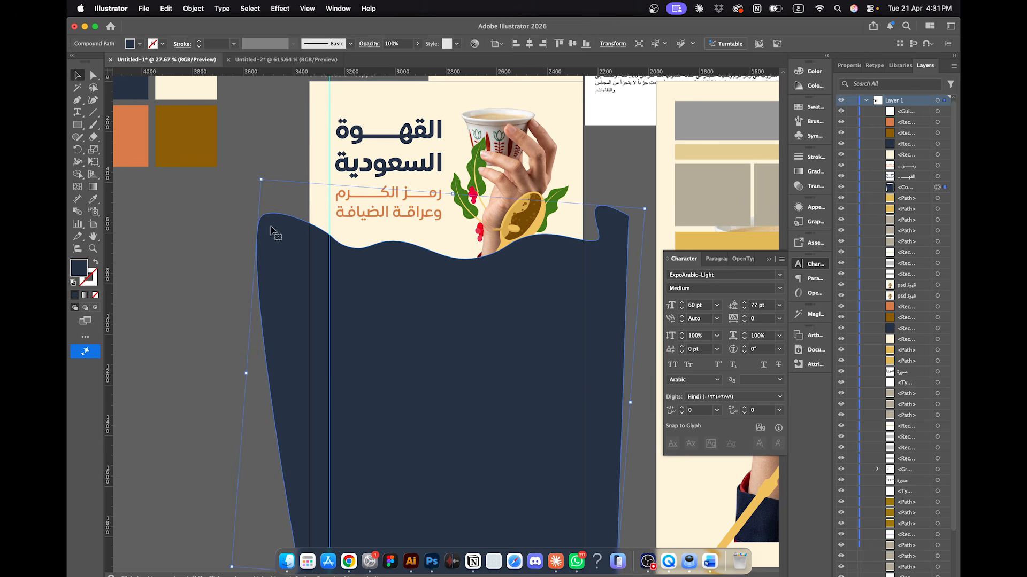
Step: Nudge the title and subtitle up together, deselect them, and check the wave shape down to the poster's bottom edge
click(373, 215)
shift+click(395, 165)
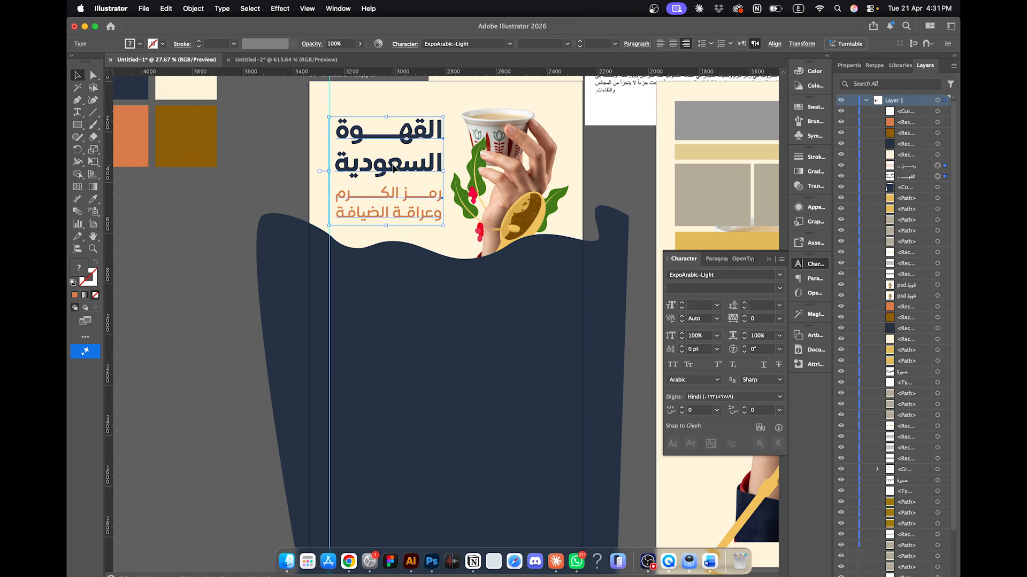
key(alt+Up)
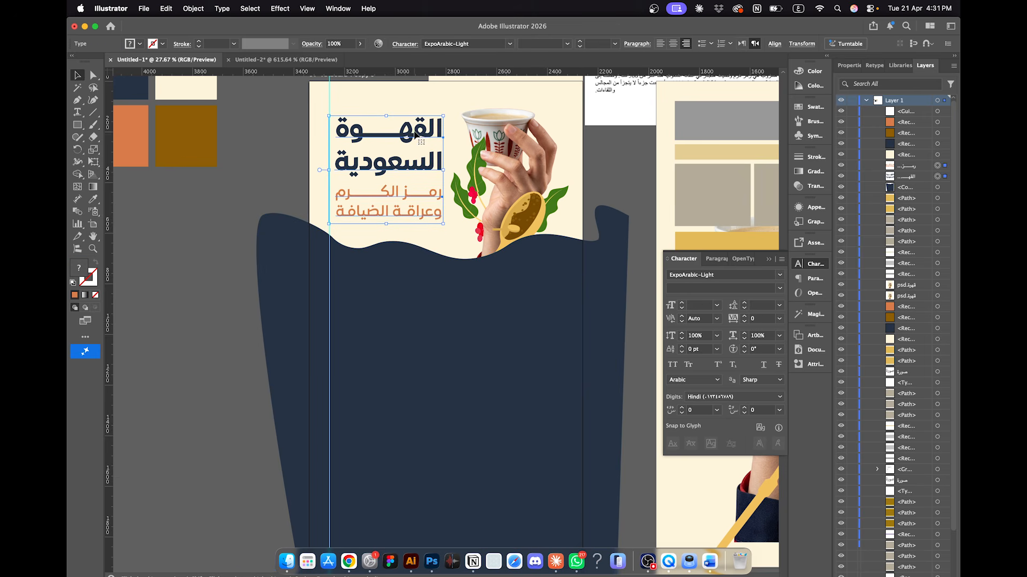
key(super+shift+a)
scroll(562, 267, down, 5)
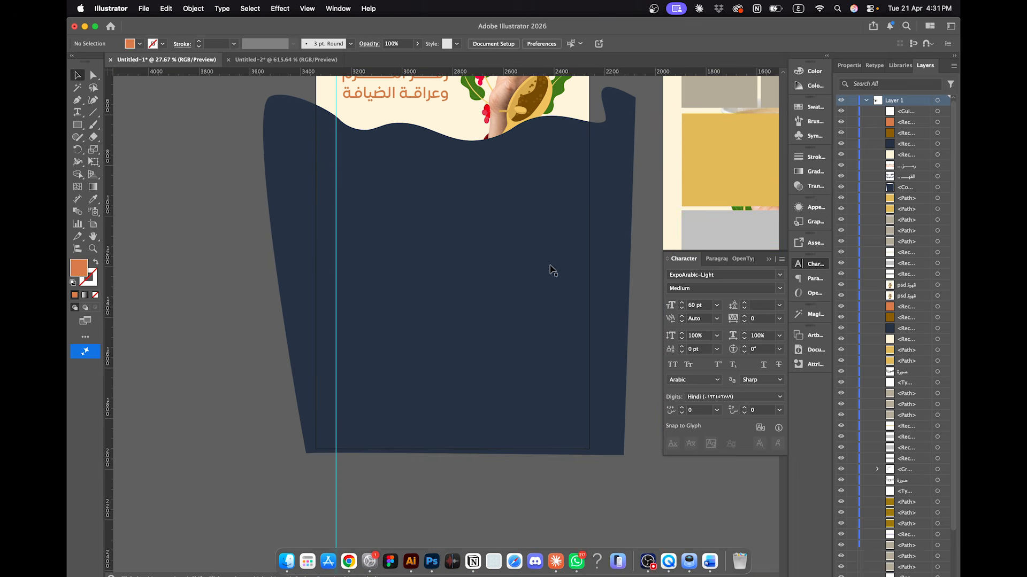
scroll(441, 496, up, 5)
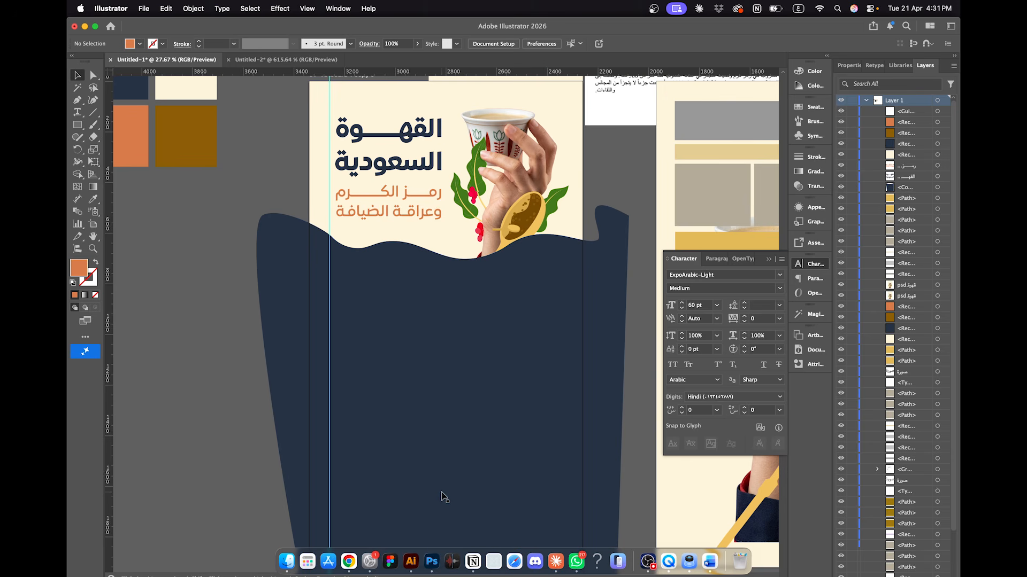
Step: Create an artboard-sized rectangle and align it to the poster artboard's horizontal centre and top edge
click(83, 129)
click(608, 252)
key(Return)
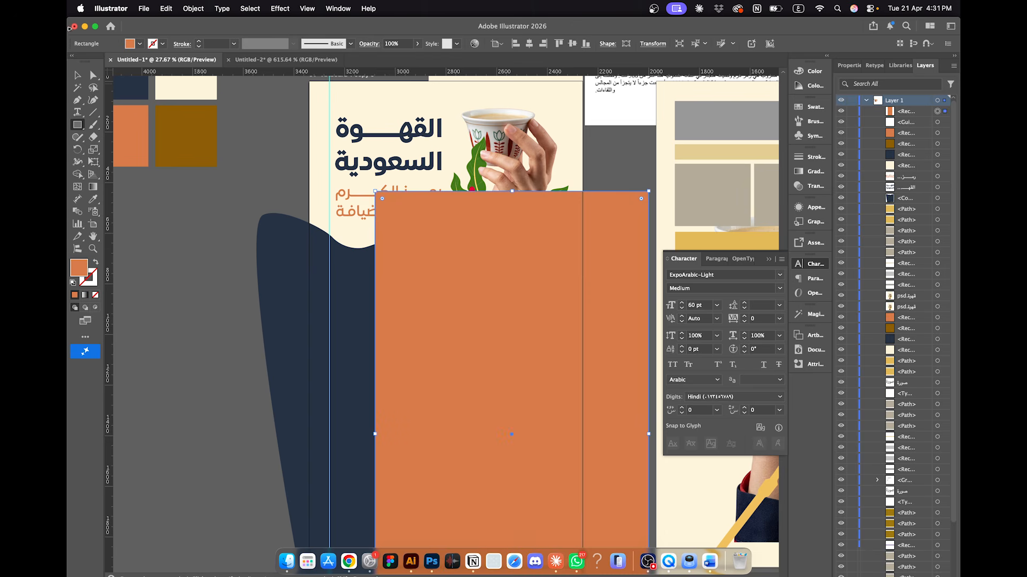
click(77, 86)
click(78, 75)
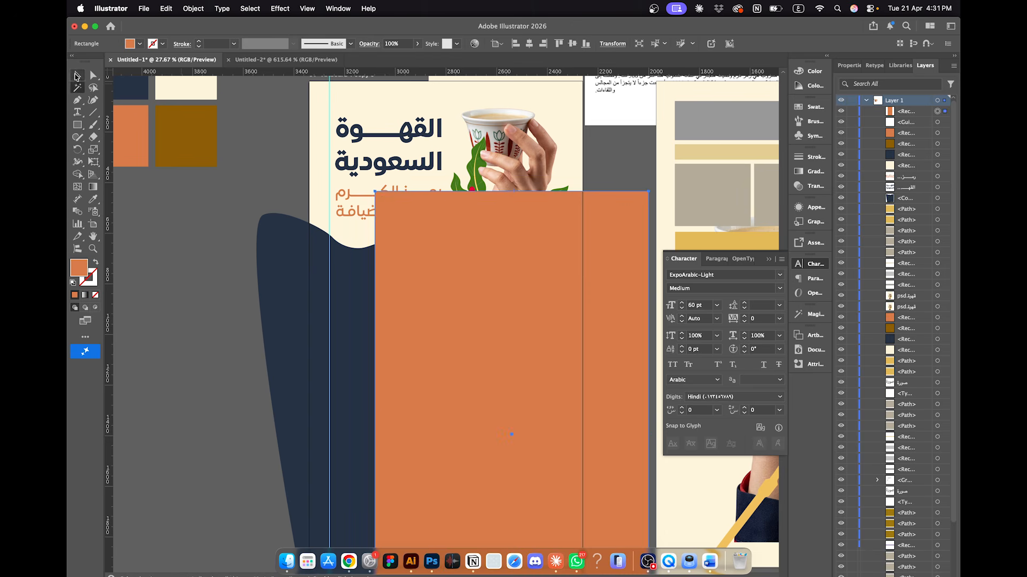
click(529, 43)
click(559, 44)
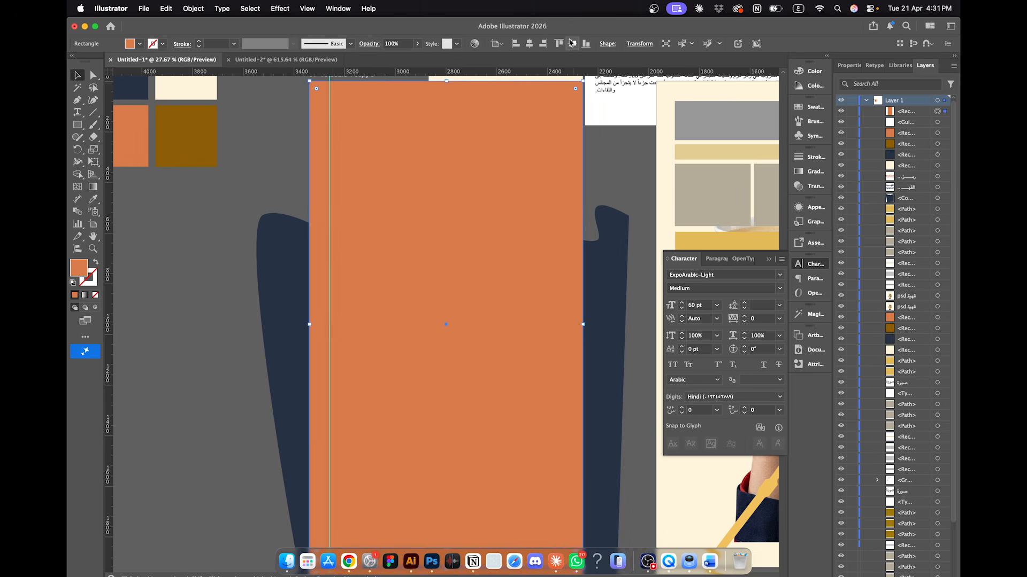
Step: Clip the navy wave shape to the artboard-sized rectangle with a clipping mask, and lock the clip group
shift+click(275, 270)
right_click(419, 307)
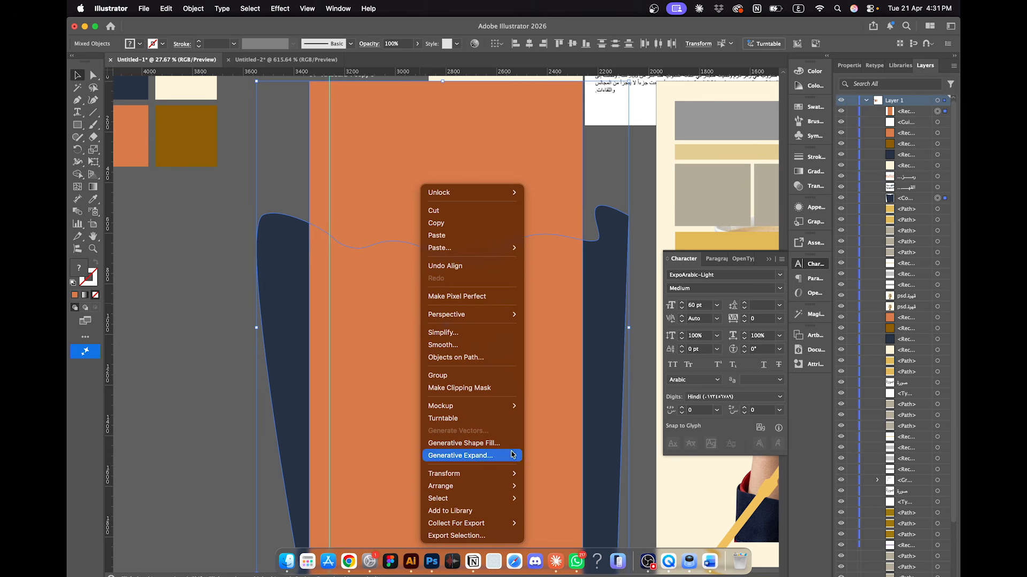
click(472, 388)
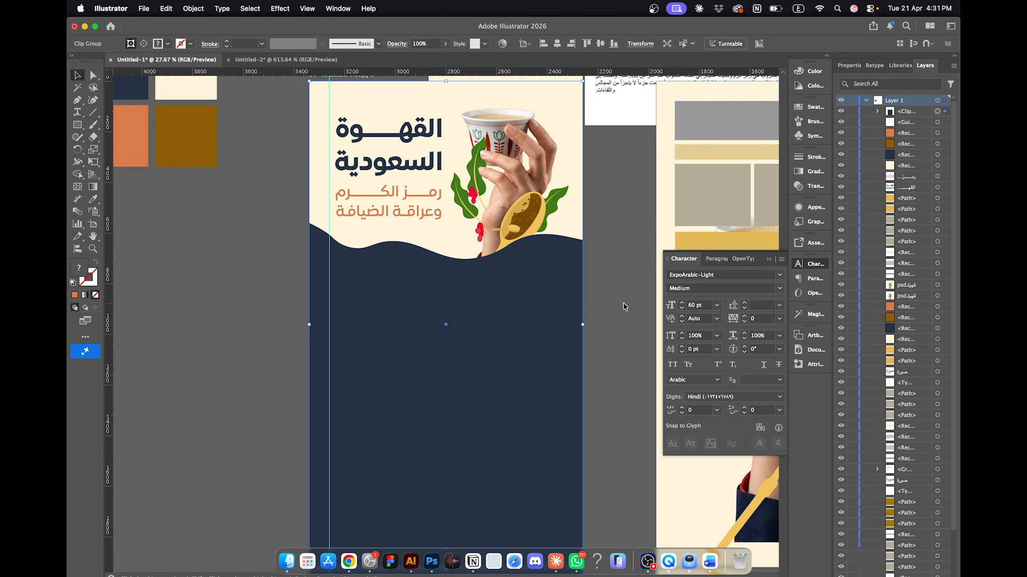
drag(451, 362, 479, 385)
key(super+z)
click(852, 111)
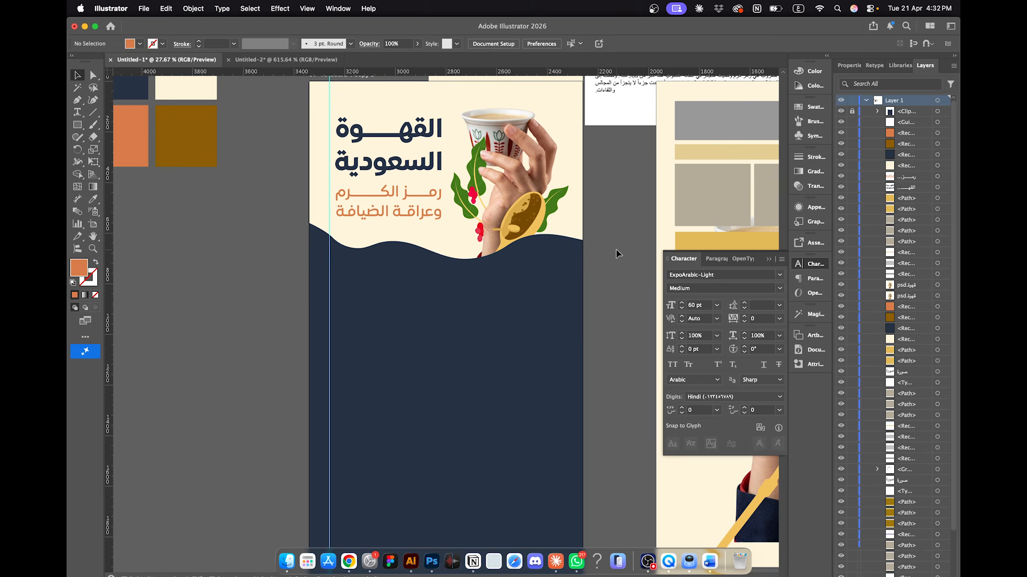
Step: Switch to Word, copy the line "القهوة بين الأجيال من المجلس إلى المقهى", and return to Illustrator
click(707, 558)
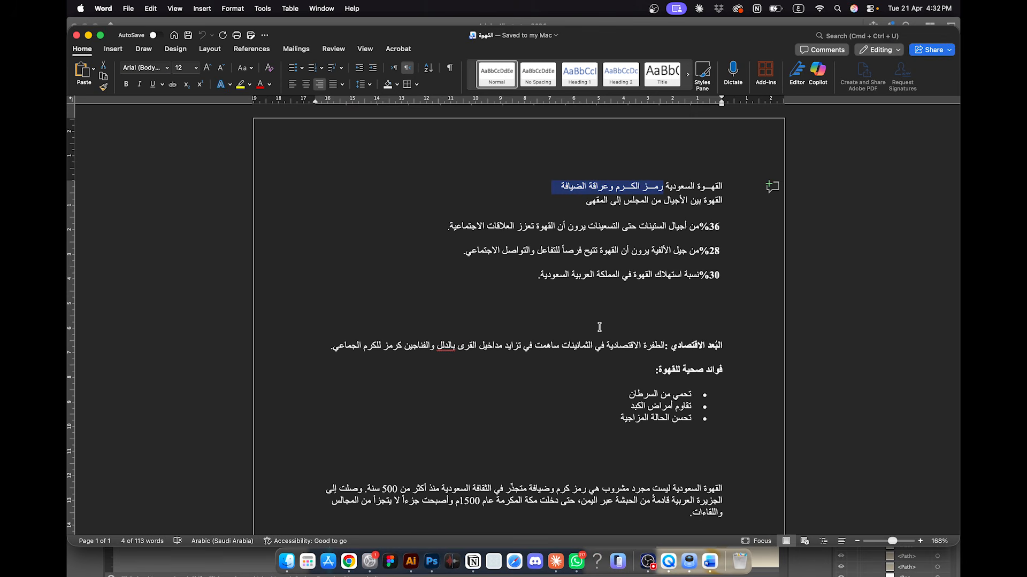
click(723, 200)
drag(723, 201, 558, 205)
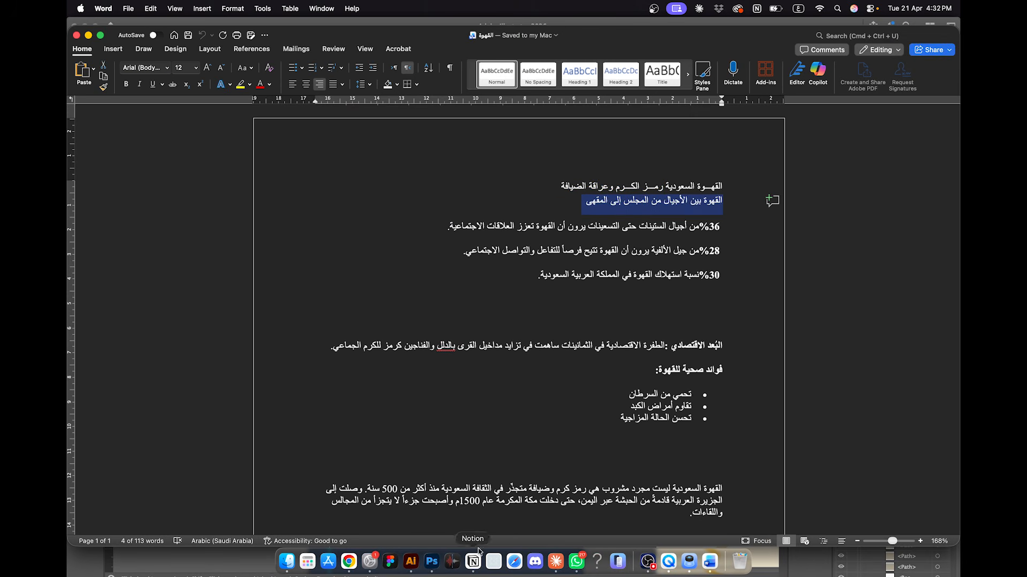
click(411, 556)
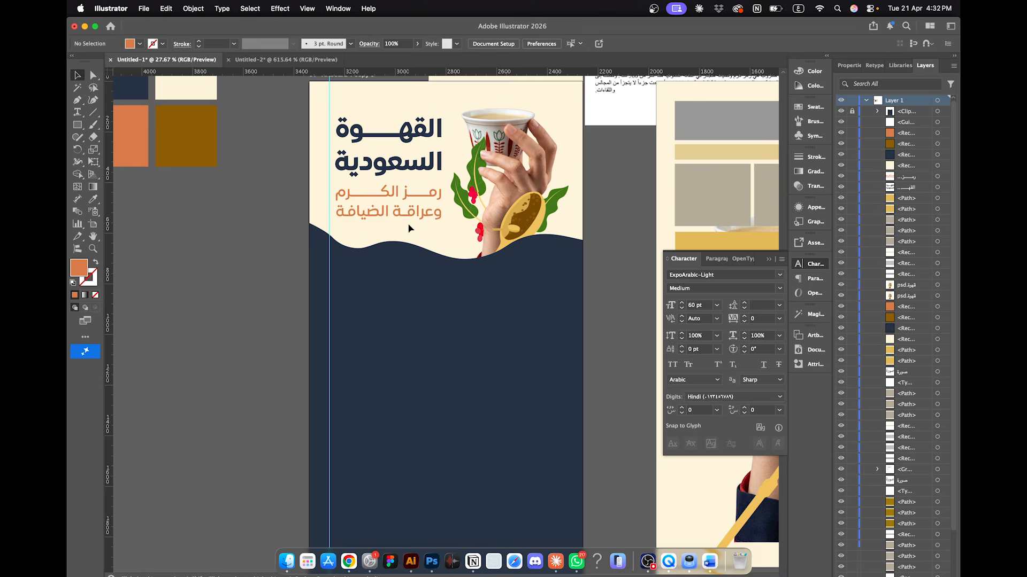
Step: Duplicate the title onto the navy area and replace its text with the copied line "القهوة بين الأجيال من المجلس إلى المقهى"
click(383, 172)
alt+drag(376, 167, 408, 342)
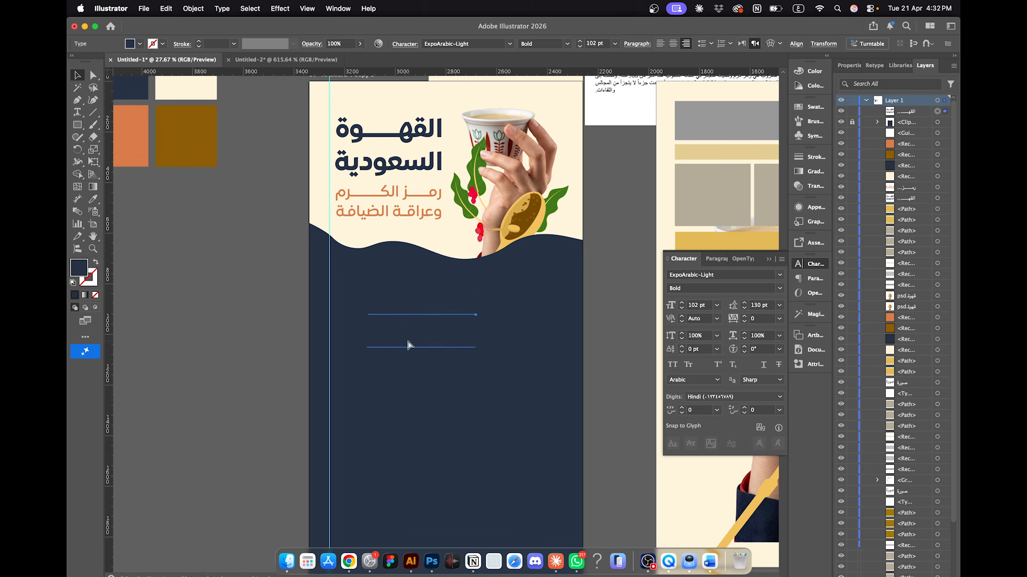
double_click(403, 314)
key(super+a)
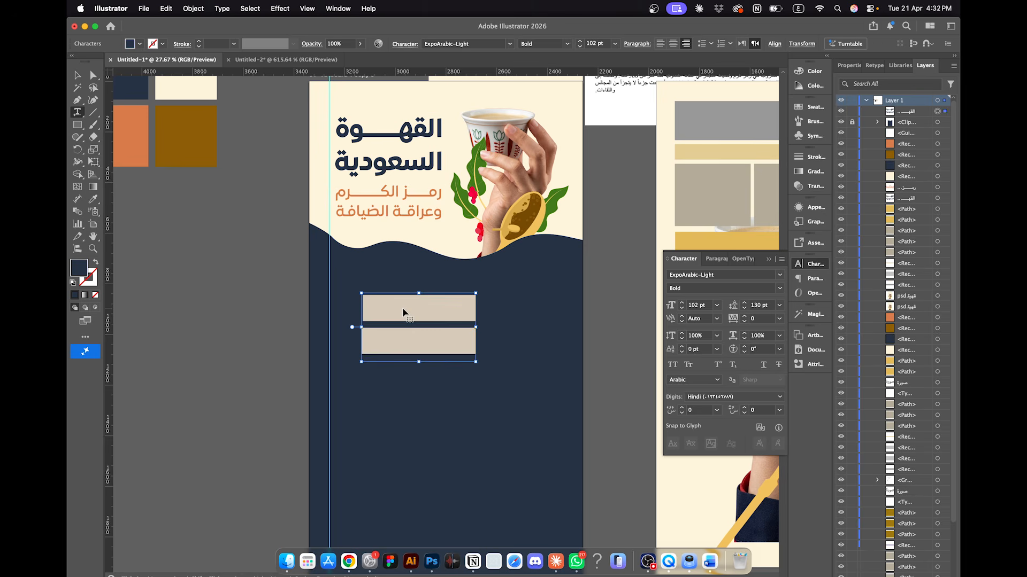
key(super+v)
Step: Colour the new heading with the orange swatch, move it up and right below the wave edge, and deselect it
click(93, 200)
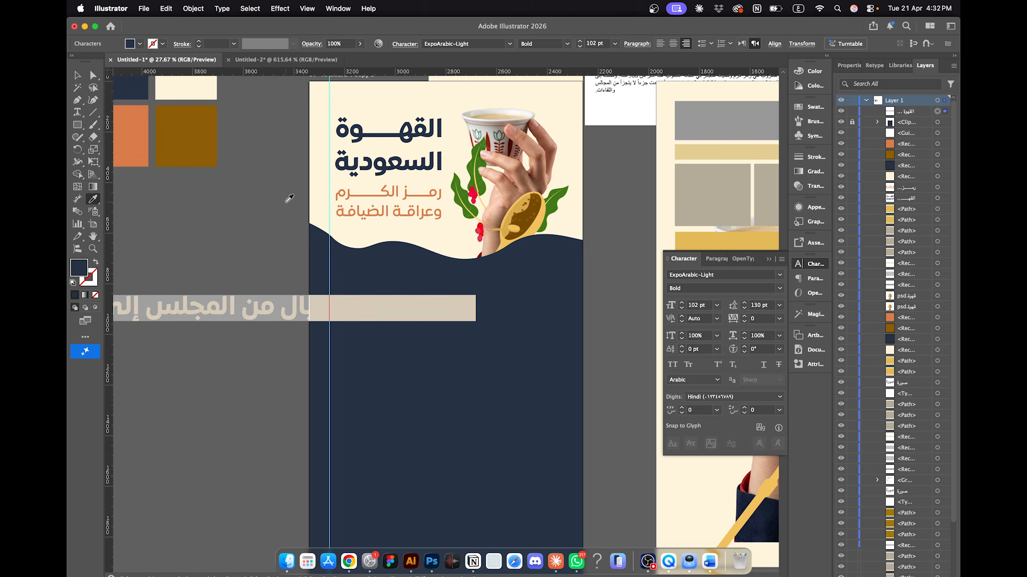
scroll(134, 176, up, 2)
scroll(134, 177, left, 2)
click(174, 155)
click(77, 76)
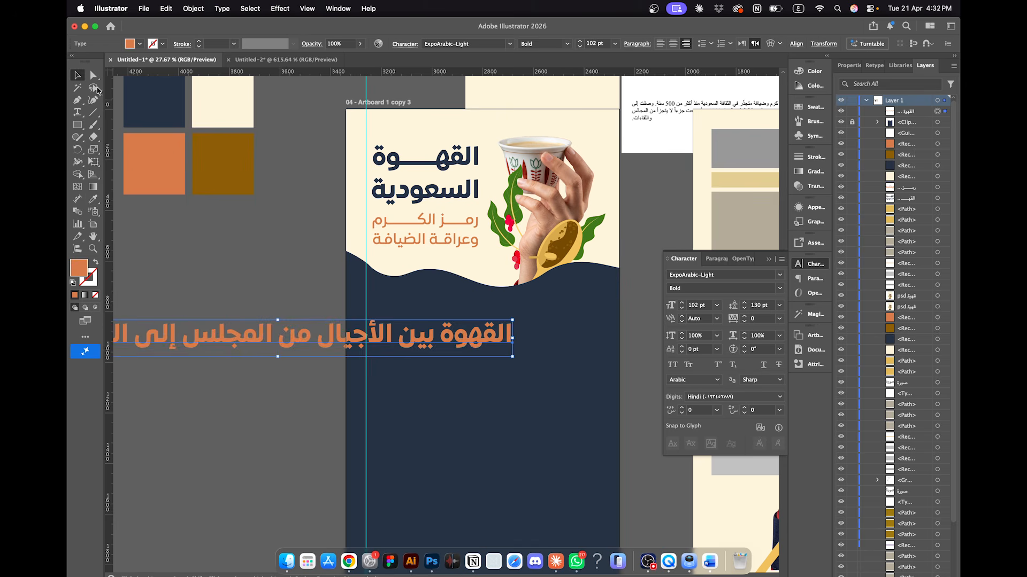
drag(462, 347, 549, 326)
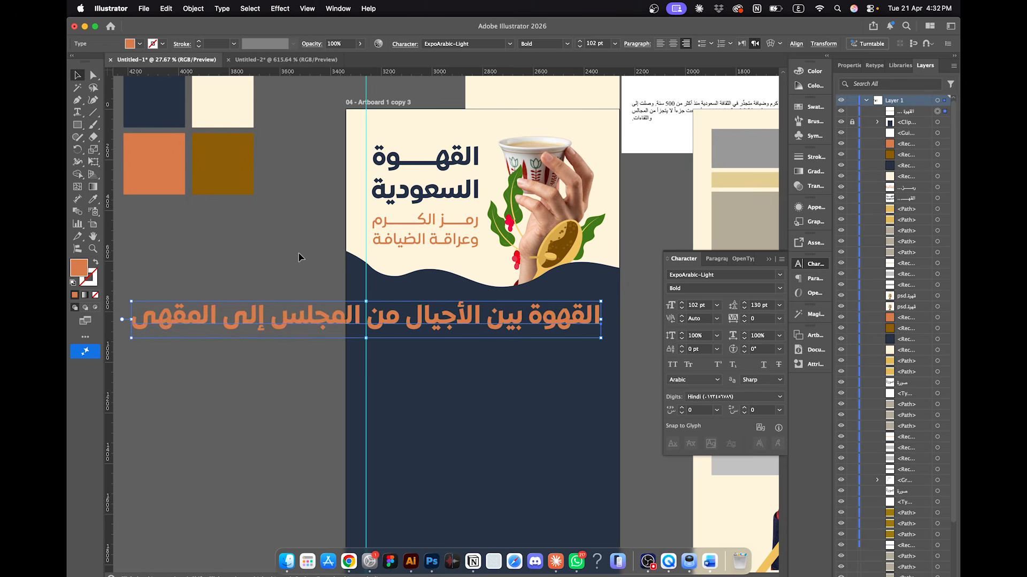
click(171, 257)
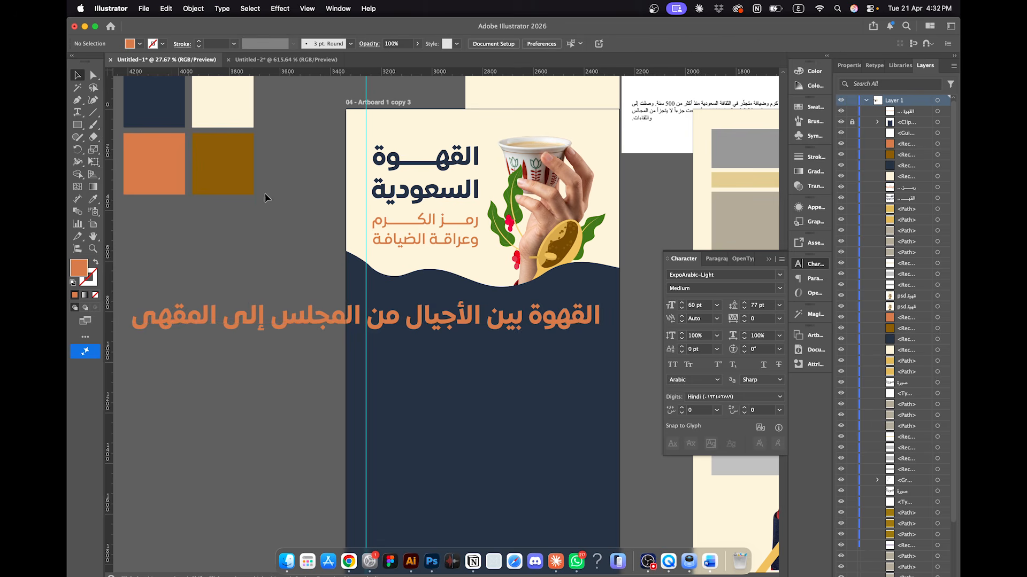
Step: Check the Untitled-2 document for reference, and recolour the poster's new heading with the golden yellow sampled from the spoon
click(260, 60)
key(super+0)
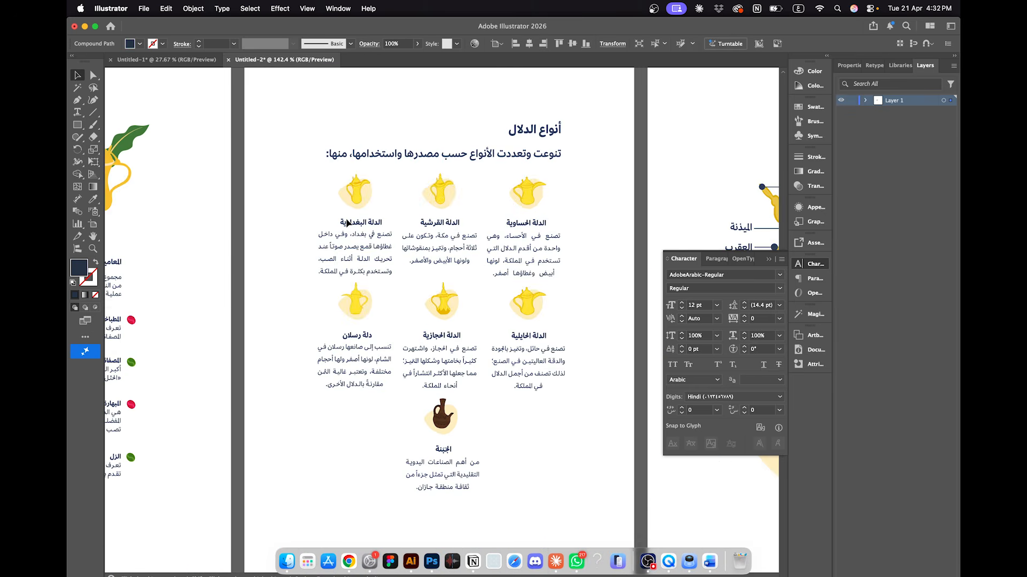
click(182, 60)
click(452, 317)
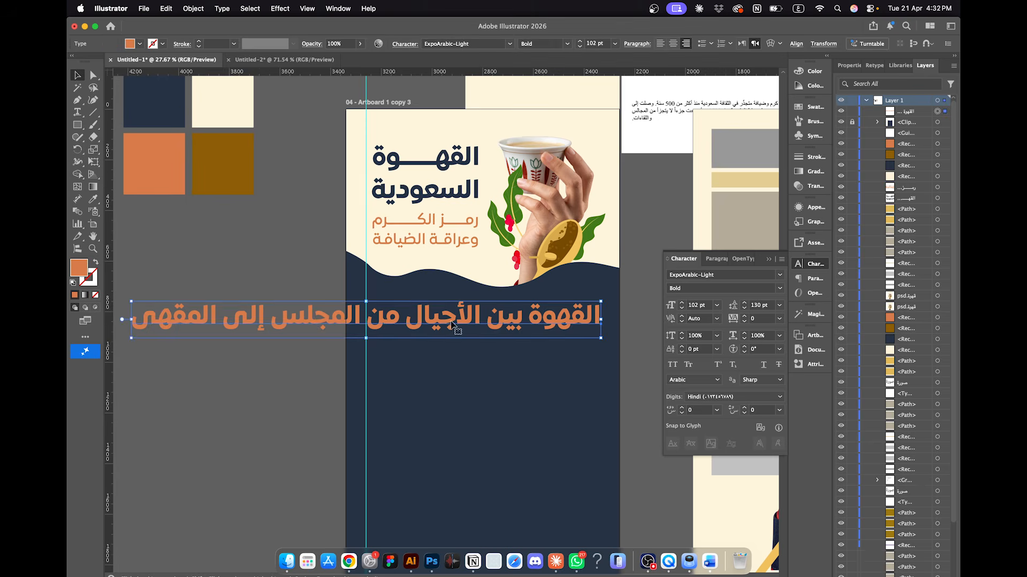
click(98, 204)
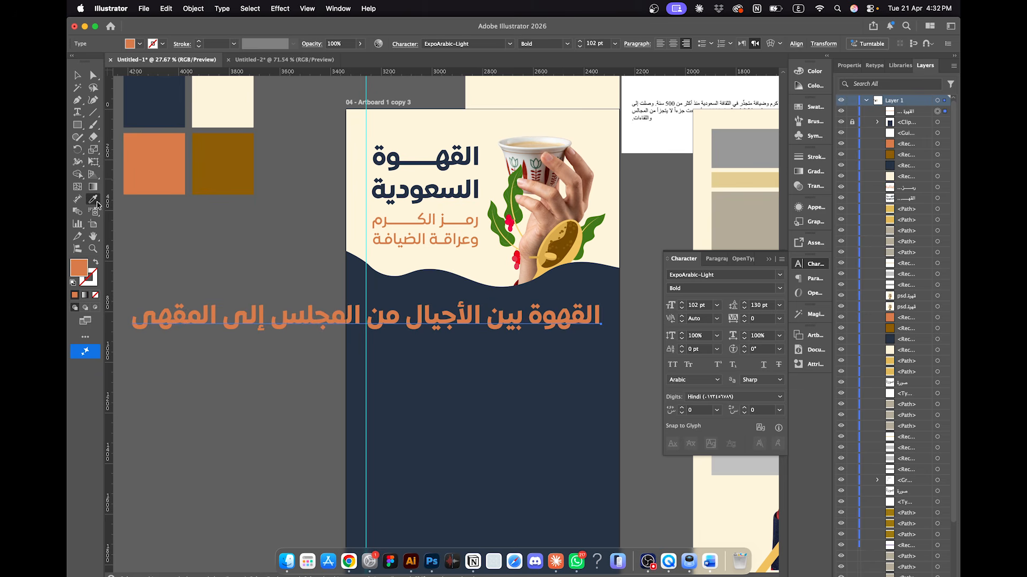
click(540, 269)
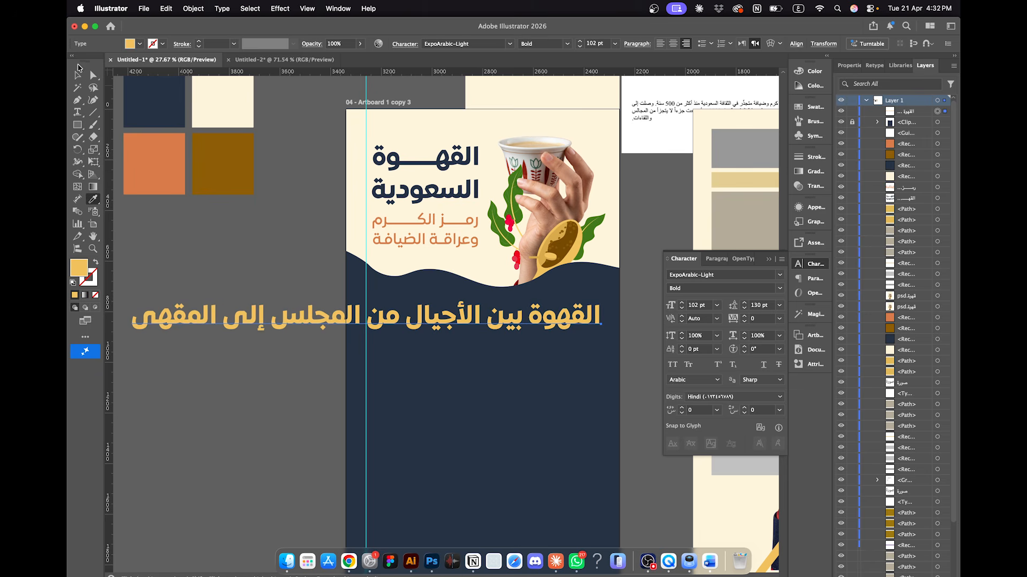
drag(78, 63, 67, 75)
click(78, 73)
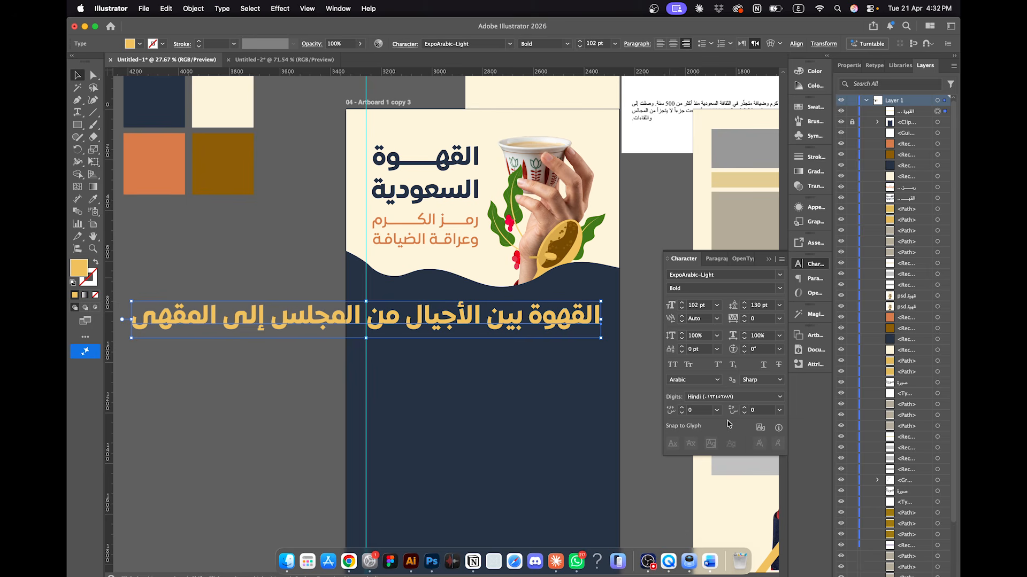
Step: Scale the golden heading down, compare its font size with the title and subtitle, and set it to 50 pt
drag(603, 321, 554, 319)
click(426, 178)
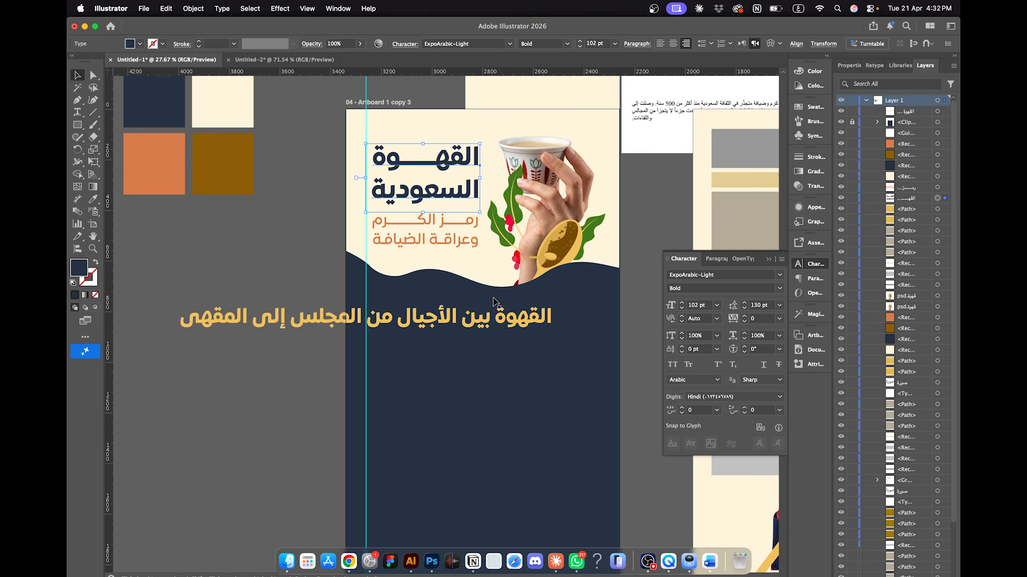
click(477, 321)
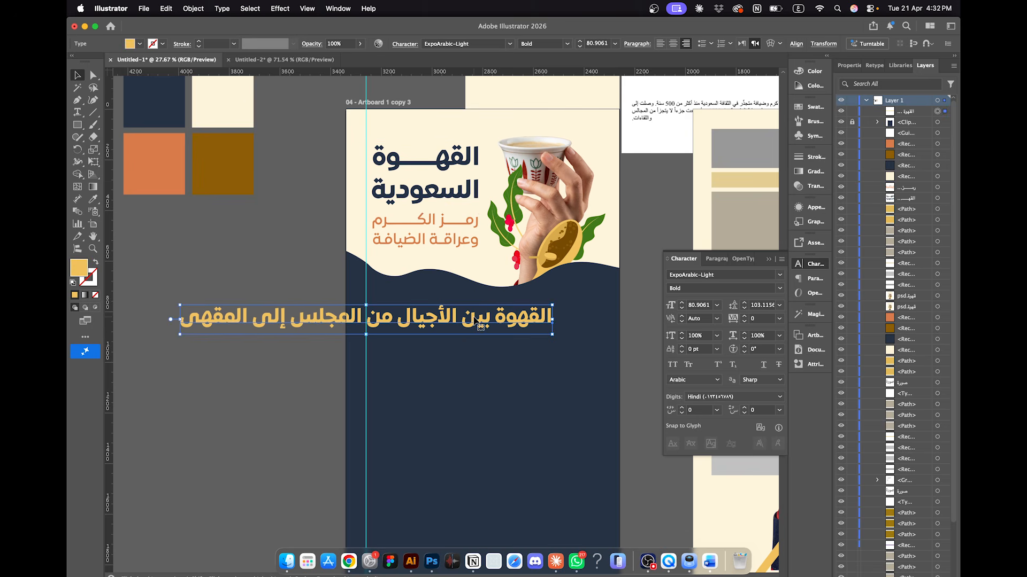
click(451, 230)
click(459, 320)
click(459, 194)
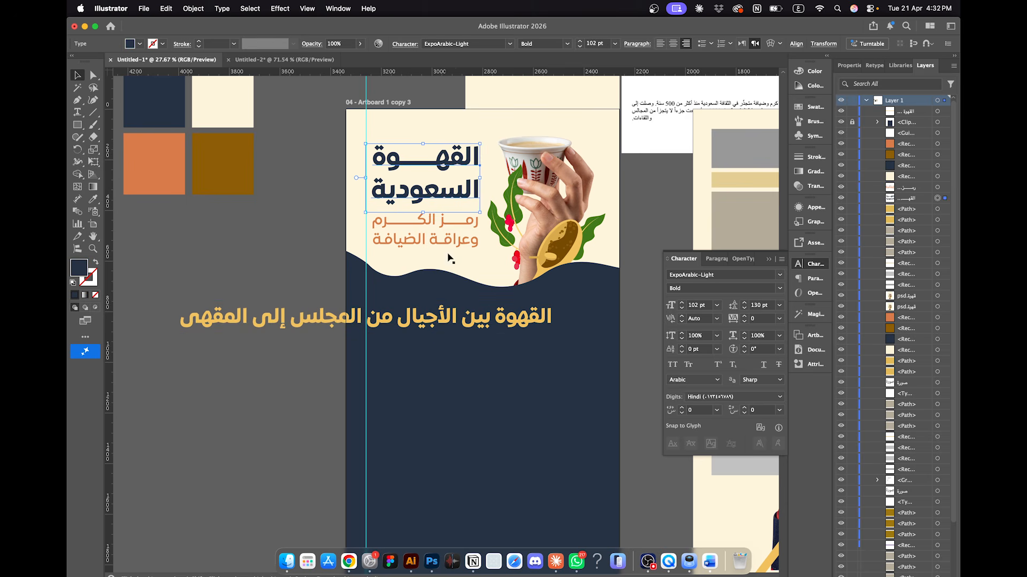
click(432, 323)
click(607, 43)
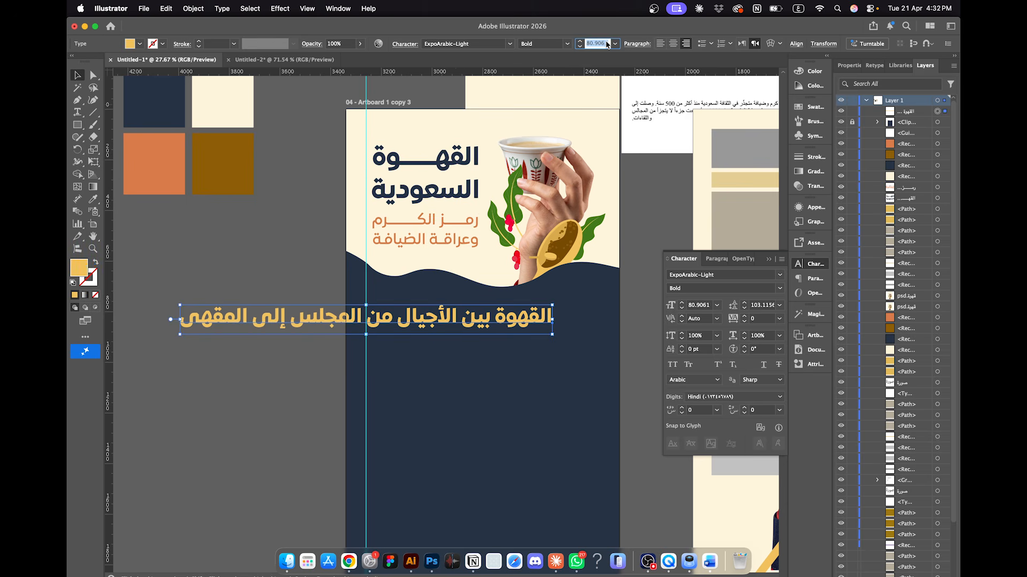
text(50)
key(Return)
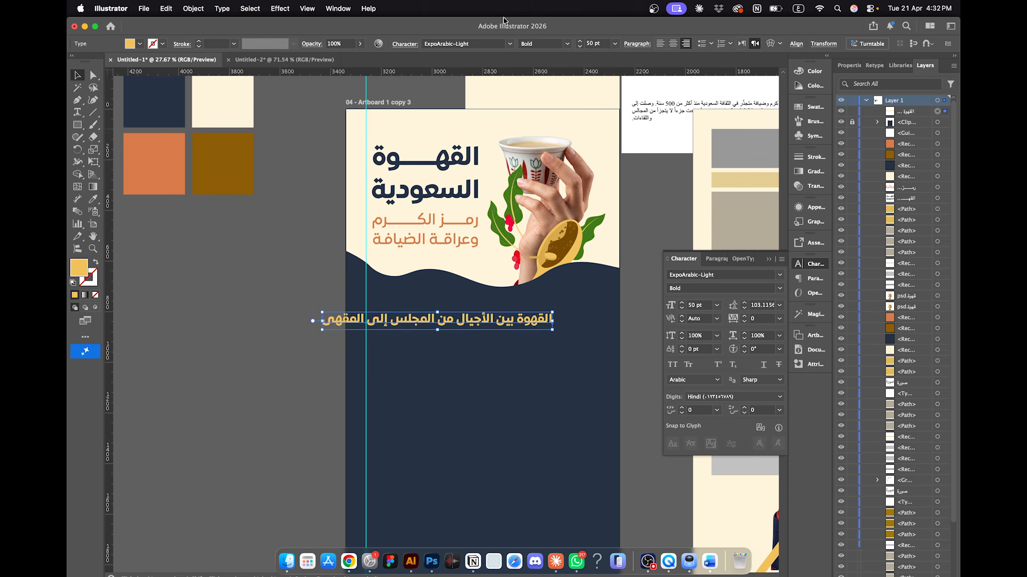
Step: Centre the golden heading horizontally on the artboard and deselect it
click(796, 44)
click(705, 74)
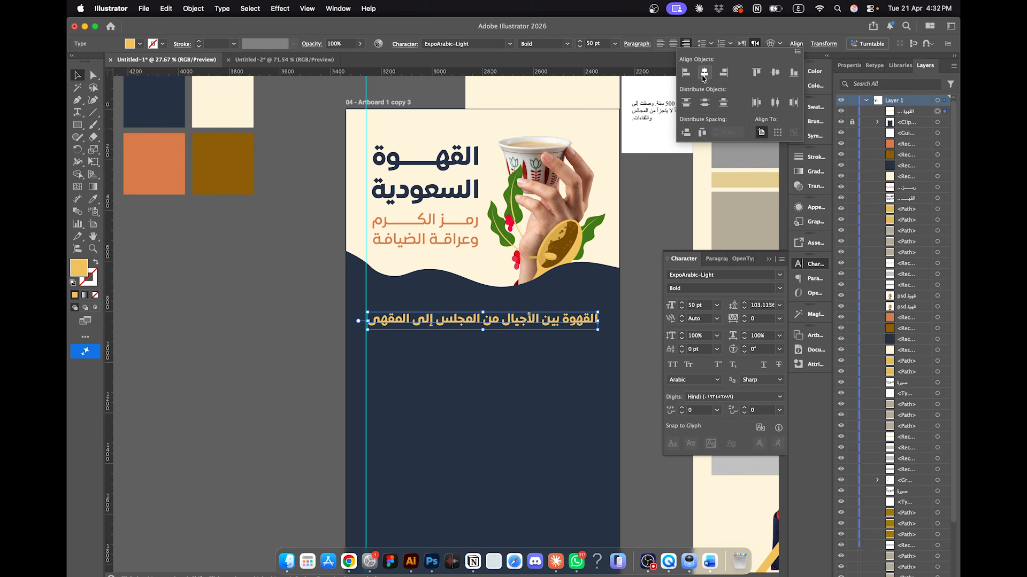
click(637, 247)
scroll(549, 294, up, 2)
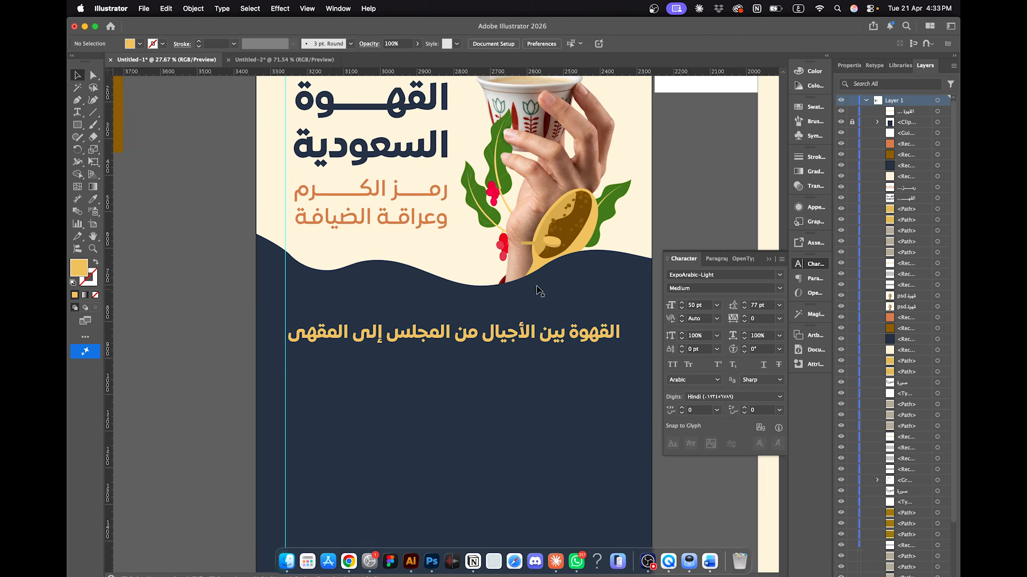
scroll(337, 203, up, 2)
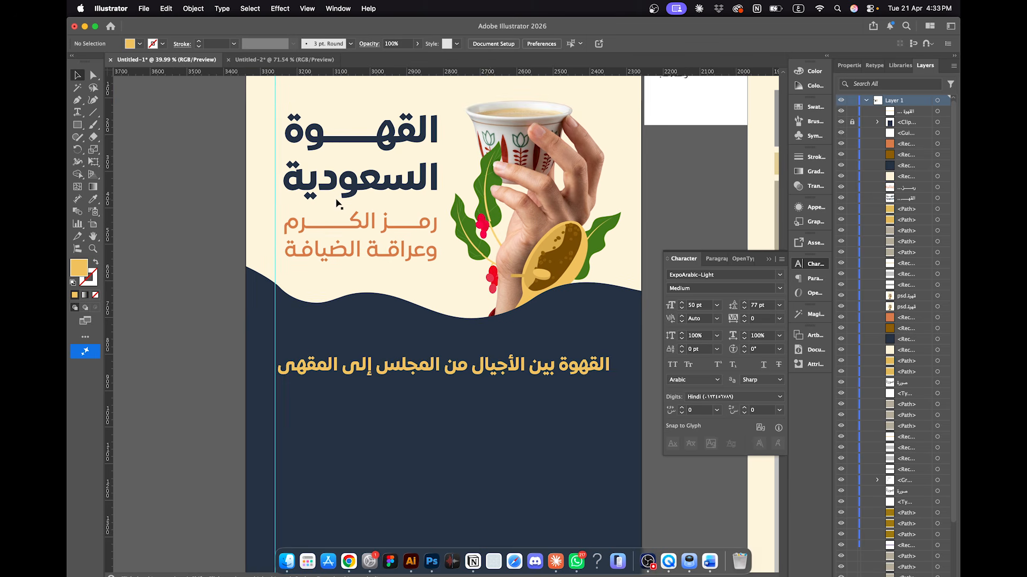
Step: Move the poster's title and subtitle together slightly left to line up with the vertical guide and the golden heading's left edge
click(322, 226)
shift+click(396, 193)
drag(396, 193, 388, 187)
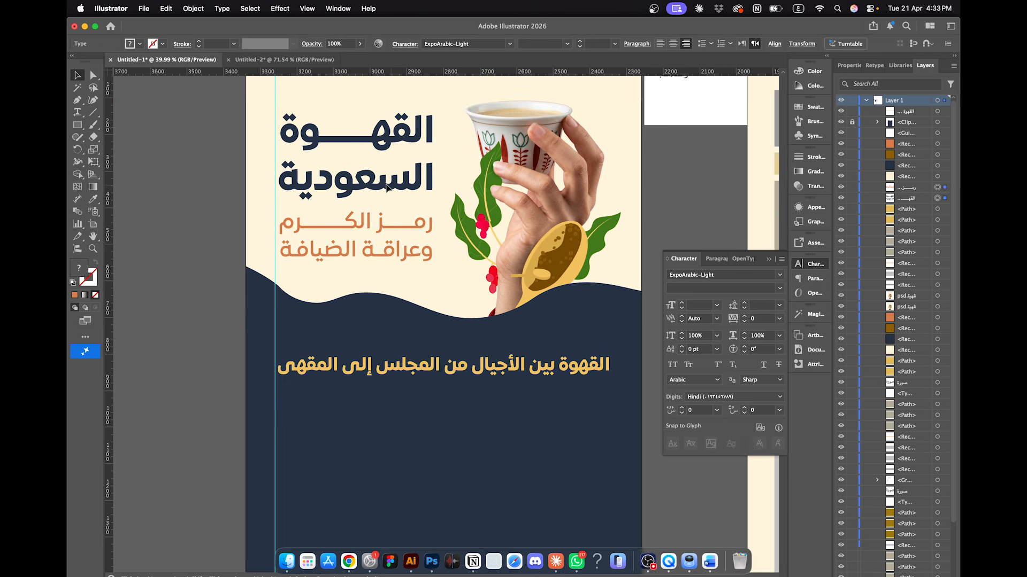
click(245, 328)
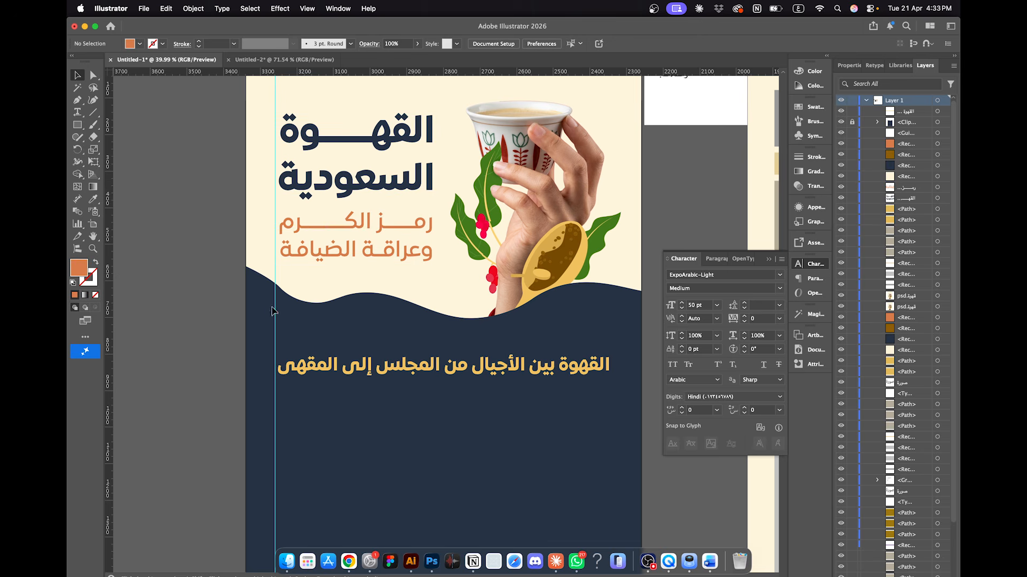
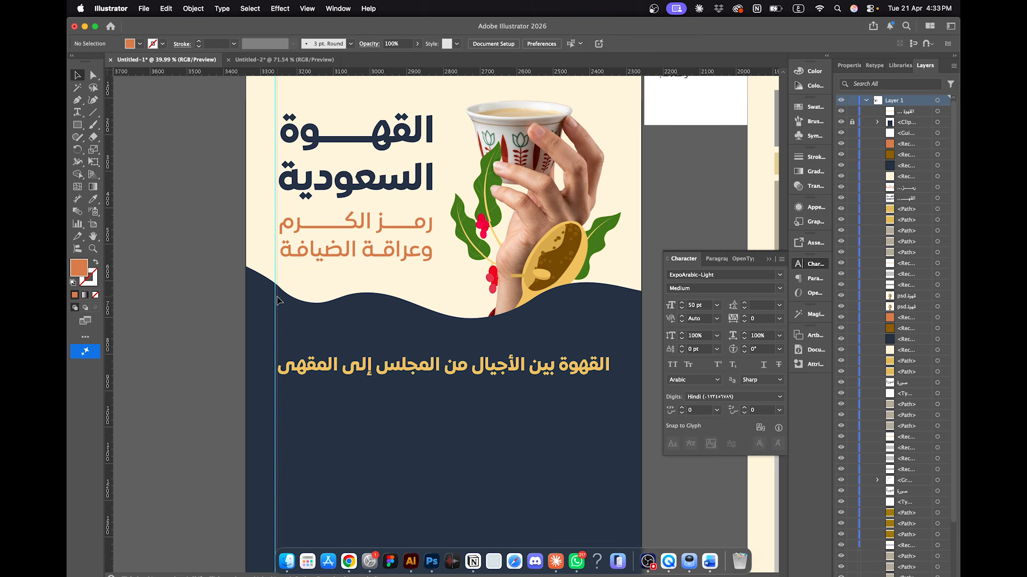
scroll(283, 304, left, 2)
click(379, 228)
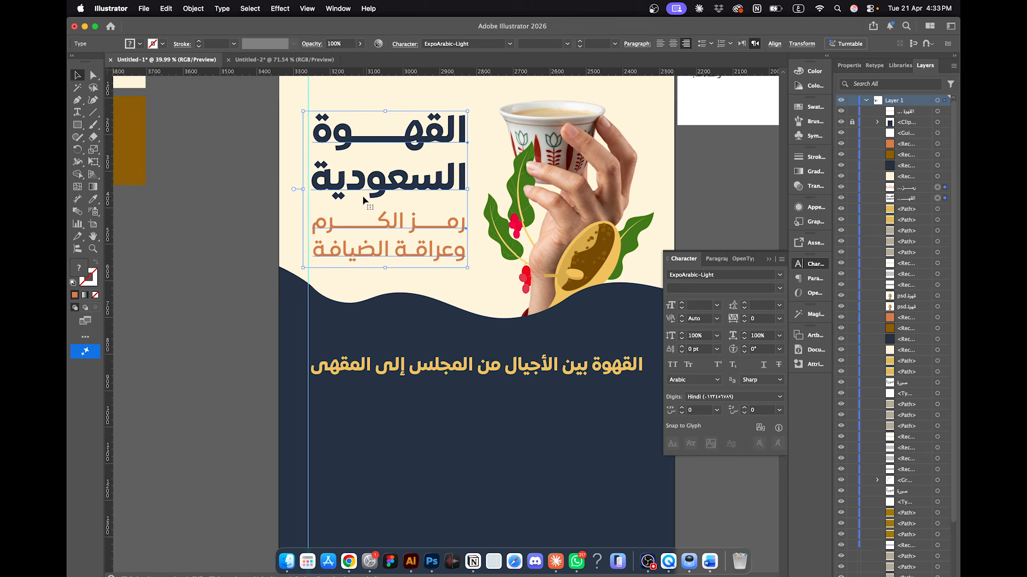
key(Right)
key(Right)
key(Right)
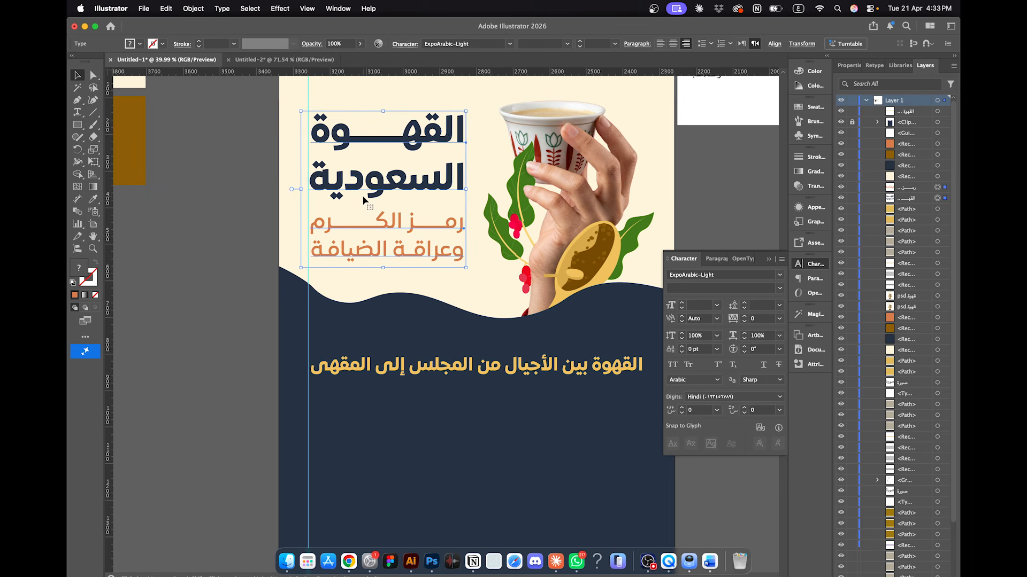
Step: Enlarge the linked hand-and-cup image slightly towards the title and shift it up a little
click(544, 219)
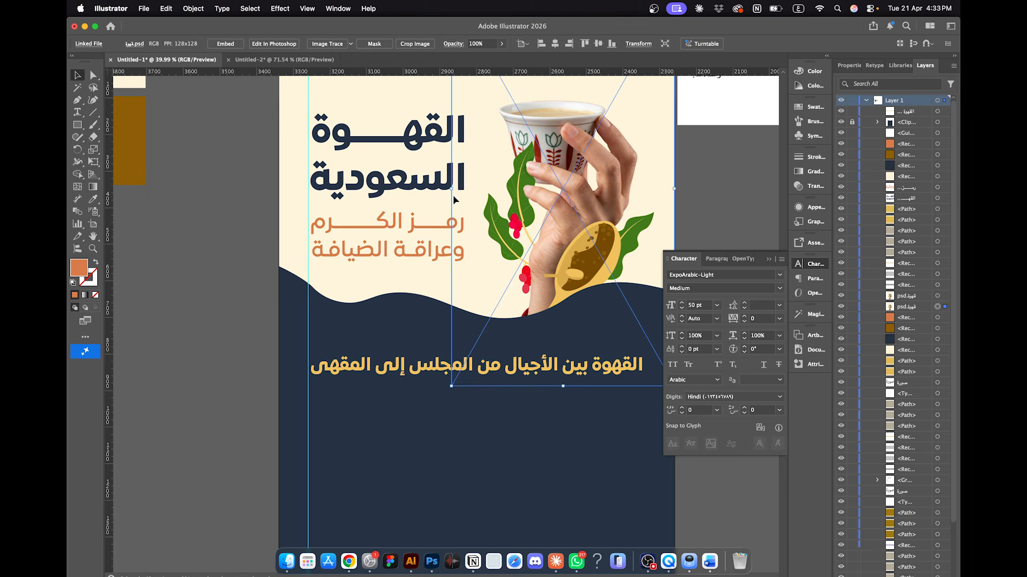
drag(452, 187, 447, 188)
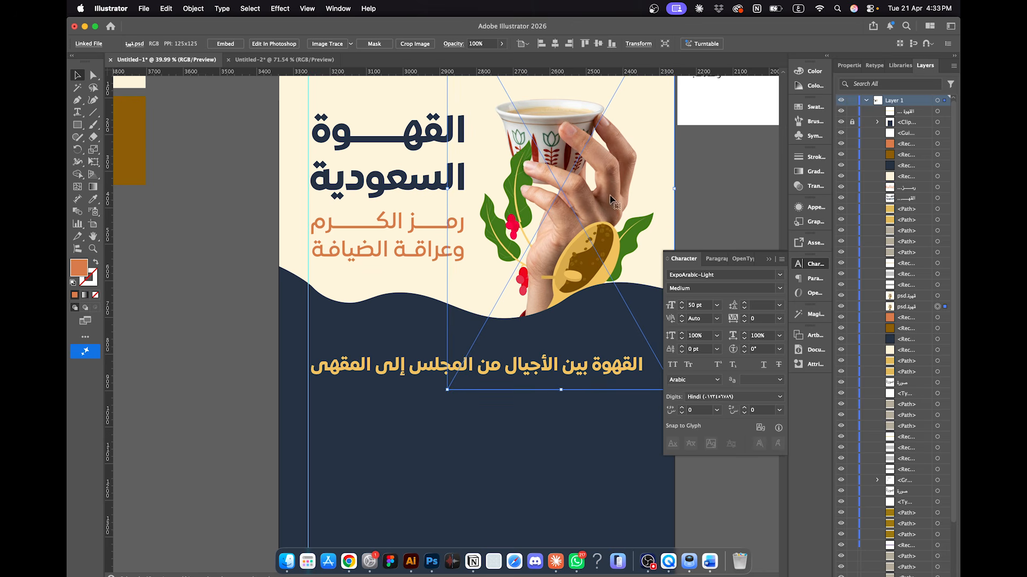
drag(644, 196, 643, 190)
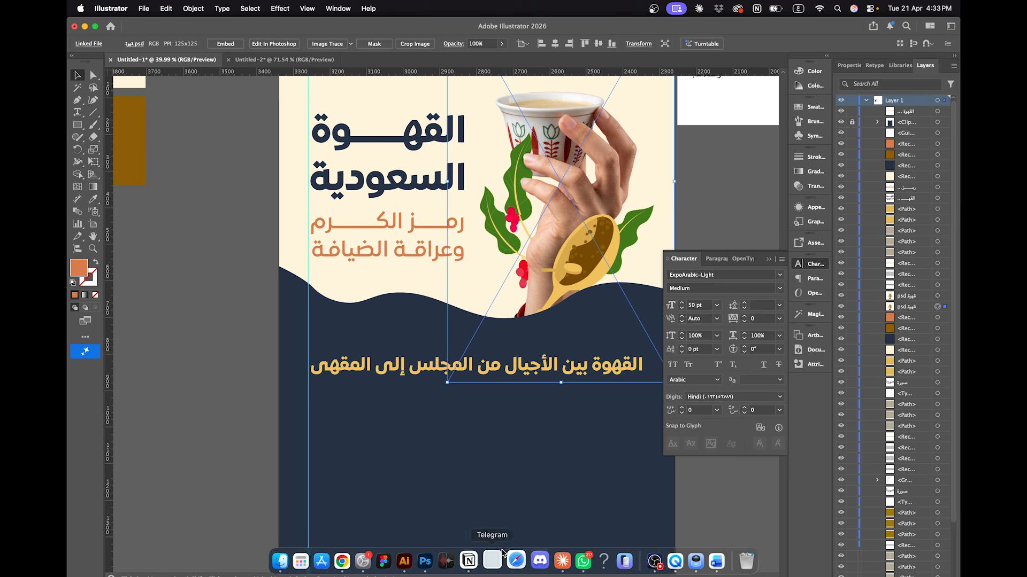
Step: Switch to the coffee artwork in Photoshop and unlink the layer masks of the leaf layers Vector Smart Object and Vector Smart Object copy
click(426, 560)
scroll(456, 225, up, 5)
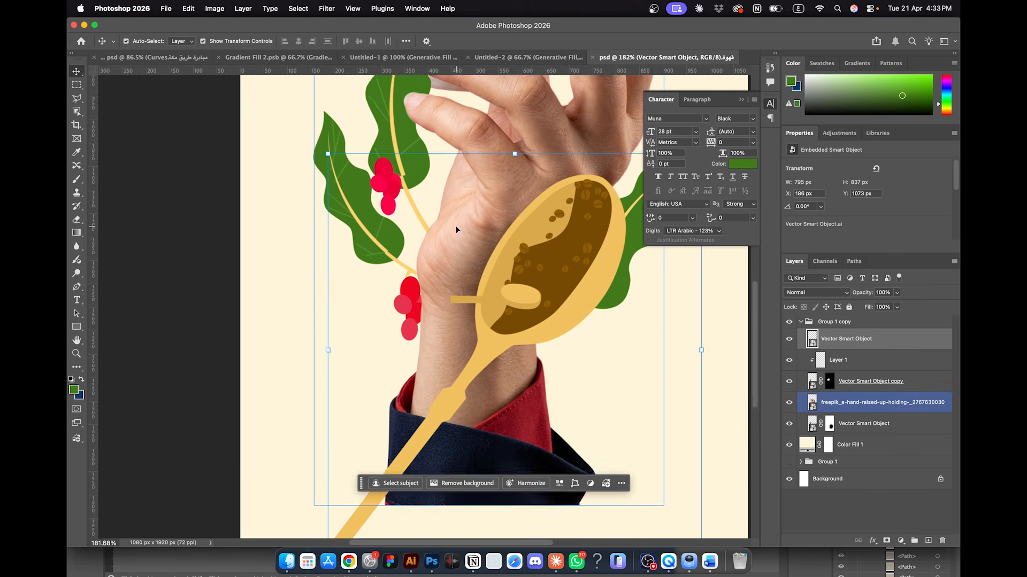
click(210, 287)
click(327, 270)
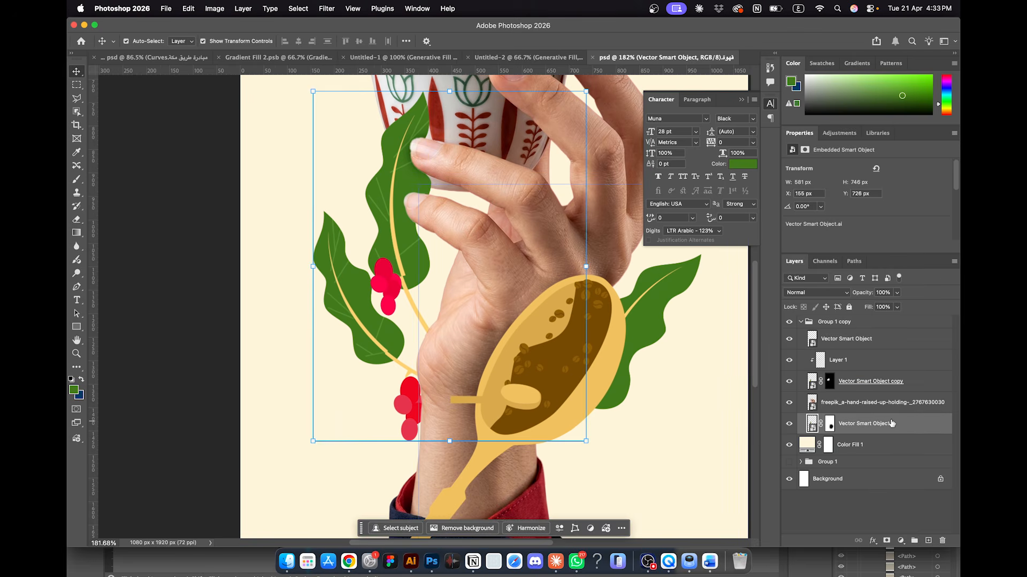
click(789, 424)
click(789, 424)
click(853, 405)
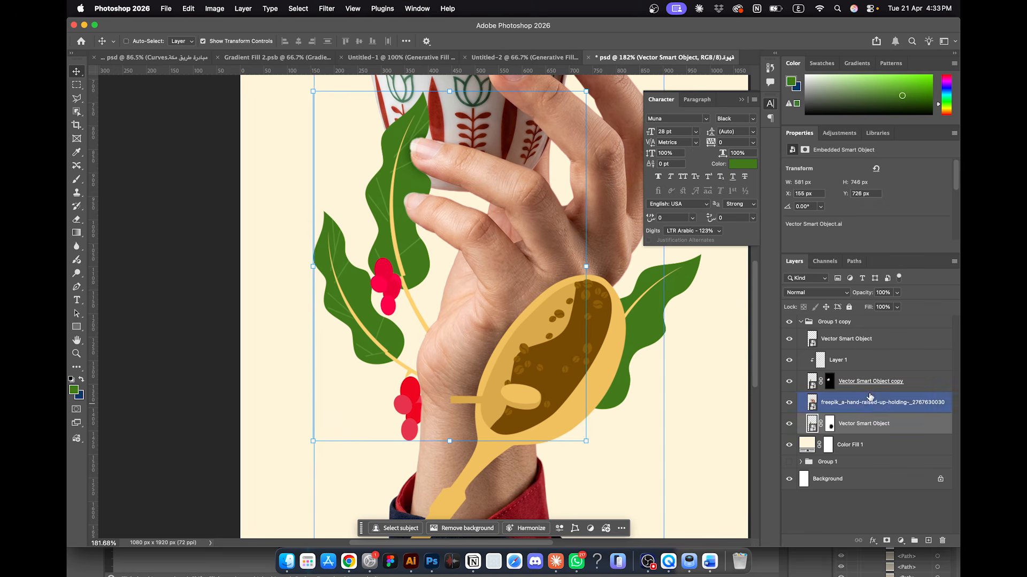
click(826, 387)
click(820, 423)
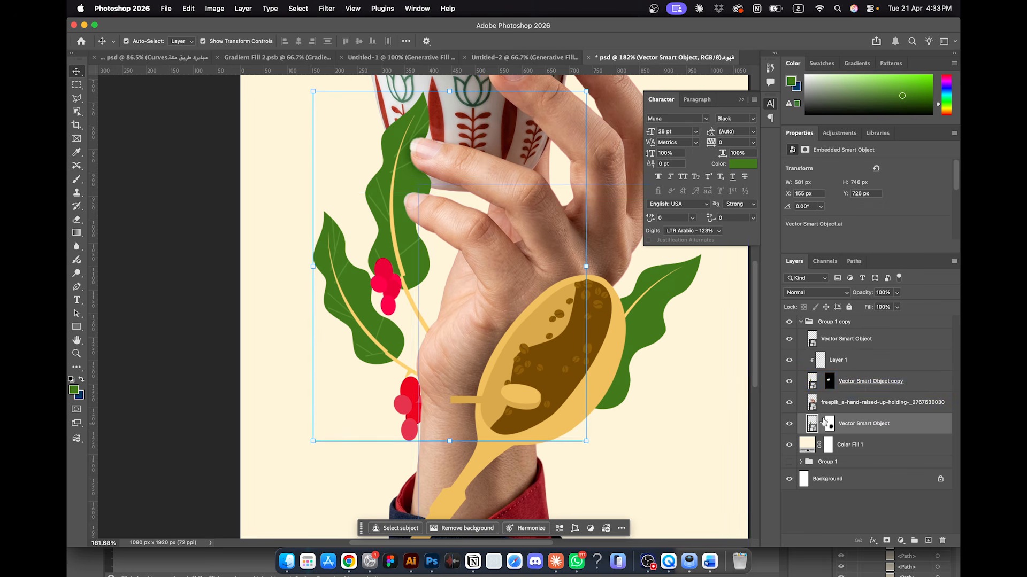
click(825, 389)
shift+click(808, 428)
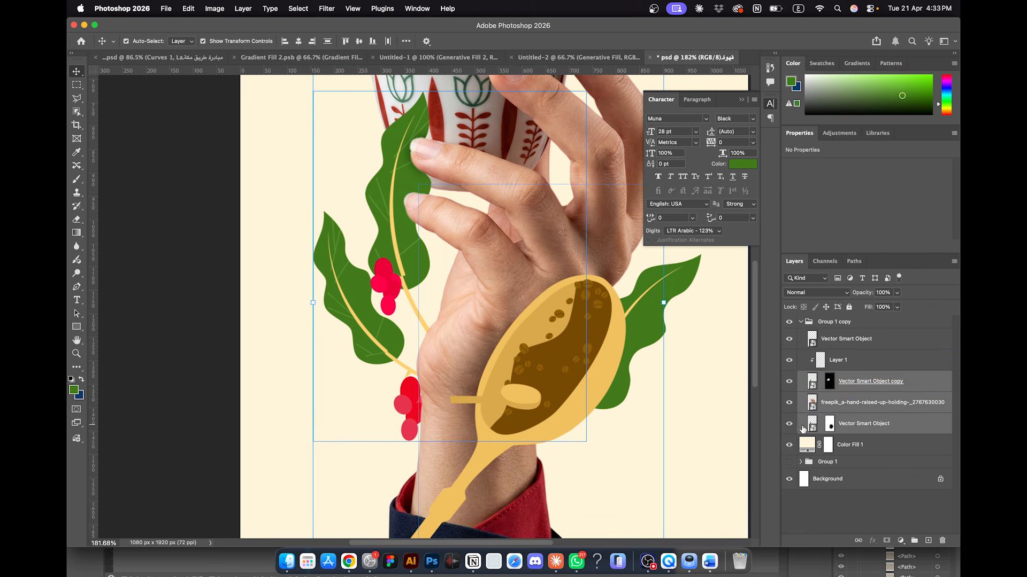
click(803, 428)
super+click(813, 387)
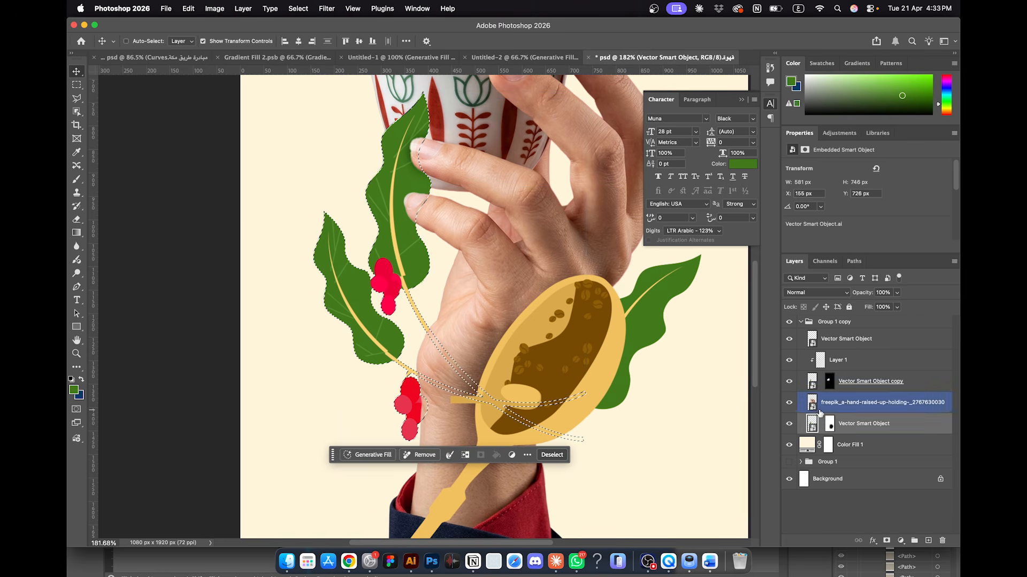
key(super+d)
click(864, 383)
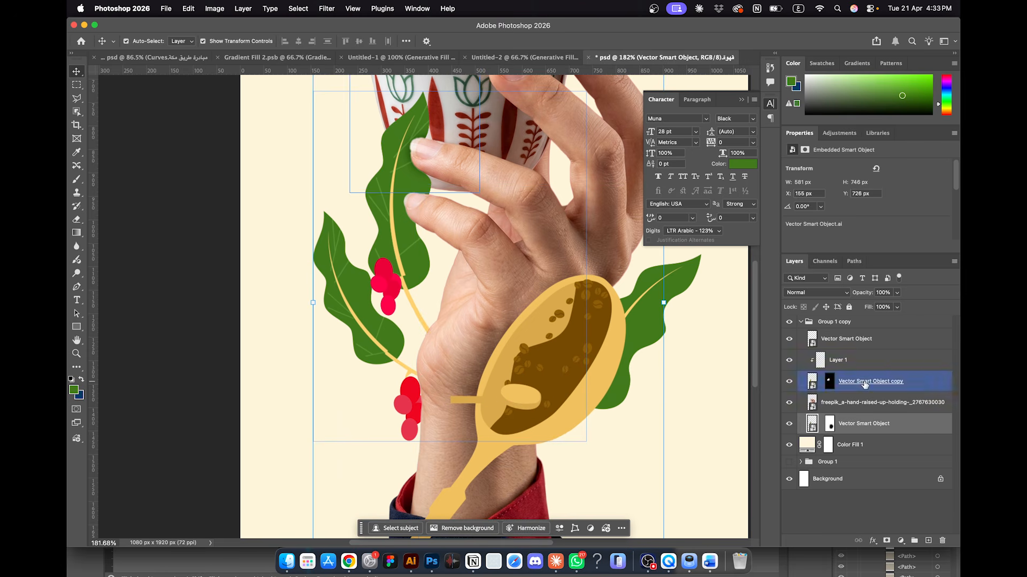
shift+click(863, 424)
key(super+t)
drag(459, 294, 446, 294)
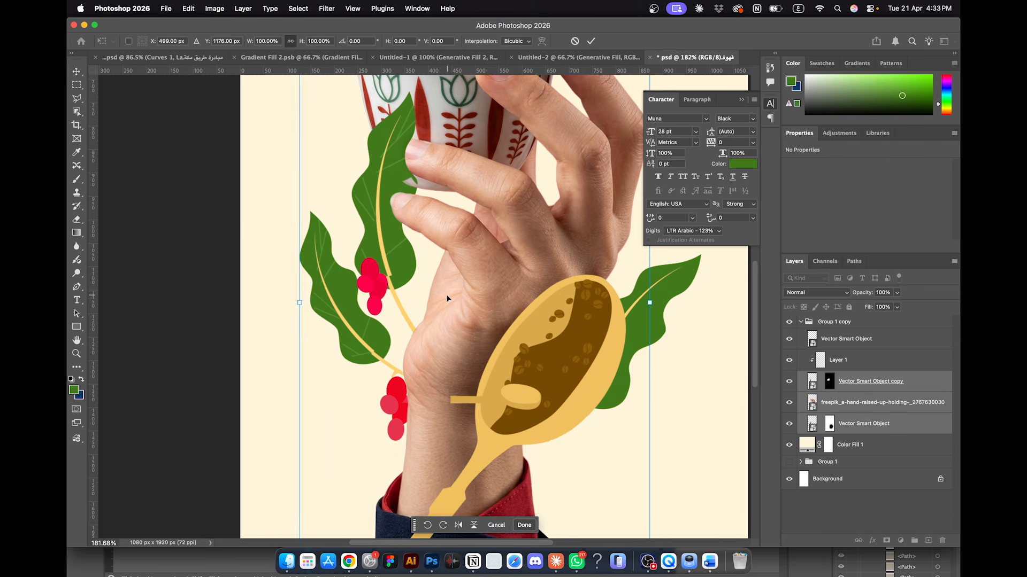
key(Escape)
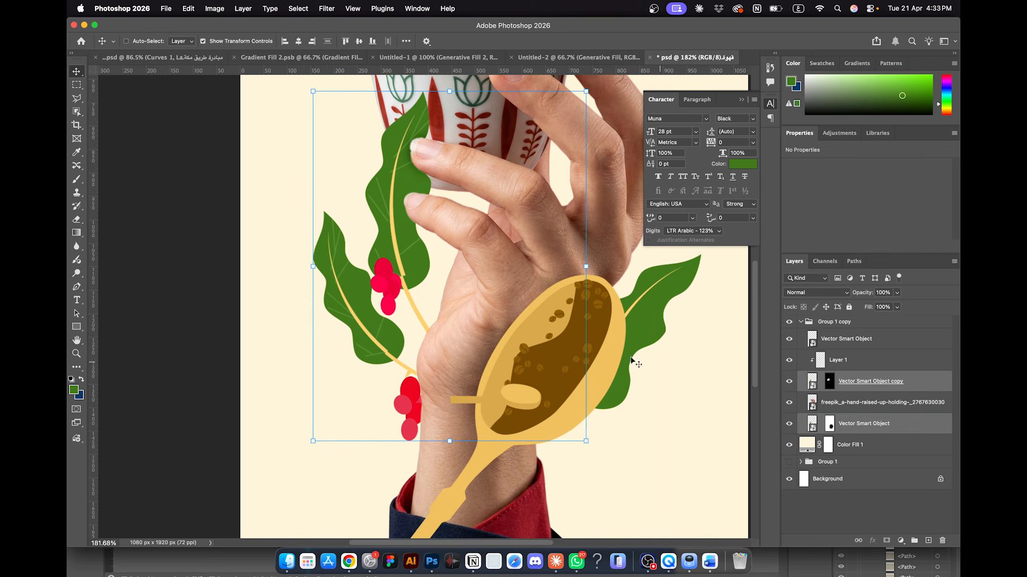
Step: Move the two leaf layers without the hand slightly left and down using Free Transform, and save the file
key(super+t)
mouse_move(363, 262)
mouse_down()
mouse_move(332, 259)
mouse_move(425, 270)
mouse_move(369, 271)
mouse_up()
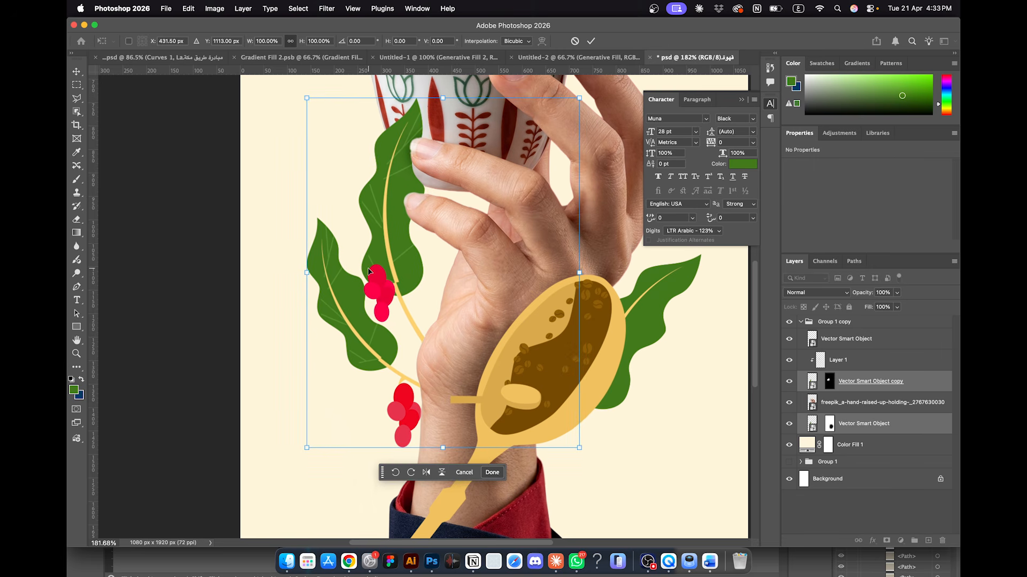
key(Return)
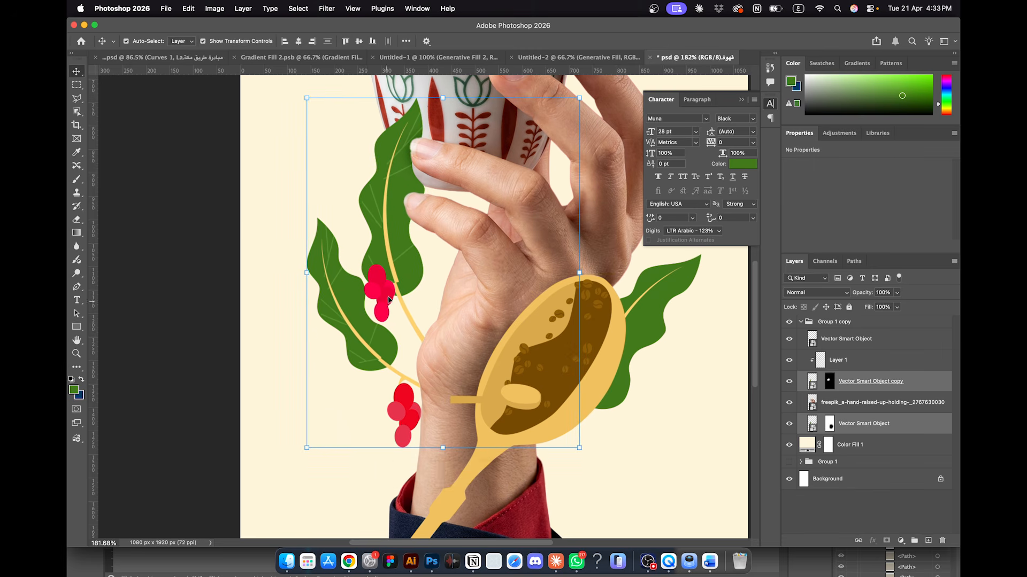
key(super+s)
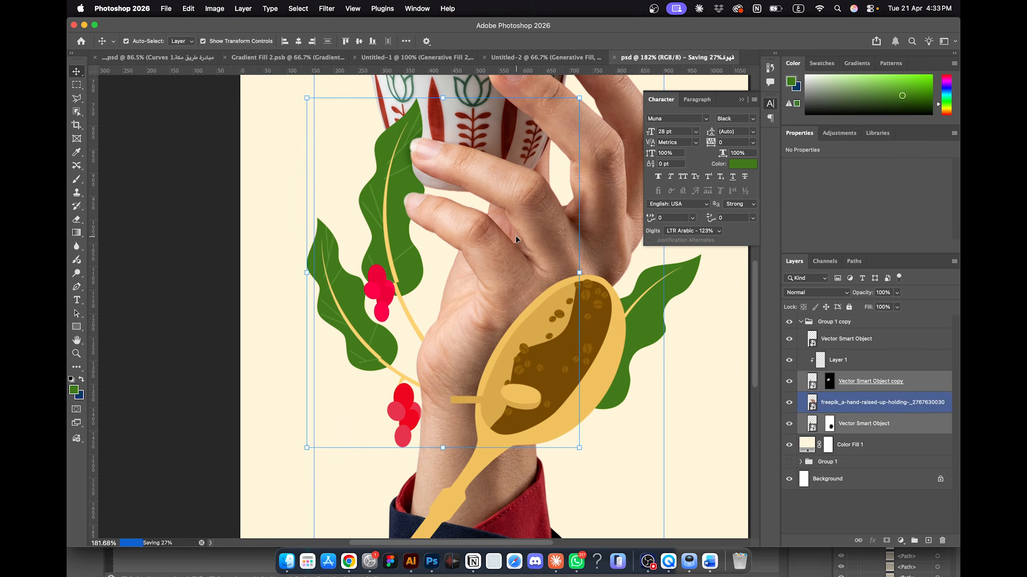
Step: Inspect the leaf over the cup by hiding and showing the Vector Smart Object copy layer
scroll(489, 200, up, 10)
scroll(495, 305, up, 4)
scroll(495, 306, up, 2)
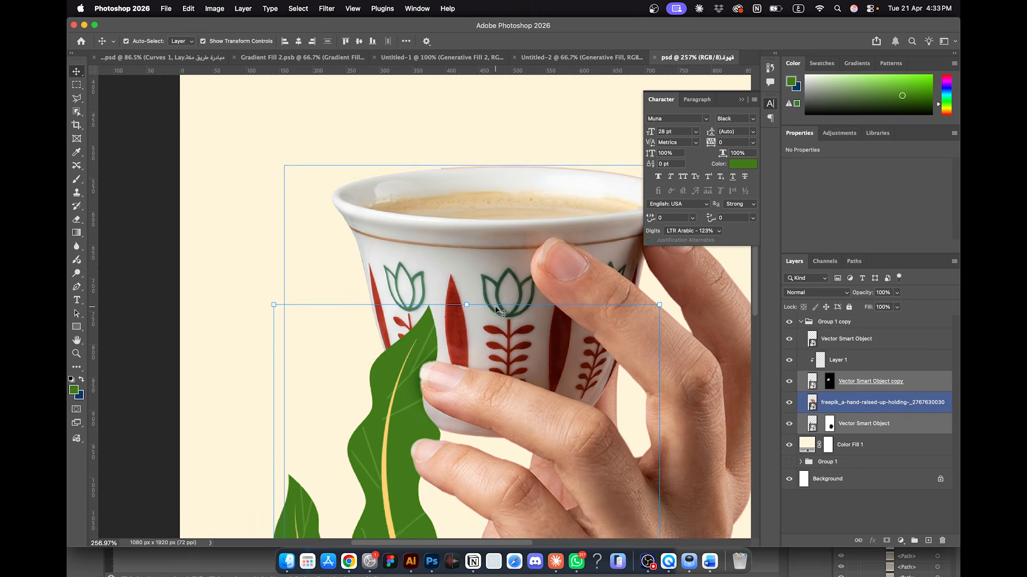
click(723, 304)
scroll(737, 346, right, 5)
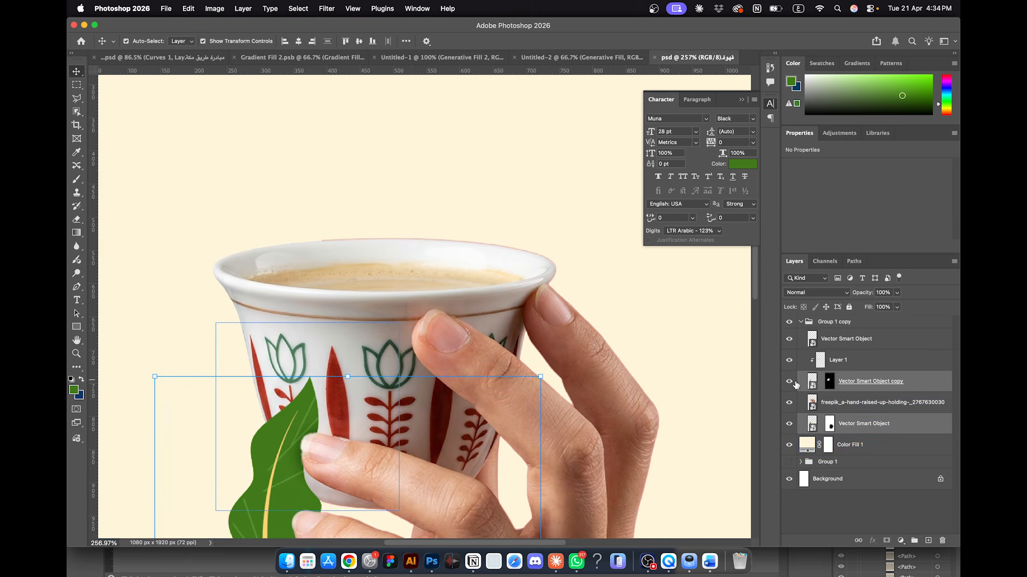
click(789, 383)
click(789, 382)
click(789, 382)
click(789, 382)
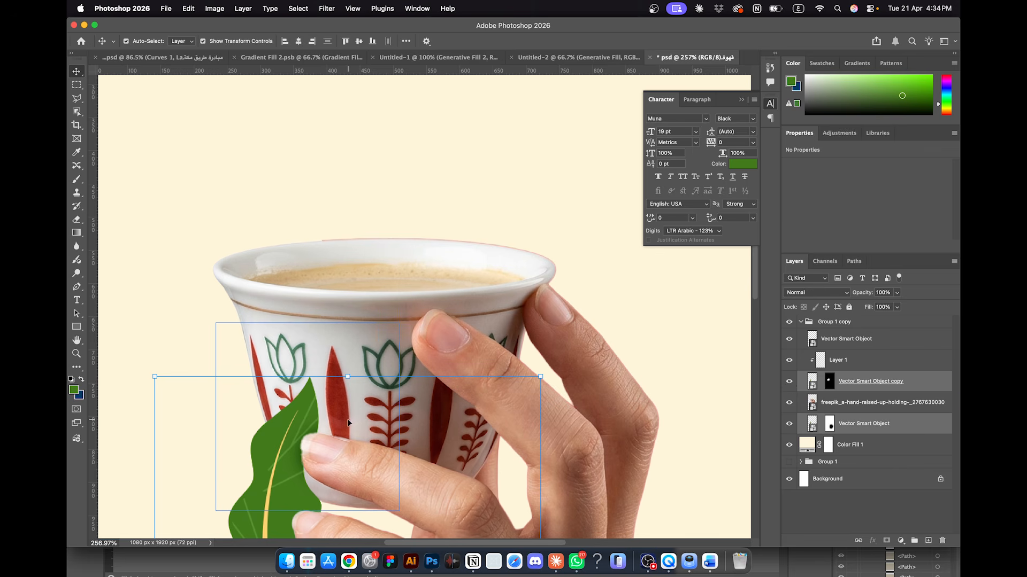
Step: Inspect the Vector Smart Object copy layer's mask around the fingertips by loading it as a selection and hiding and showing the layer
scroll(344, 423, up, 7)
scroll(343, 419, down, 10)
scroll(343, 419, left, 4)
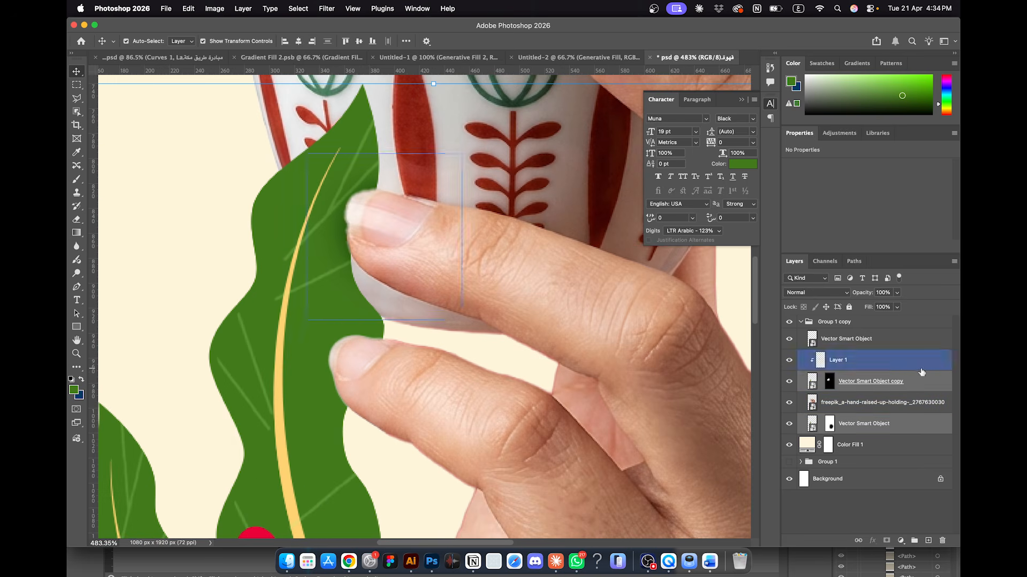
super+click(830, 382)
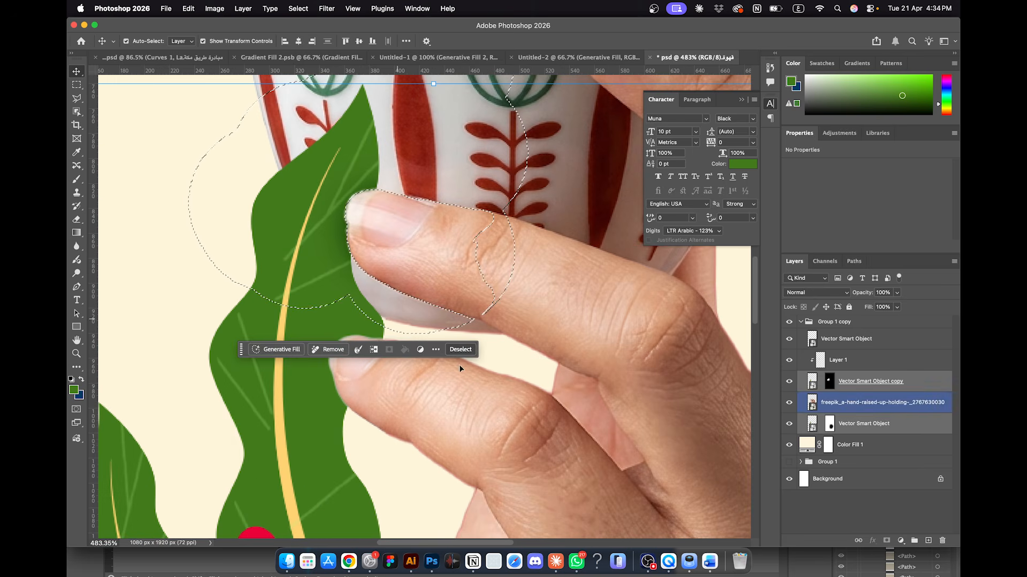
click(789, 382)
click(789, 382)
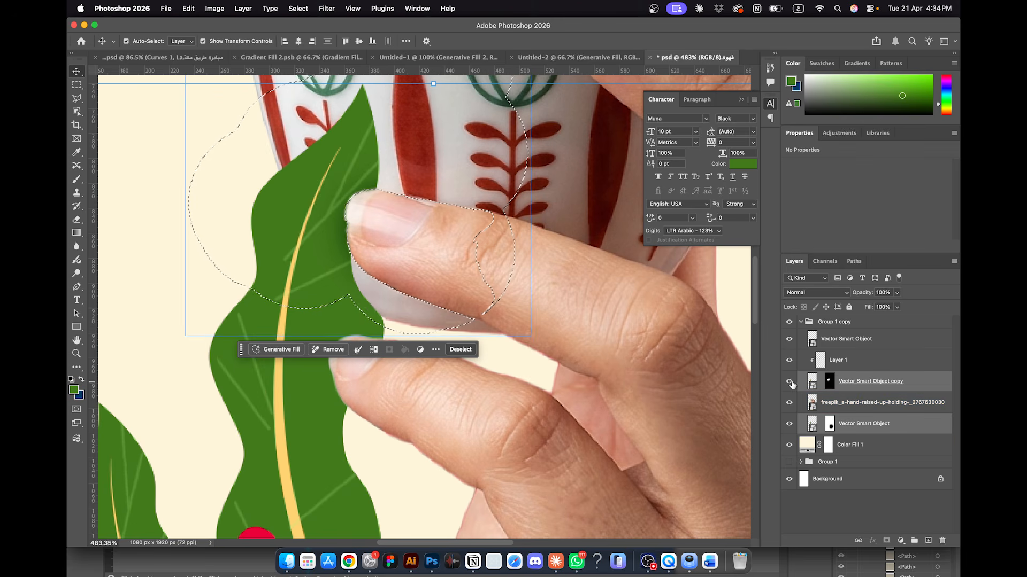
click(825, 383)
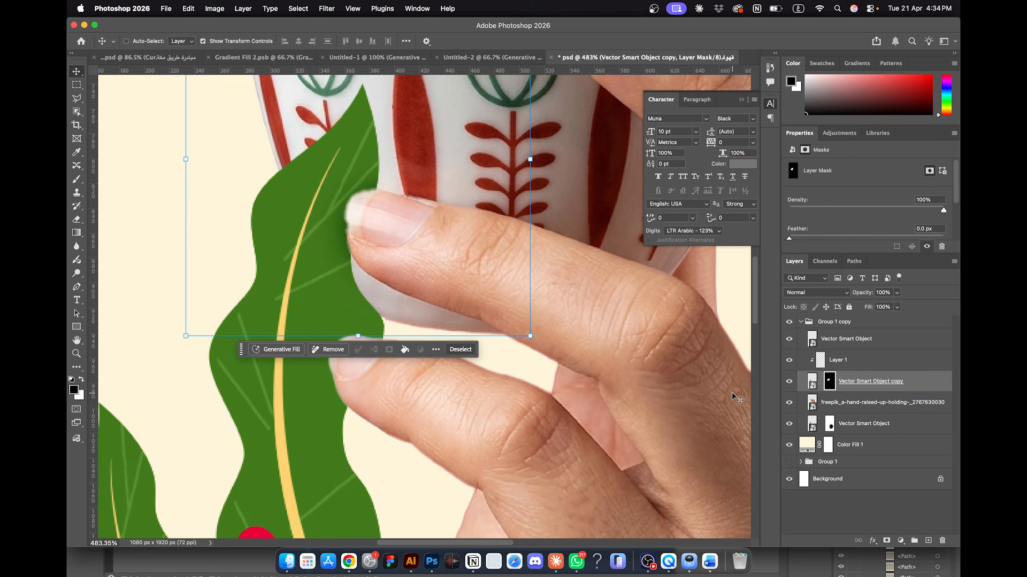
key(super+d)
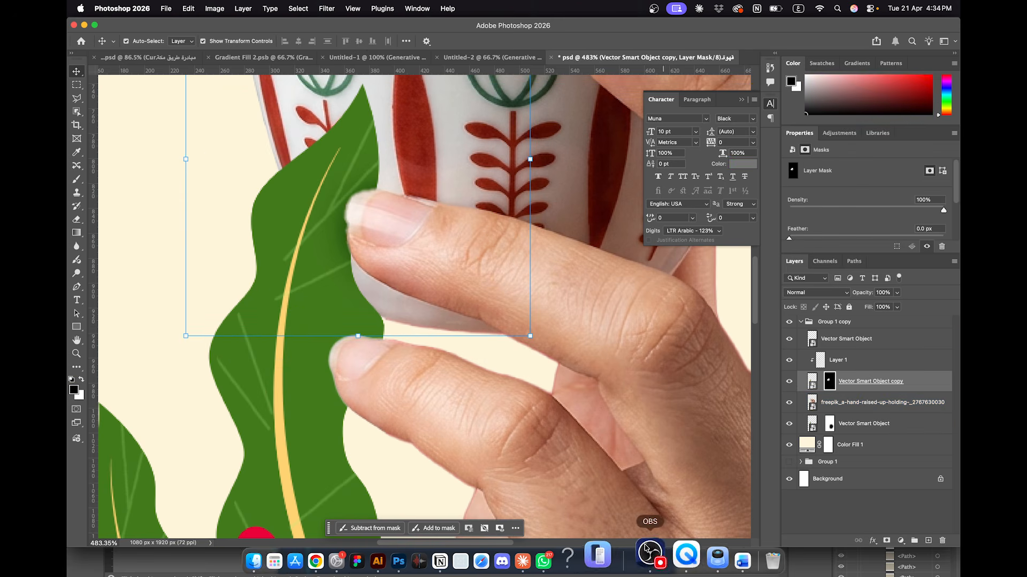
click(648, 559)
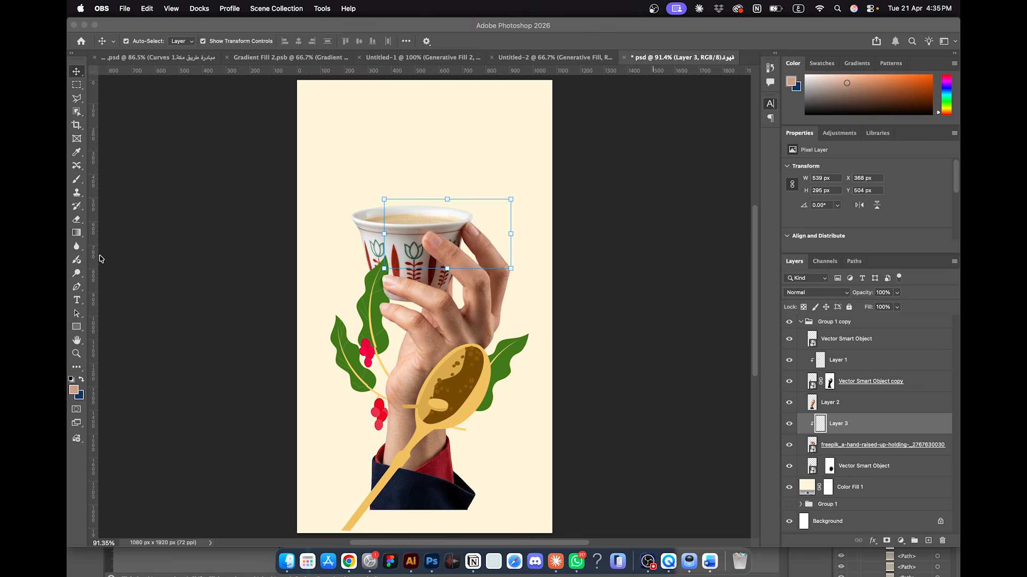
Step: Check the fingers holding the cup against the leaf edges up close, and save the coffee artwork file
click(124, 262)
click(195, 223)
scroll(425, 289, up, 4)
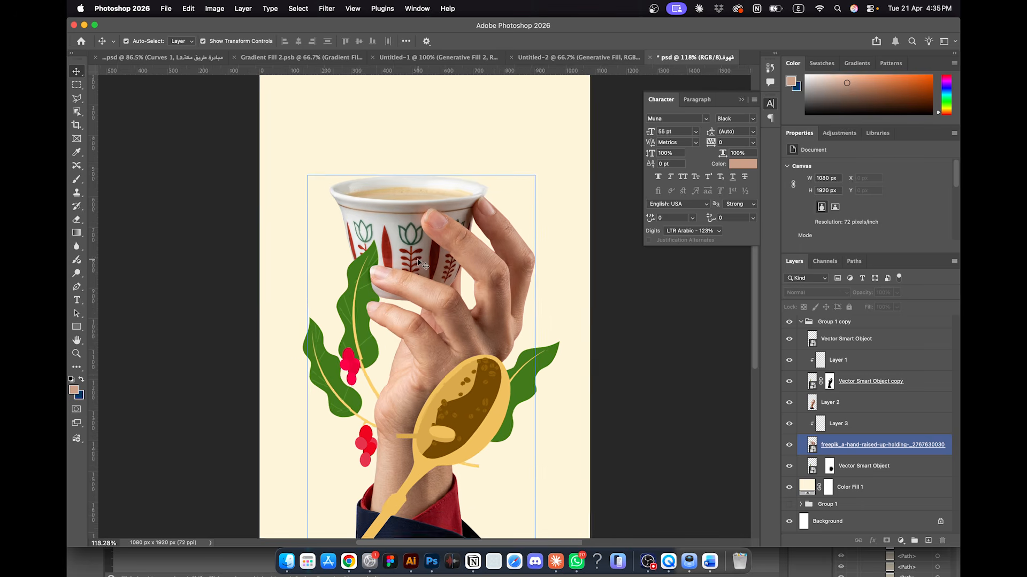
click(392, 275)
click(390, 281)
scroll(390, 280, up, 5)
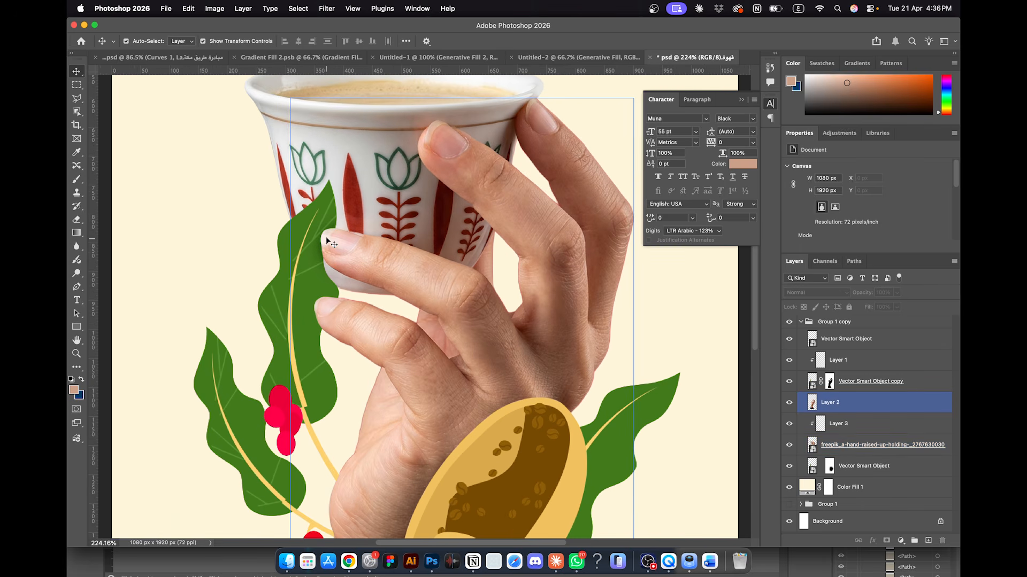
key(super+s)
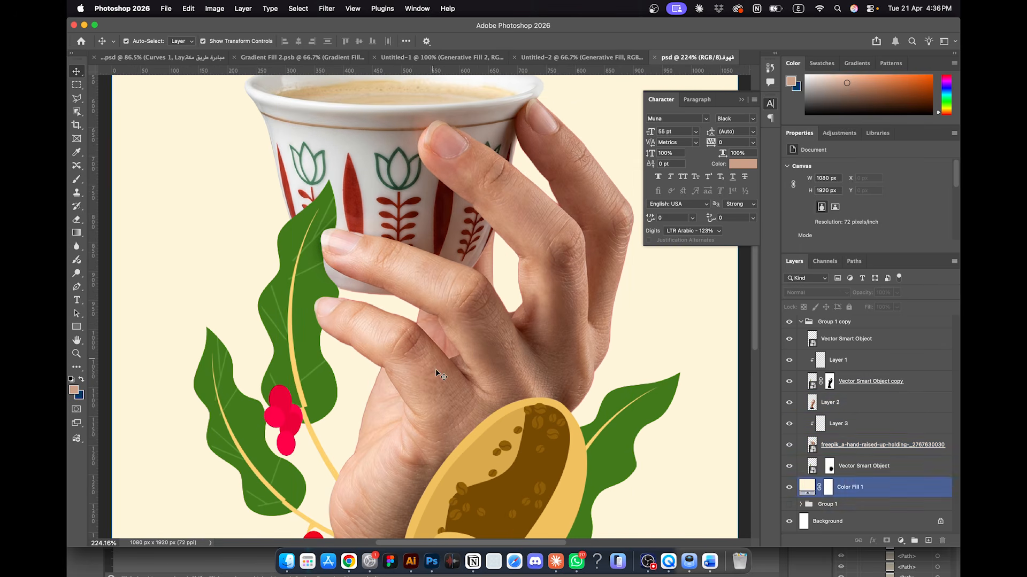
Step: Switch to Illustrator, update the modified linked coffee artwork in the poster, and deselect it
click(415, 573)
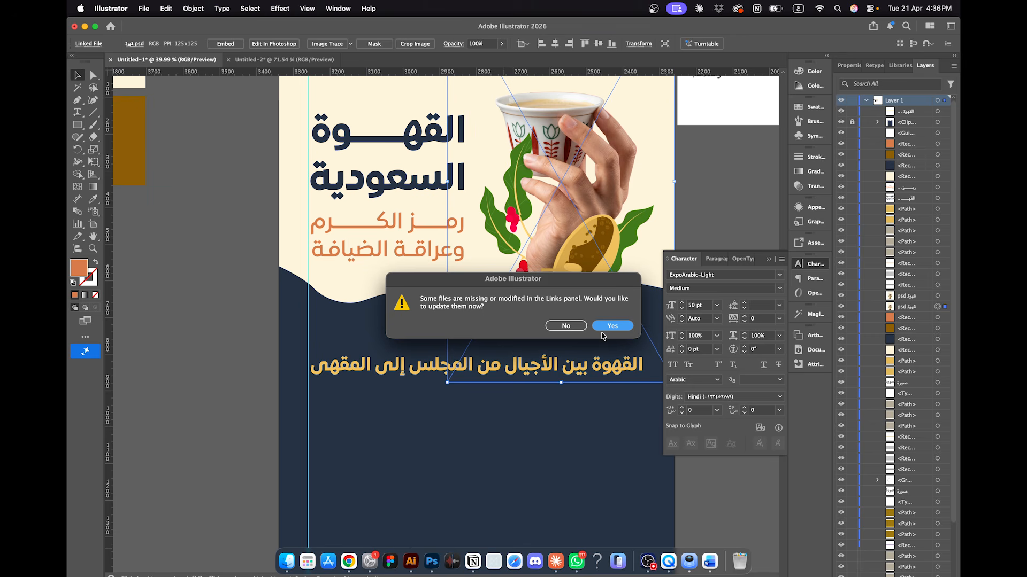
click(612, 325)
scroll(513, 202, up, 1)
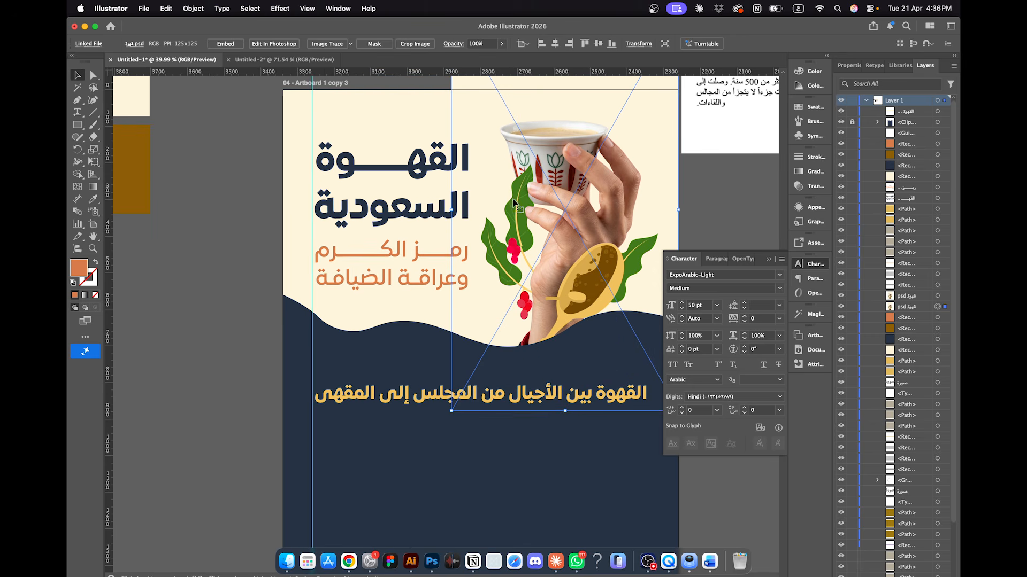
click(708, 182)
Step: Centre the golden section heading horizontally on the artboard
scroll(707, 182, down, 1)
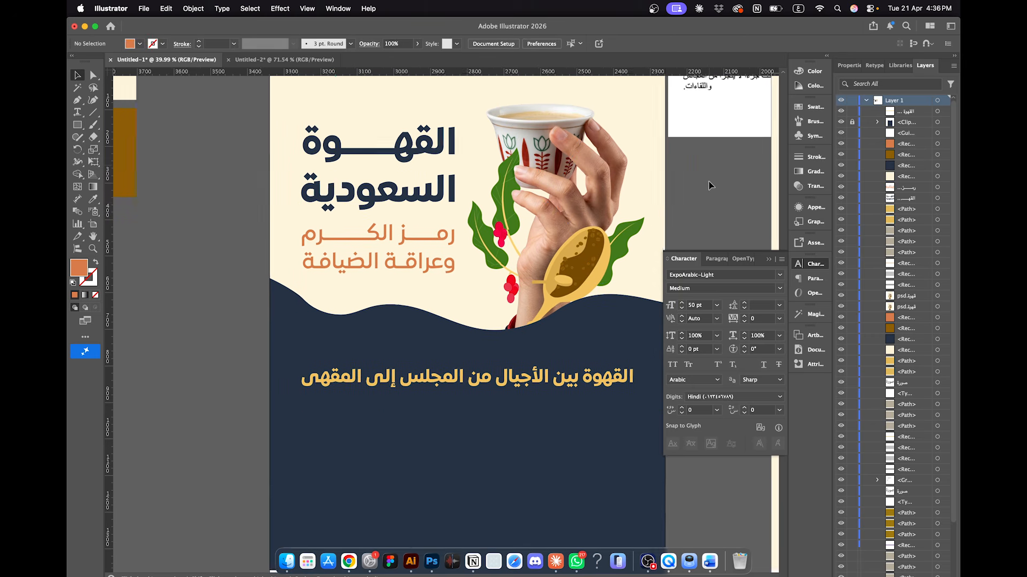
scroll(708, 181, down, 1)
click(542, 350)
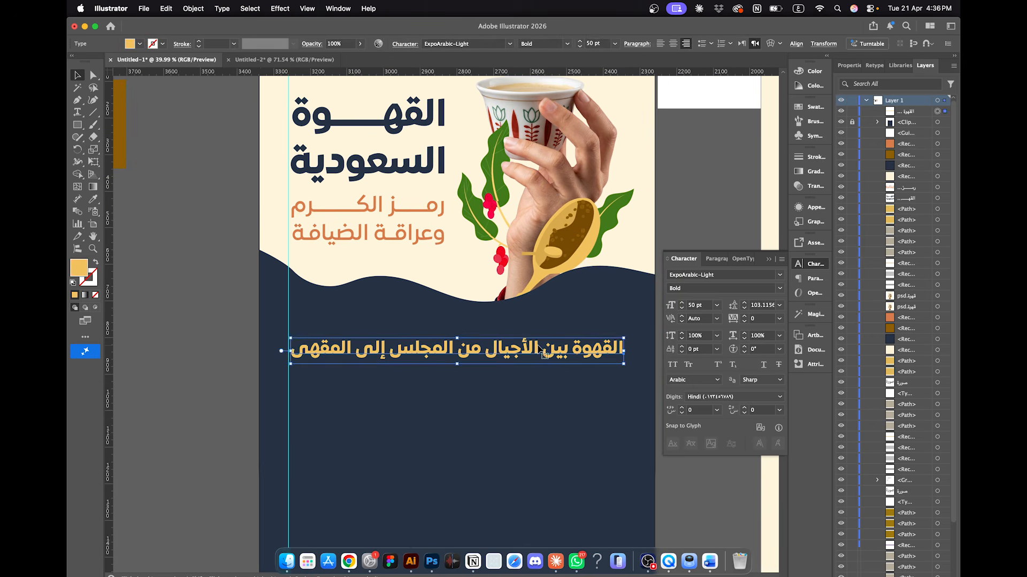
click(796, 44)
click(713, 76)
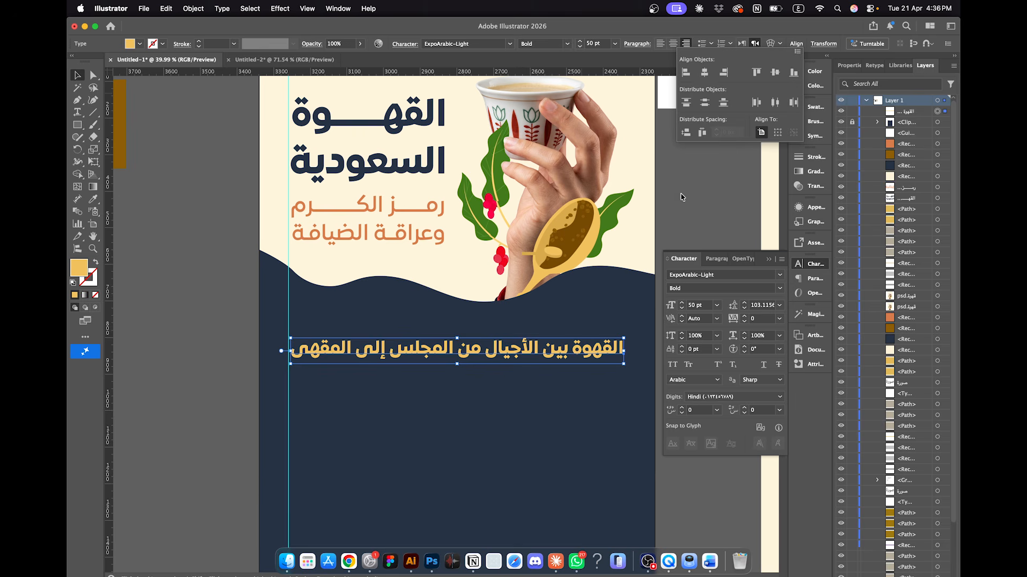
click(712, 183)
Step: Place a vertical guide at the golden heading's right edge and move the heading up slightly
scroll(717, 184, down, 2)
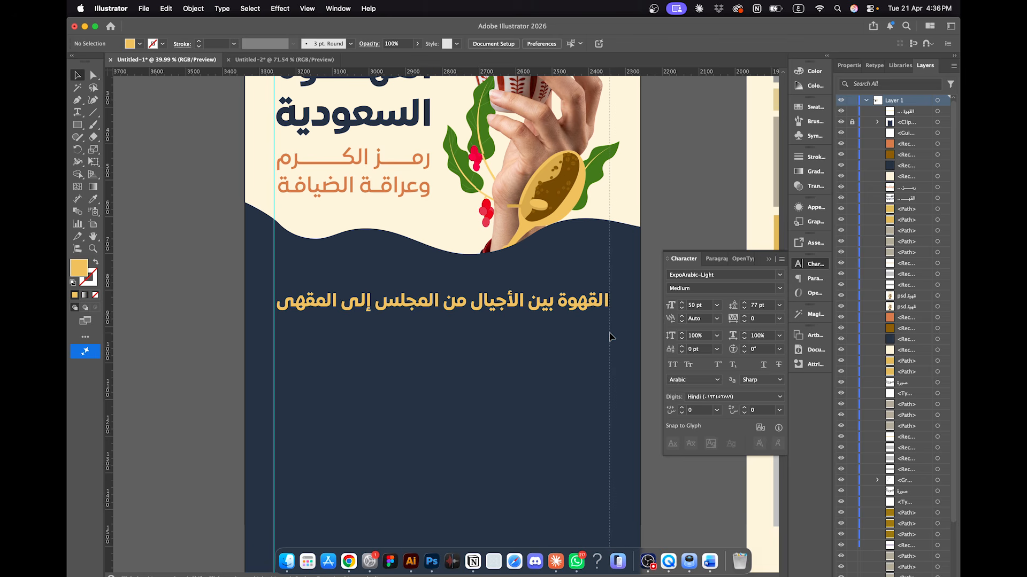
drag(611, 337, 609, 336)
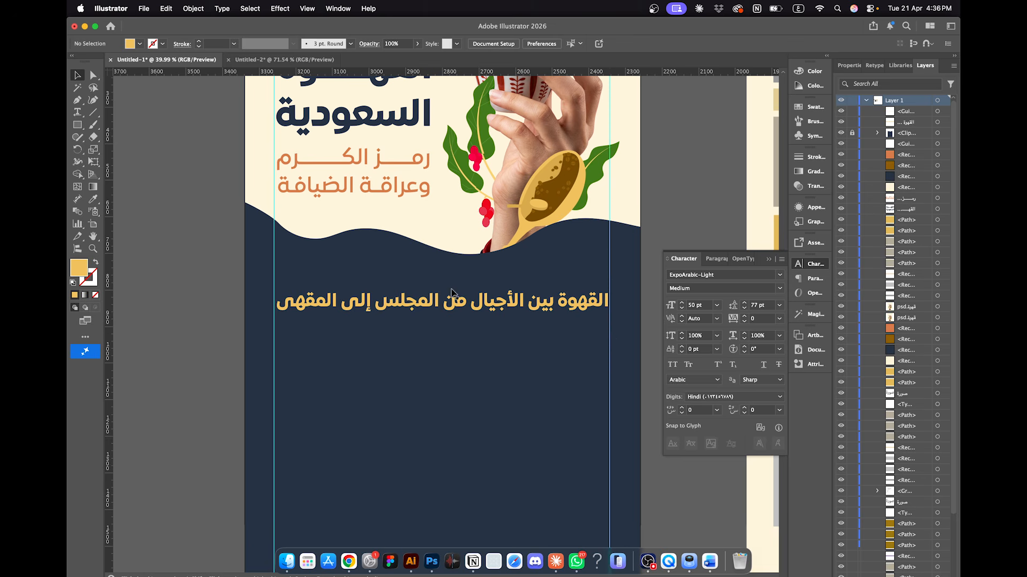
click(489, 308)
drag(490, 302, 501, 285)
click(687, 155)
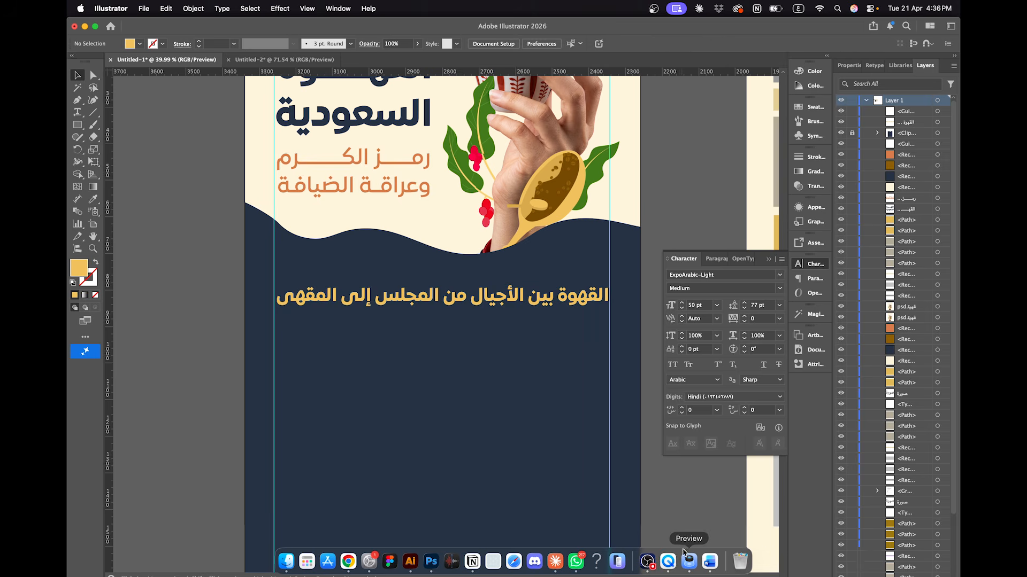
Step: Switch to the Word document and review the three percentage statistics below the section heading
click(709, 562)
click(677, 226)
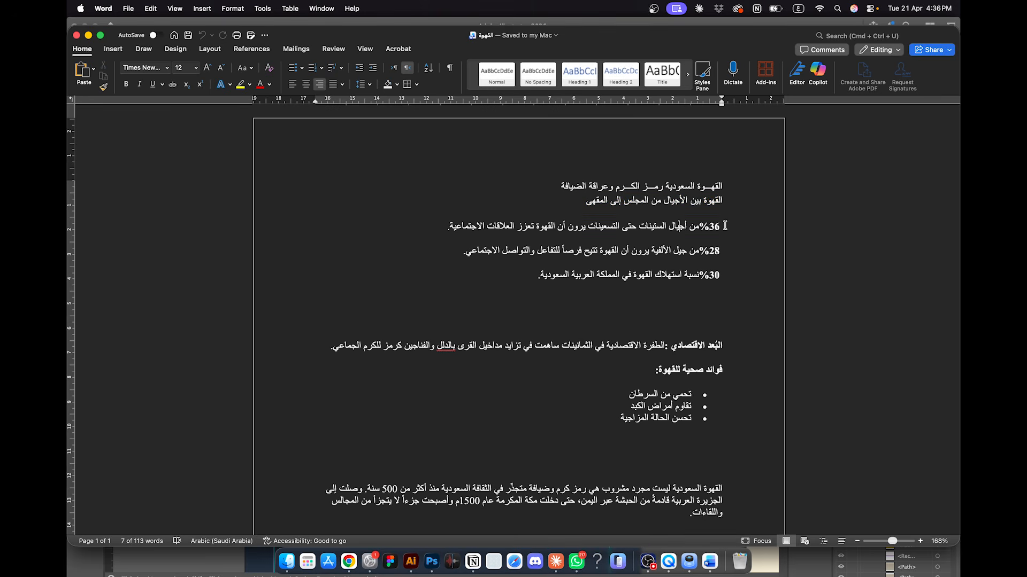
drag(695, 226, 567, 229)
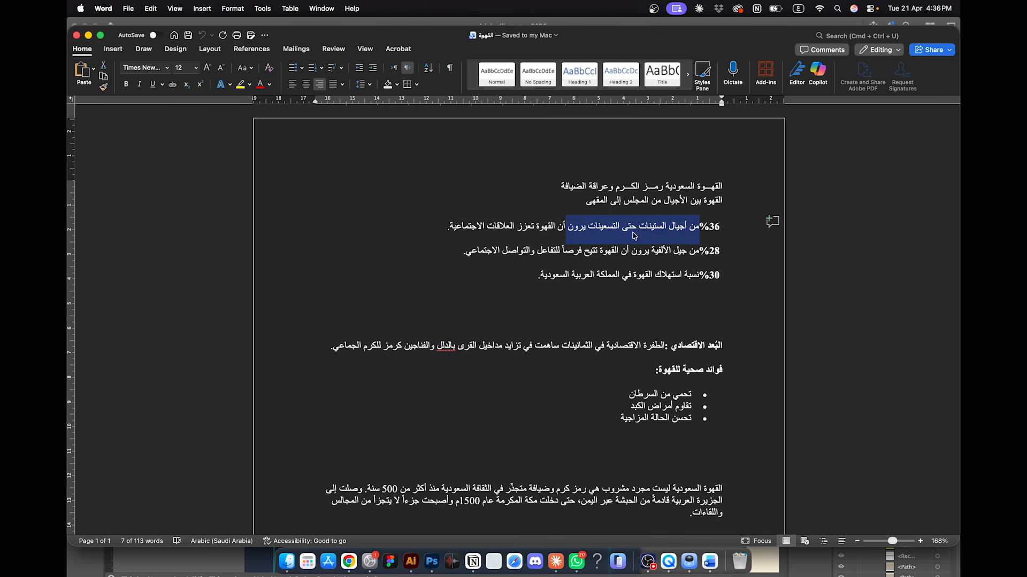
click(615, 247)
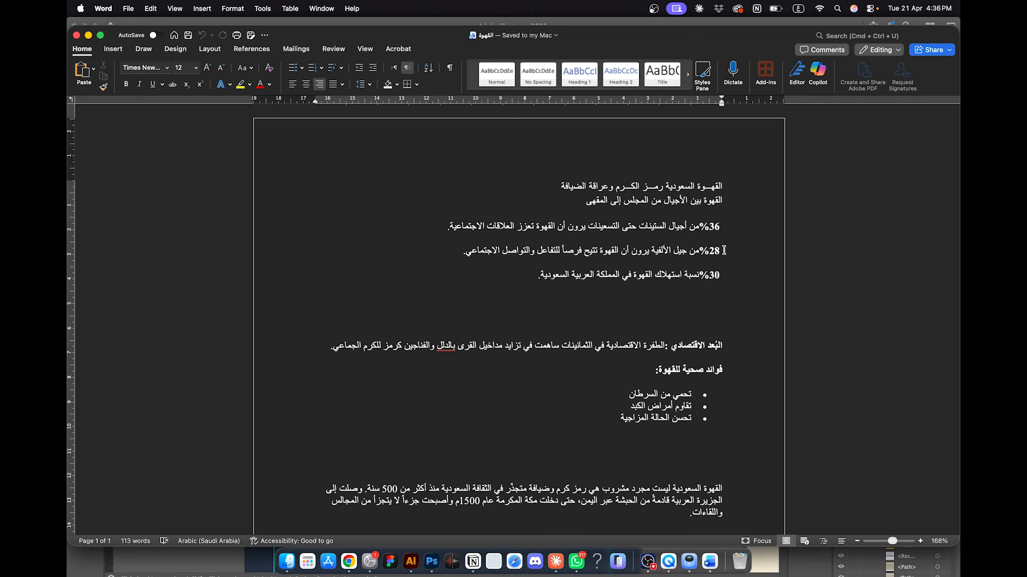
drag(721, 233, 597, 281)
click(565, 249)
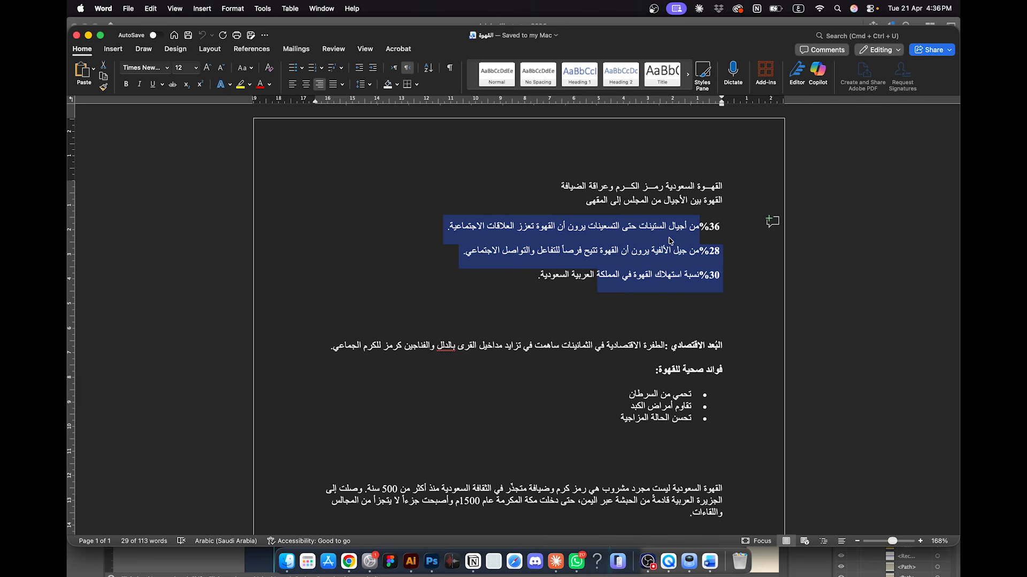
click(688, 237)
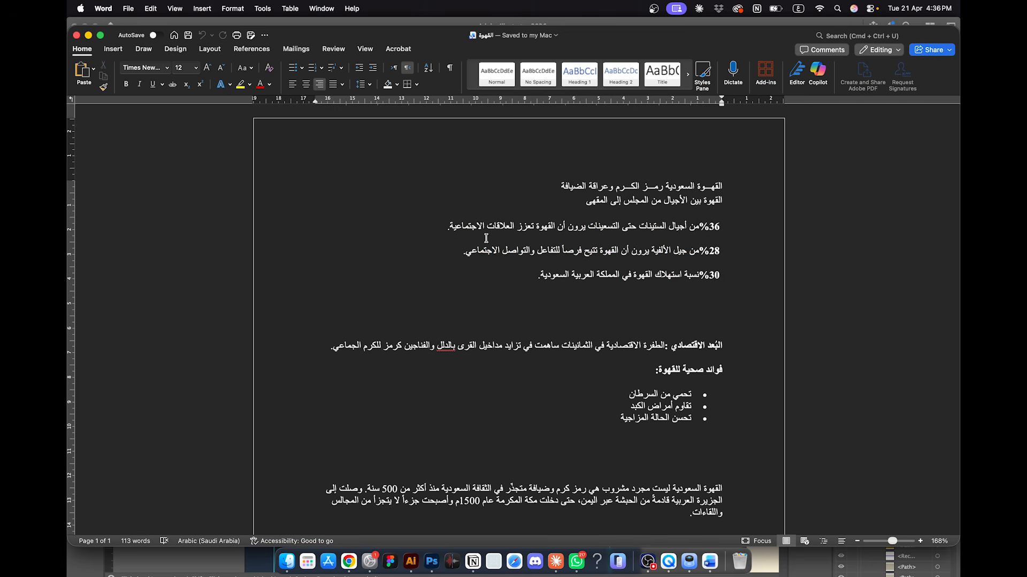
drag(696, 226, 455, 224)
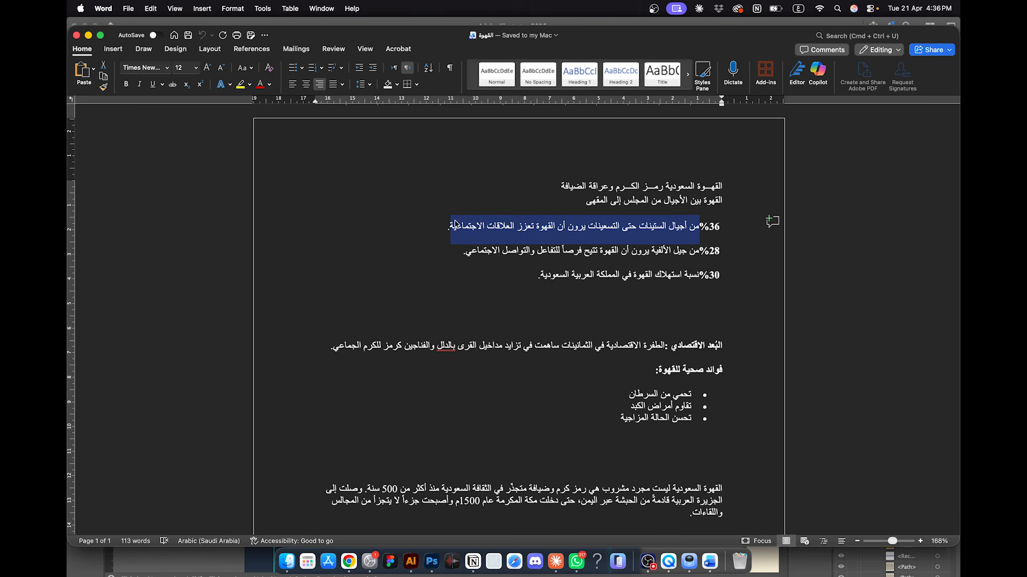
Step: Copy %36 from the first statistic in Word and paste it over a duplicate of the golden heading placed below the original in Illustrator
drag(732, 232, 699, 227)
key(super+c)
click(411, 562)
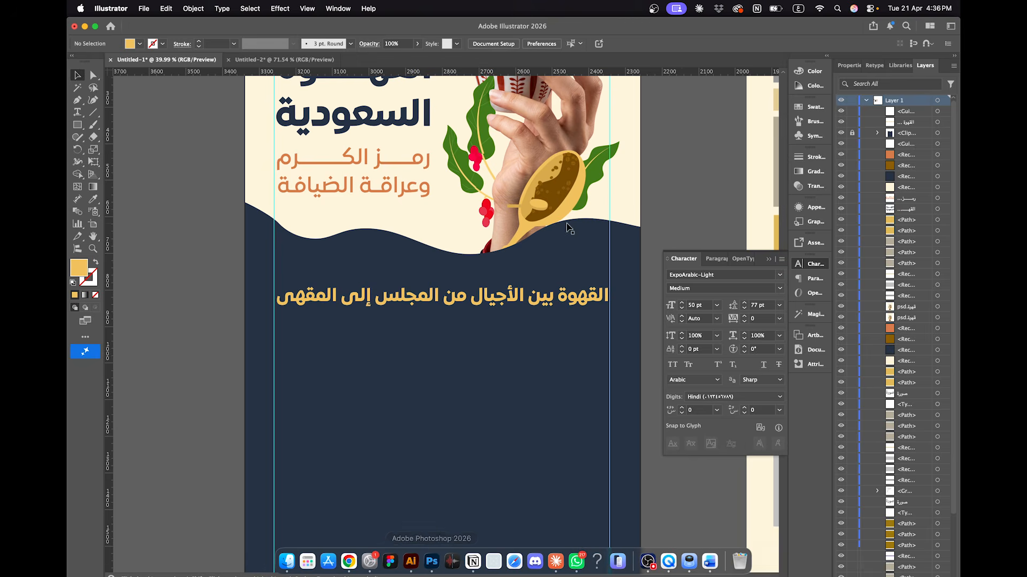
scroll(570, 231, down, 3)
drag(547, 230, 551, 279)
double_click(552, 280)
key(super+a)
key(super+v)
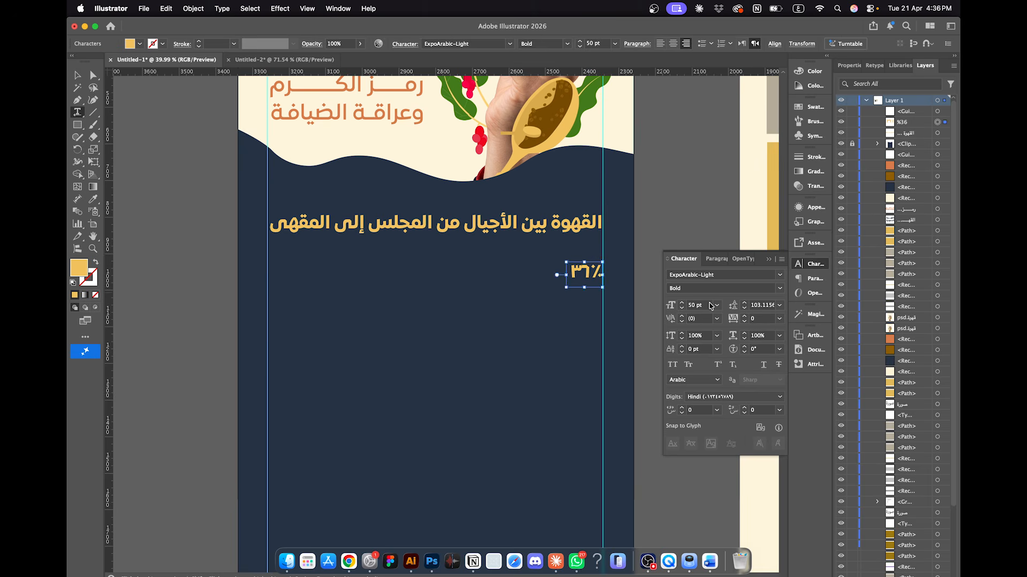
key(super+a)
click(703, 399)
click(701, 406)
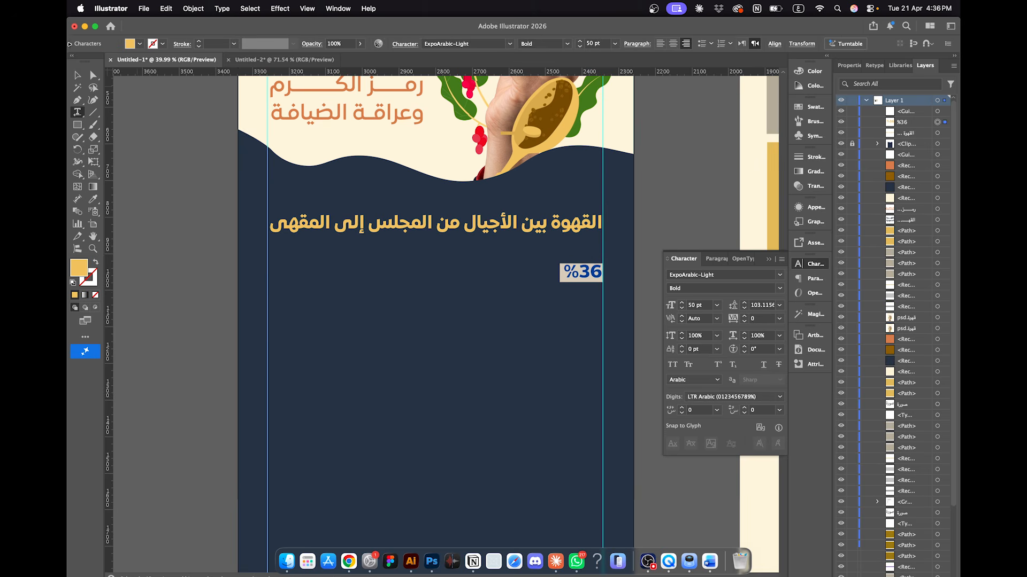
click(77, 76)
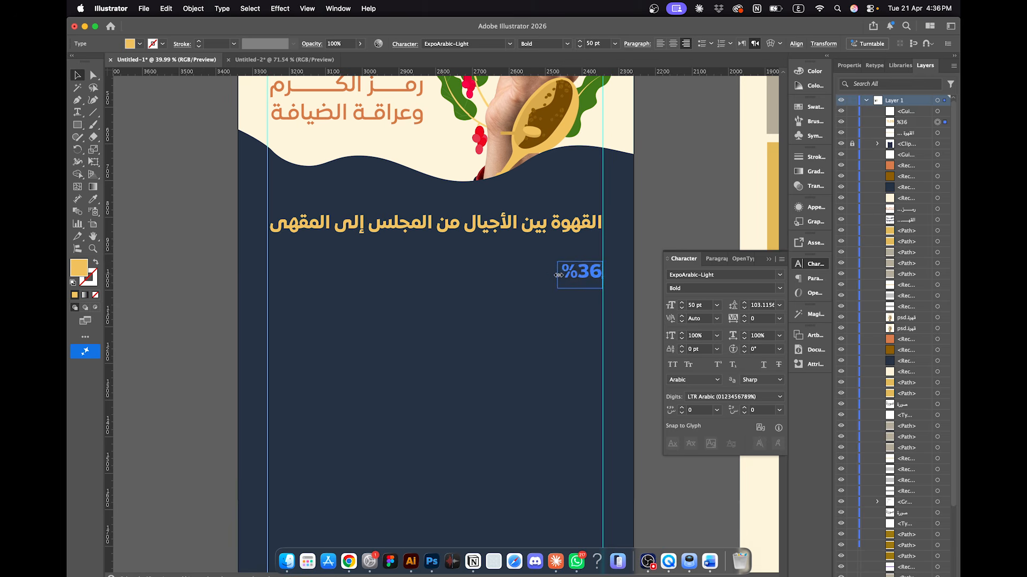
click(627, 261)
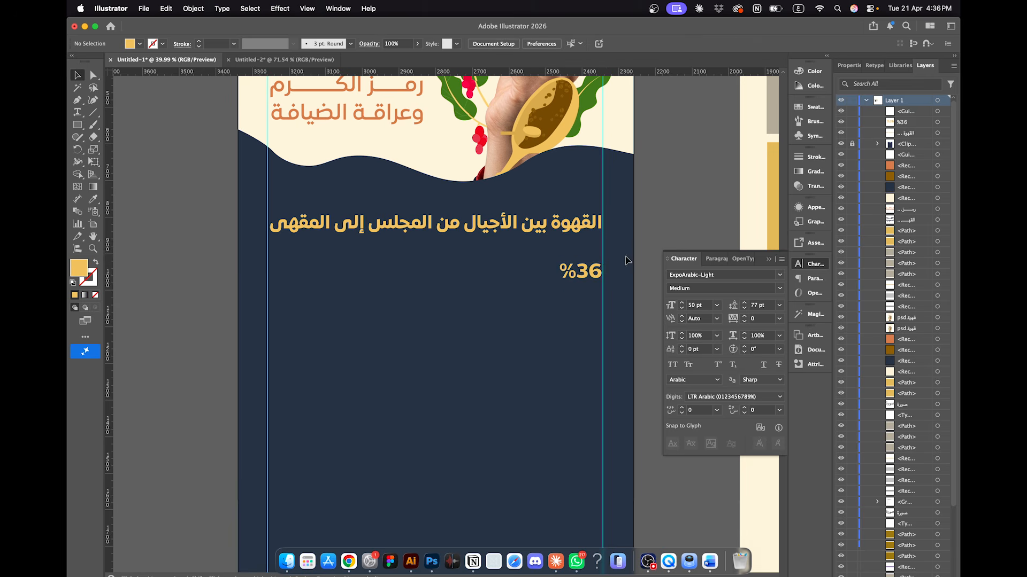
Step: Recolour the %36 figure with the Eyedropper, trying the orange swatch and settling on the cream one
click(589, 275)
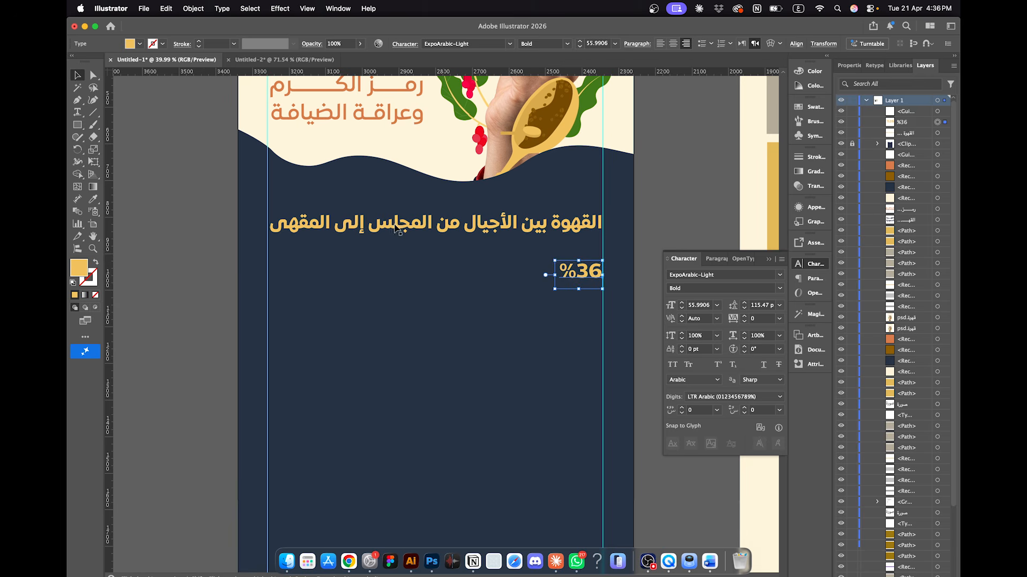
click(93, 199)
scroll(249, 186, down, 5)
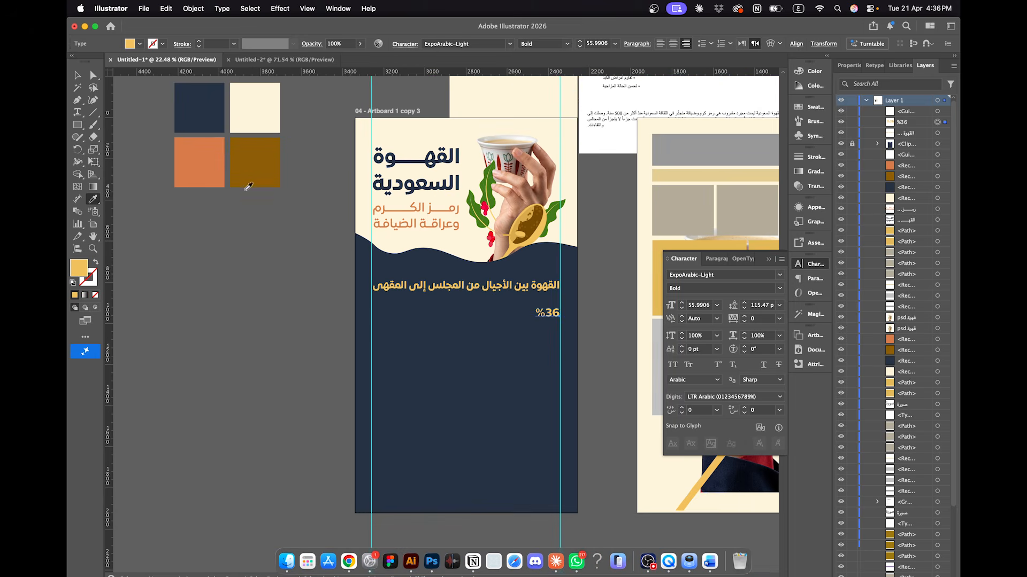
click(205, 157)
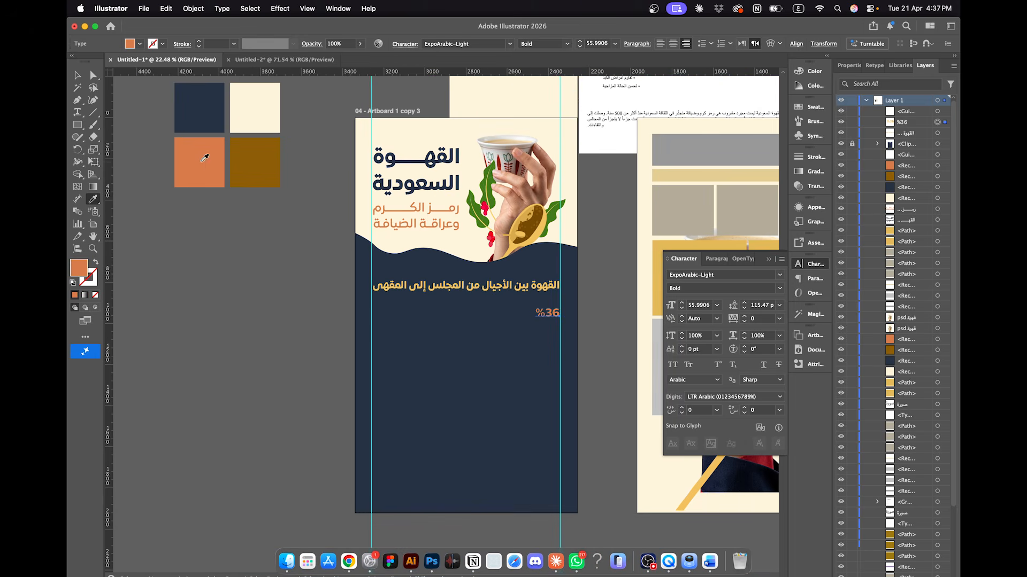
click(258, 124)
key(v)
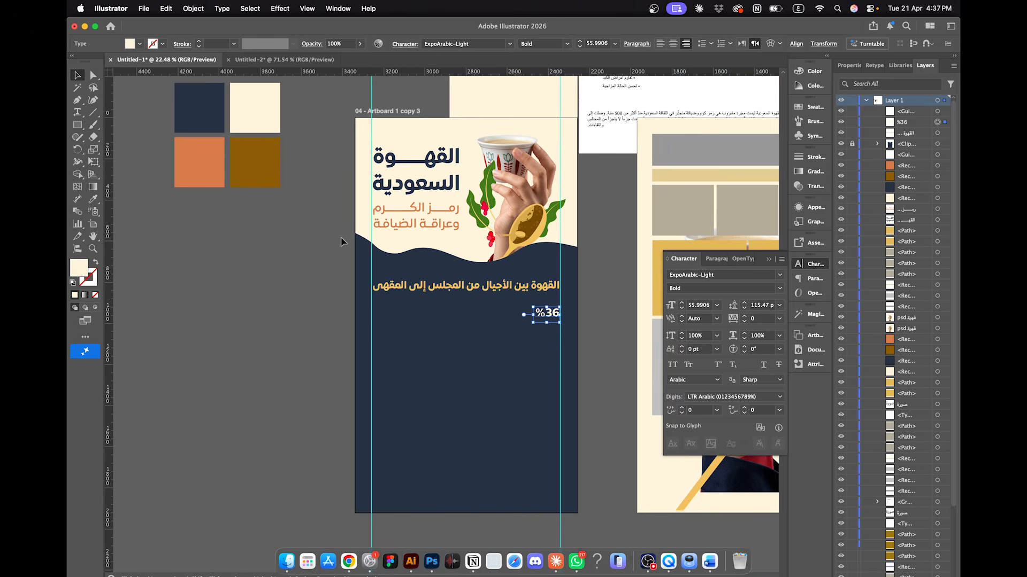
Step: Enlarge the %36 figure to about 59 pt, keeping its right edge on the guide
scroll(522, 327, up, 4)
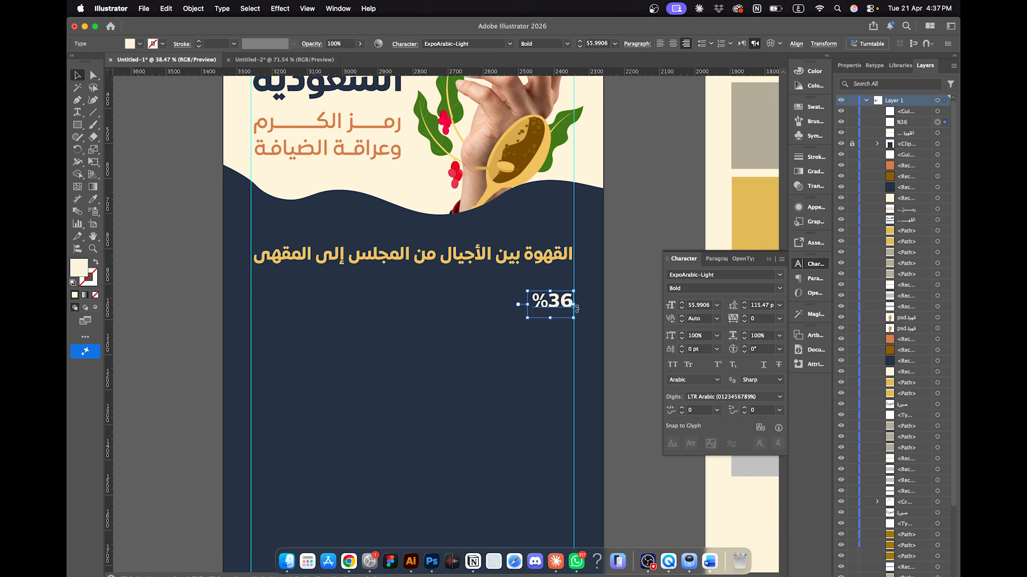
double_click(529, 305)
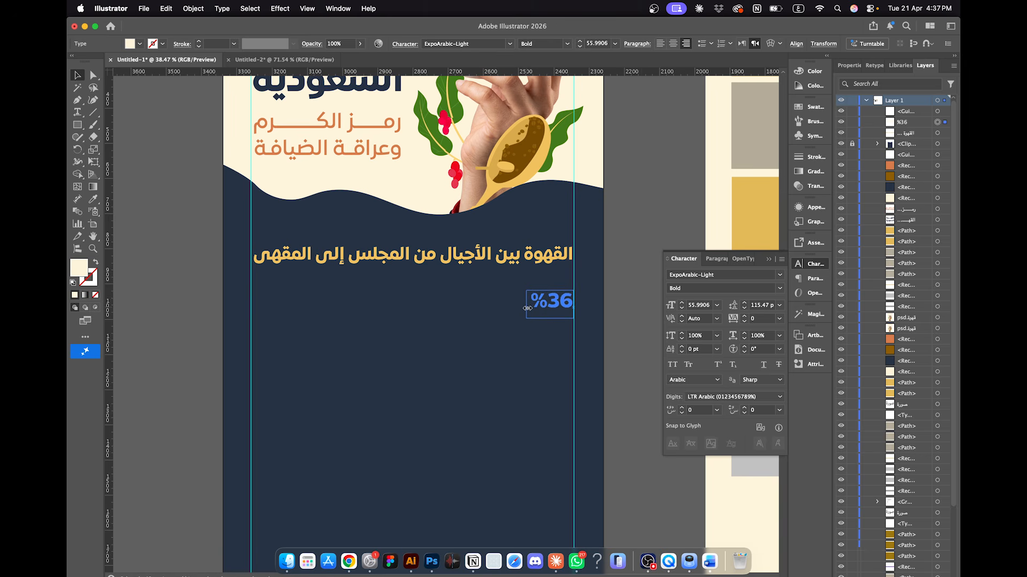
key(Escape)
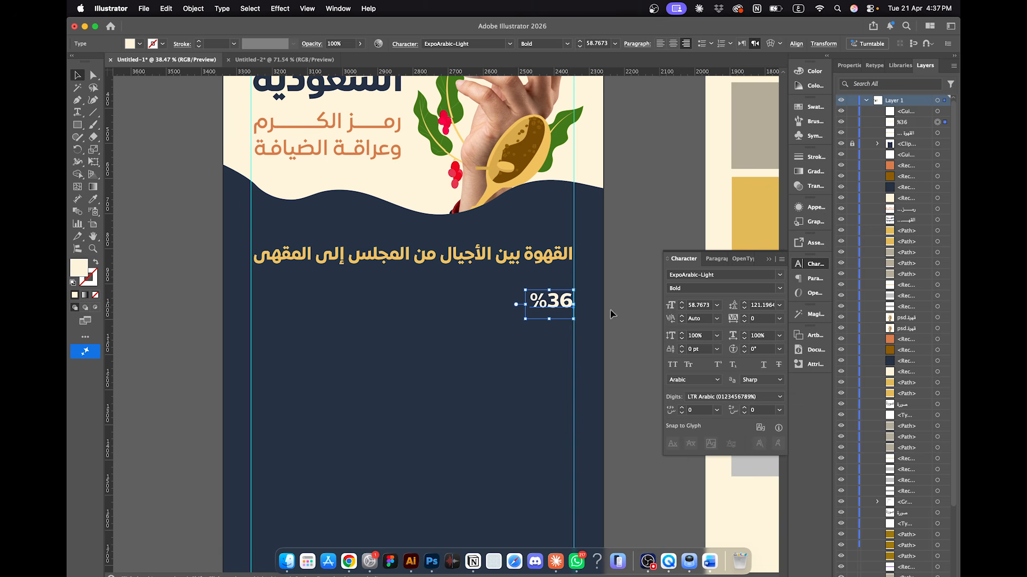
Step: Try the %36 figure at 70 pt and settle on a font size of 75 pt
click(692, 306)
text(70)
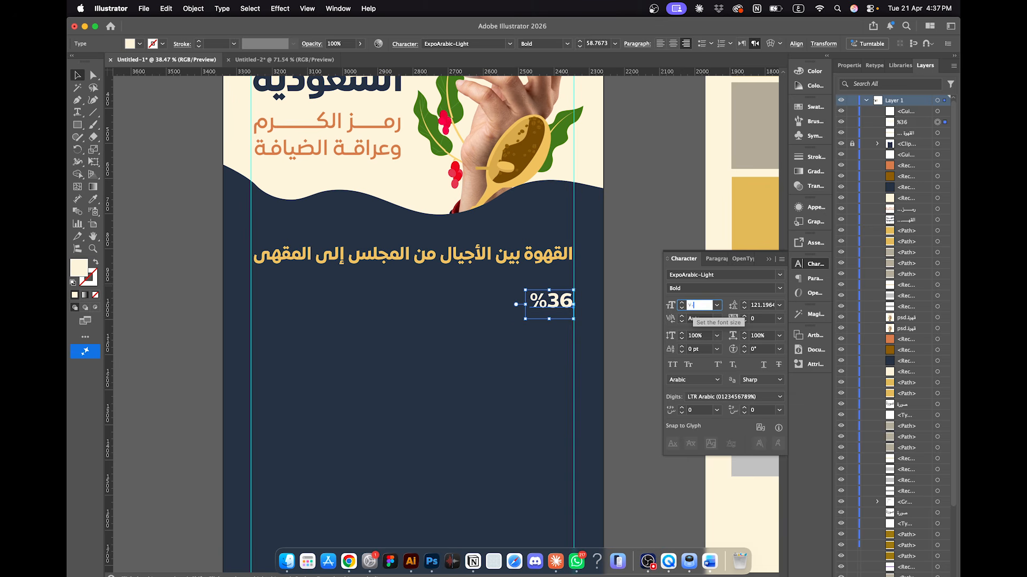
key(Return)
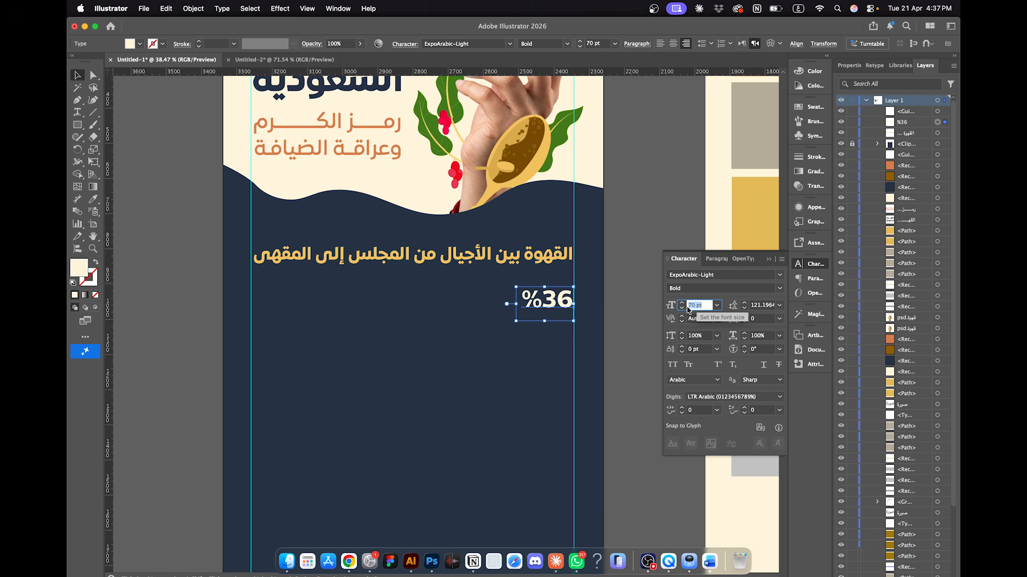
text(75)
key(Return)
click(596, 256)
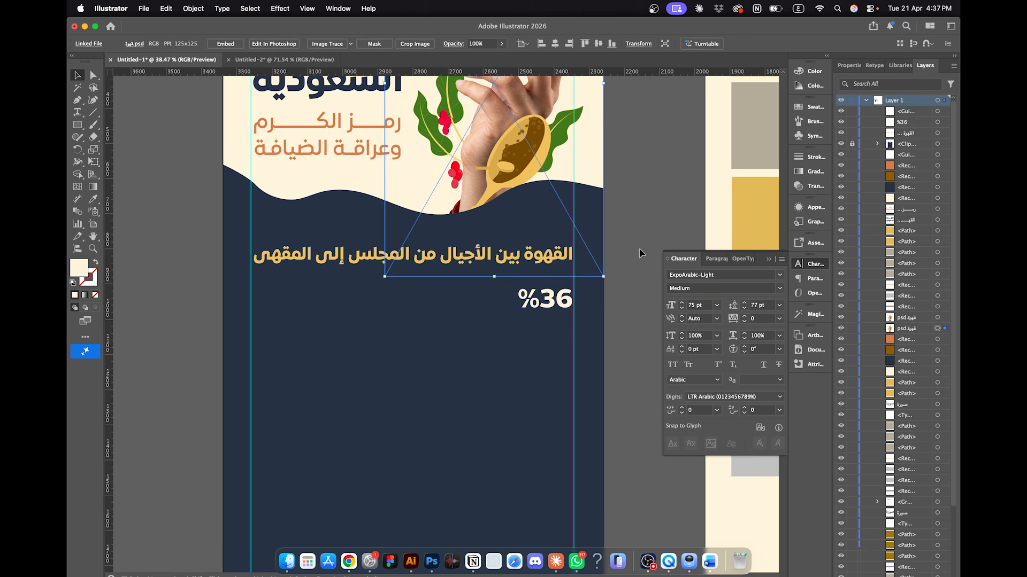
click(634, 259)
click(570, 293)
click(617, 258)
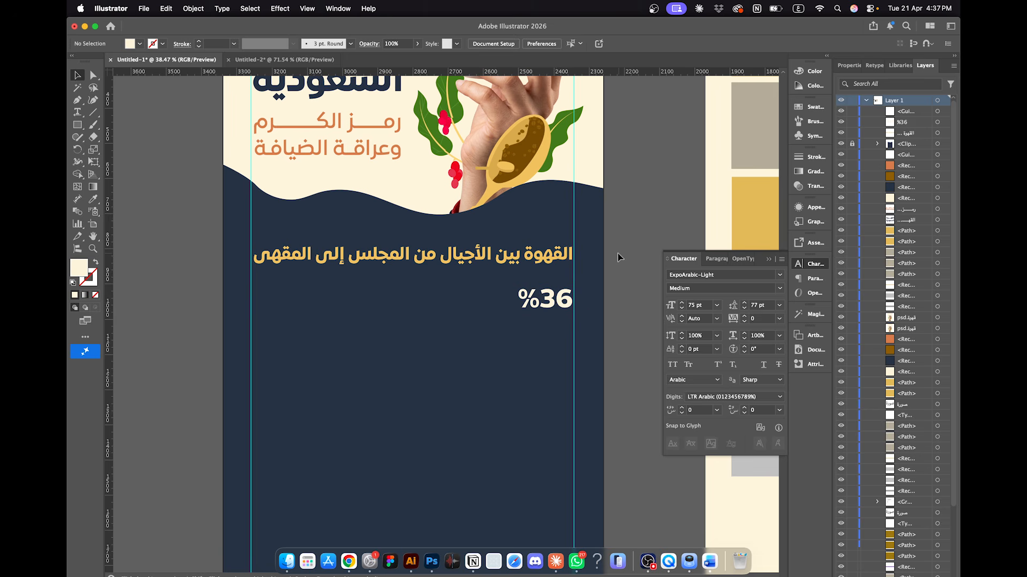
Step: Copy the first statistic's sentence from Word and paste it over a duplicate of the orange subtitle placed below %36 in Illustrator
click(709, 561)
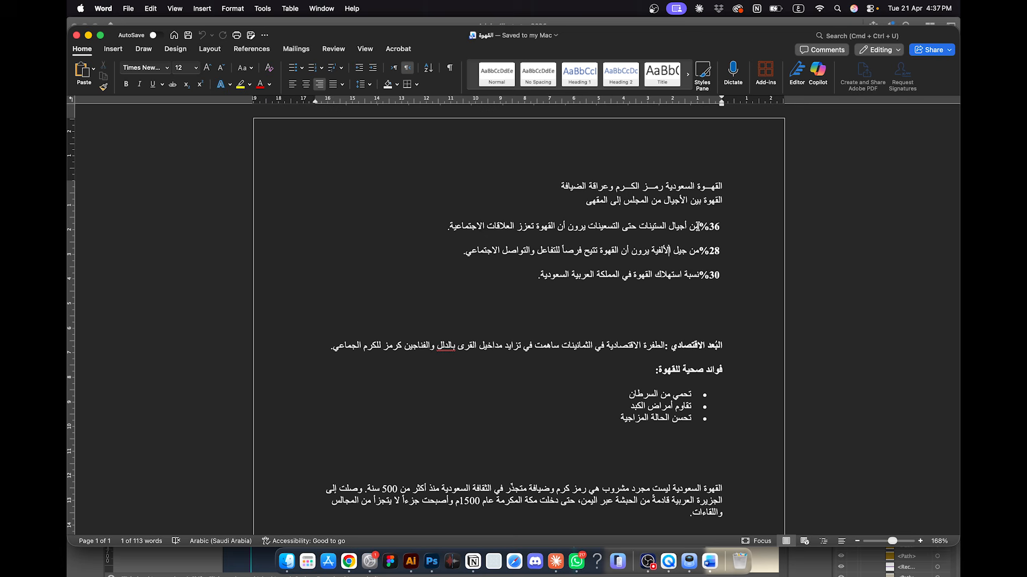
drag(698, 226, 452, 226)
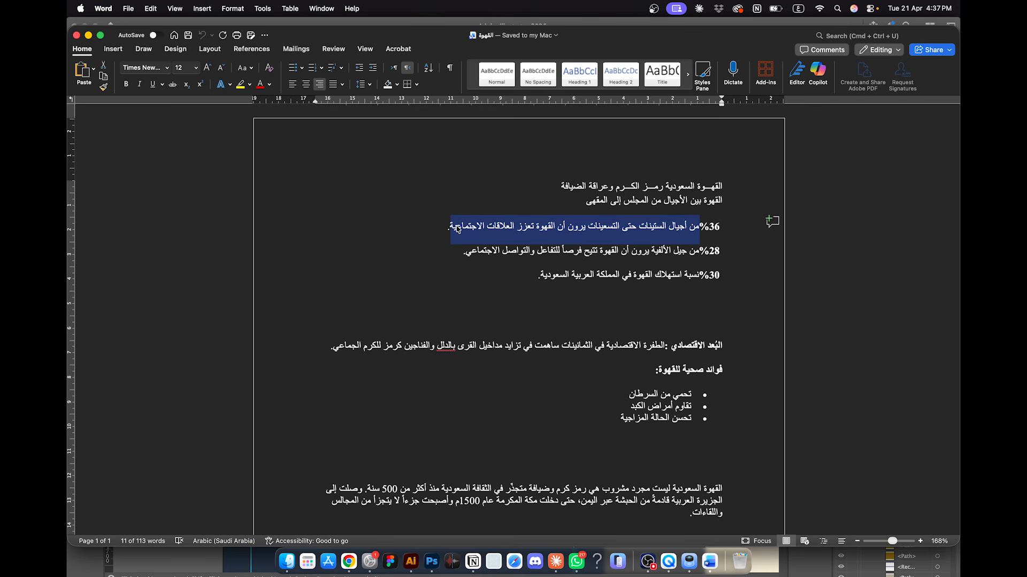
click(396, 556)
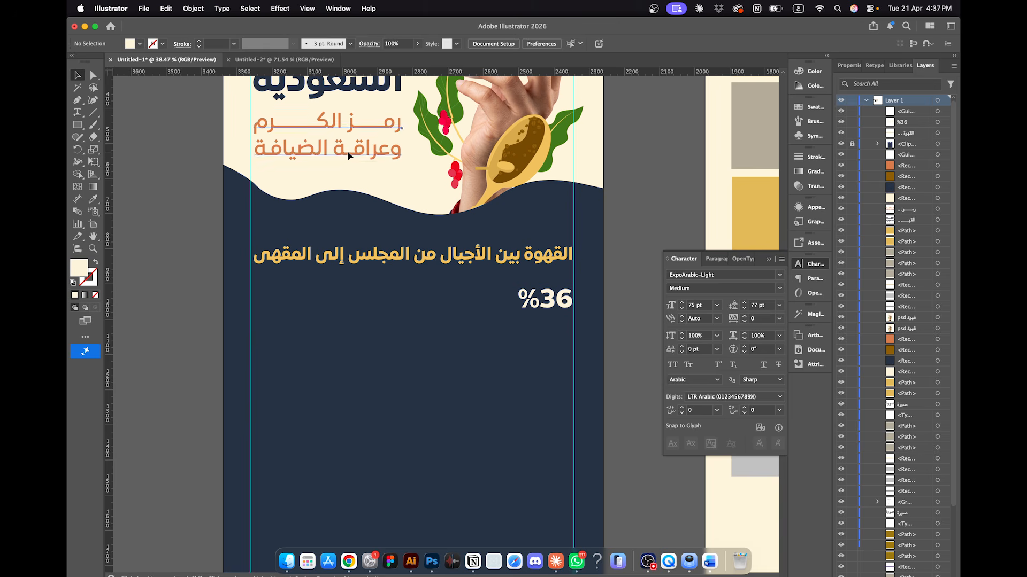
text(رمـــز الكـــرم وعراقـة الضيافة)
drag(465, 315, 499, 345)
double_click(499, 345)
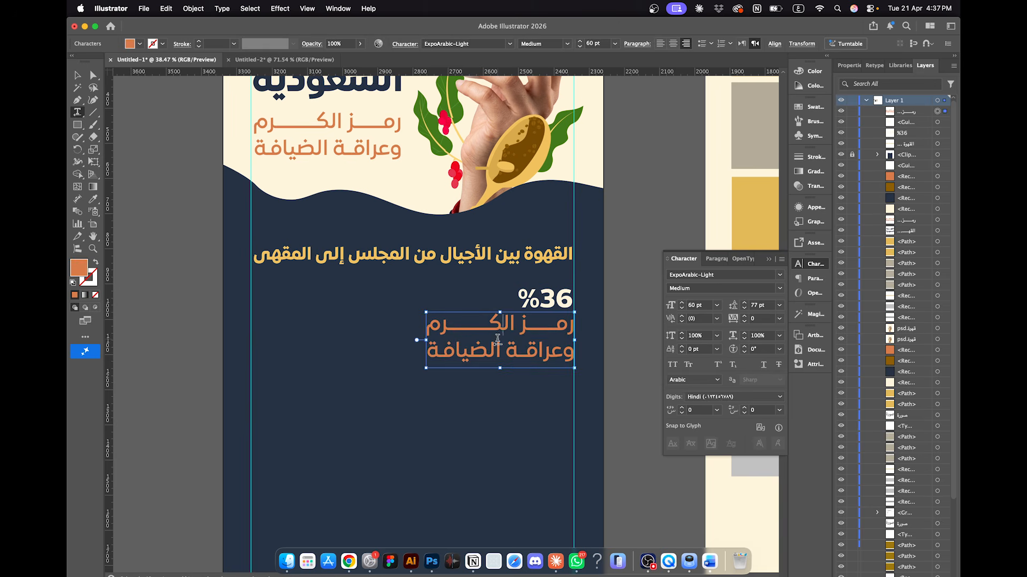
key(super+a)
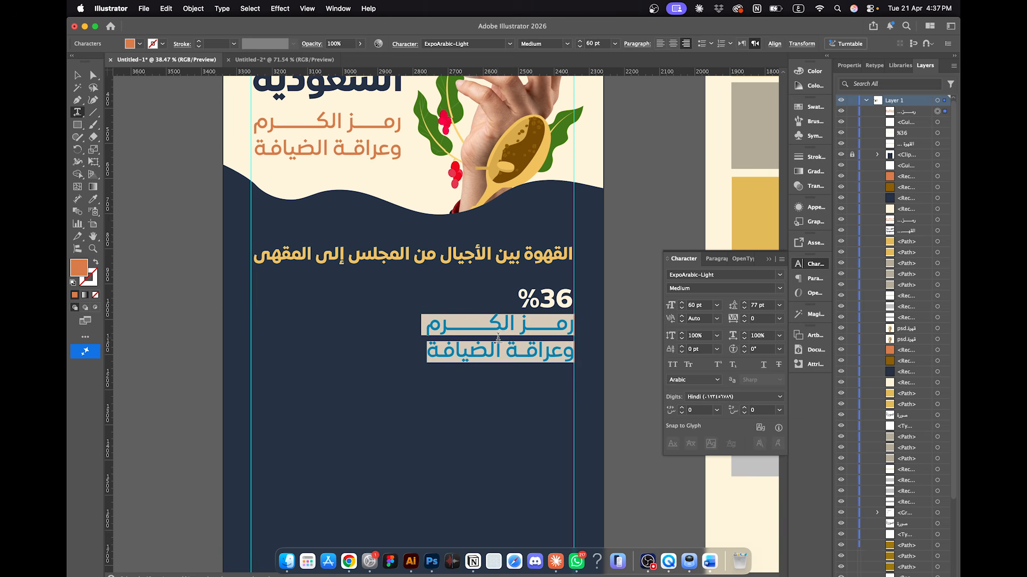
key(super+v)
Step: Scale the pasted orange sentence down to about 49 pt and move it back beneath the %36 figure
click(78, 78)
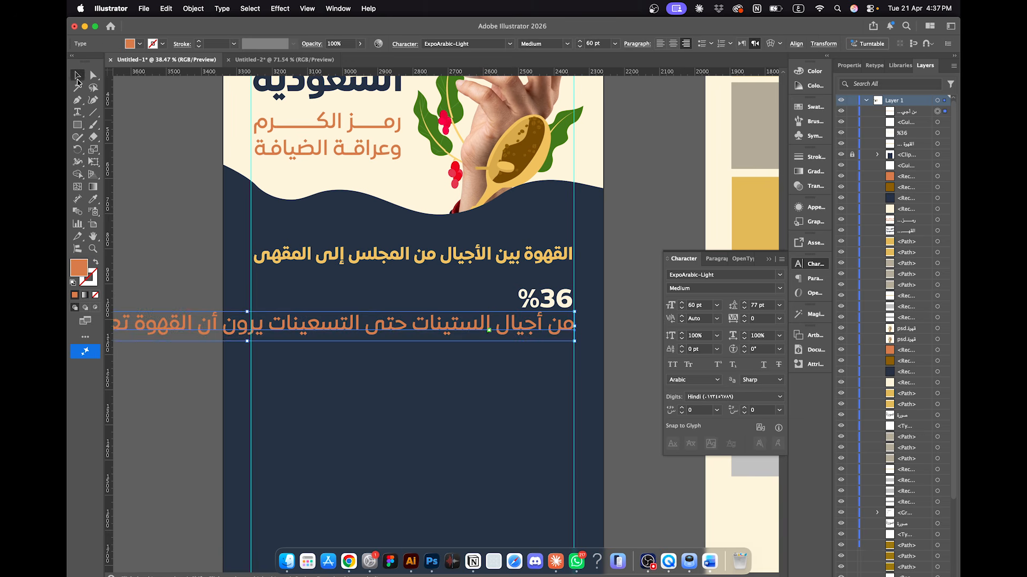
drag(575, 328, 514, 329)
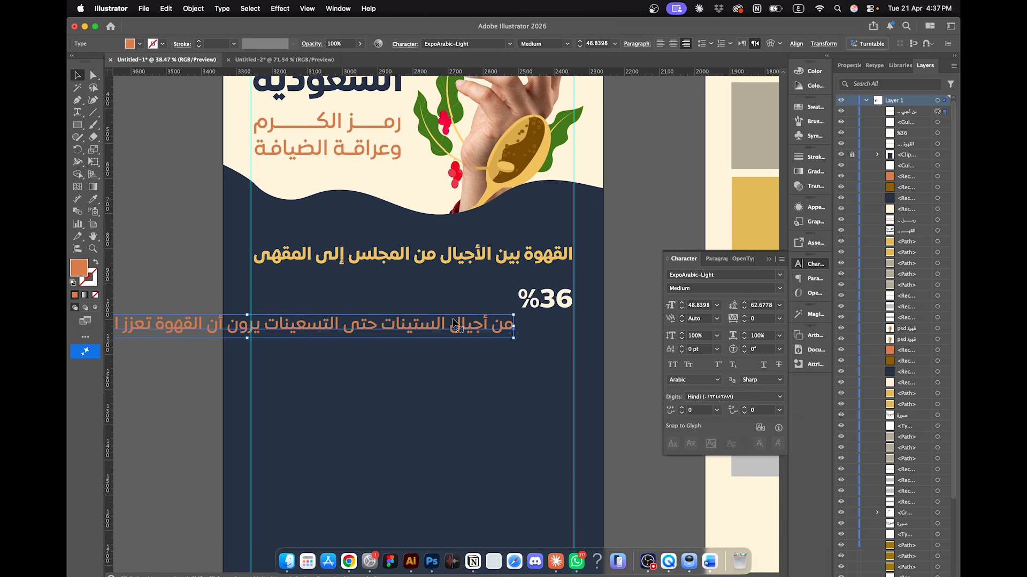
drag(452, 325, 507, 325)
Step: Draw a rectangle about 916 × 112 px between the margin guides below the heading and set it to split into three columns
click(78, 124)
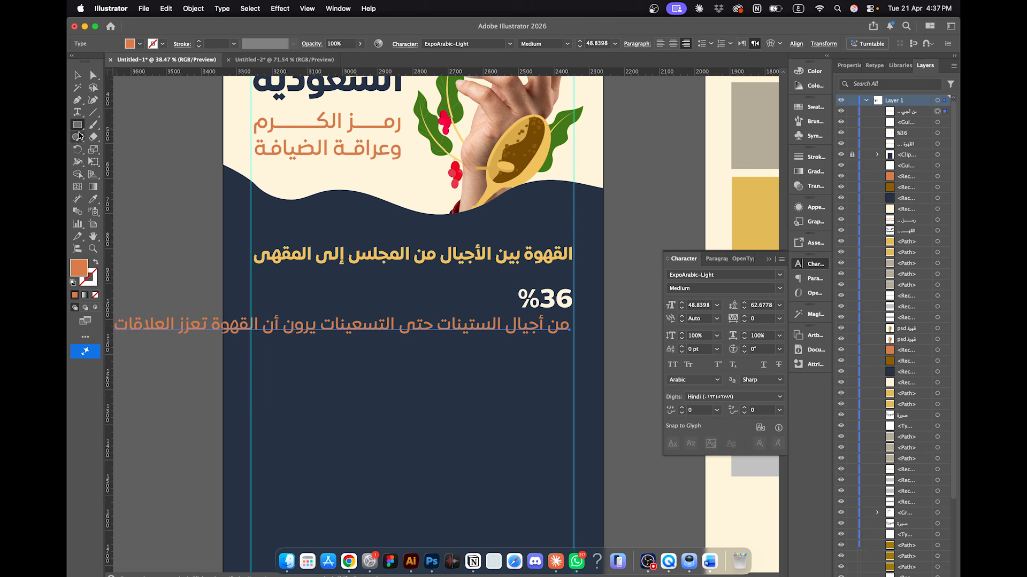
drag(252, 289, 574, 328)
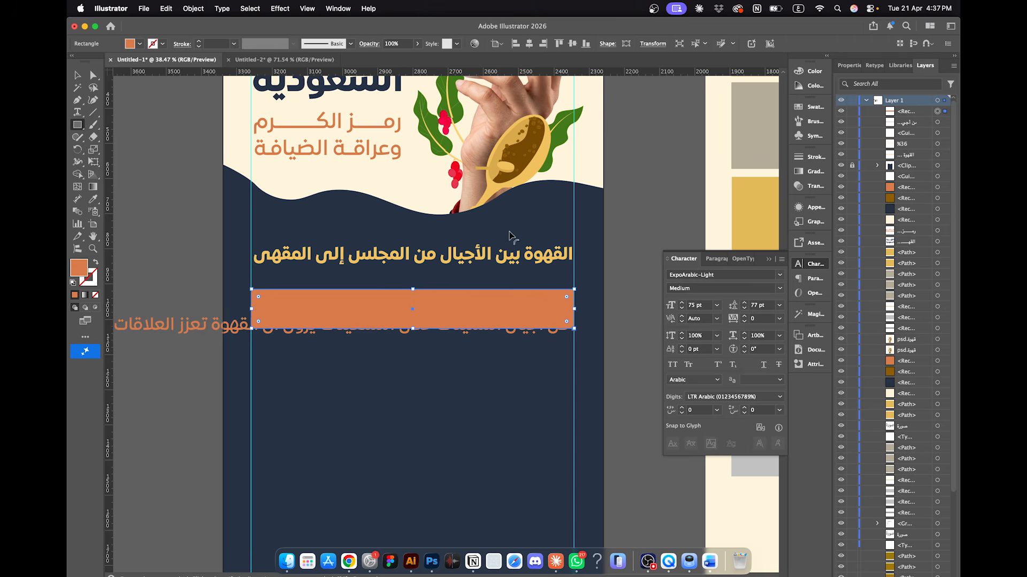
click(190, 8)
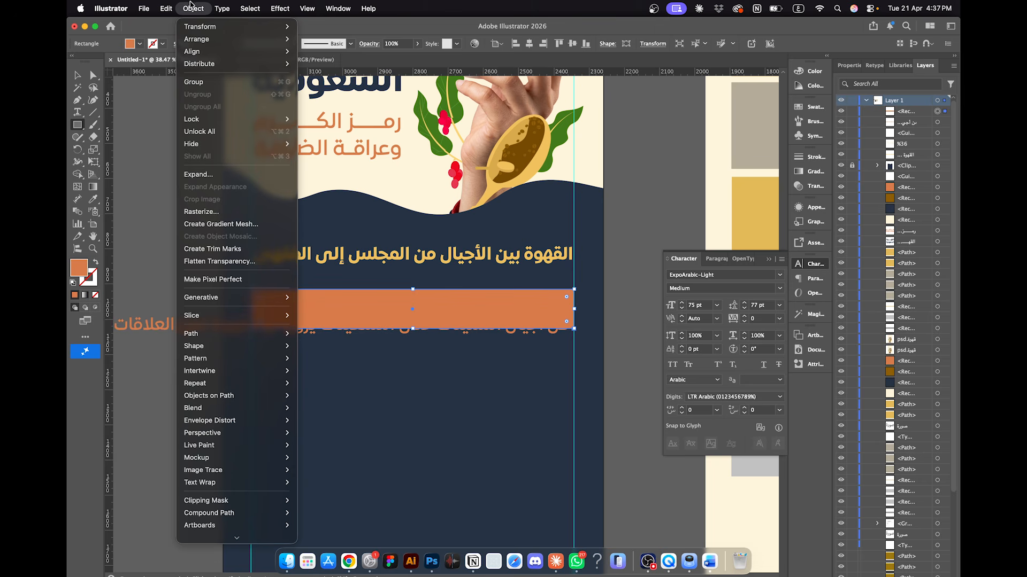
mouse_move(222, 333)
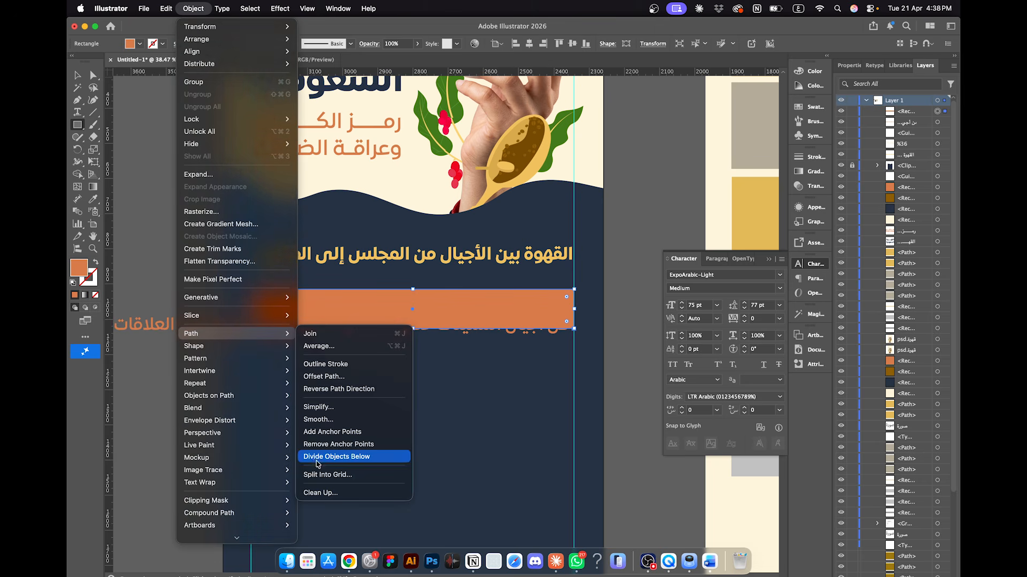
click(327, 475)
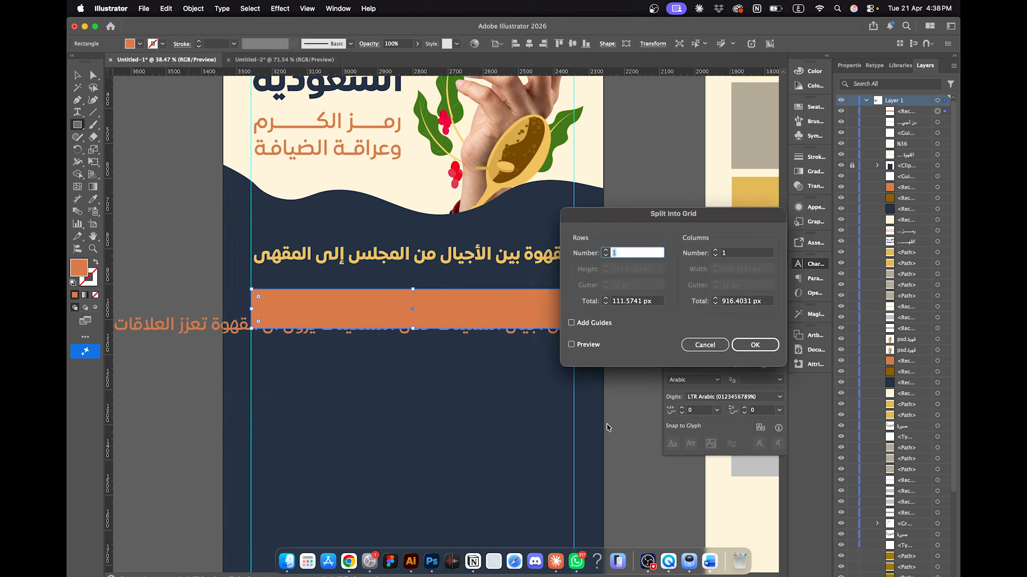
click(571, 344)
click(714, 251)
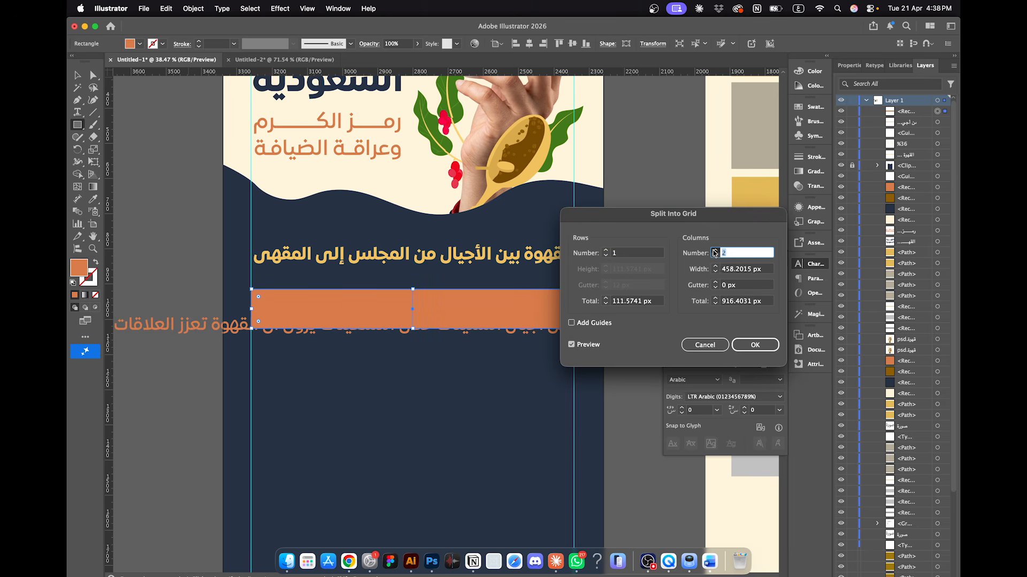
click(714, 251)
Step: Set the column gutter to about 18 px and apply the Split Into Grid to the rectangle
shift+click(718, 282)
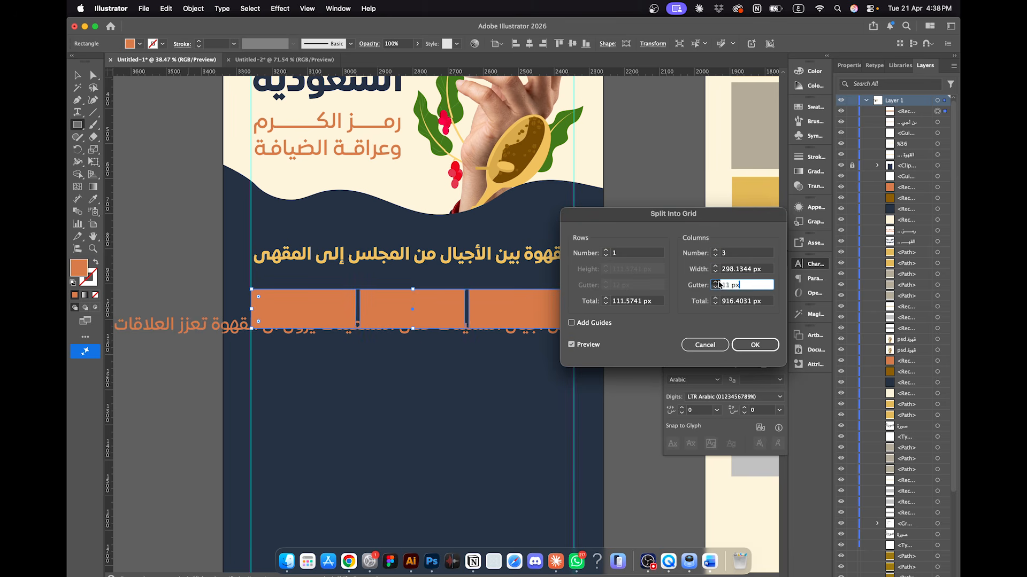
shift+click(718, 283)
click(719, 283)
click(718, 283)
click(719, 283)
click(718, 283)
click(718, 283)
click(719, 282)
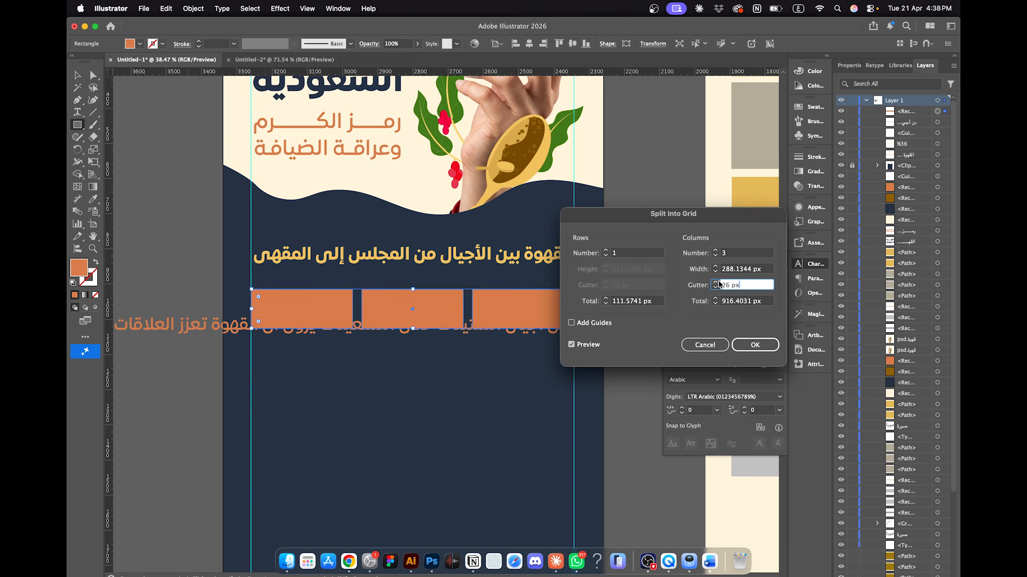
click(719, 283)
click(719, 283)
click(715, 288)
click(715, 287)
click(715, 288)
click(715, 287)
click(716, 287)
click(715, 287)
click(716, 287)
click(715, 287)
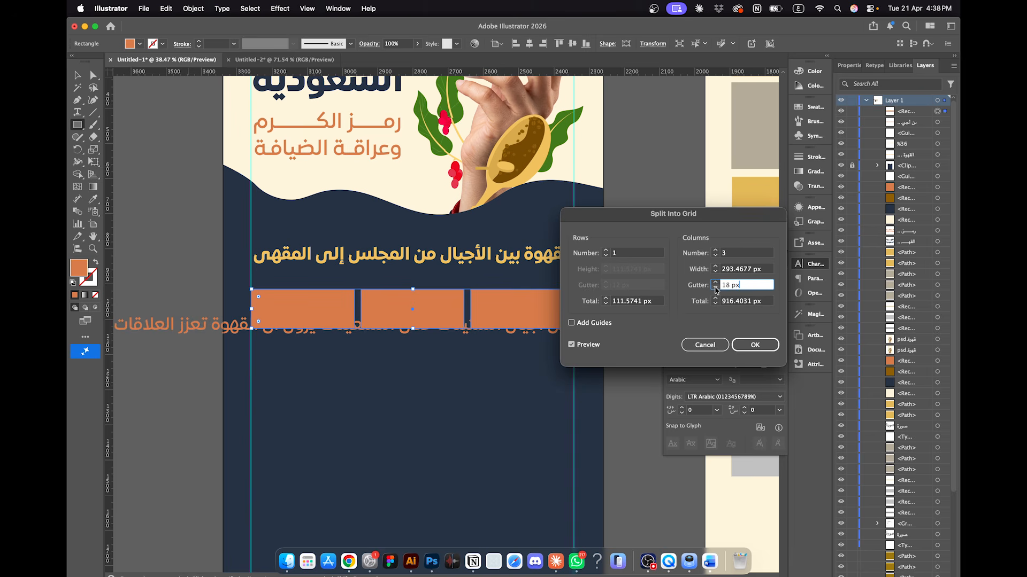
click(715, 287)
key(Return)
Step: Add vertical guides at both edges of each gap between the three rectangles, and delete the rectangles
click(77, 75)
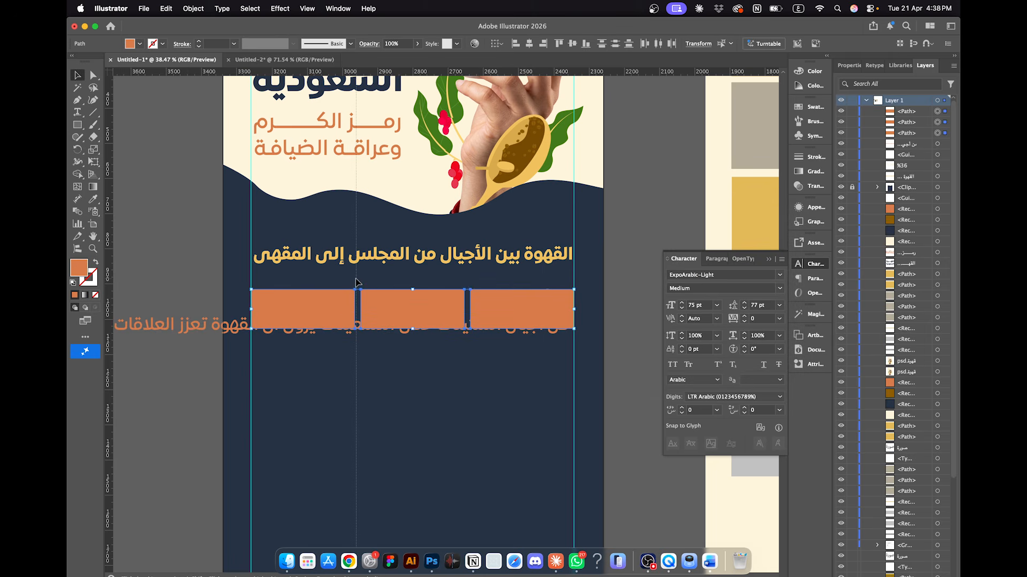
drag(356, 282, 355, 282)
drag(109, 265, 361, 286)
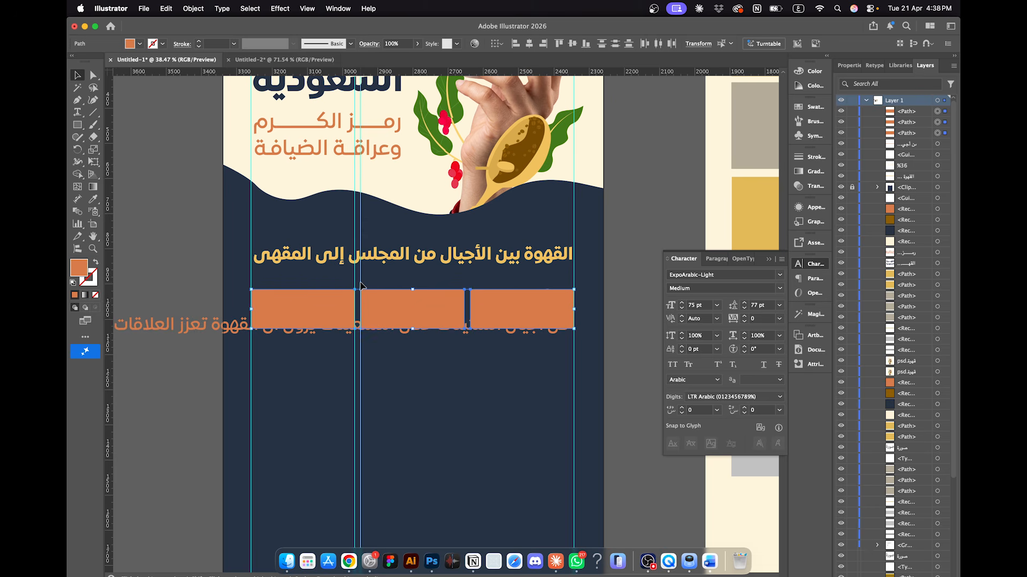
drag(109, 268, 463, 283)
drag(111, 279, 470, 284)
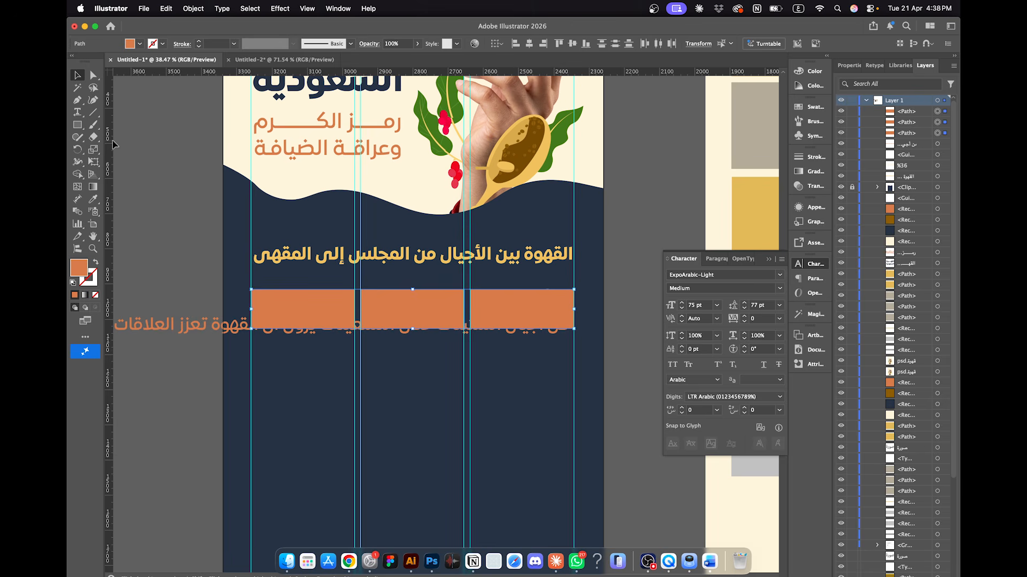
drag(109, 143, 560, 216)
scroll(465, 309, left, 2)
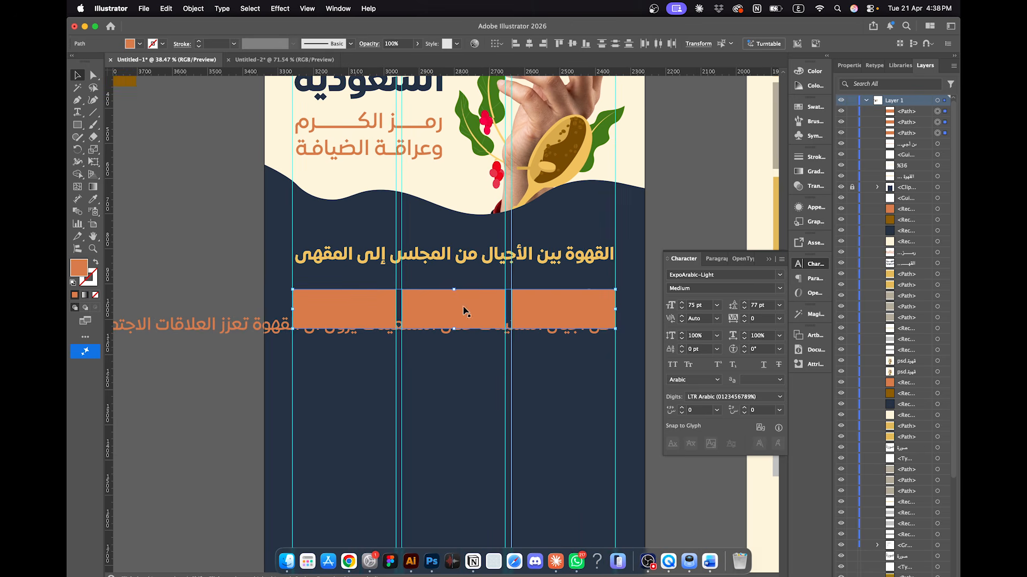
key(Delete)
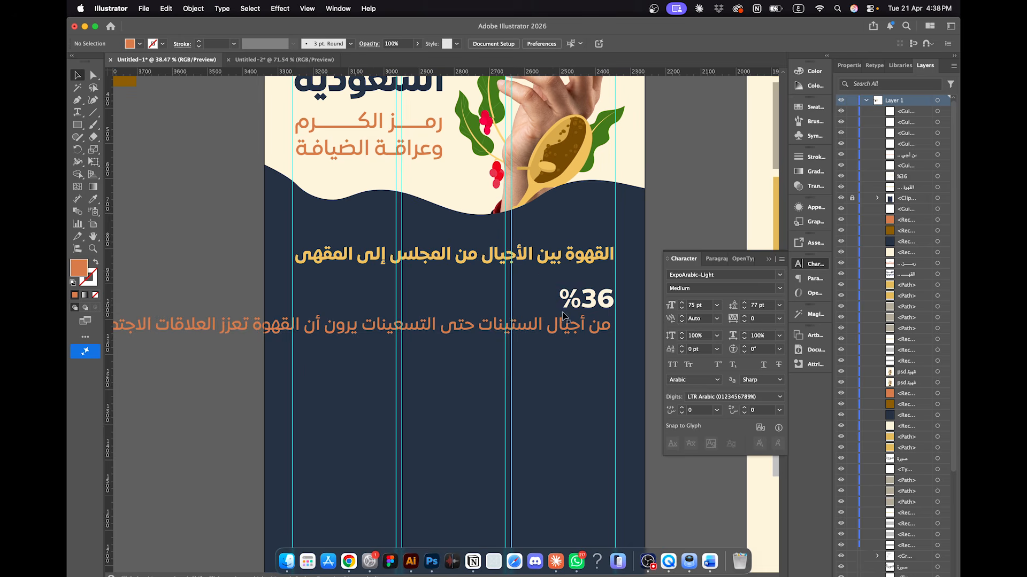
Step: Shrink the orange sentence below %36 to about 32 pt and align its right edge with the margin guide
scroll(563, 314, up, 1)
scroll(563, 315, down, 1)
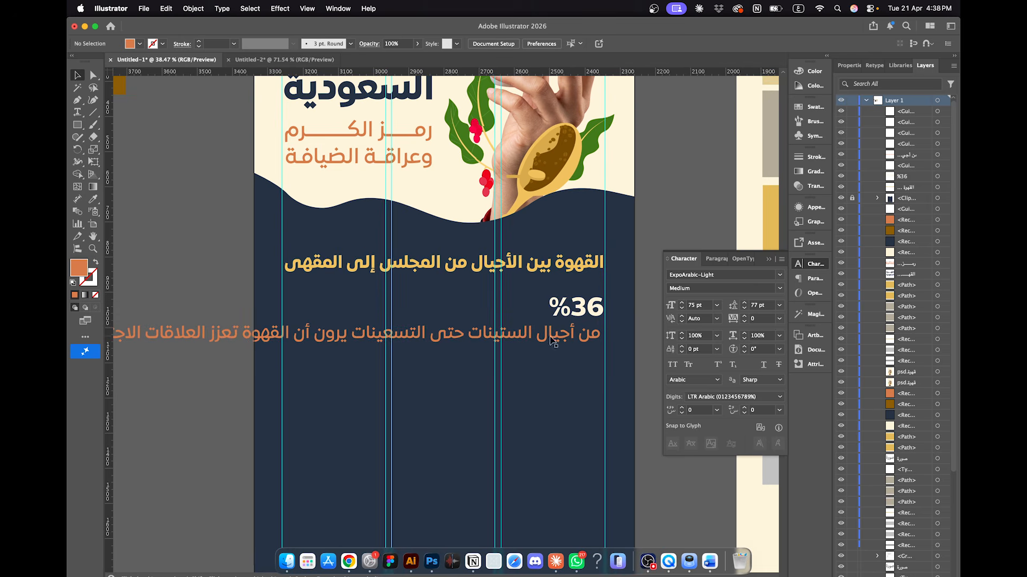
click(588, 334)
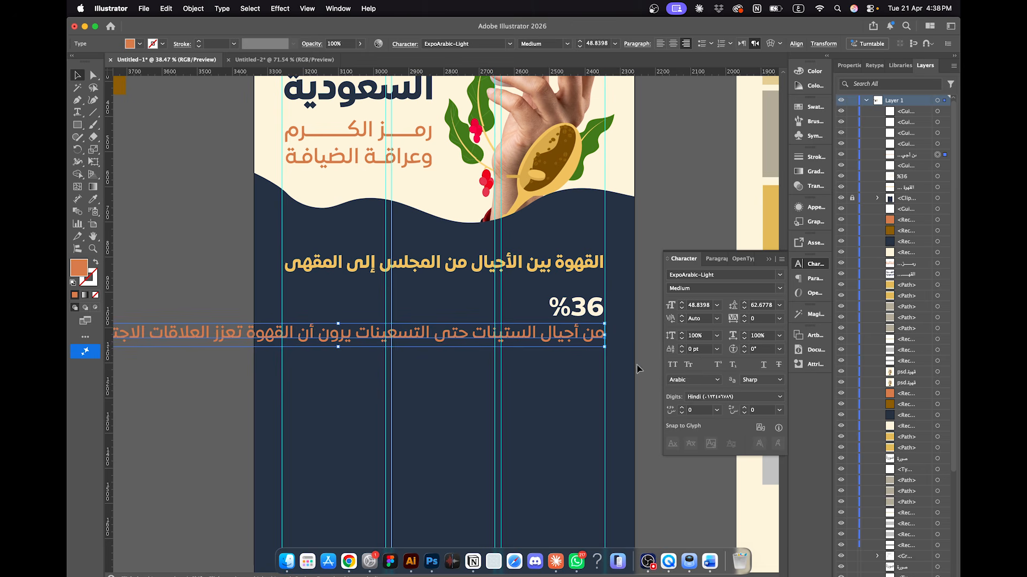
drag(604, 346, 515, 343)
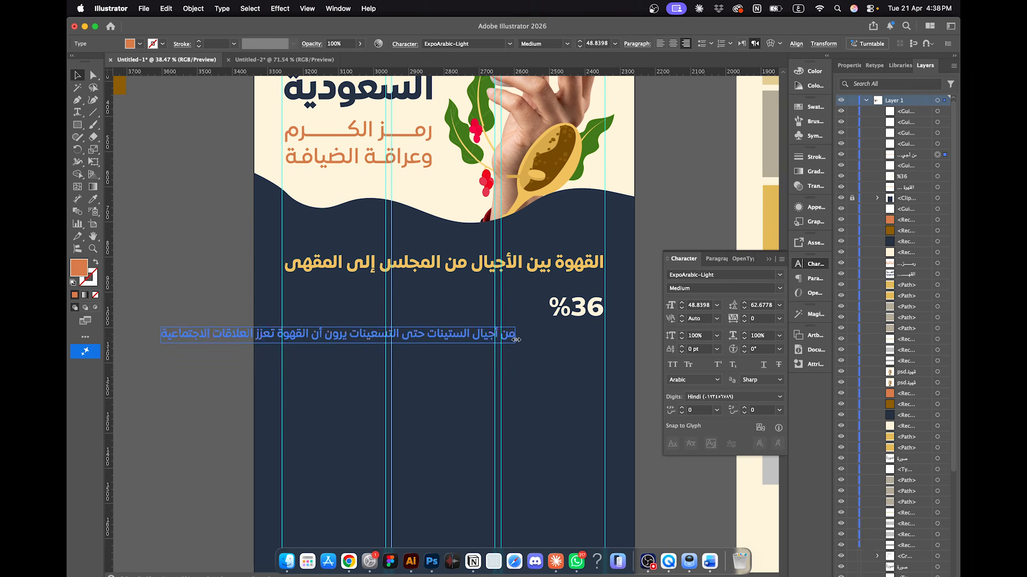
drag(420, 334, 496, 340)
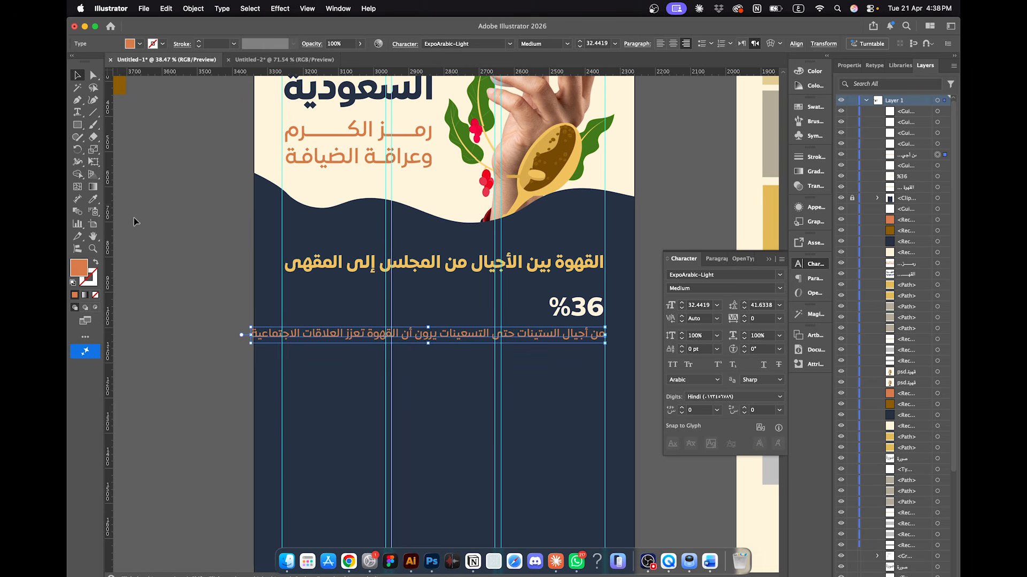
Step: Recolour the sentence below %36 to cream with the Eyedropper
key(i)
scroll(131, 206, up, 5)
click(161, 138)
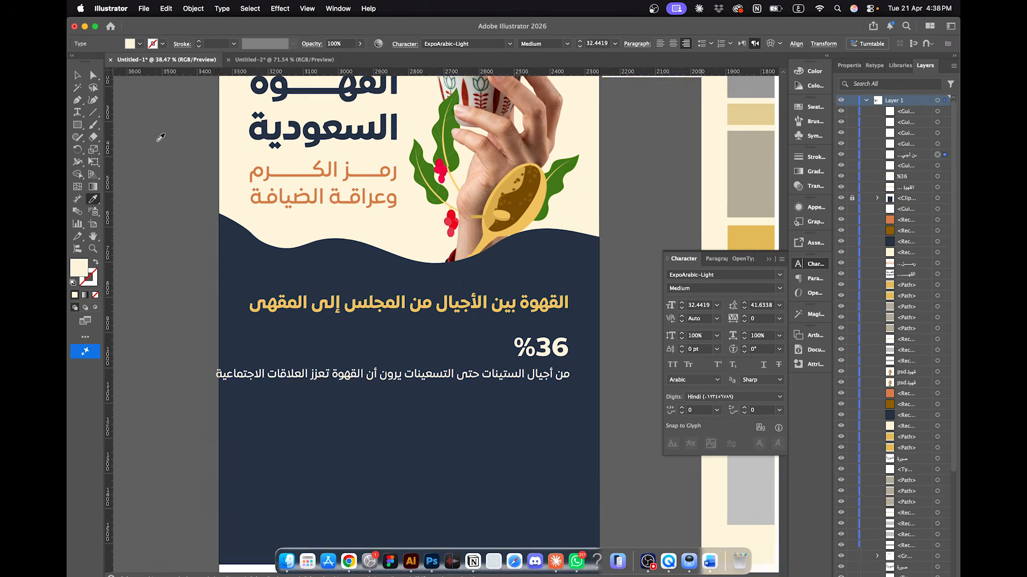
scroll(160, 137, down, 1)
key(v)
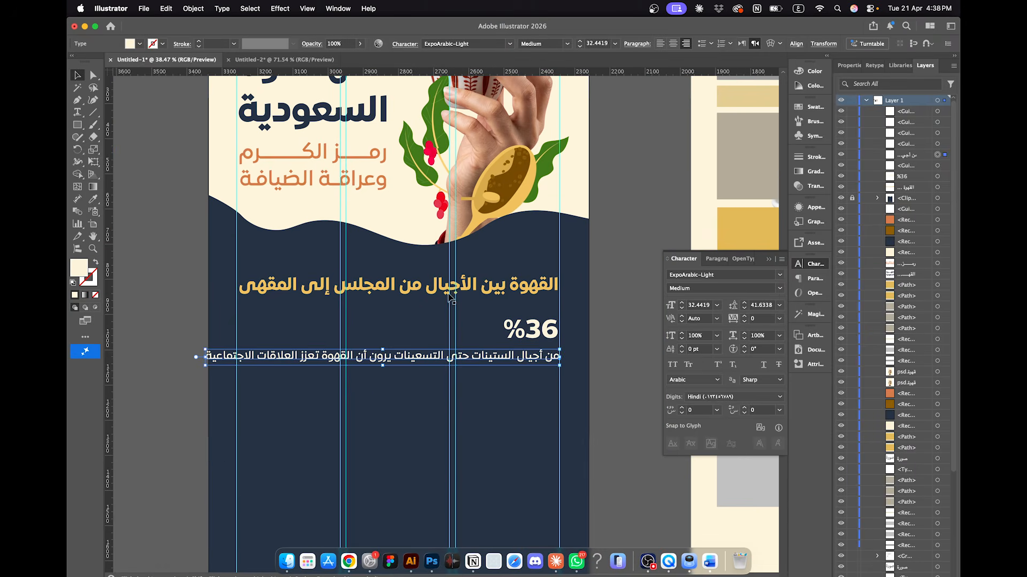
Step: Scale the cream sentence down to about 30 pt, keeping its right edge on the margin guide
scroll(450, 297, up, 3)
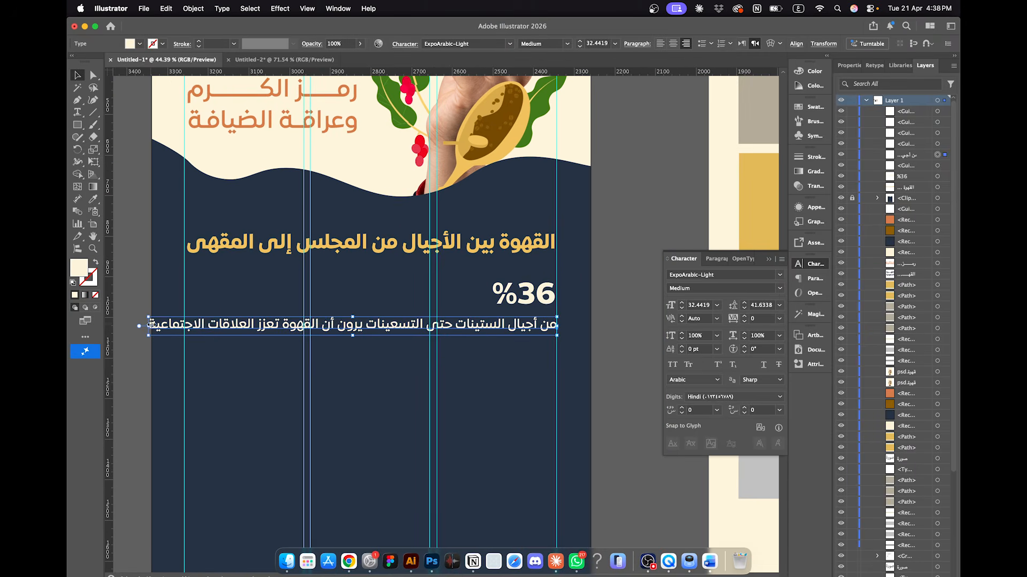
drag(150, 324, 180, 325)
click(607, 325)
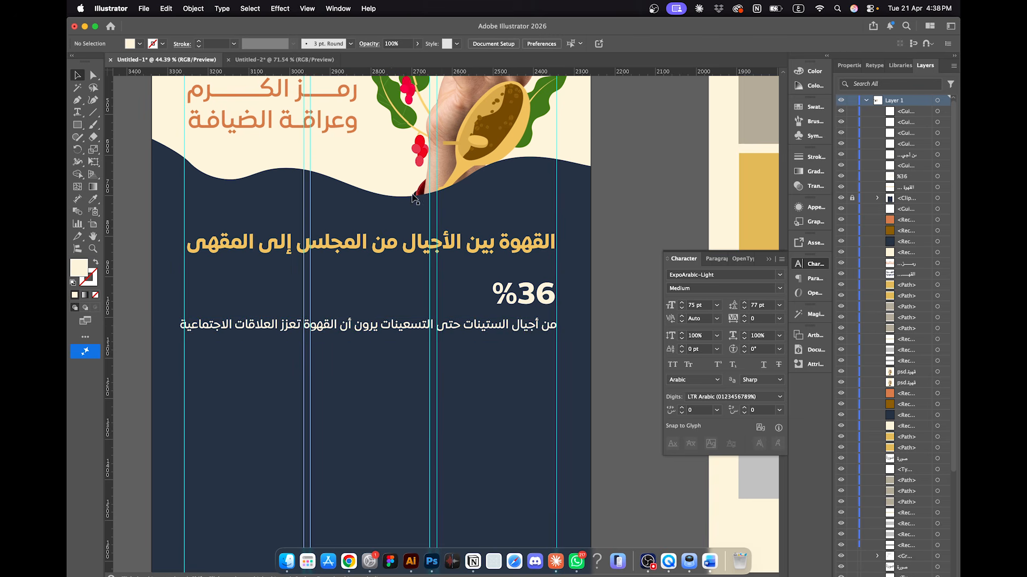
Step: Break the cream sentence onto a second line after the word حتى
scroll(444, 289, up, 5)
double_click(436, 358)
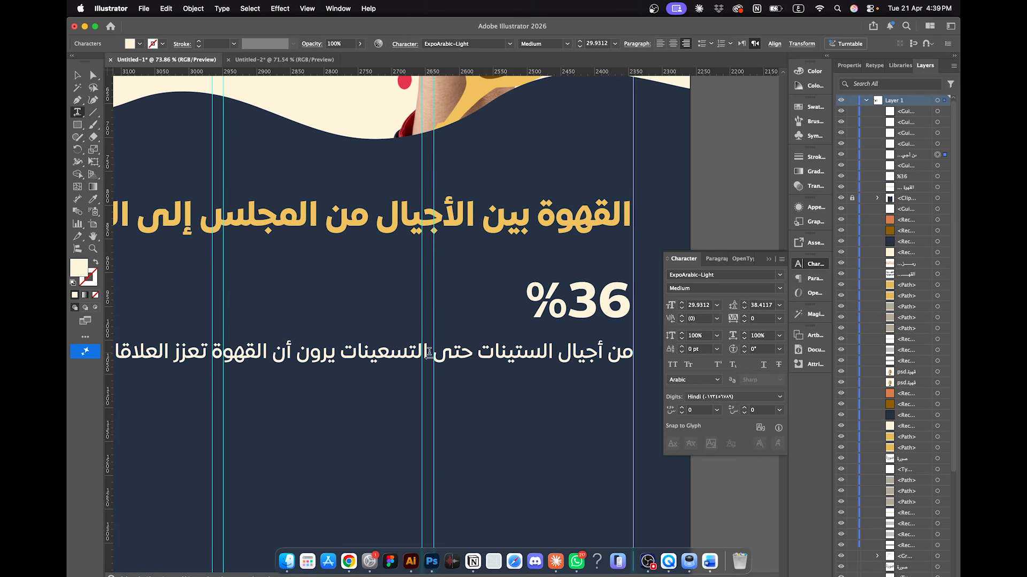
key(Return)
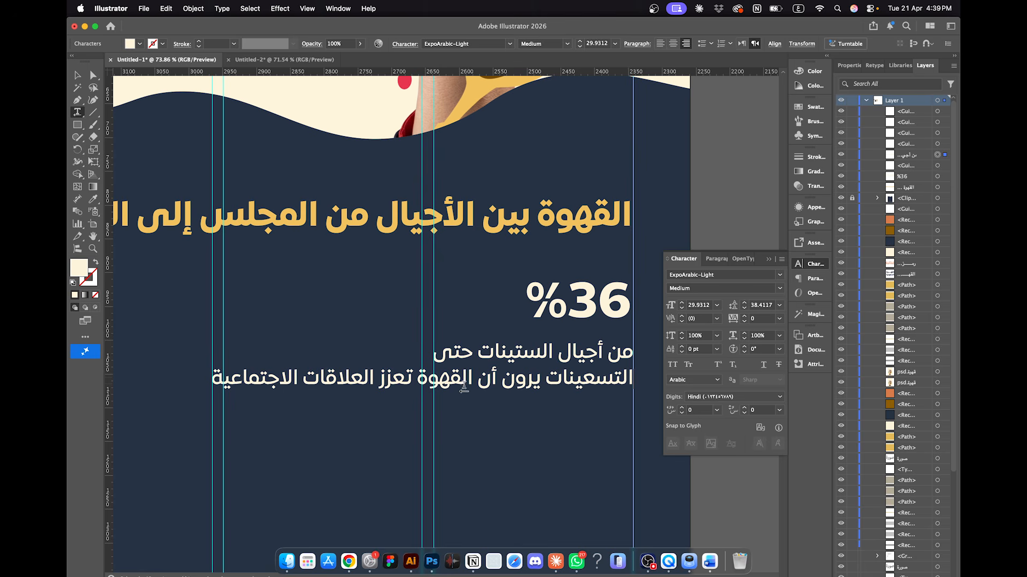
Step: Break the cream sentence onto a third line before القهوة and set the whole sentence to the Light weight
key(Return)
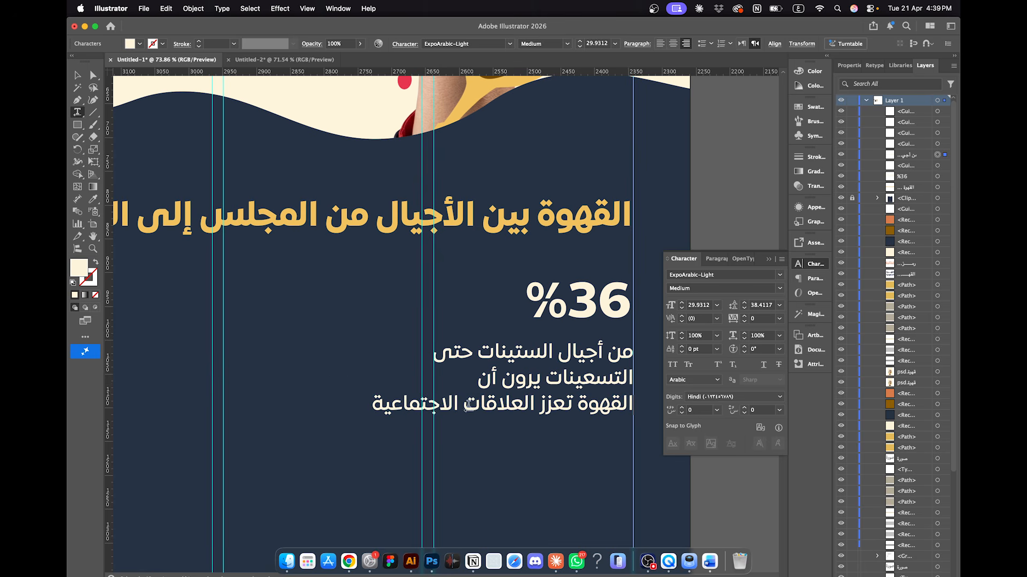
triple_click(534, 401)
triple_click(537, 398)
key(super+a)
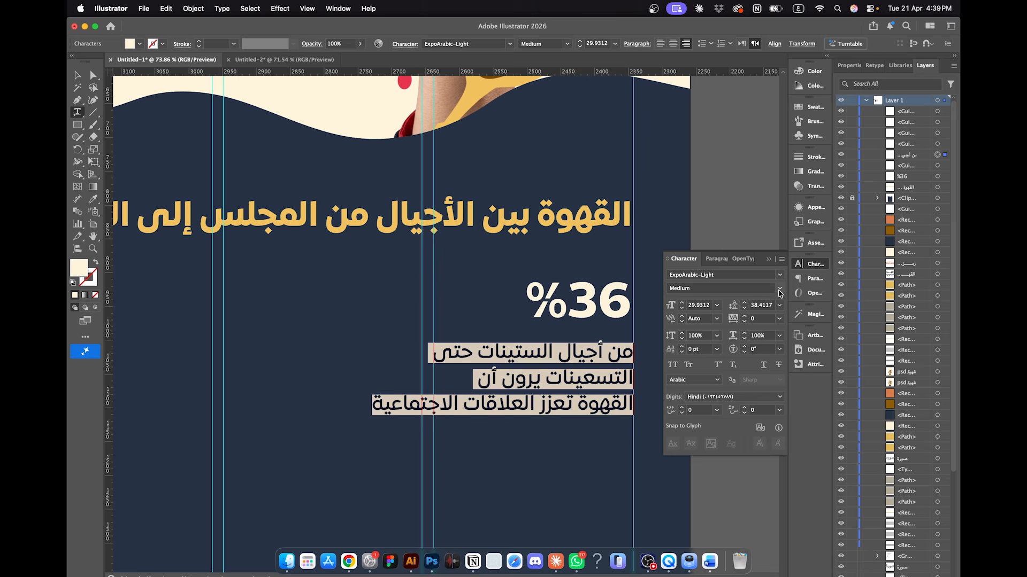
click(779, 289)
click(724, 300)
click(547, 368)
Step: Move the last line break to after القهوة and scale the sentence down to about 28 pt so it fits between the column guides
scroll(547, 367, right, 3)
scroll(547, 368, down, 2)
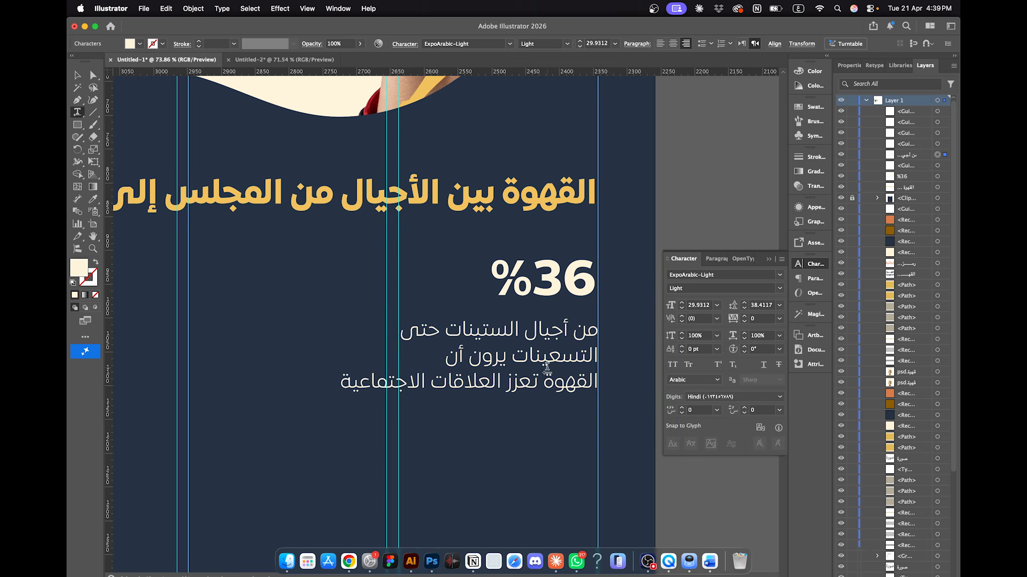
click(597, 381)
key(BackSpace)
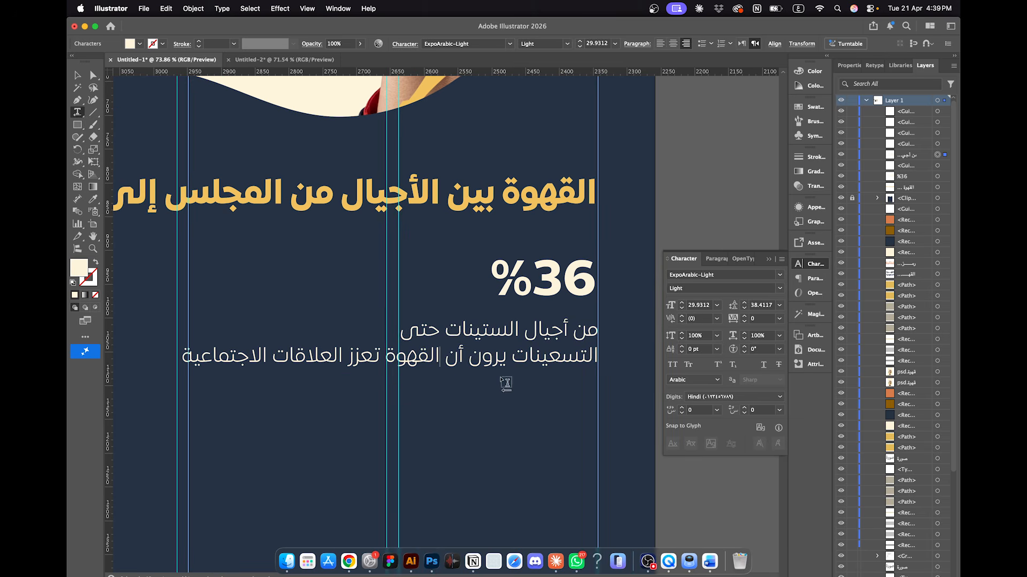
click(379, 357)
key(Return)
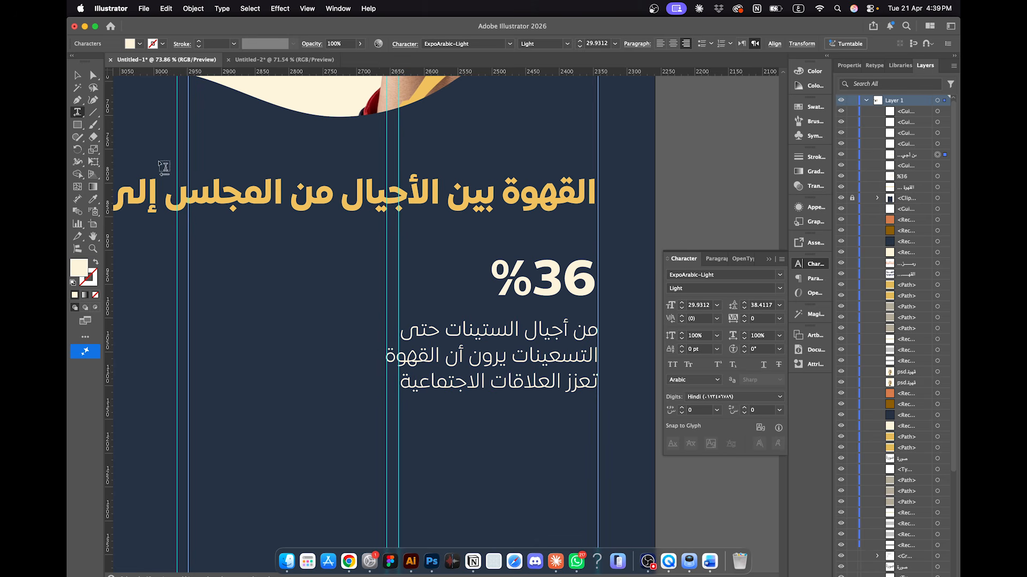
click(78, 78)
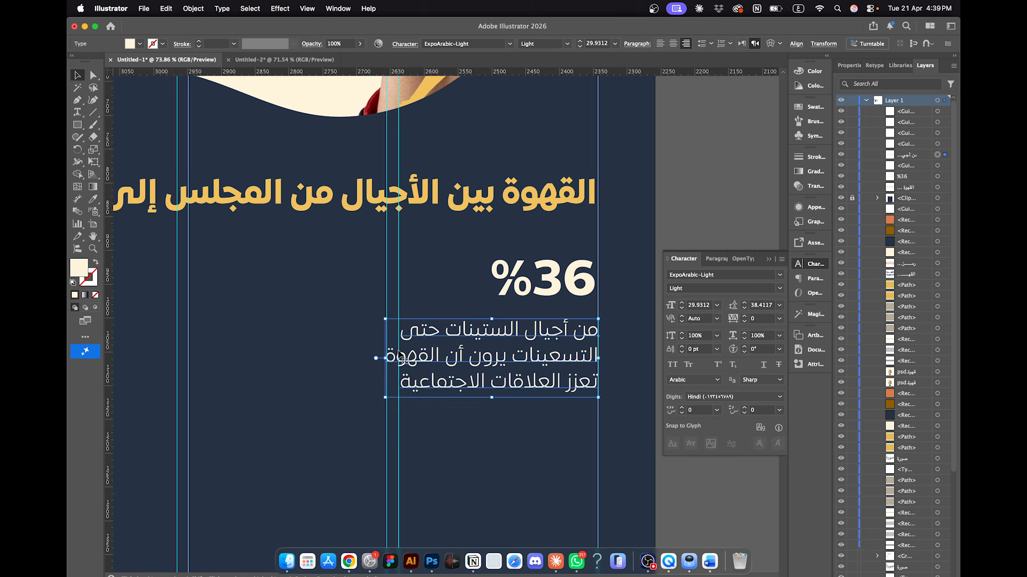
drag(382, 360, 399, 358)
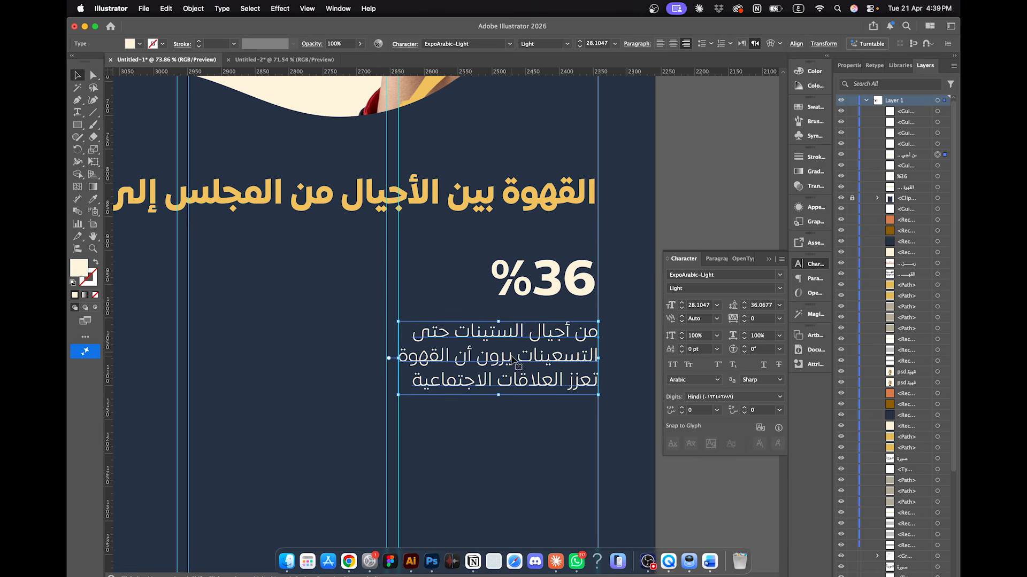
Step: Stretch the sentence's first line to the column width with kashidas in من, أجيال and الستينات
double_click(560, 362)
scroll(562, 362, up, 3)
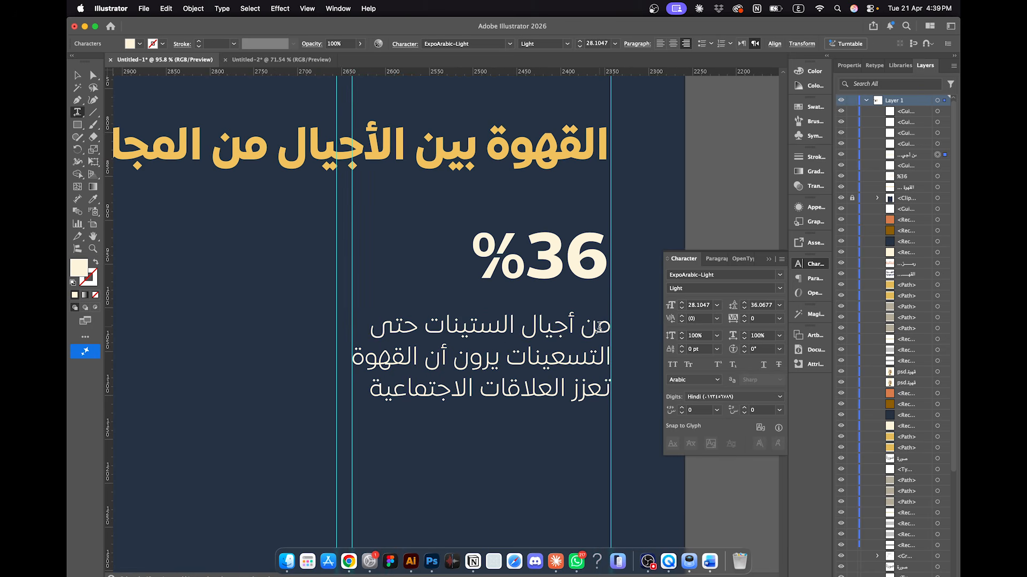
click(599, 327)
text(ـــ)
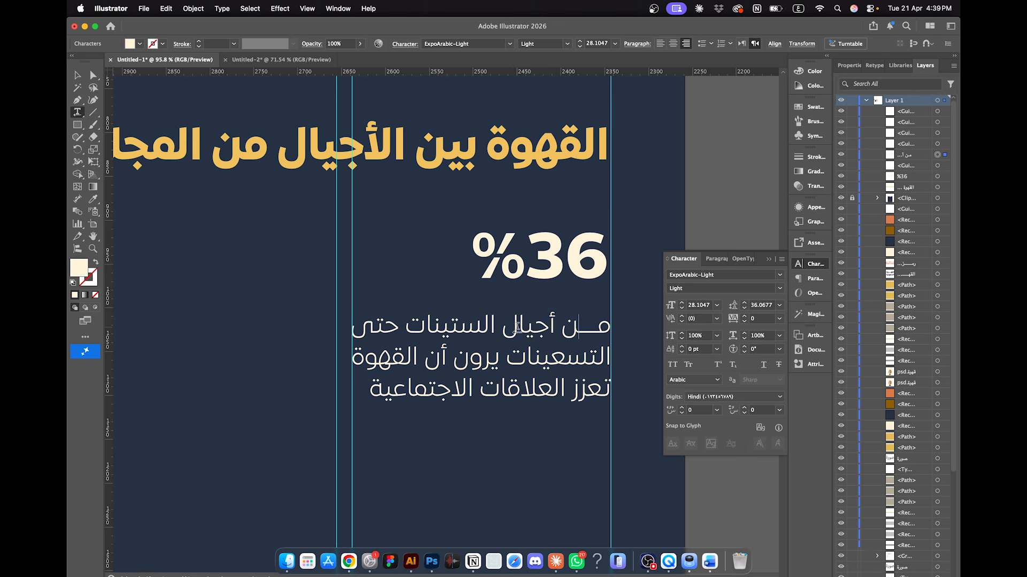
key(BackSpace)
key(BackSpace)
key(BackSpace)
click(536, 326)
text(ـ)
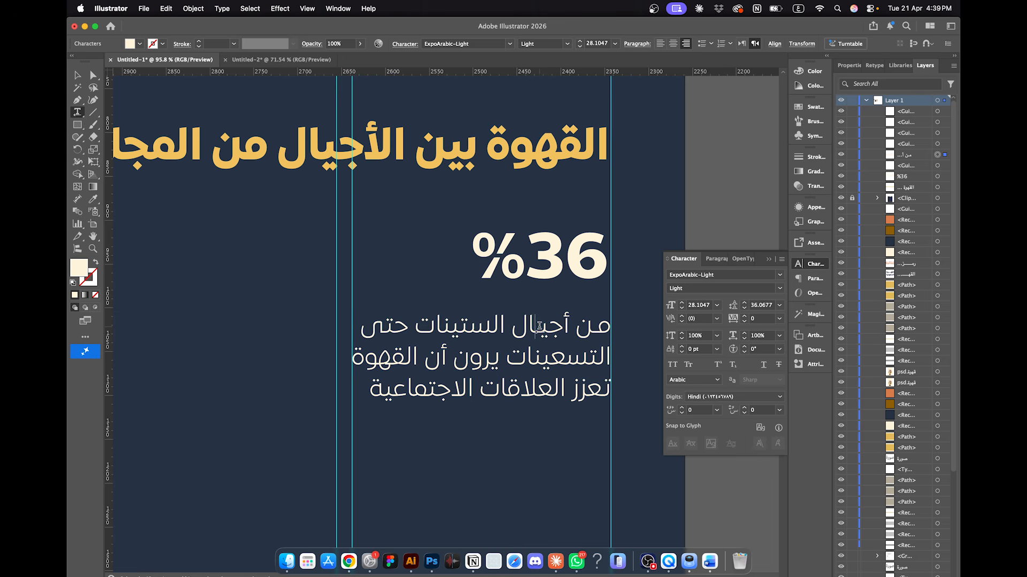
click(436, 328)
text(ـ)
key(BackSpace)
text(ـ)
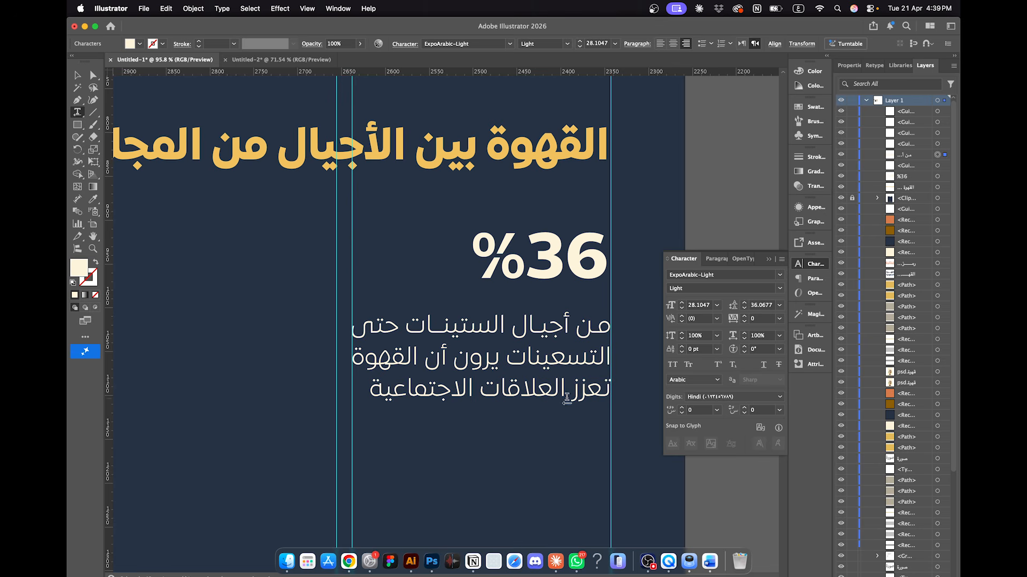
Step: Stretch the sentence's third line to the column width with kashidas in تعزز and العلاقات
click(587, 389)
text(ـ)
click(498, 386)
text(ـ)
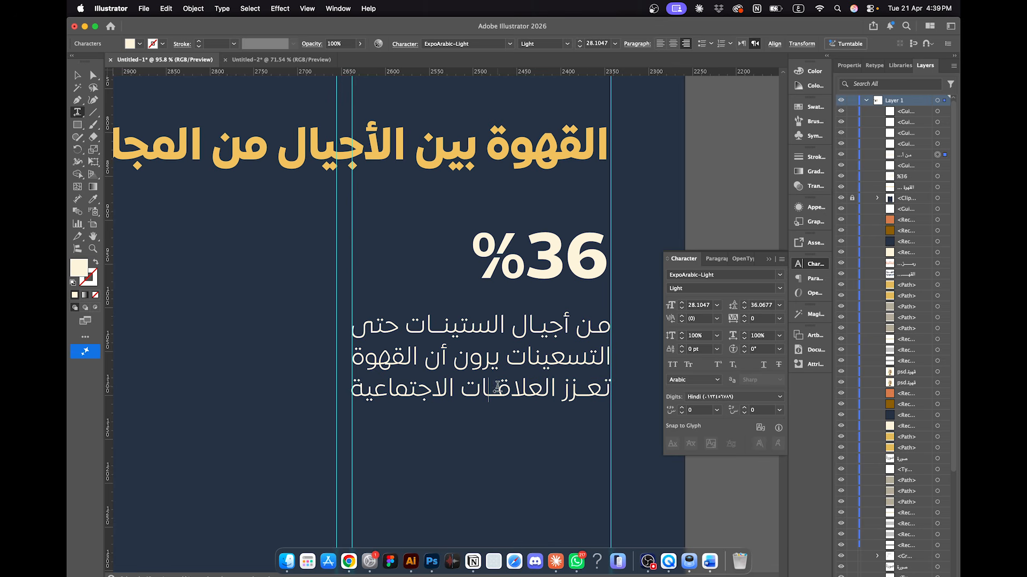
Step: Set the sentence's leading to 42 pt and move it up slightly, closer to %36
click(77, 77)
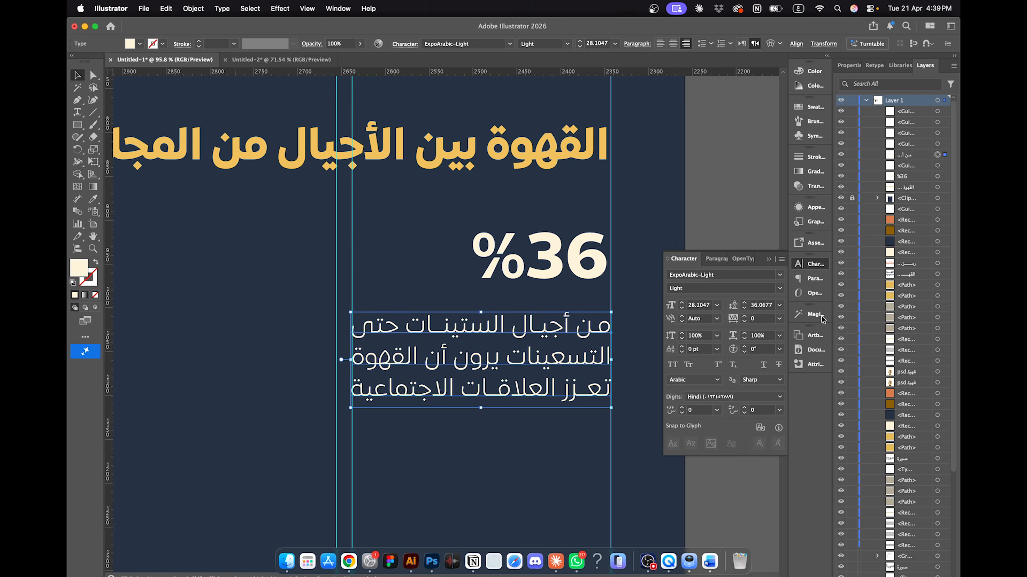
click(744, 303)
click(743, 303)
click(743, 303)
click(743, 303)
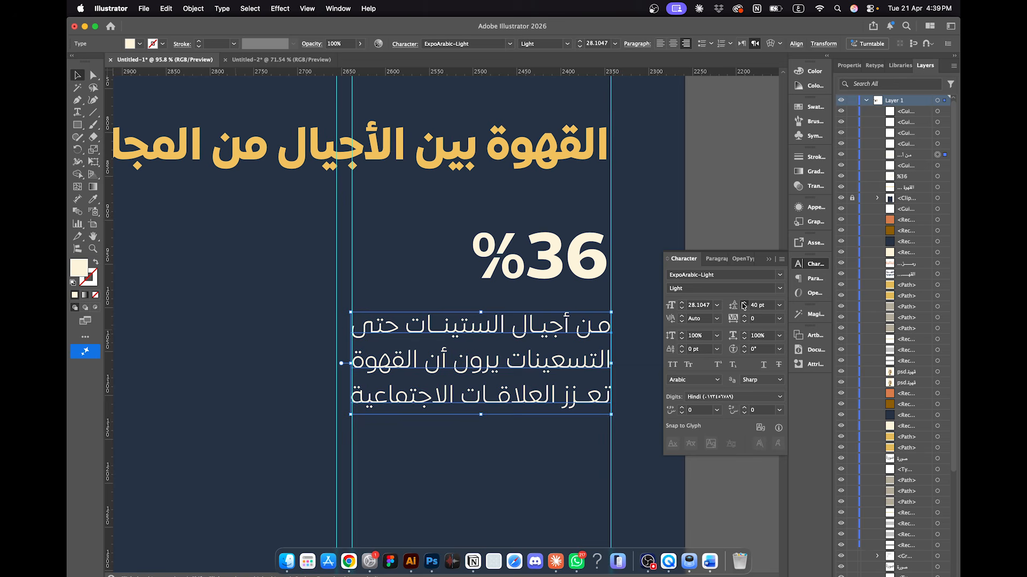
click(743, 302)
click(743, 303)
drag(547, 376, 547, 367)
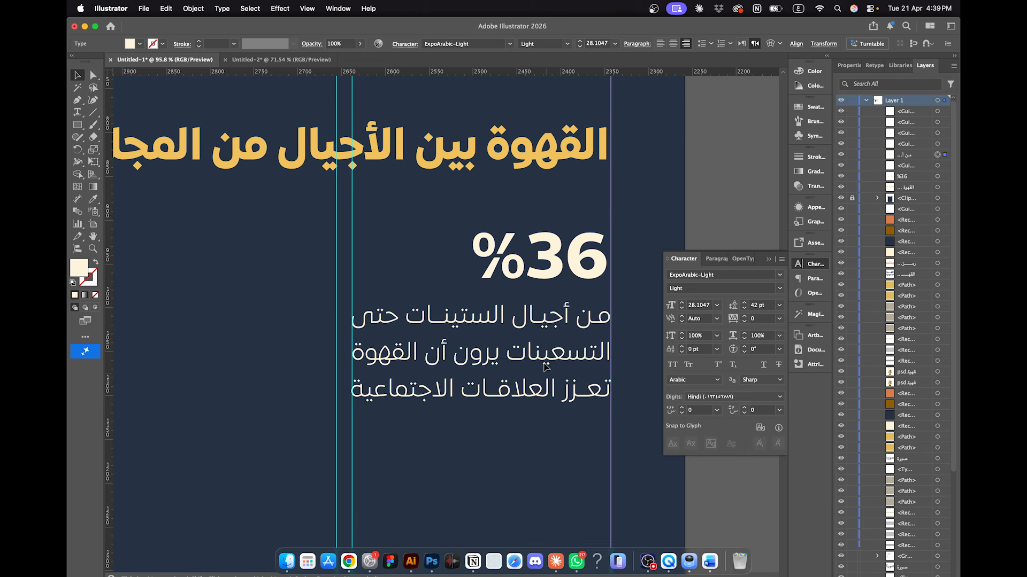
Step: Align %36 with the margin guide and duplicate it together with its sentence into the middle and left columns
shift+click(580, 274)
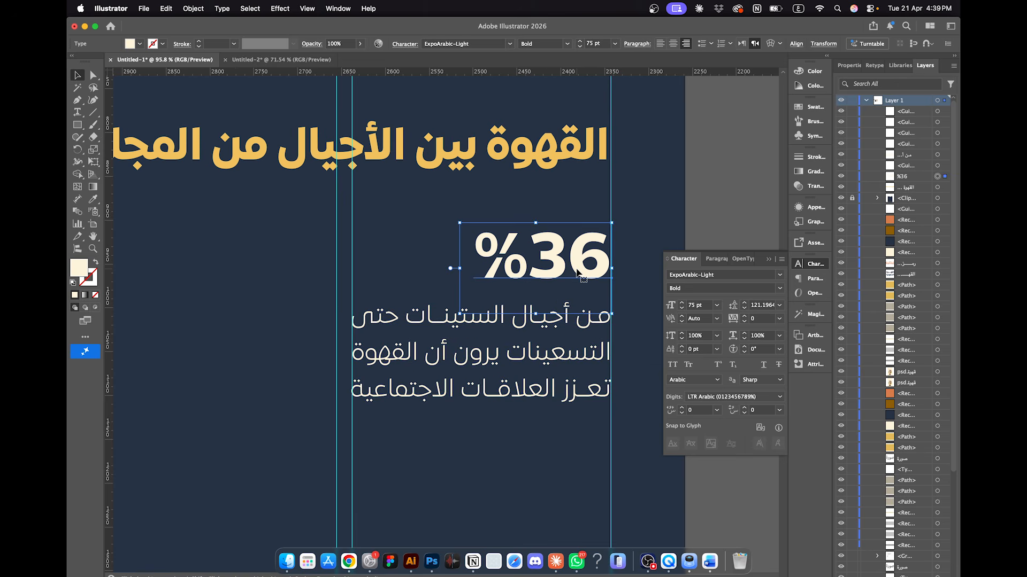
scroll(495, 357, down, 5)
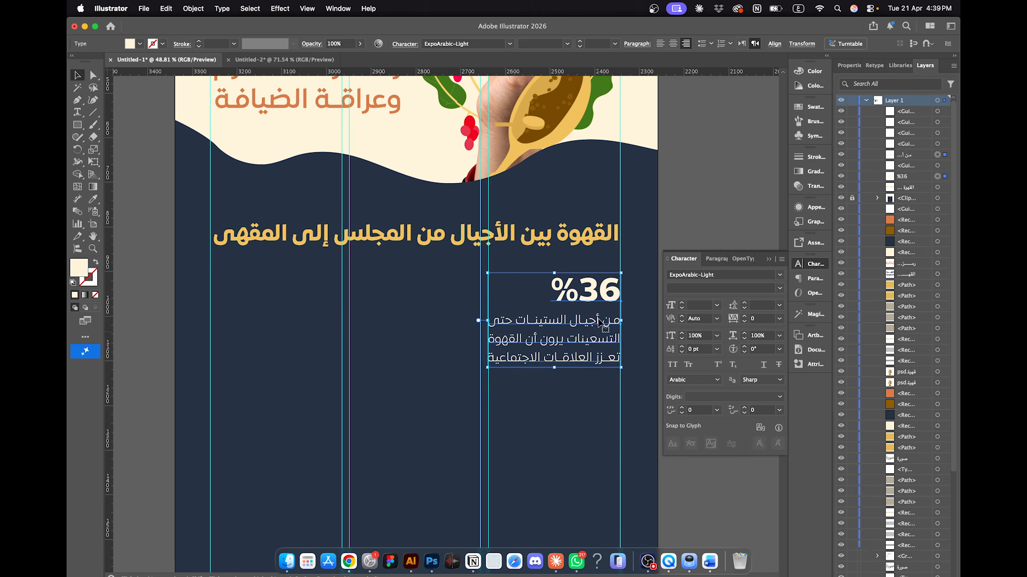
drag(584, 344, 321, 323)
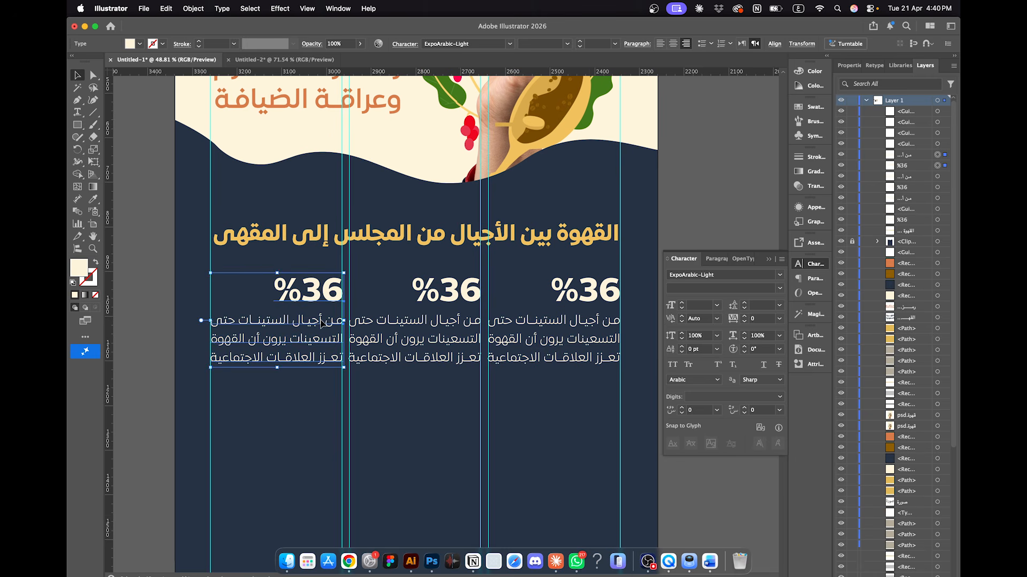
Step: Copy the %28 sentence from the Word document and paste it over the middle column's sentence in Illustrator
click(710, 562)
click(641, 276)
mouse_move(698, 251)
mouse_down()
mouse_move(410, 252)
mouse_move(699, 252)
mouse_up()
key(cmd+c)
click(430, 255)
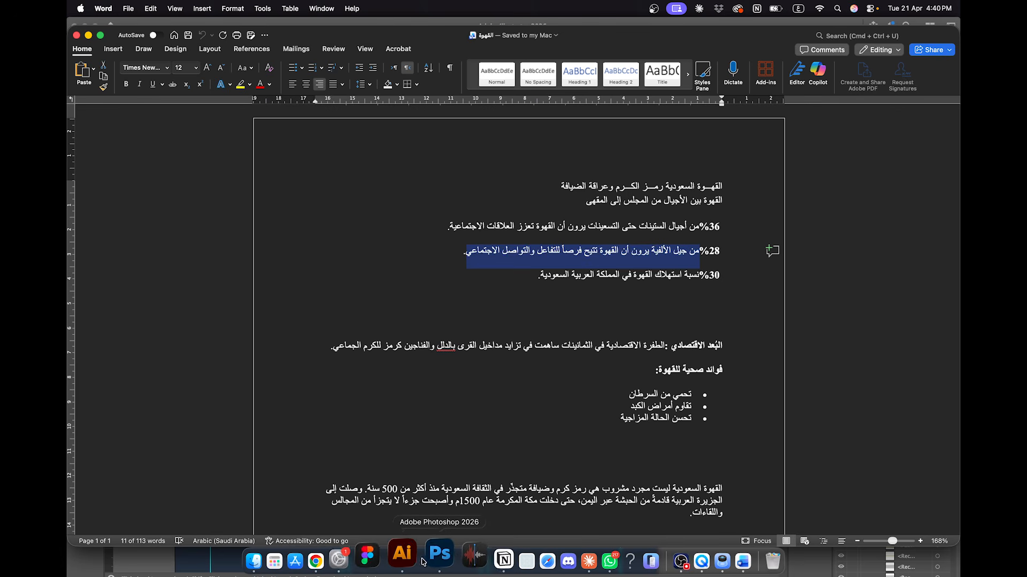
click(379, 559)
triple_click(424, 345)
key(cmd+v)
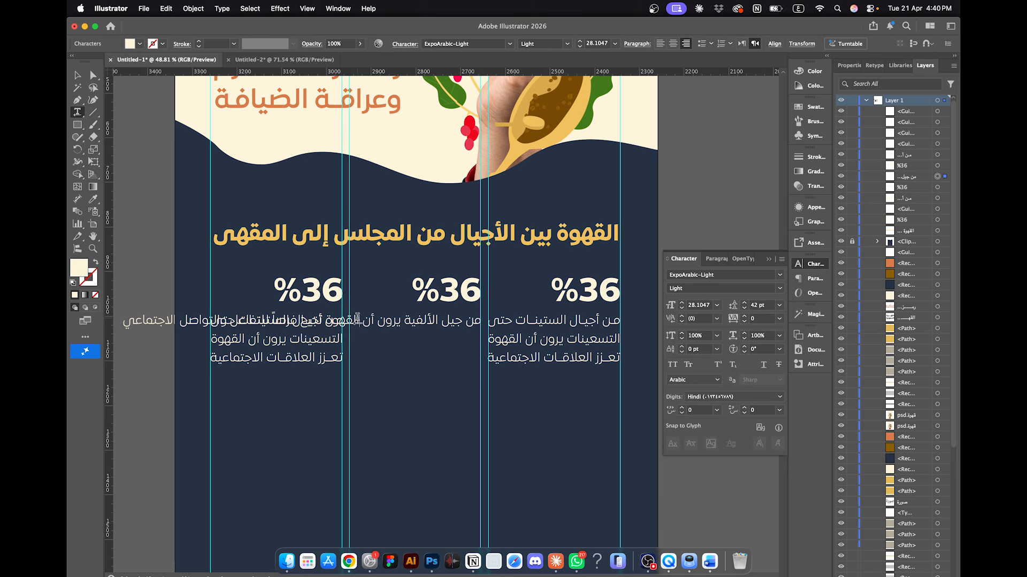
Step: Break the middle column's sentence into three lines, after أن and after للتفاعل
click(350, 339)
key(BackSpace)
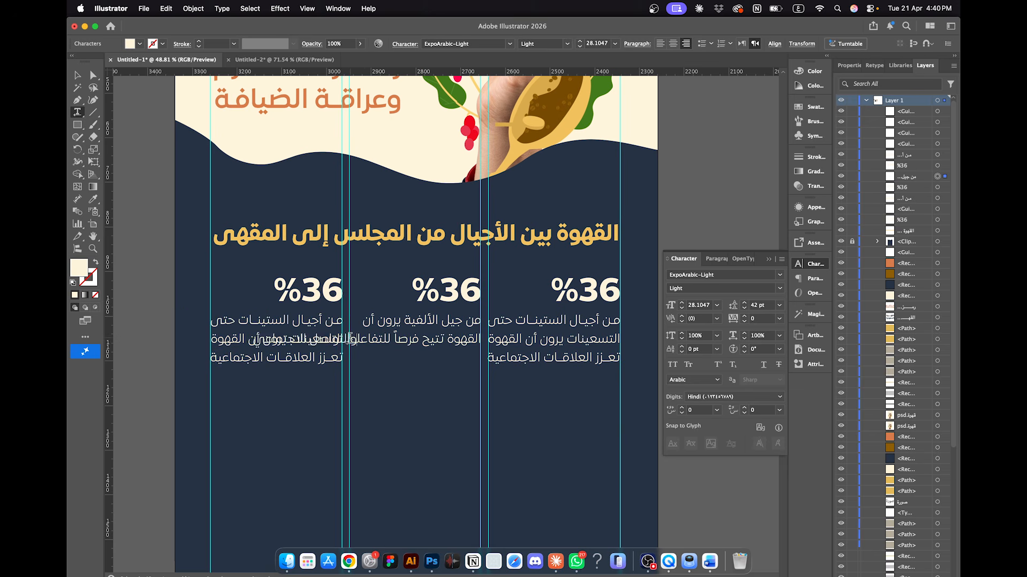
key(Return)
Step: Stretch the middle column's first two lines with kashidas in جيل, الألفية, يرون and القهوة
scroll(493, 374, up, 3)
scroll(492, 374, up, 3)
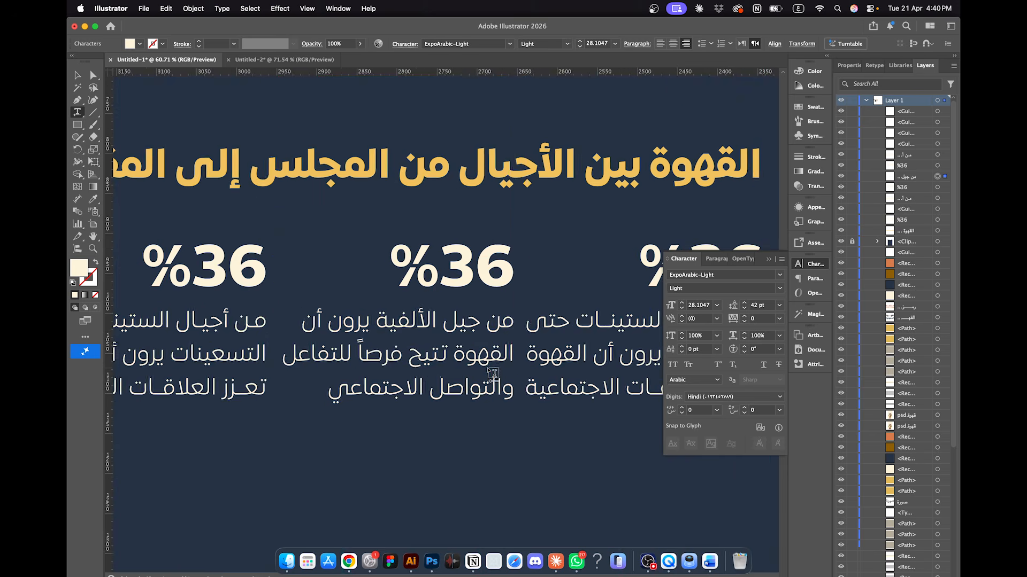
click(456, 321)
text(ــ)
click(382, 321)
text(ـ)
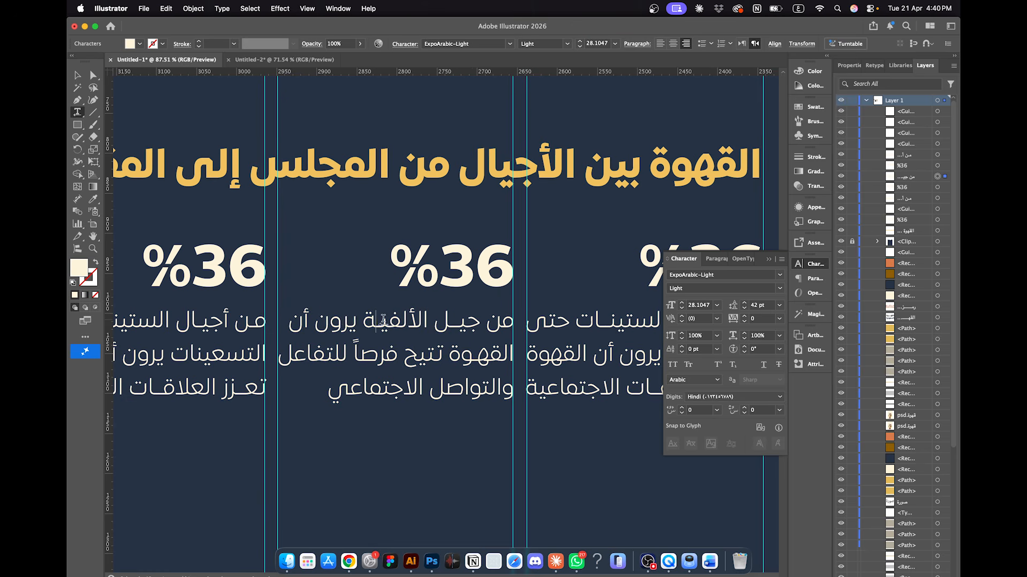
click(351, 320)
text(ـ)
Step: Copy the %30 sentence from the Word document and paste it over the left column's sentence in Illustrator
scroll(485, 336, left, 3)
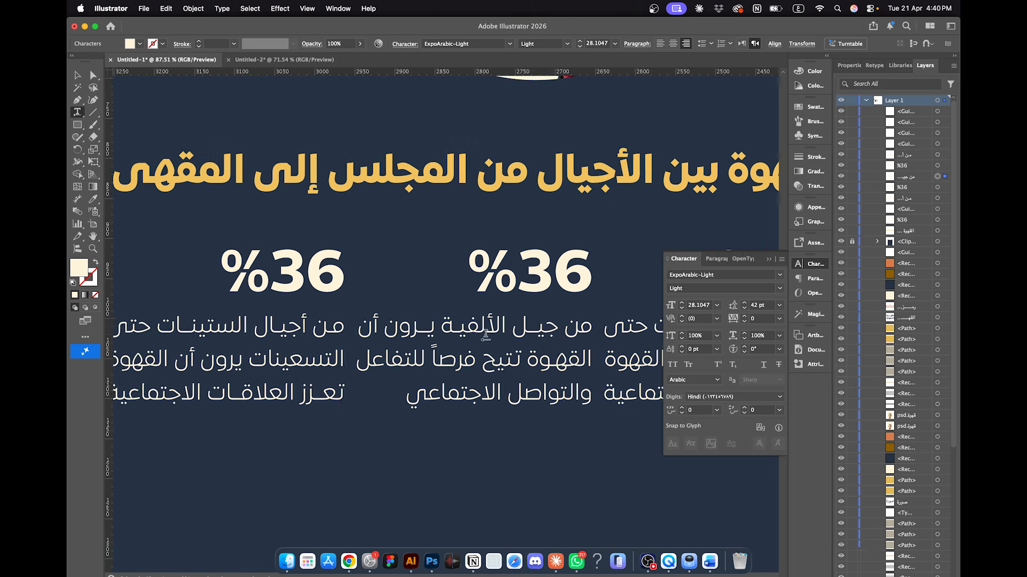
click(270, 358)
key(super+a)
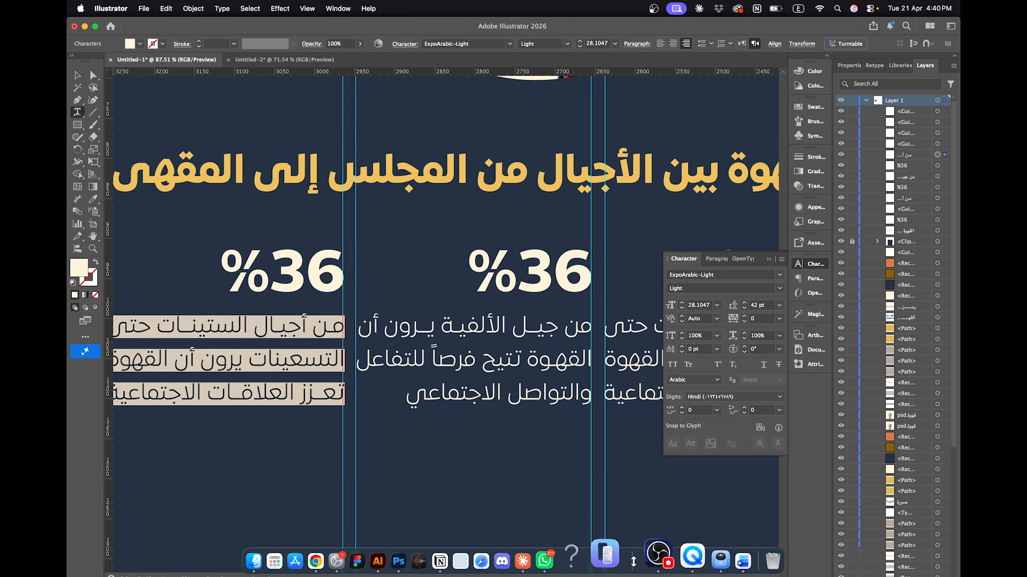
click(706, 556)
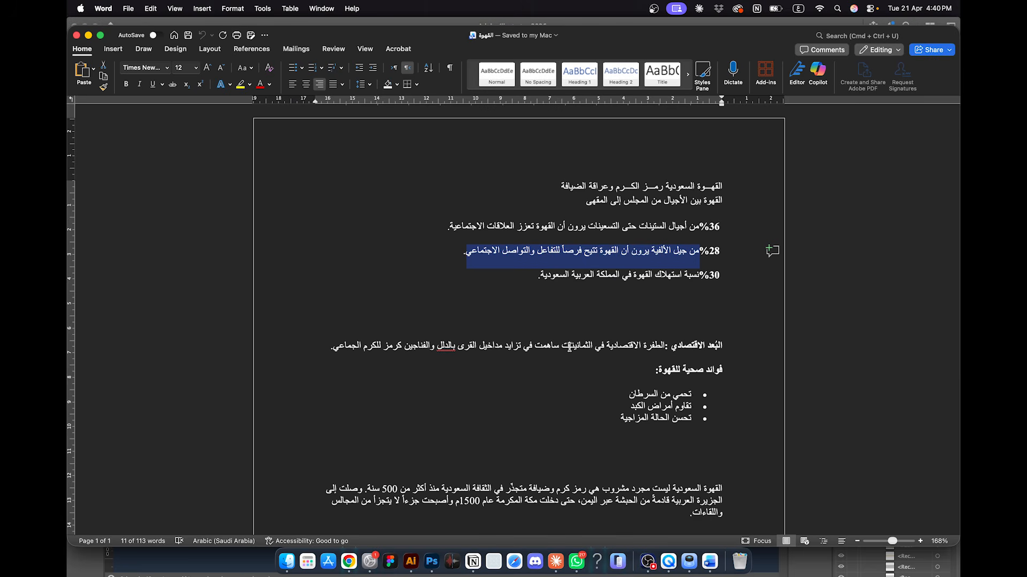
scroll(673, 250, down, 2)
mouse_move(699, 244)
mouse_down()
mouse_move(555, 243)
mouse_move(699, 245)
mouse_up()
key(super+c)
click(521, 244)
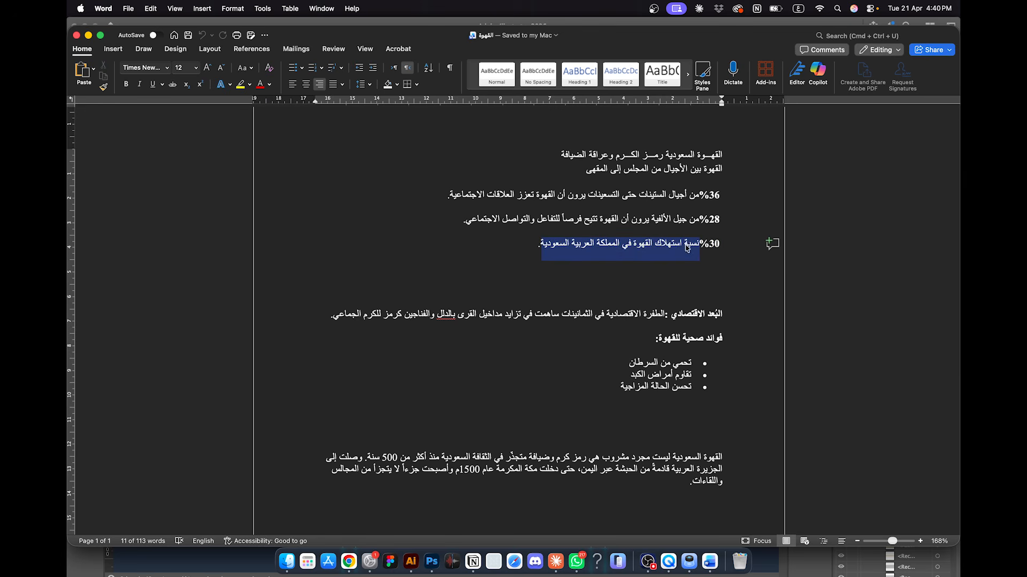
click(441, 556)
click(419, 562)
scroll(442, 422, left, 5)
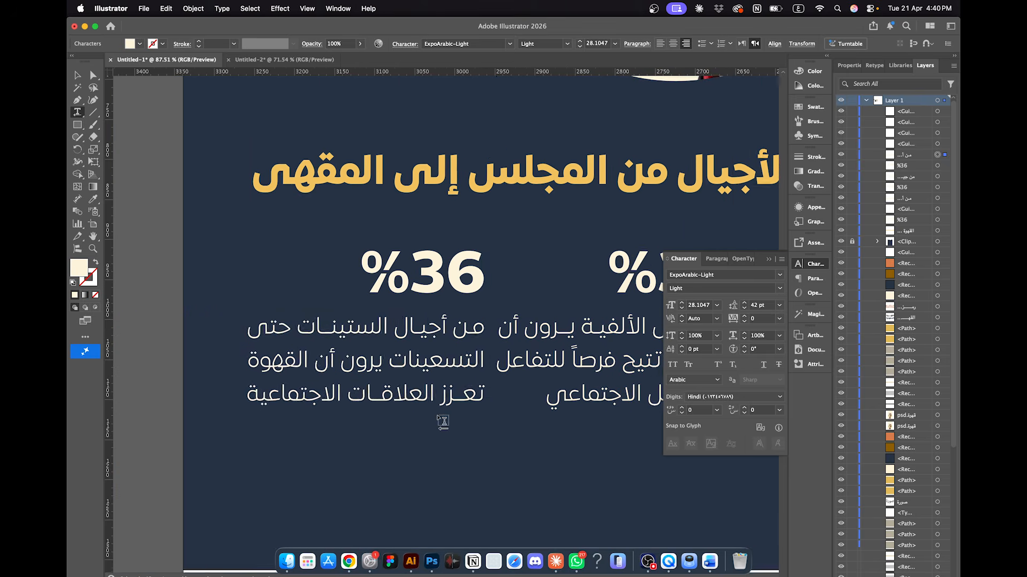
key(super+v)
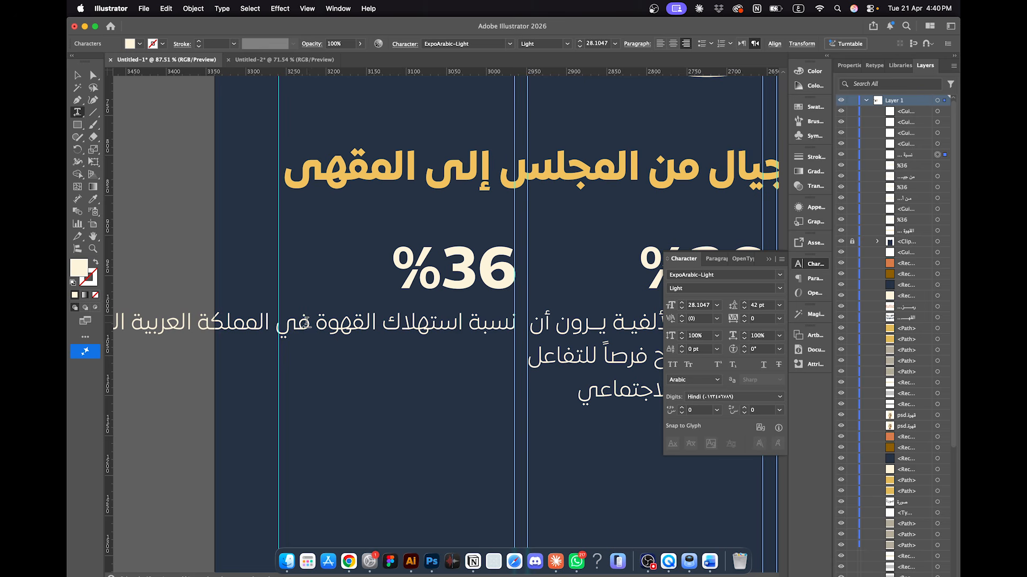
Step: Break the left column's sentence into three lines, after القهوة and after العربية
key(Return)
click(332, 355)
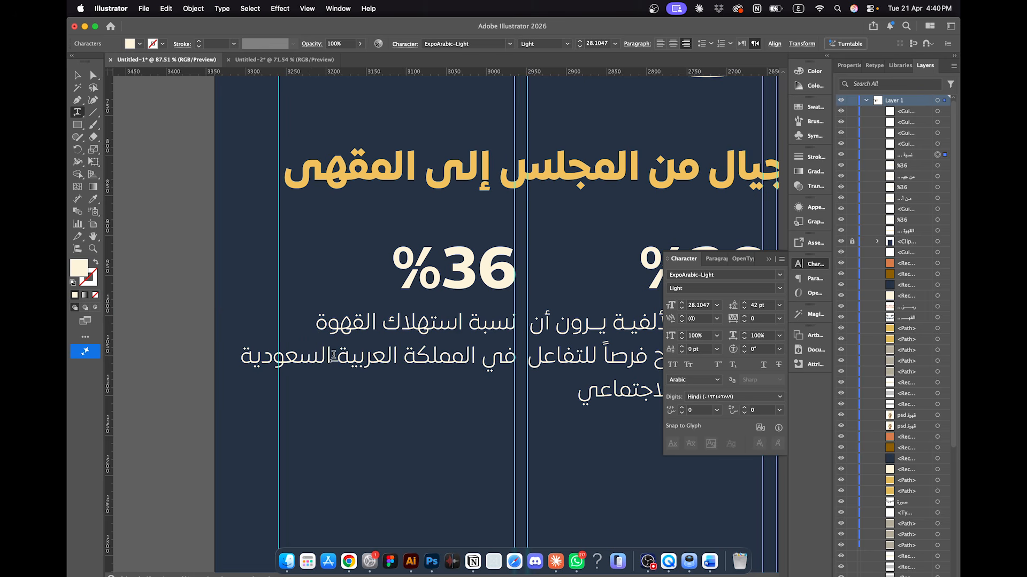
key(Return)
Step: Stretch the left column's second line to the column width with kashidas in في, المملكة and العربية
click(502, 359)
text(ـــ)
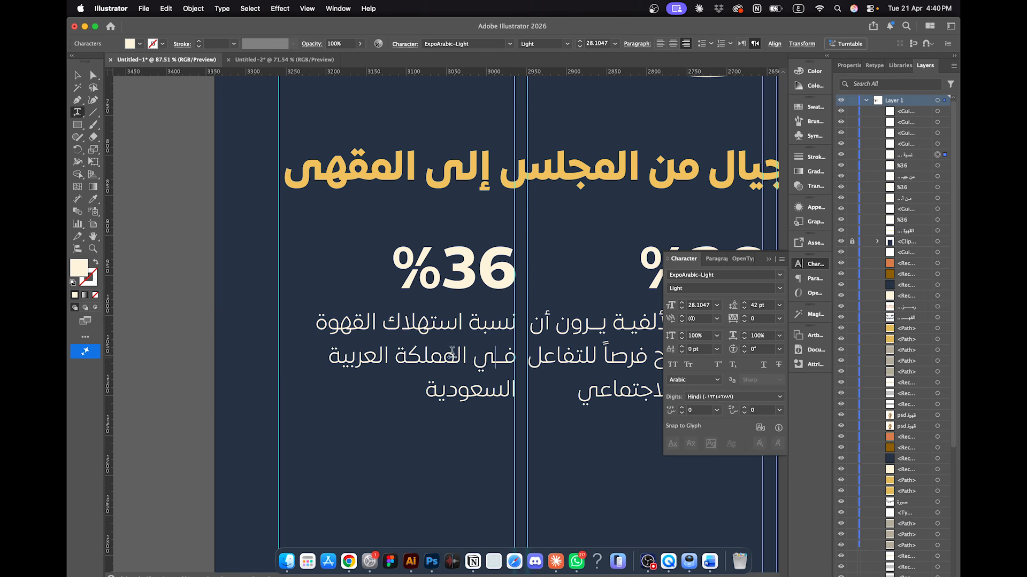
click(402, 359)
text(ــ)
click(325, 359)
text(ـــ)
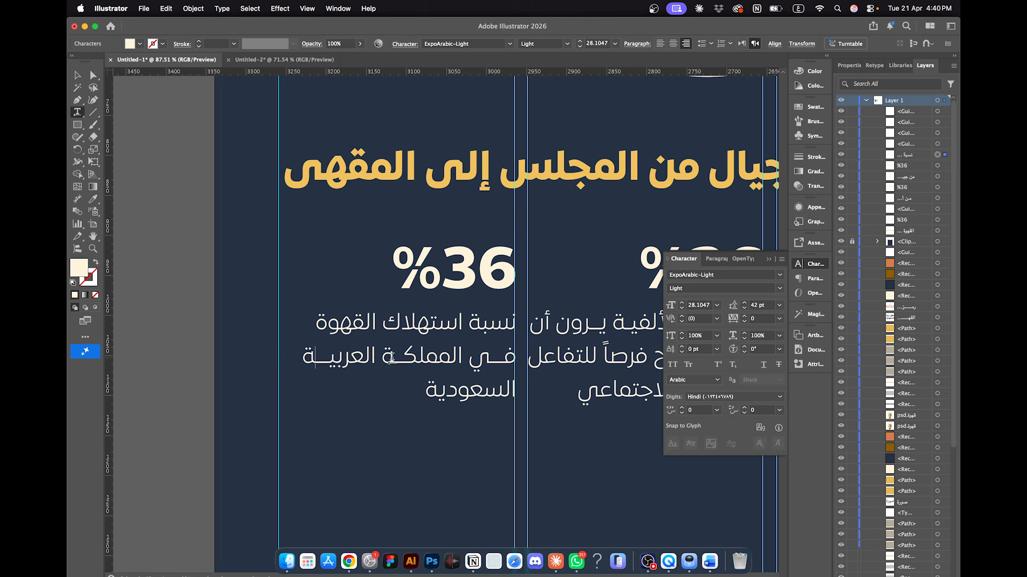
click(395, 357)
text(ـــ)
click(494, 358)
text(ـــ)
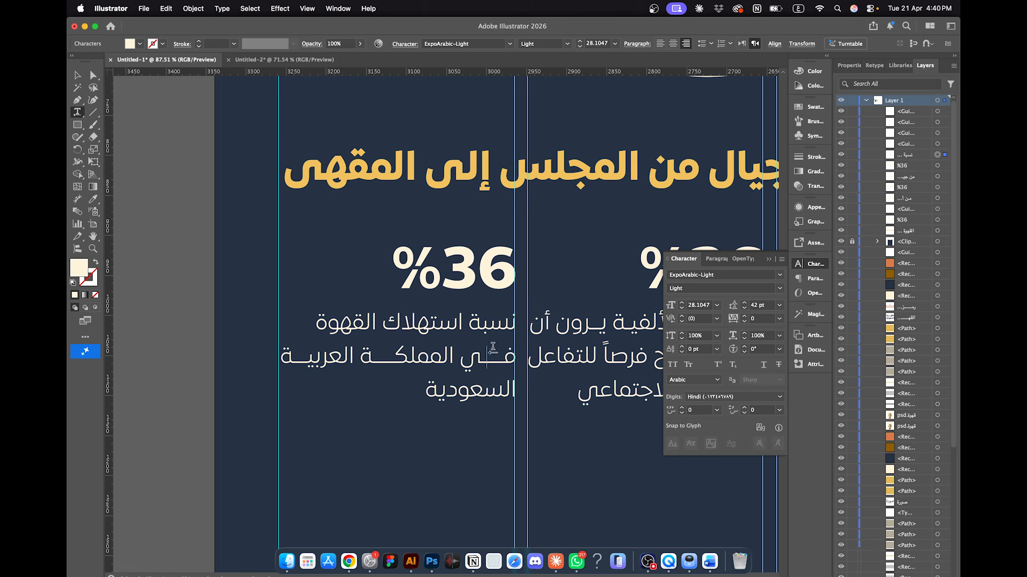
Step: Stretch the left column's first line to the column width with kashidas in نسبة, استهلاك and القهوة
click(478, 324)
text(ــ)
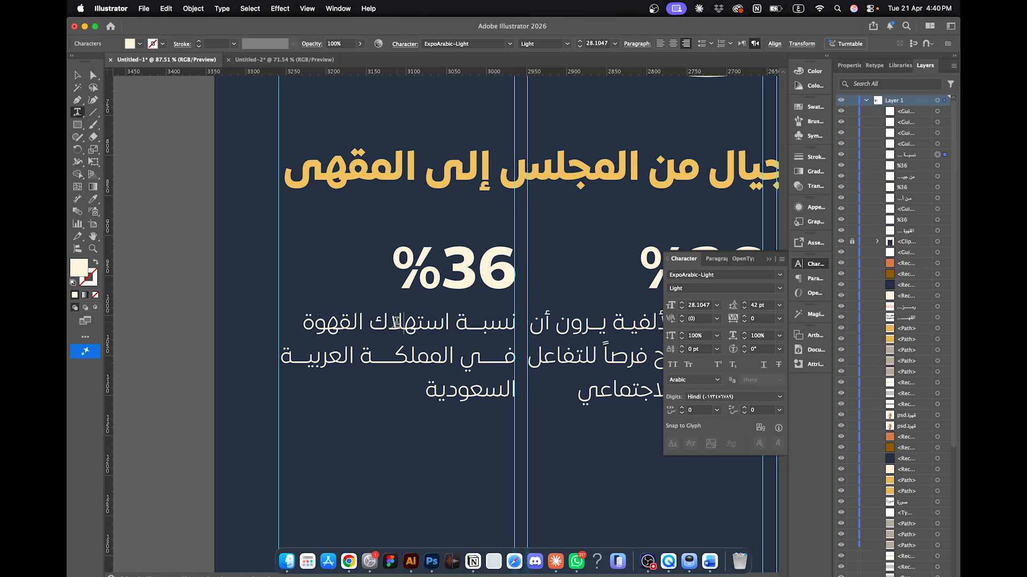
text(ـوة فــ)
click(312, 323)
text(ـ)
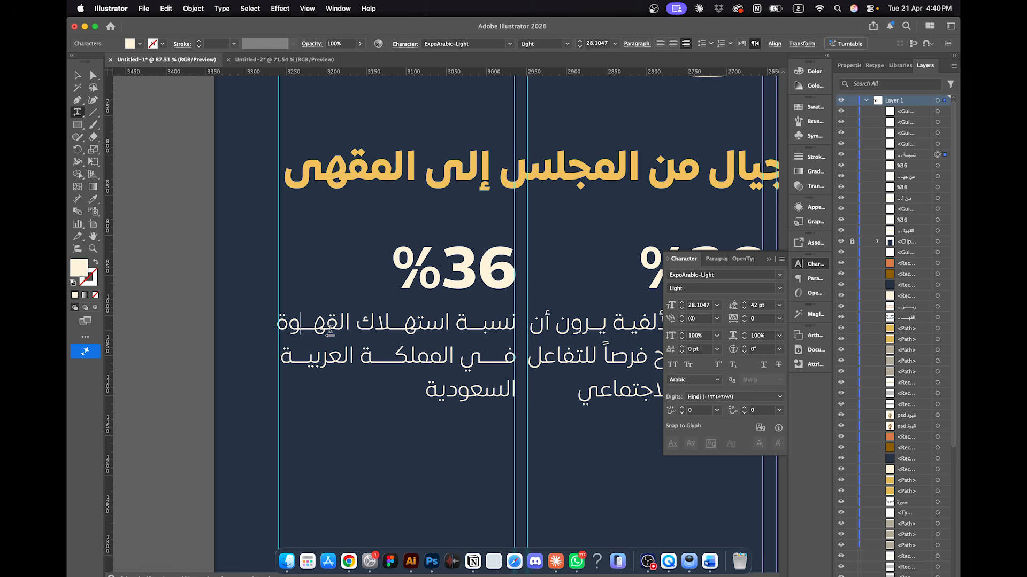
Step: Remove the excess kashida from القهوة in the left column's first line and add kashidas to السعودية in its third line
key(BackSpace)
click(441, 387)
text(ــ)
click(77, 75)
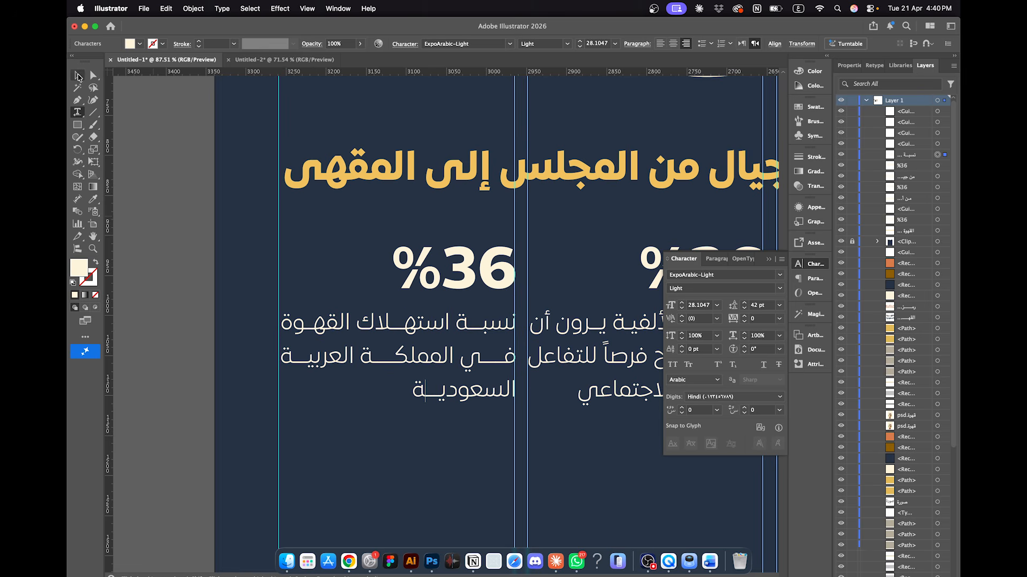
click(169, 234)
Step: Check the last percentage in the Word document and change the left column's percentage to %30 in Illustrator
scroll(495, 313, right, 3)
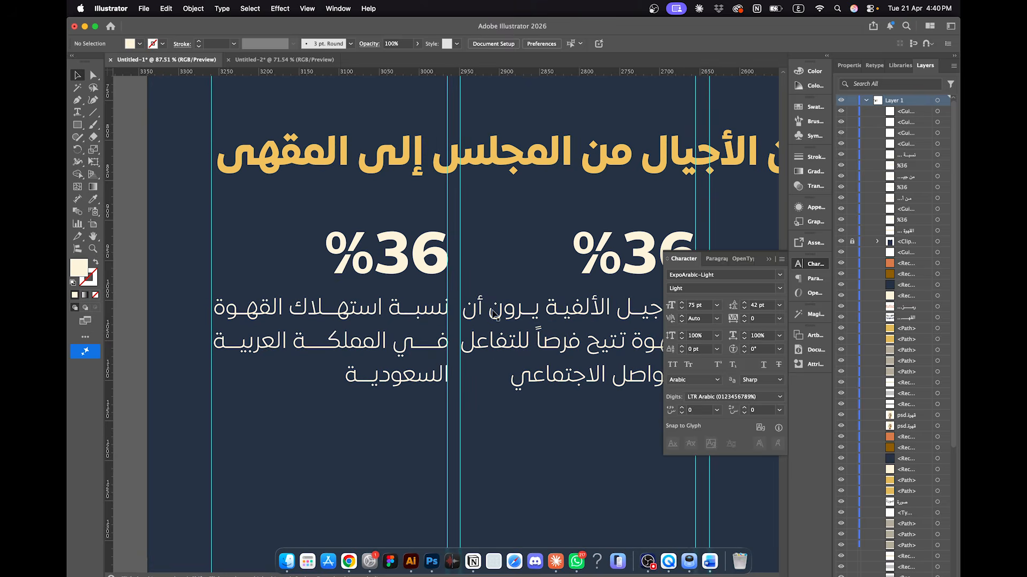
click(709, 561)
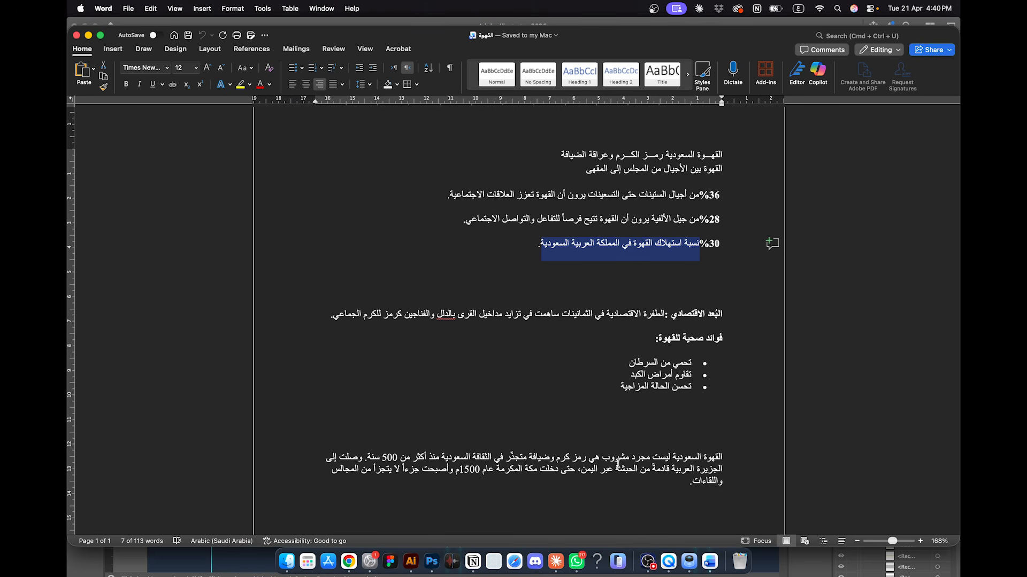
click(416, 563)
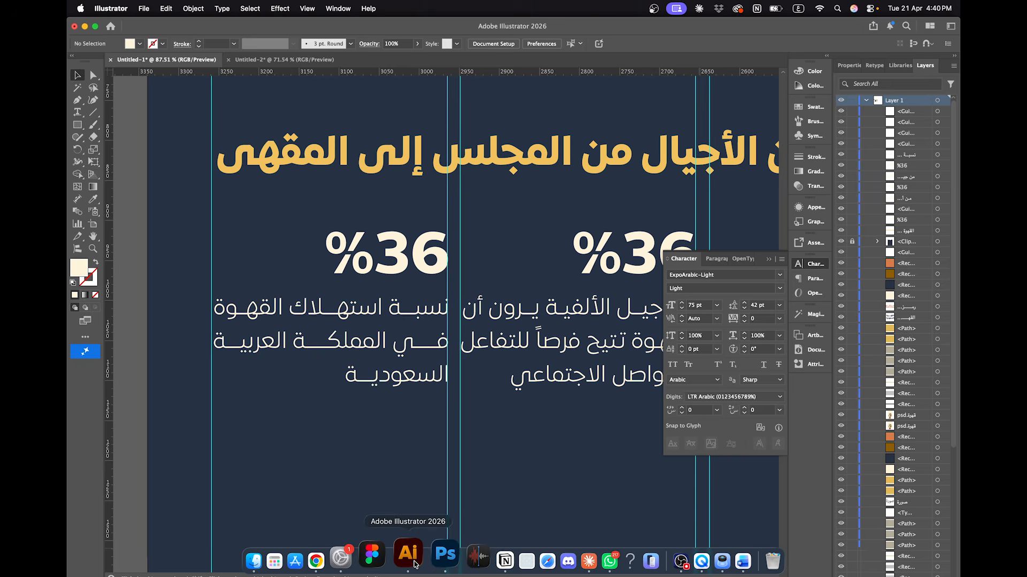
triple_click(395, 260)
drag(389, 258, 438, 257)
key(ctrl+space)
text(2)
key(BackSpace)
text(30)
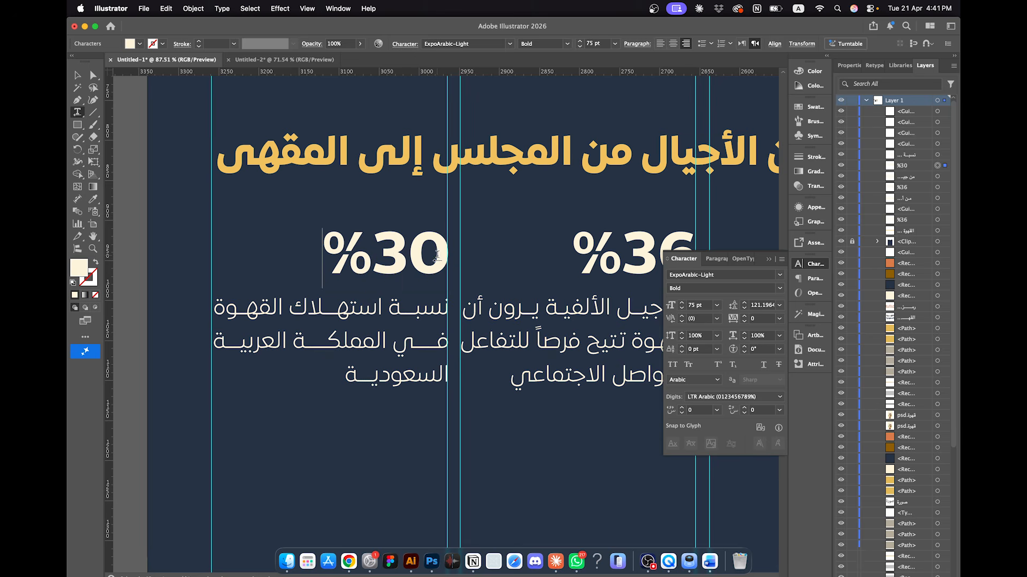
Step: Change the middle column's percentage to %28 and preview the whole poster without the surrounding workspace
scroll(436, 255, right, 5)
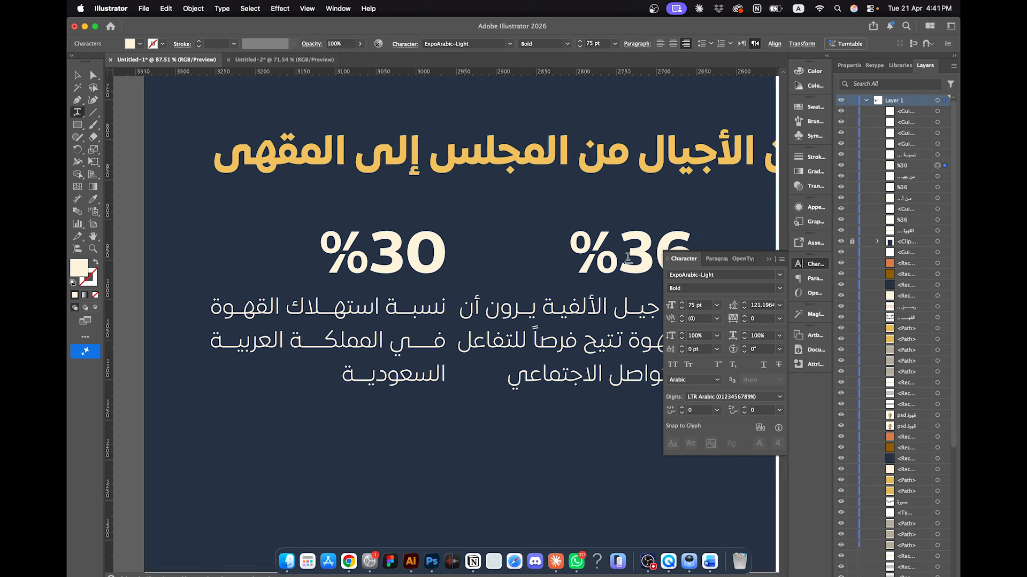
drag(535, 251, 613, 242)
text(2)
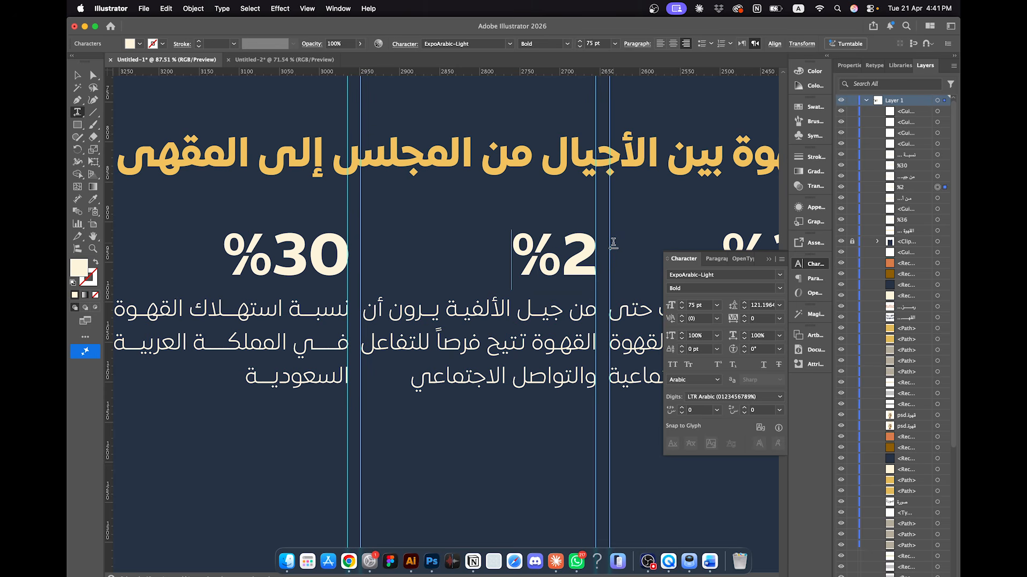
text(8)
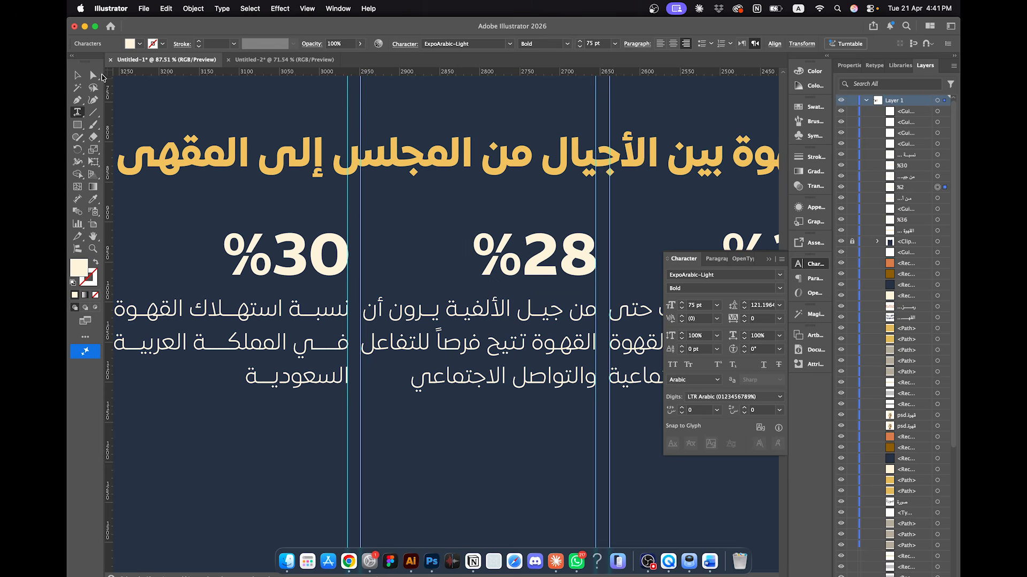
click(79, 76)
key(super+0)
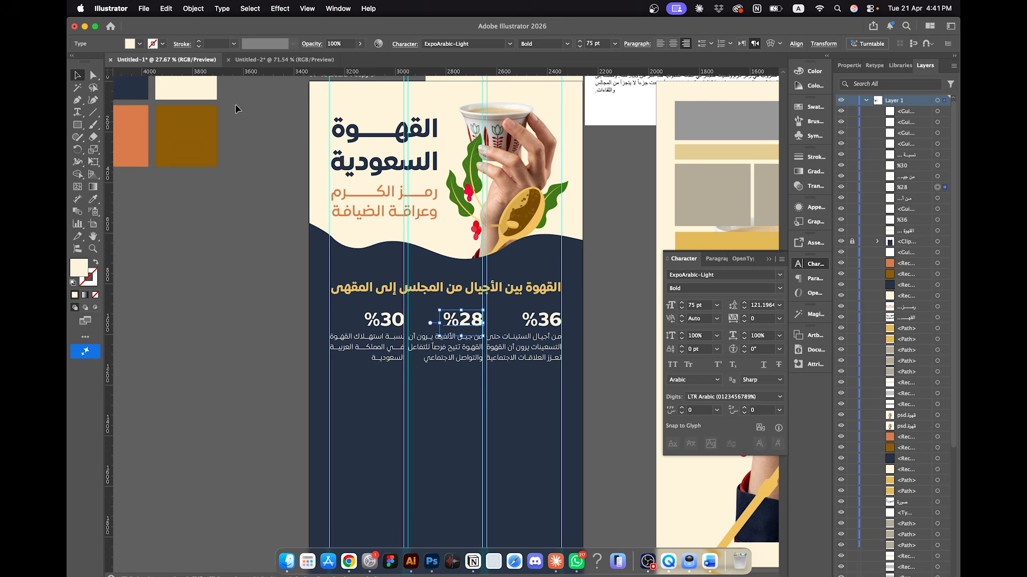
click(307, 8)
click(321, 100)
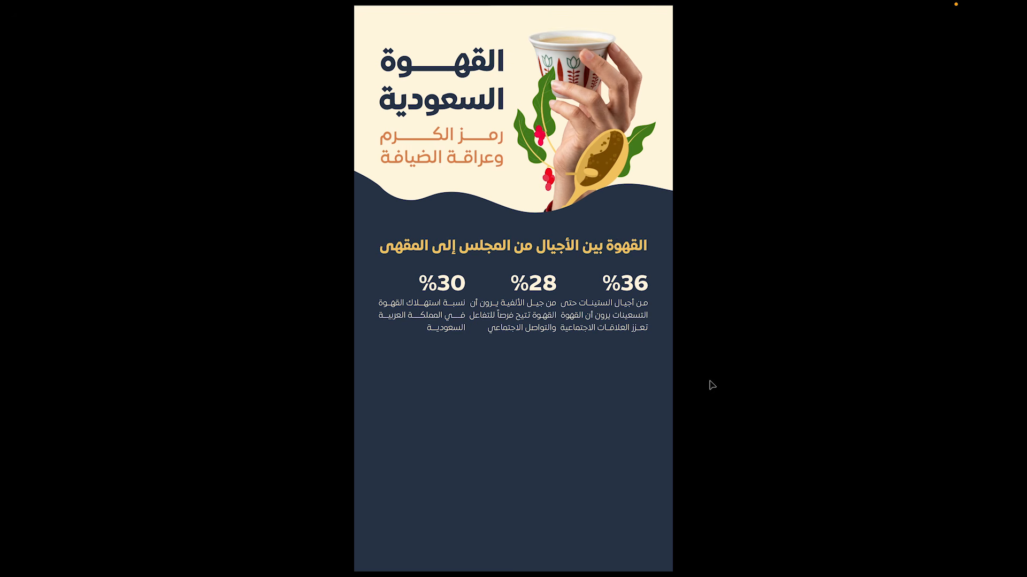
key(Escape)
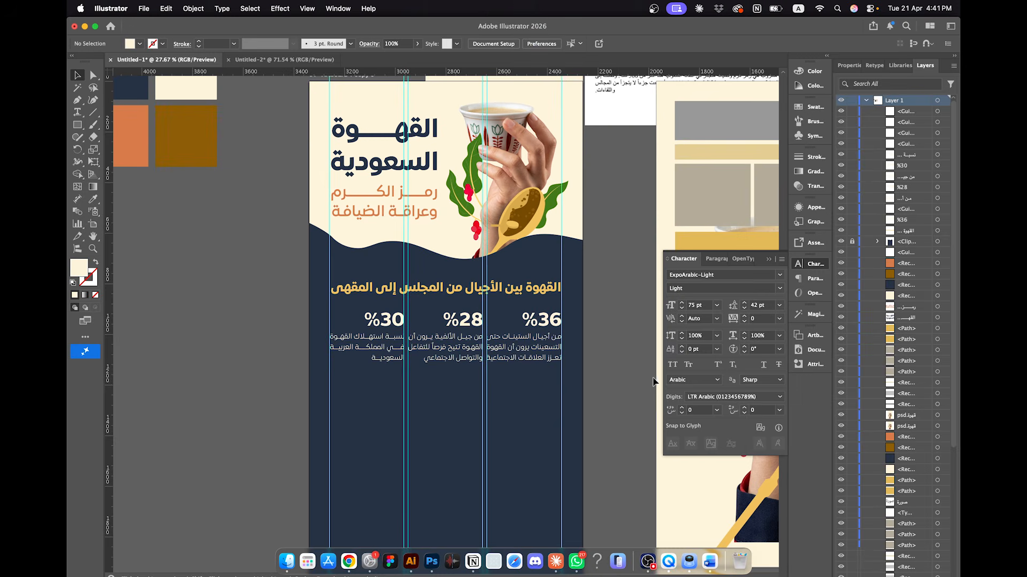
Step: Scale the three columns of percentages and sentences down together, bringing the percentages to about 71.5 pt
scroll(617, 321, down, 1)
drag(590, 279, 469, 412)
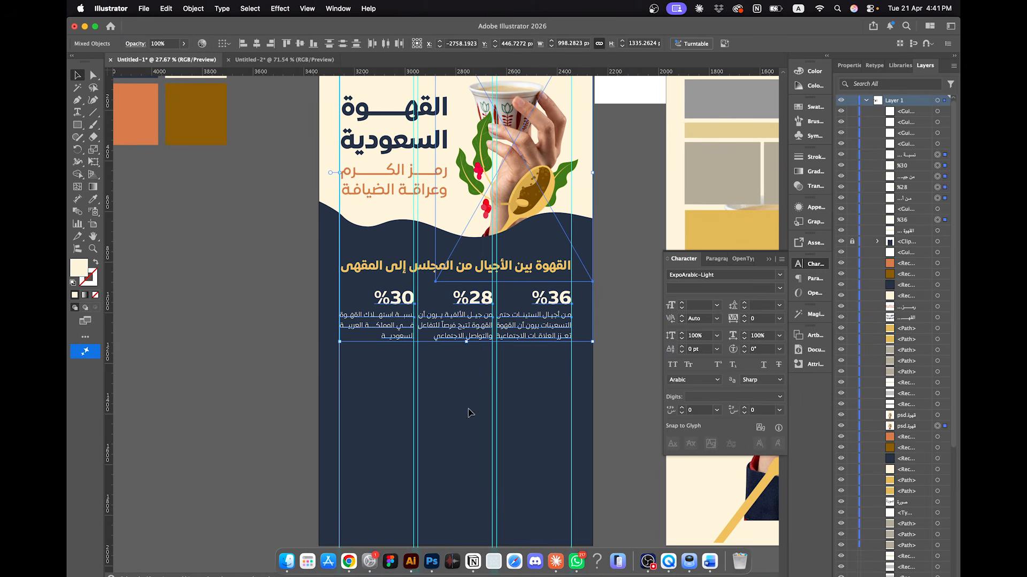
shift+click(540, 194)
drag(572, 315, 560, 316)
click(625, 294)
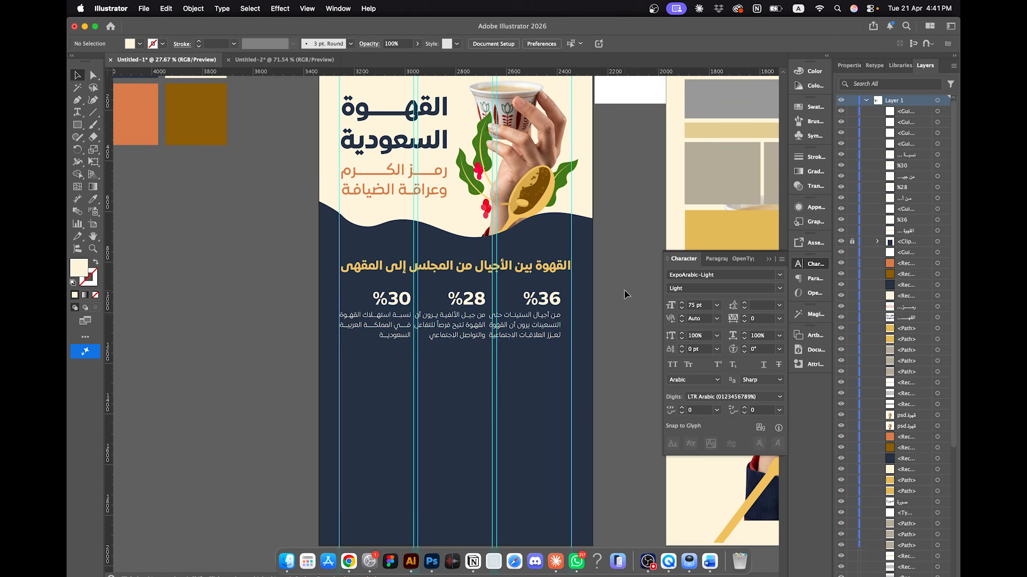
Step: Align the %36 column with the poster's outer right guide and the %30 column with the outer left guide
scroll(625, 293, up, 2)
click(516, 308)
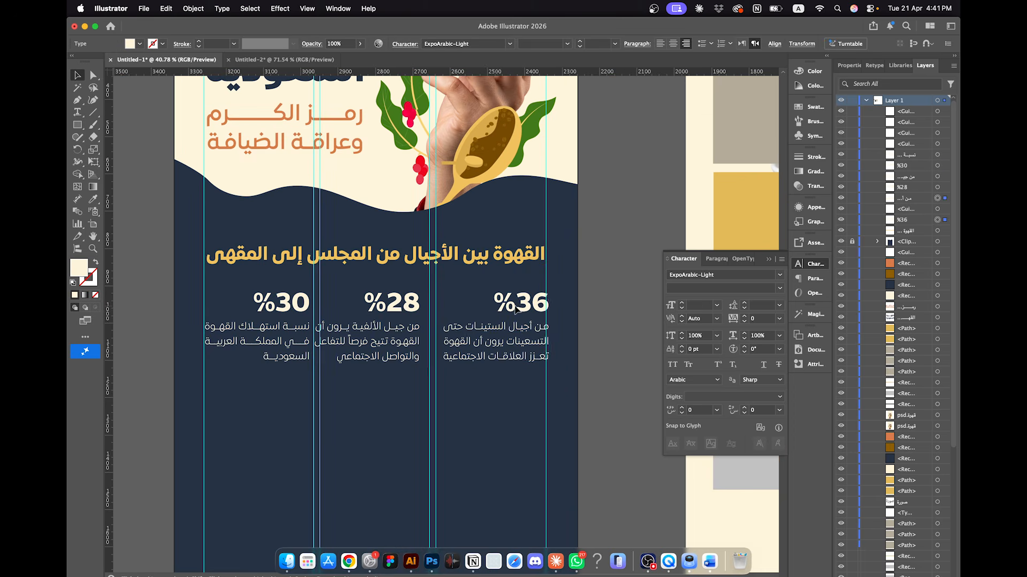
drag(515, 308, 478, 307)
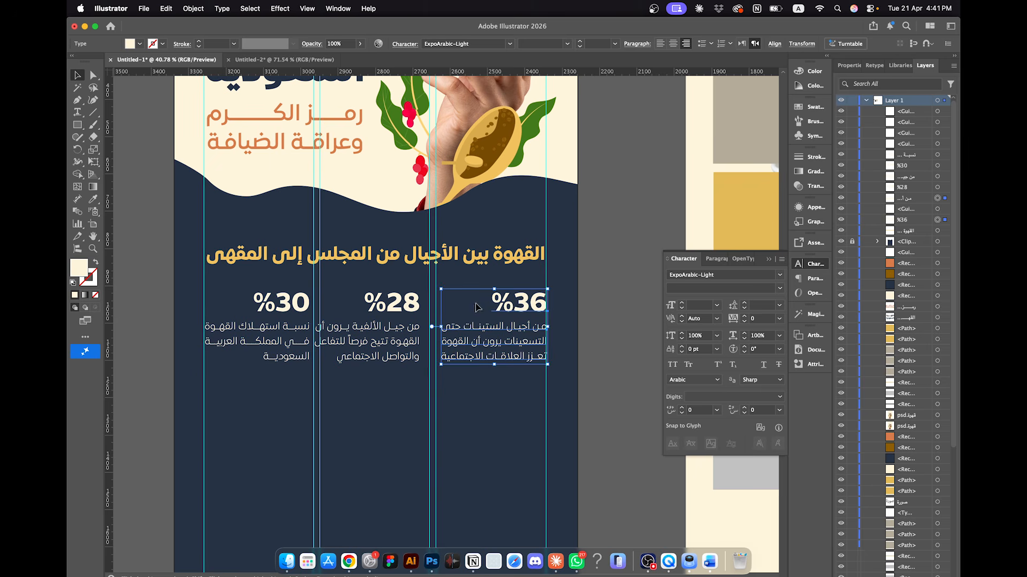
click(302, 329)
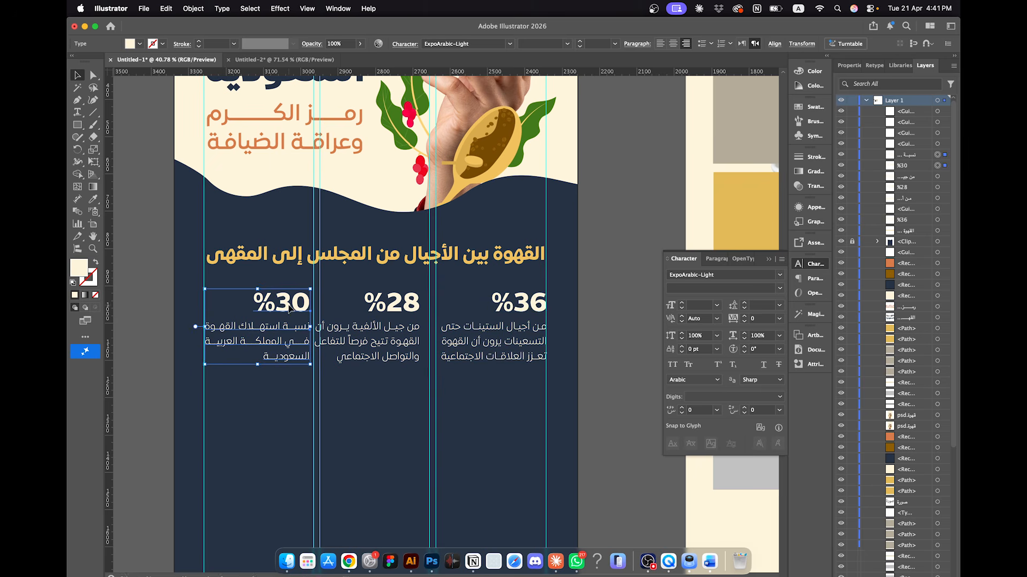
drag(300, 306, 299, 306)
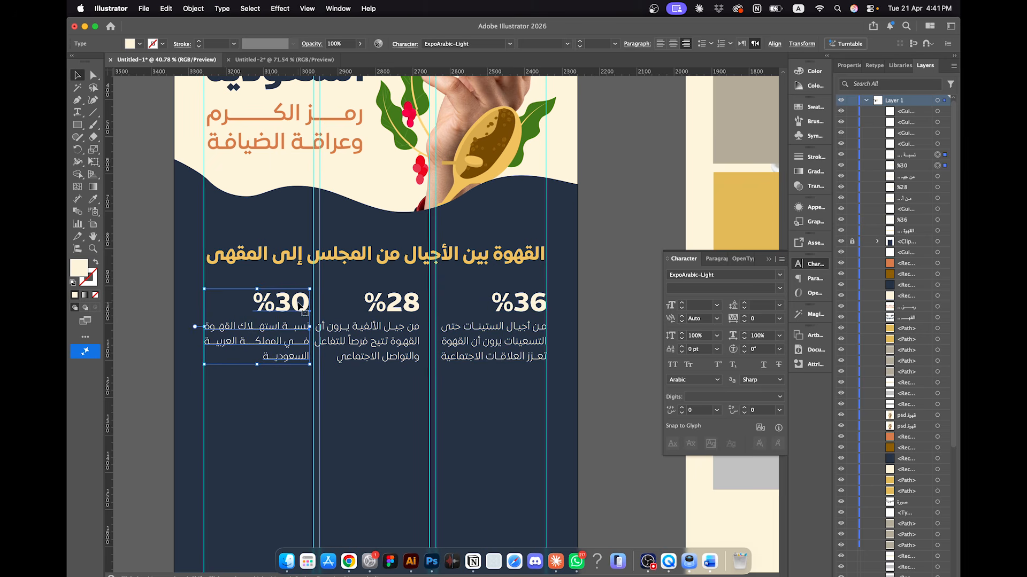
Step: Group the %28 percentage with its sentence and centre the group horizontally on the artboard
click(369, 353)
click(380, 330)
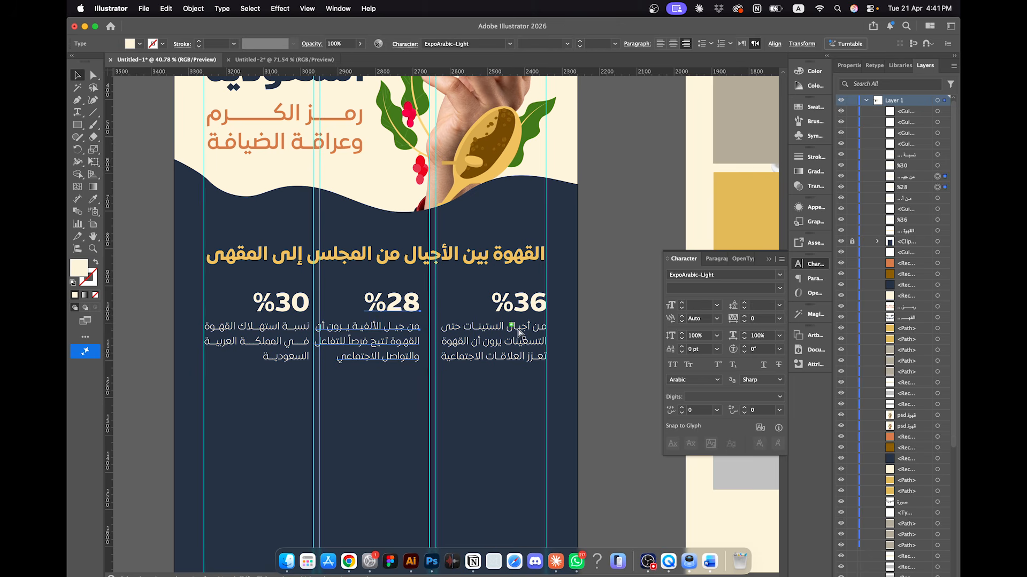
key(super+g)
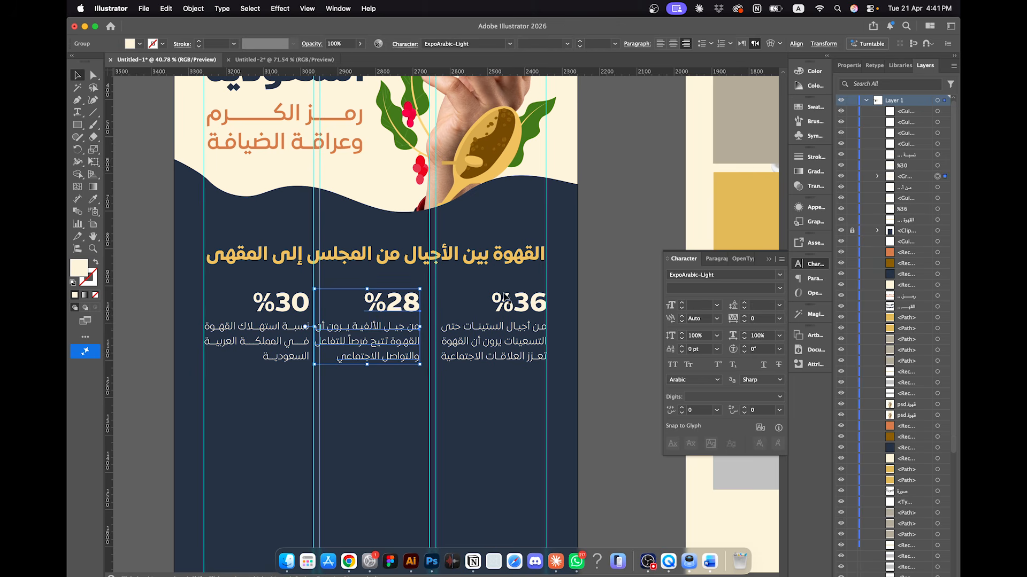
click(795, 43)
click(707, 74)
click(618, 240)
click(618, 240)
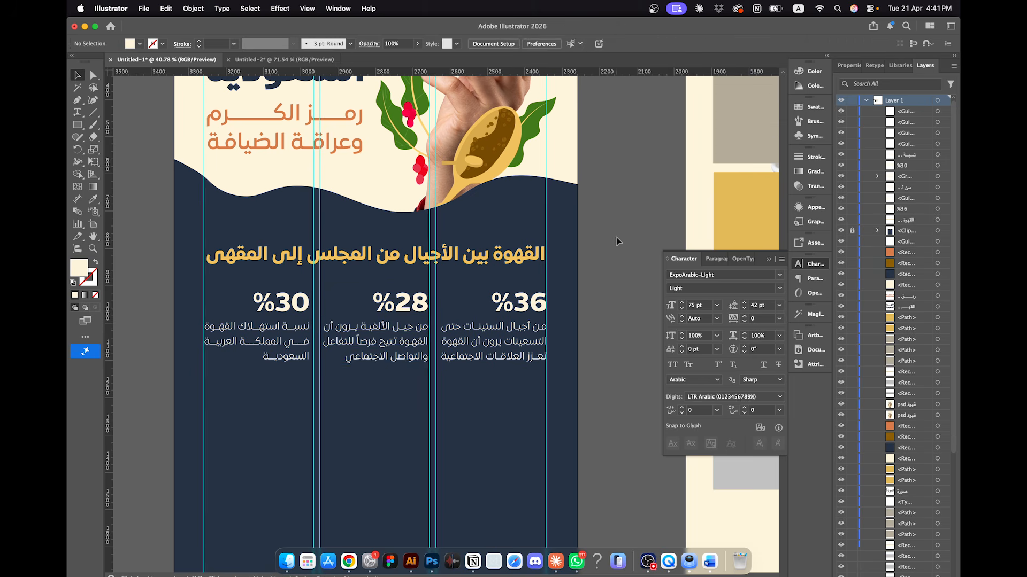
Step: Examine the spacing between the three columns with the guides hidden and preview the whole poster full screen
scroll(510, 296, up, 5)
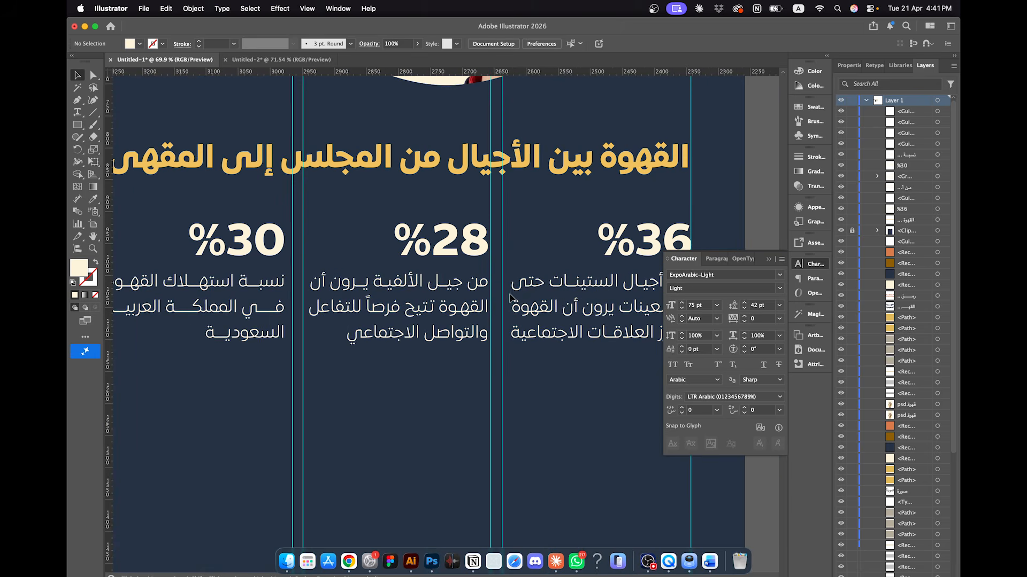
scroll(538, 289, down, 4)
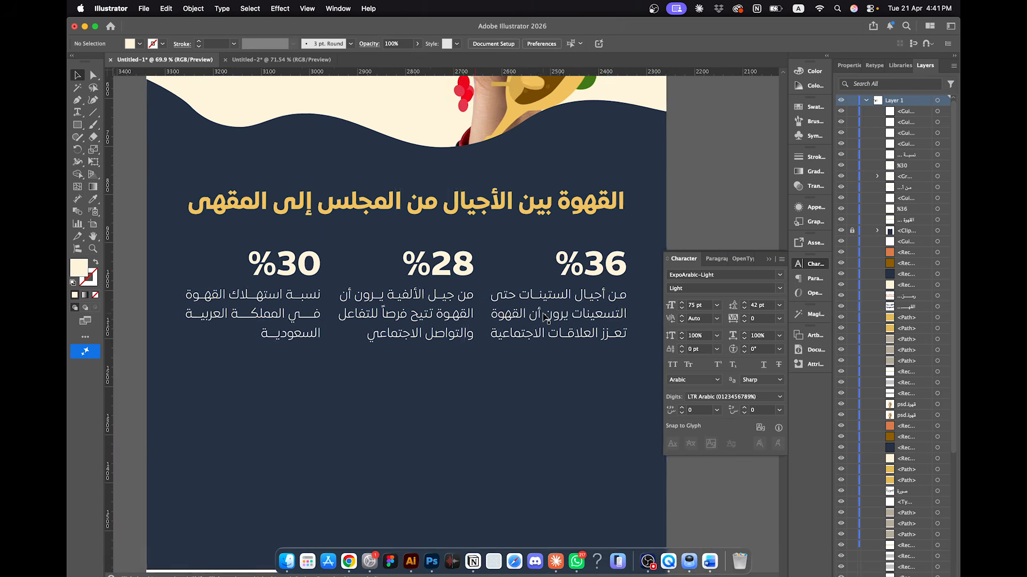
scroll(542, 317, right, 5)
click(582, 318)
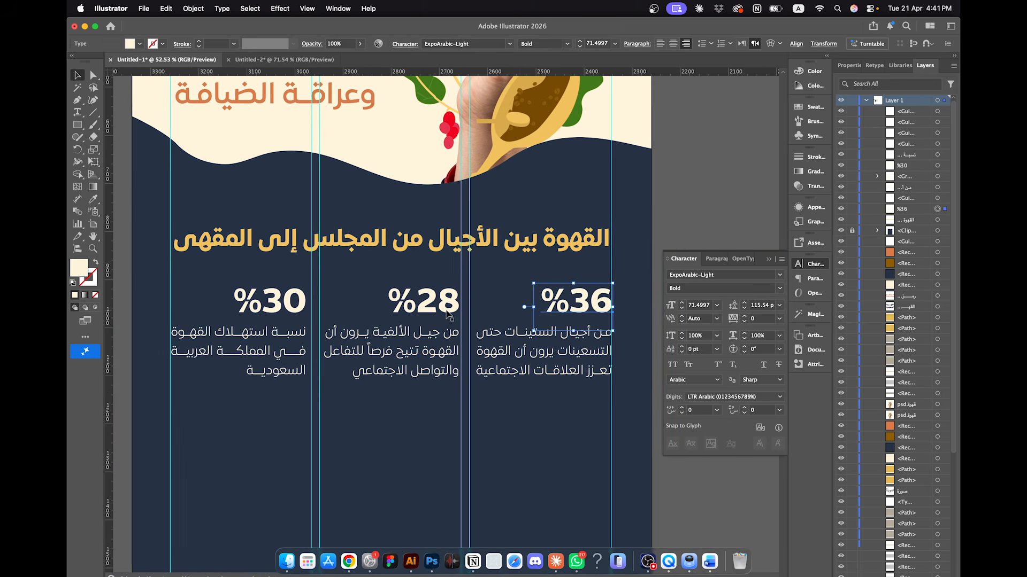
shift+click(380, 313)
click(685, 191)
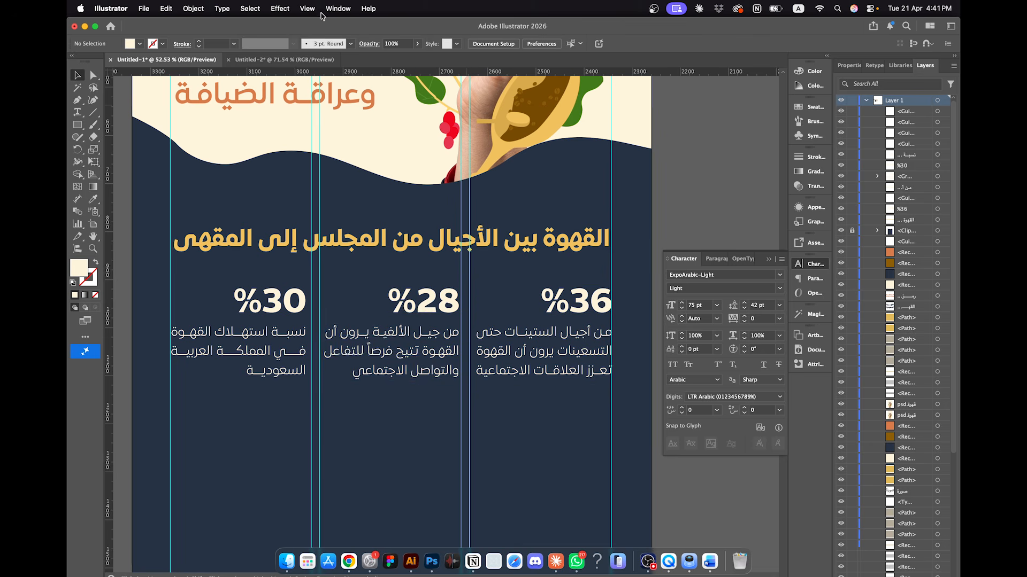
click(307, 8)
click(507, 219)
key(shift+f)
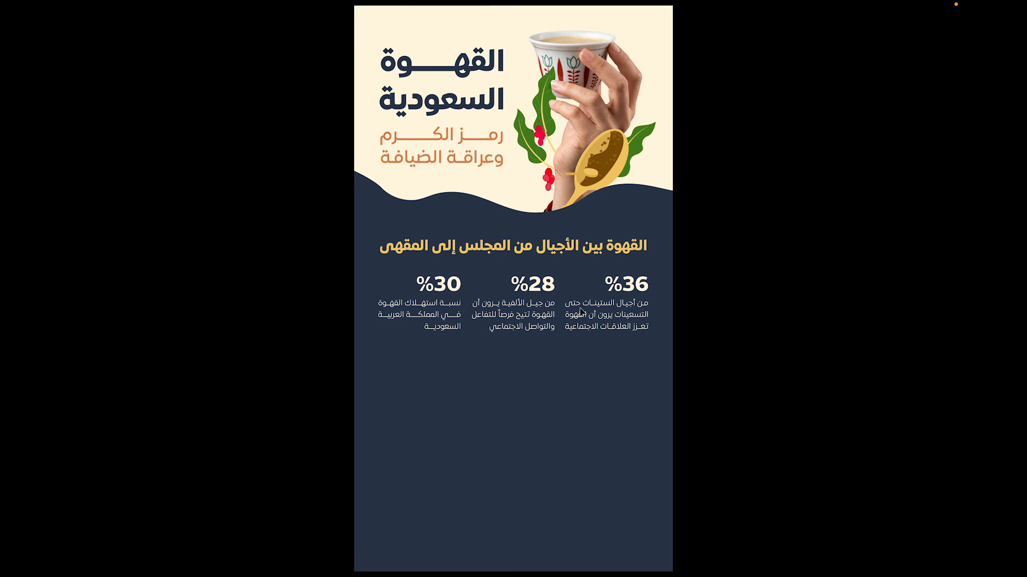
key(Escape)
Step: Group all three percentage columns and centre the group horizontally on the artboard
click(488, 327)
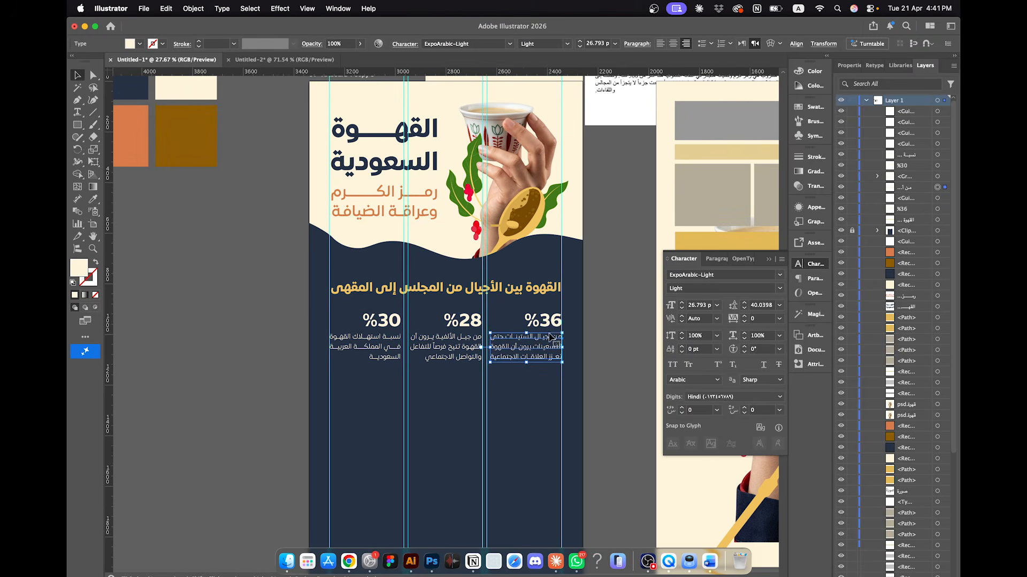
shift+click(460, 328)
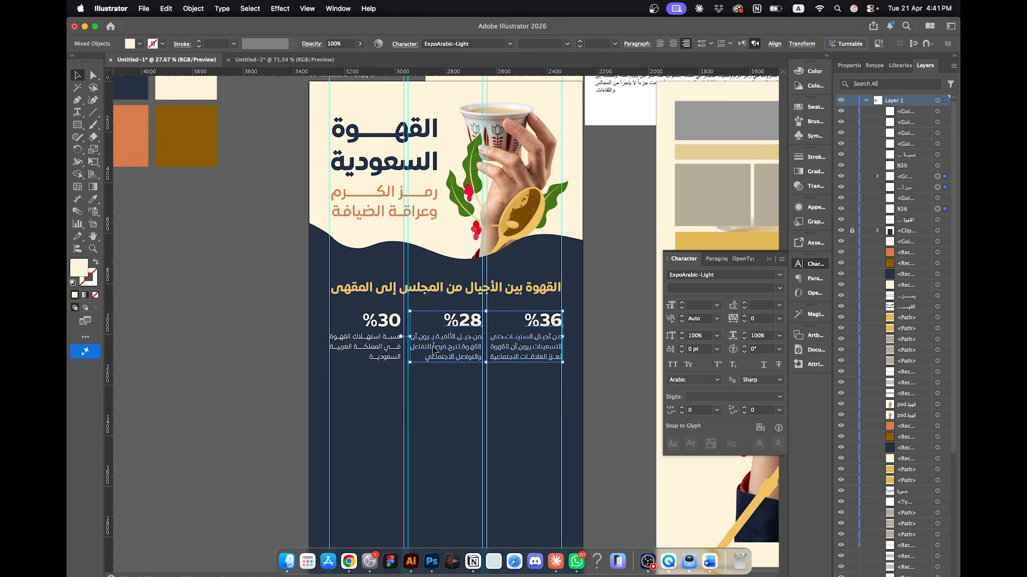
shift+click(383, 332)
key(super+g)
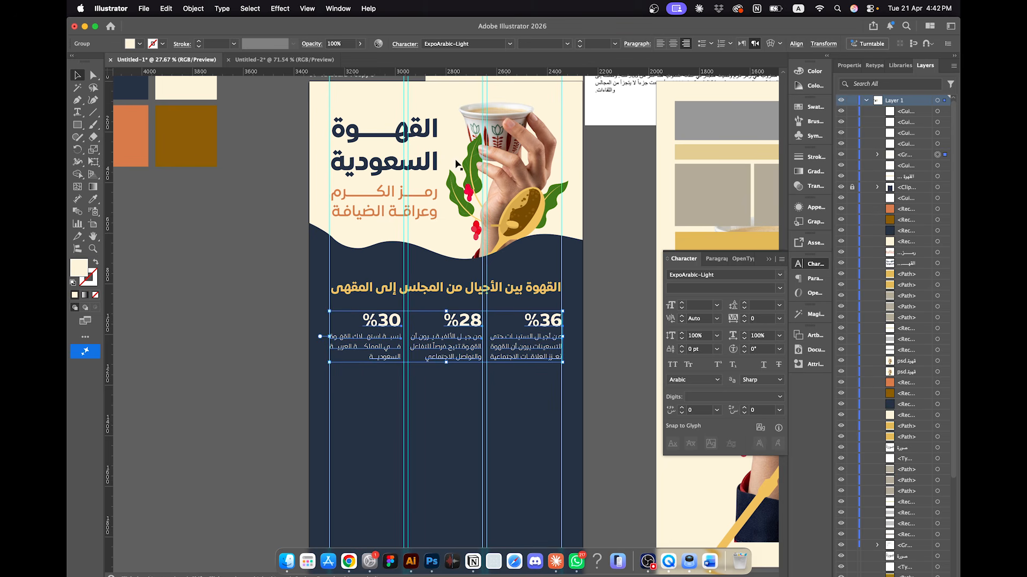
click(796, 45)
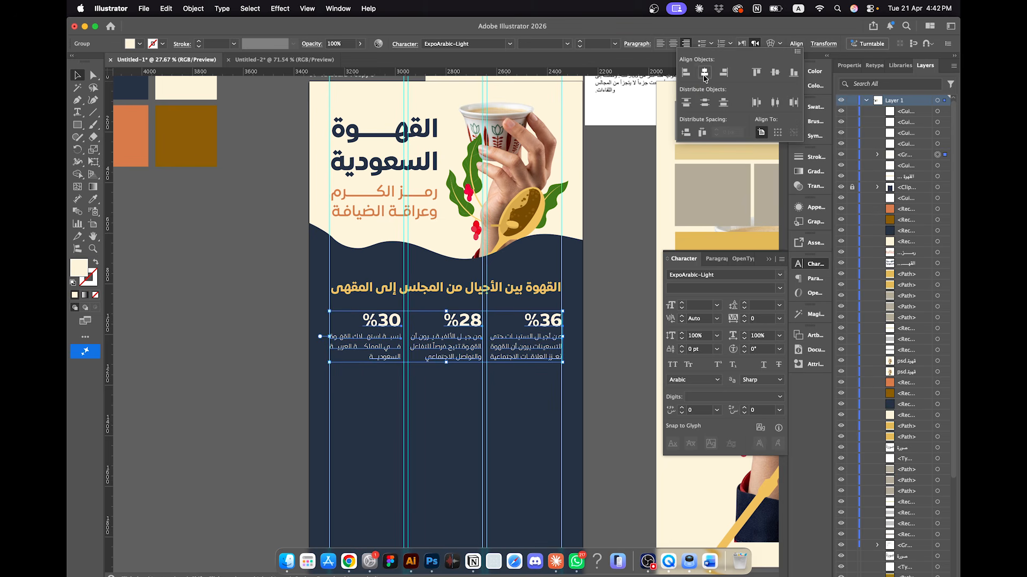
scroll(614, 227, down, 2)
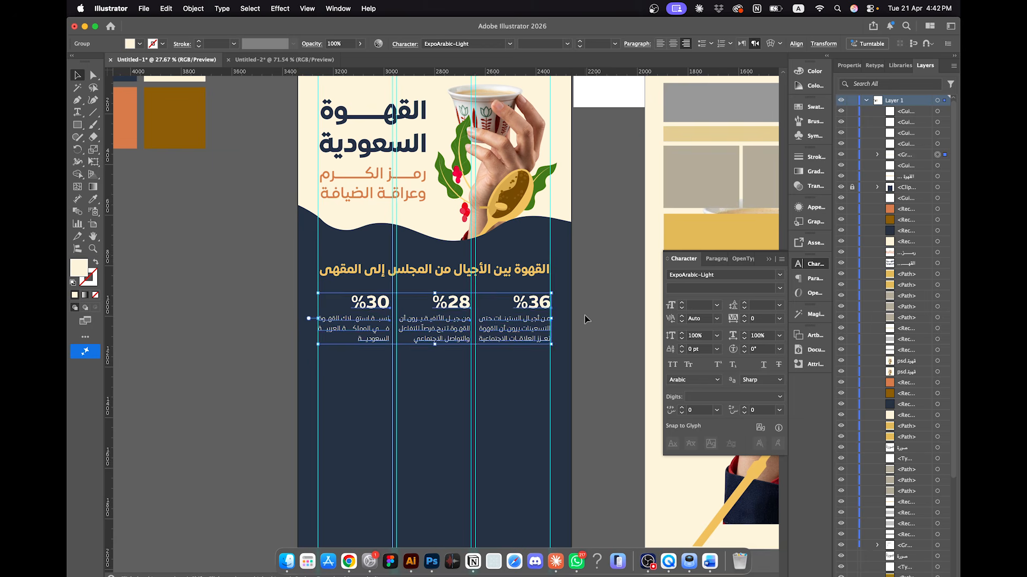
click(587, 319)
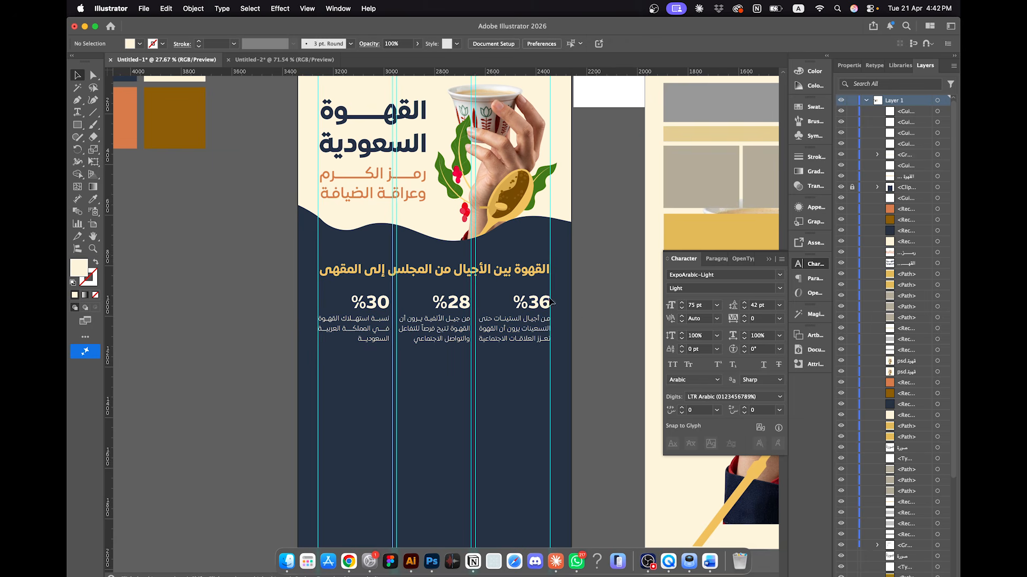
Step: Copy the heading فوائد صحية للقهوة, without its colon, from the Word document
click(709, 561)
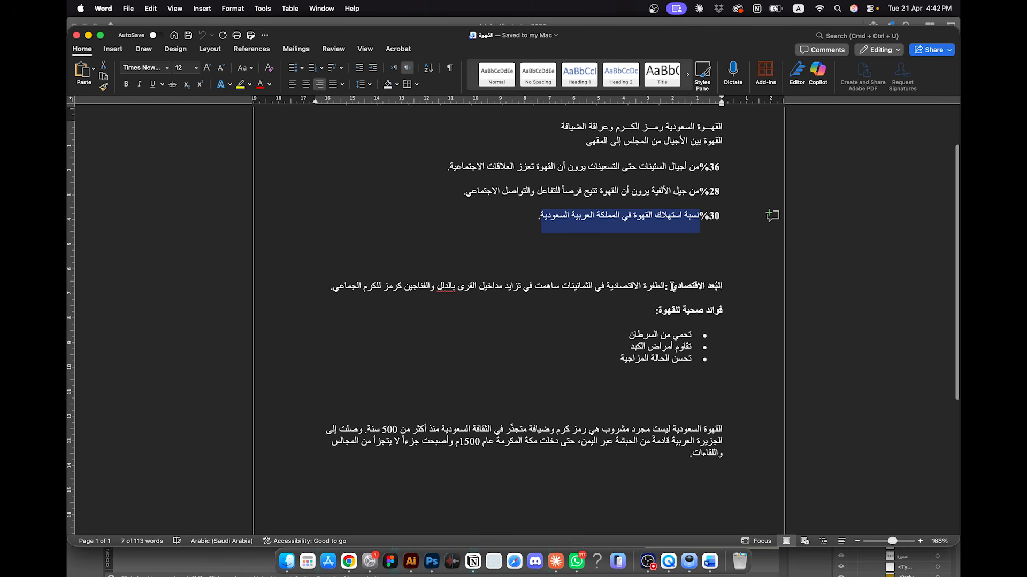
drag(672, 286, 661, 310)
key(super+c)
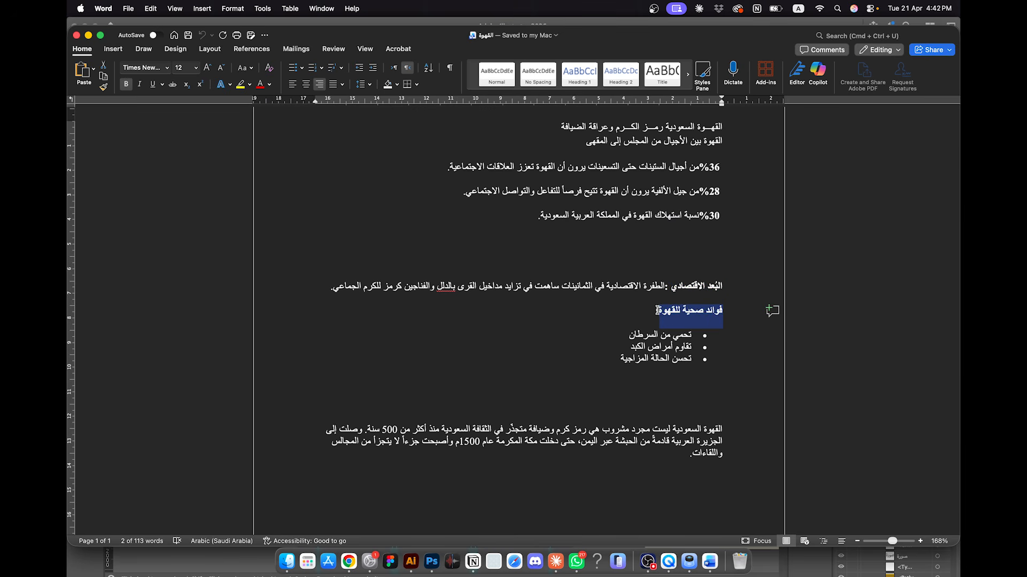
Step: Duplicate the golden heading straight down, below the three percentage columns, in Illustrator
click(410, 562)
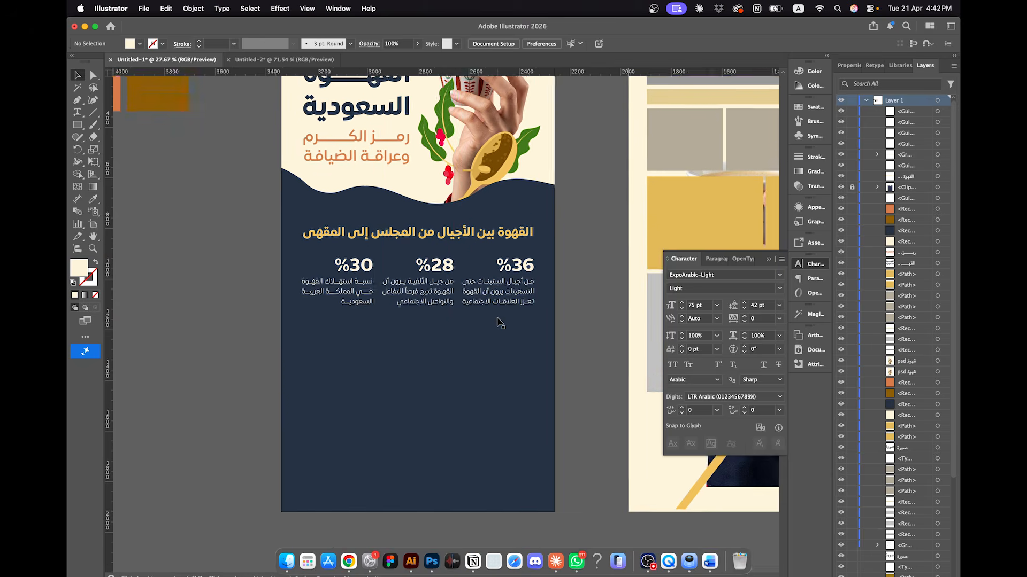
scroll(497, 319, up, 1)
drag(501, 274, 504, 345)
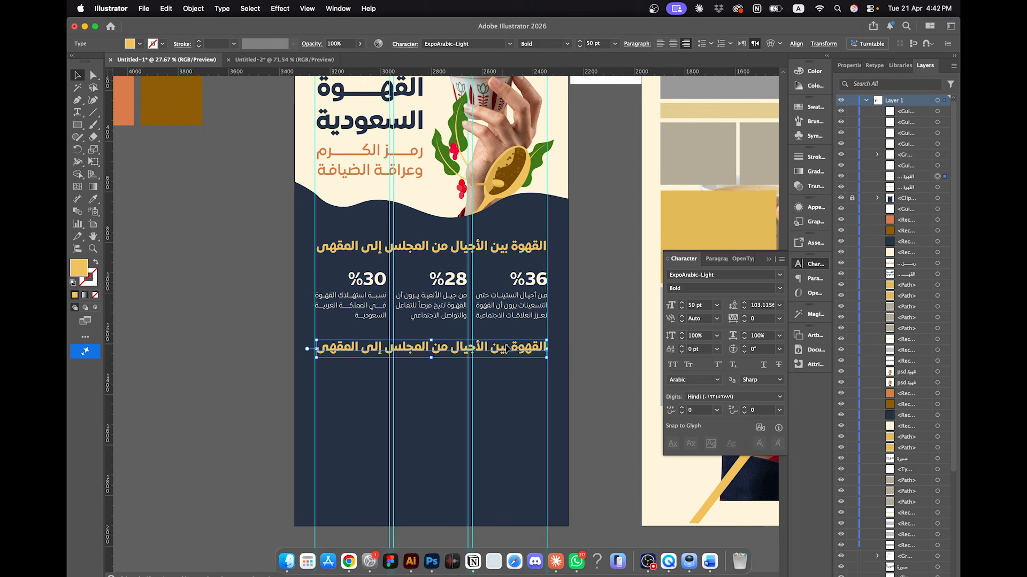
Step: Replace the duplicated golden heading's text with the copied فوائد صحية للقهوة and set its font size to 35 pt
double_click(523, 346)
key(super+a)
key(super+v)
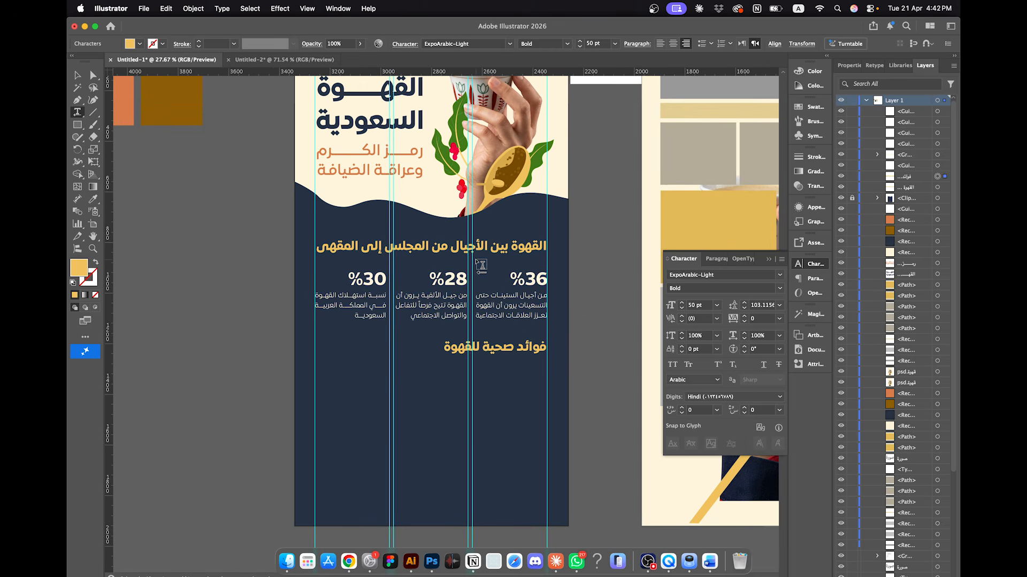
scroll(481, 266, up, 3)
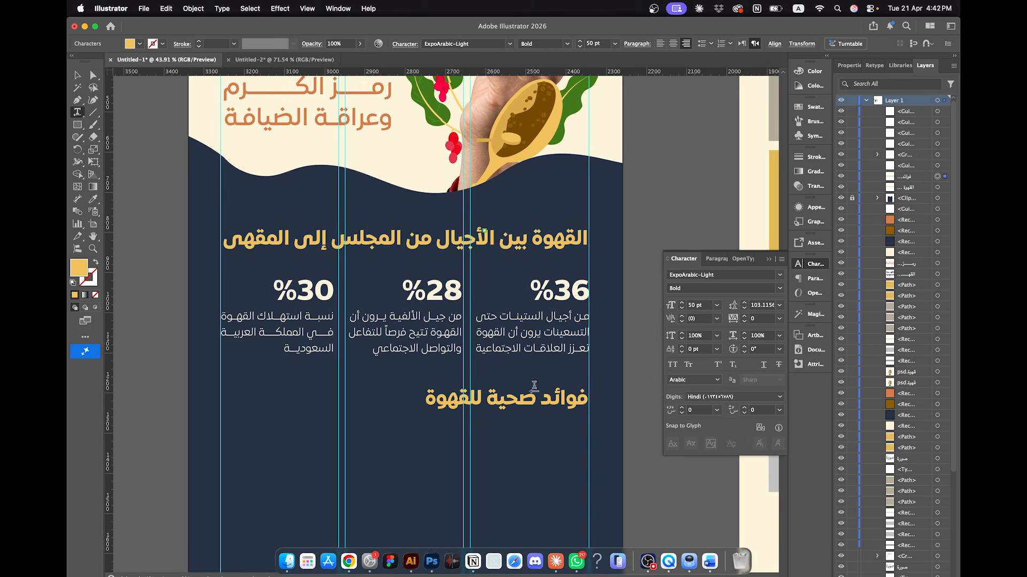
triple_click(529, 402)
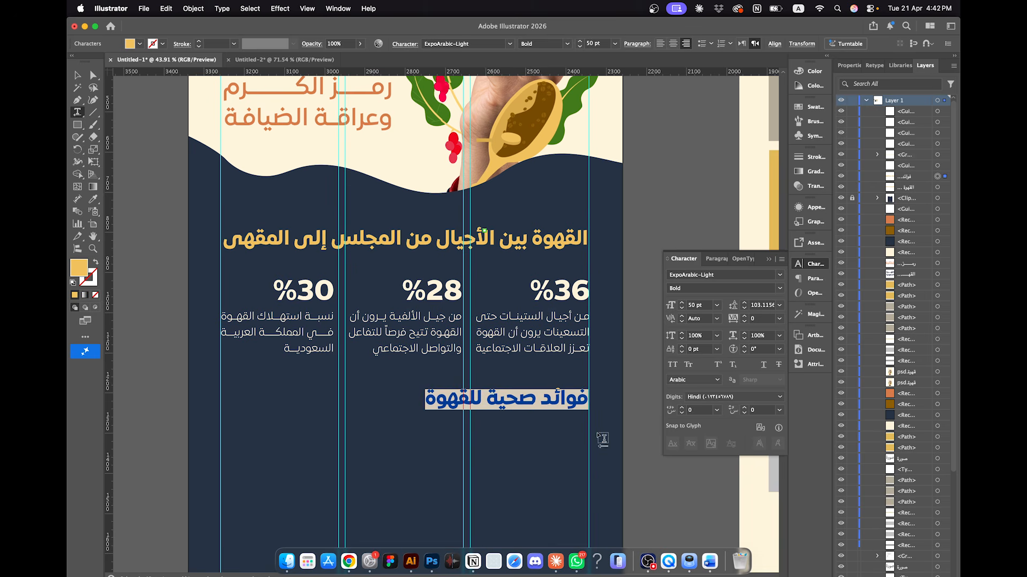
click(697, 306)
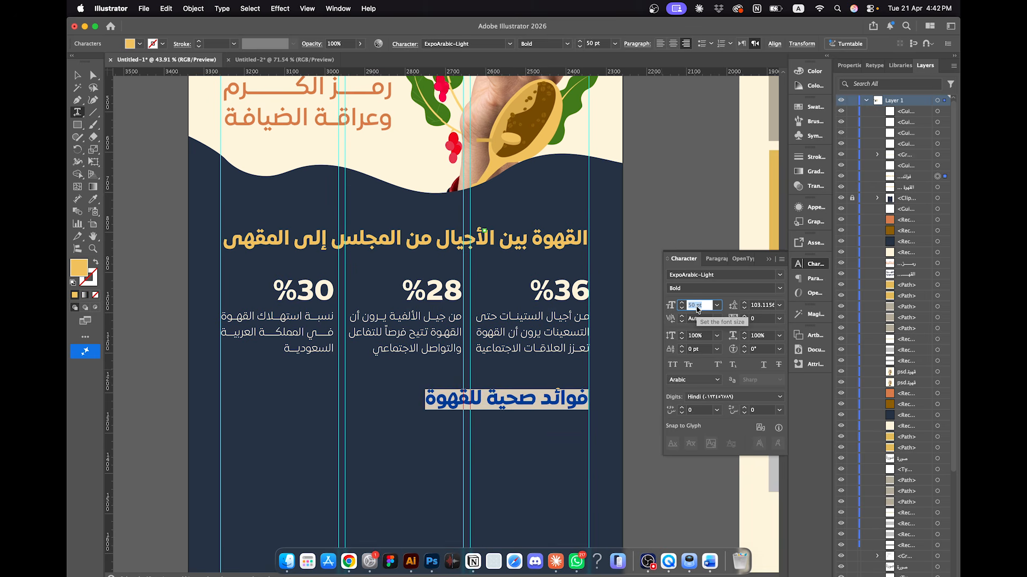
key(Return)
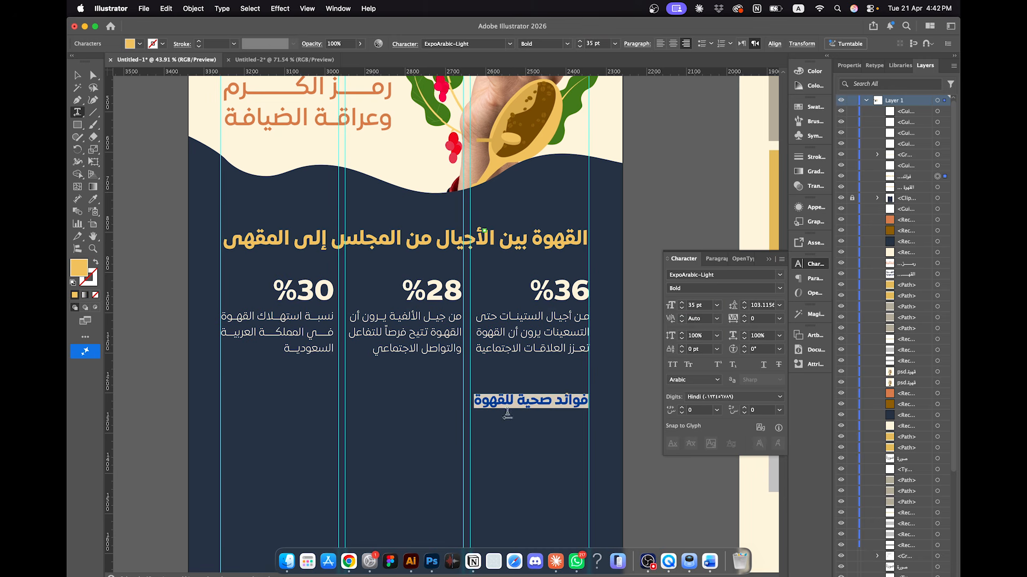
scroll(545, 426, up, 2)
triple_click(516, 399)
key(Escape)
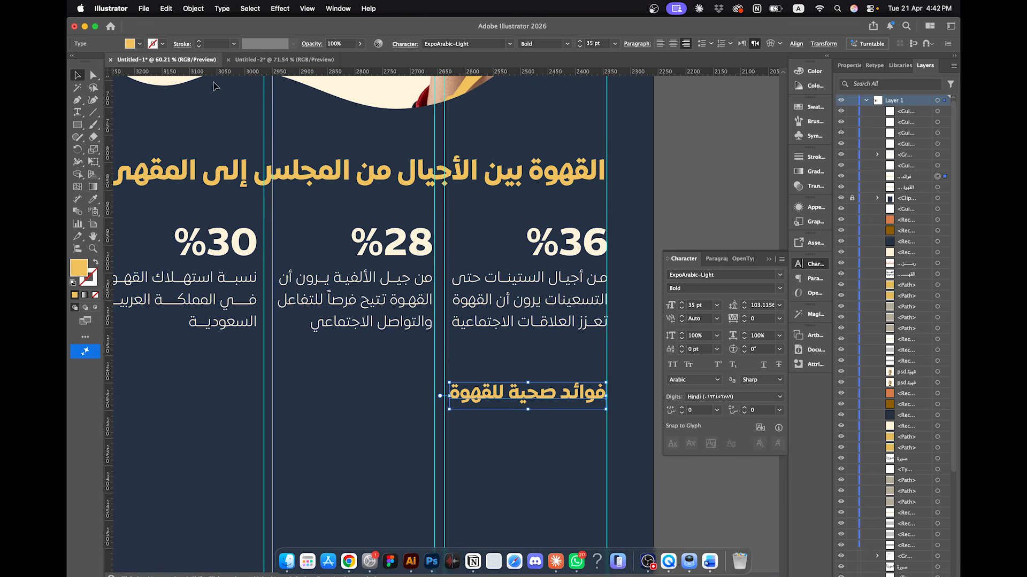
Step: Ungroup the percentage columns and duplicate the 36% column's description straight down, beneath the فوائد صحية للقهوة heading
scroll(706, 152, down, 3)
scroll(705, 151, right, 2)
click(528, 194)
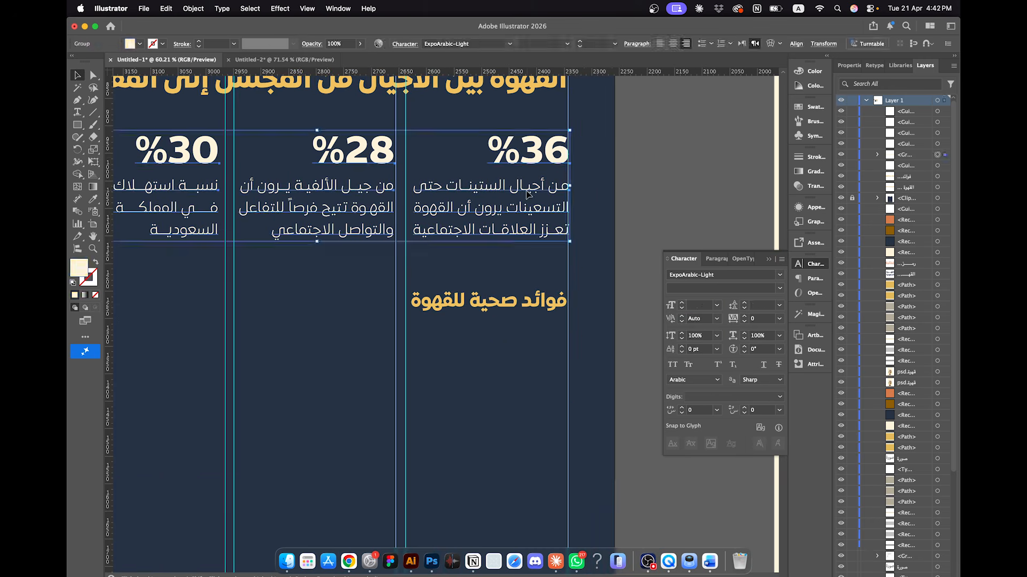
right_click(487, 201)
click(520, 326)
click(583, 222)
click(484, 209)
drag(484, 209, 482, 357)
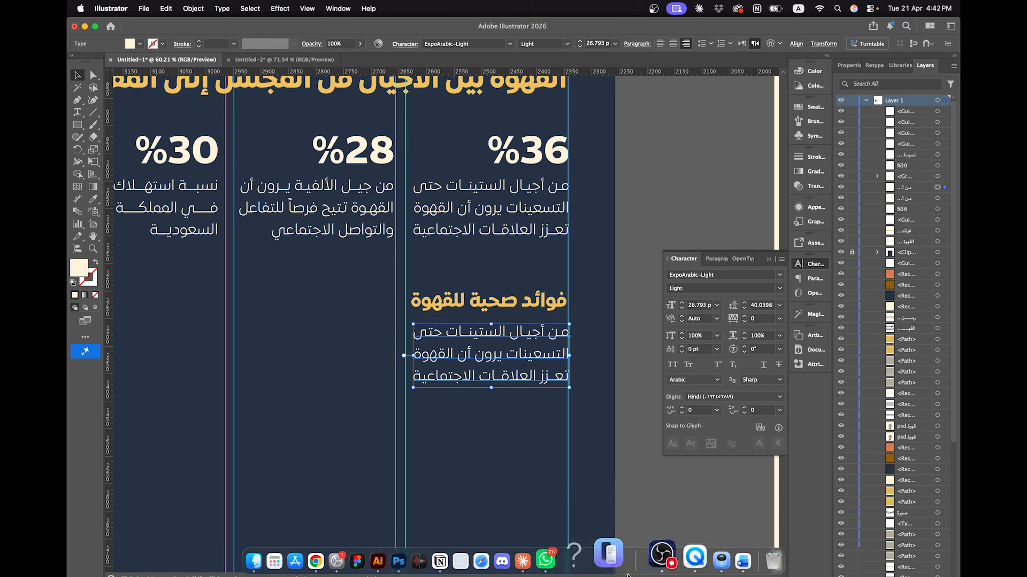
Step: Copy the three coffee benefit lines from the Word document and replace the duplicated description with them in Illustrator
click(709, 561)
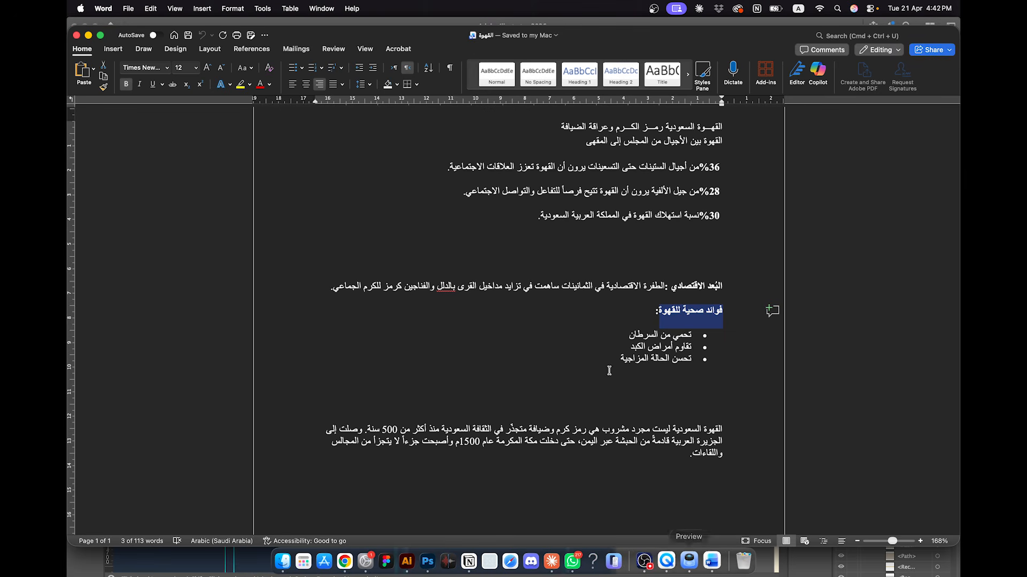
drag(688, 335, 615, 364)
key(super+c)
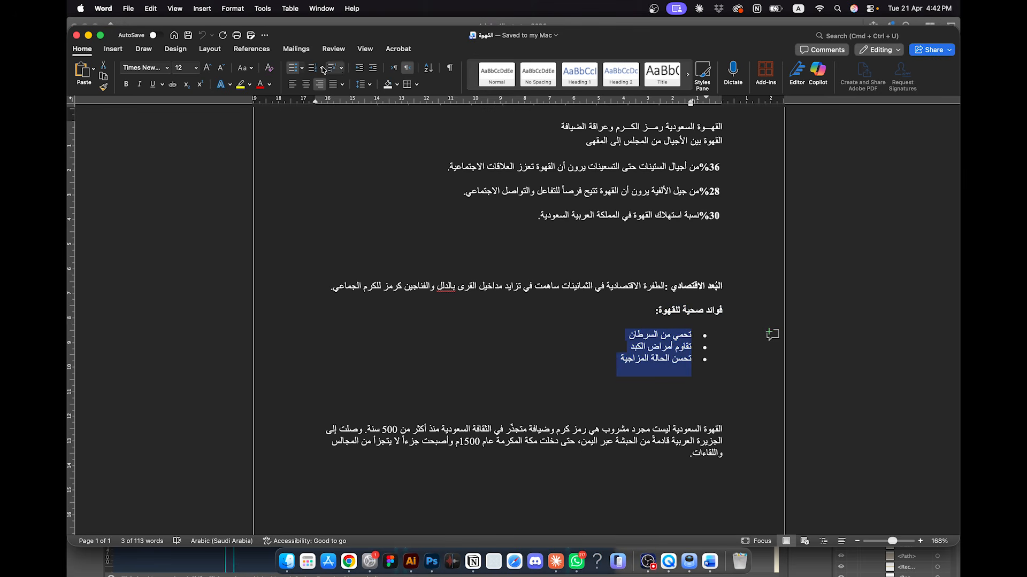
click(411, 561)
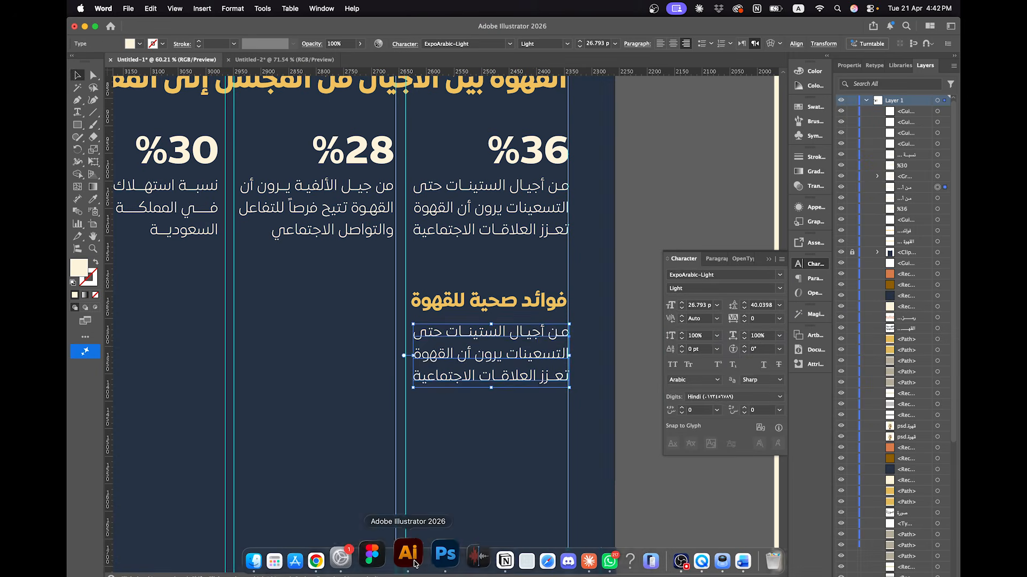
double_click(537, 343)
key(super+a)
key(super+v)
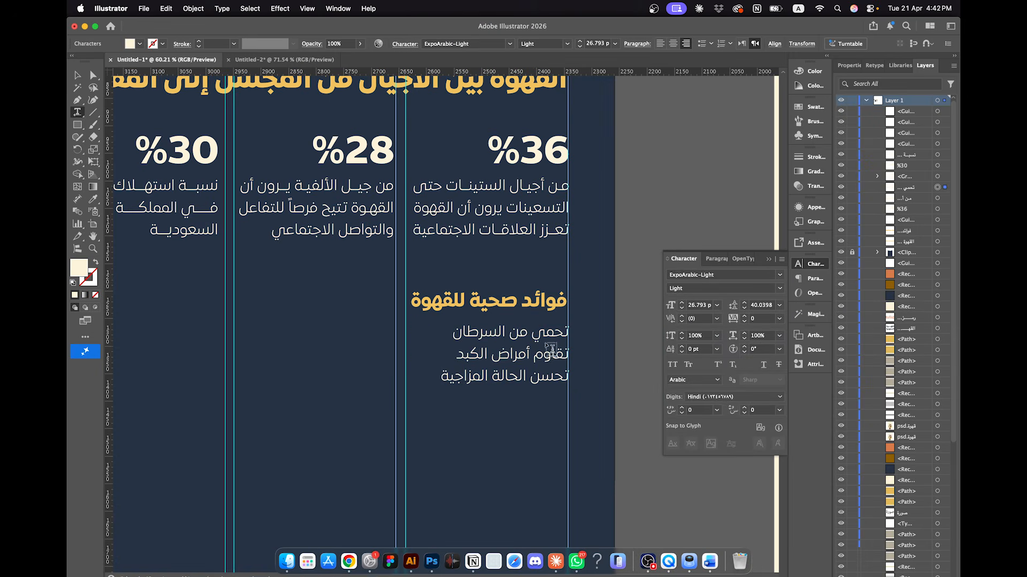
Step: Stretch the third benefit line by adding kashidas to الحالة and المزاجية
scroll(501, 383, up, 2)
scroll(569, 361, up, 2)
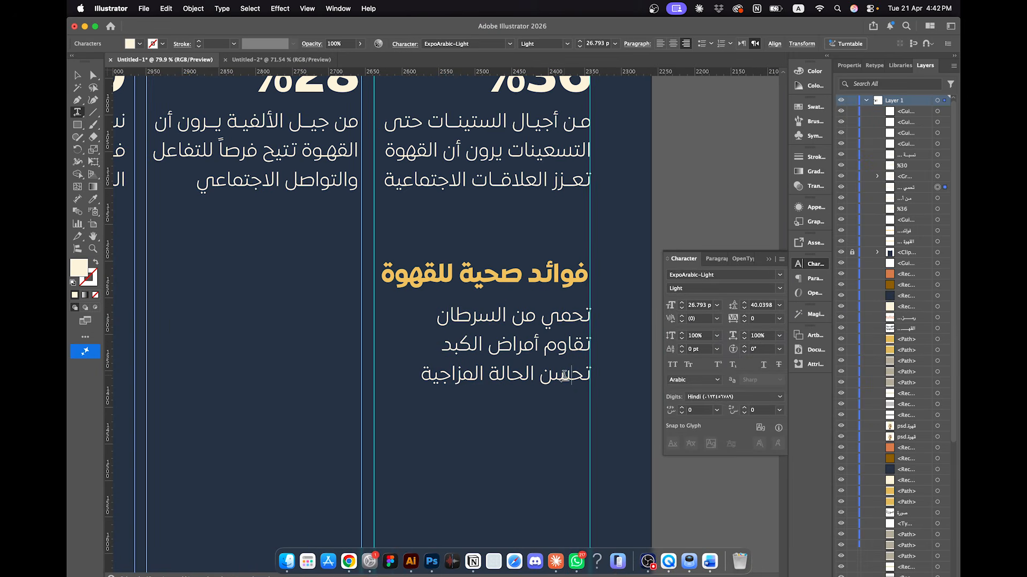
click(501, 378)
text(`)
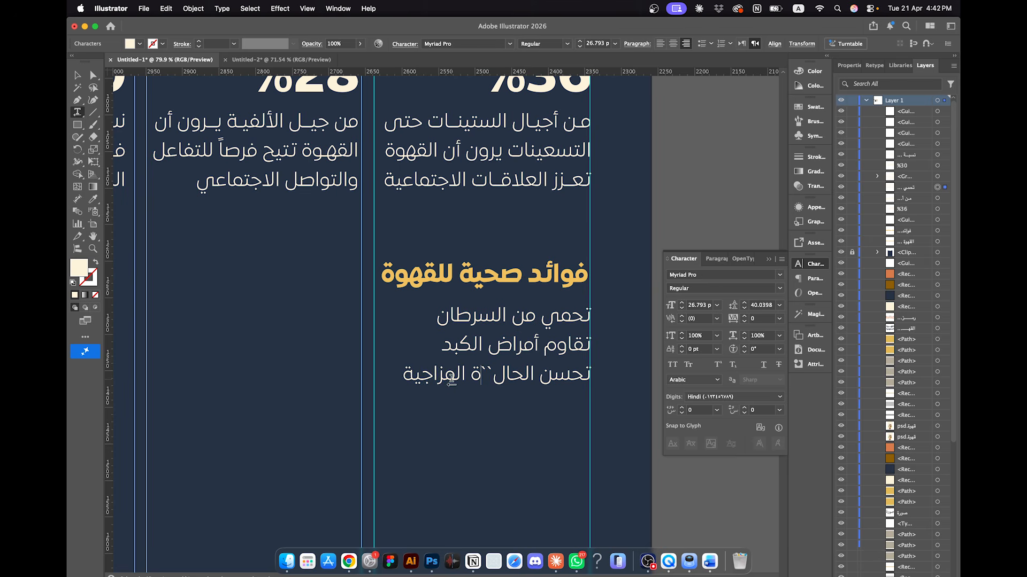
key(BackSpace)
text(ــ)
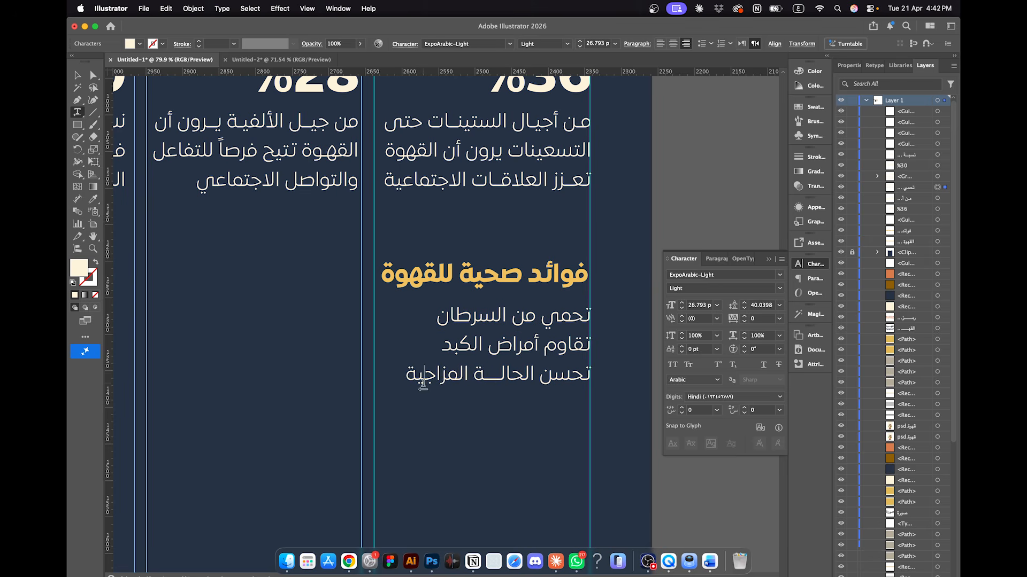
click(423, 381)
text(ـــ)
Step: Stretch the second benefit line by adding kashidas to تقاوم and الكبد
click(569, 348)
text(ـــ)
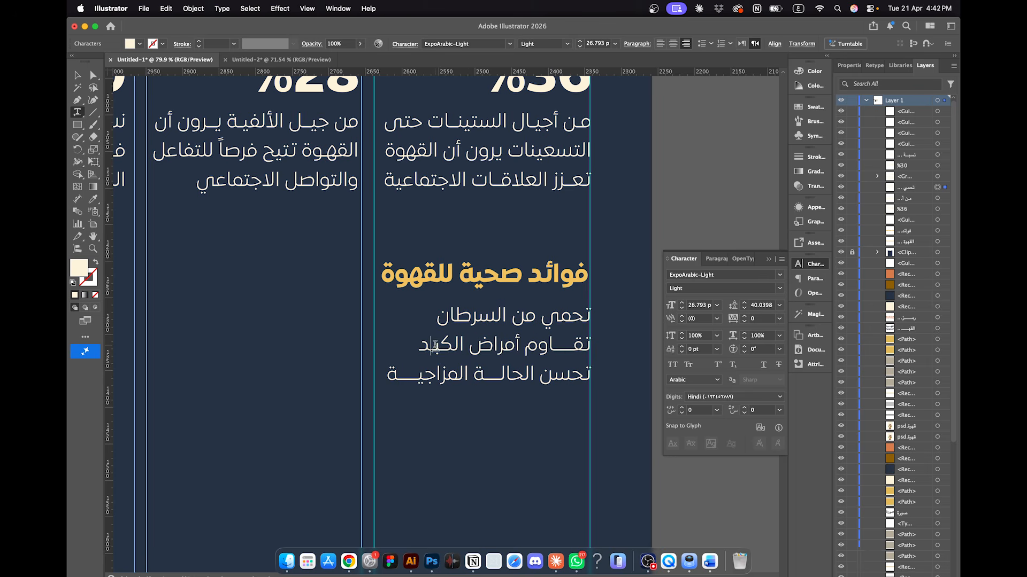
text(ـــ)
Step: Stretch the first benefit line to the column width by adding kashidas to من, تحمي and السرطان
click(528, 324)
text(ــــــ)
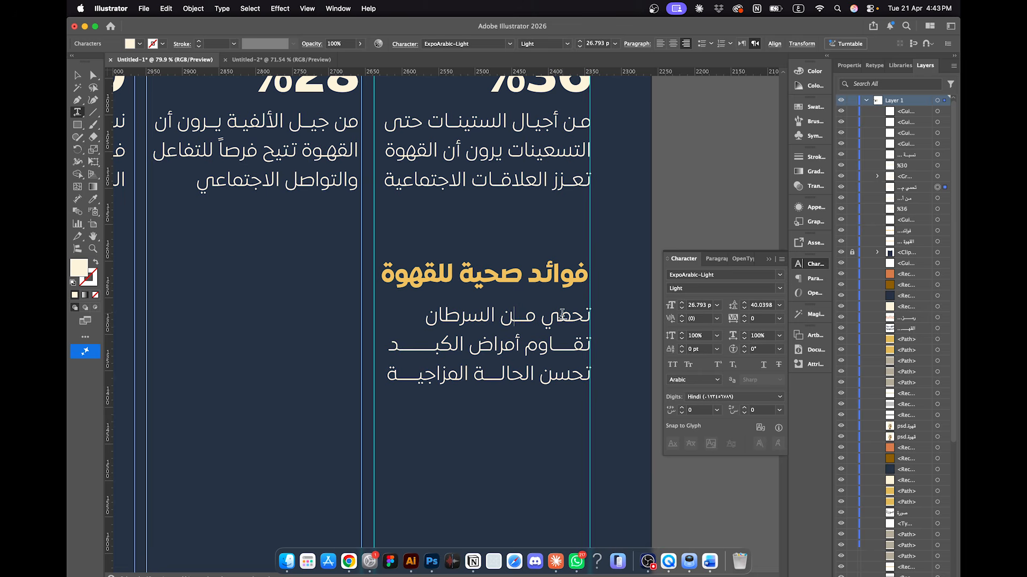
click(562, 318)
text(ــــ)
click(424, 315)
text(ـــي م)
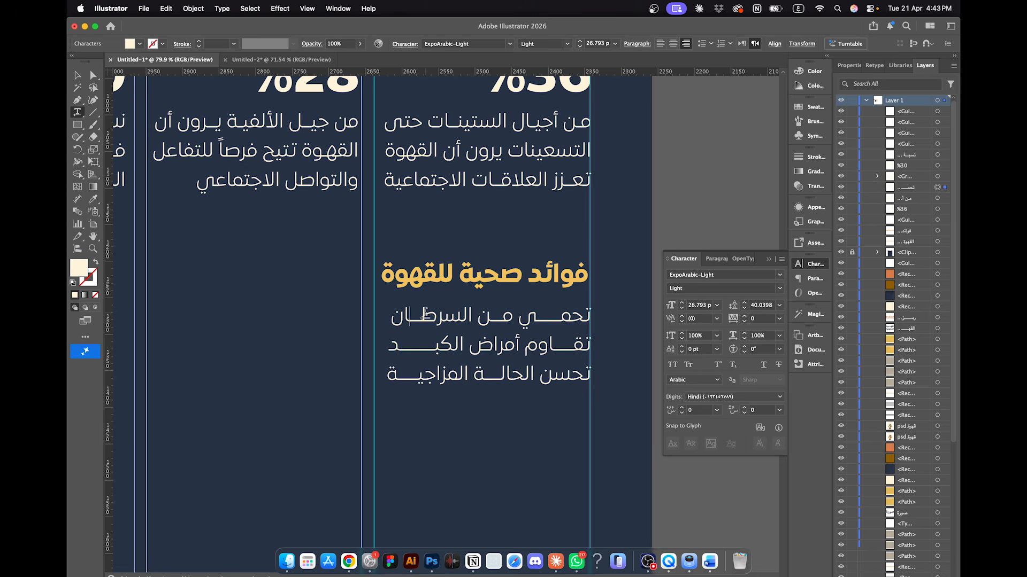
text(ــ)
Step: Fit the third benefit line to the column width by adding kashidas to تحسن and trimming those in المزاجية and الحالة
click(411, 376)
text(ــ)
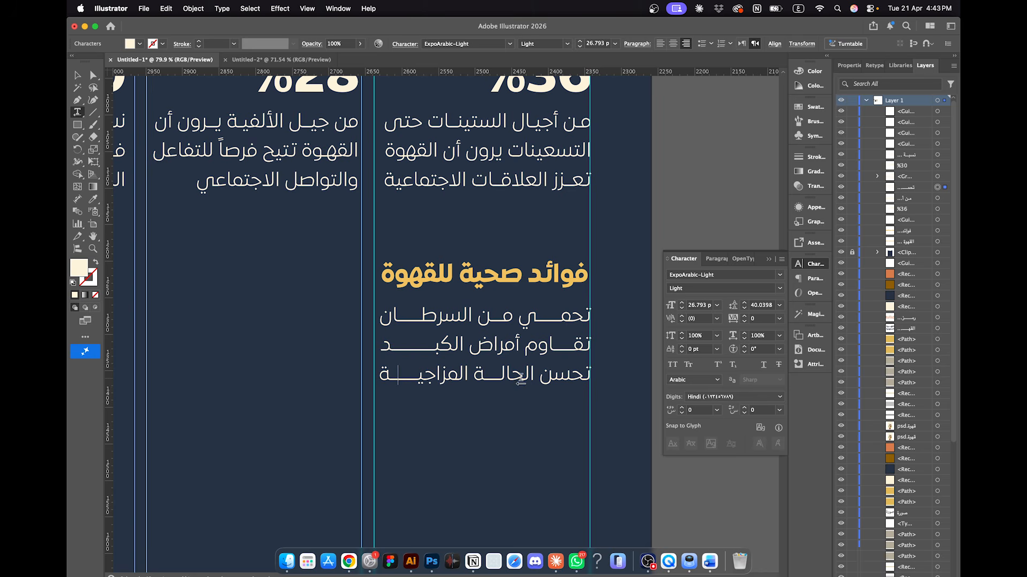
click(553, 376)
text(ــــ)
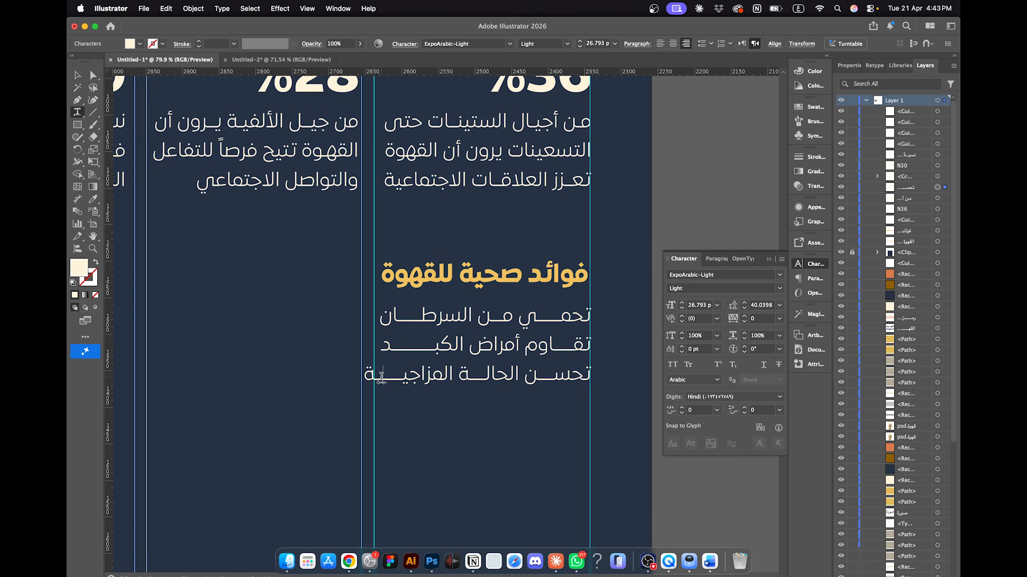
click(380, 378)
key(BackSpace)
key(BackSpace)
key(BackSpace)
key(BackSpace)
click(472, 370)
key(BackSpace)
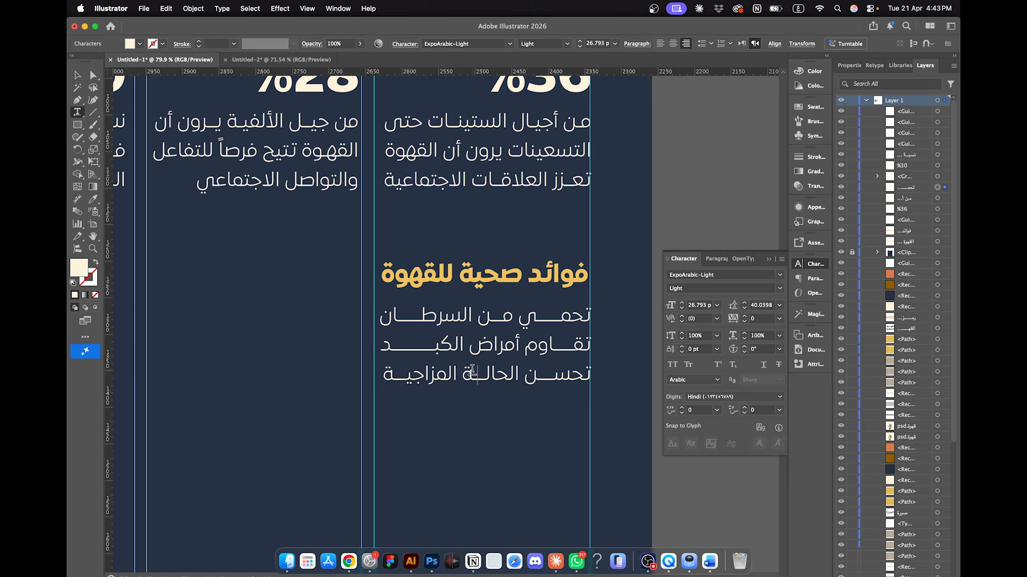
Step: Duplicate the health benefits heading and its three-line list into the middle column, aligned with the guides
click(81, 78)
click(581, 282)
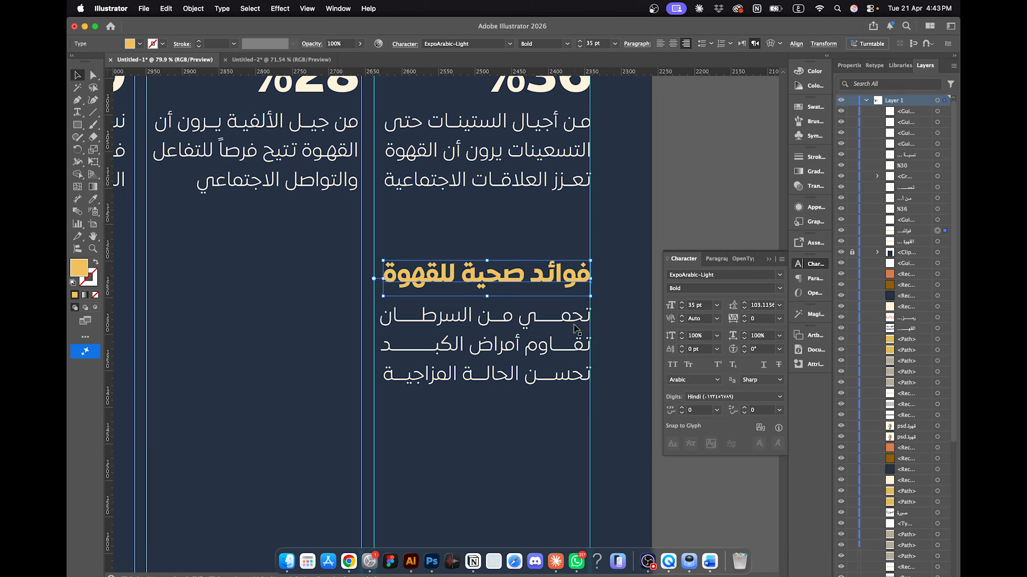
shift+click(562, 340)
scroll(556, 315, down, 5)
drag(559, 316, 410, 328)
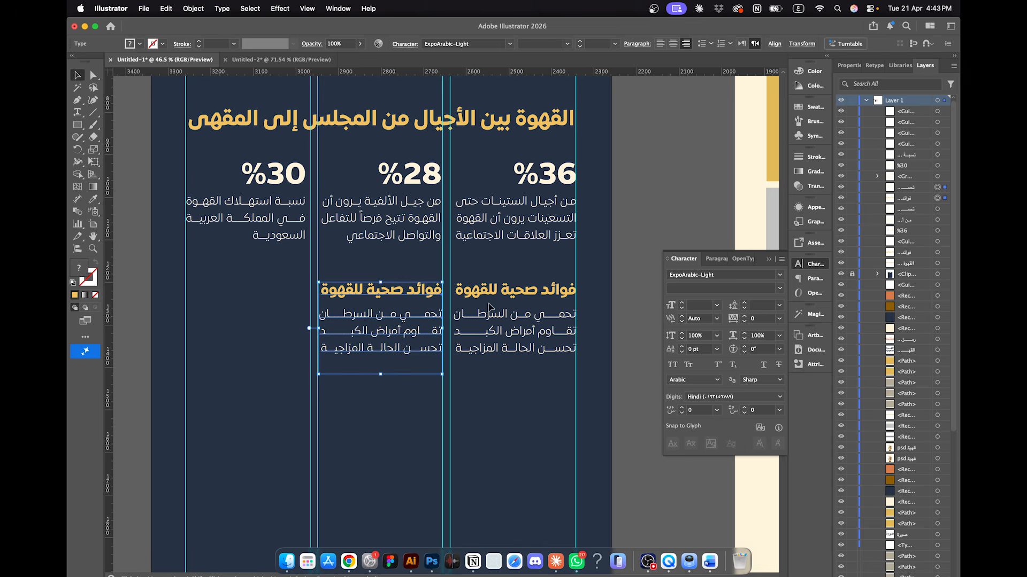
click(630, 438)
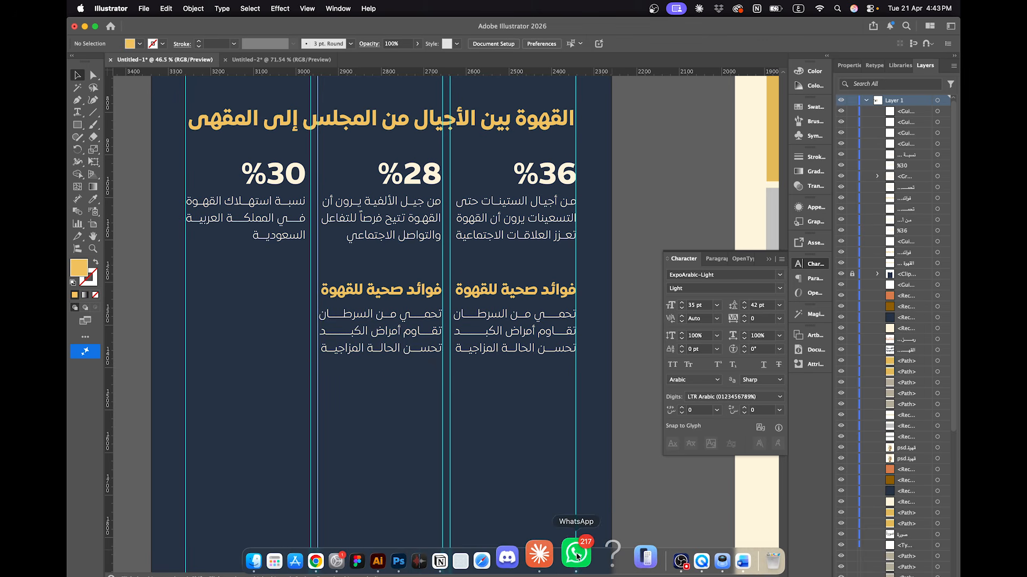
Step: Copy the heading البُعد الاقتصادي from the Word document and replace the middle column's duplicated heading with it in Illustrator
click(710, 560)
scroll(711, 284, down, 3)
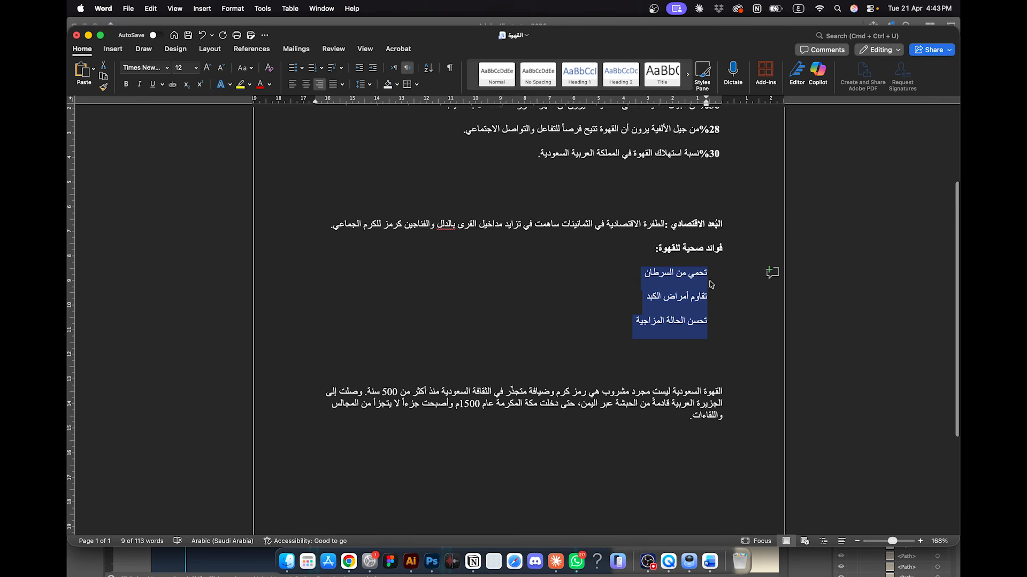
drag(728, 223, 670, 224)
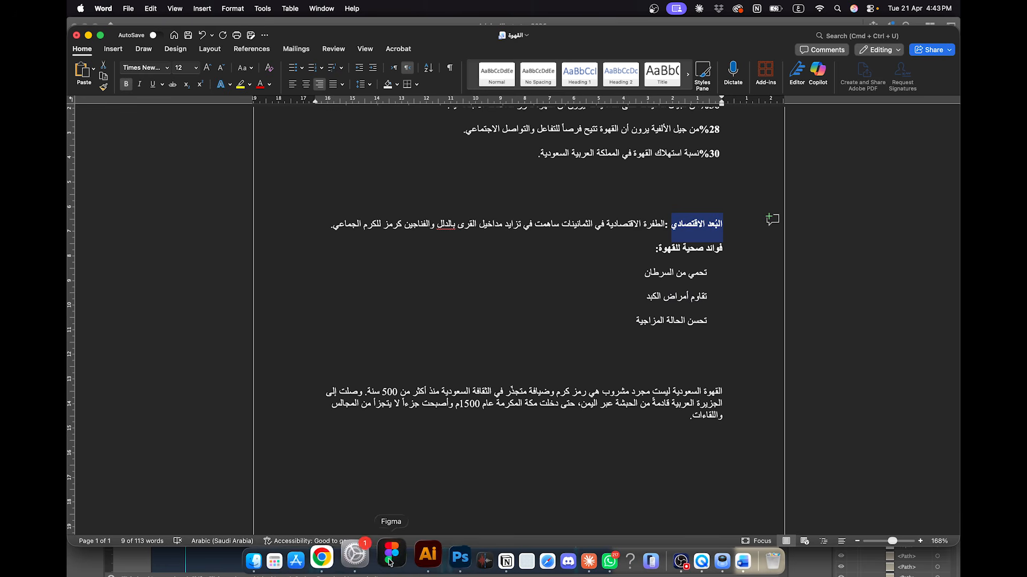
click(412, 556)
triple_click(367, 292)
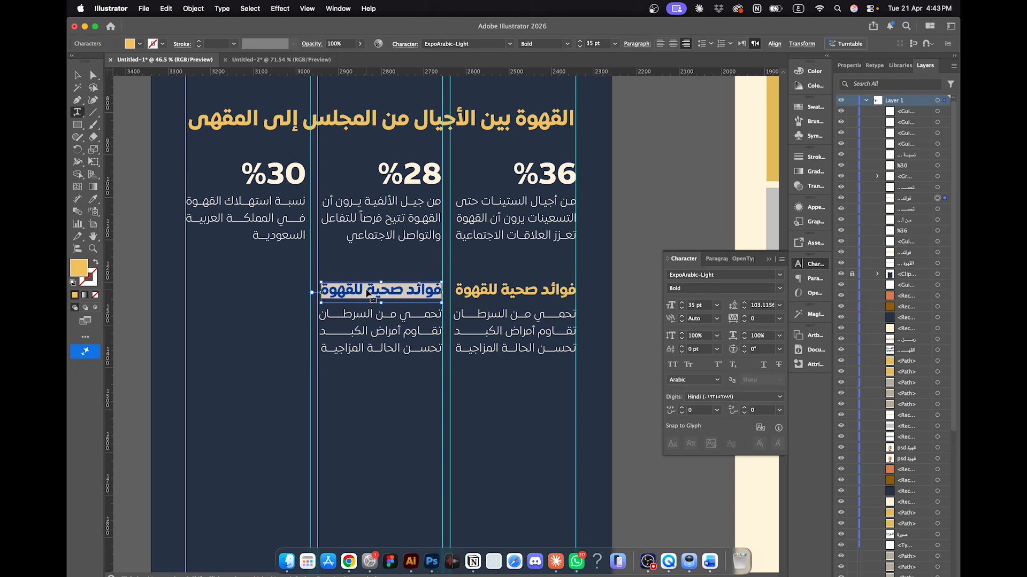
text(البُعد الاقتصادي)
Step: Copy the sentence following البُعد الاقتصادي in the Word document and replace the middle column's duplicated list with it in Illustrator
triple_click(416, 319)
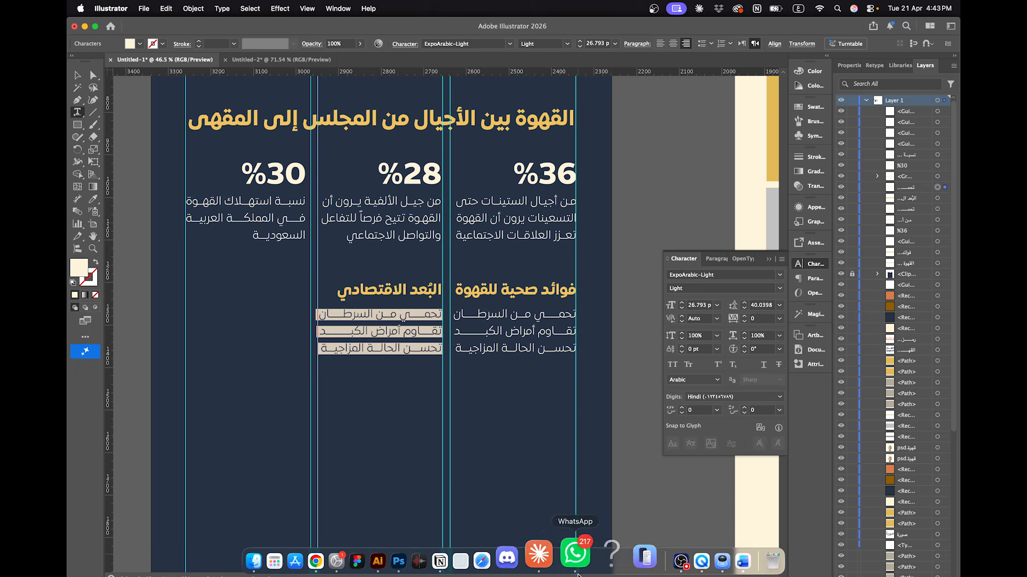
click(560, 556)
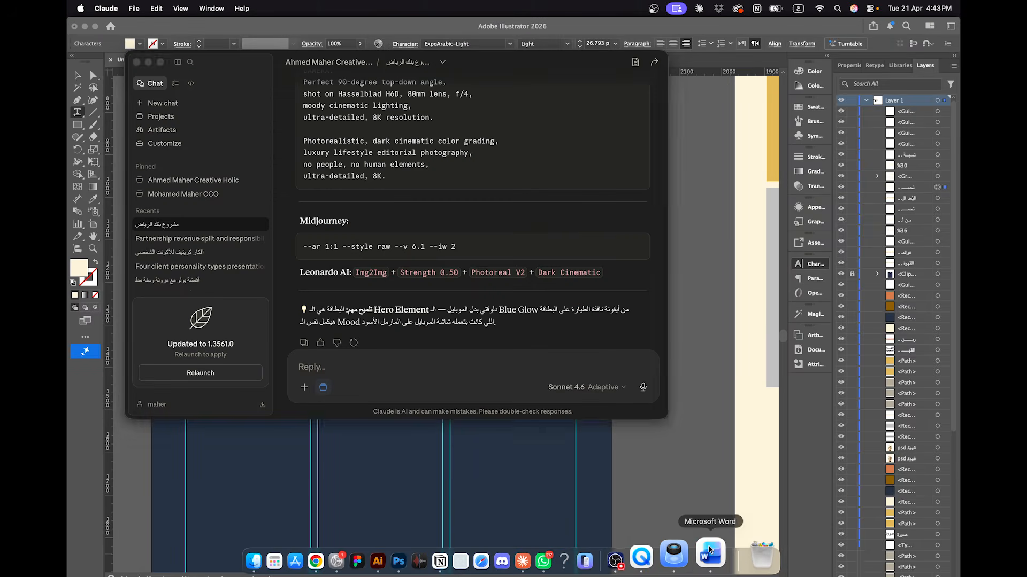
click(711, 559)
key(ctrl+space)
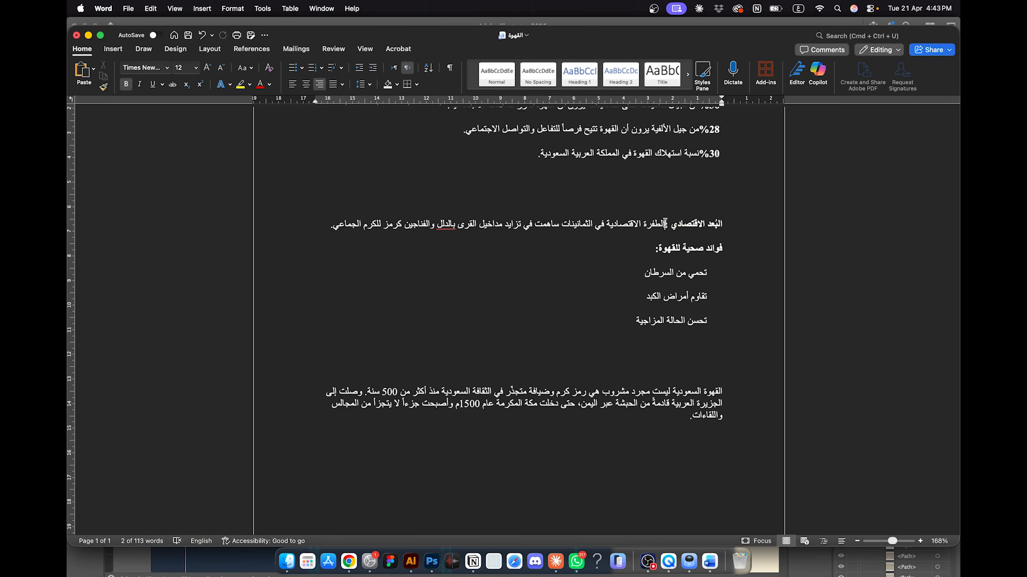
drag(665, 223, 316, 229)
click(411, 560)
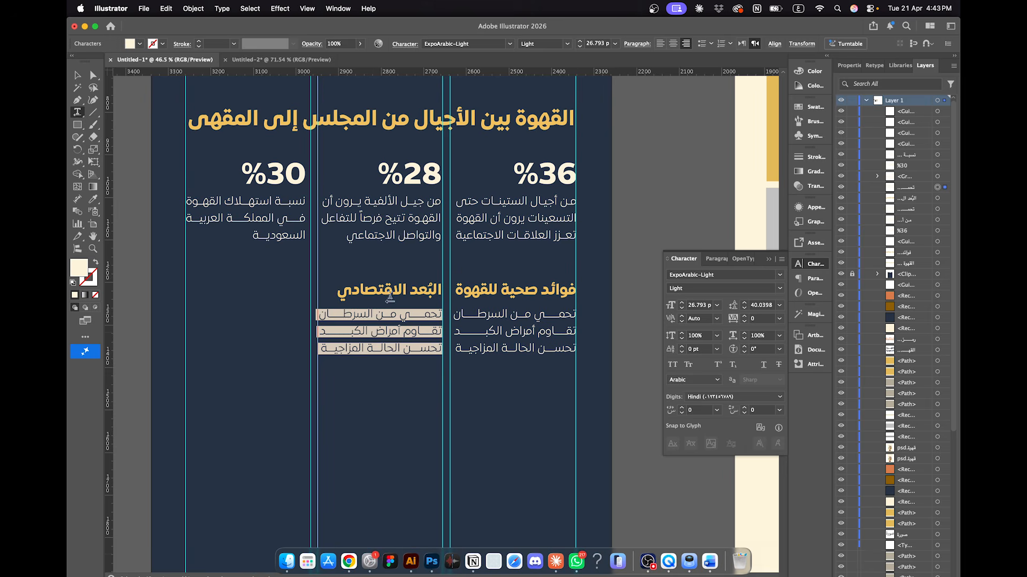
key(super+v)
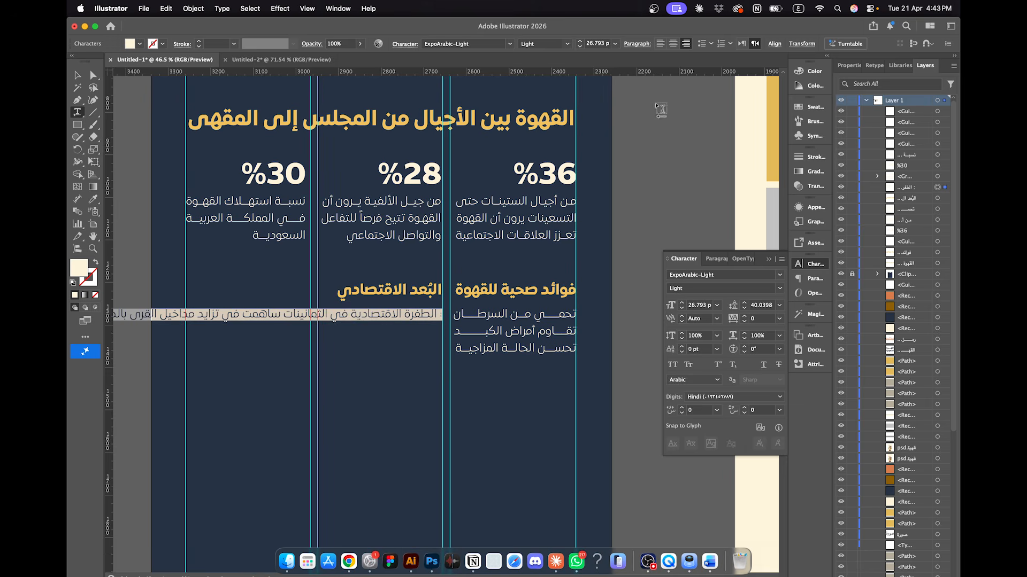
Step: Set the pasted economic sentence to right-to-left paragraph direction and delete its leading colon
click(742, 45)
click(756, 45)
click(441, 316)
key(BackSpace)
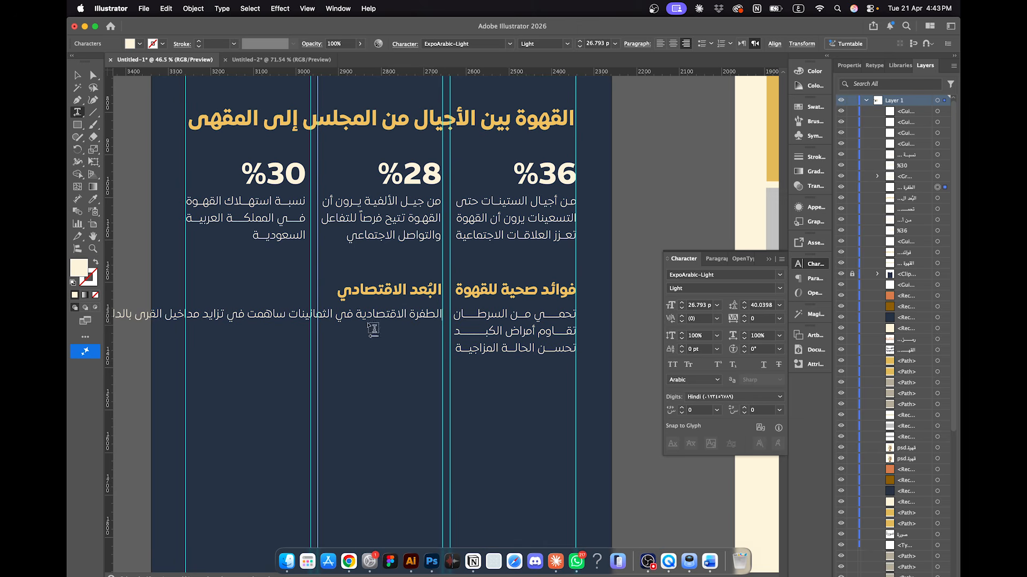
Step: Break the economic sentence under البُعد الاقتصادي into three lines, after الثمانينات and after القرى
scroll(309, 320, left, 4)
scroll(309, 320, down, 2)
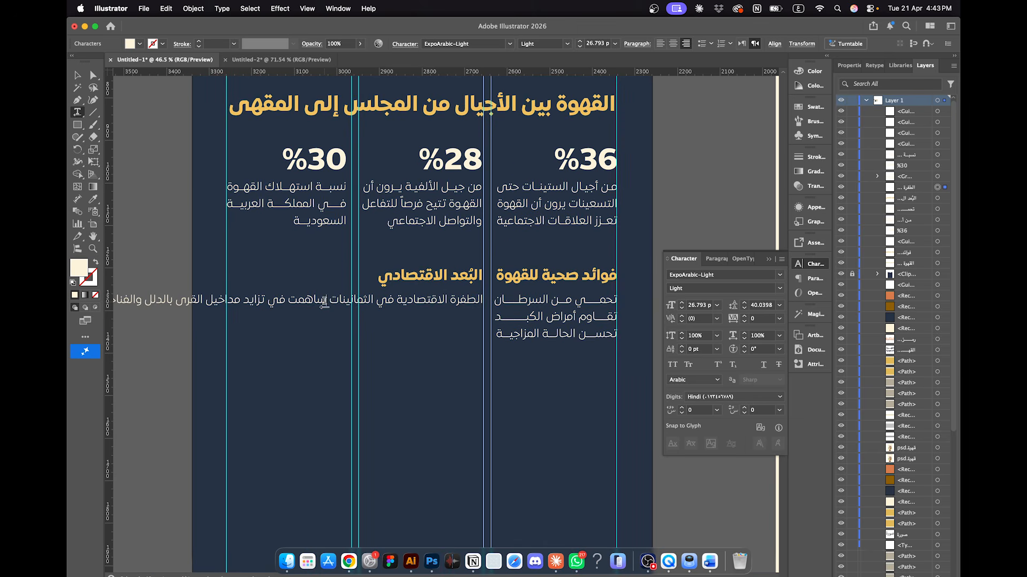
key(Return)
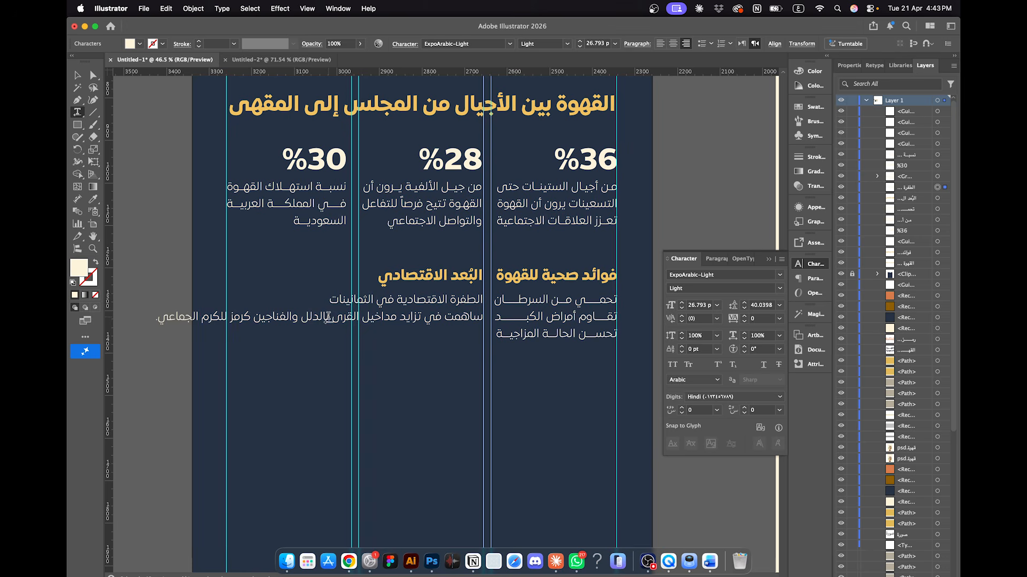
click(329, 317)
key(Return)
scroll(408, 362, up, 3)
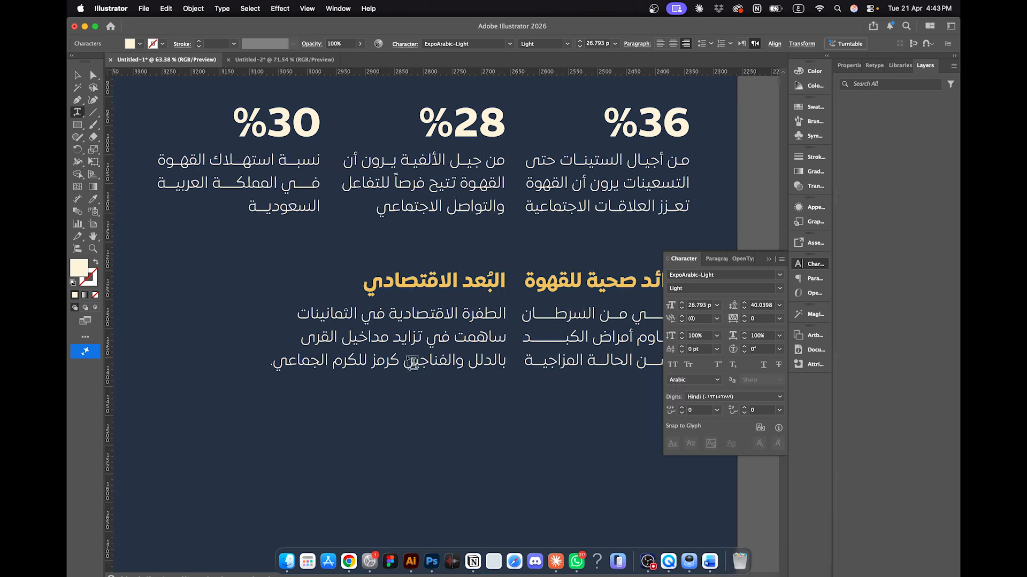
Step: Add kashidas to words in the economic text's first two lines, such as ساهمت, في, مداخيل and الاقتصادية, to match the third line's width
scroll(413, 363, down, 1)
scroll(412, 362, right, 1)
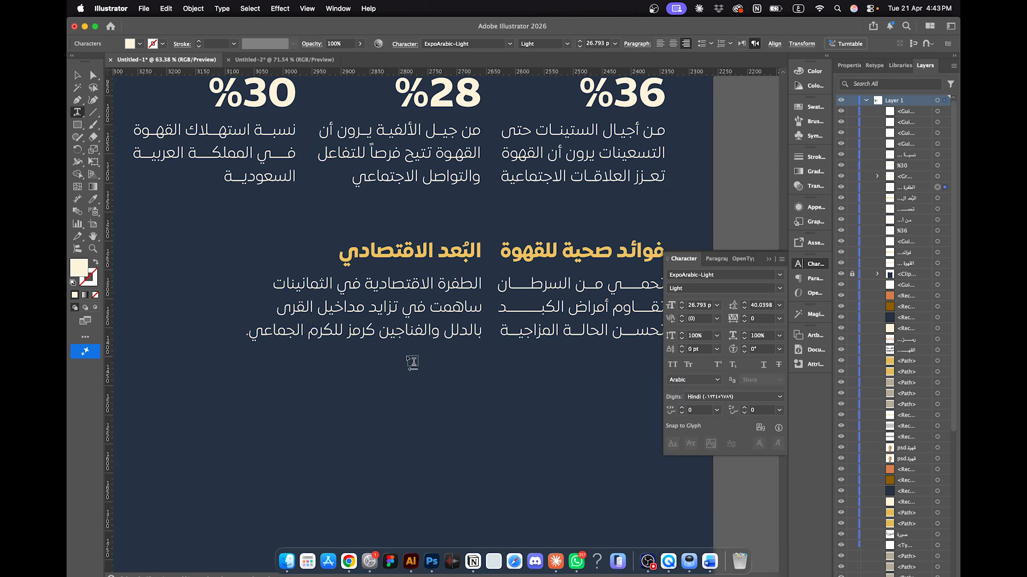
click(445, 311)
text(ـ)
click(406, 309)
text(ـــ)
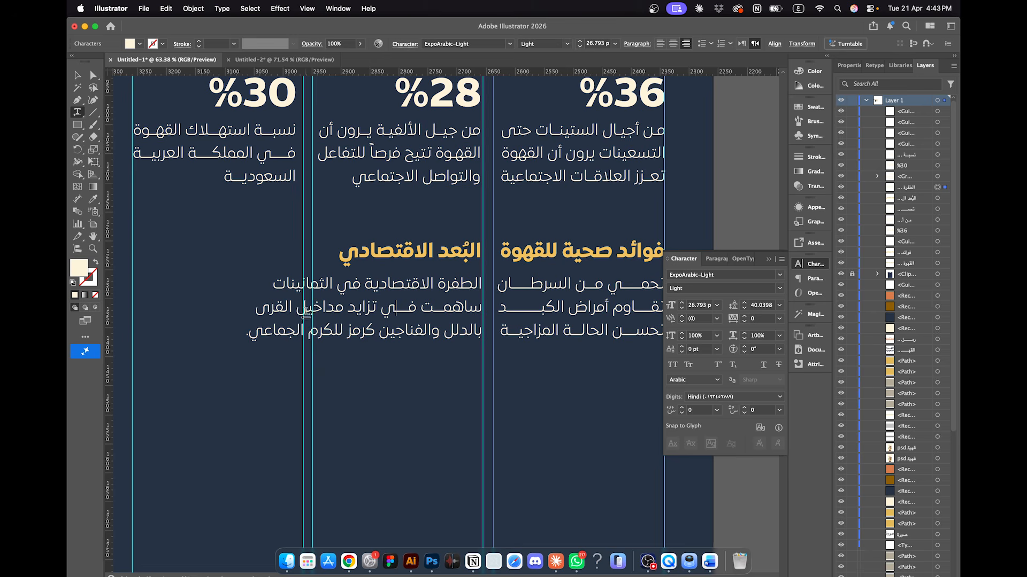
click(308, 309)
text(ـــ)
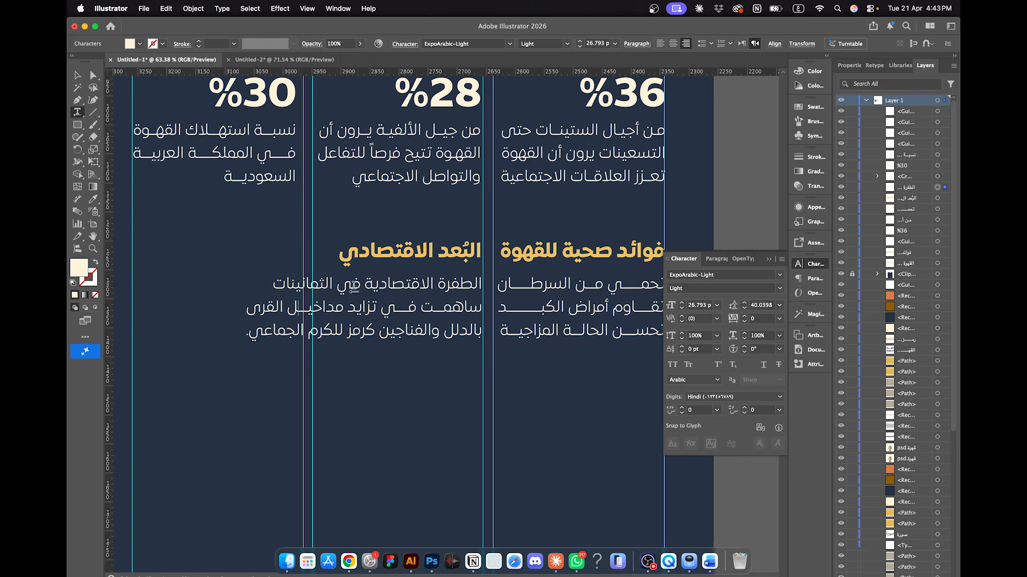
click(353, 286)
text(ـ)
click(363, 283)
text(ـــ)
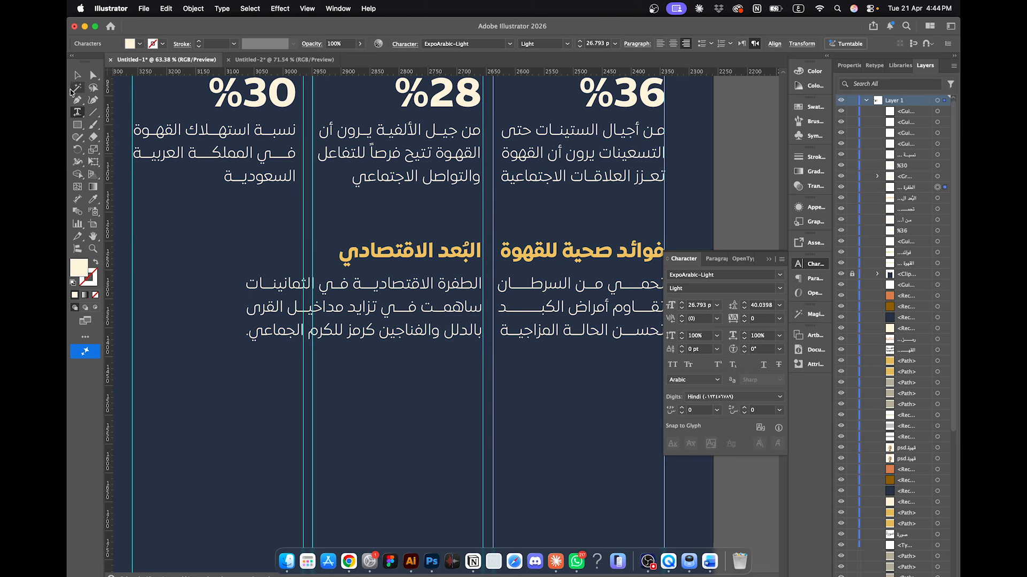
click(75, 76)
click(431, 267)
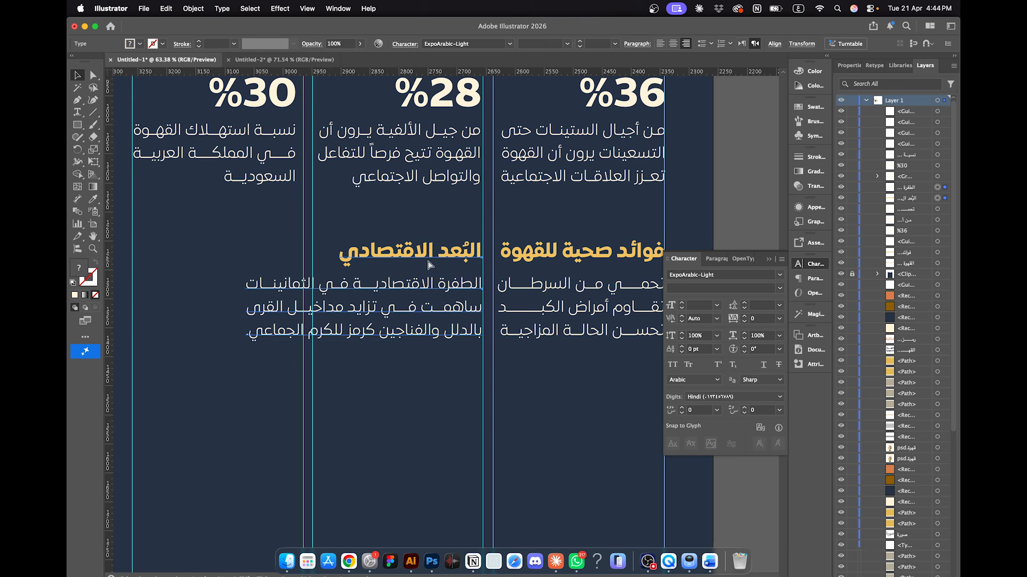
Step: Copy the seated man illustration with the coffee bowl from Untitled-2 and paste it onto the navy poster in Untitled-1
scroll(428, 266, down, 6)
scroll(427, 266, down, 6)
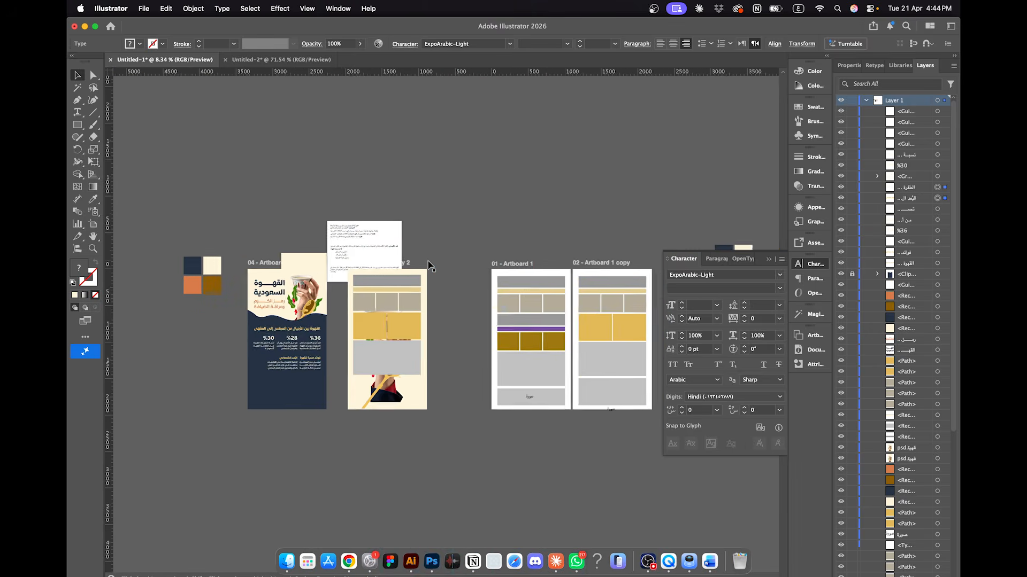
click(281, 59)
scroll(428, 215, down, 8)
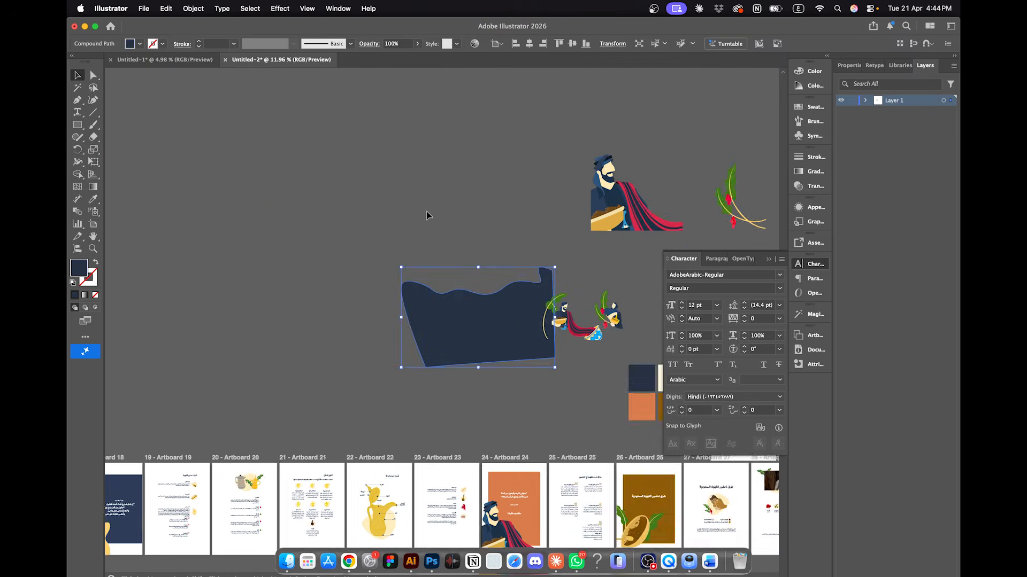
click(391, 172)
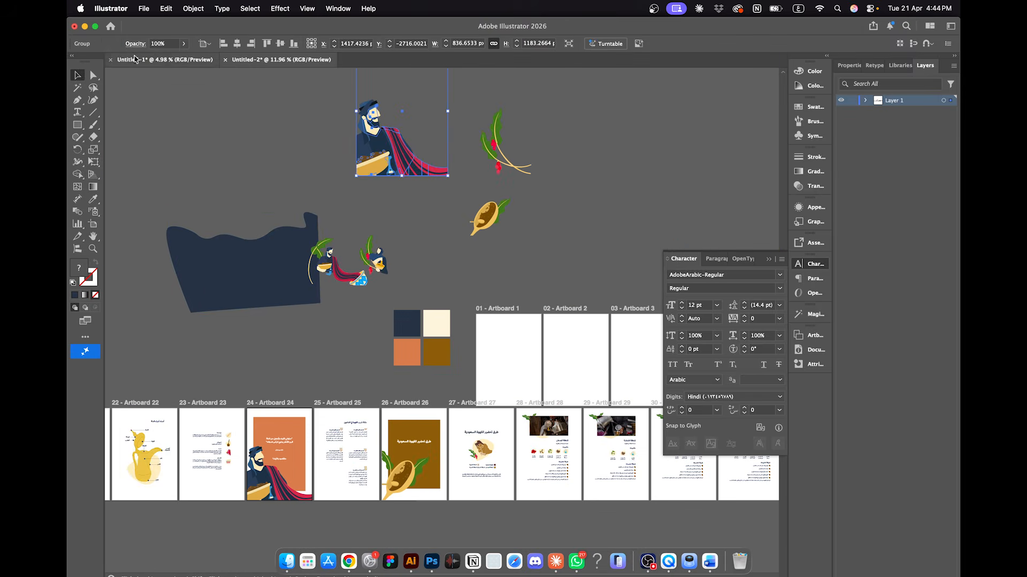
click(160, 60)
scroll(414, 270, left, 3)
click(342, 351)
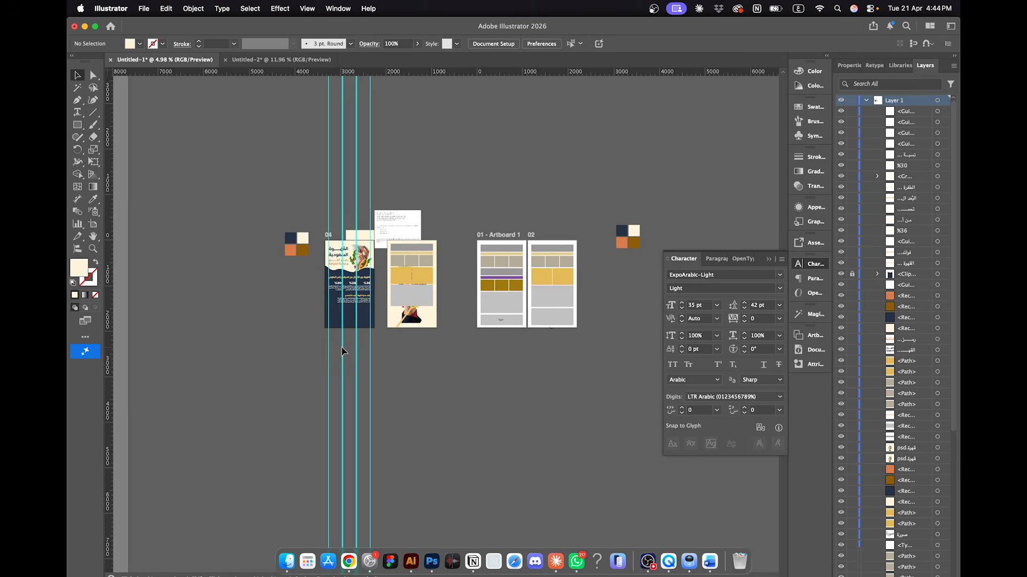
key(super+0)
key(super+v)
scroll(532, 435, down, 3)
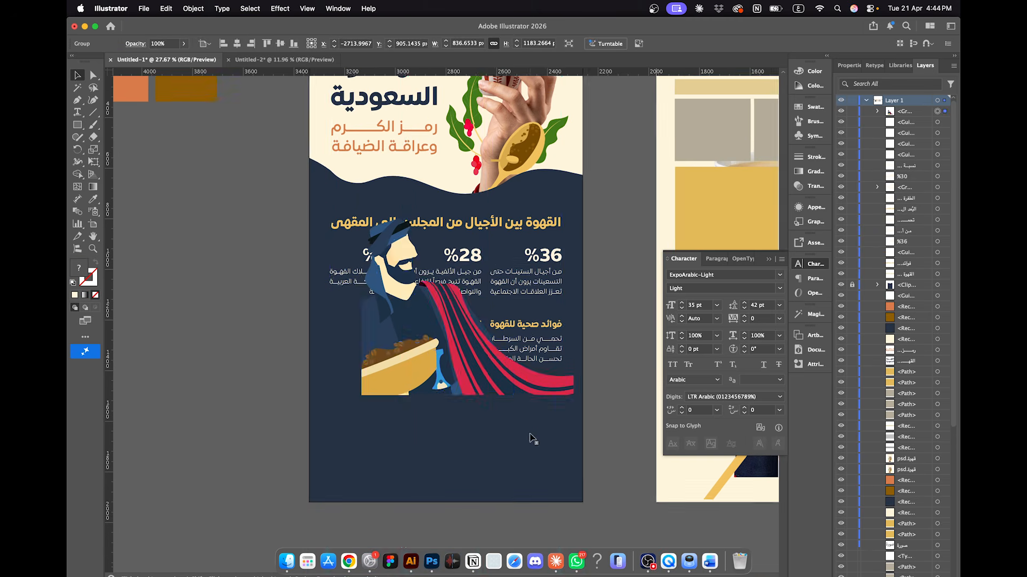
Step: Align the man illustration to the poster artboard's left and bottom edges
drag(392, 320, 387, 330)
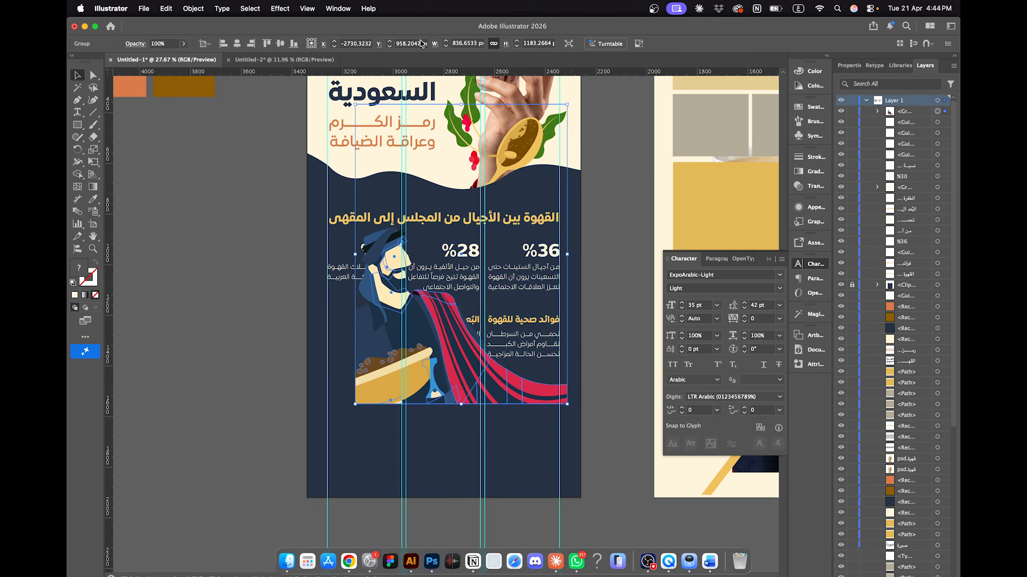
click(224, 43)
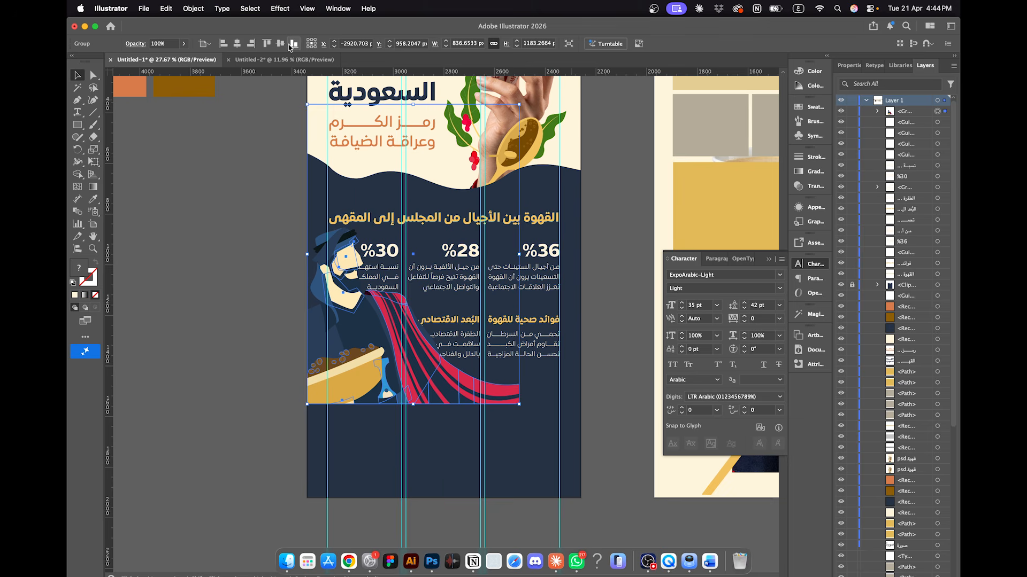
click(292, 44)
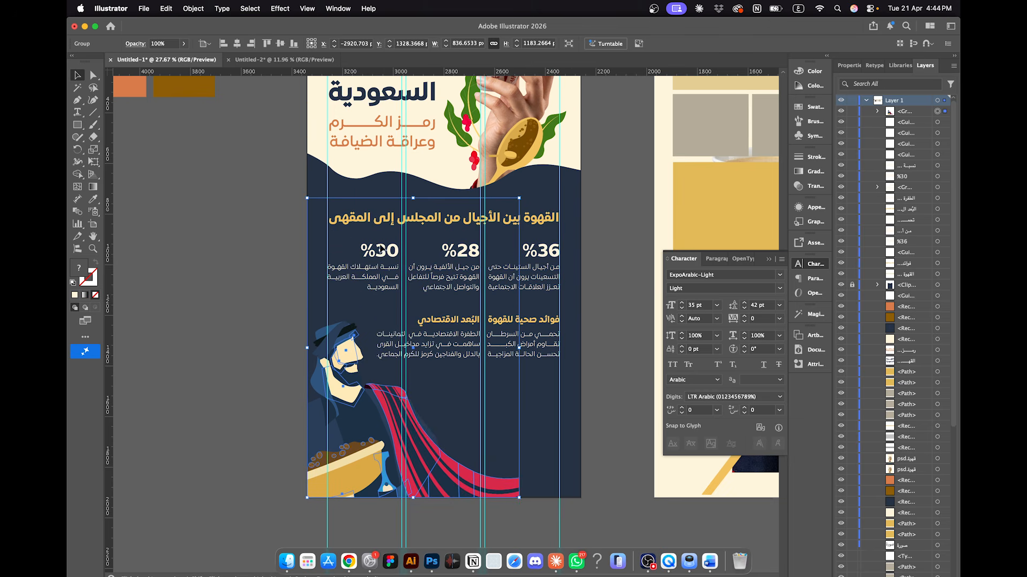
click(620, 323)
scroll(618, 315, down, 3)
scroll(562, 296, up, 3)
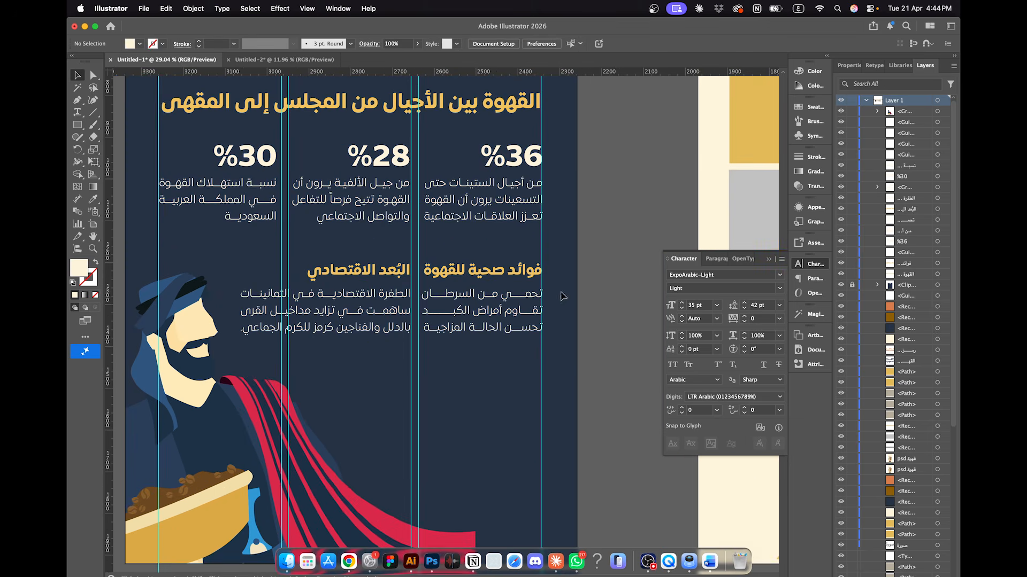
Step: Shift the البُعد الاقتصادي heading and its text slightly left, widening the gap to the health benefits column
click(374, 300)
shift+click(376, 270)
drag(382, 271, 368, 269)
drag(370, 268, 374, 271)
Step: Draw a small rectangular bar below the health benefits list, flush with the right guide, and fill it with the headings' gold
click(79, 125)
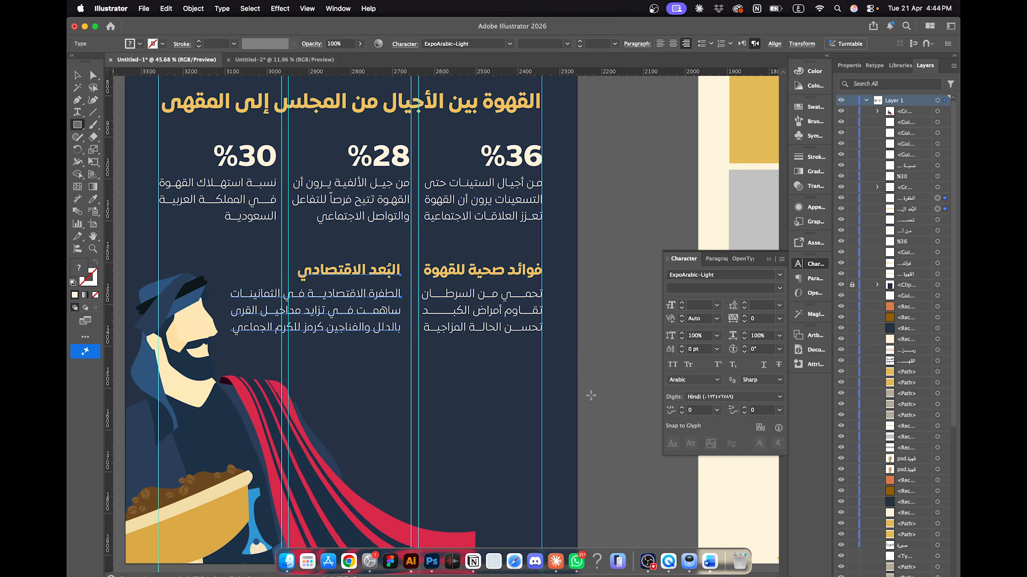
drag(541, 355, 511, 368)
click(92, 198)
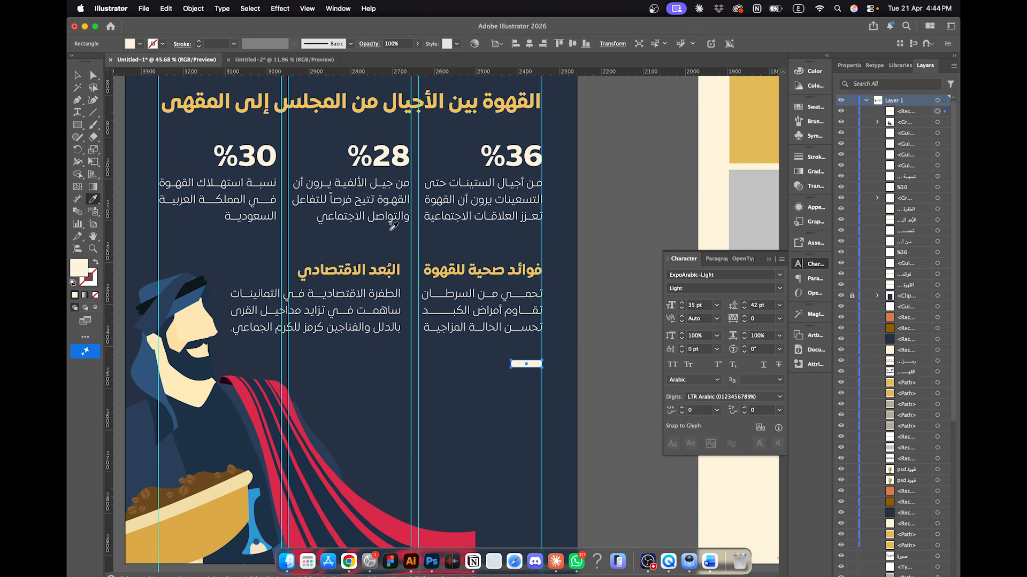
click(433, 264)
key(v)
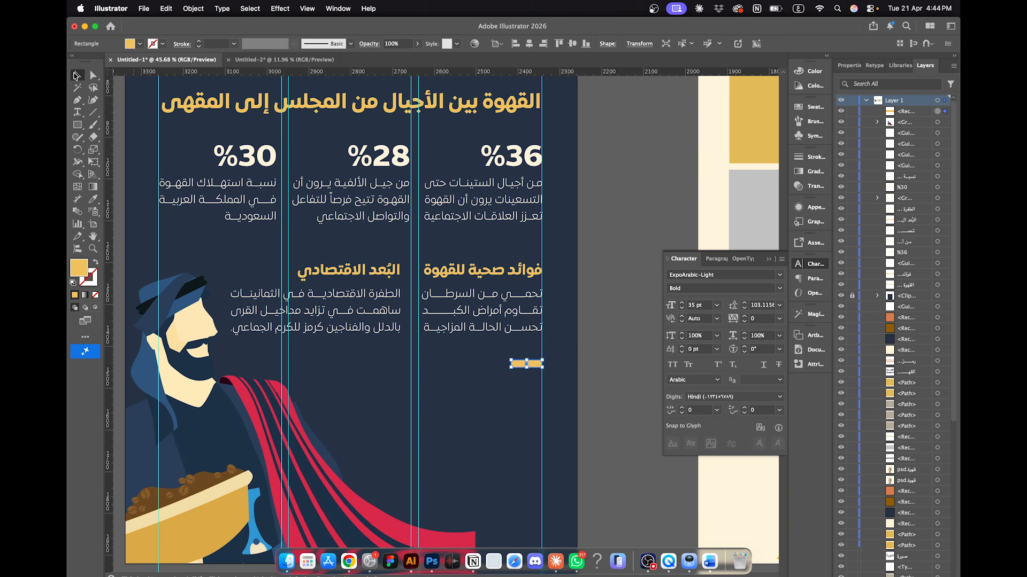
Step: Duplicate the health benefits list below the gold bar and replace its text with the Word document's closing paragraph starting القهوة السعودية
drag(452, 319, 452, 410)
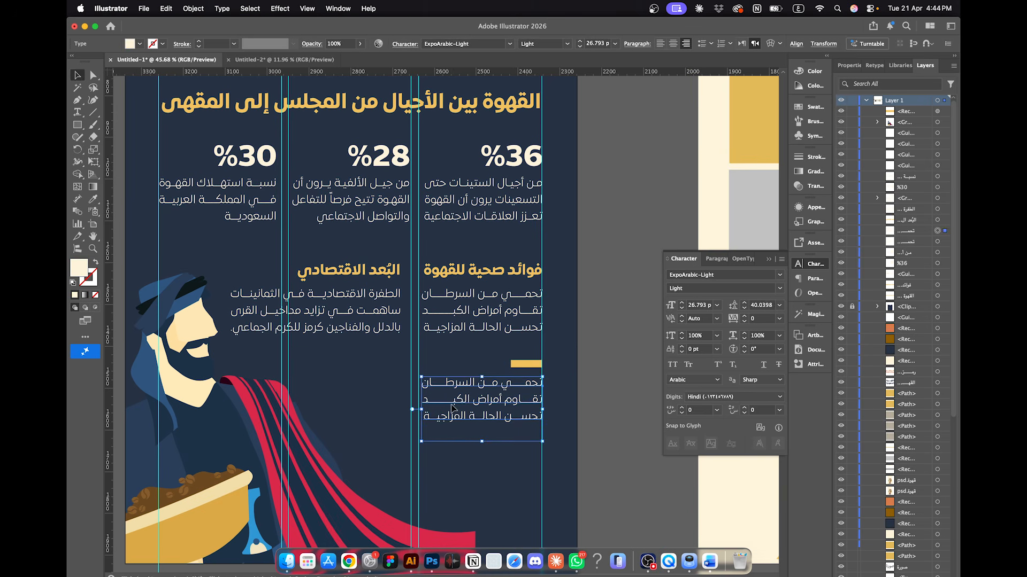
click(710, 561)
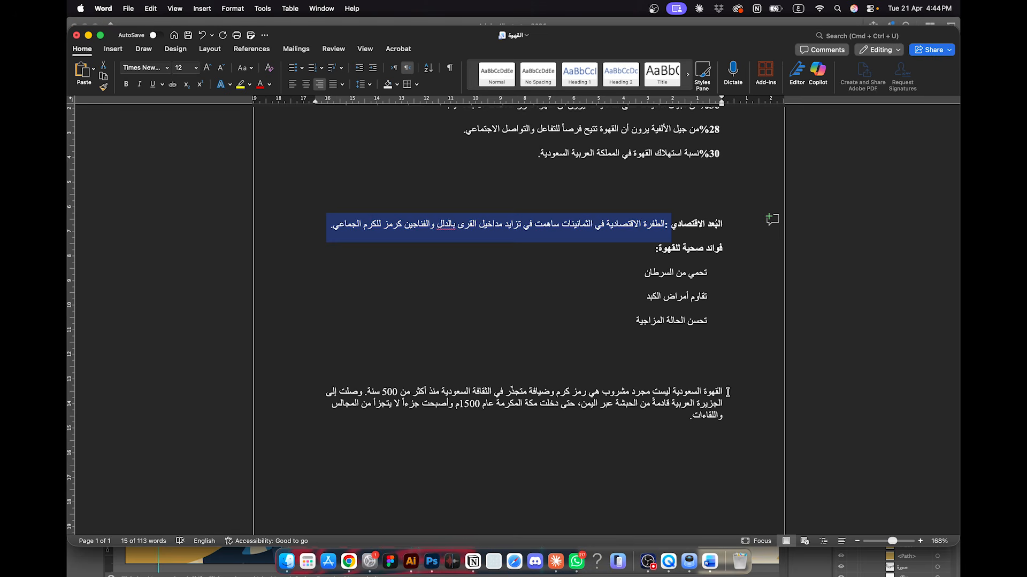
drag(727, 392, 582, 458)
click(411, 562)
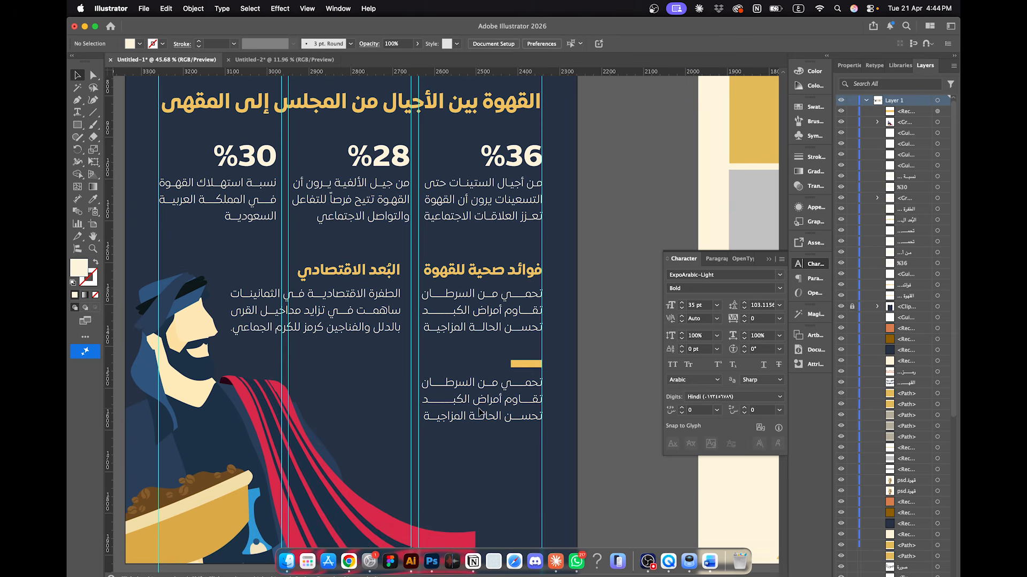
click(480, 412)
double_click(511, 409)
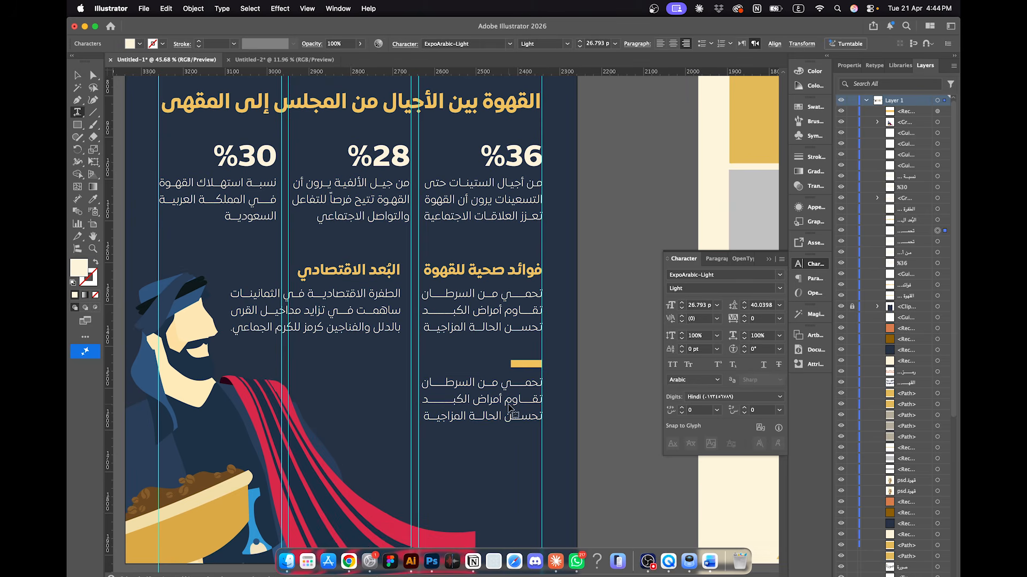
key(super+a)
key(super+v)
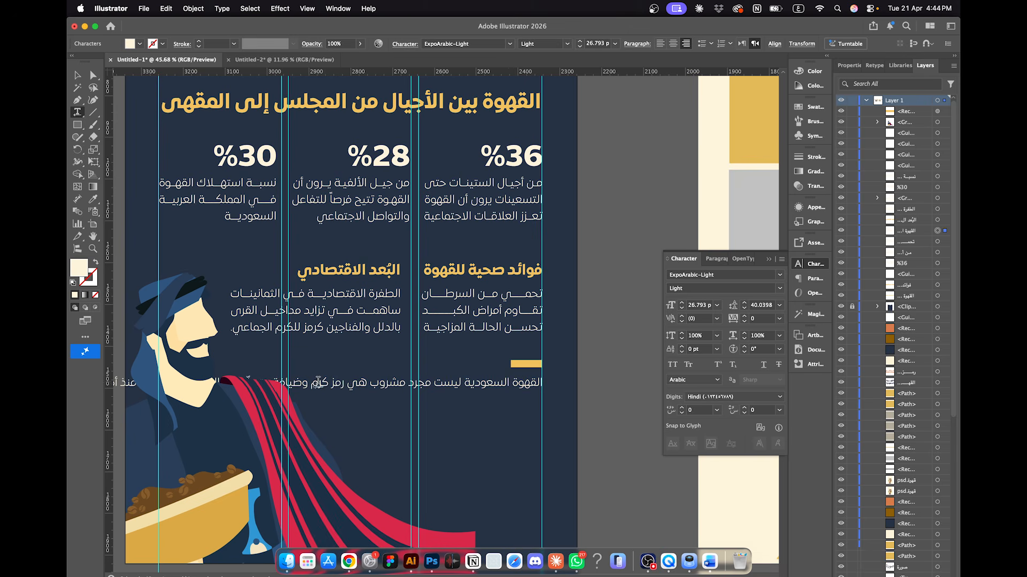
click(307, 385)
key(Return)
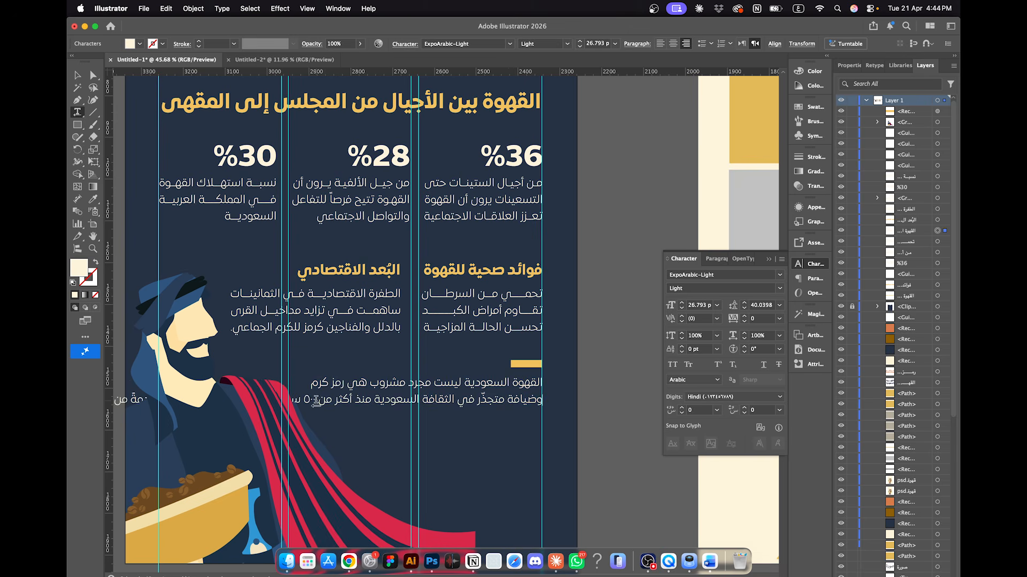
key(super+a)
click(732, 397)
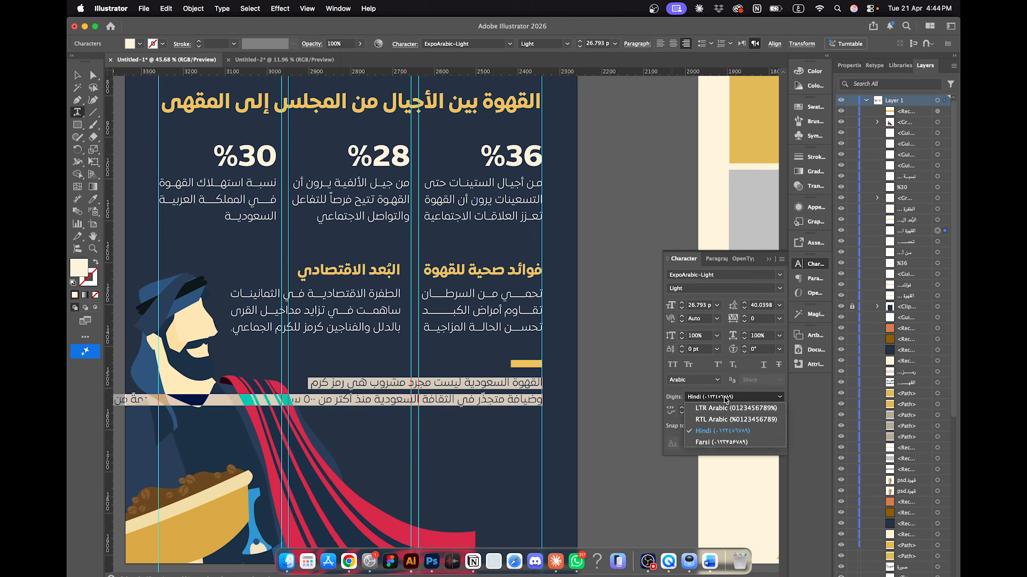
click(712, 409)
Step: Break the rest of the closing paragraph into lines after أكثر, قادمةً من, المكرمة and يتجزأ
click(329, 405)
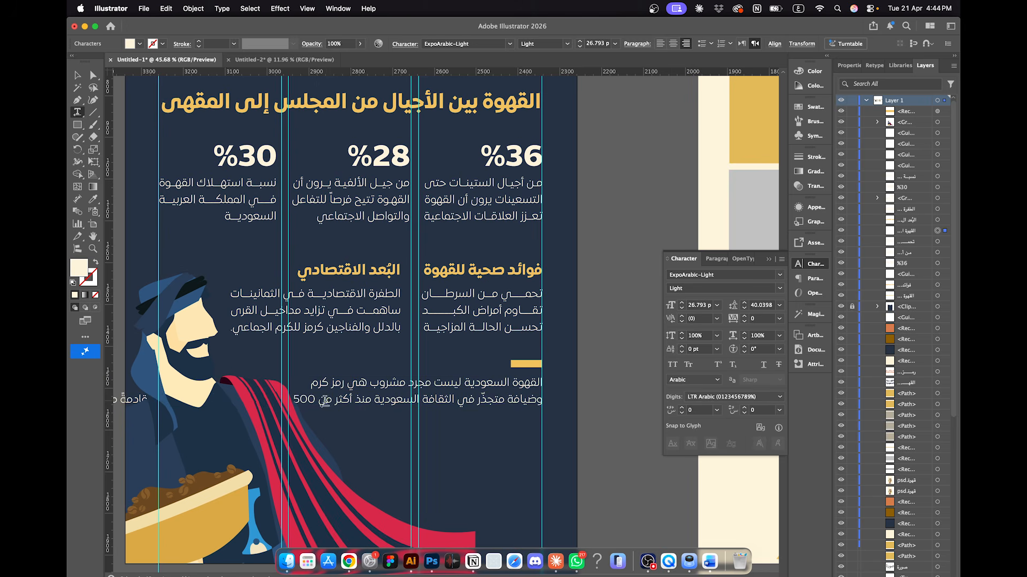
key(Return)
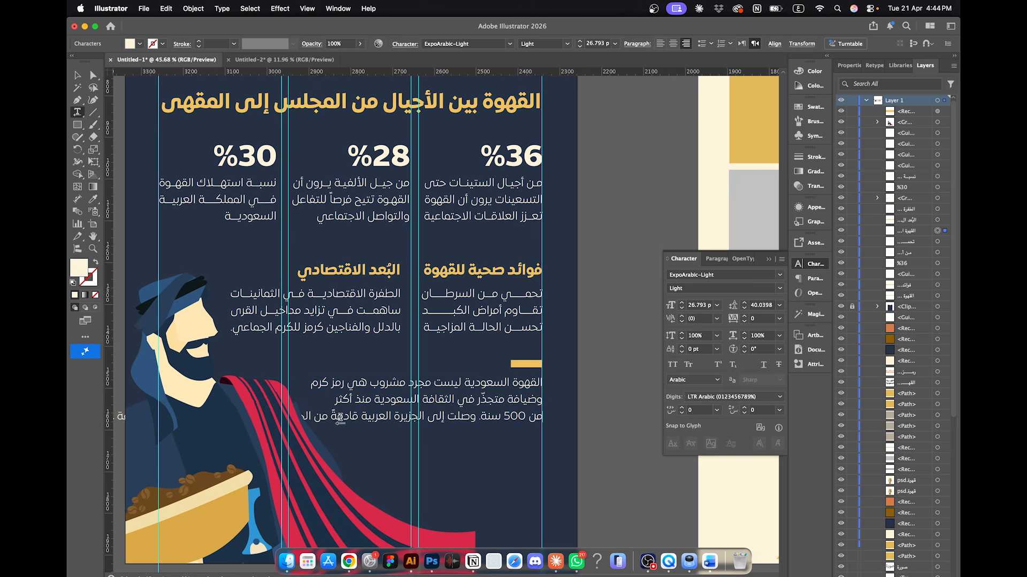
click(309, 416)
key(Return)
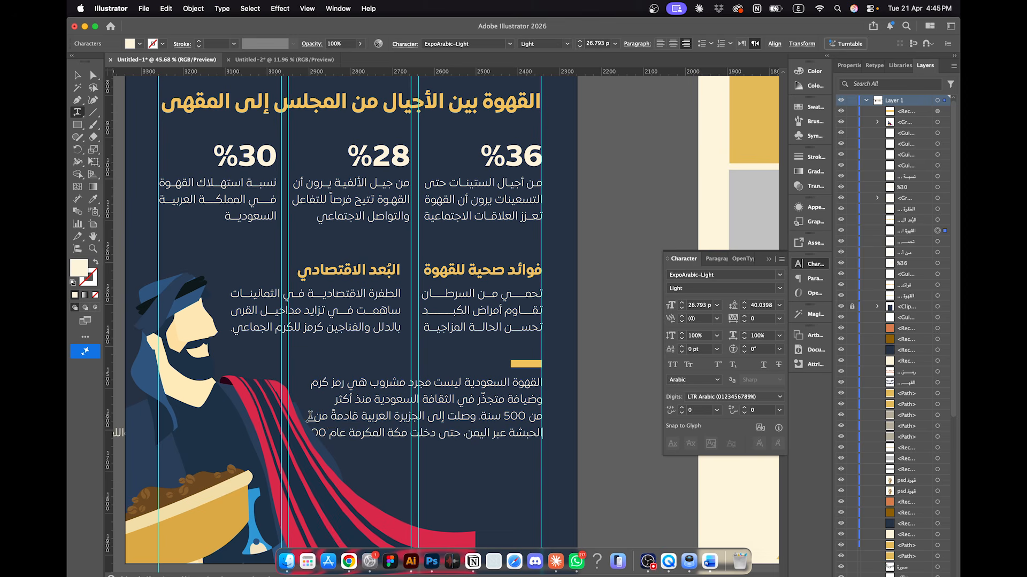
click(345, 432)
key(Return)
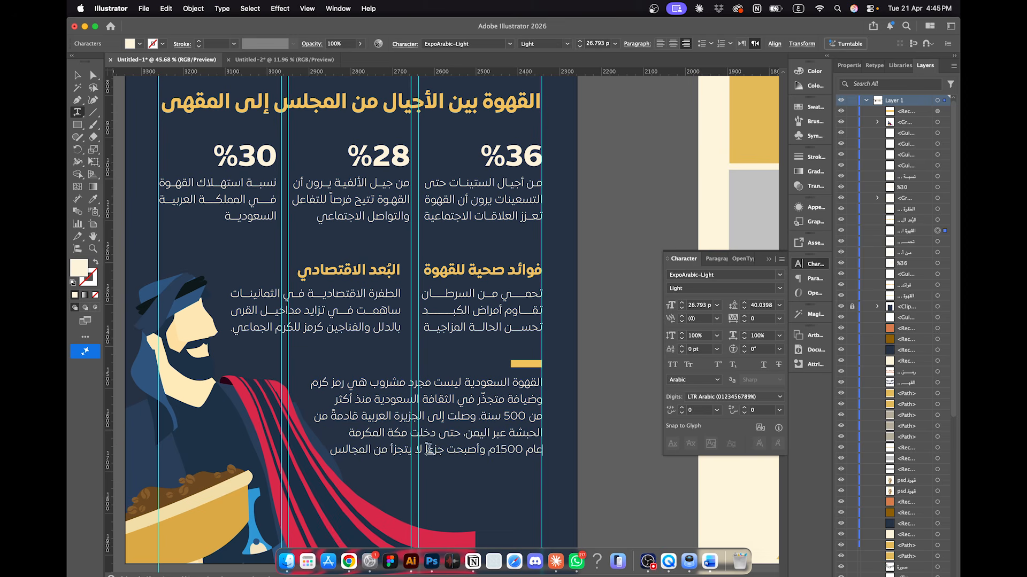
click(389, 450)
key(Return)
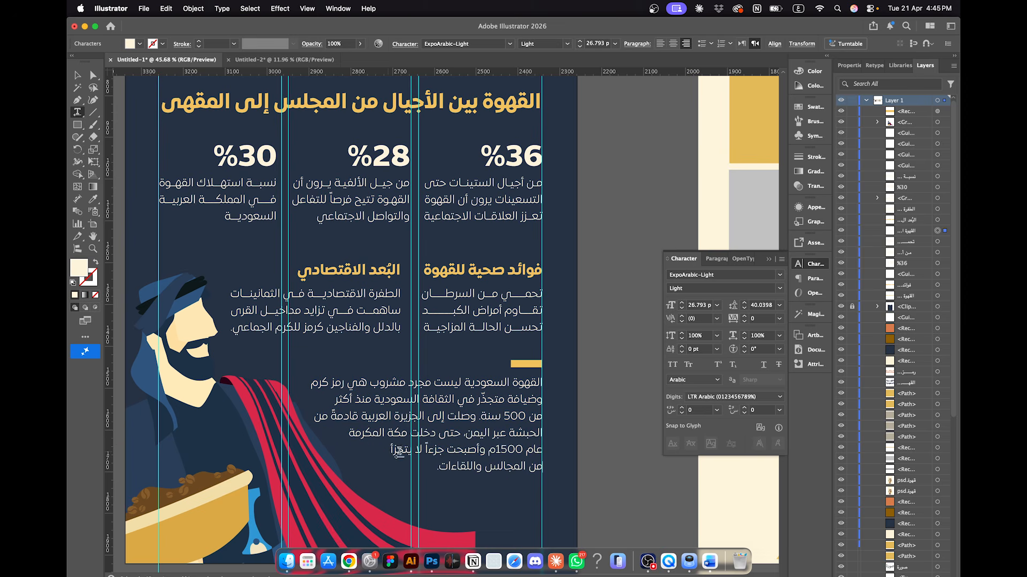
Step: Widen the closing paragraph's second line to the first line's width by adding kashidas to منذ and السعودية
scroll(442, 457, down, 2)
alt+scroll(346, 384, up, 3)
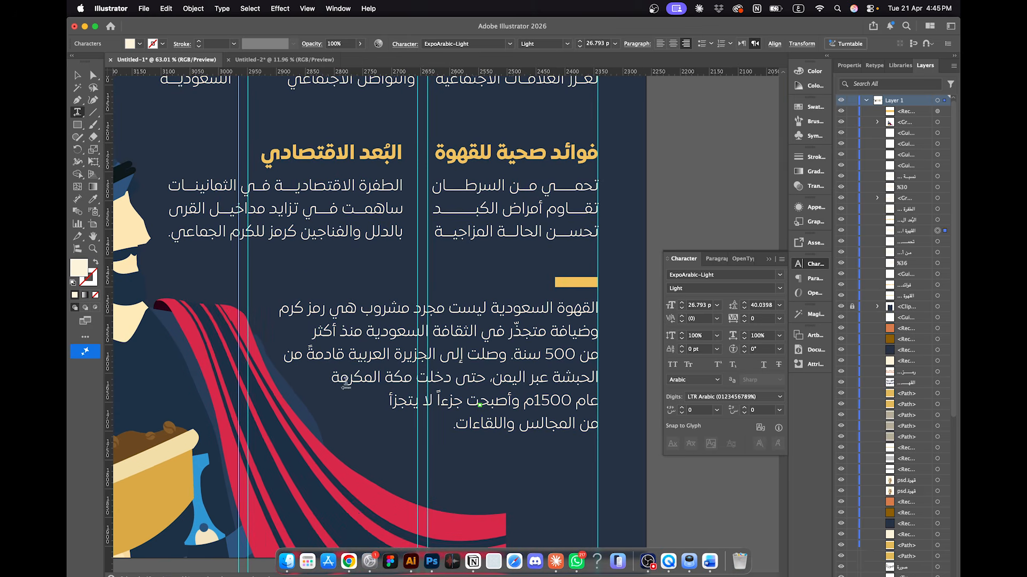
click(344, 330)
text(ــ)
drag(345, 332, 337, 335)
key(super+c)
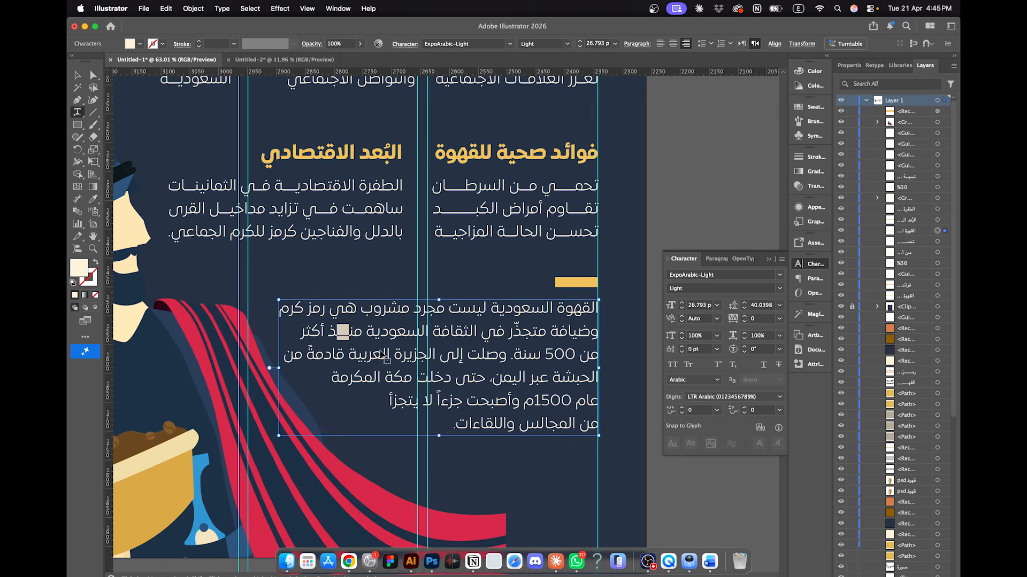
click(370, 332)
key(super+v)
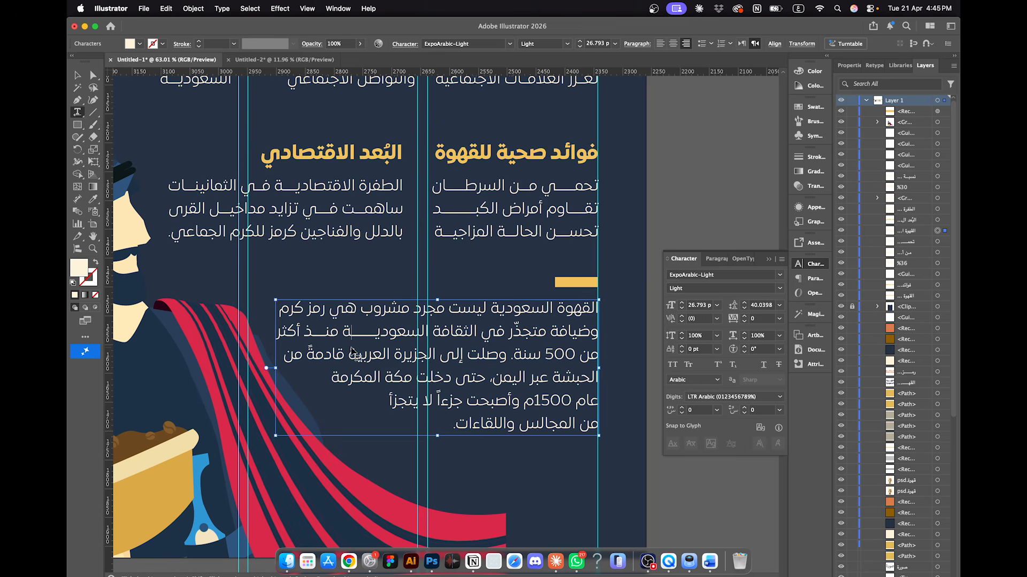
Step: Rebalance the closing paragraph's second-line kashidas over وضيافة, متجذّر, الثقافة and السعودية, and lengthen من at the third line's end with a kashida
key(BackSpace)
key(BackSpace)
key(BackSpace)
key(BackSpace)
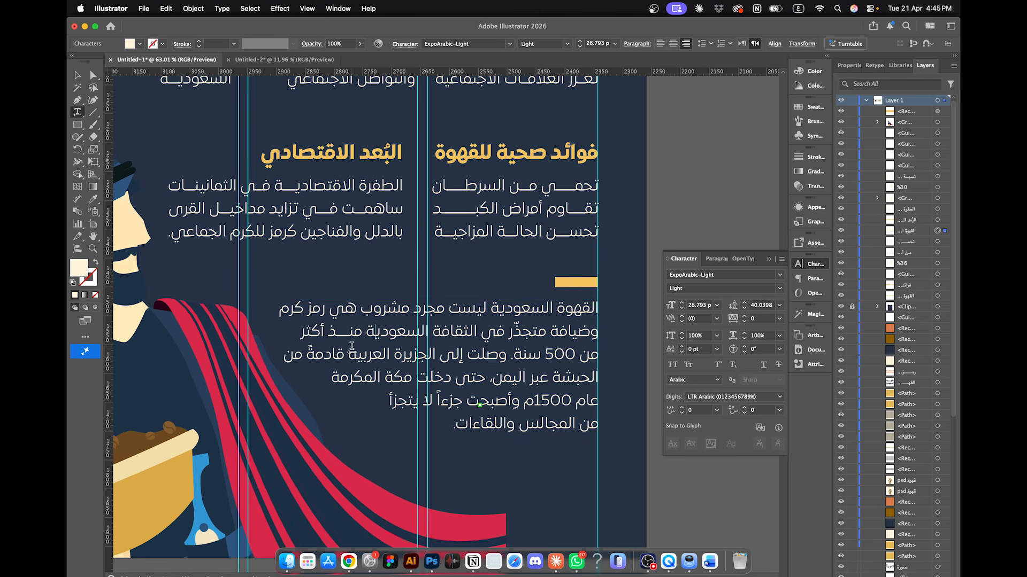
click(439, 333)
key(super+v)
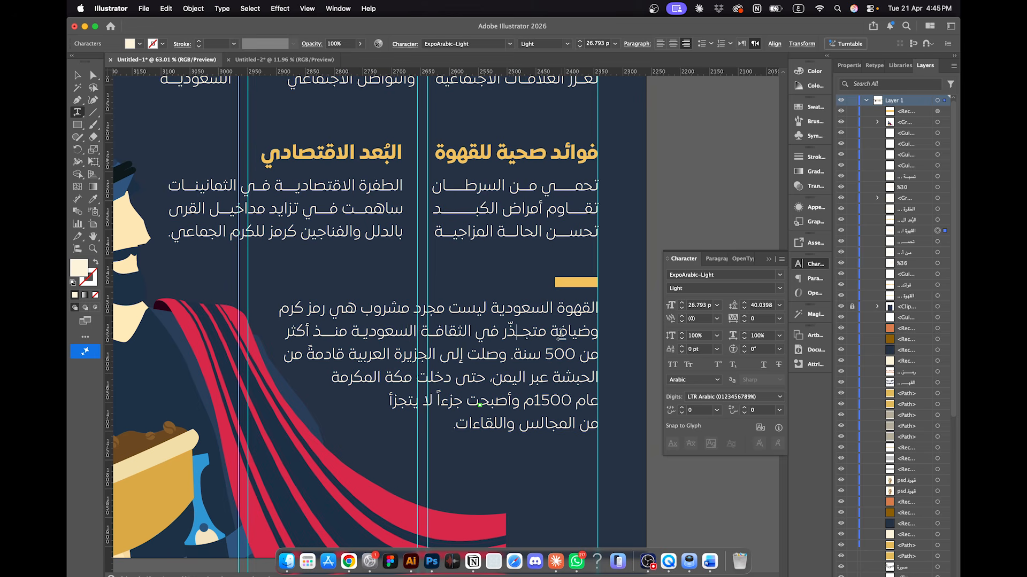
click(561, 334)
text(ـ)
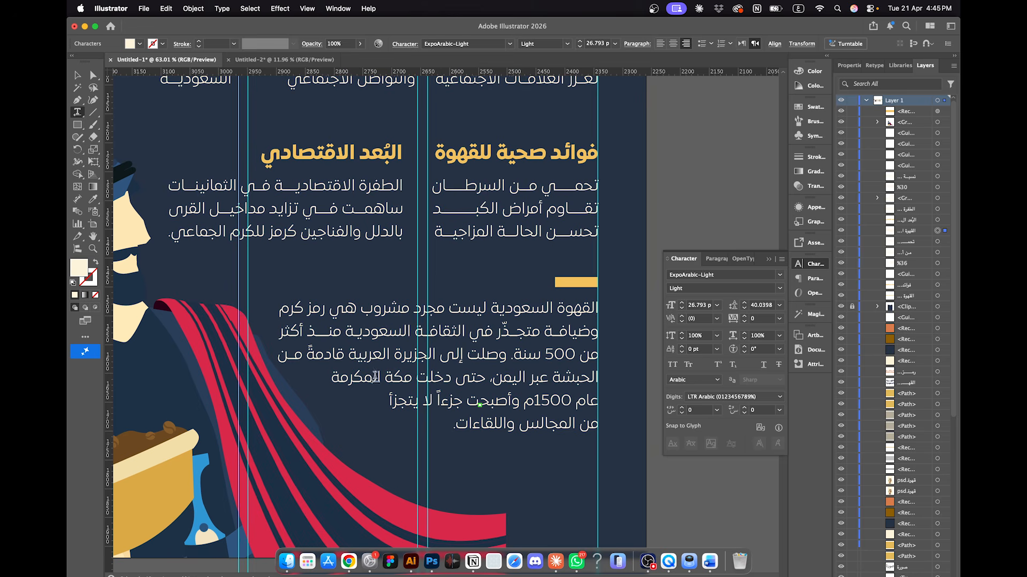
click(76, 75)
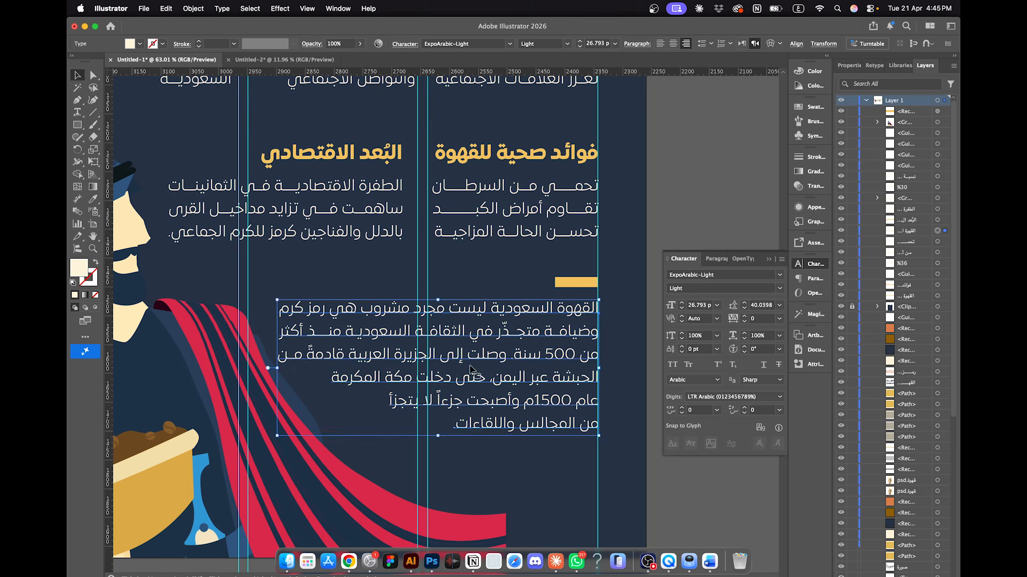
Step: Enlarge the man illustration to about 899 × 1271 px and raise it so its base slightly overlaps the poster's bottom edge
scroll(553, 408, down, 10)
scroll(553, 408, right, 2)
click(646, 336)
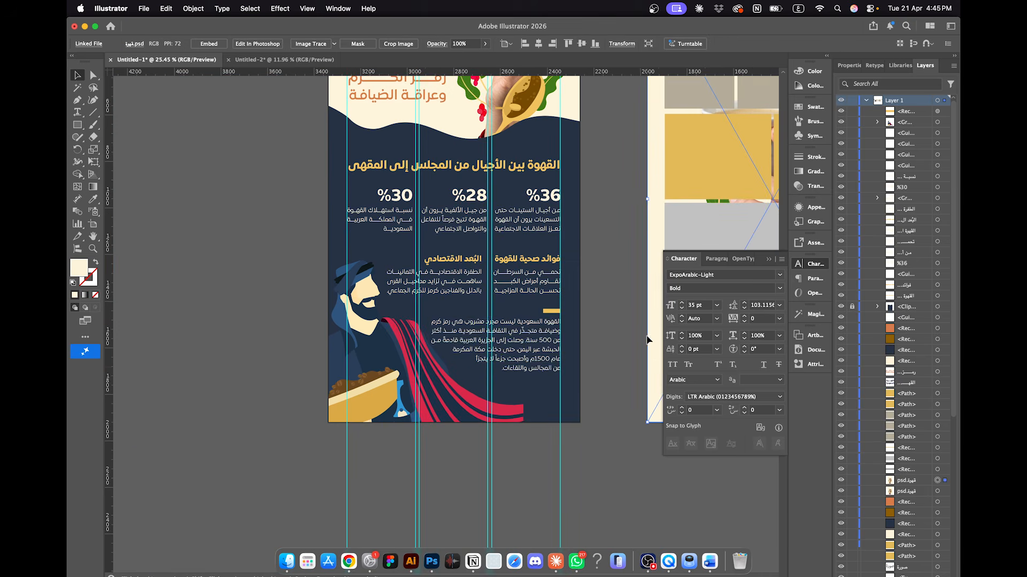
scroll(556, 337, right, 2)
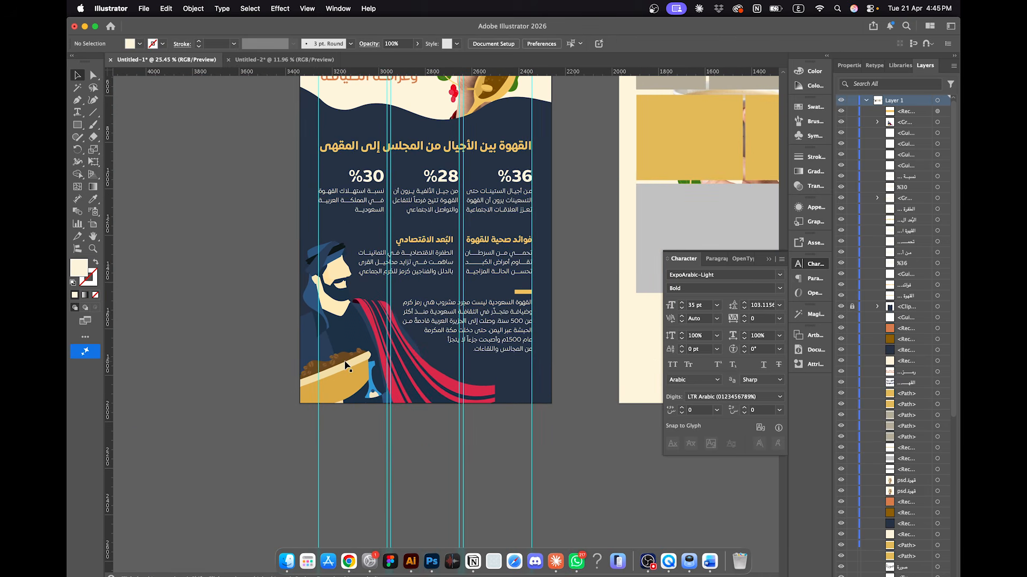
click(345, 366)
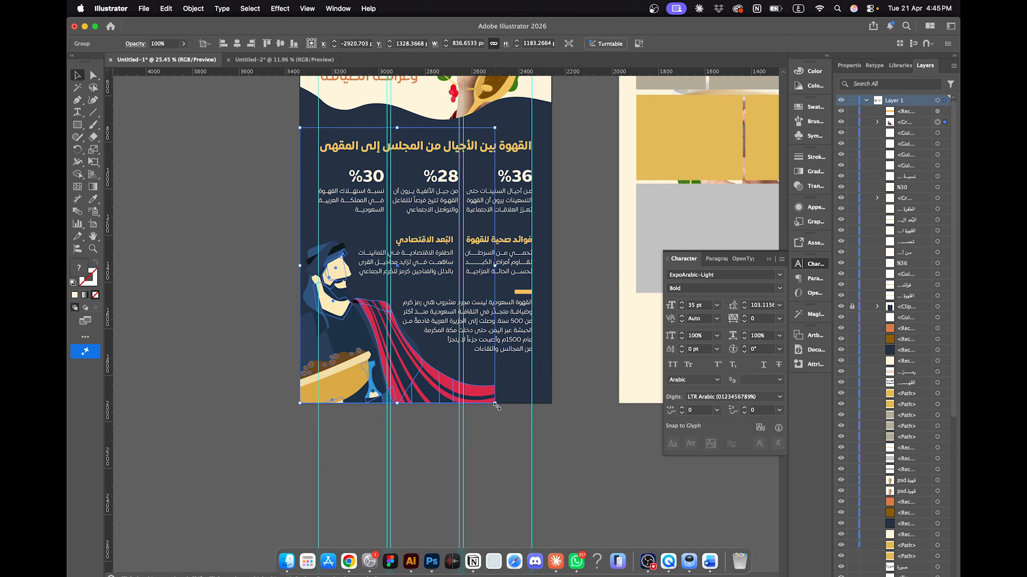
drag(496, 407, 509, 423)
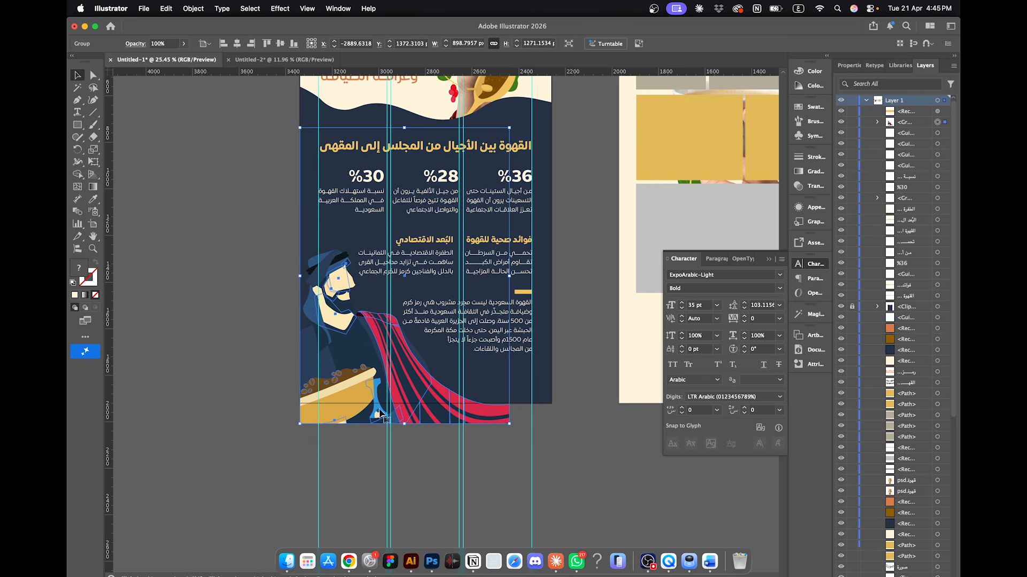
drag(381, 412, 367, 388)
Step: Ungroup the man illustration and try stretching the red cloak's end segment to the poster's right edge
right_click(490, 405)
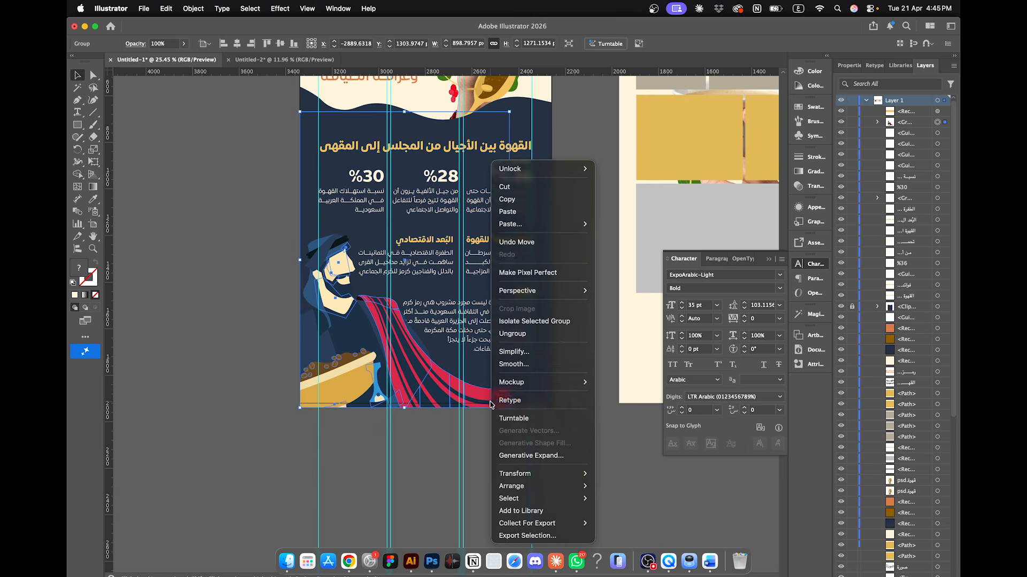
click(521, 331)
click(595, 352)
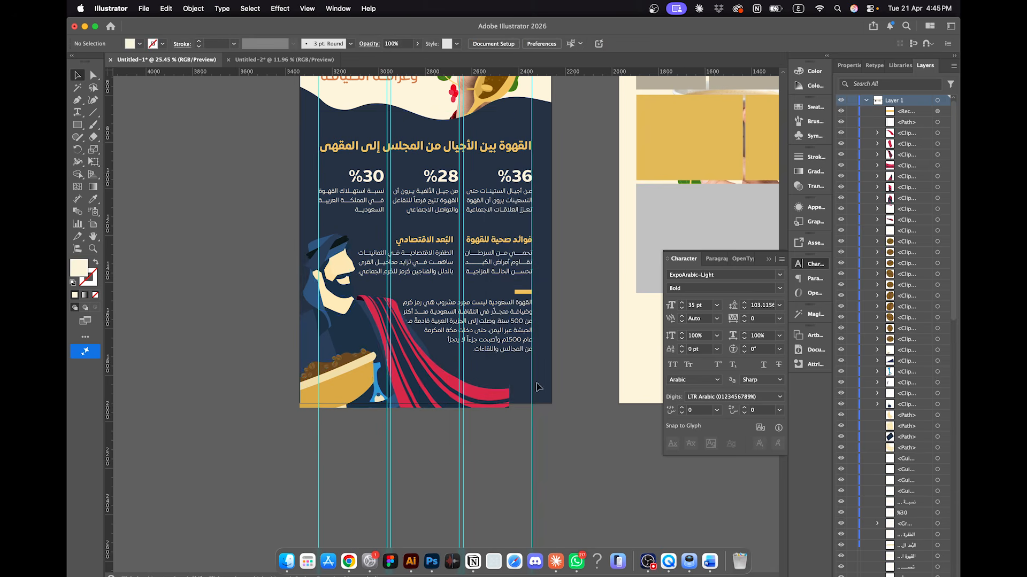
click(497, 397)
drag(511, 396, 554, 396)
click(587, 368)
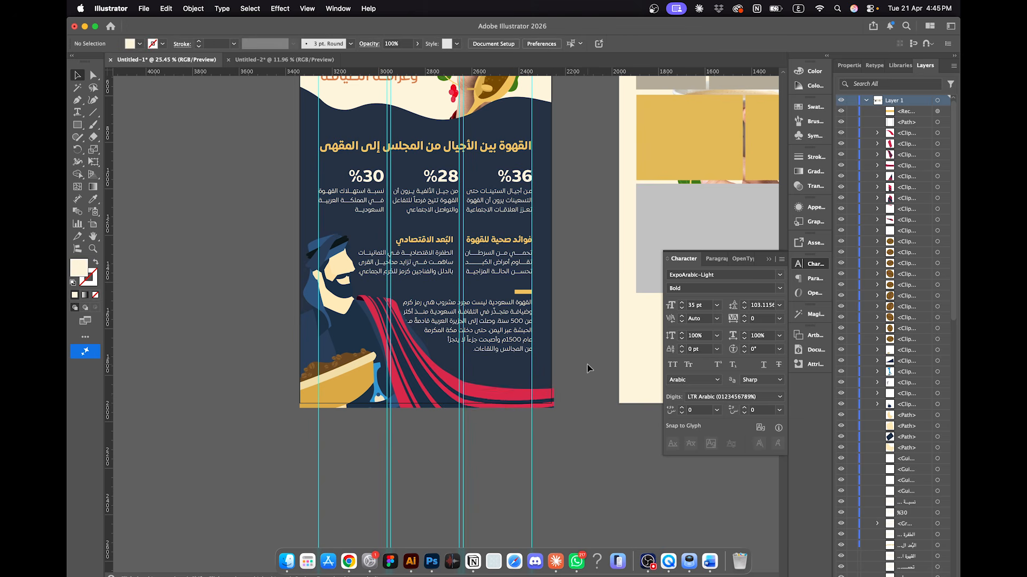
Step: Preview the whole poster in presentation mode and return to editing
click(305, 9)
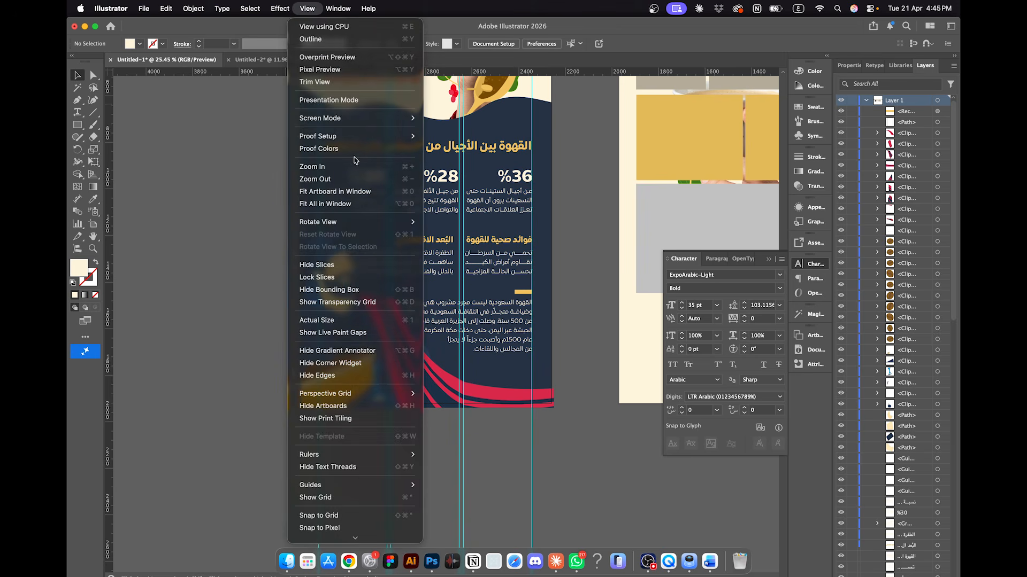
click(355, 99)
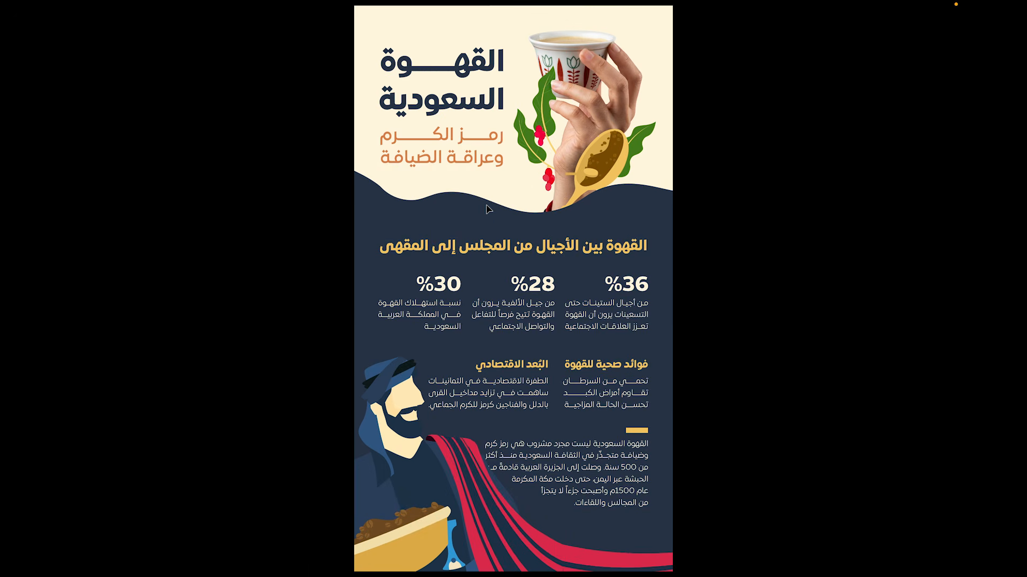
key(Escape)
Step: Undo the stretch of the red cloak's end segment
scroll(541, 347, down, 5)
key(super+z)
key(super+z)
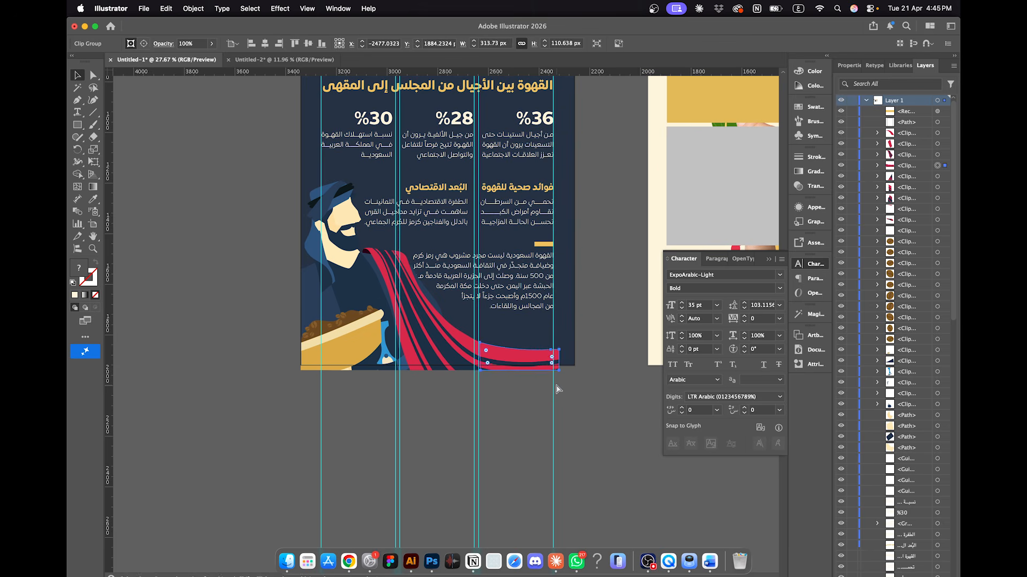
key(super+z)
scroll(557, 386, up, 4)
scroll(557, 386, left, 1)
shift+click(435, 333)
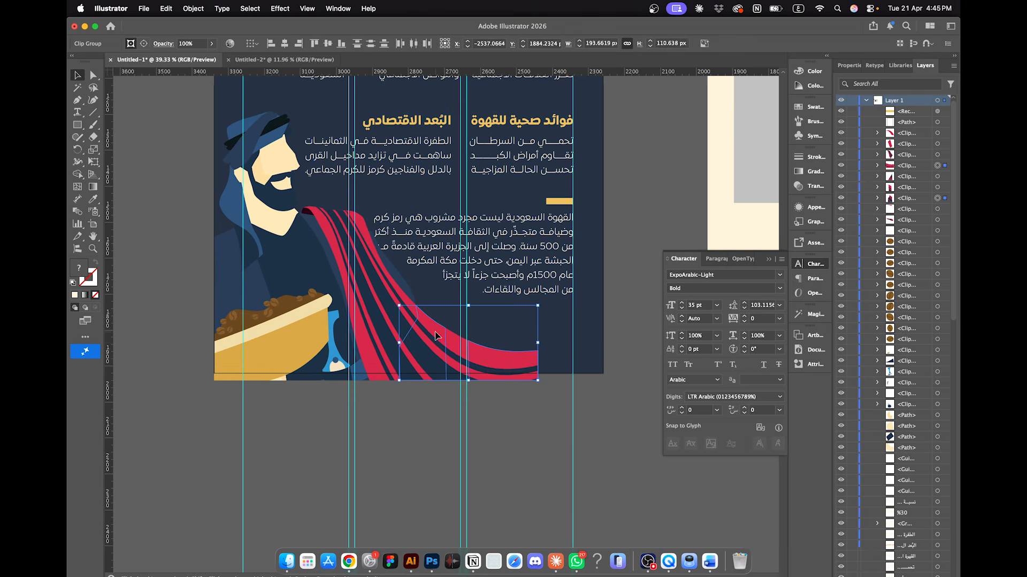
click(435, 337)
click(522, 366)
scroll(532, 350, up, 5)
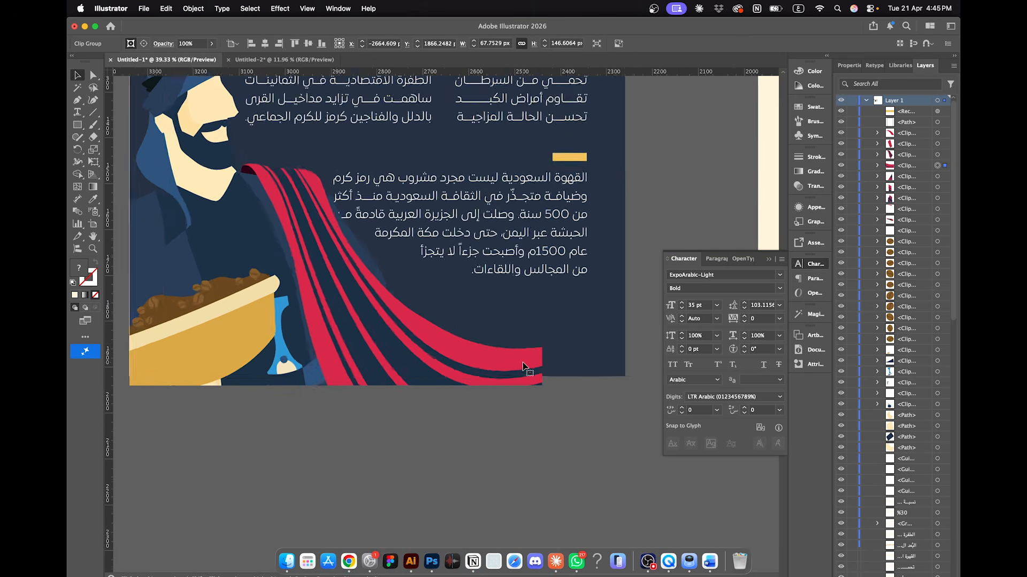
scroll(591, 385, down, 2)
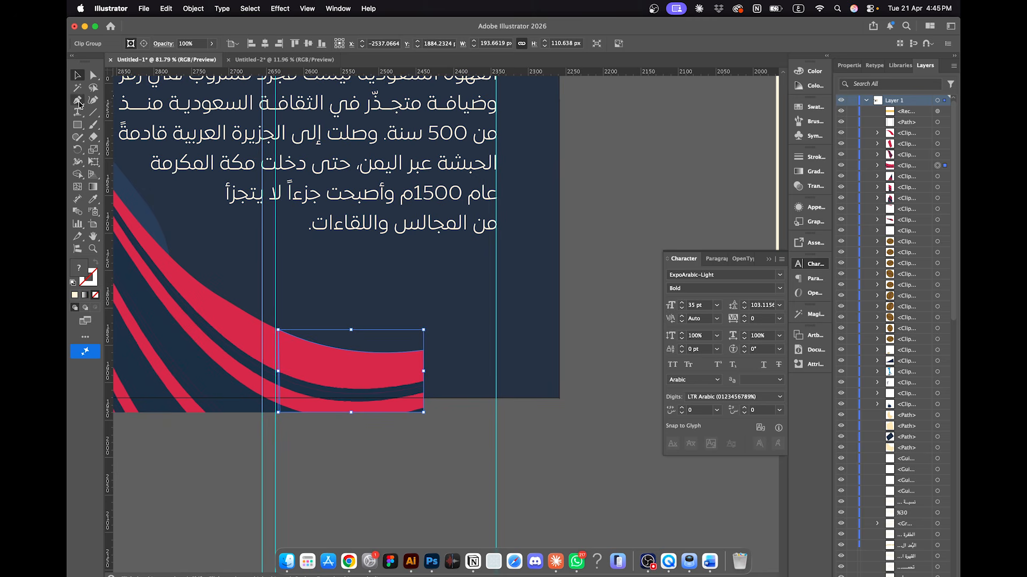
click(78, 101)
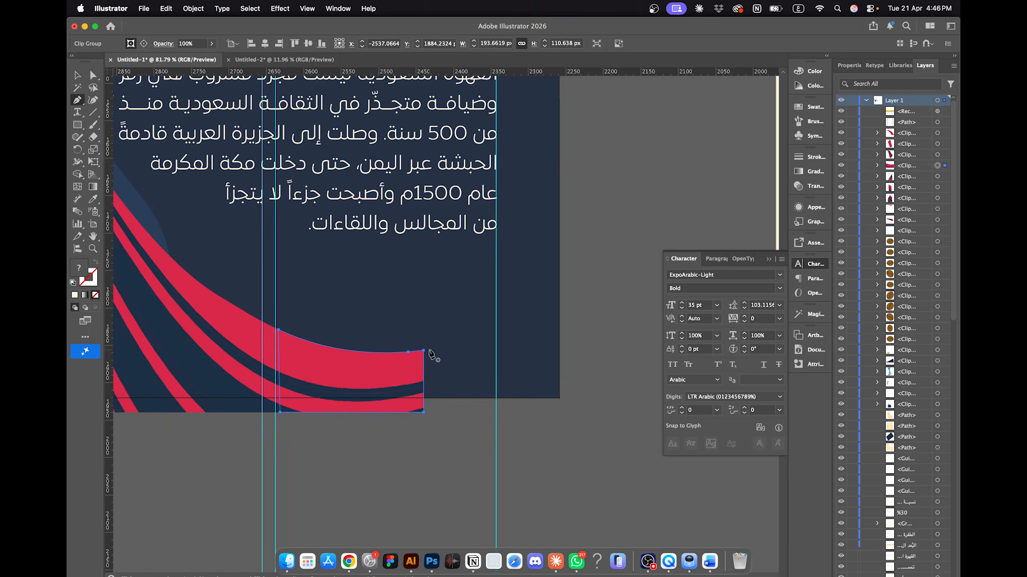
click(496, 343)
drag(497, 344, 576, 303)
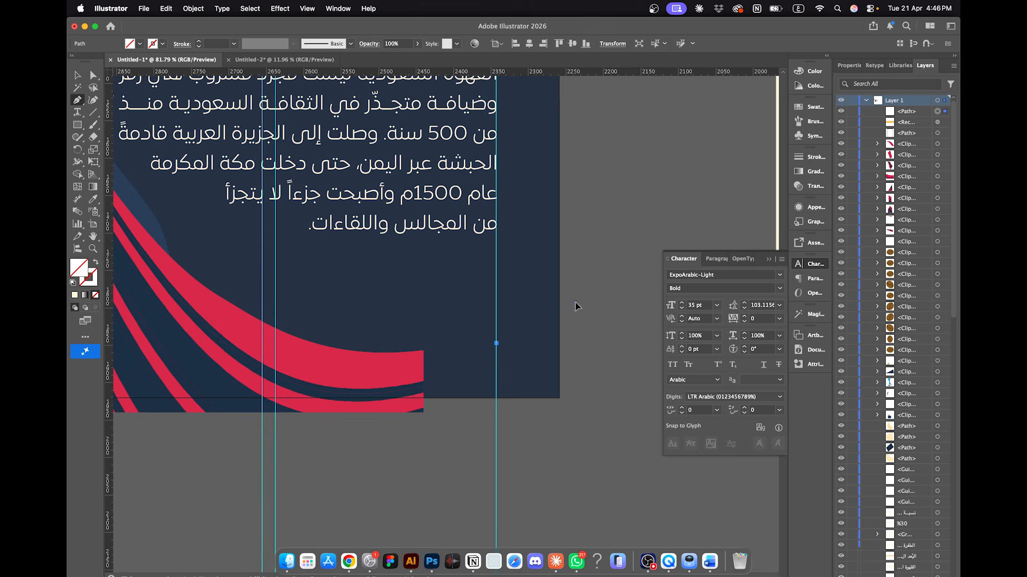
key(ctrl+z)
Step: Try to extend the cloak's upper red band past the poster's right edge with a curved Pen path, and delete that path
click(382, 441)
click(423, 352)
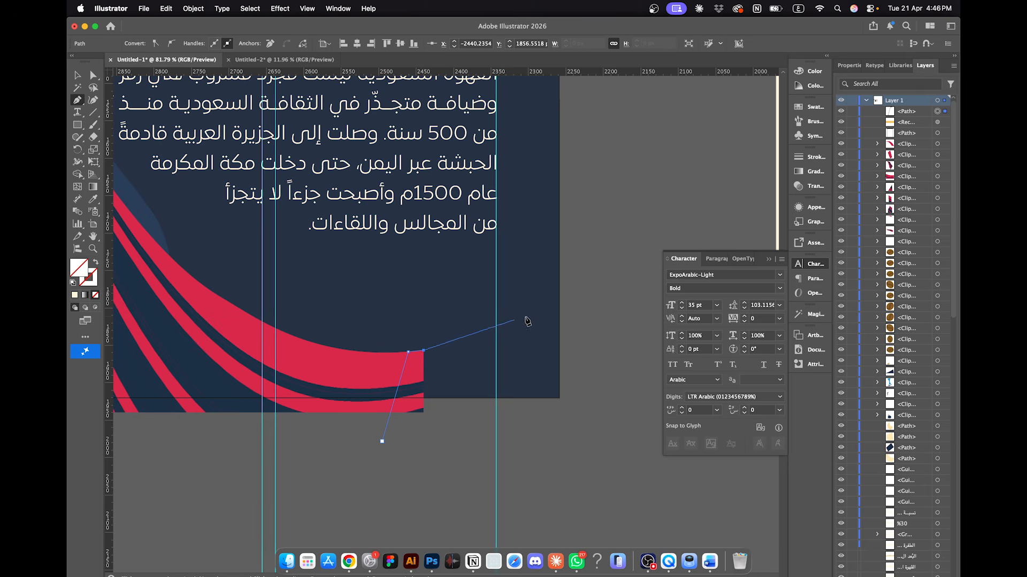
drag(570, 311, 653, 277)
drag(570, 358, 533, 363)
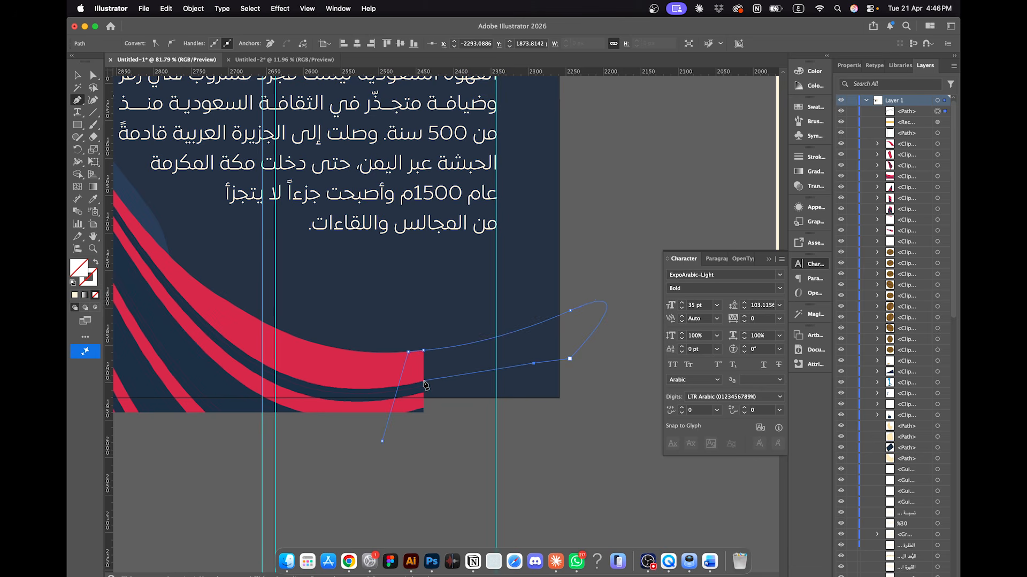
click(76, 76)
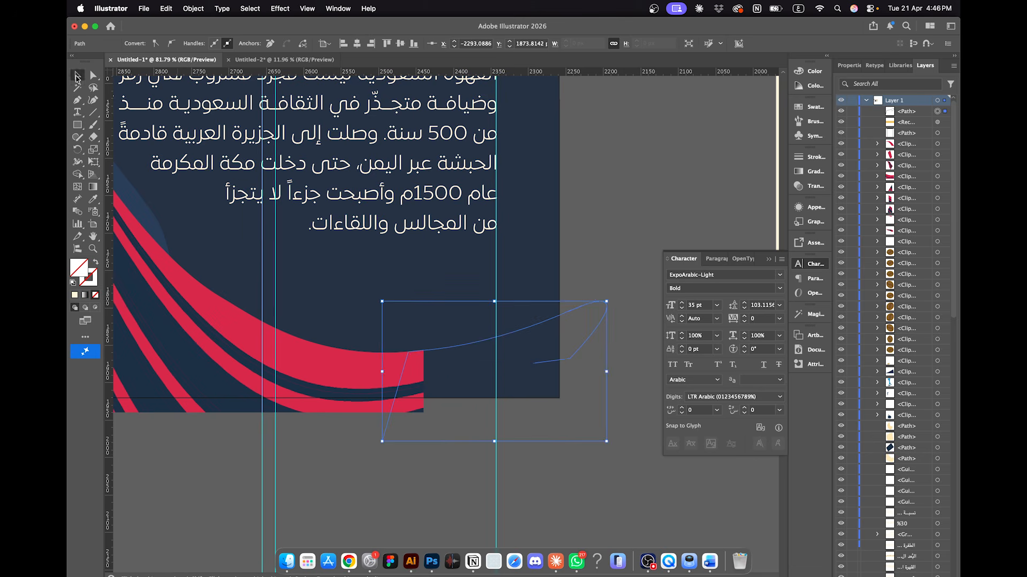
key(Delete)
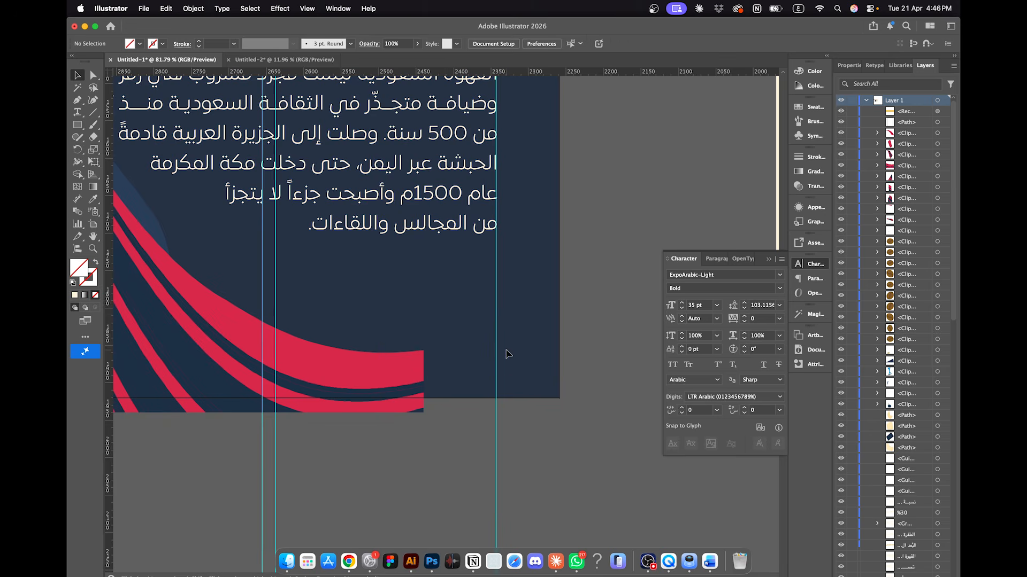
Step: Undo the pen path and the ungrouping so the man illustration is a single group again
scroll(403, 371, up, 5)
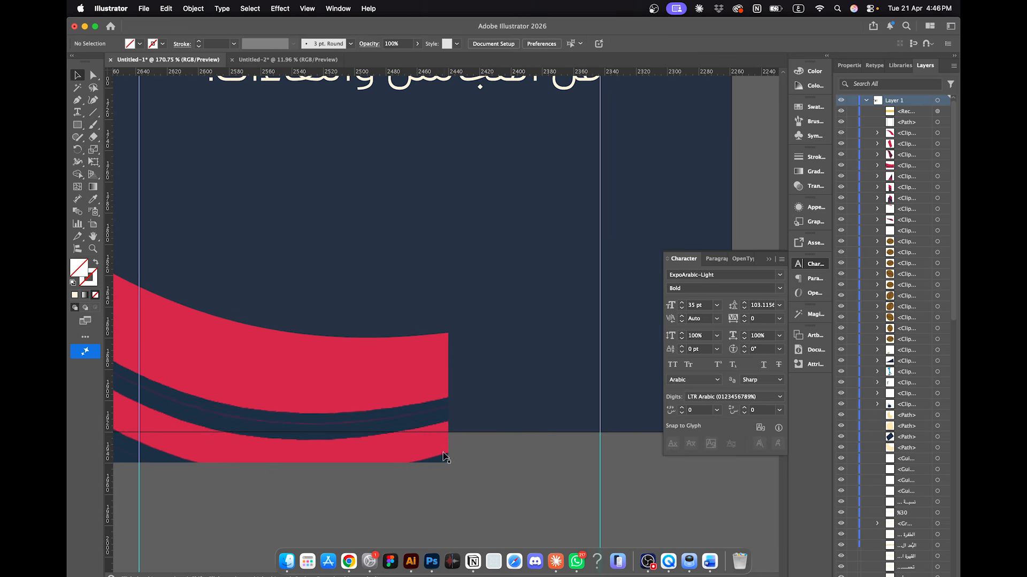
scroll(491, 418, down, 8)
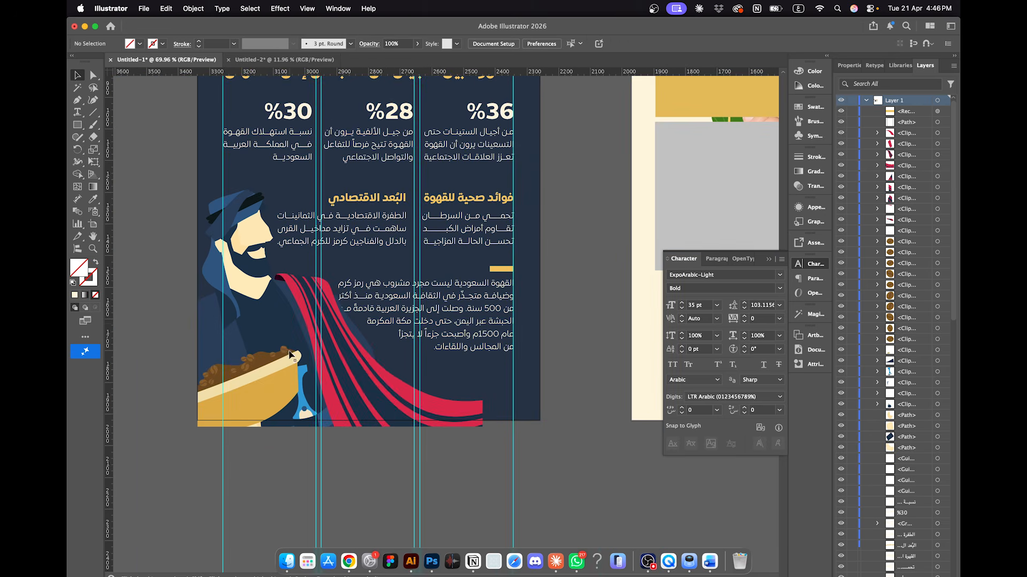
click(279, 329)
click(360, 443)
key(super+z)
key(super+z)
key(super+z)
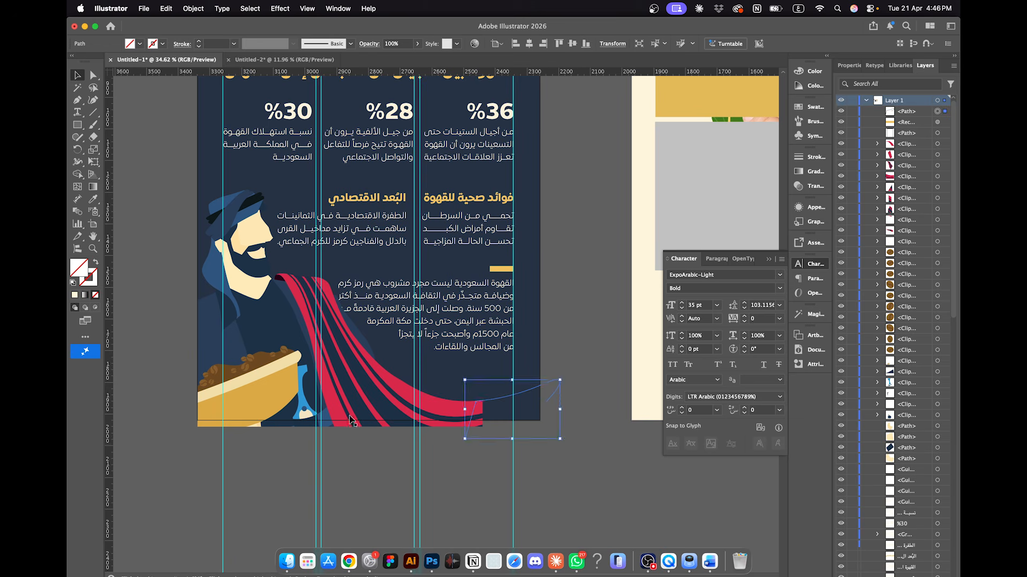
key(super+z)
key(super+z)
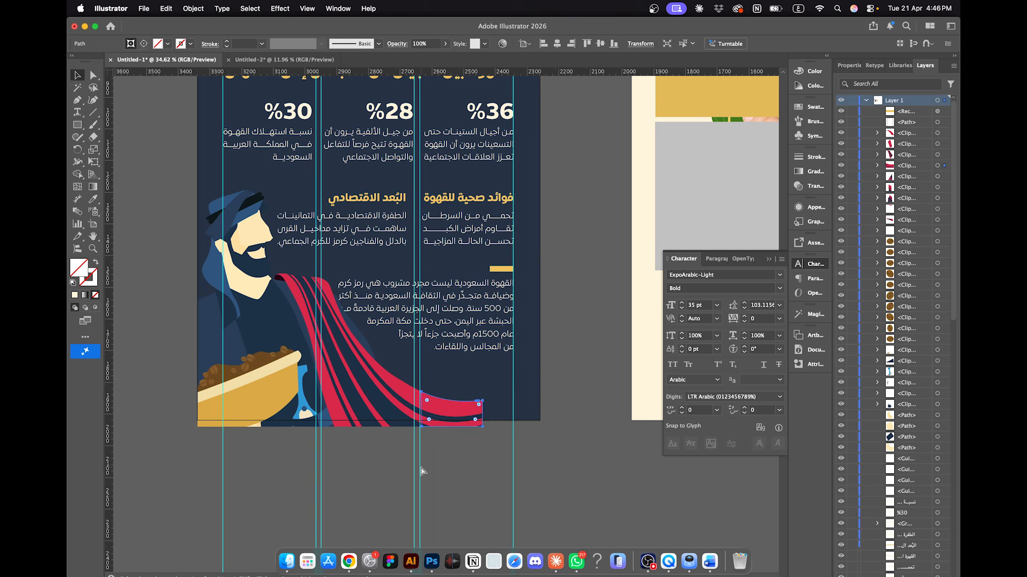
key(super+z)
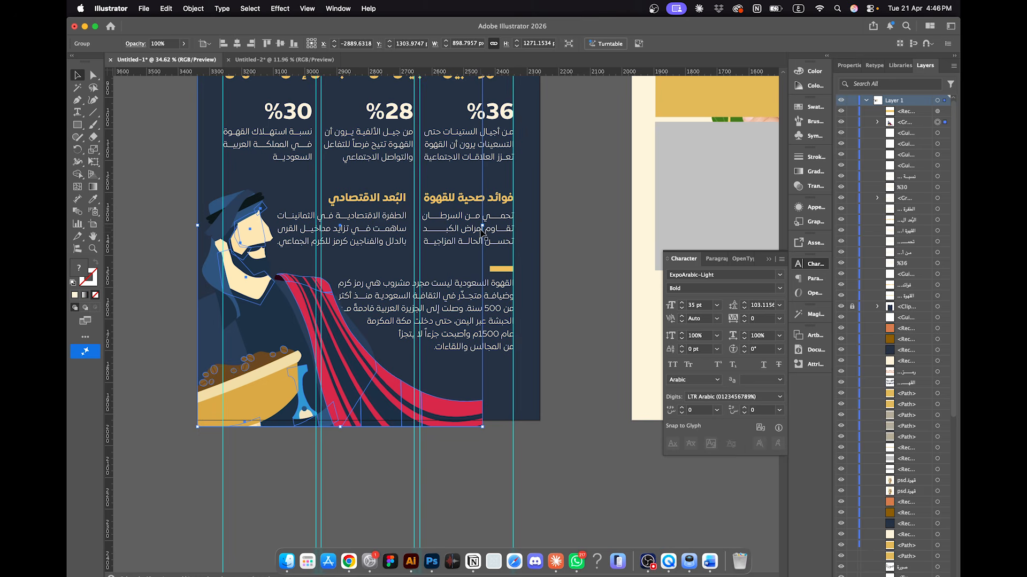
Step: Enlarge the man illustration to about 985 × 1393 px and place it against the poster's left edge, overhanging the bottom
drag(484, 225, 516, 226)
drag(346, 381, 348, 369)
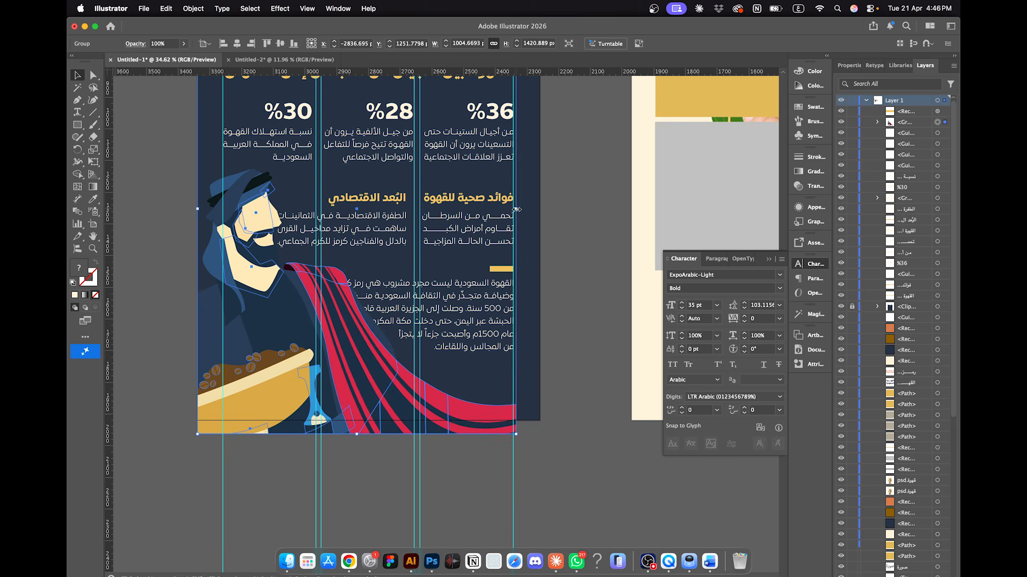
drag(517, 210, 511, 211)
drag(314, 386, 310, 405)
key(shift+super+a)
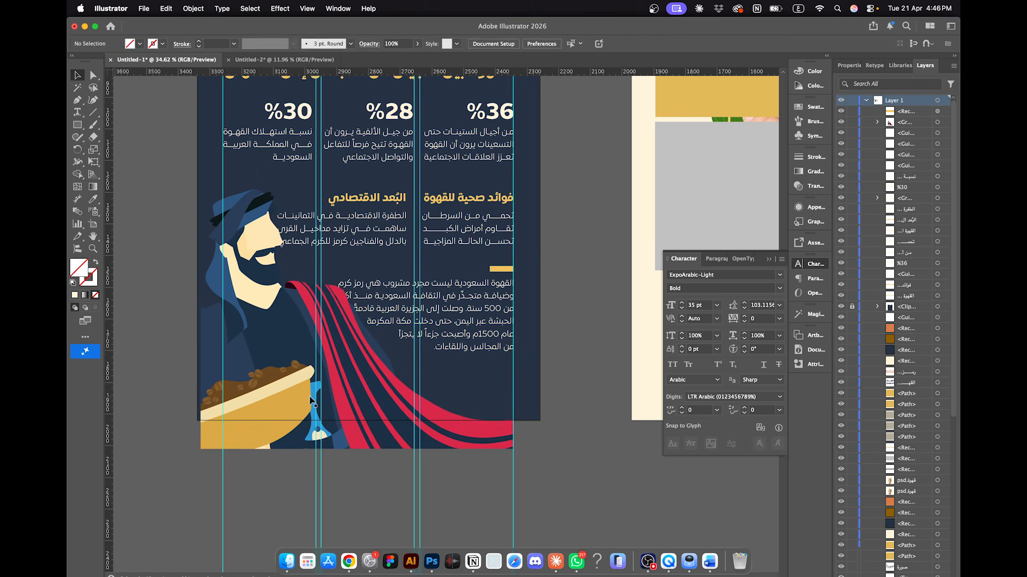
click(312, 401)
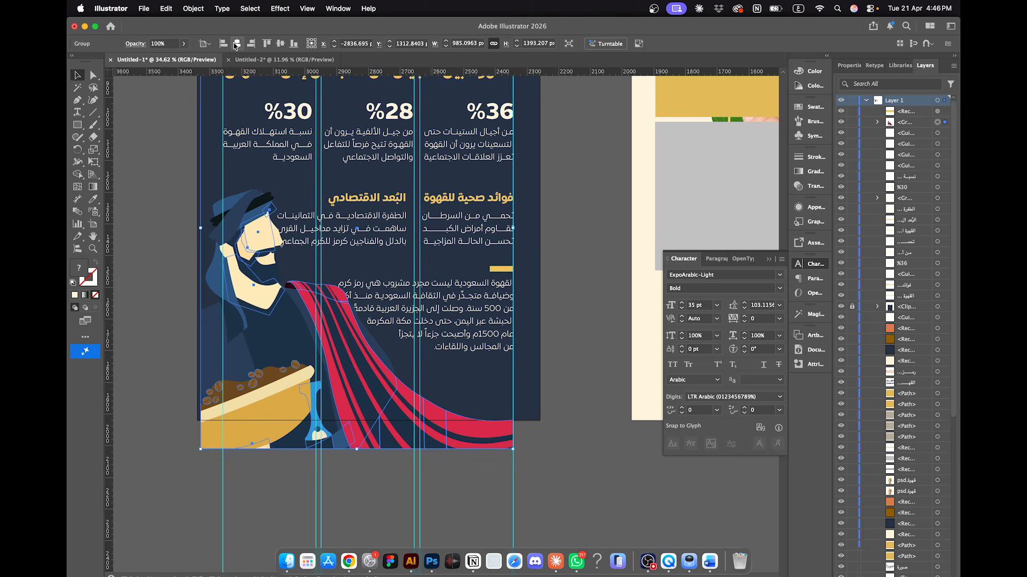
click(125, 235)
drag(323, 345, 323, 344)
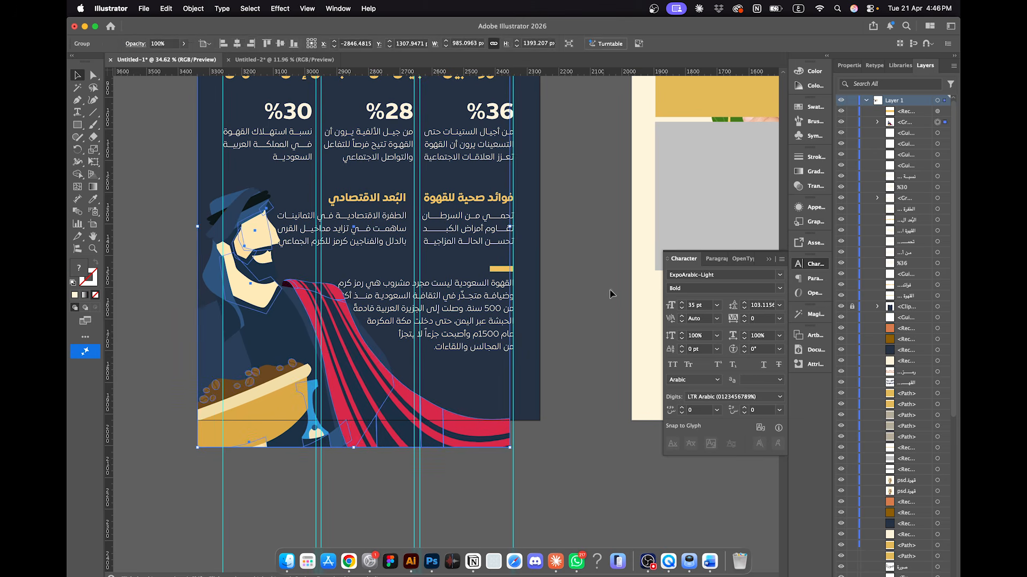
click(590, 271)
Step: Shift the البُعد الاقتصادي heading and its text slightly right, closer to the health benefits column and away from the man's face
scroll(591, 271, up, 6)
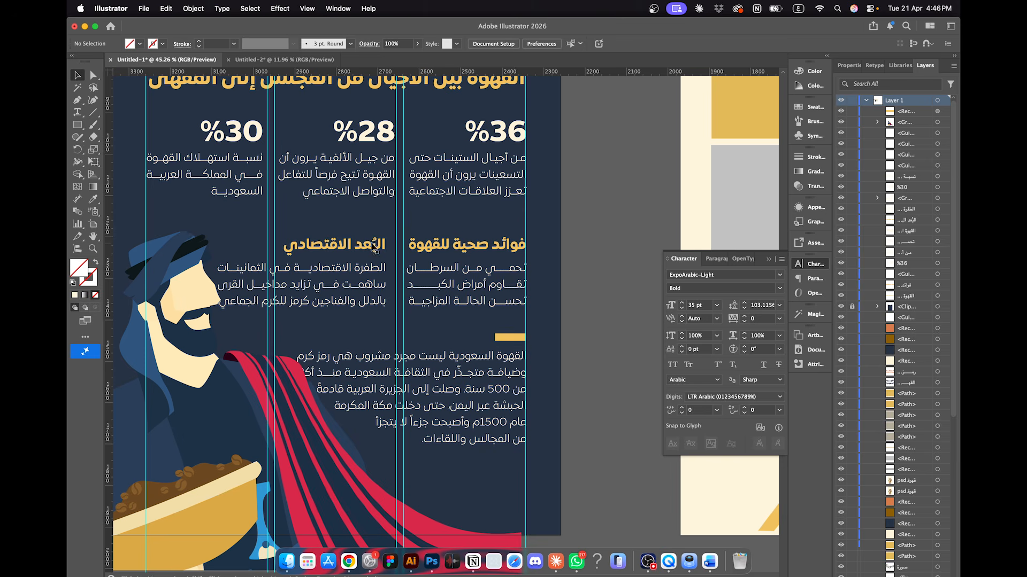
click(372, 245)
shift+click(281, 274)
drag(276, 273, 282, 270)
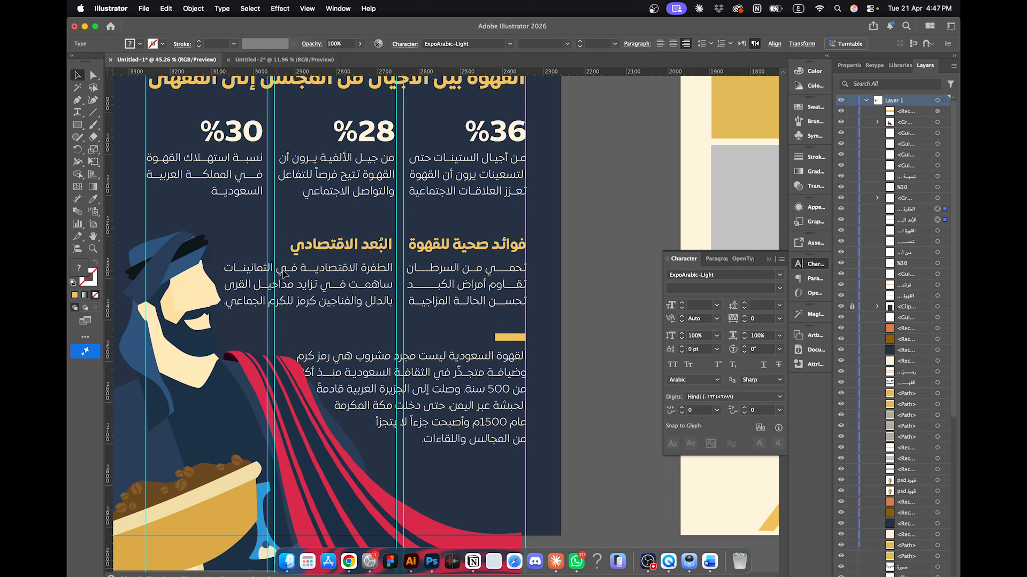
Step: Move the man illustration about 47 px left so that it overhangs the poster's left edge
scroll(321, 251, down, 5)
click(259, 368)
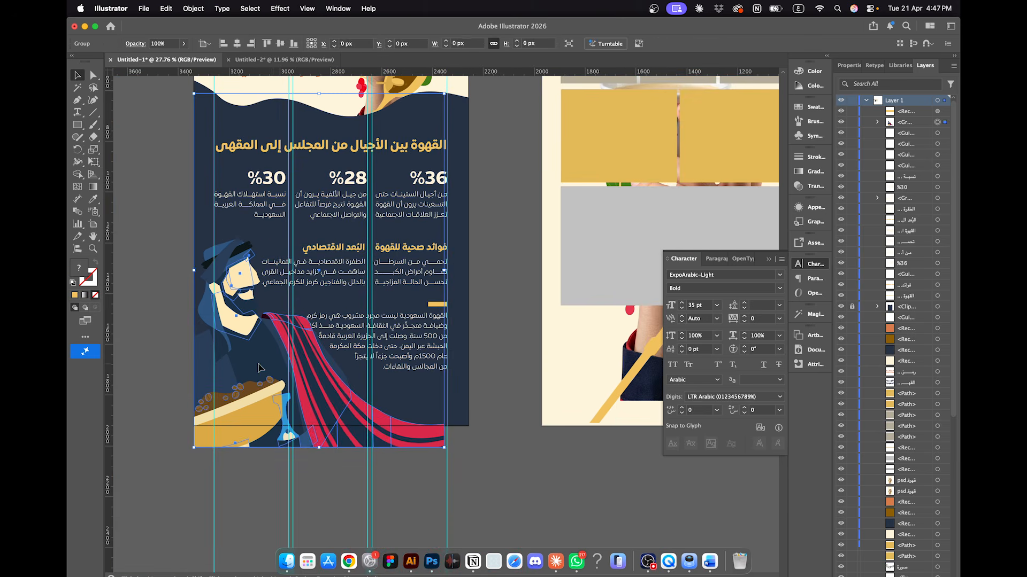
key(shift+Left)
key(shift+Left)
key(shift+Left)
key(shift+Left)
key(shift+Left)
key(Left)
key(Left)
key(Left)
key(Left)
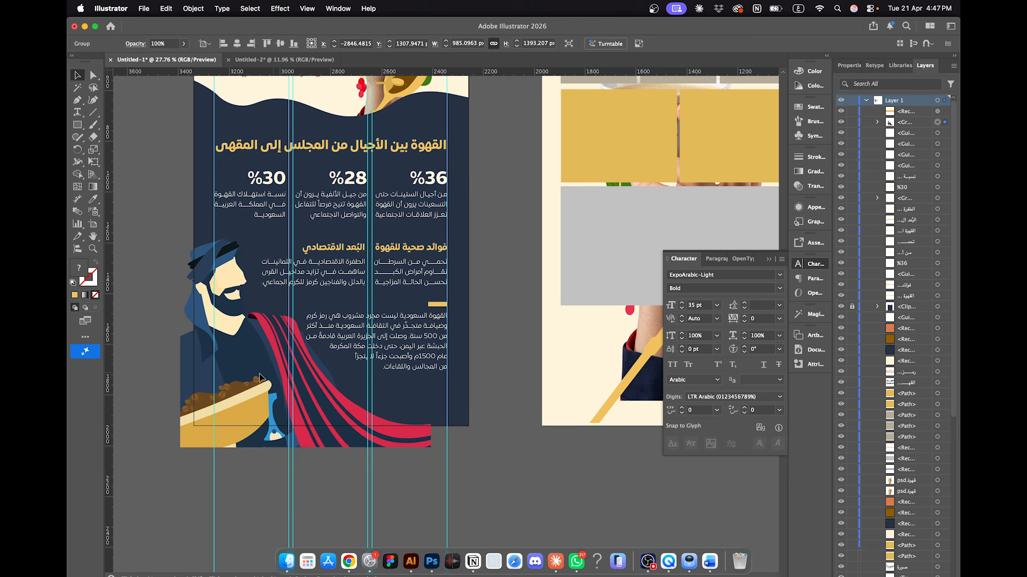
key(shift+Right)
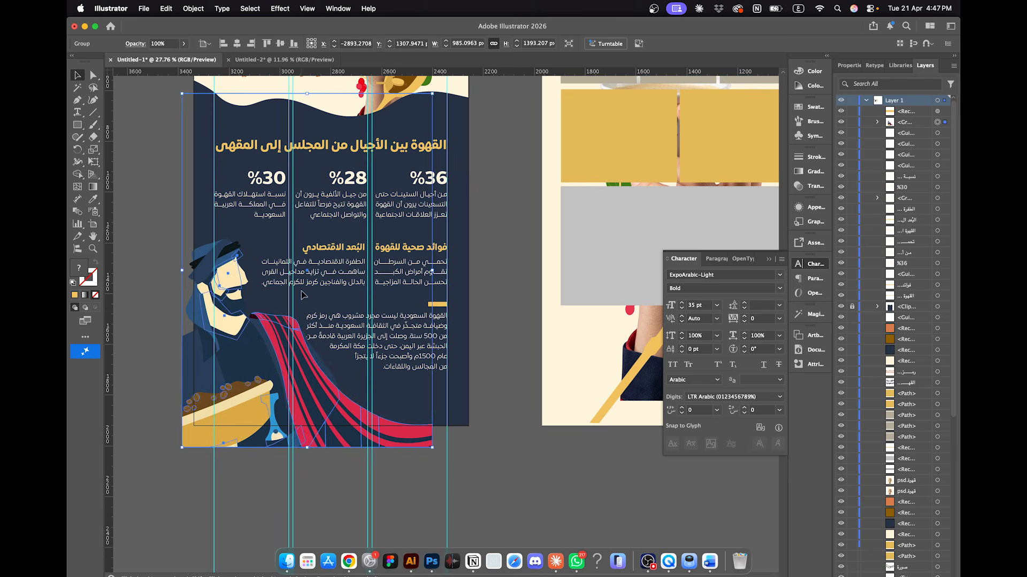
Step: Nudge the البُعد الاقتصادي heading and its text slightly left, away from the health benefits column
click(348, 260)
shift+click(348, 249)
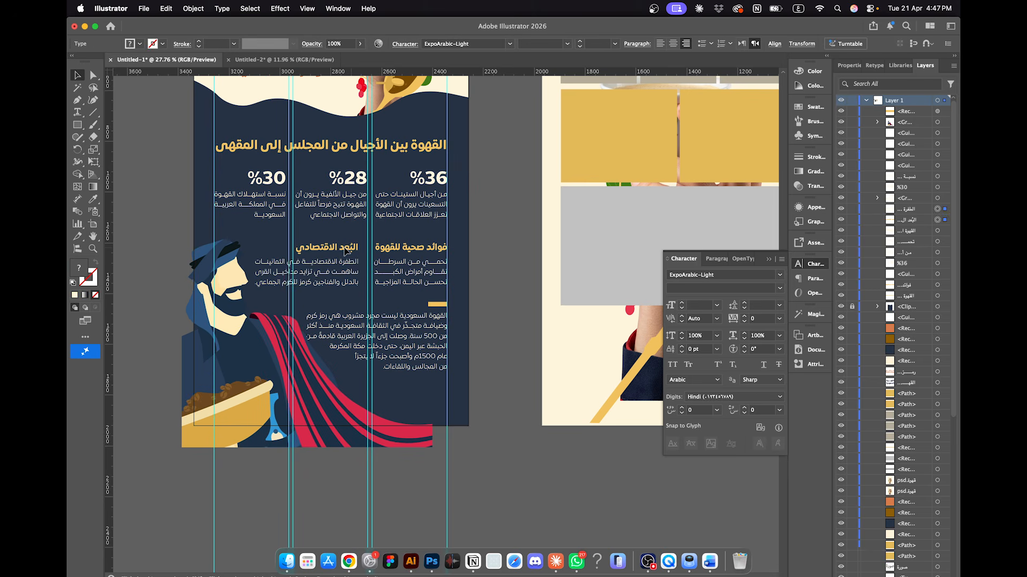
key(Left)
key(Left)
key(Left)
key(Left)
key(Right)
key(Right)
key(Right)
key(Right)
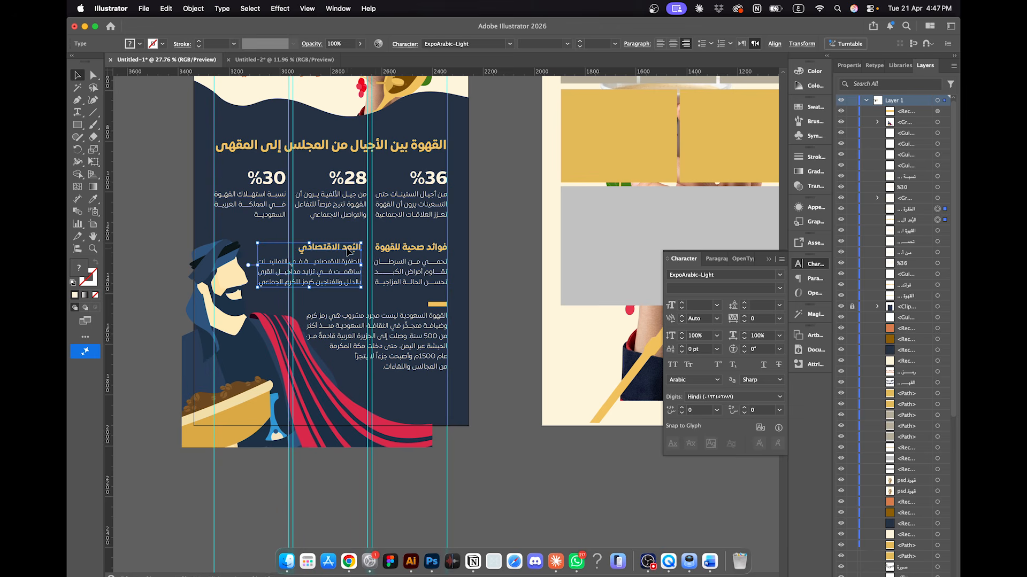
Step: Replace the closing paragraph's manually broken text with the original unbroken paragraph copied from the Word document
double_click(437, 349)
key(super+a)
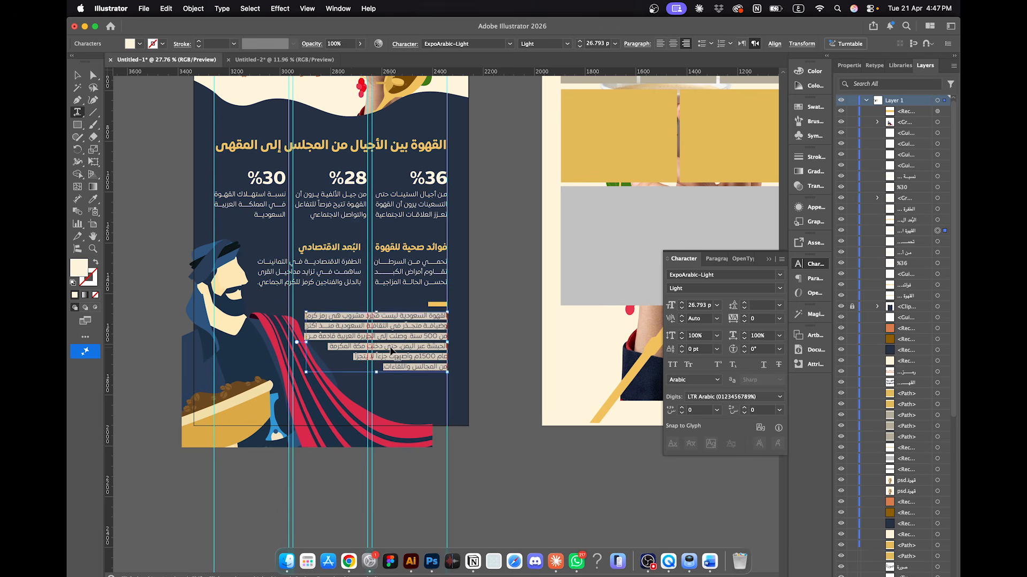
click(710, 561)
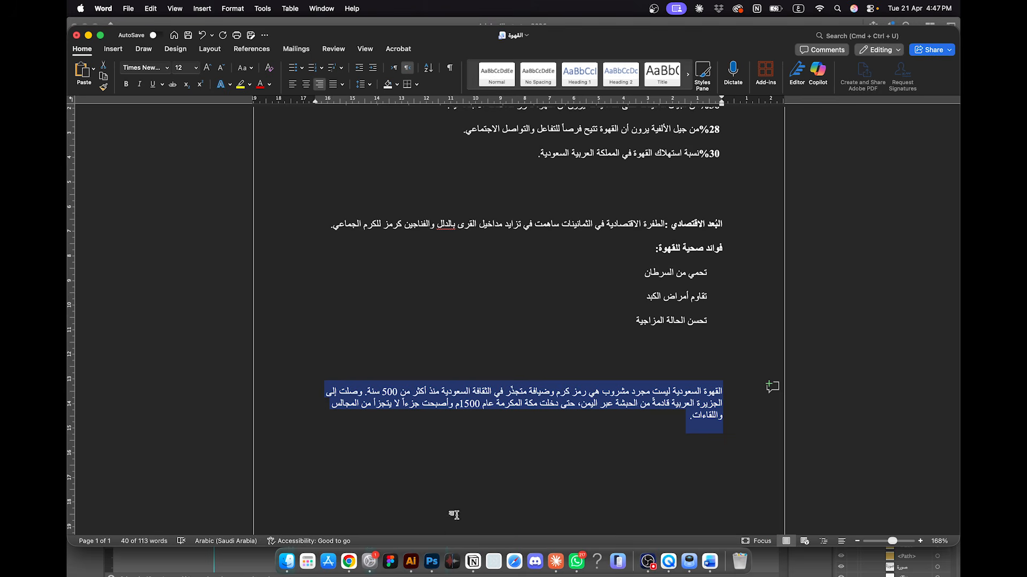
click(410, 561)
key(super+v)
scroll(422, 353, up, 5)
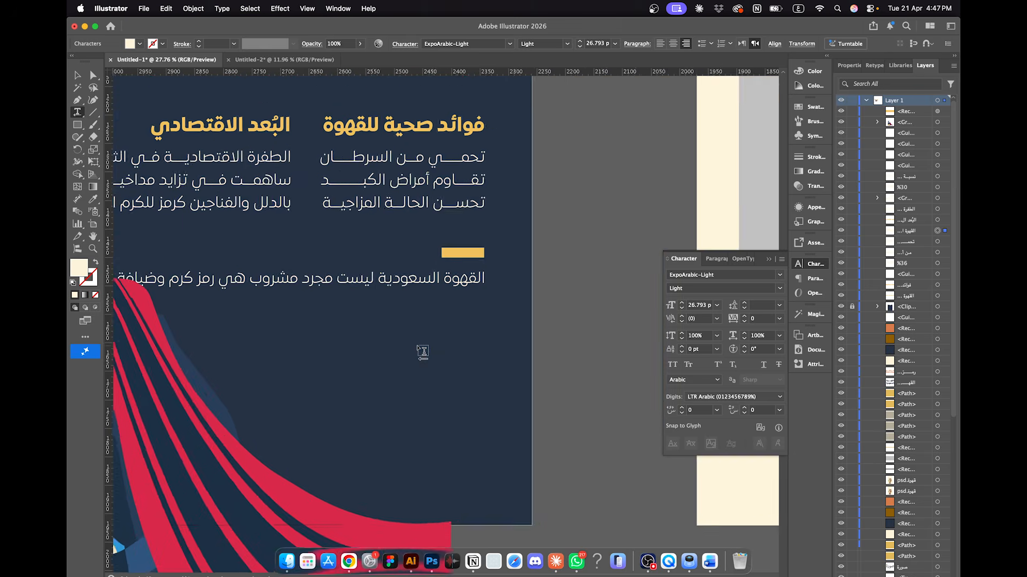
scroll(422, 352, left, 5)
Step: Break the closing paragraph into six shorter lines, with breaks after رمز, منذ, العربية, مكة and يتجزأ, keeping clear of the cloak
click(348, 256)
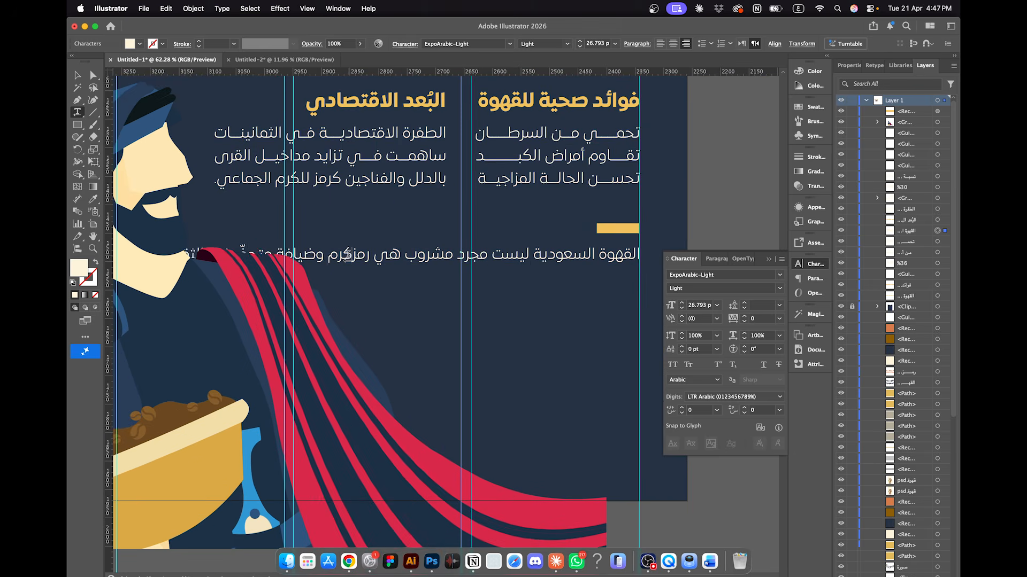
key(Return)
click(352, 276)
key(Return)
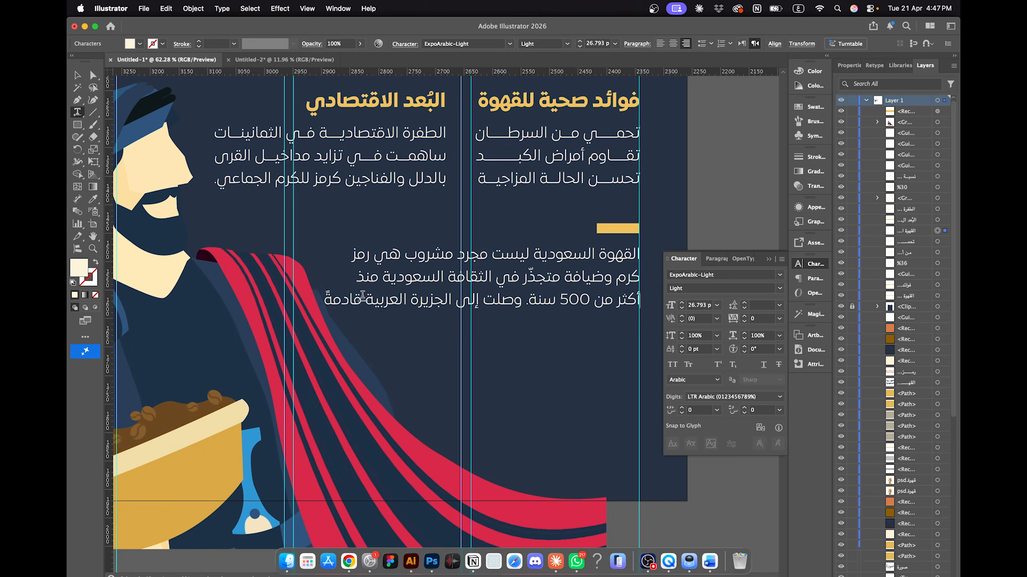
click(363, 299)
key(Return)
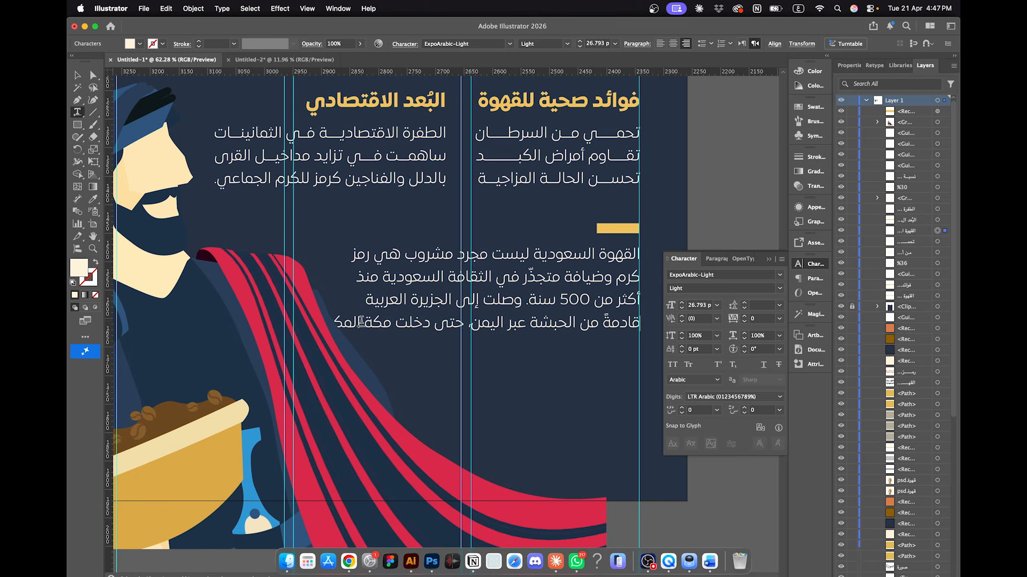
click(362, 321)
key(Return)
click(376, 346)
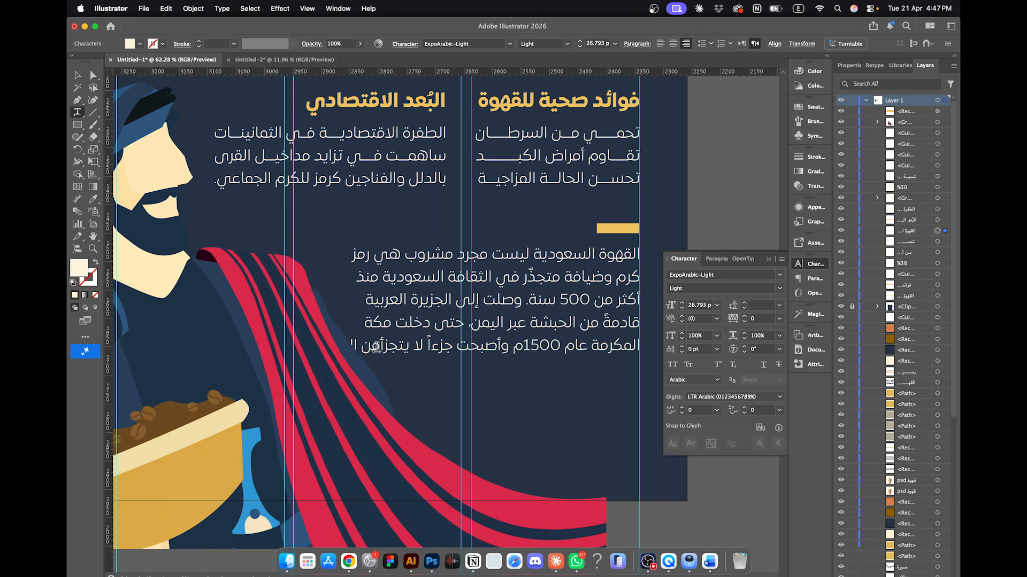
key(Return)
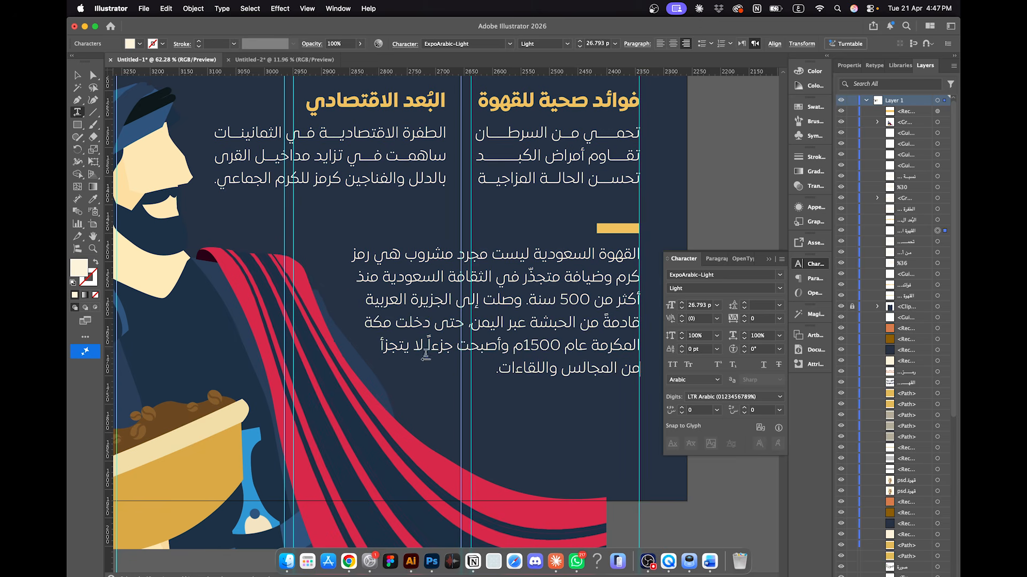
Step: Stretch منذ, العربية, وصلت, مكة and عبر with kashidas to even out the closing paragraph's line widths
click(364, 278)
click(376, 301)
text(ـــ)
click(496, 301)
text(ــ)
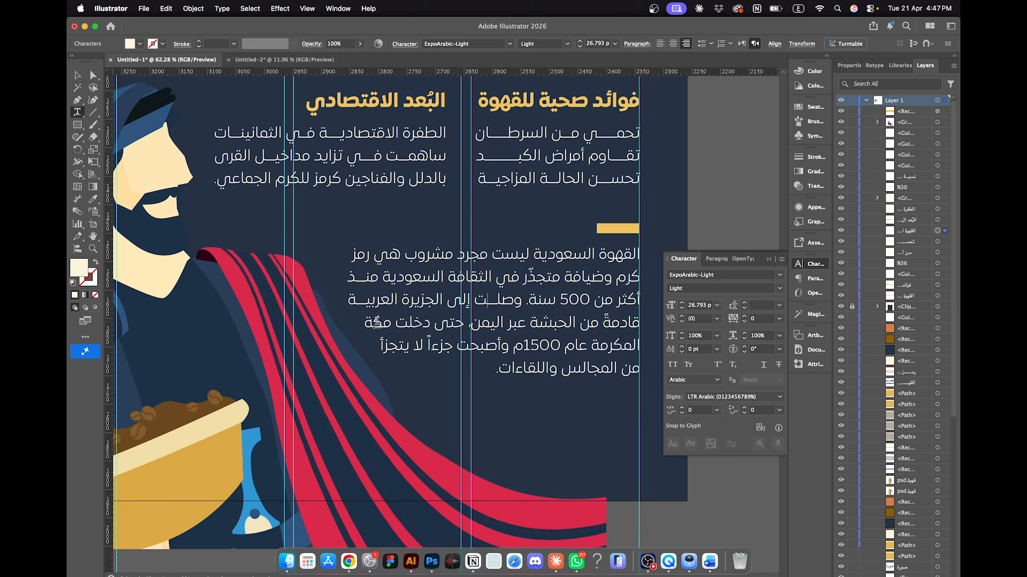
text(ـــ)
click(516, 324)
text(ــ)
key(BackSpace)
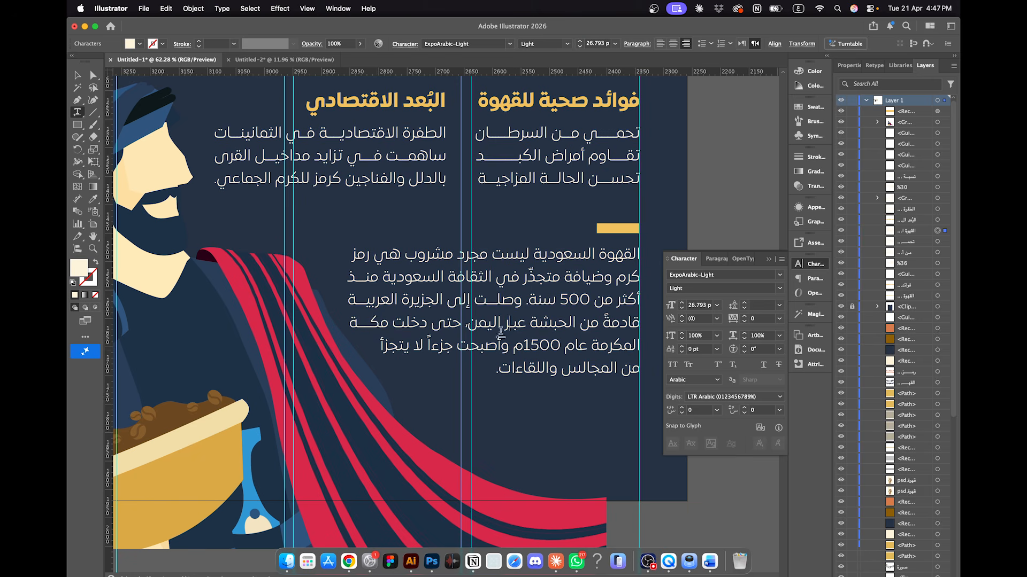
Step: Shift the closing paragraph and the gold bar above it together slightly down and left, and select only the bar
click(77, 76)
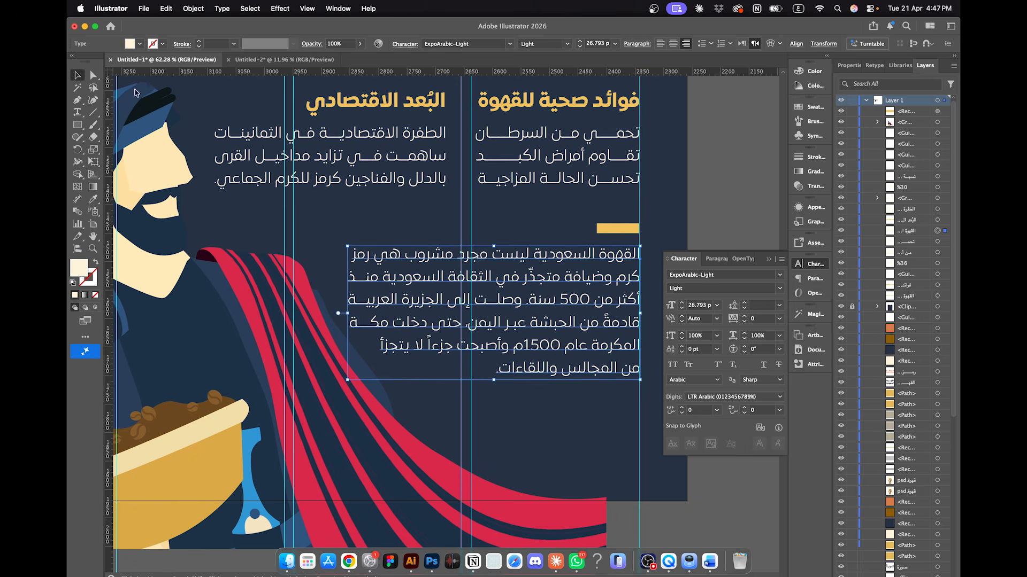
shift+click(620, 229)
mouse_move(619, 232)
mouse_down()
mouse_move(623, 245)
mouse_move(621, 233)
mouse_up()
click(719, 200)
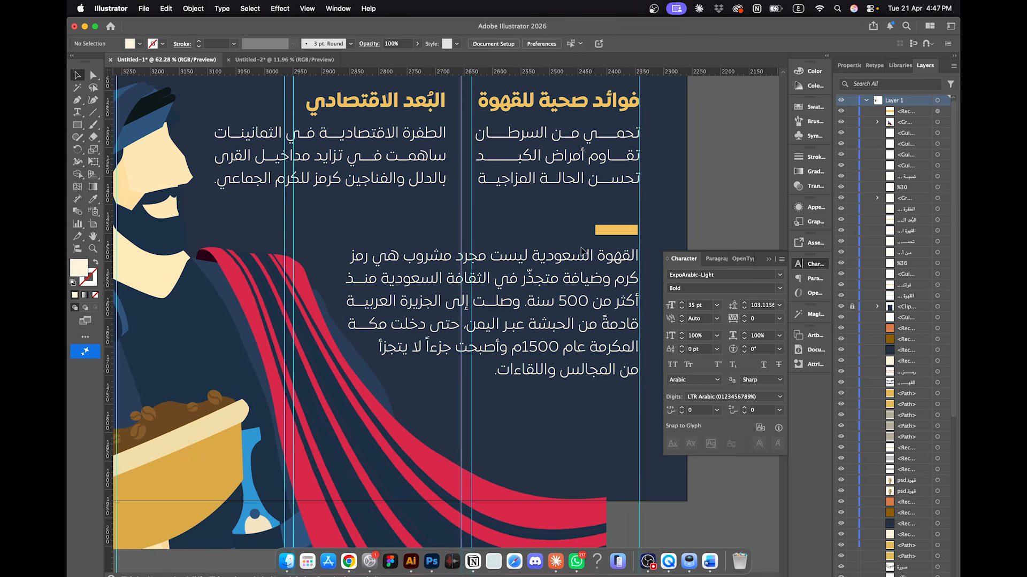
click(610, 236)
Step: Preview the whole poster in Presentation Mode
click(299, 8)
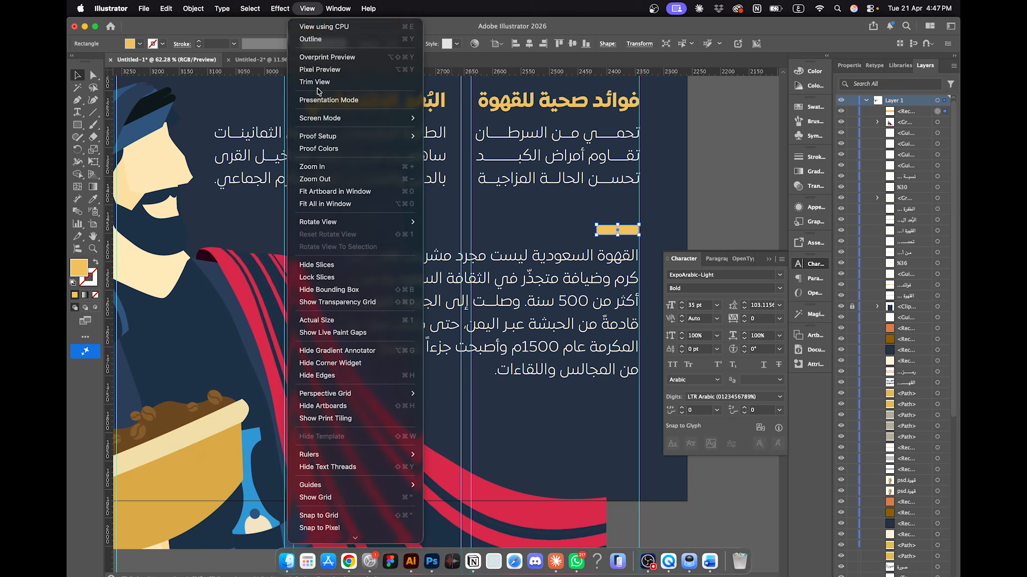
click(342, 102)
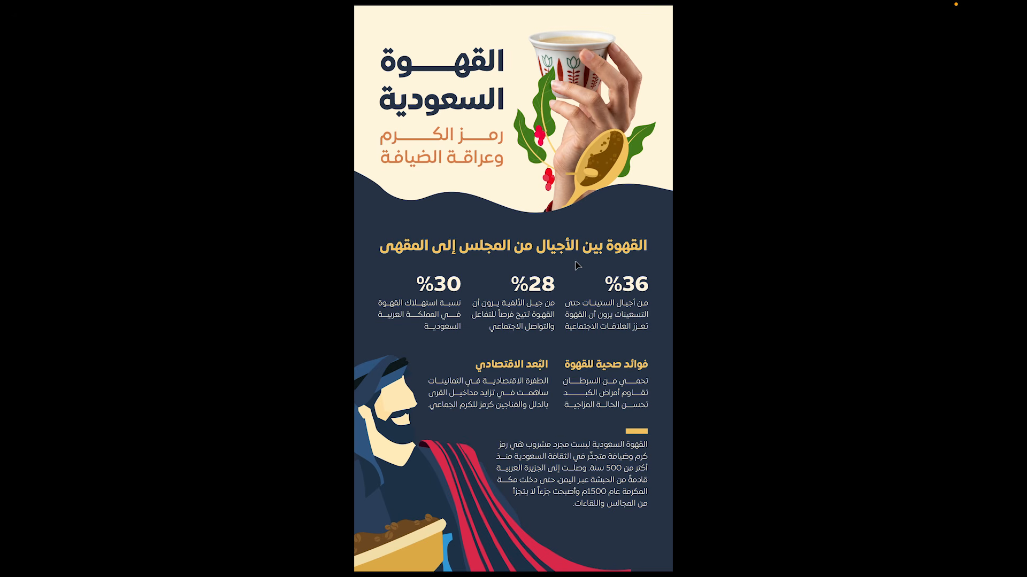